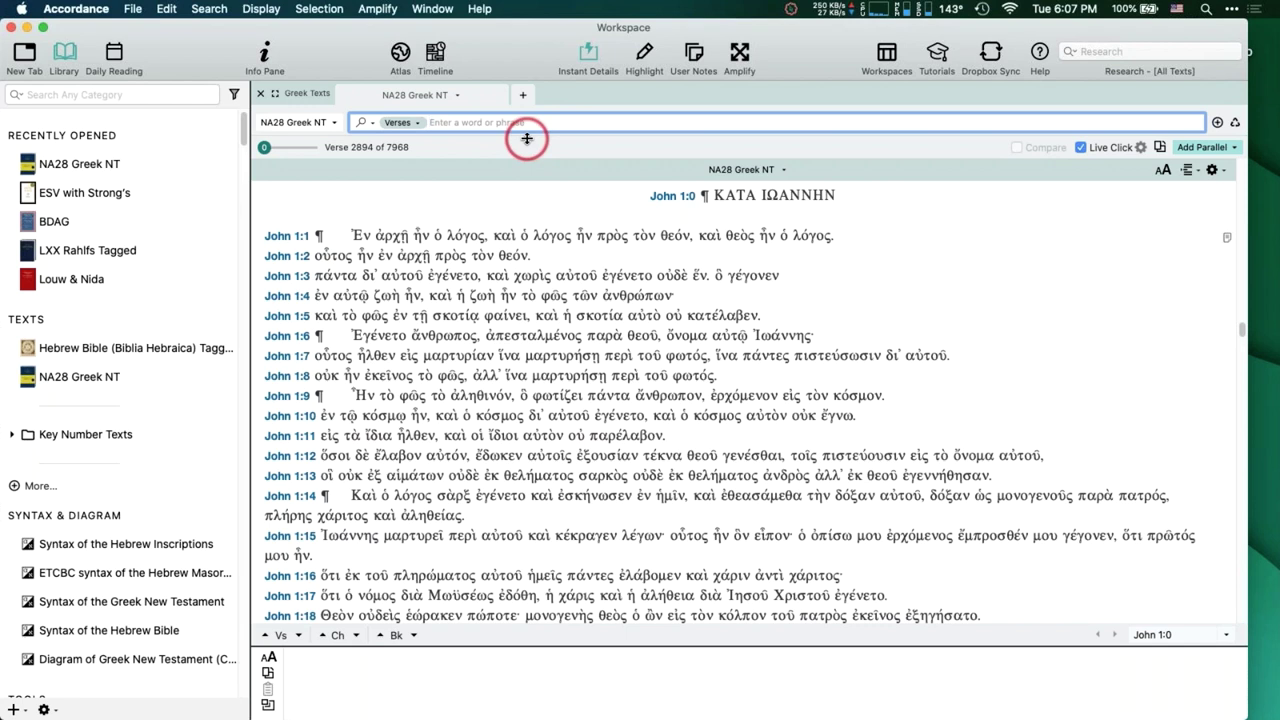
Search the library for na28 and open the NA28 Greek NT (Sigla) text.
click(115, 95)
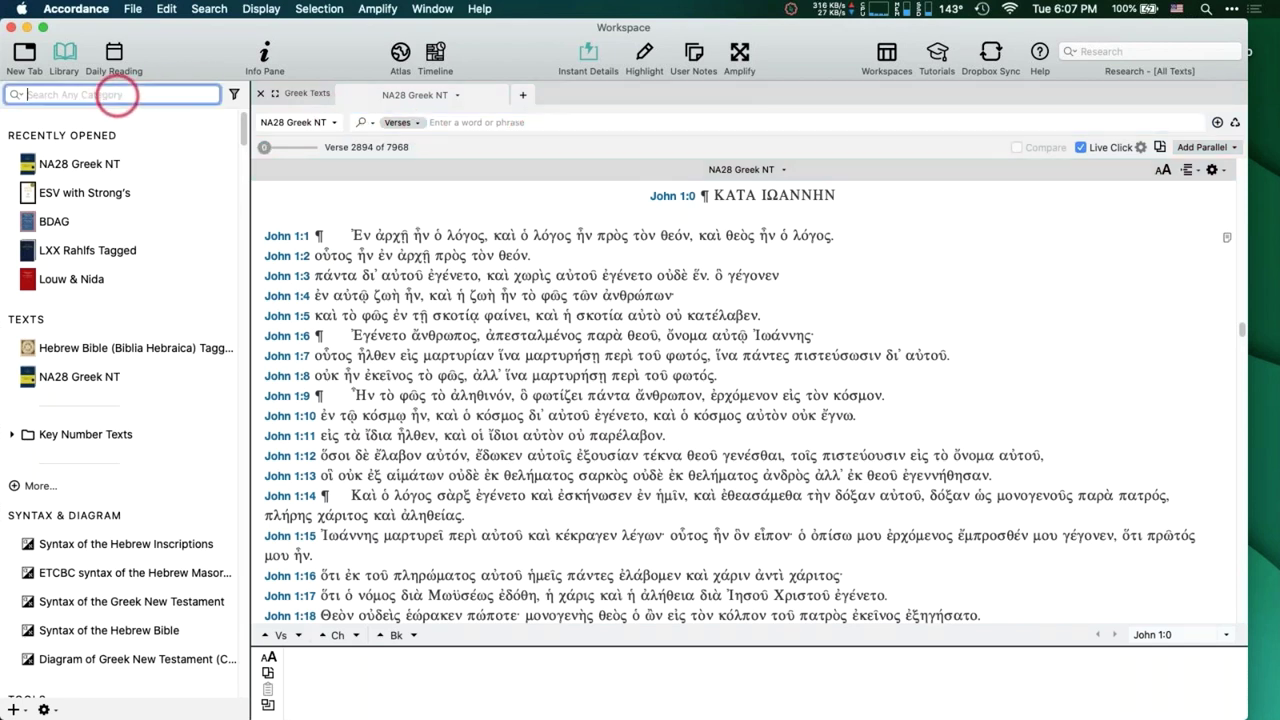
text(na28)
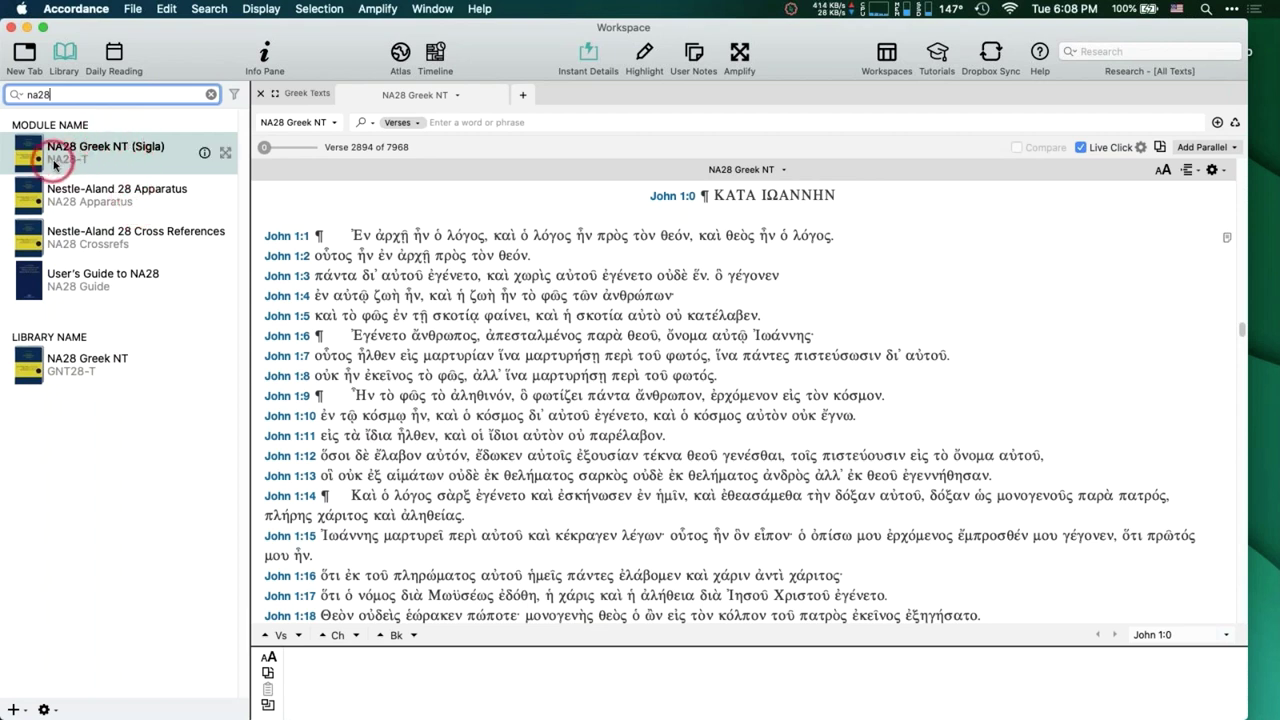
click(125, 152)
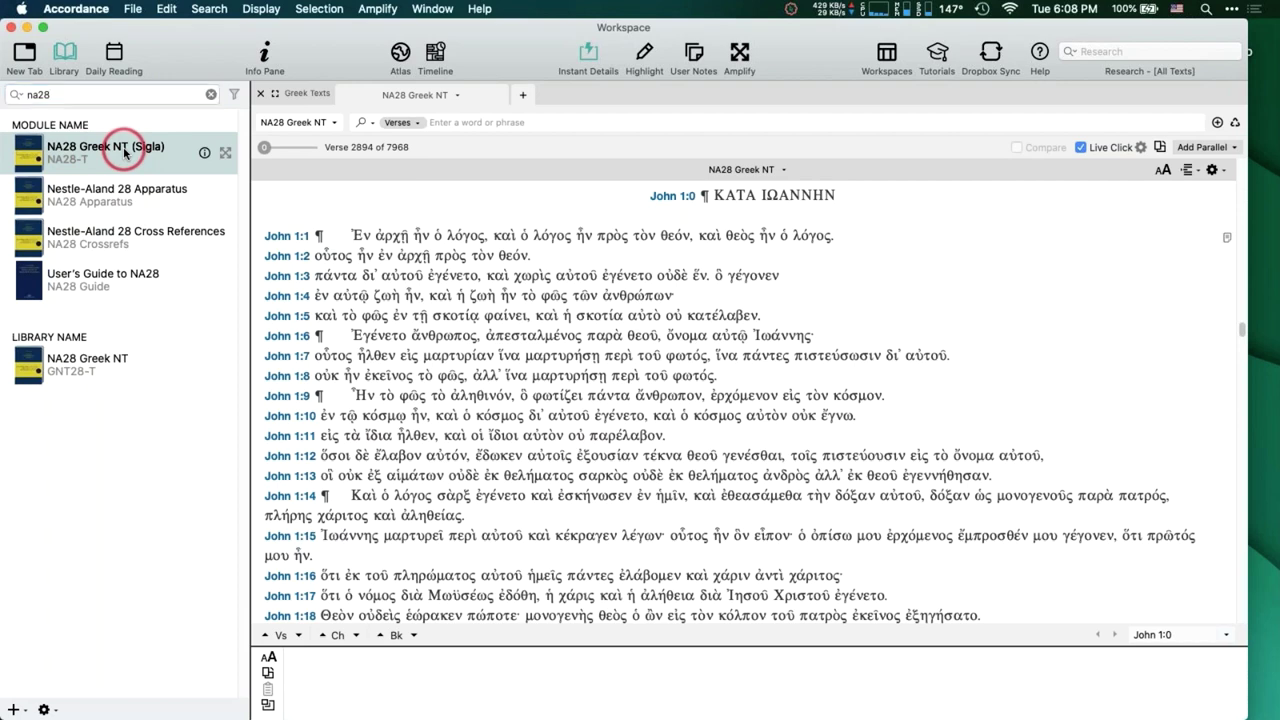
double_click(125, 152)
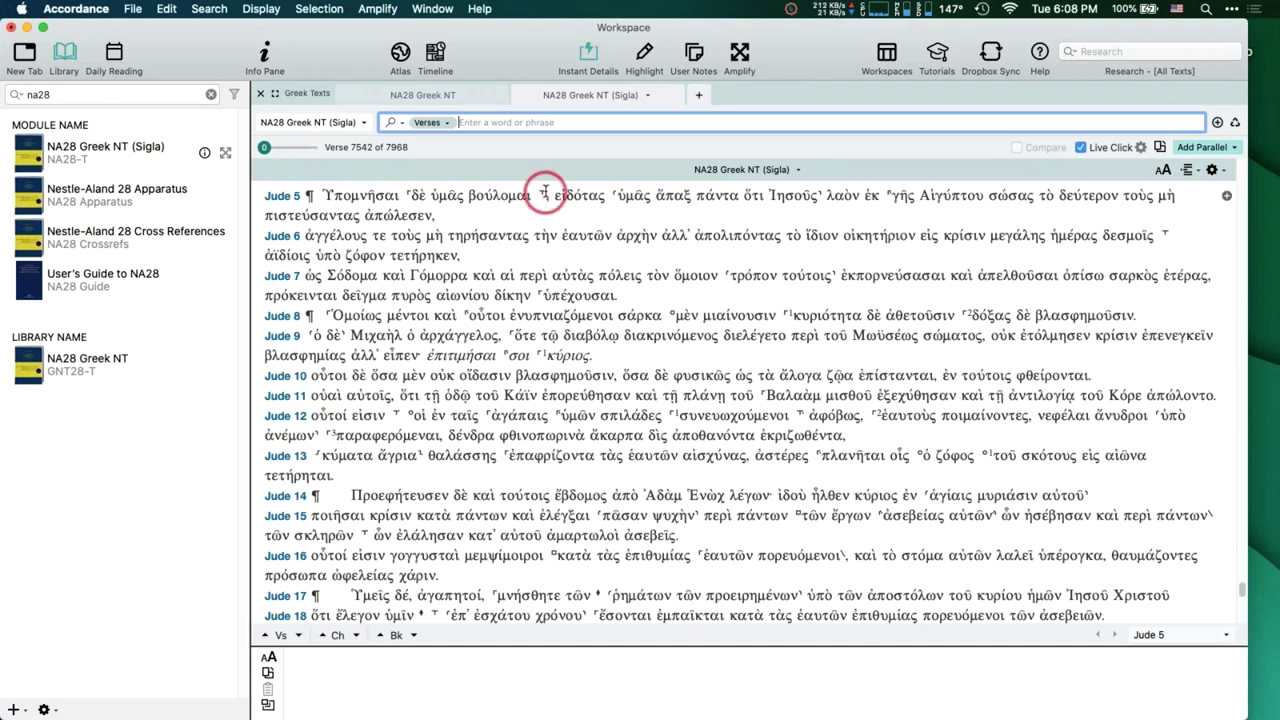
Open the Nestle-Aland 28 Apparatus entry for the critical sign after βούλομαι in Jude 5.
mouse_move(545, 194)
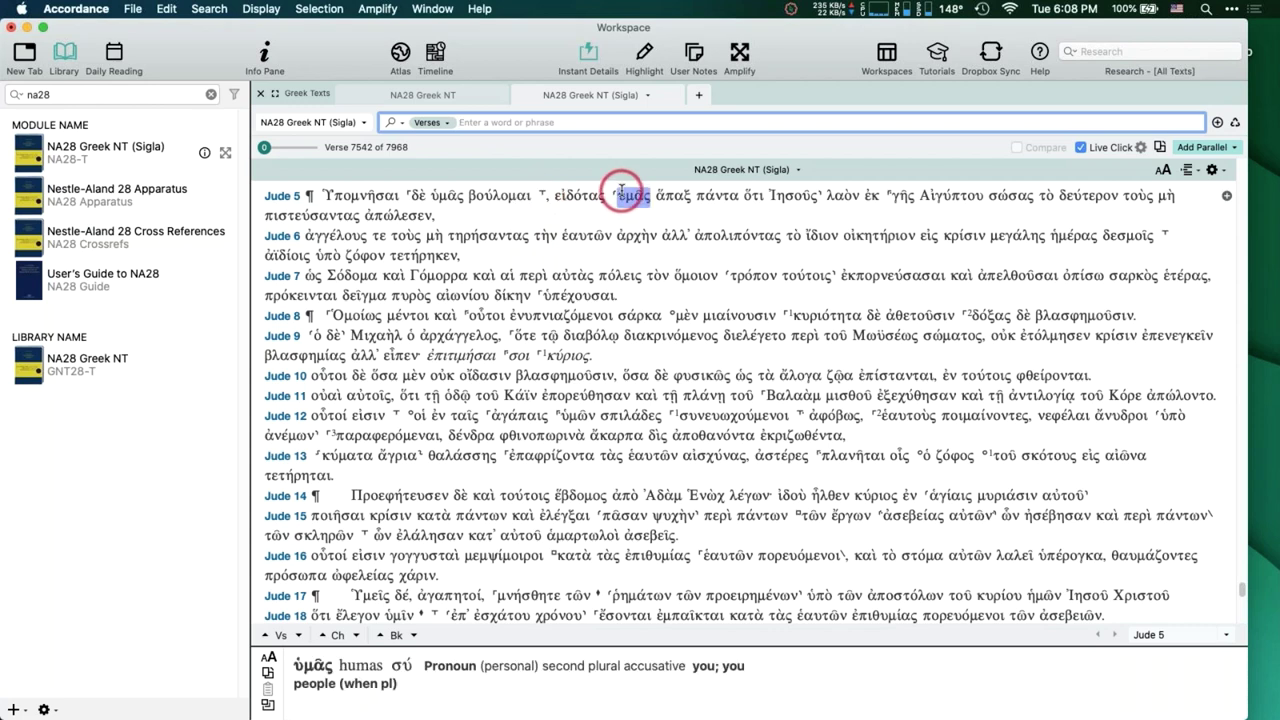
mouse_move(680, 282)
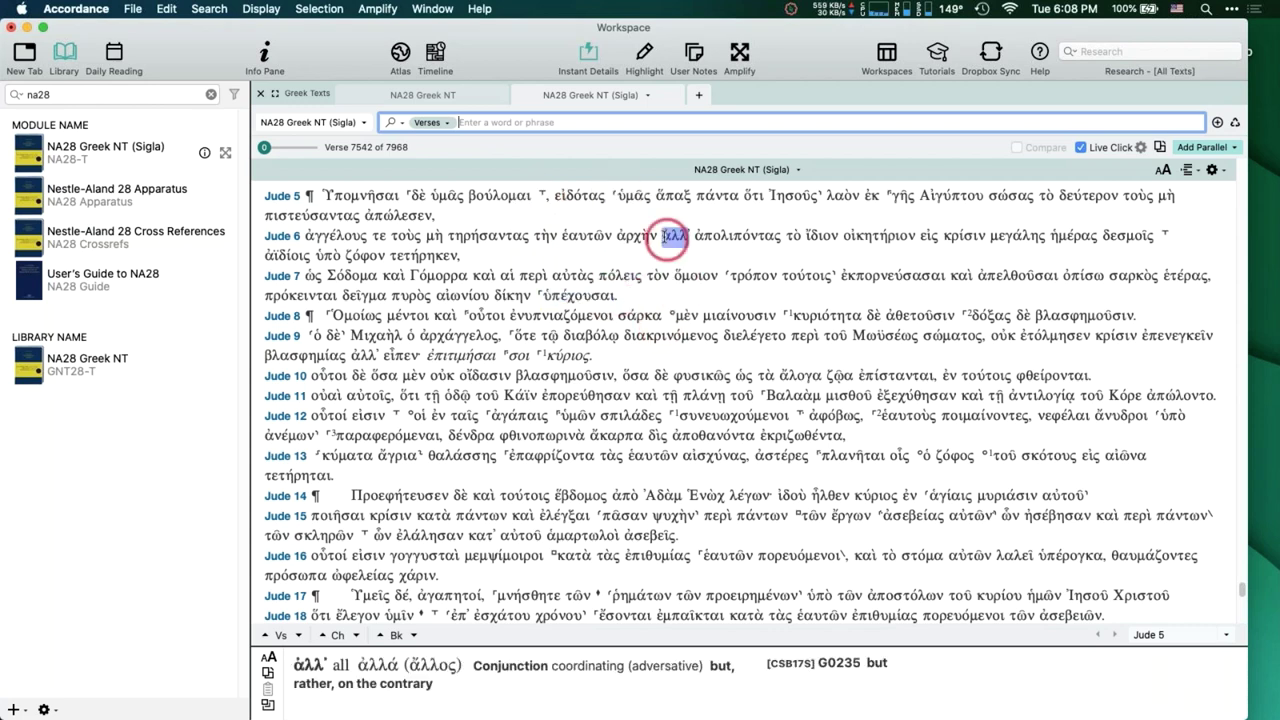
mouse_move(793, 238)
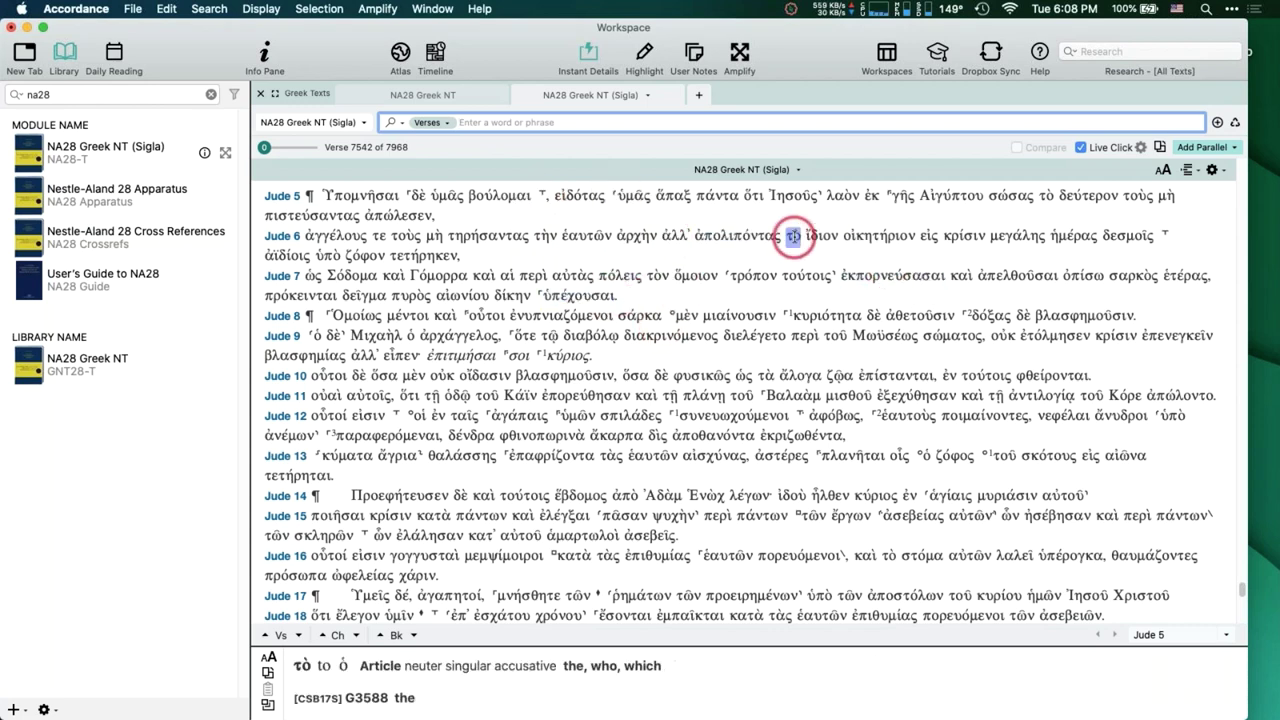
click(543, 193)
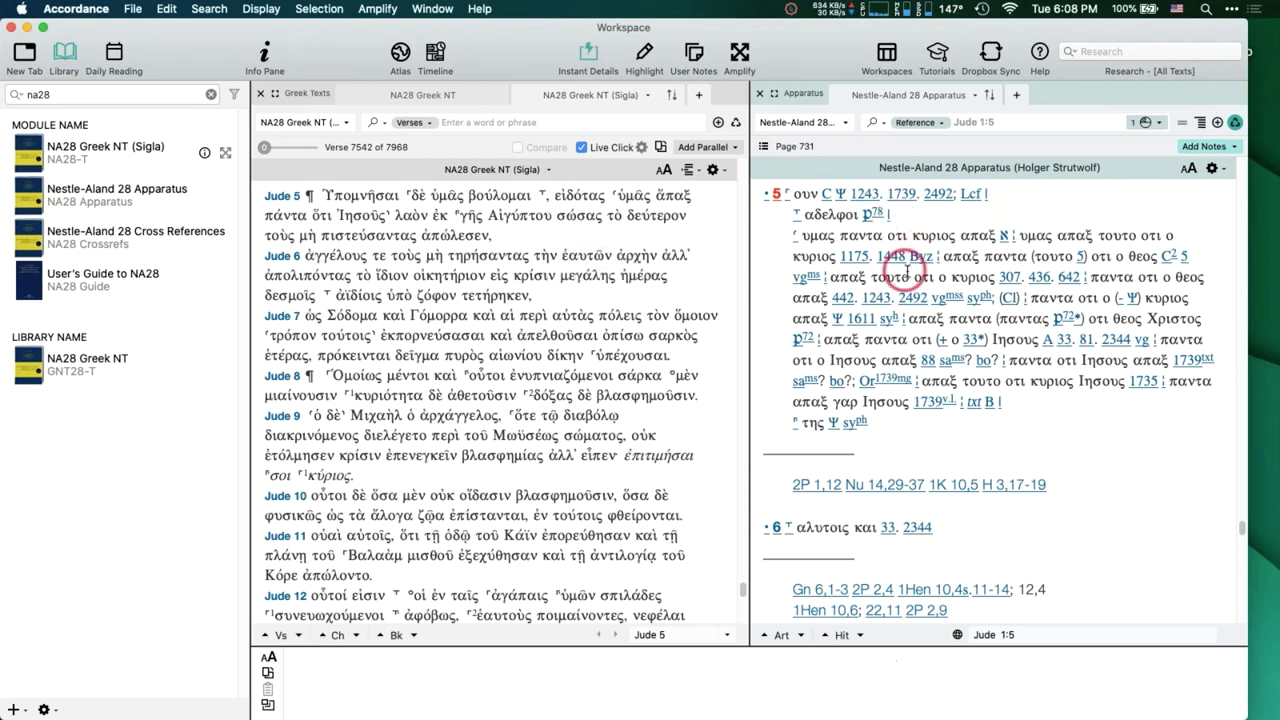
Read through Jude 5 to 12 and back, comparing the critical signs in the text with the linked apparatus entries.
mouse_move(640, 262)
mouse_move(860, 257)
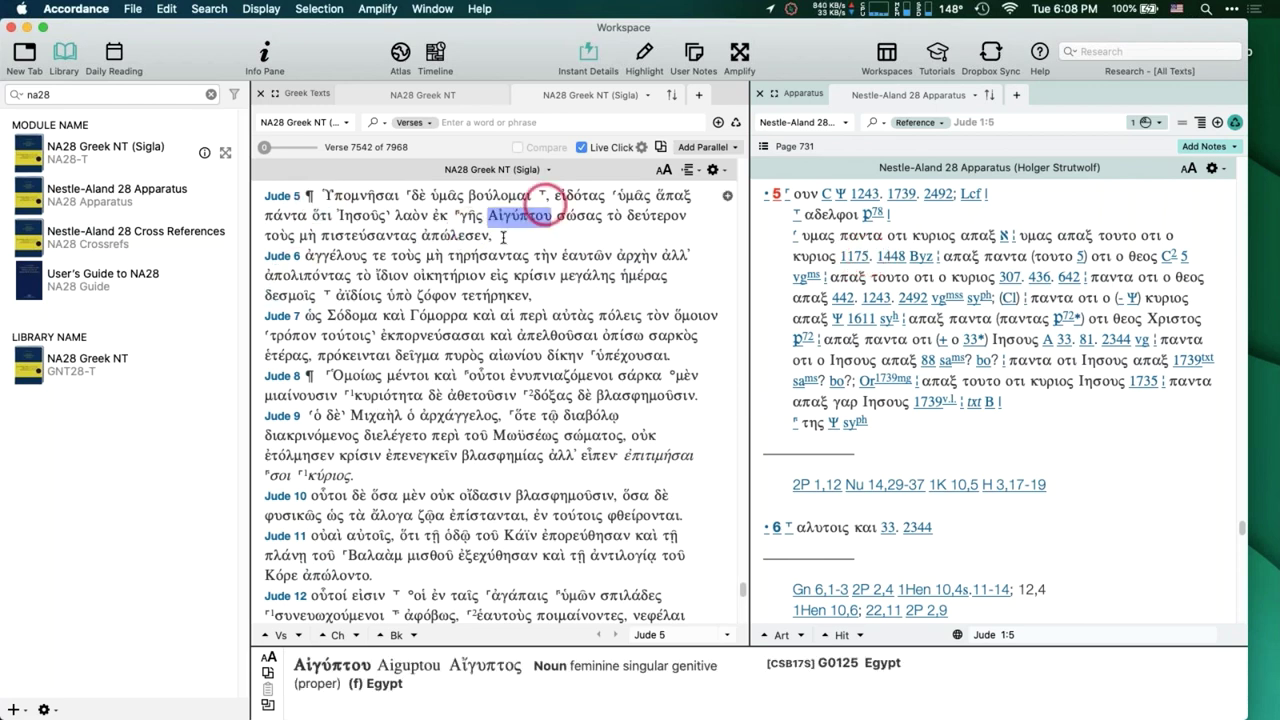
mouse_move(512, 356)
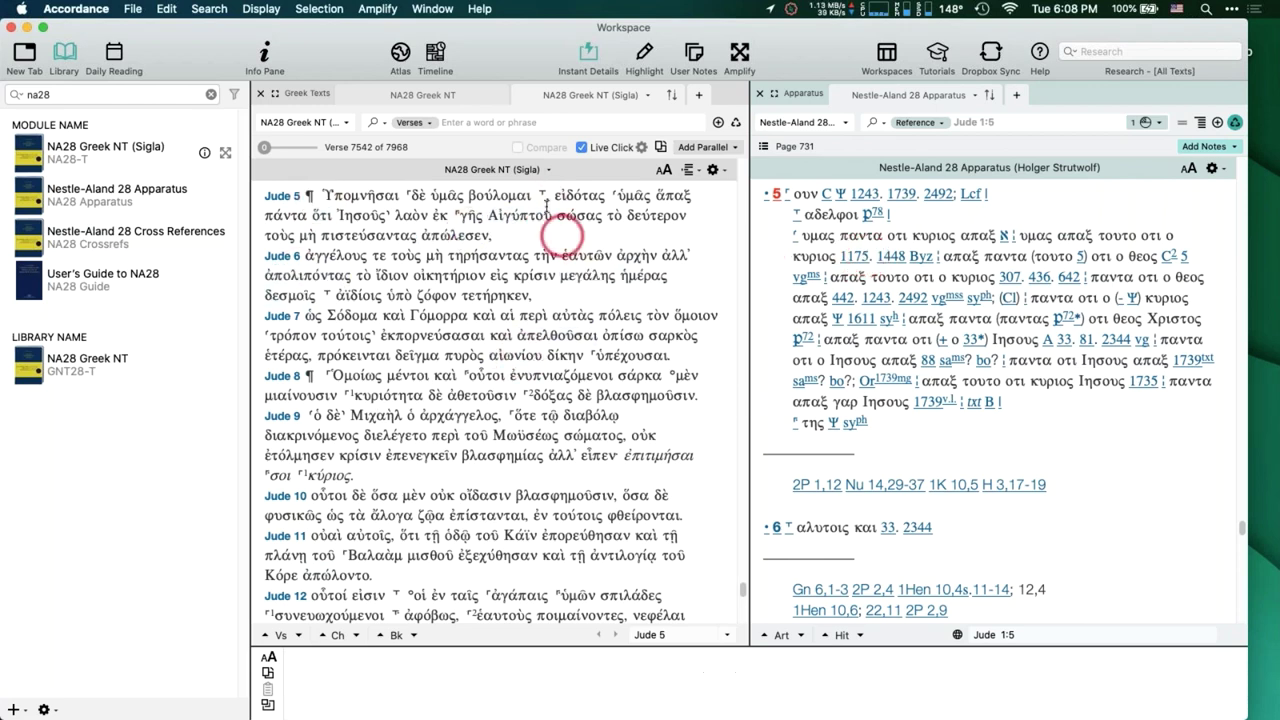
scroll(545, 255, down, 3)
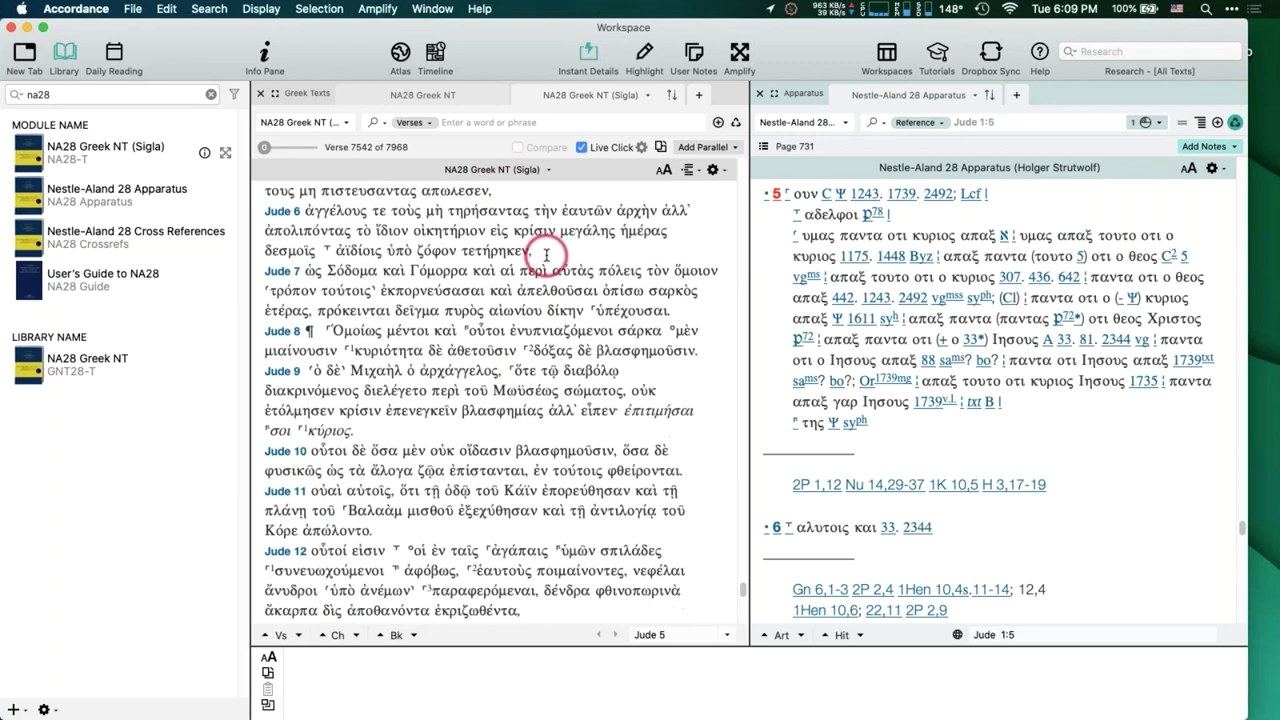
scroll(545, 255, down, 10)
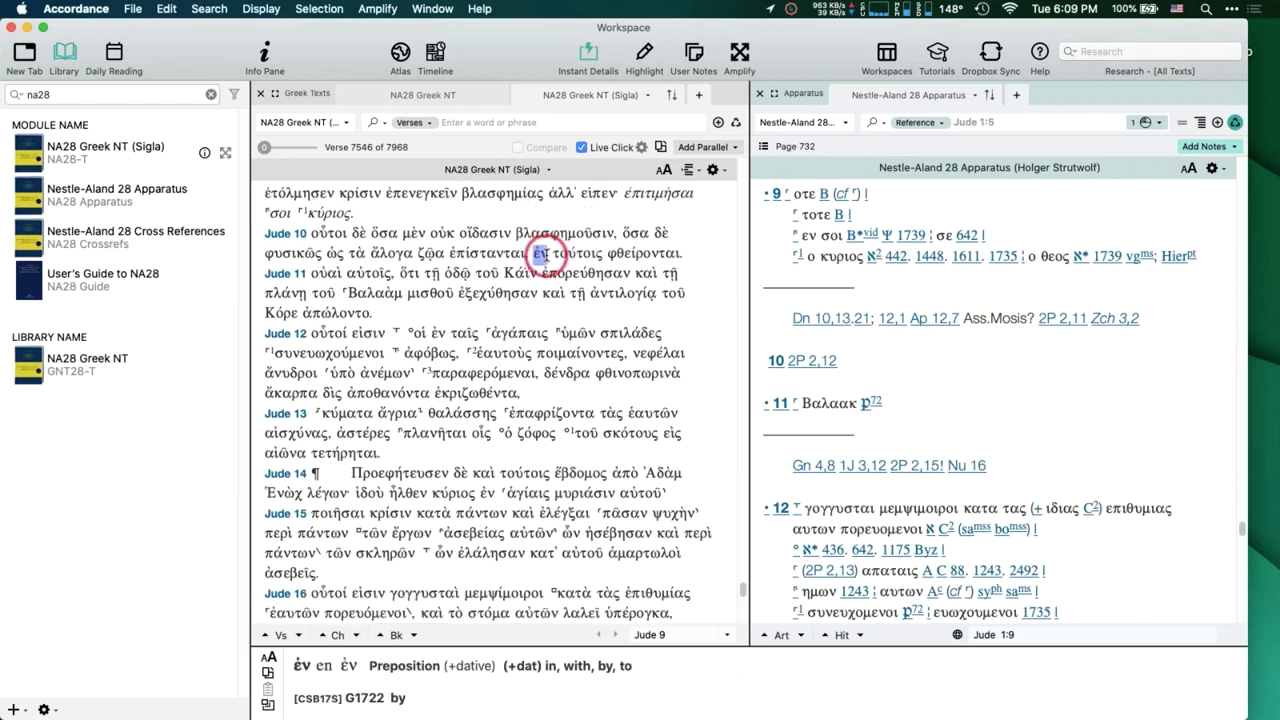
scroll(545, 255, up, 5)
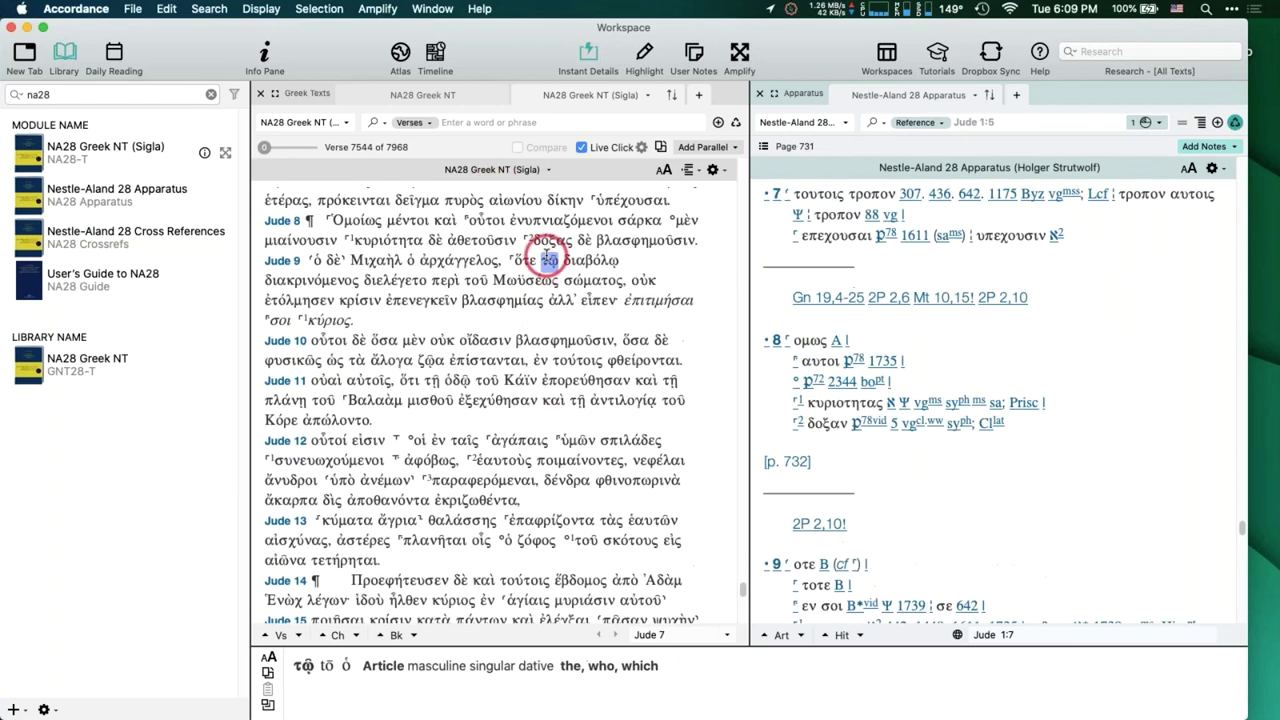
scroll(545, 255, up, 3)
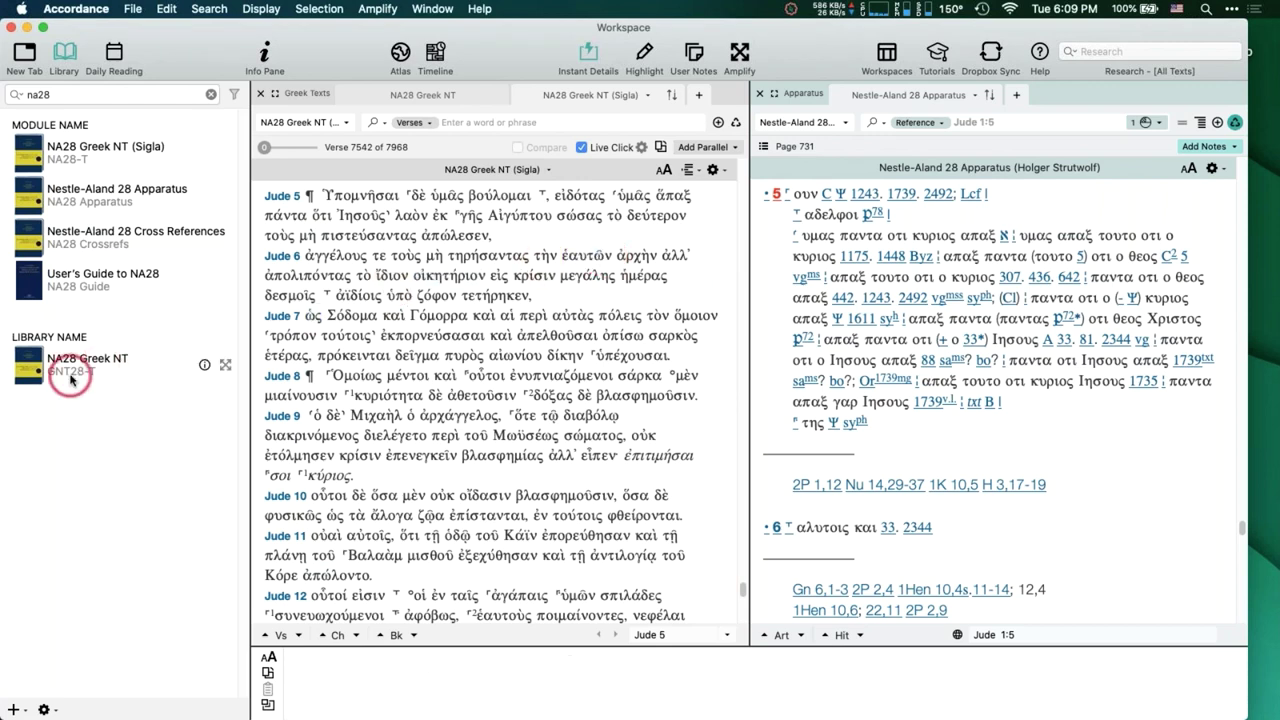
Close the linked apparatus pane, return to the NA28 Greek NT text and open the Nestle-Aland 28 Apparatus from the library.
click(759, 93)
click(476, 96)
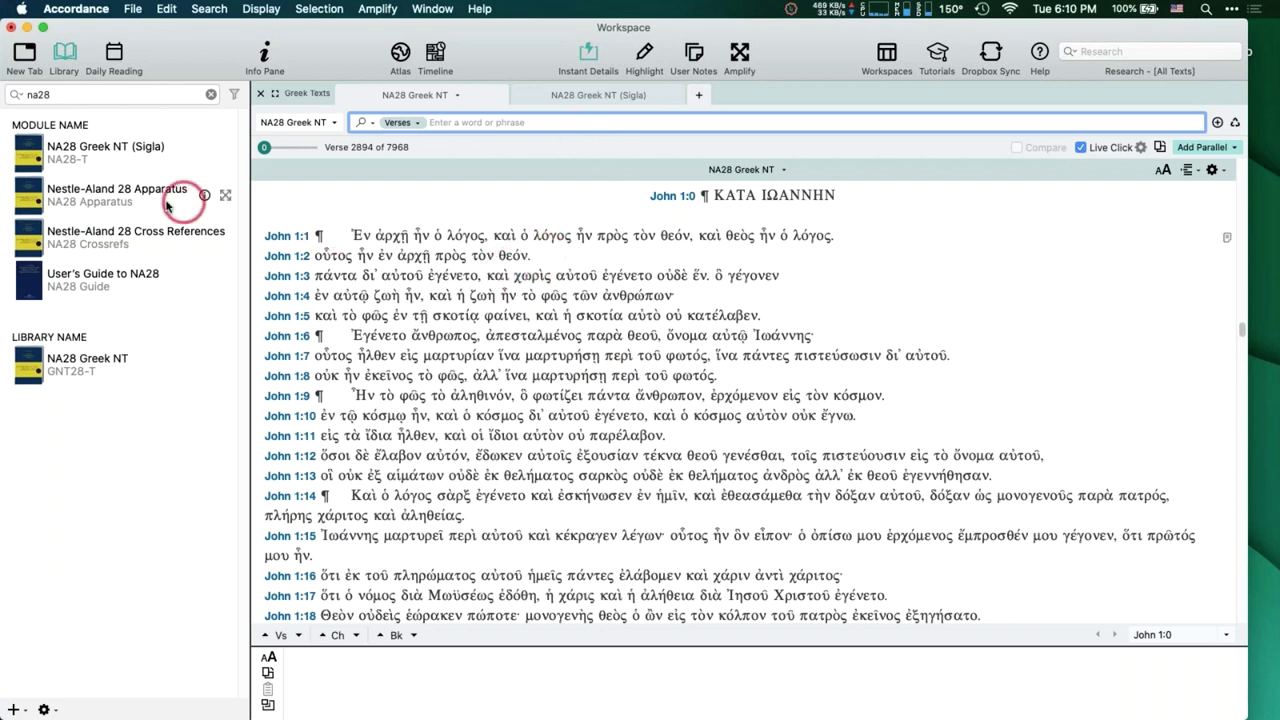
click(128, 200)
click(905, 97)
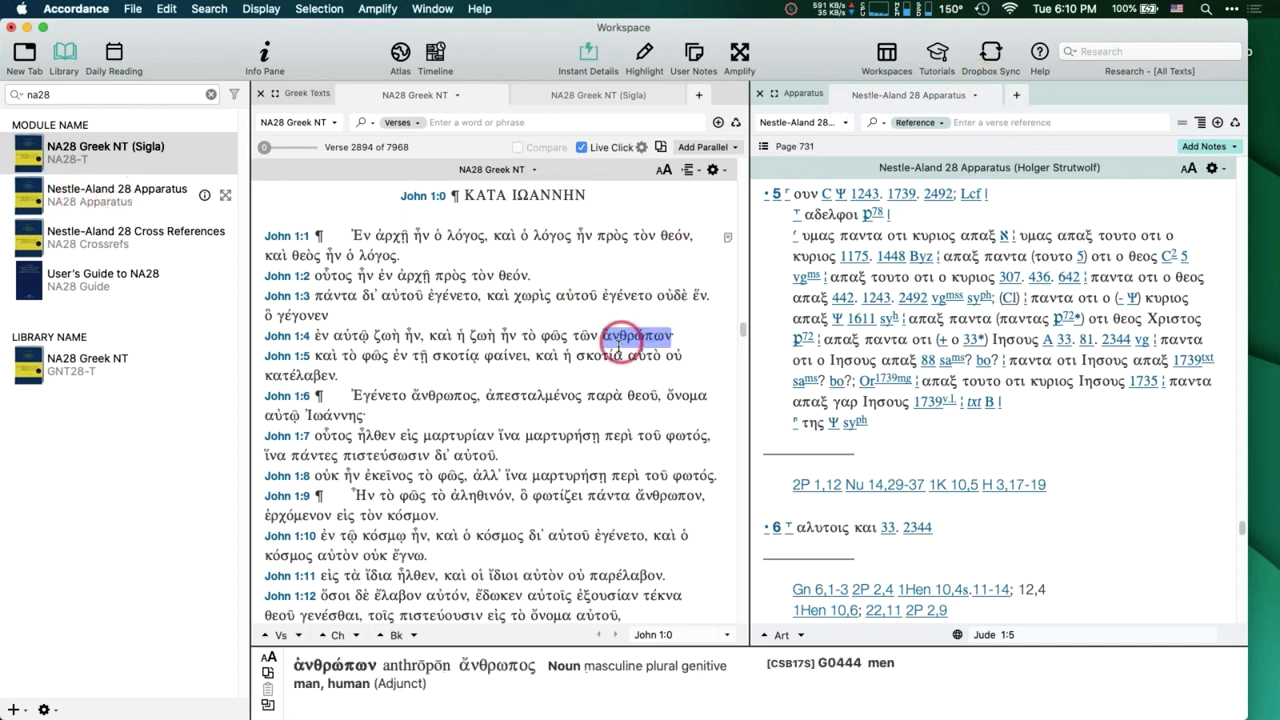
Check whether the apparatus follows the text in John 1, and tie the apparatus to NA28 Greek NT.
scroll(623, 337, down, 5)
scroll(618, 347, up, 5)
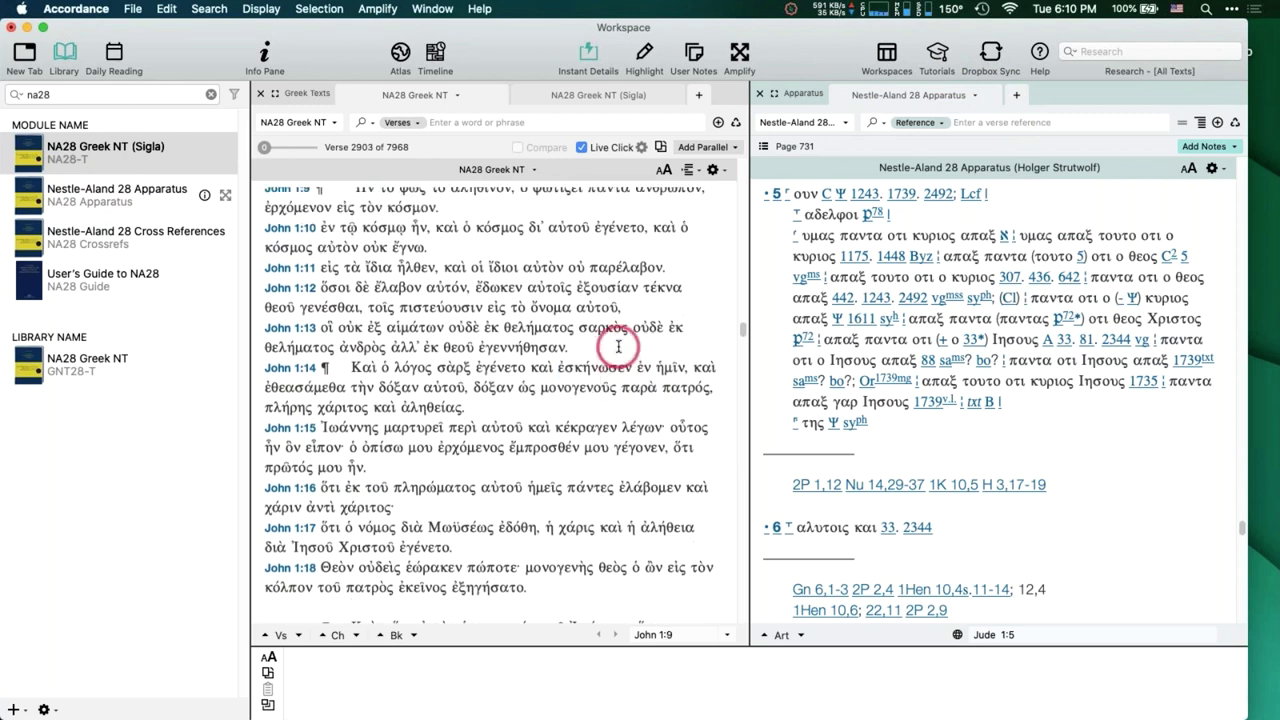
scroll(618, 347, down, 2)
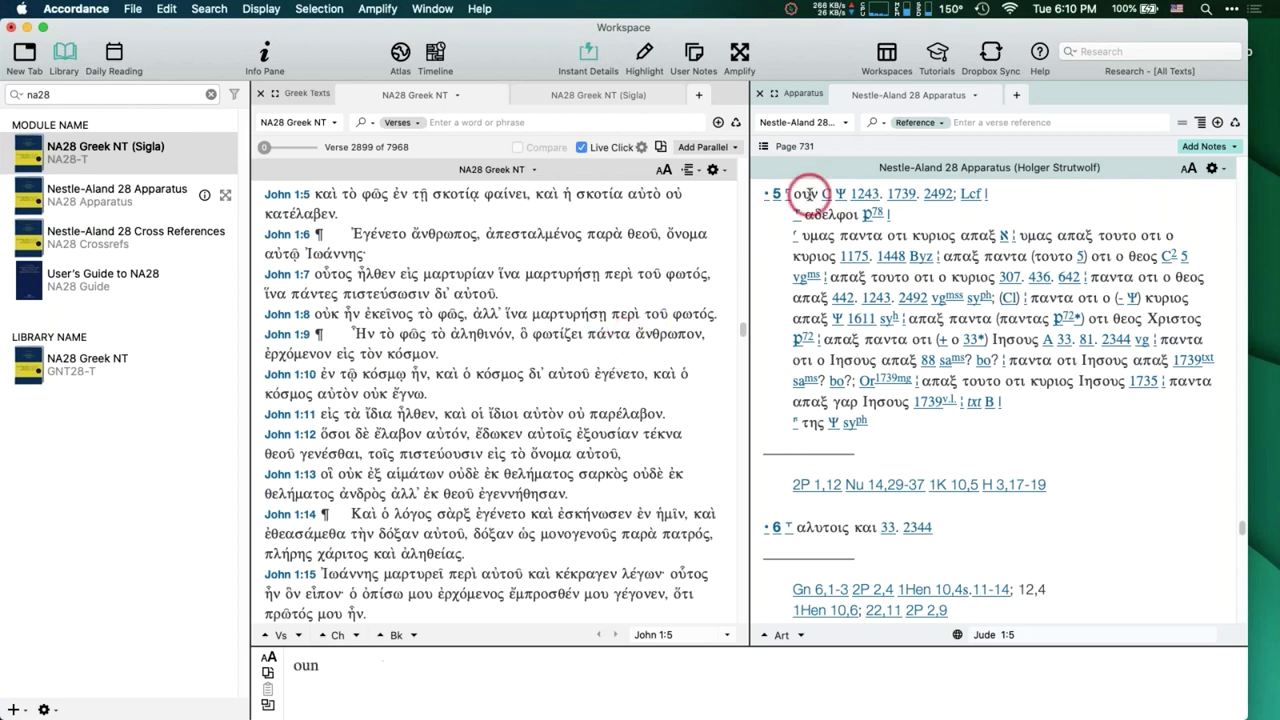
right_click(912, 98)
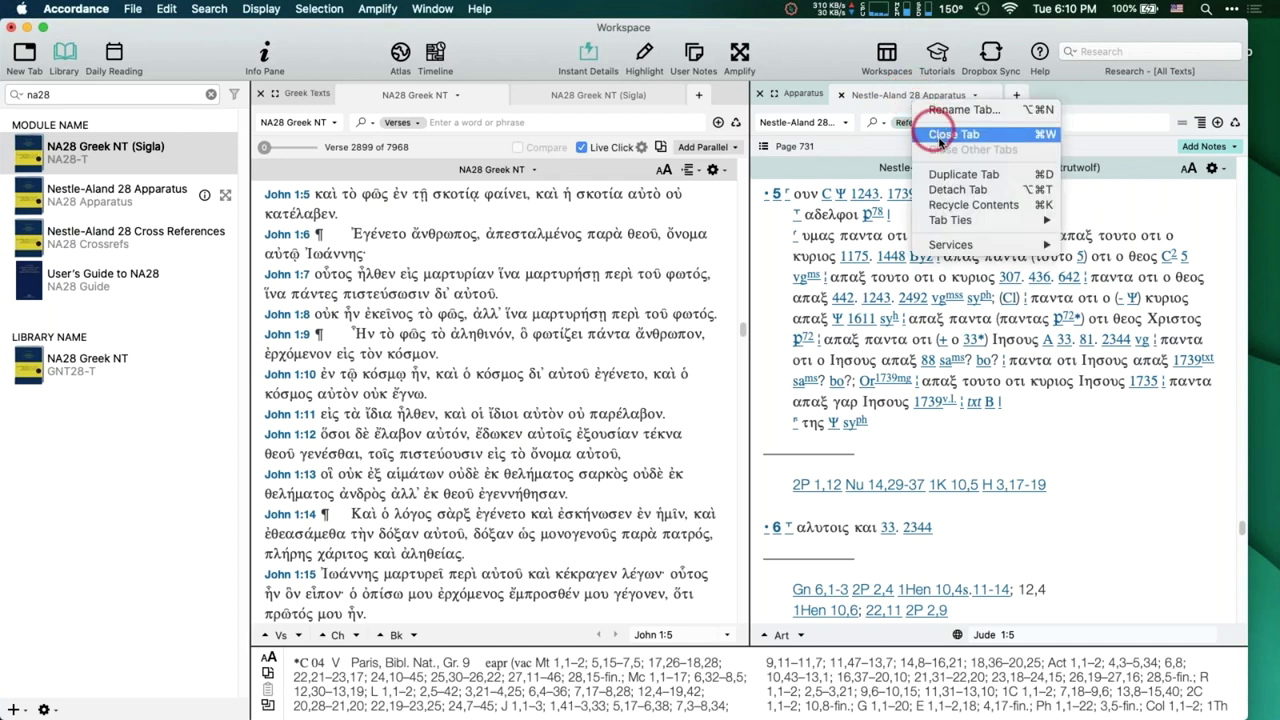
mouse_move(945, 224)
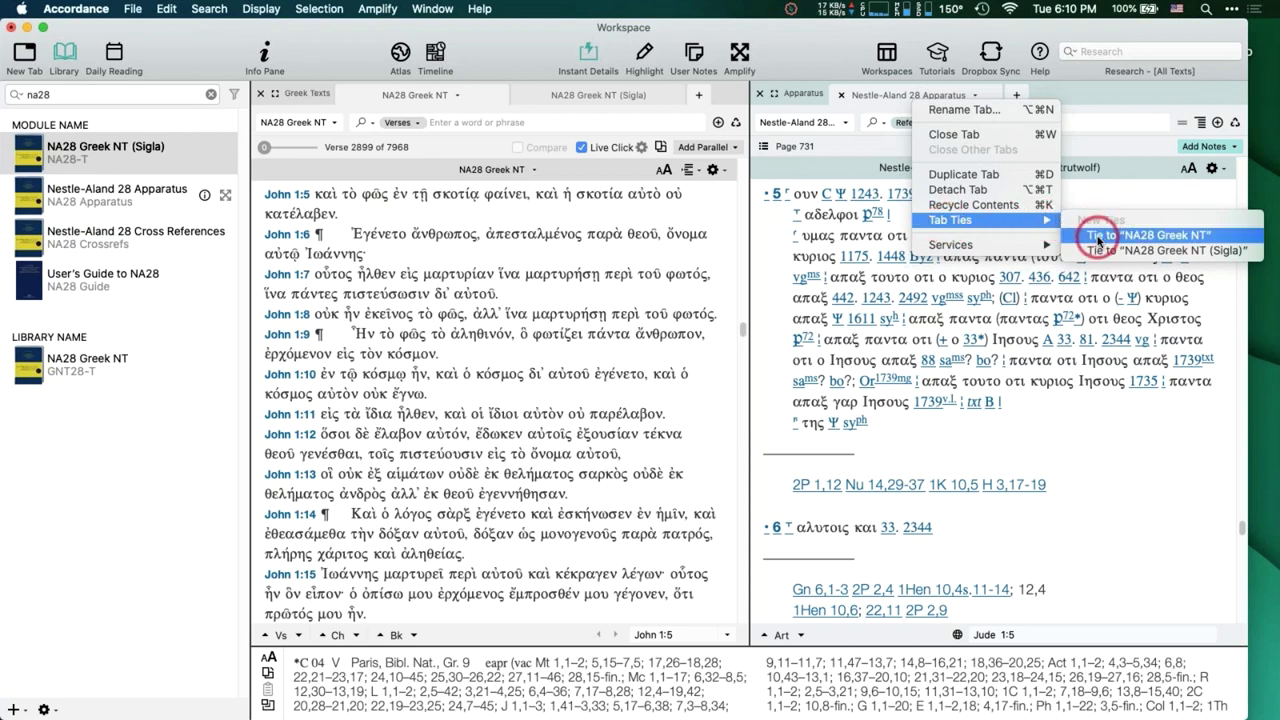
click(1098, 240)
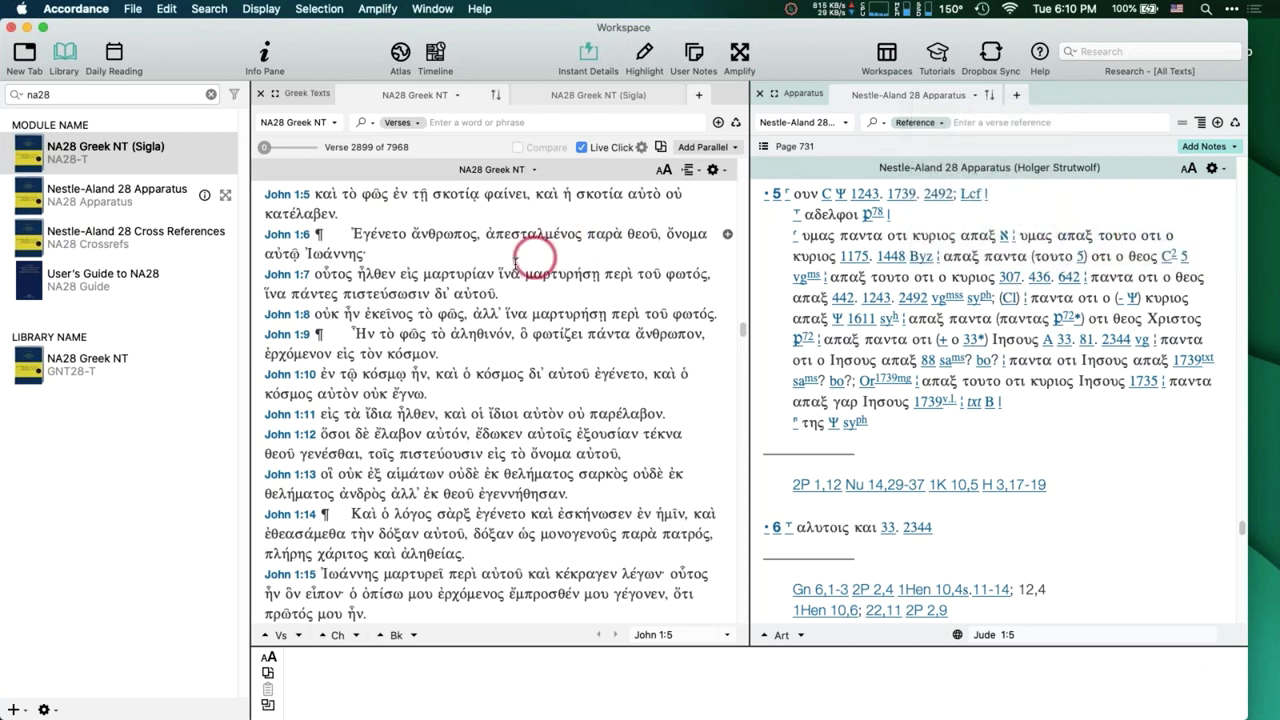
Go back and forth through John 1 to examine how the tied apparatus follows the NA28 Greek NT text.
scroll(506, 177, down, 2)
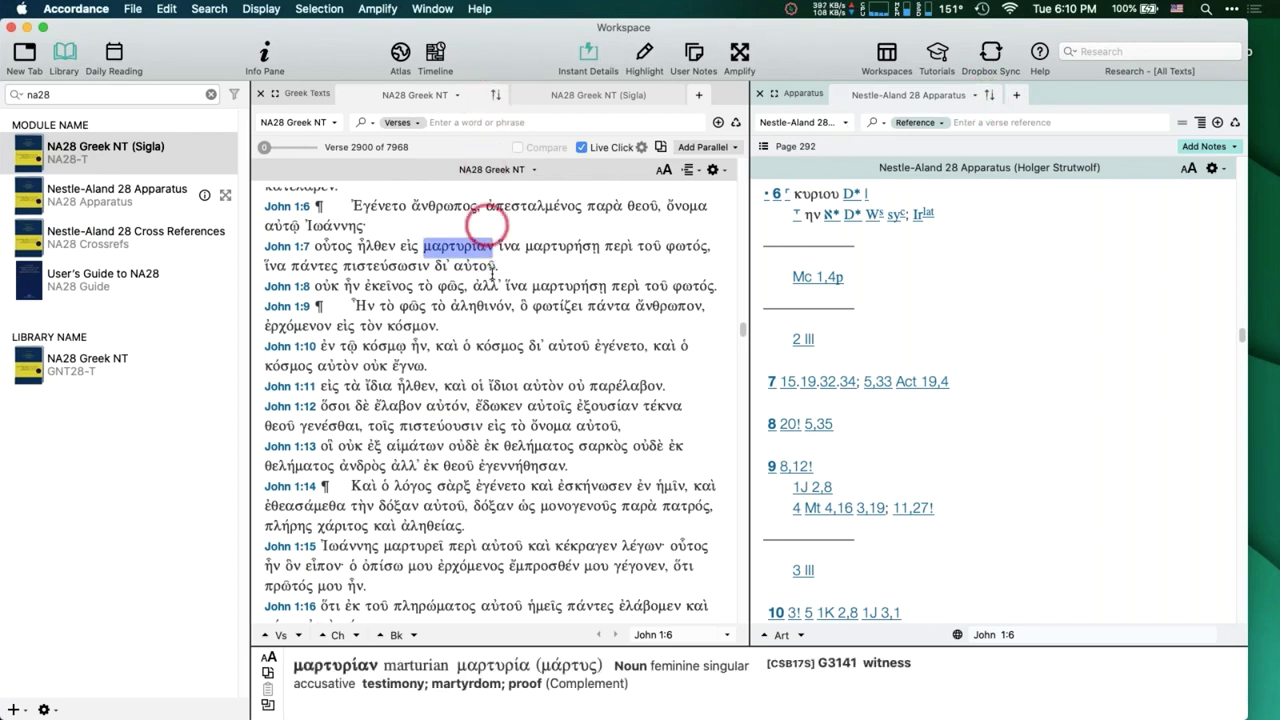
scroll(486, 271, up, 2)
scroll(491, 276, up, 2)
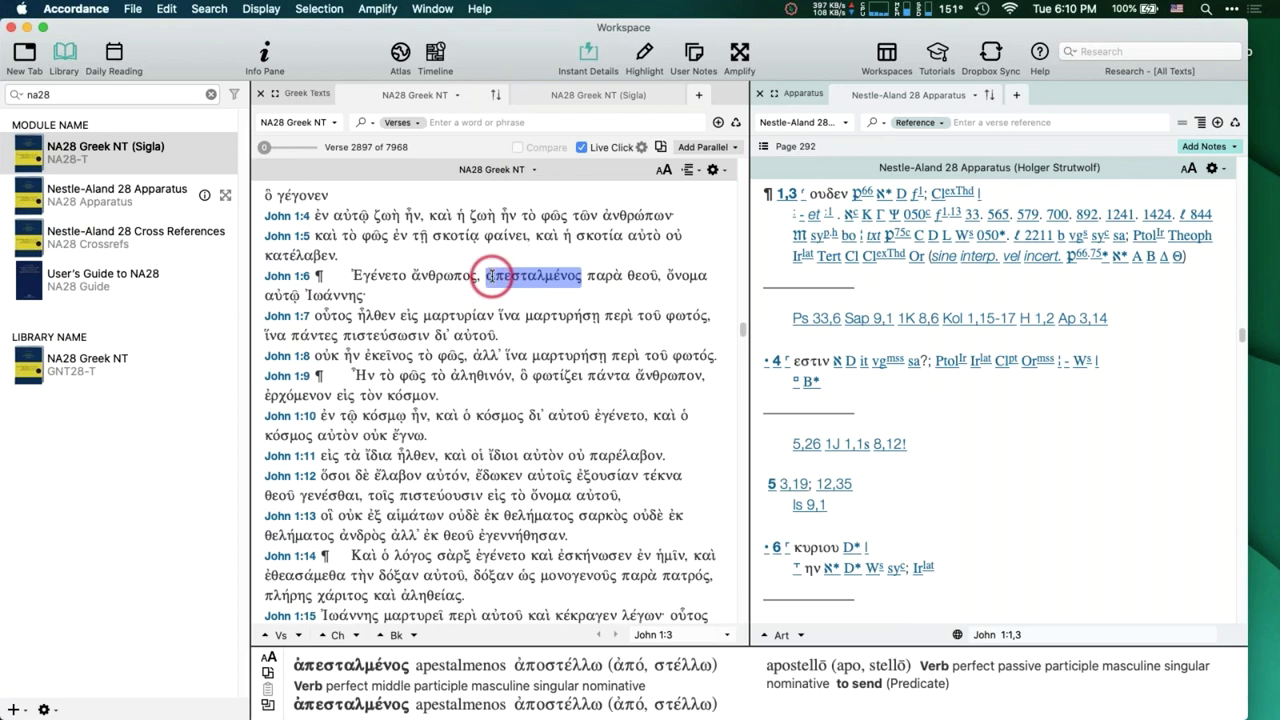
scroll(491, 276, down, 2)
scroll(492, 276, up, 1)
scroll(492, 276, down, 4)
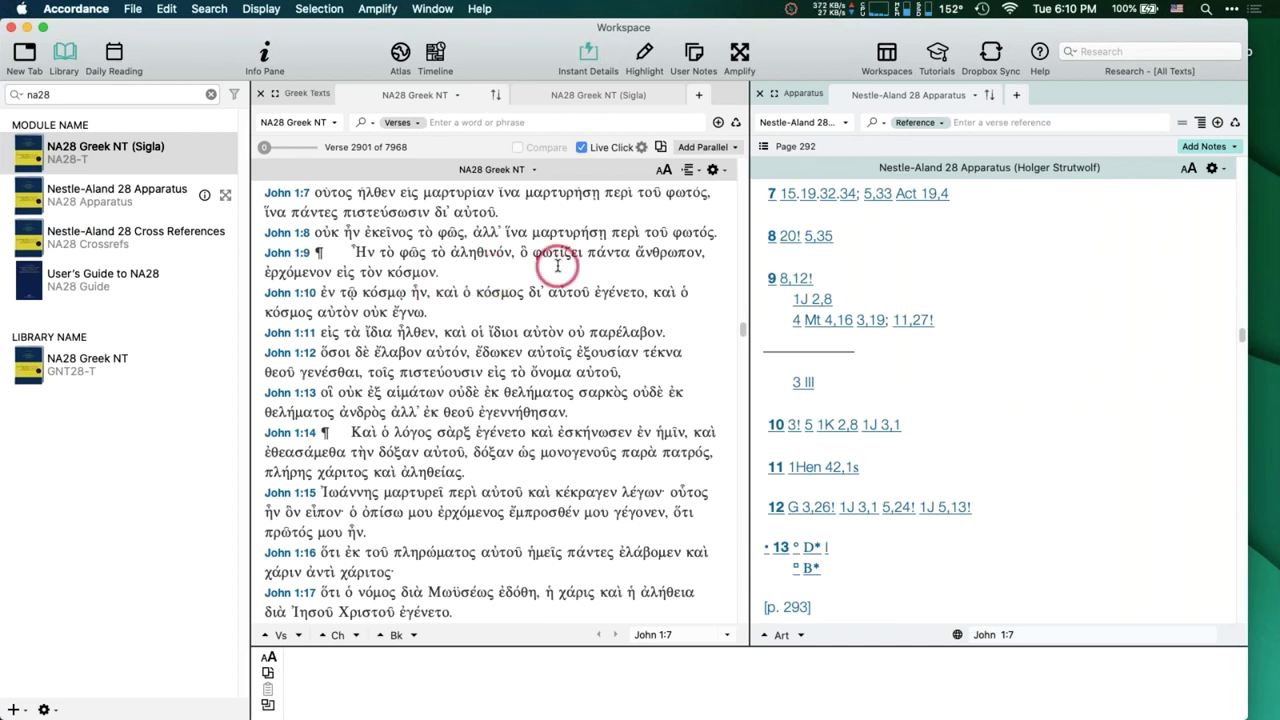
scroll(553, 266, up, 1)
scroll(557, 265, up, 4)
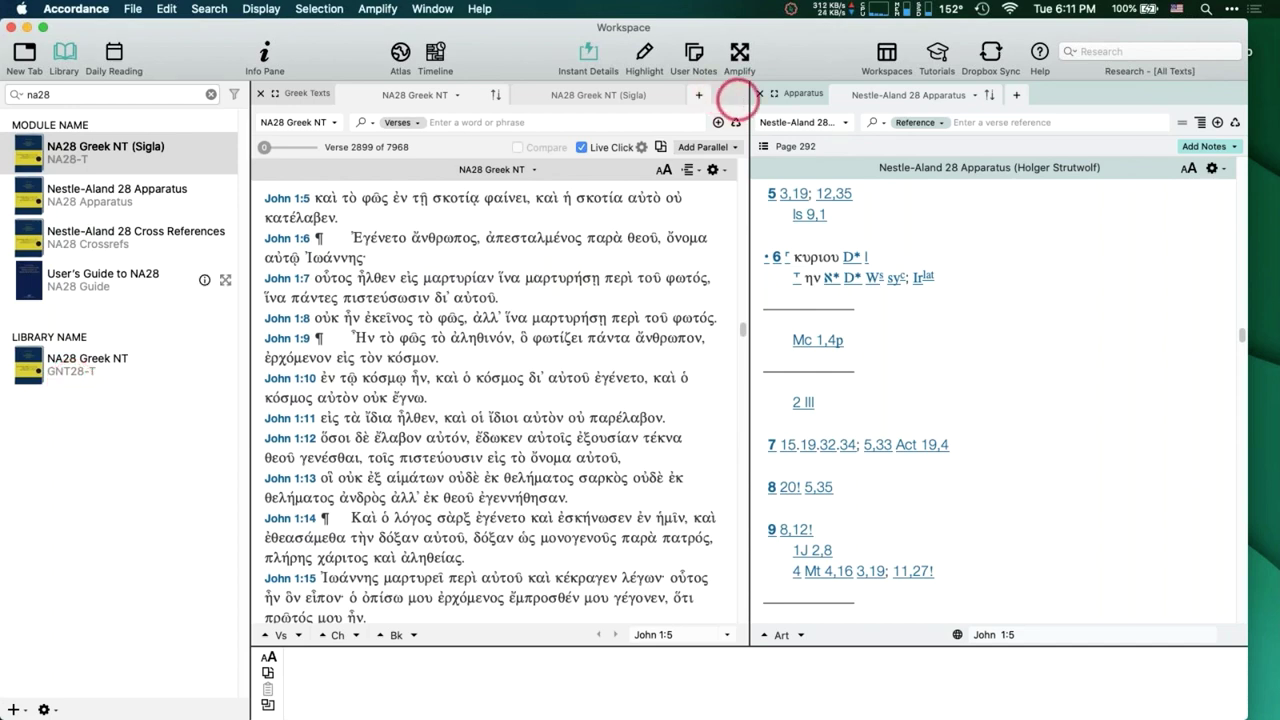
Close the Nestle-Aland 28 Apparatus pane and clear the library search.
click(760, 95)
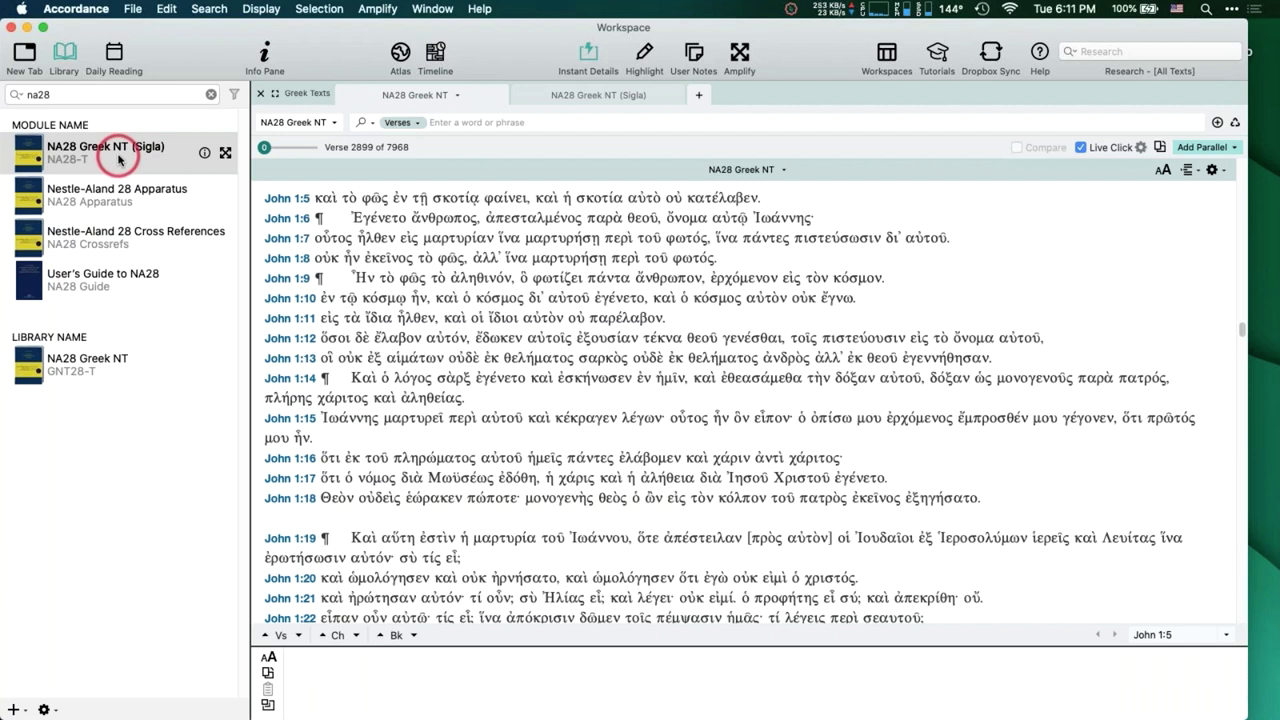
click(210, 95)
Browse the library from the recently opened modules through the Greek texts to the Tools categories.
scroll(166, 200, up, 10)
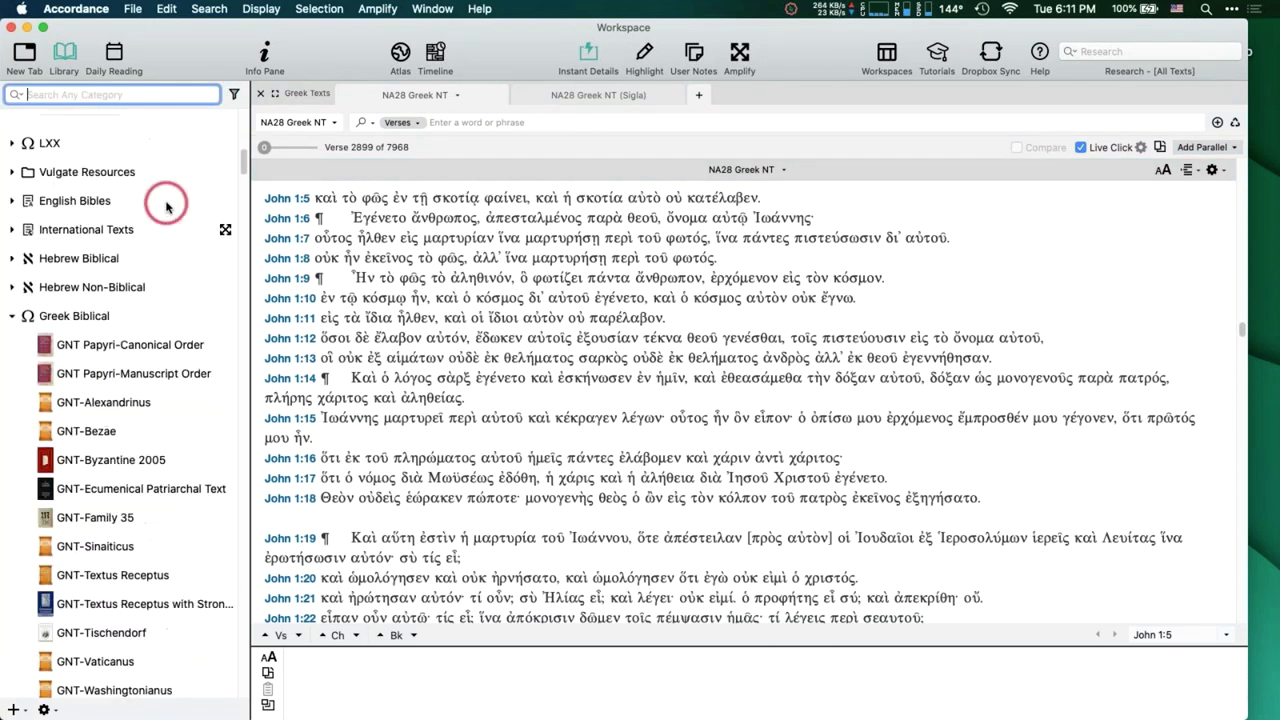
scroll(166, 206, up, 3)
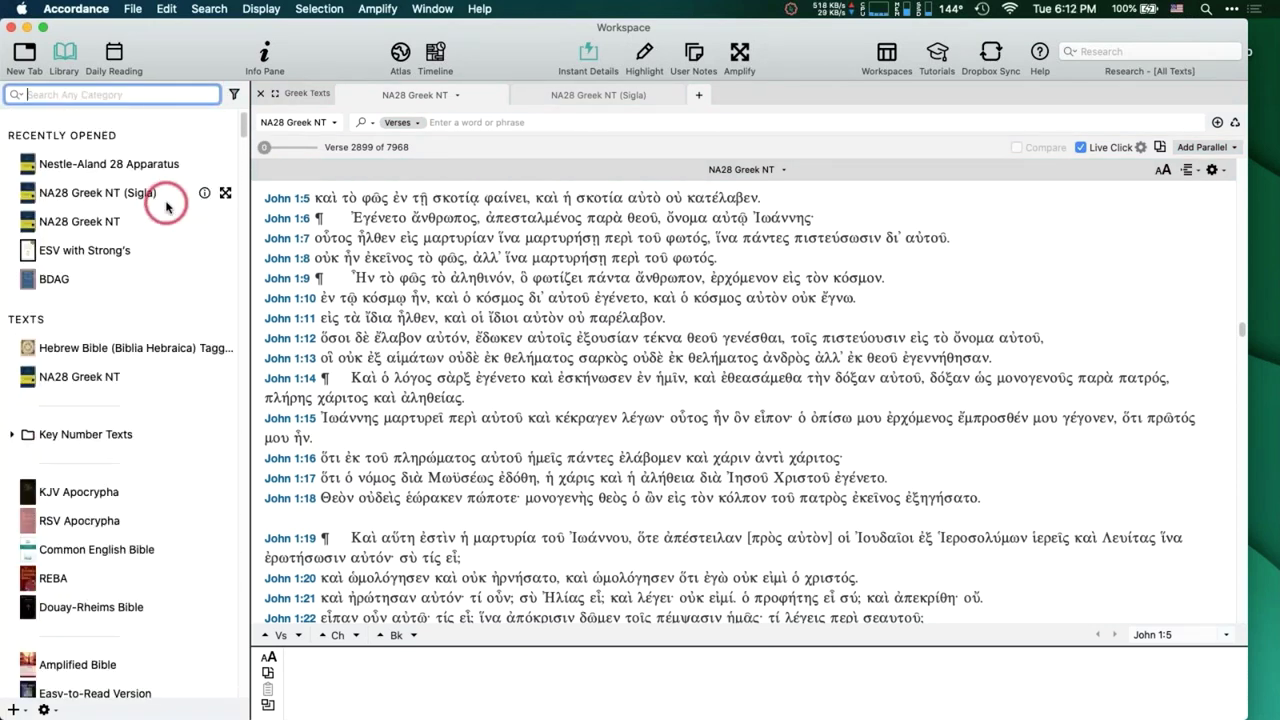
scroll(166, 206, down, 10)
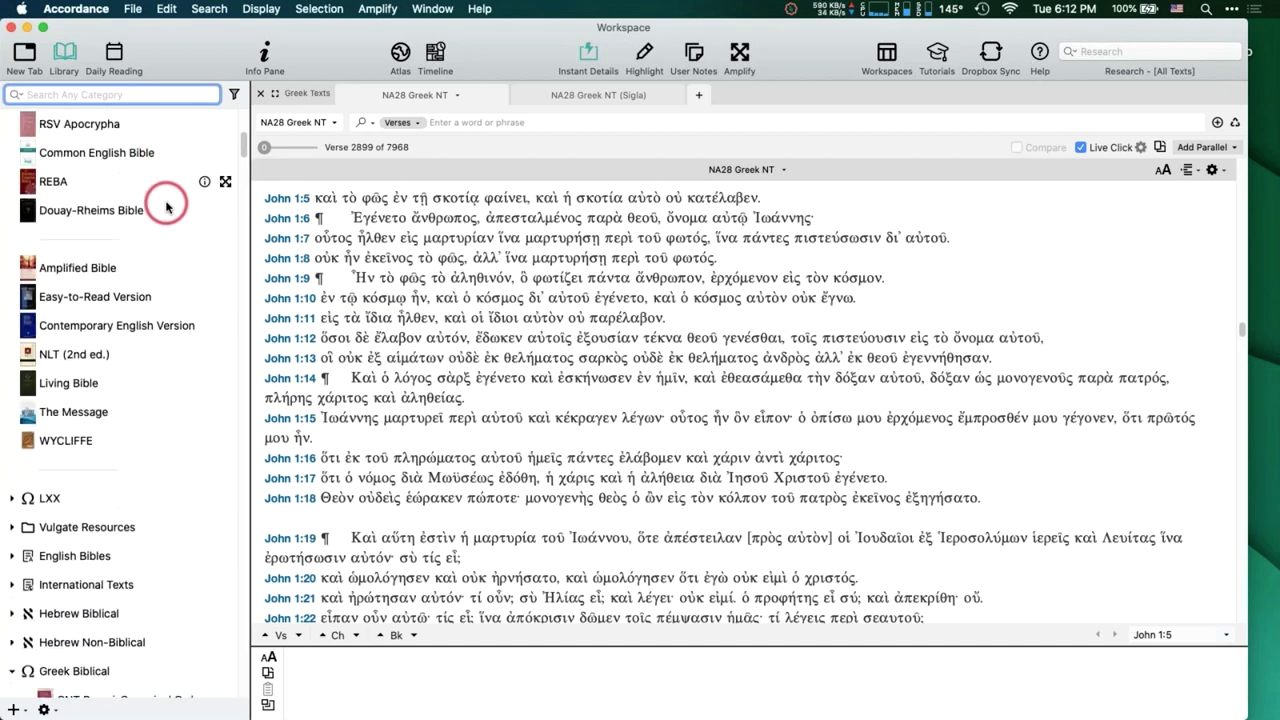
scroll(166, 206, down, 20)
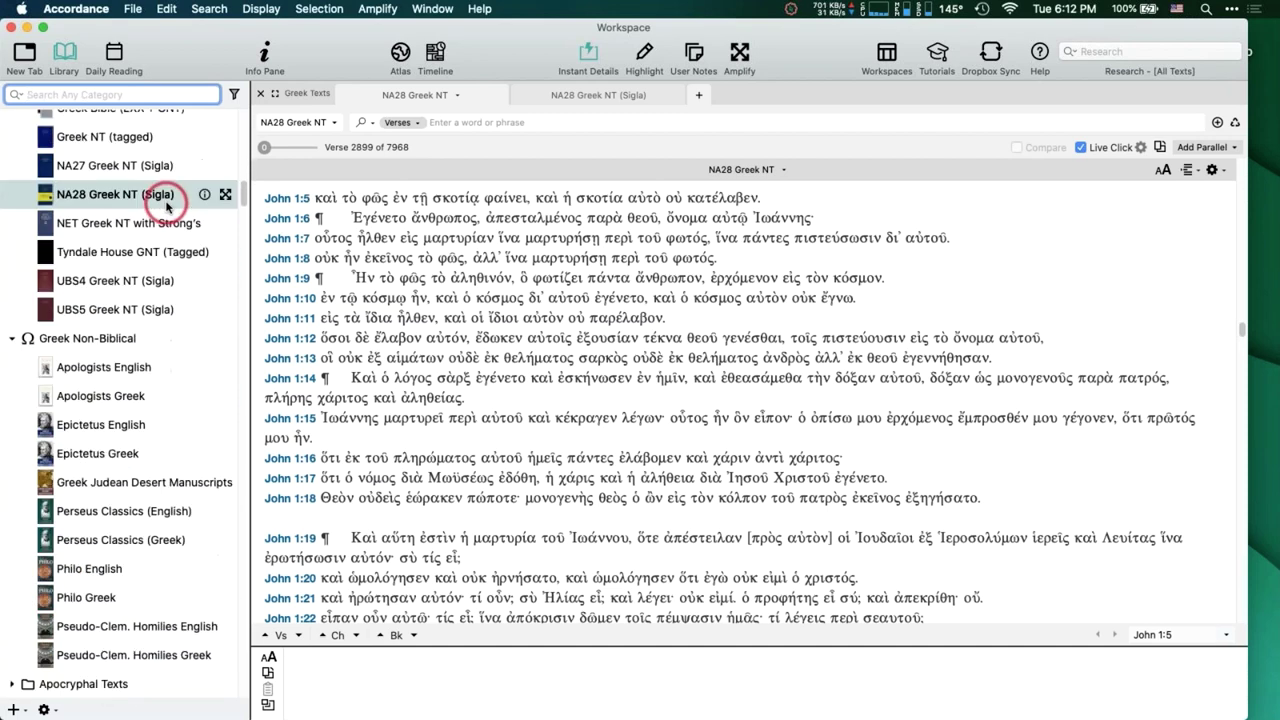
scroll(166, 206, down, 20)
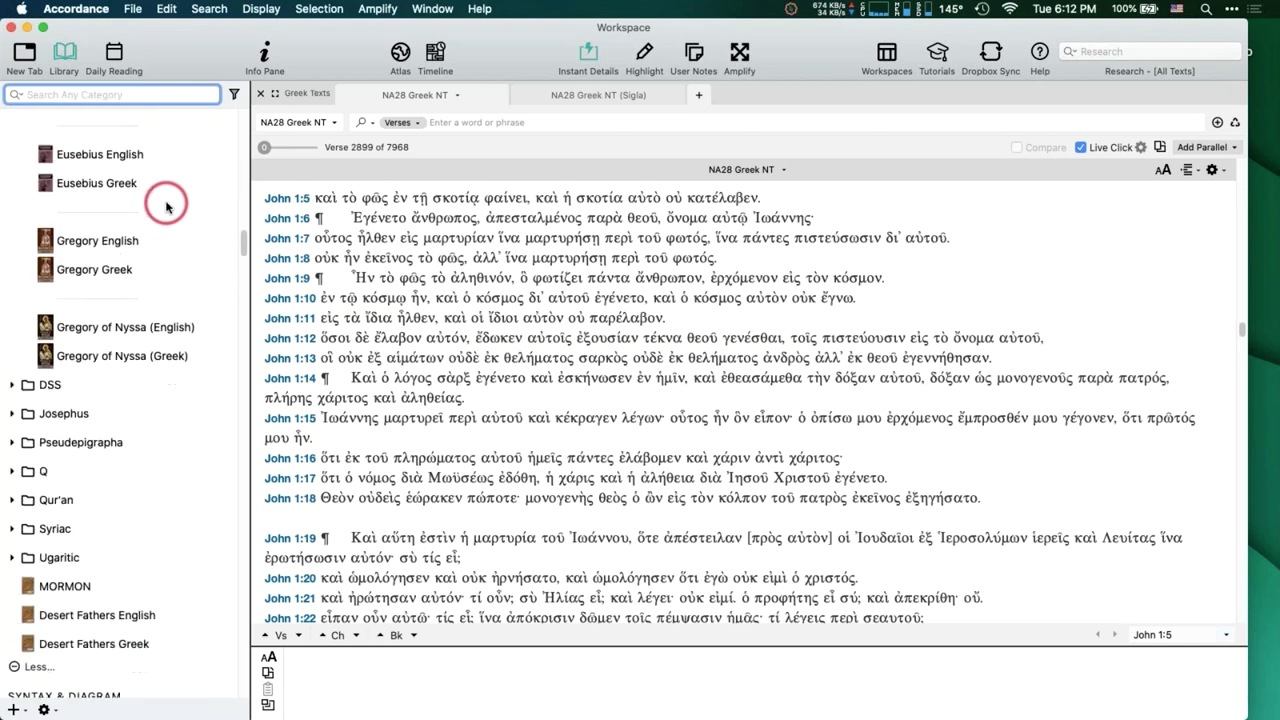
scroll(166, 206, down, 9)
scroll(166, 206, down, 3)
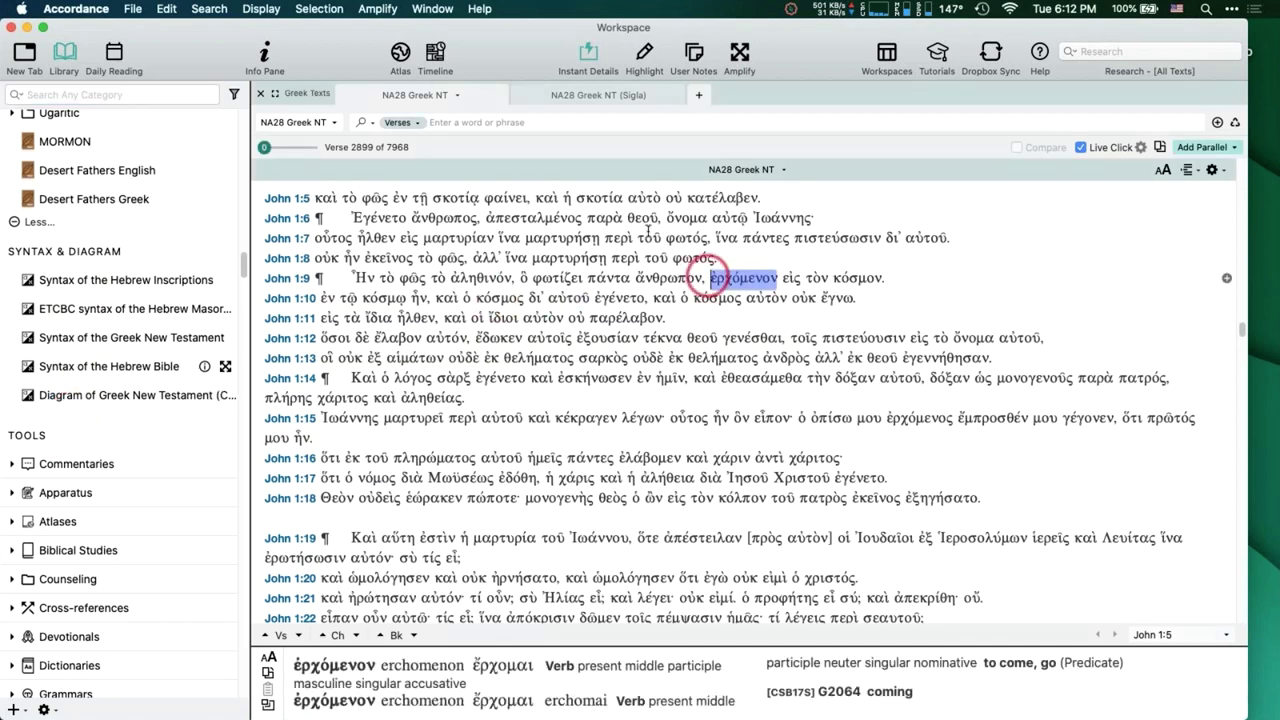
Close the NA28 Greek NT (Sigla) tab and add the Syntax of the Greek New Testament parallel to the NA28 text.
mouse_move(708, 274)
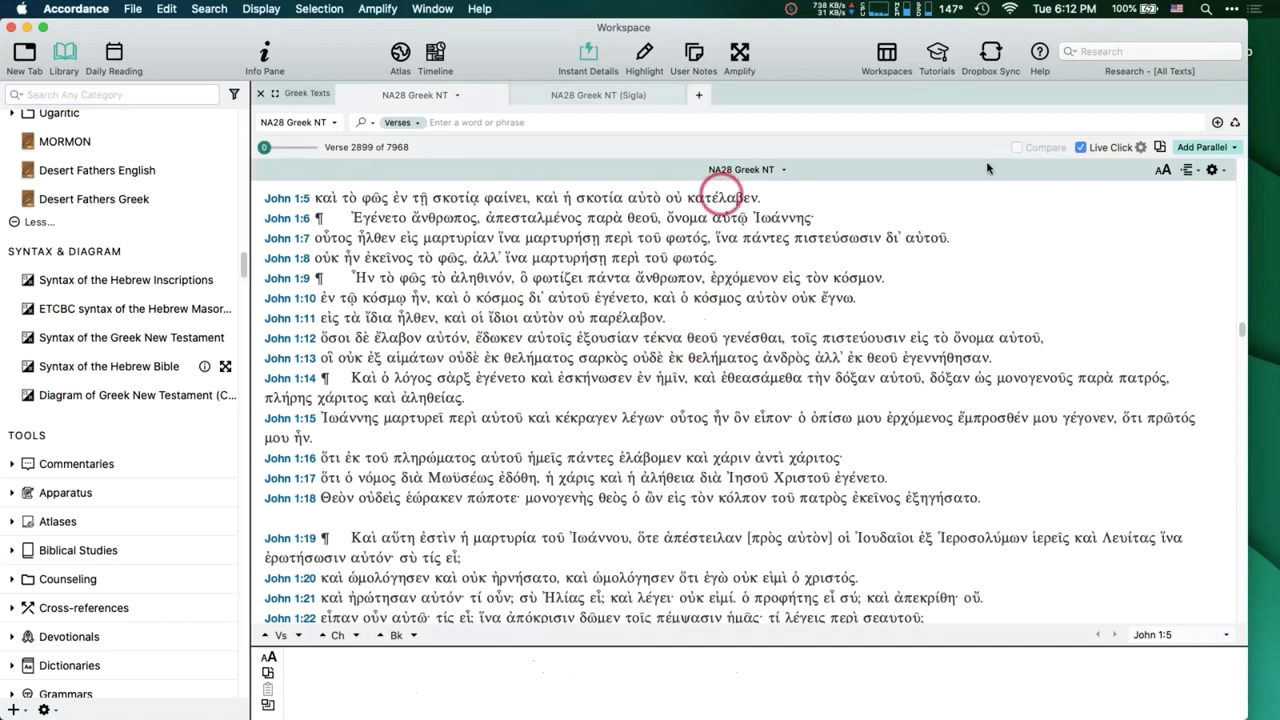
click(522, 95)
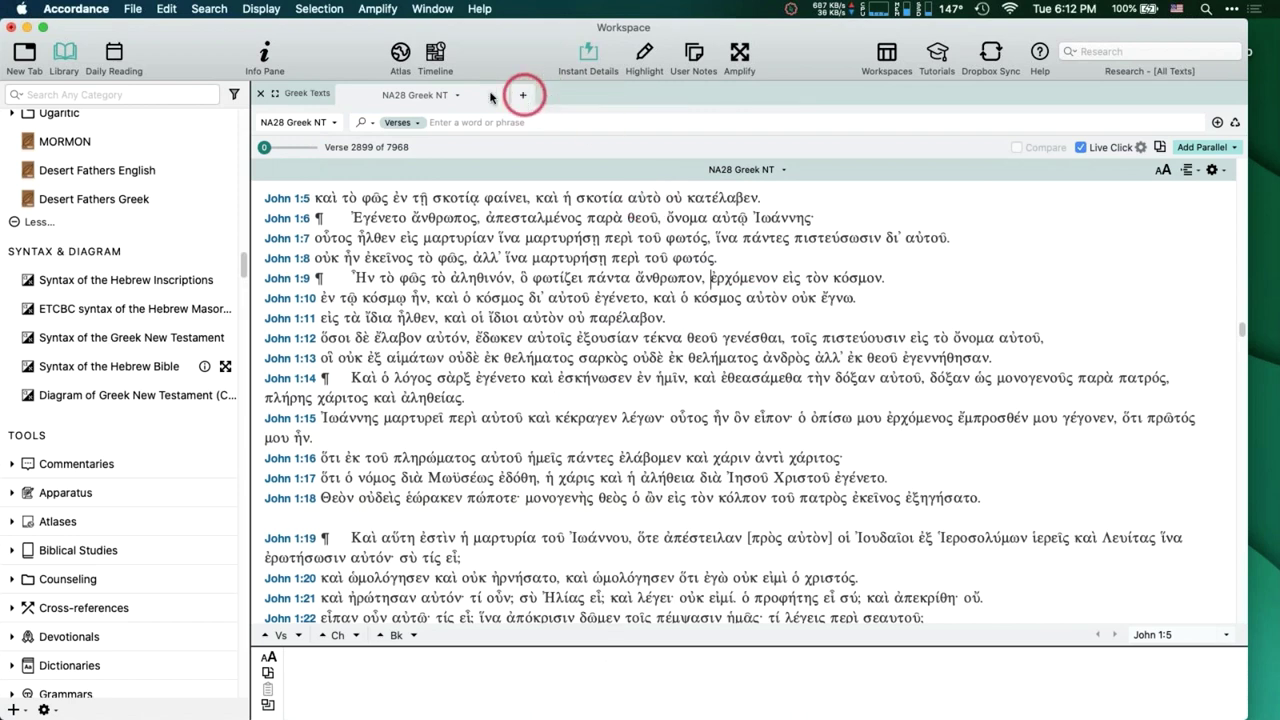
click(1206, 148)
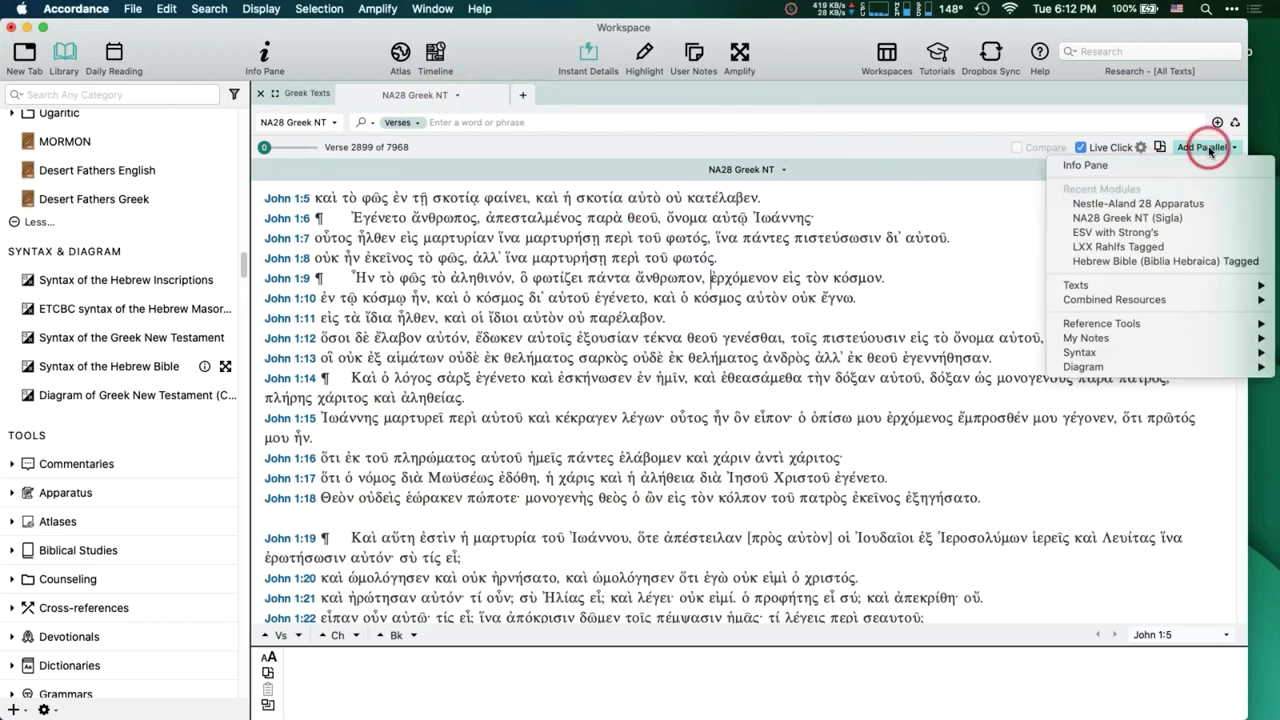
mouse_move(1082, 353)
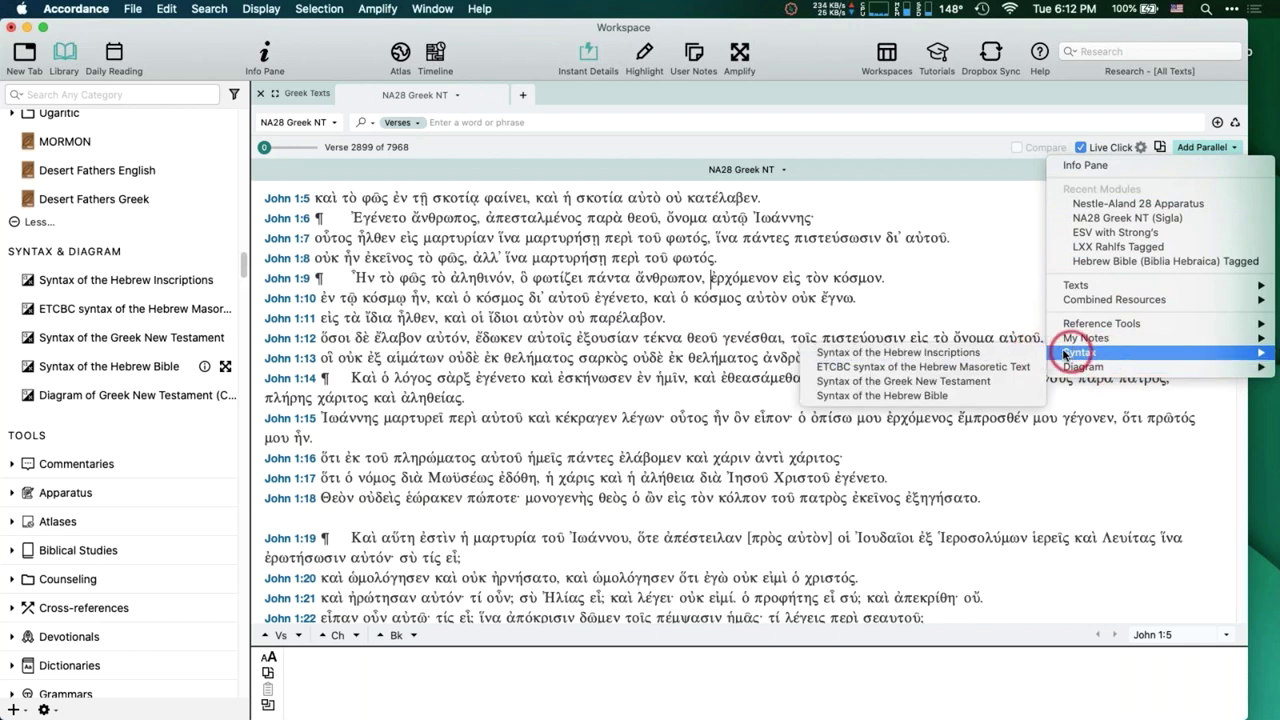
click(1018, 381)
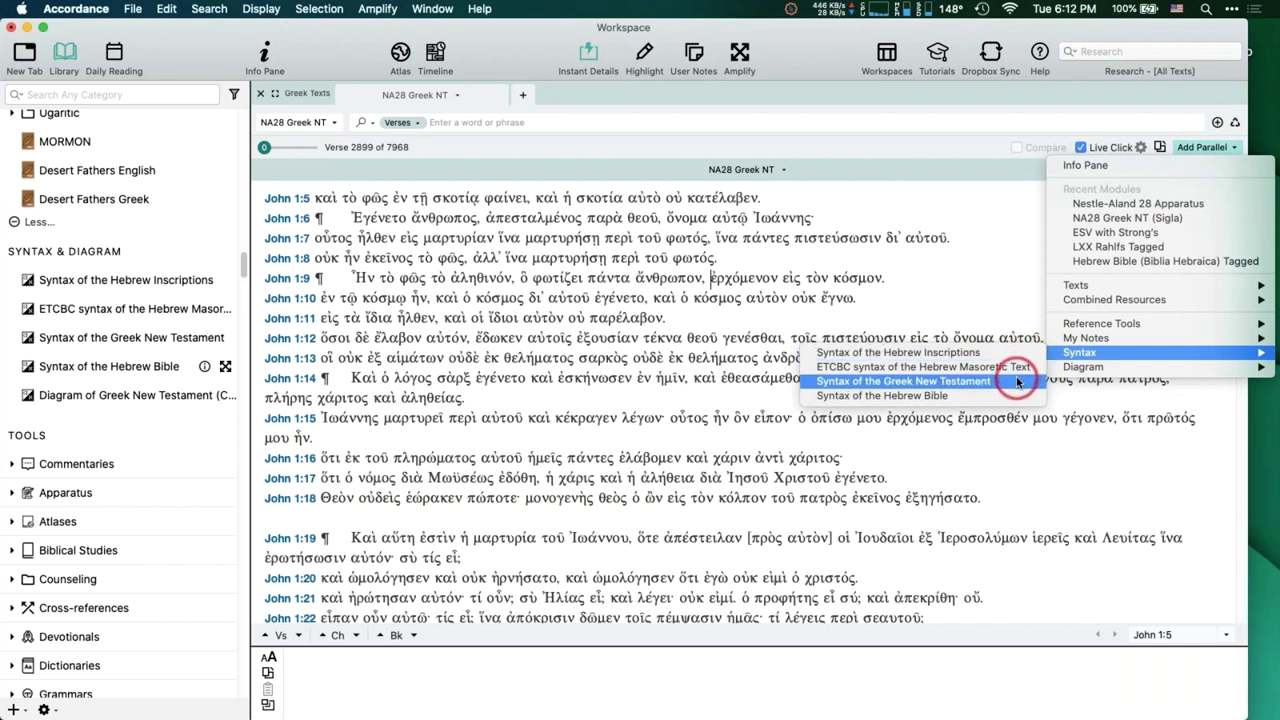
Compare the NA28 text with its syntax diagram around John 1:3, and close the syntax pane.
mouse_move(734, 318)
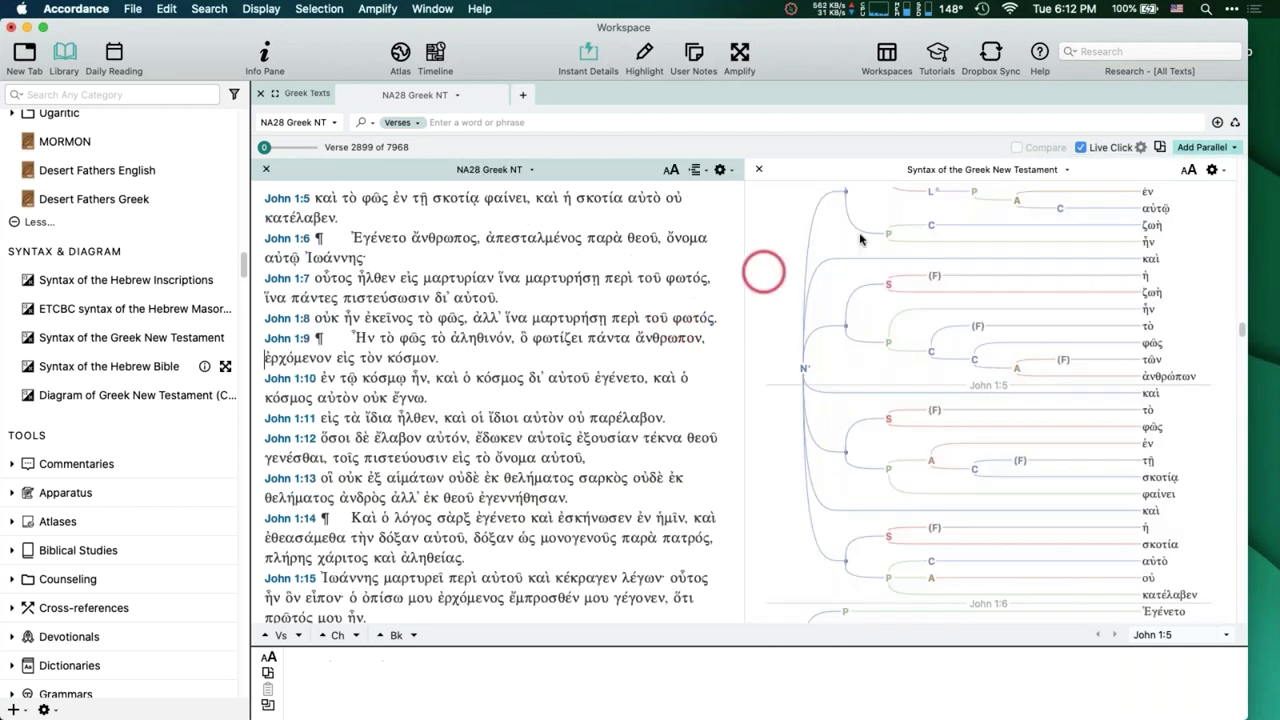
mouse_move(550, 238)
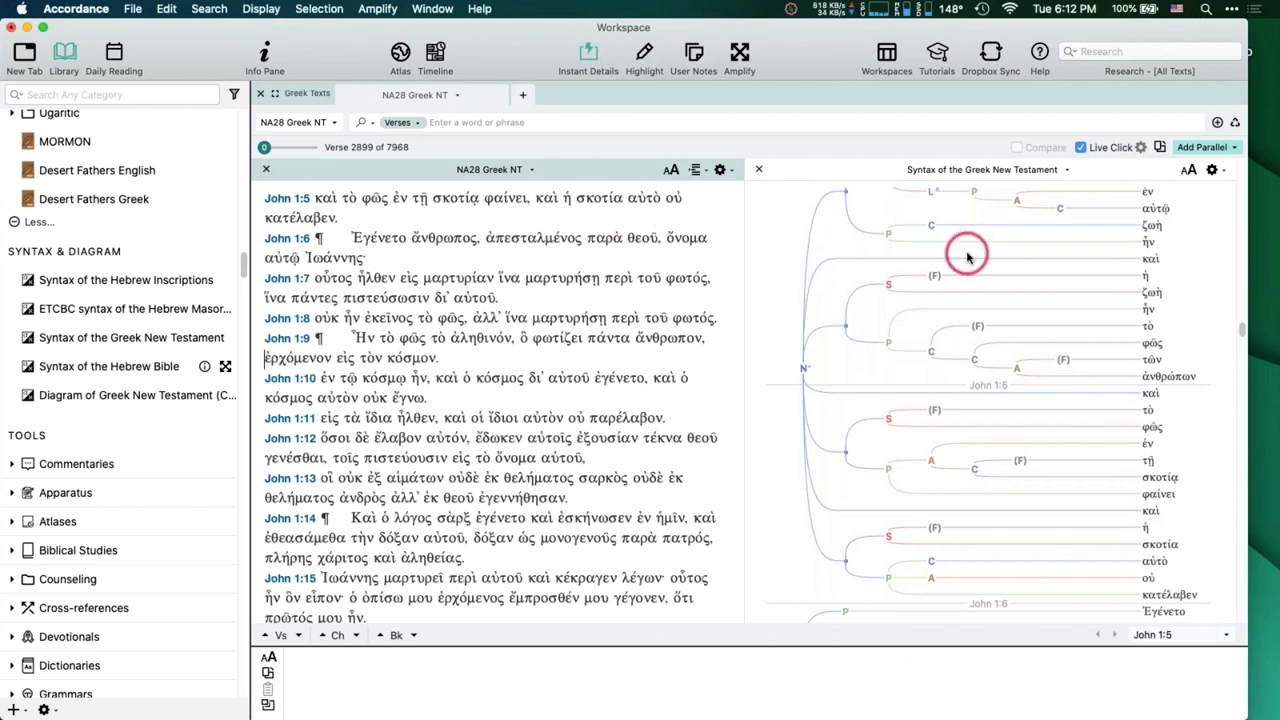
scroll(966, 251, up, 3)
mouse_move(1015, 264)
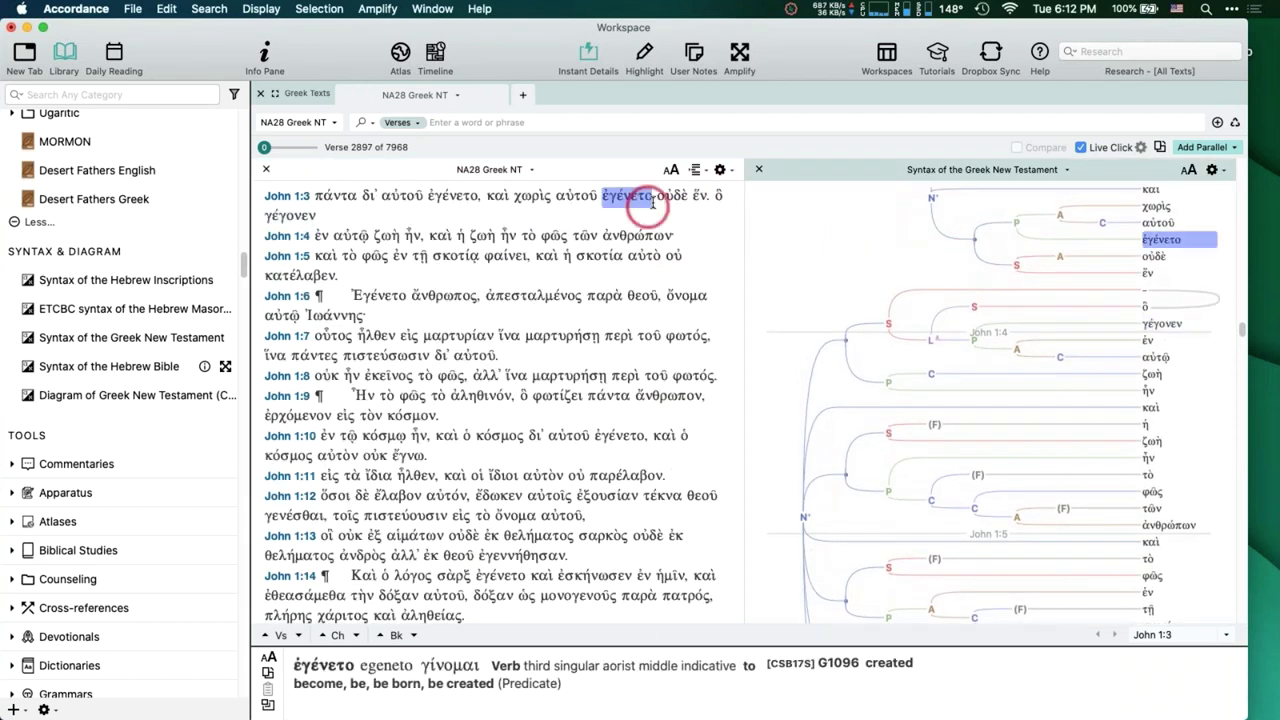
click(758, 172)
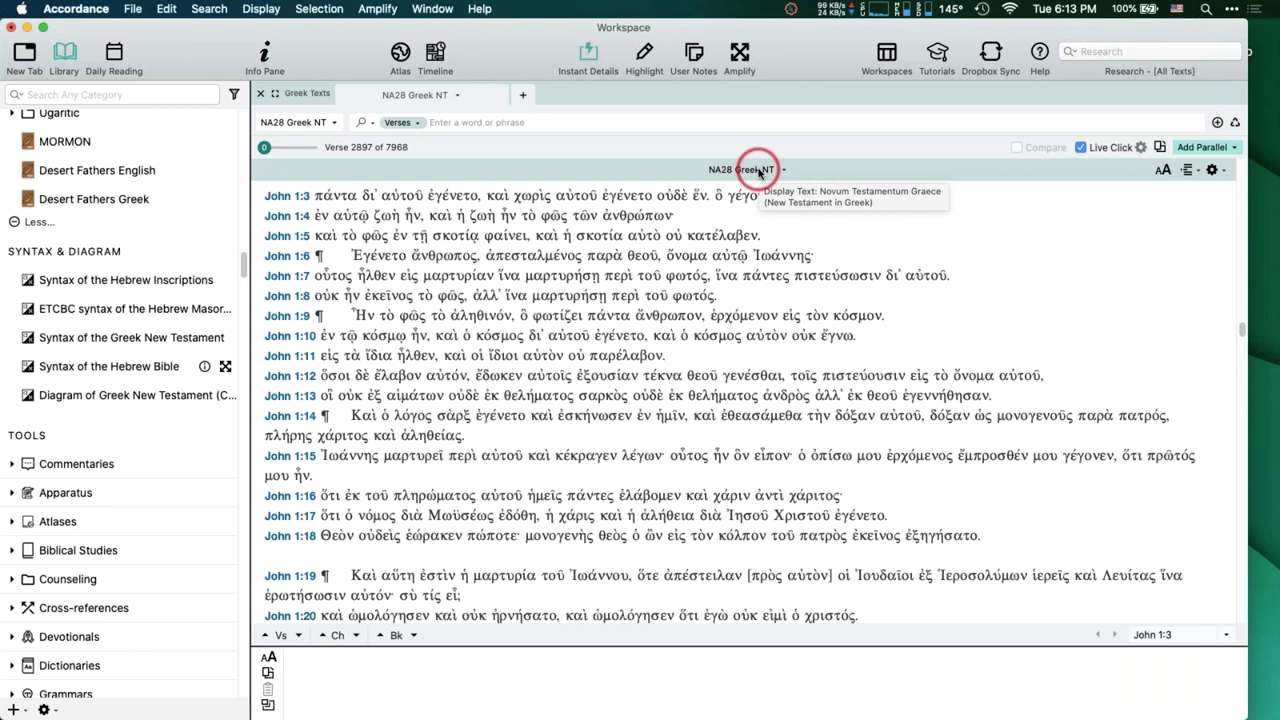
Look up the word ἀρχῇ from John 1:1 in the BDAG lexicon.
scroll(615, 244, up, 1)
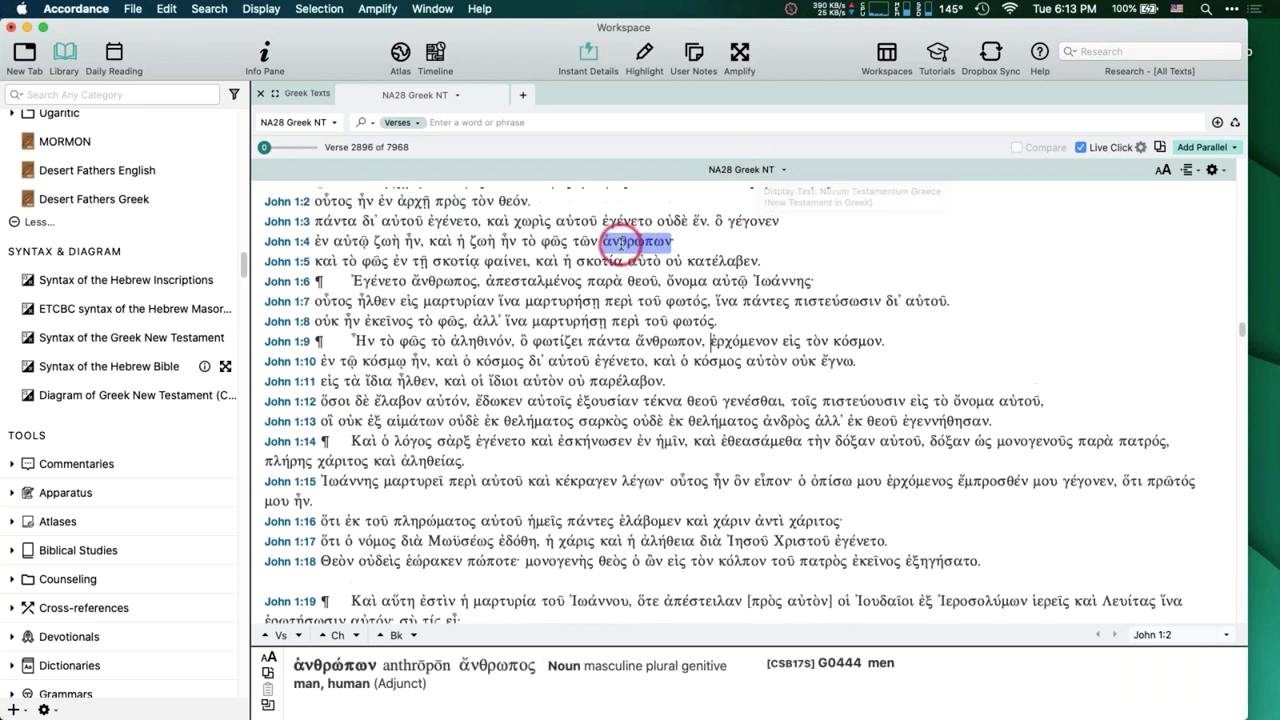
scroll(621, 242, up, 1)
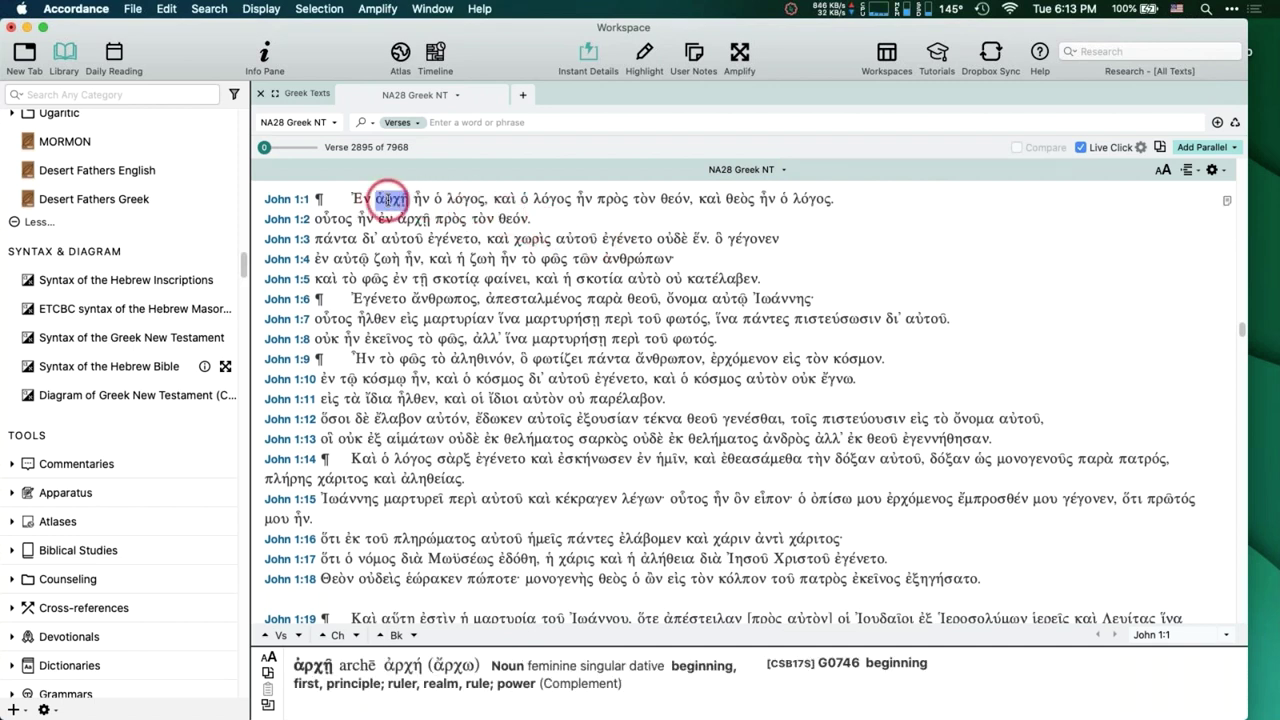
double_click(390, 198)
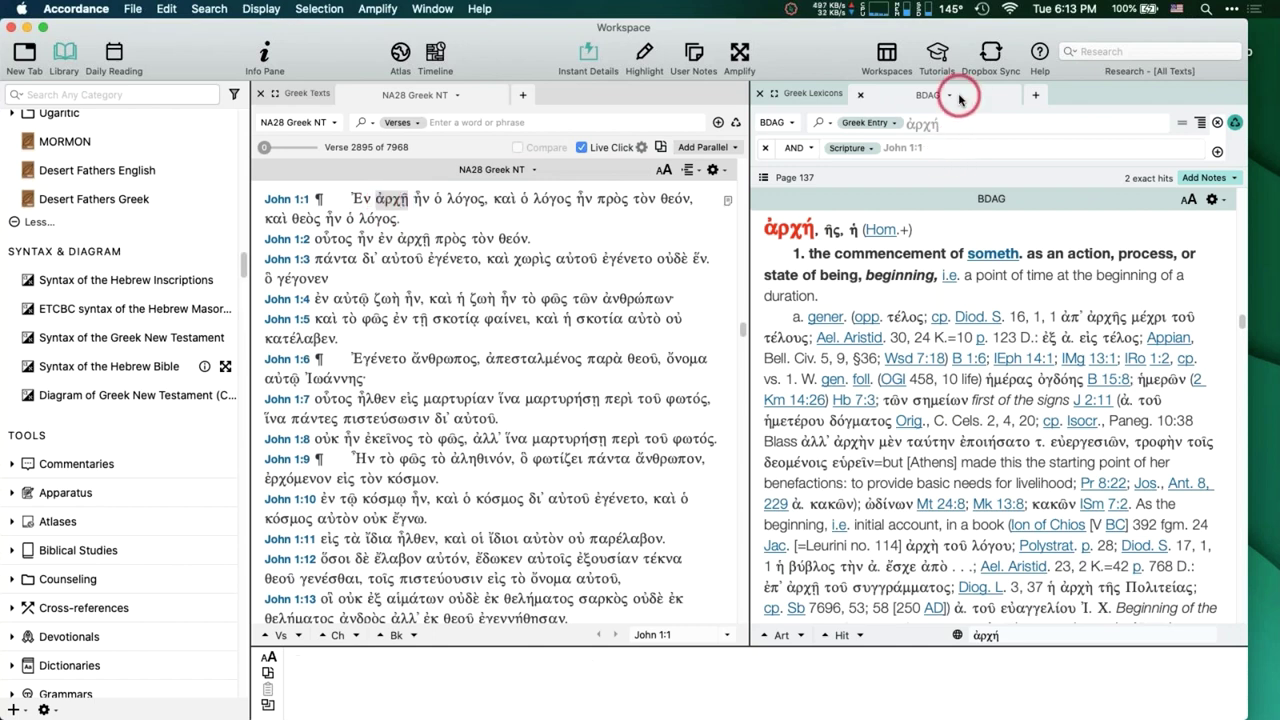
click(396, 207)
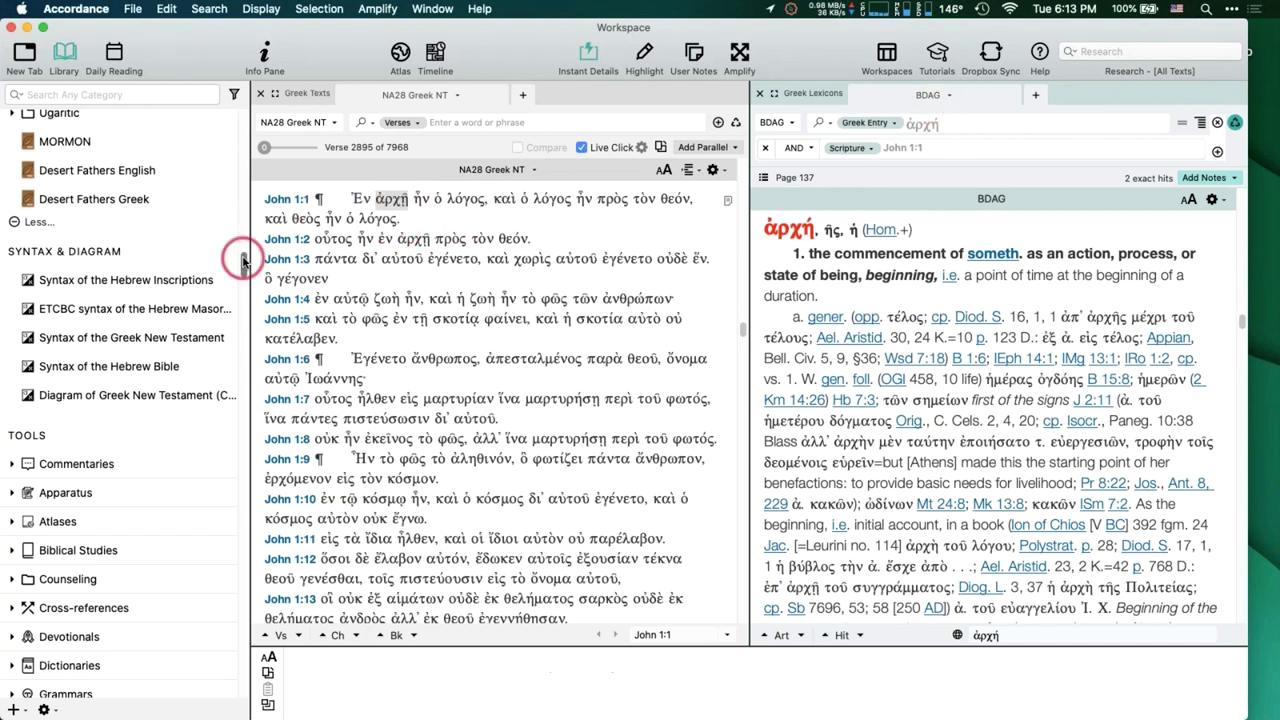
Filter the library to Tools with the Greek Lexicons expanded, and close the BDAG lookup.
drag(243, 262, 243, 118)
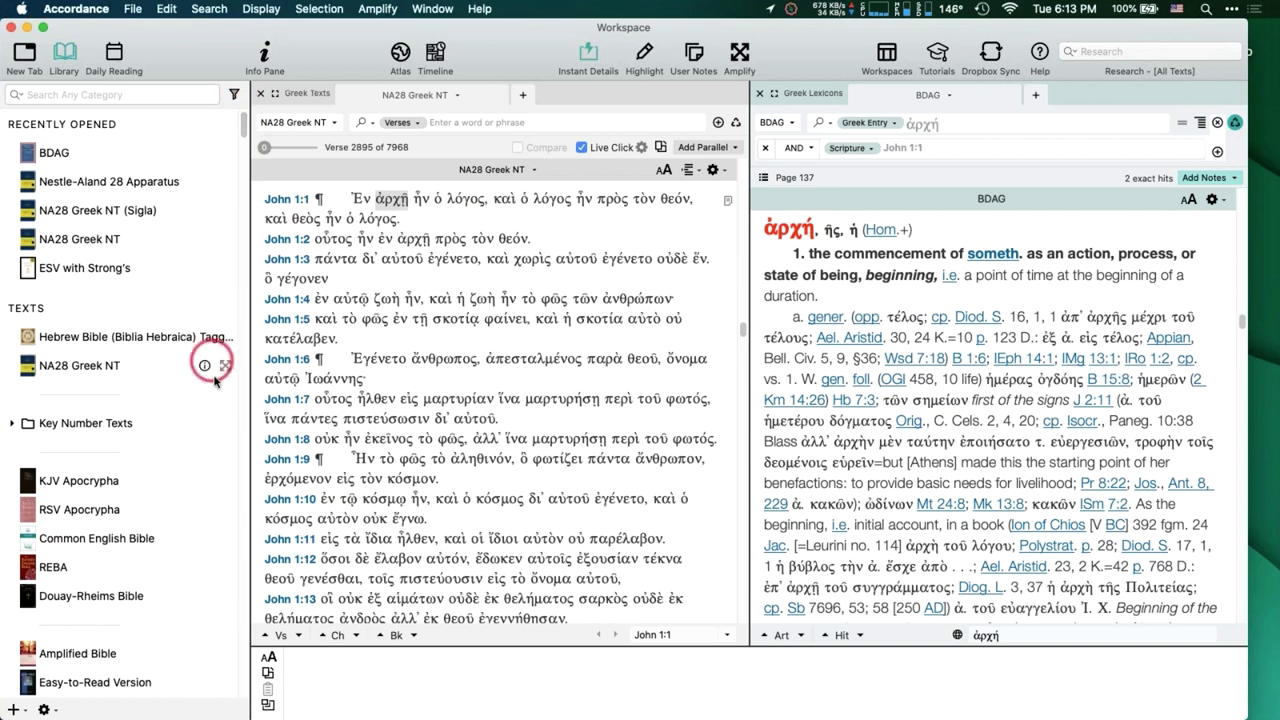
click(240, 99)
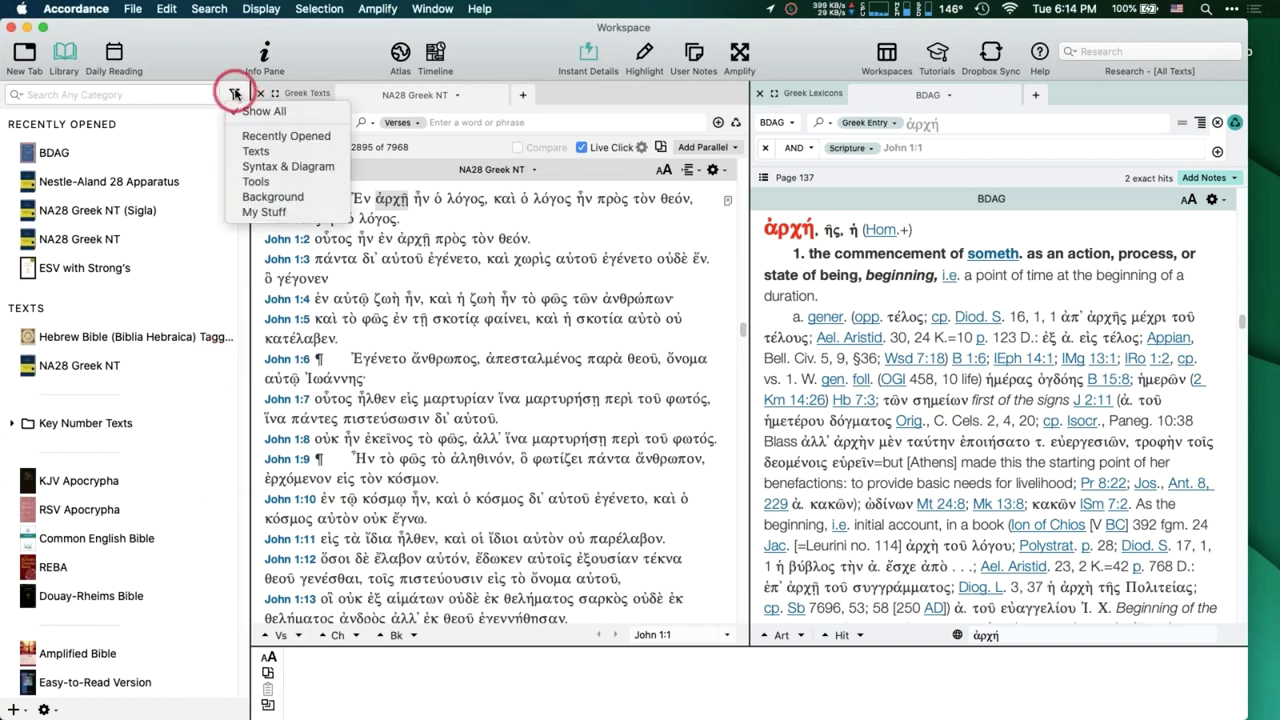
click(247, 182)
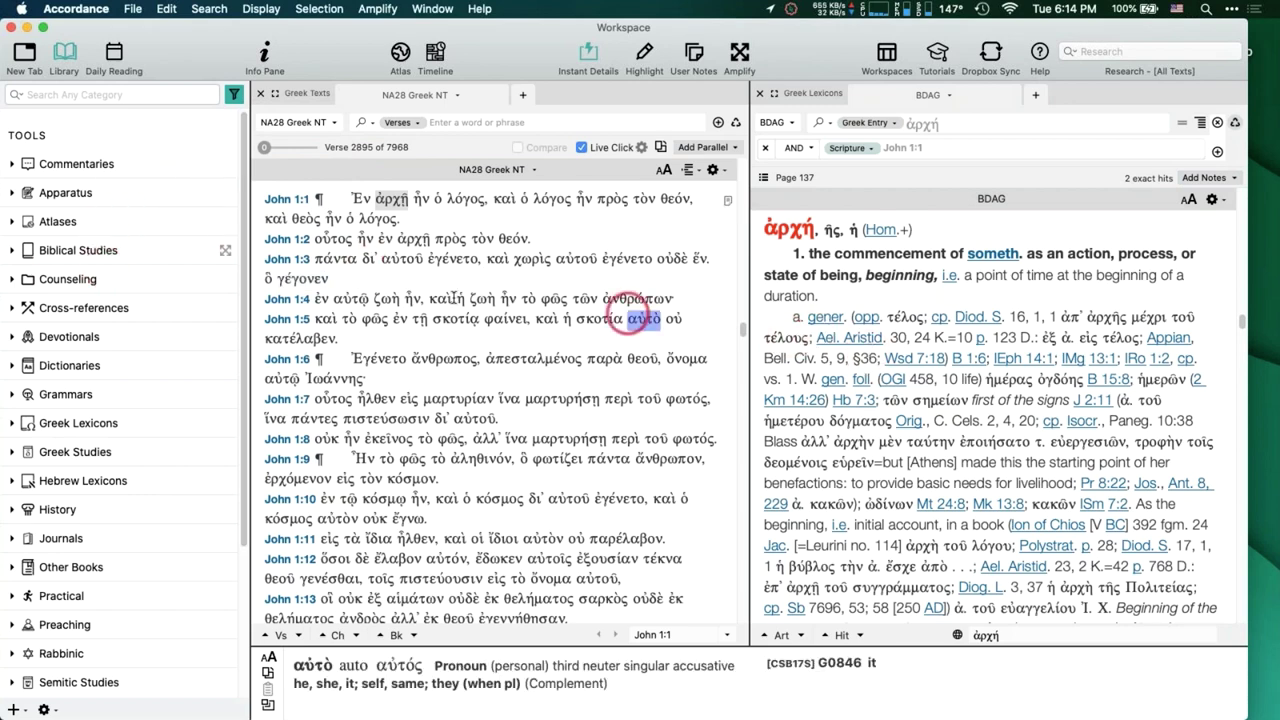
click(13, 425)
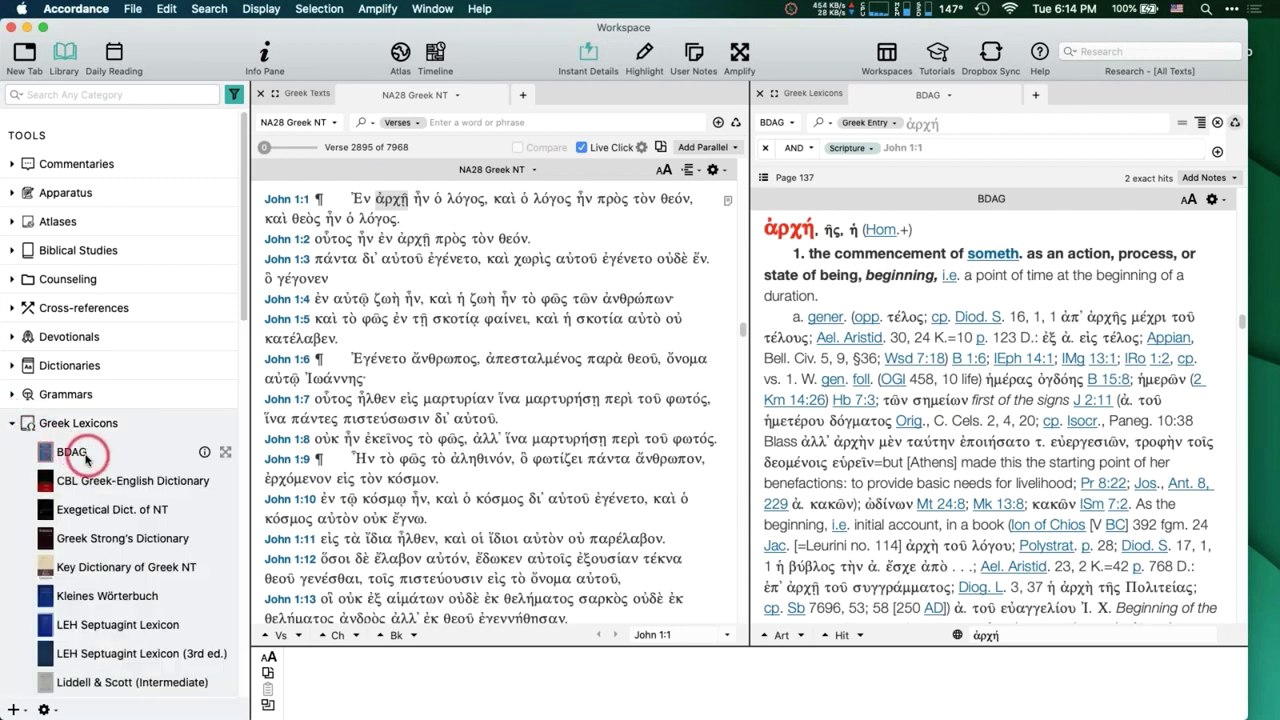
click(76, 456)
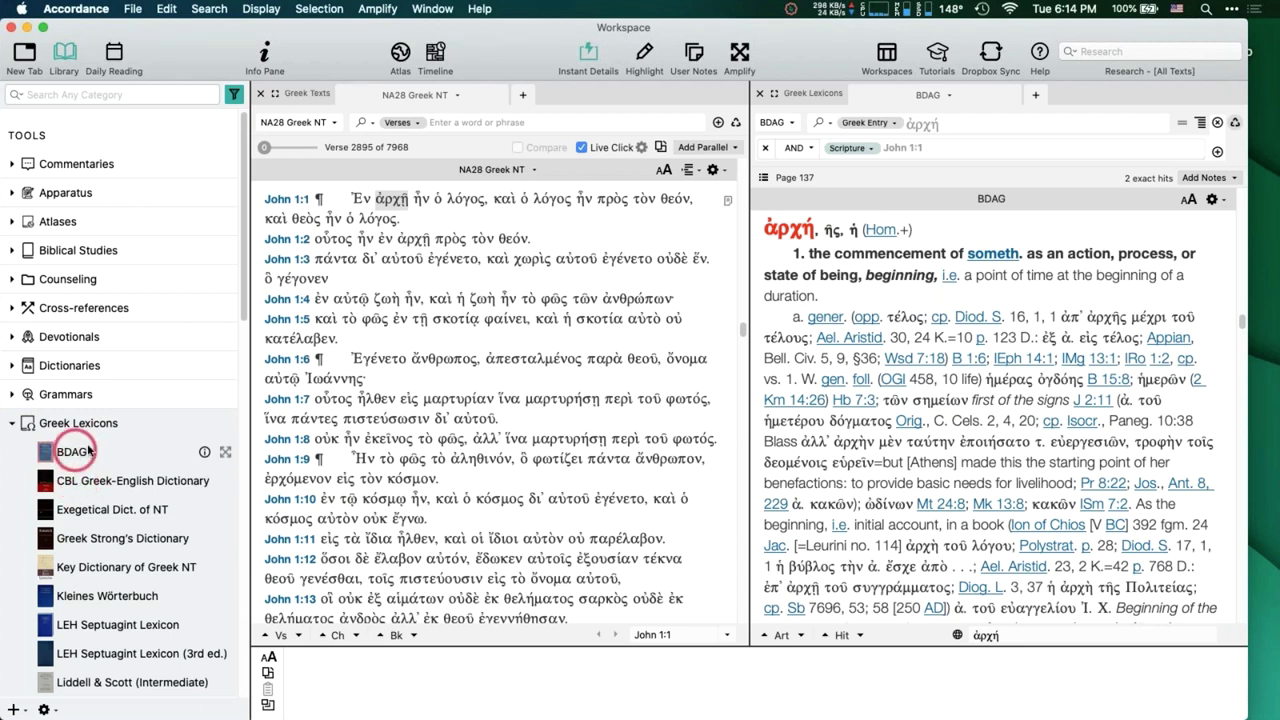
mouse_move(466, 282)
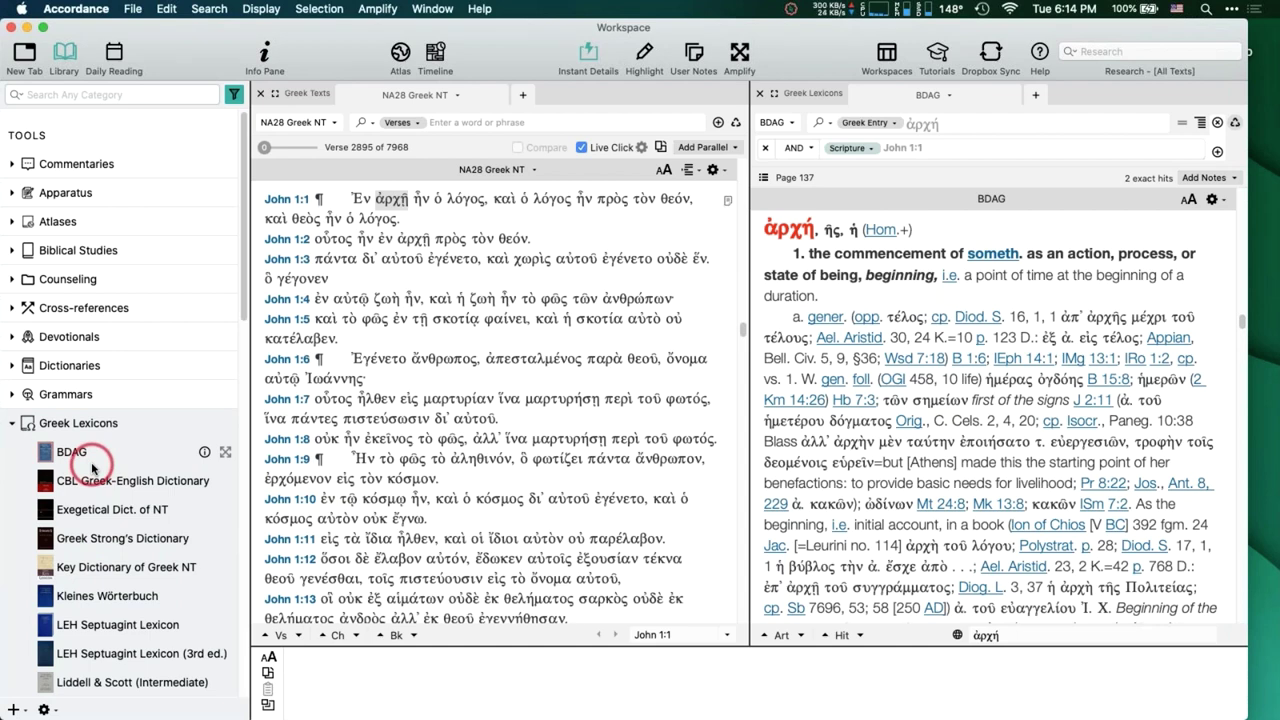
click(759, 93)
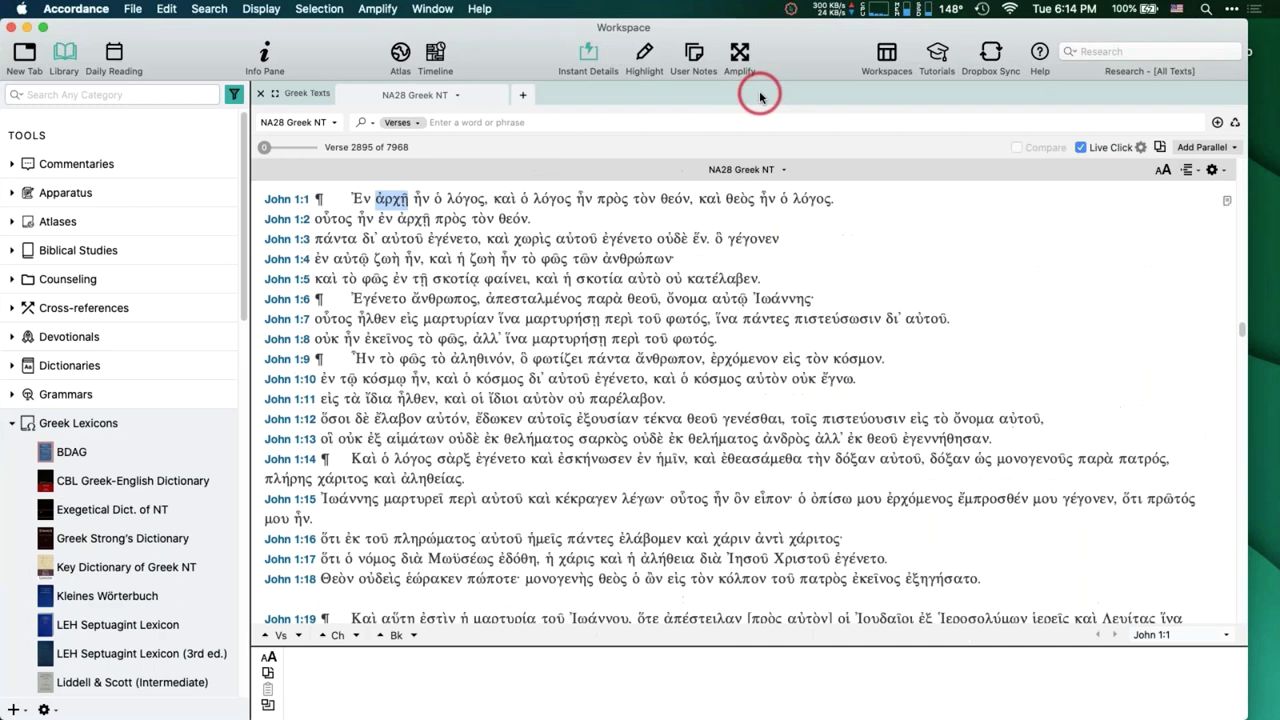
Open the Amplify preferences and review the lexicons available as the Greek triple-click default.
click(75, 8)
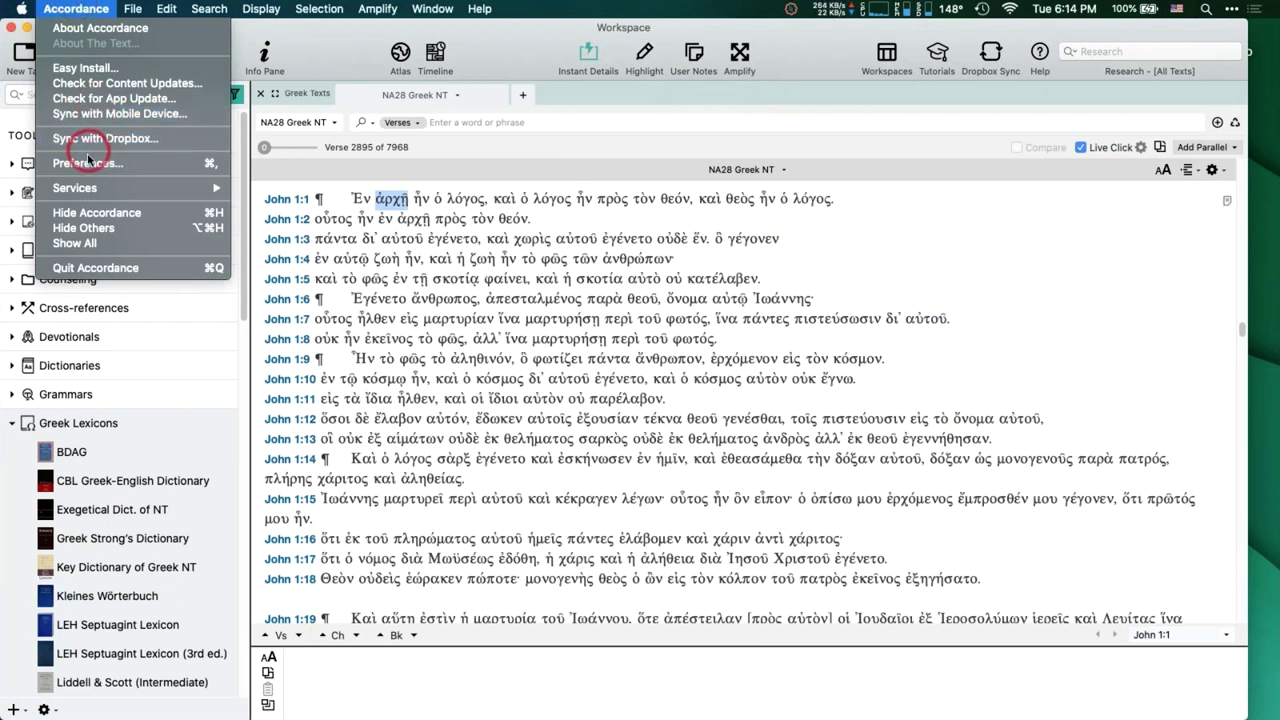
mouse_move(168, 8)
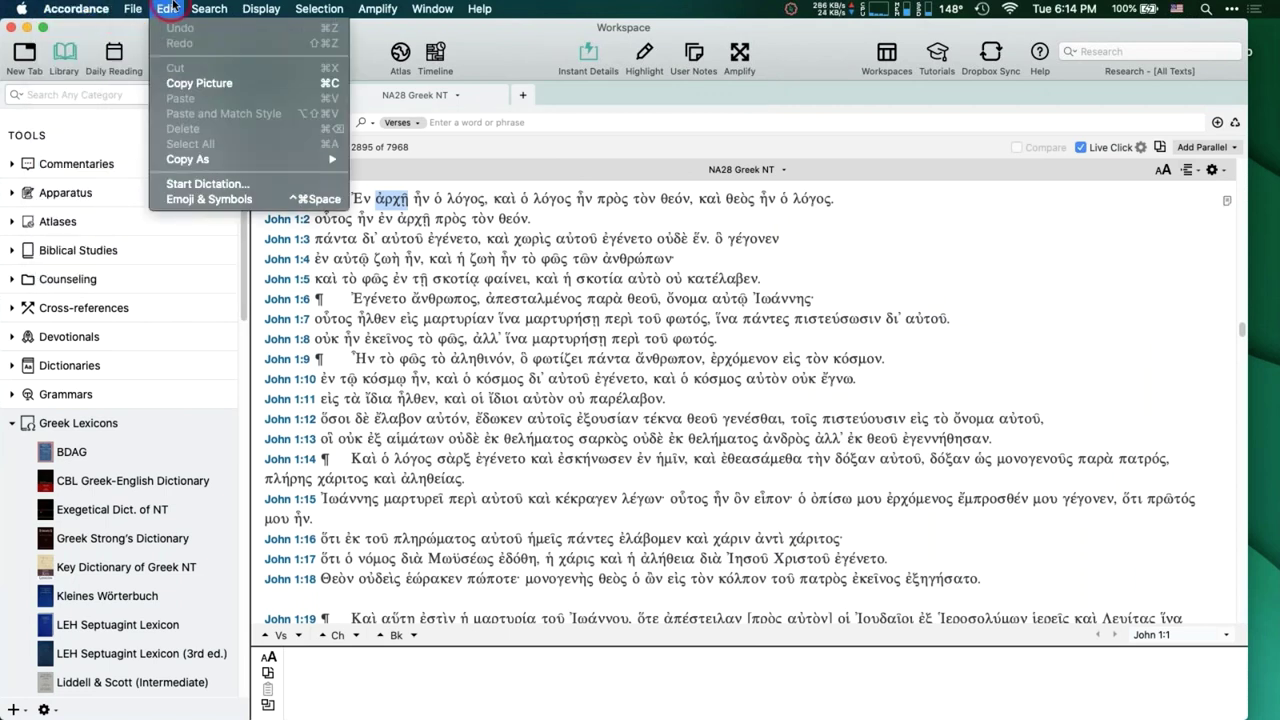
mouse_move(75, 8)
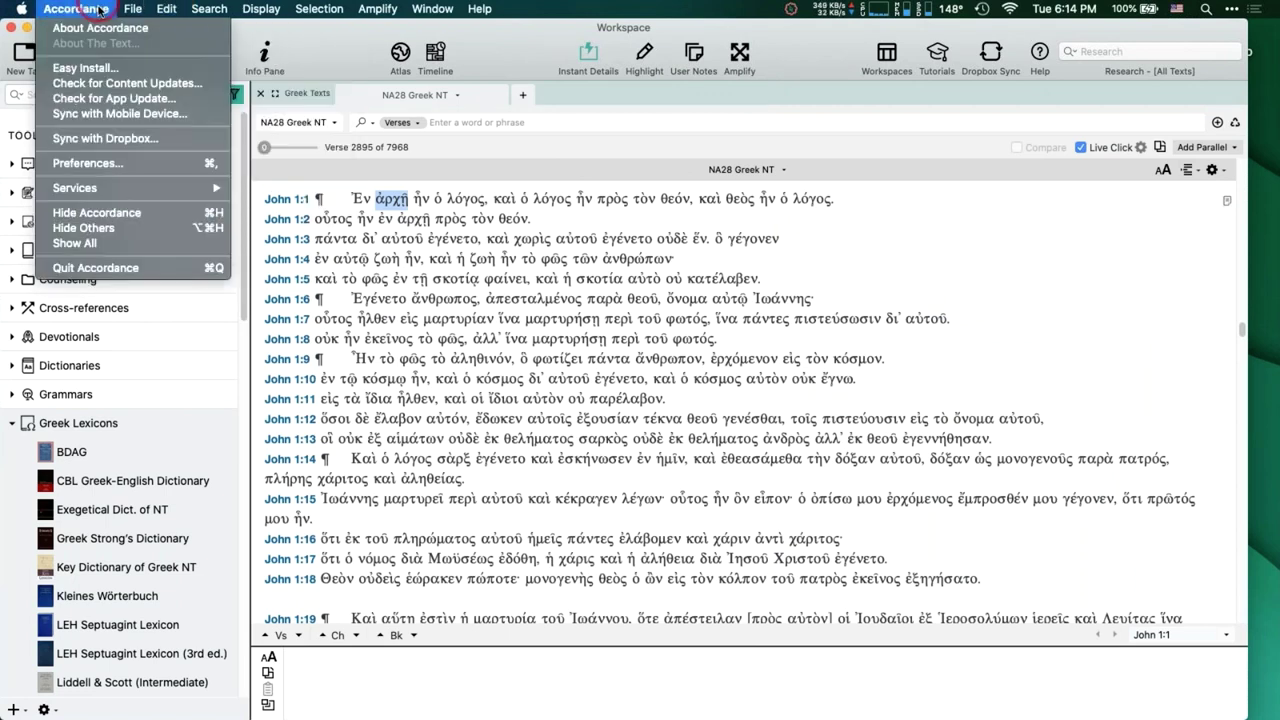
click(90, 164)
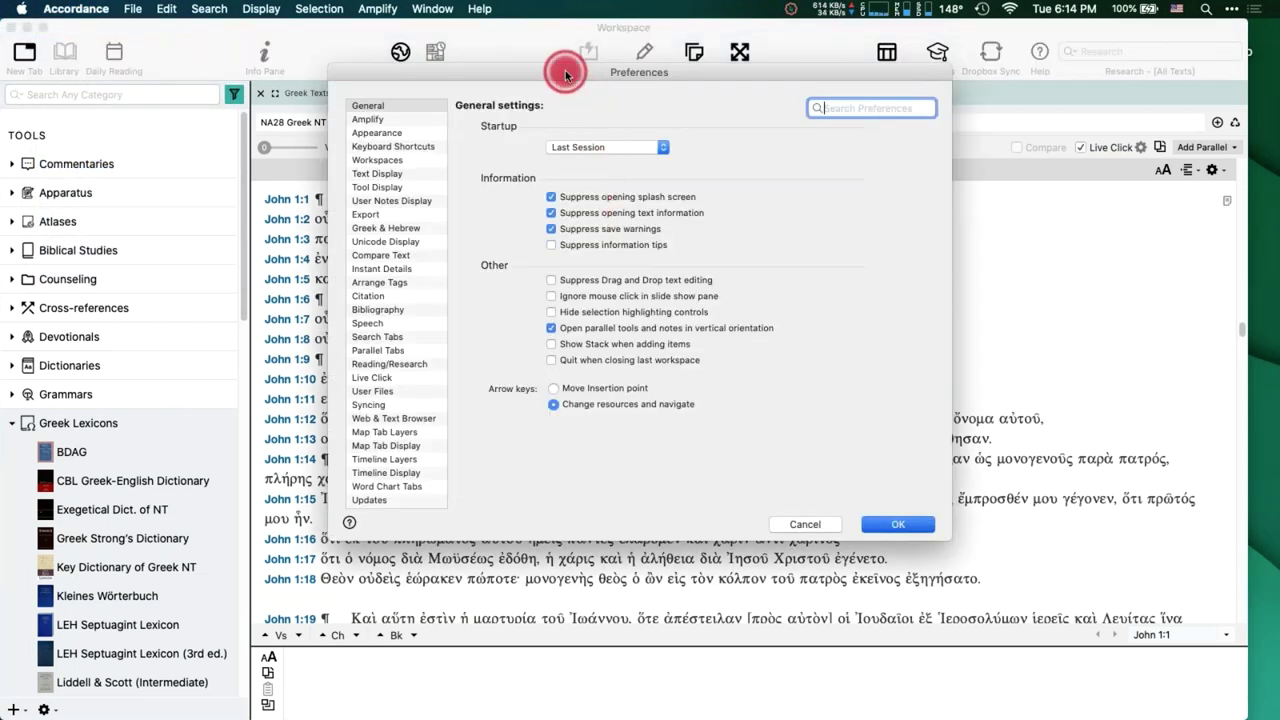
drag(565, 75, 601, 92)
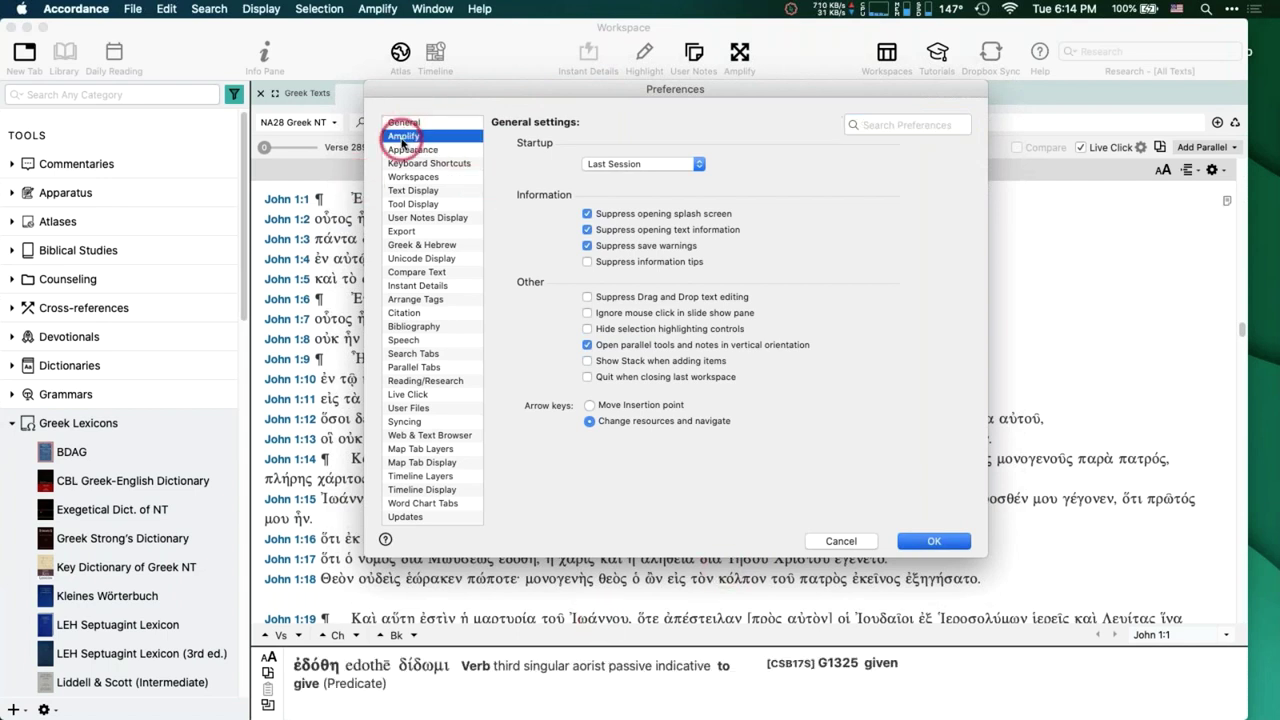
click(402, 135)
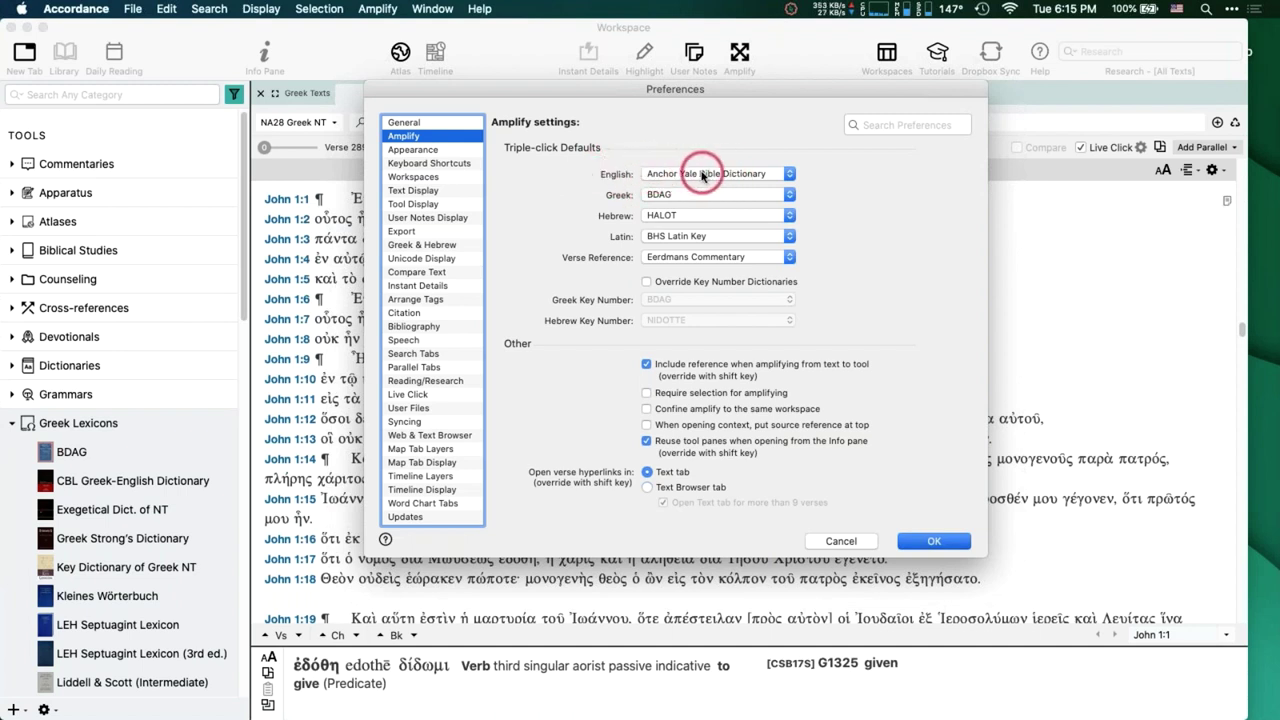
click(672, 197)
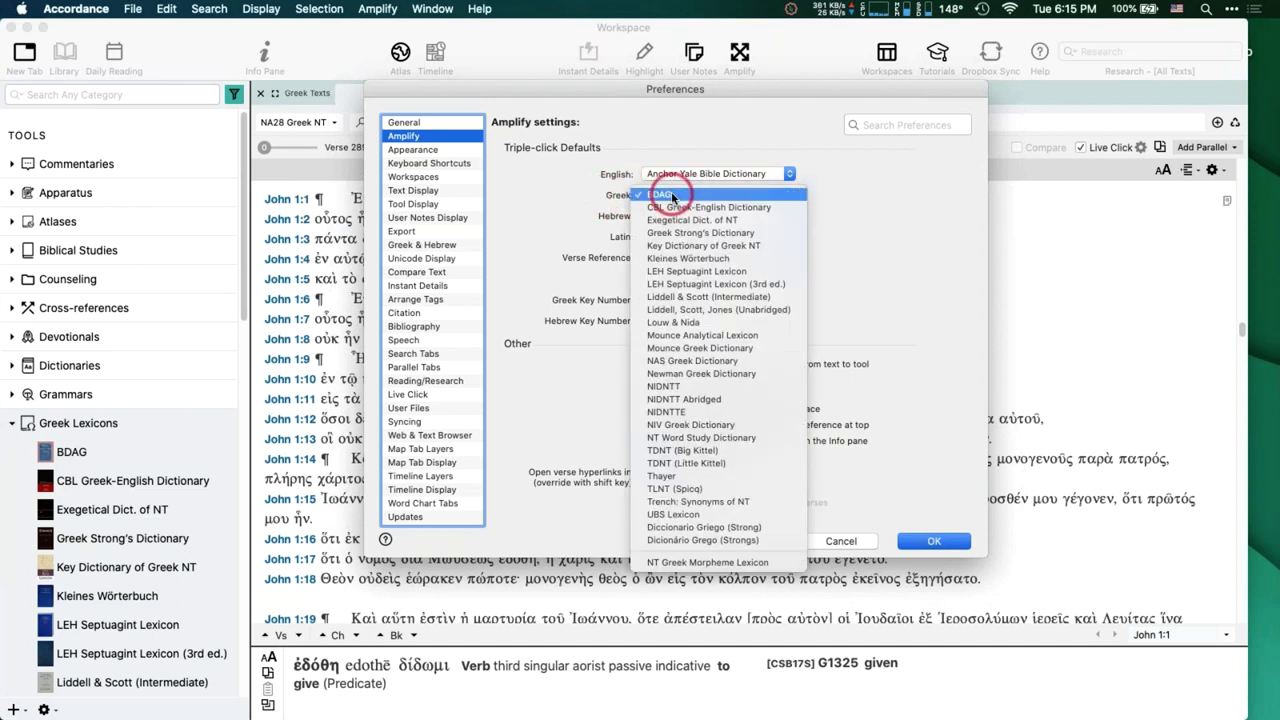
click(590, 208)
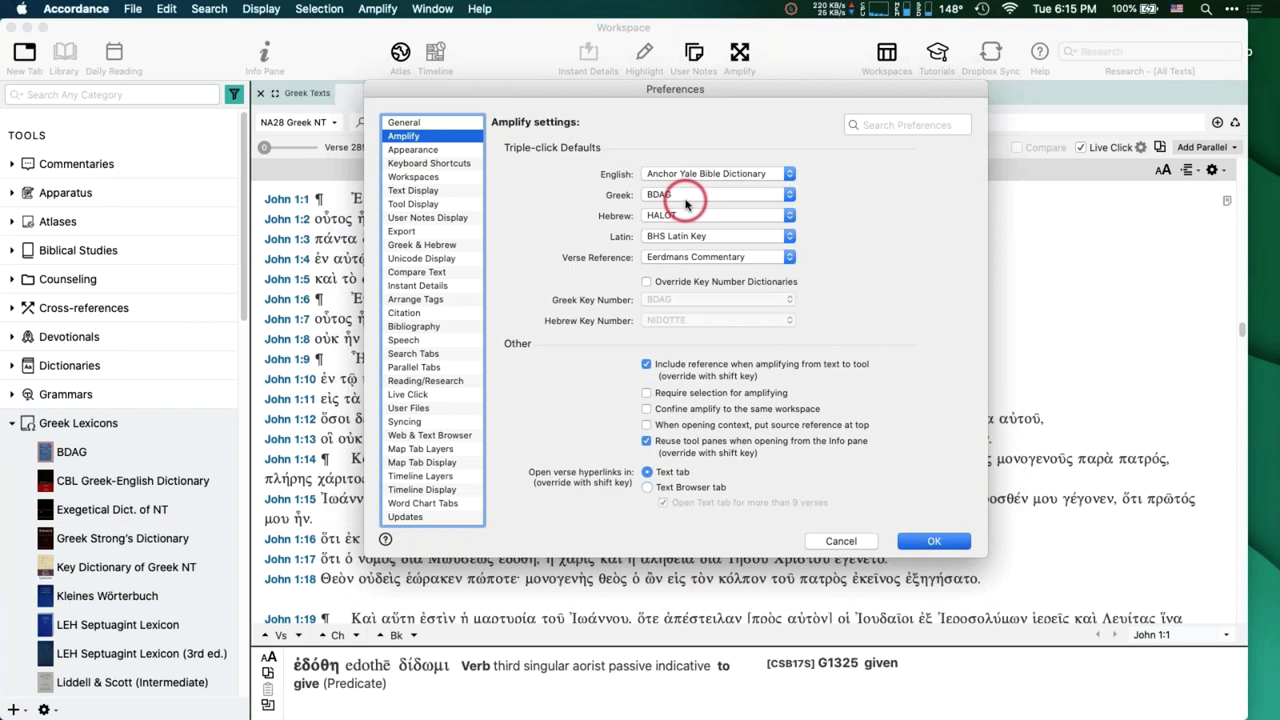
Turn the Override Key Number Dictionaries option on and back off, and accept the preferences.
click(647, 282)
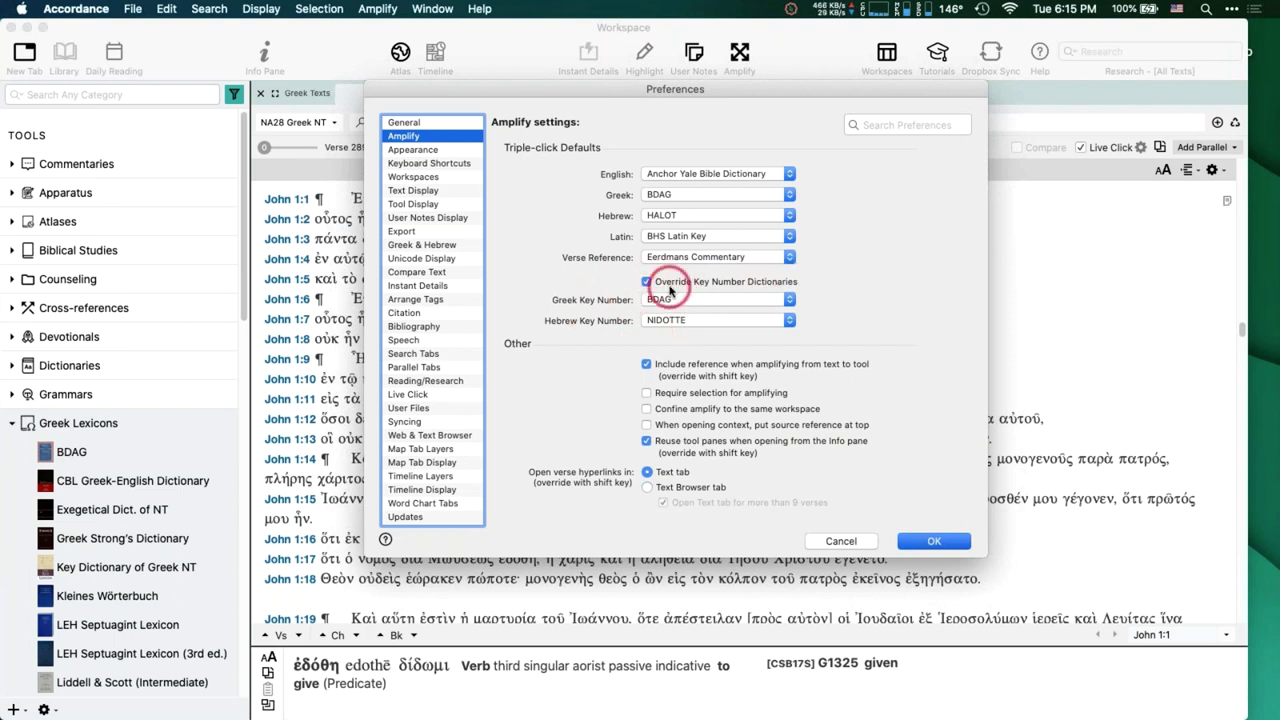
click(649, 282)
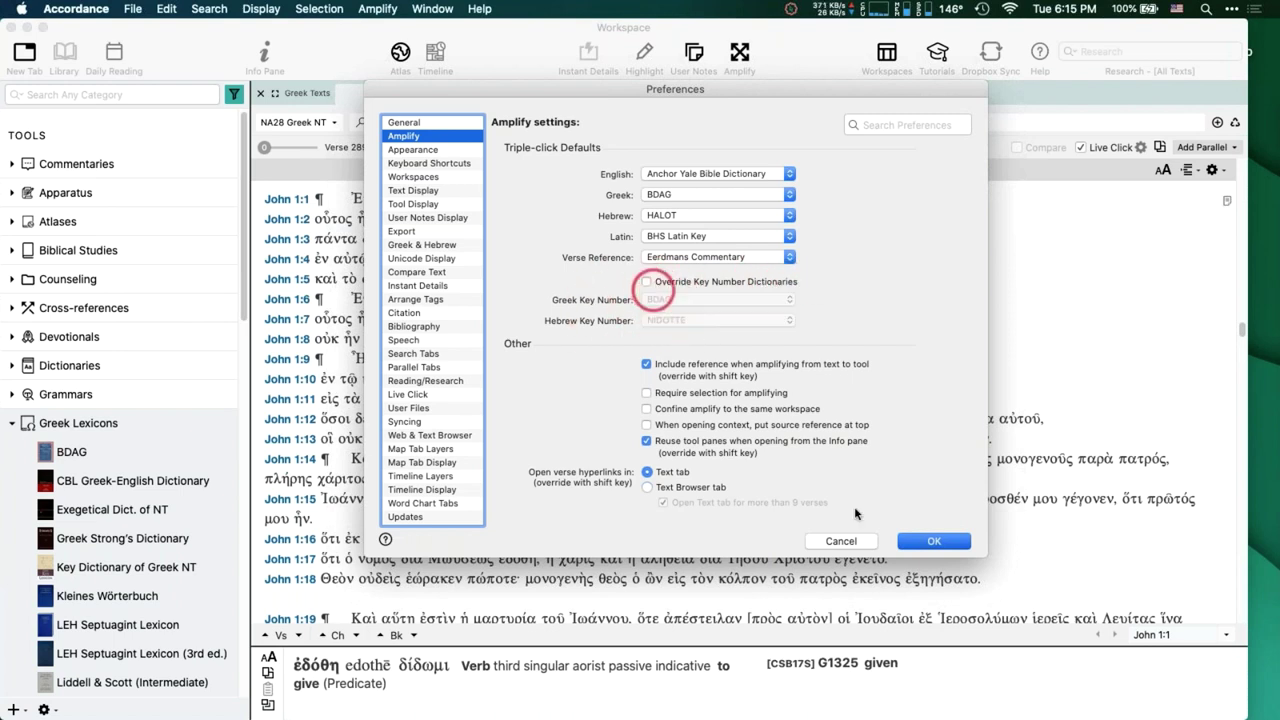
click(930, 541)
Switch the search text from NA28 Greek NT to the ESV with Strong's.
click(288, 122)
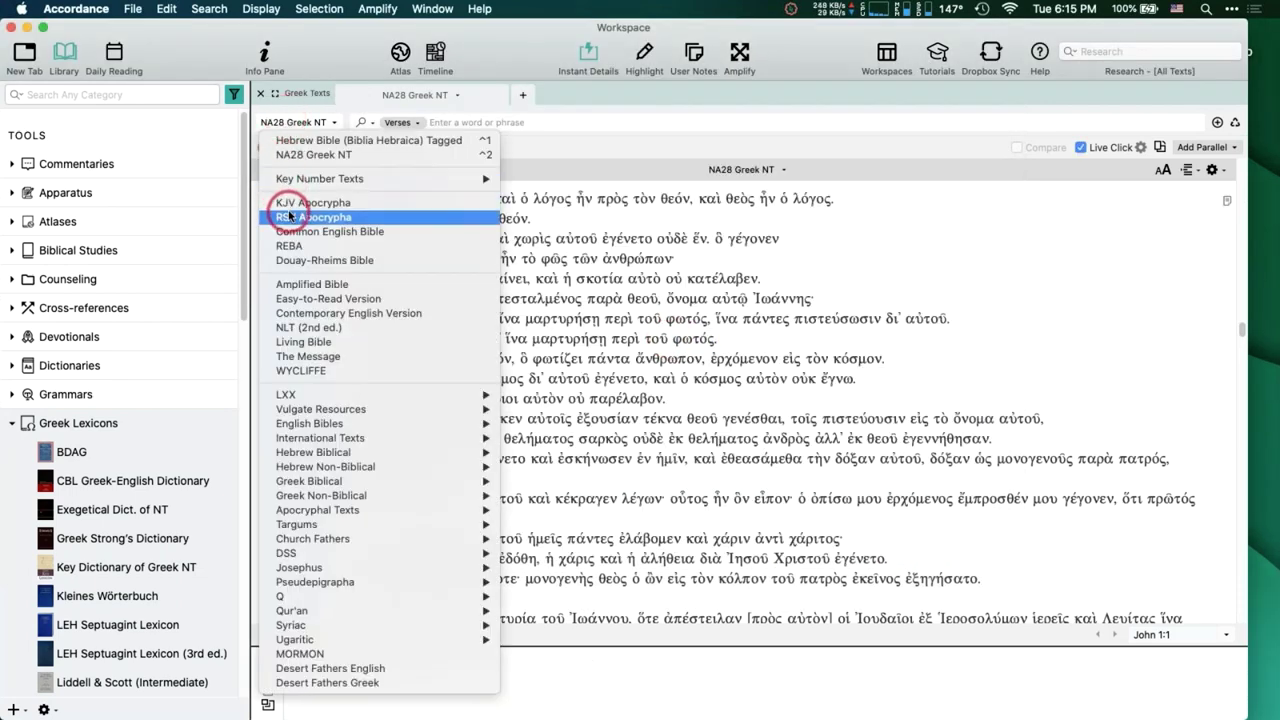
mouse_move(309, 180)
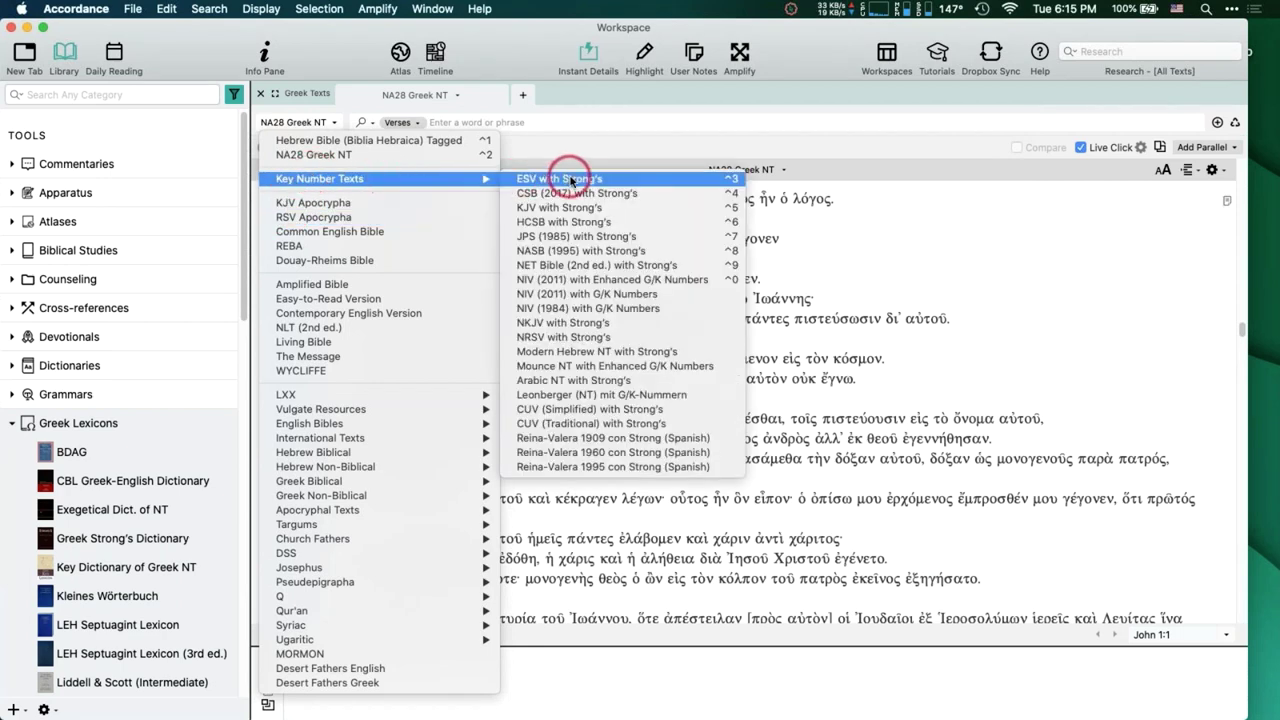
click(570, 178)
Look up "Word" from John 1:1 in the Mounce Greek Dictionary, and close the lexicon.
double_click(597, 196)
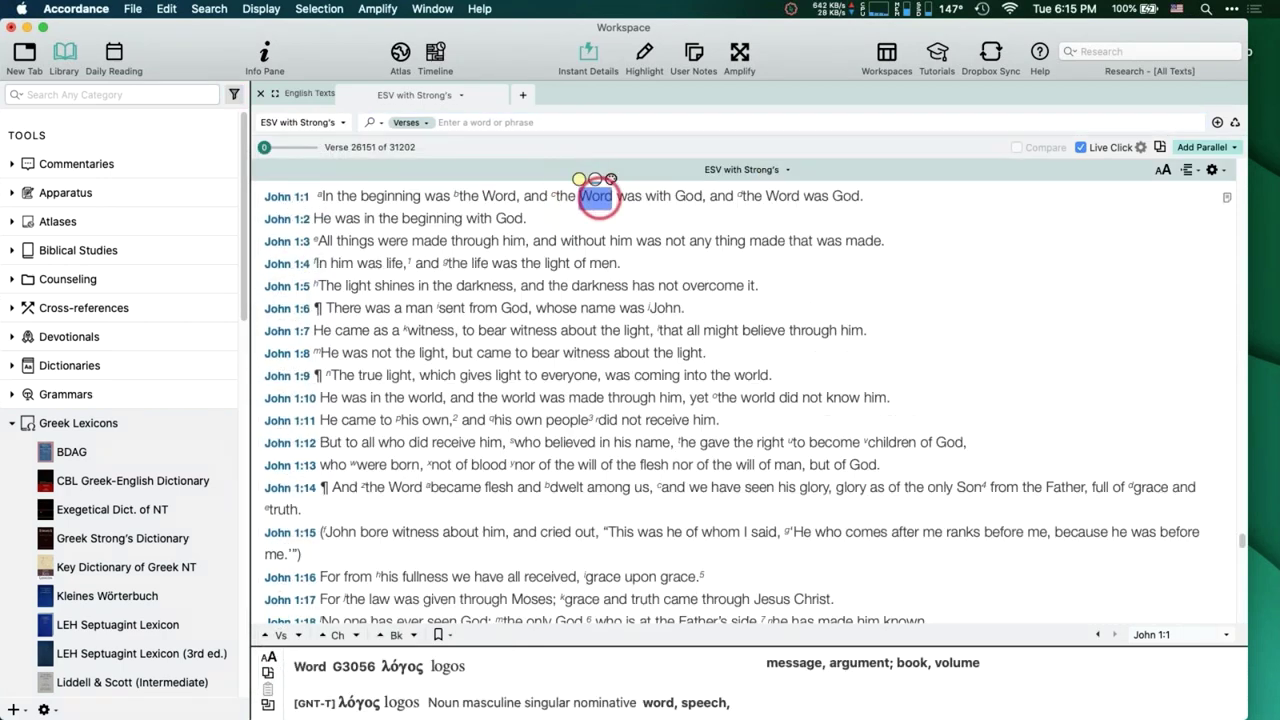
click(935, 95)
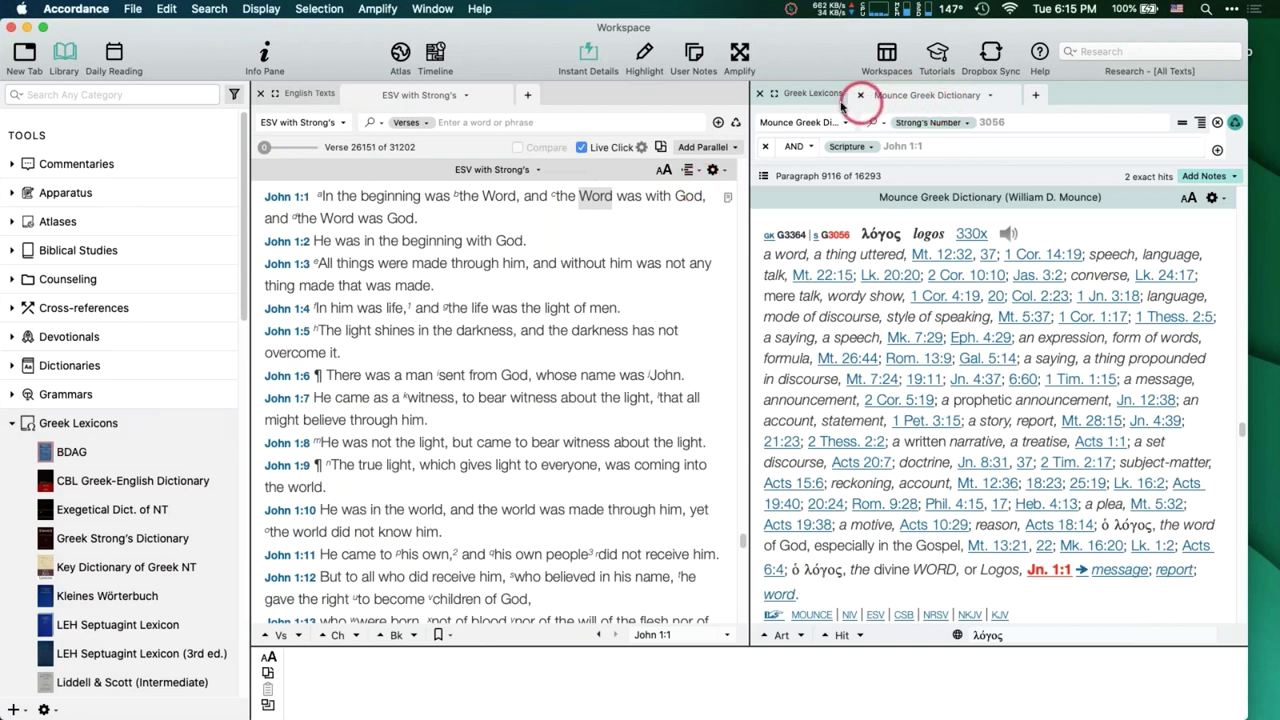
click(759, 94)
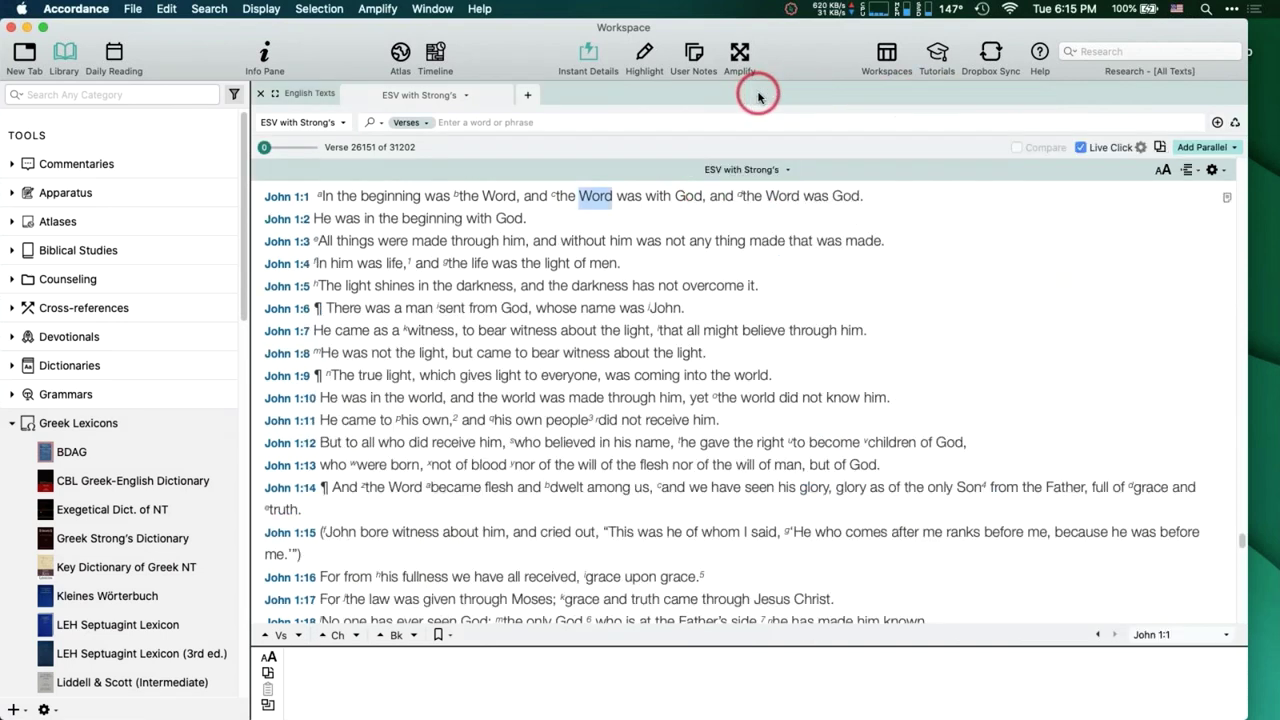
Switch the search text from ESV with Strong's to KJV with Strong's.
click(315, 123)
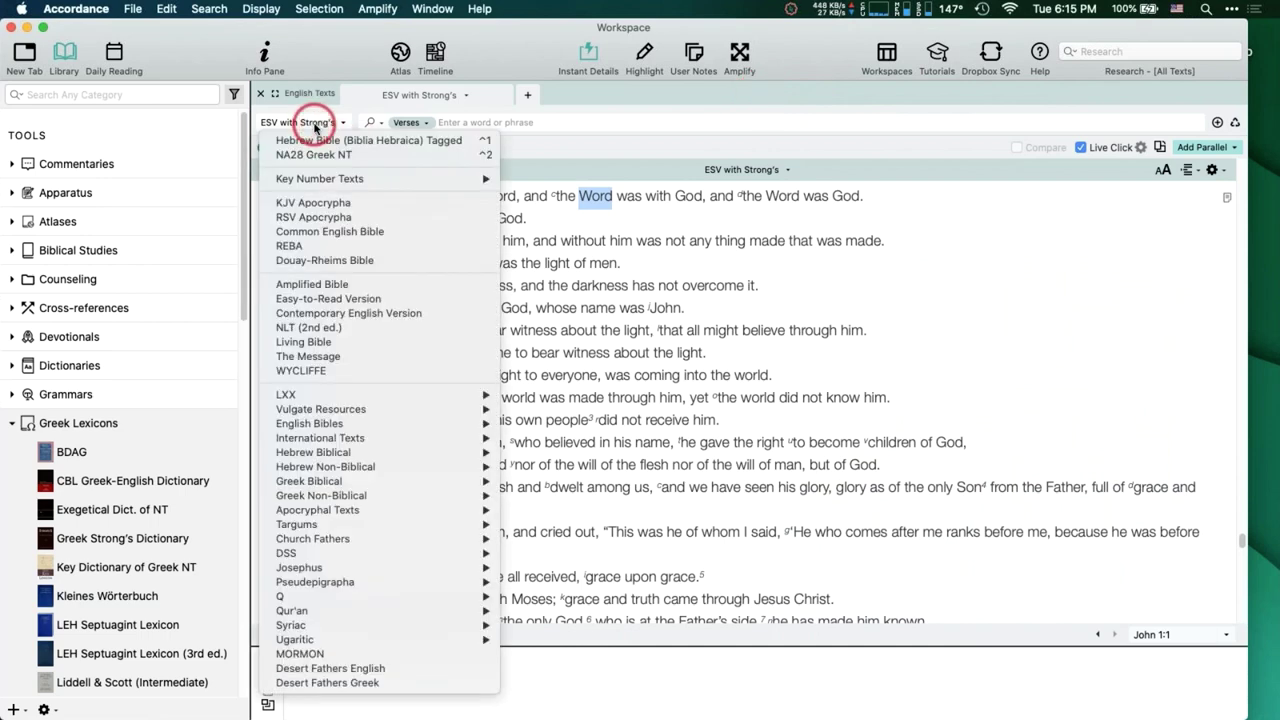
mouse_move(323, 178)
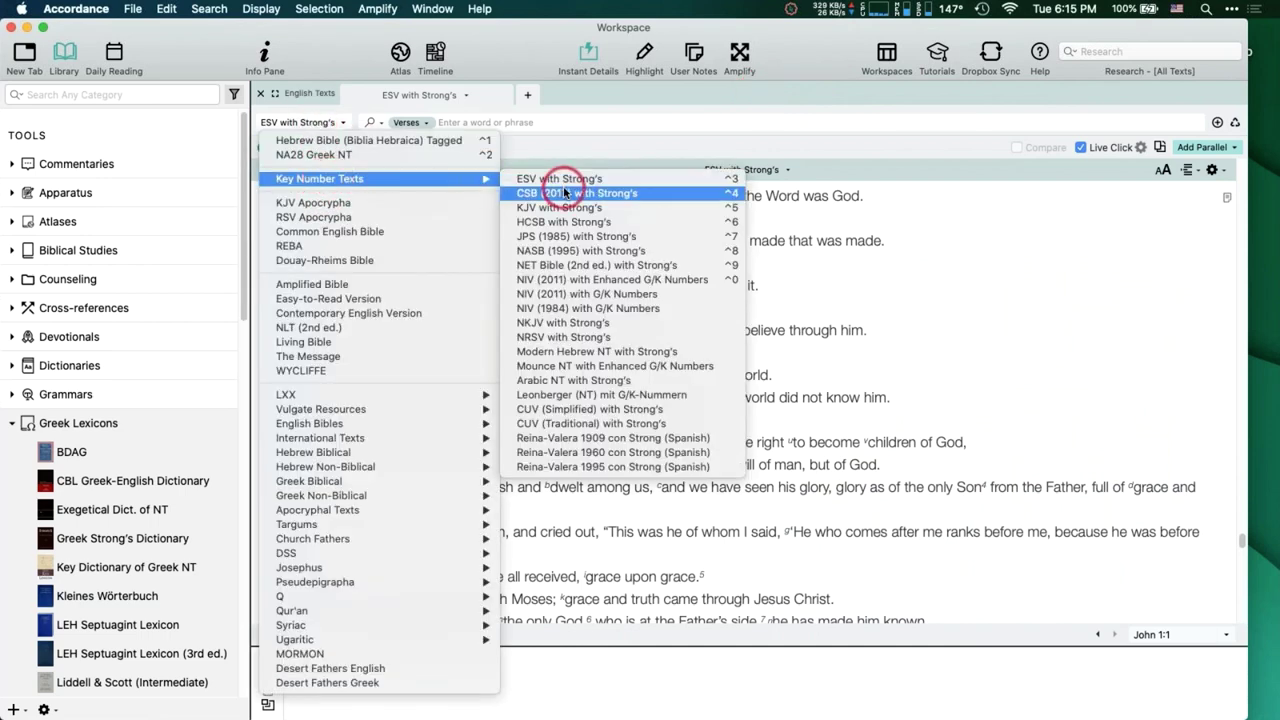
click(555, 207)
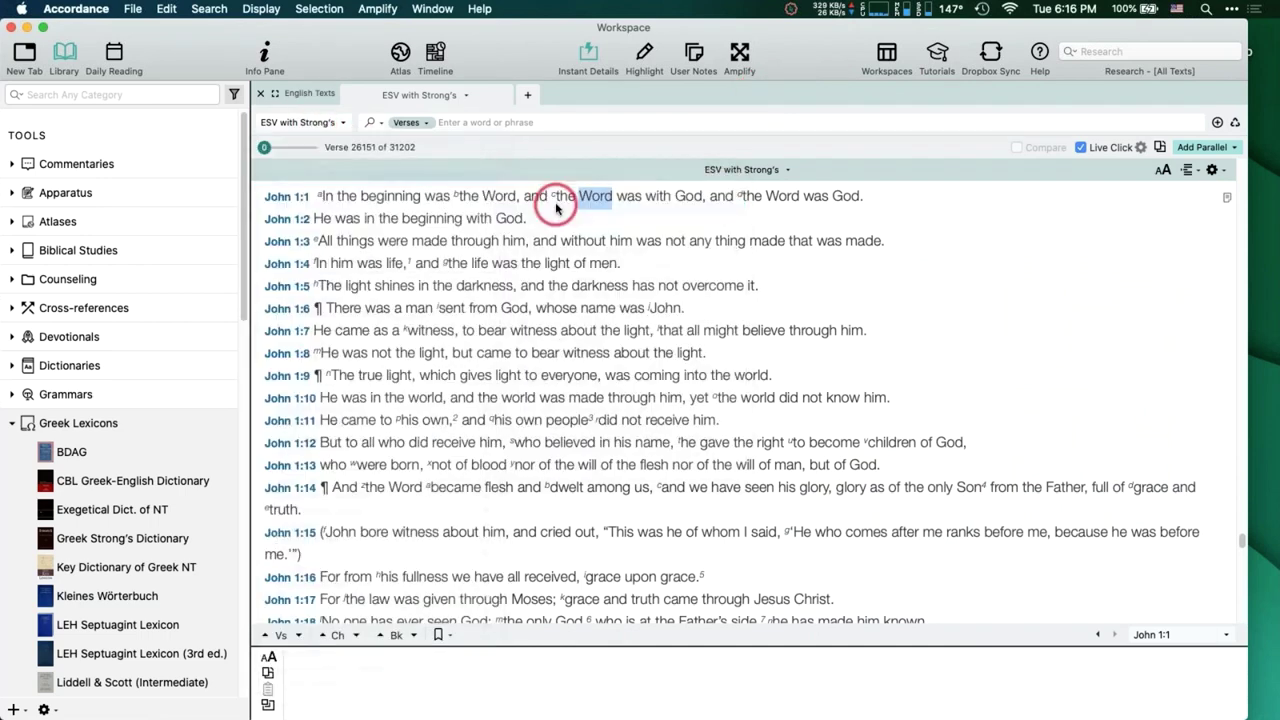
Look up "Word" from John 1:1 of the KJV in the Greek Strong's Dictionary, and close the lexicon.
double_click(588, 195)
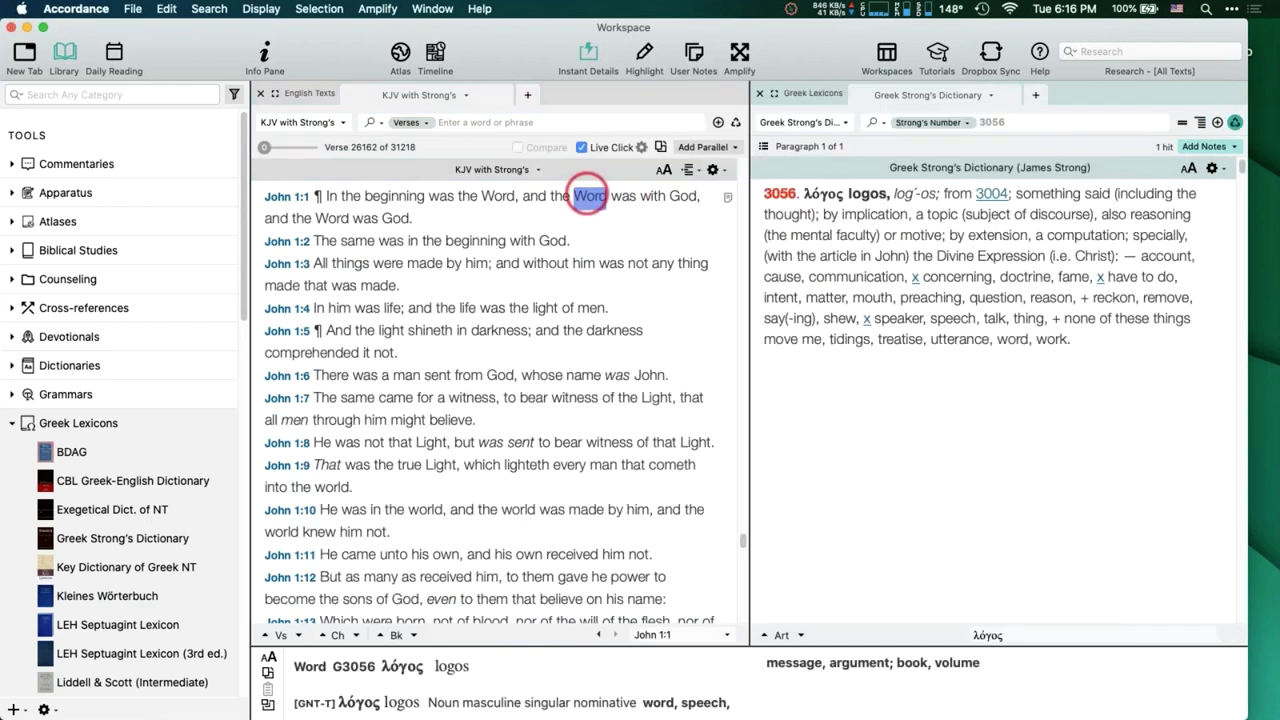
click(946, 168)
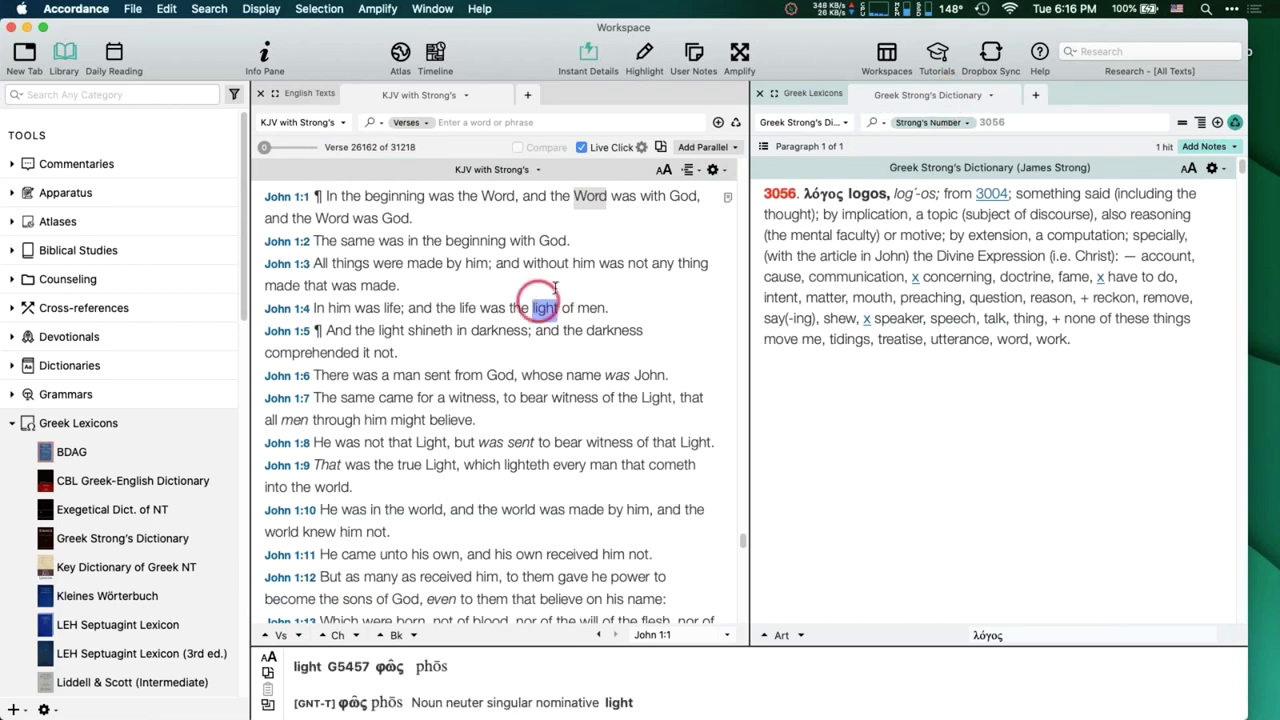
click(760, 94)
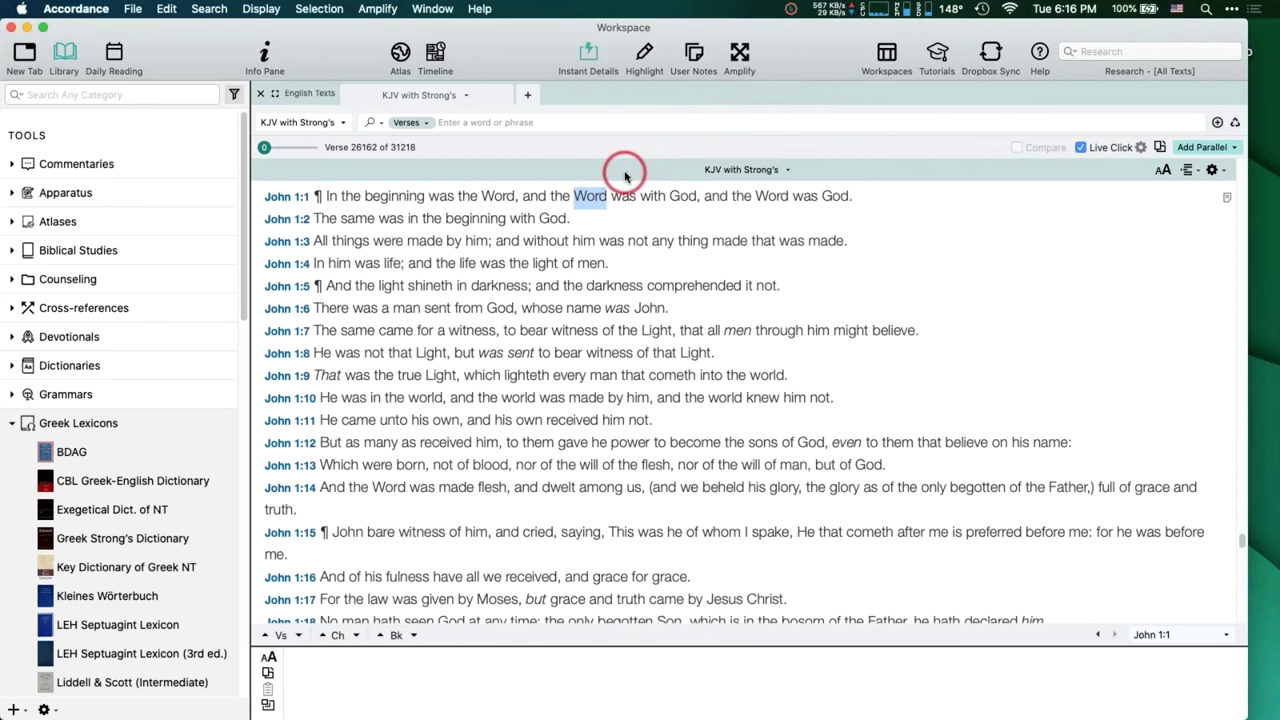
Turn on Override Key Number Dictionaries in the Amplify preferences, and look up "Word" from John 1:1 in BDAG.
click(76, 8)
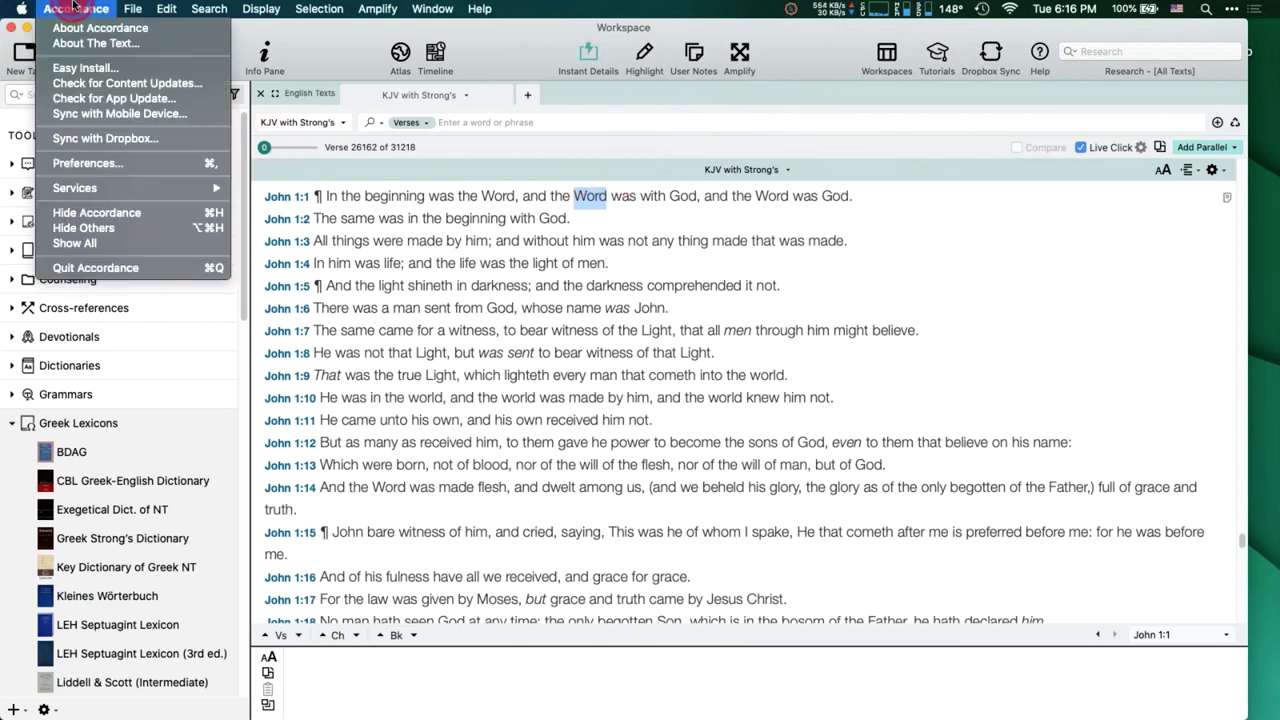
click(92, 162)
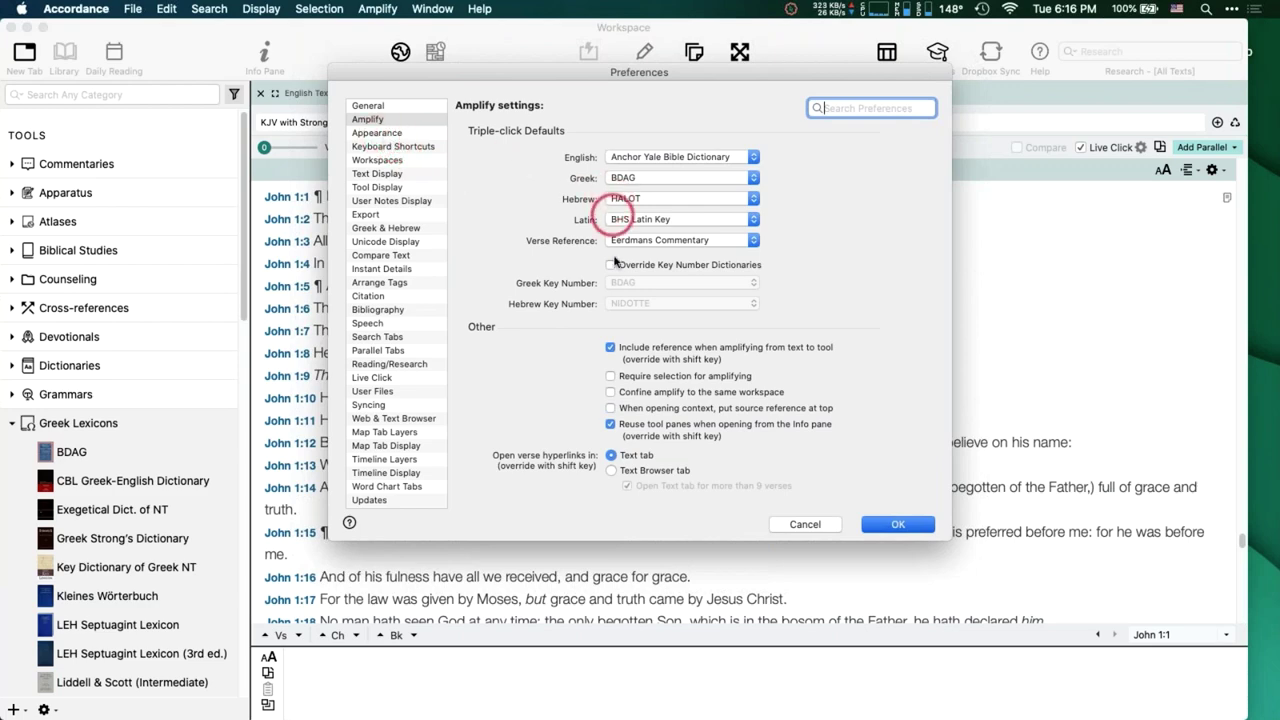
click(611, 265)
click(914, 524)
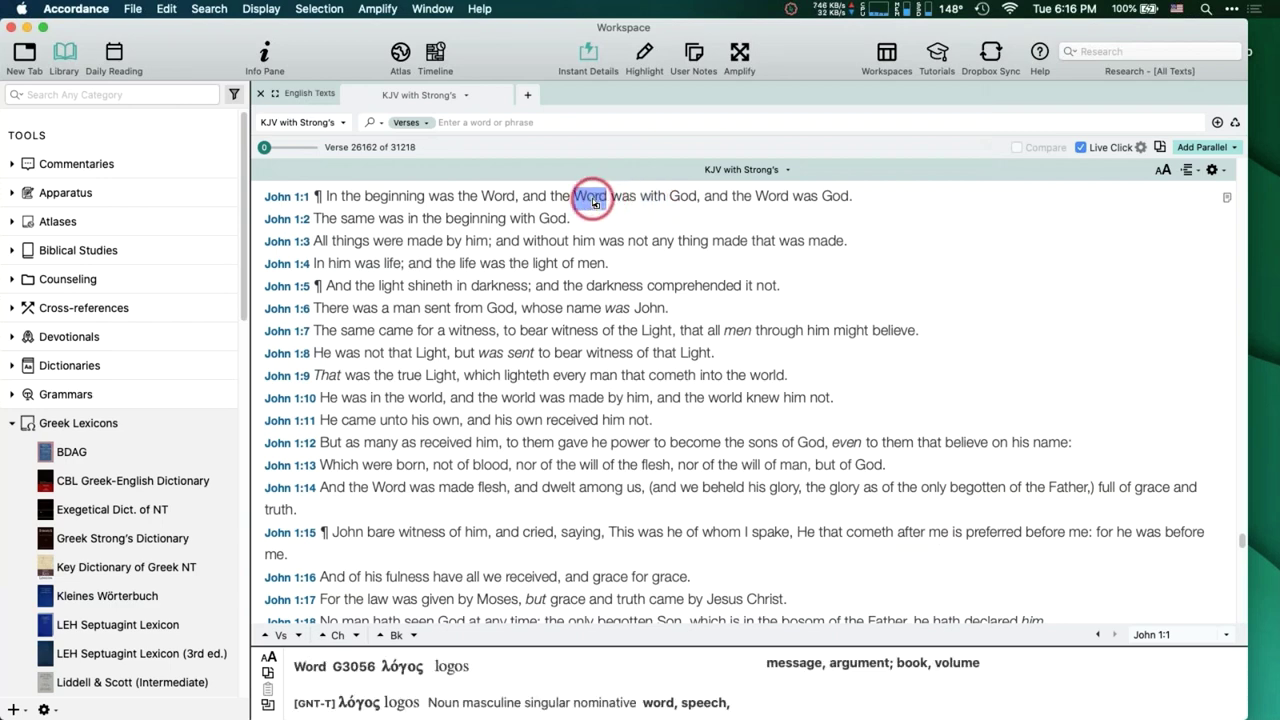
double_click(590, 196)
click(960, 210)
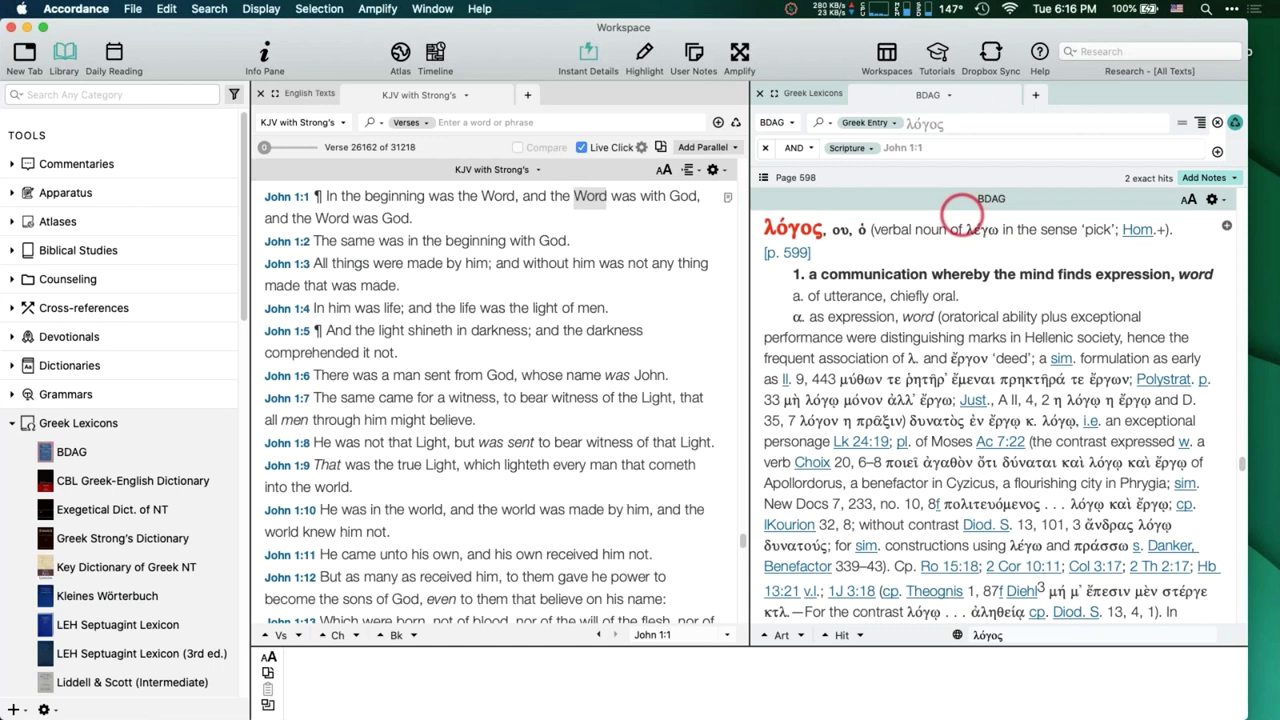
Switch the search text from KJV with Strong's to NA28 Greek NT, and close the BDAG lexicon.
click(306, 124)
click(300, 154)
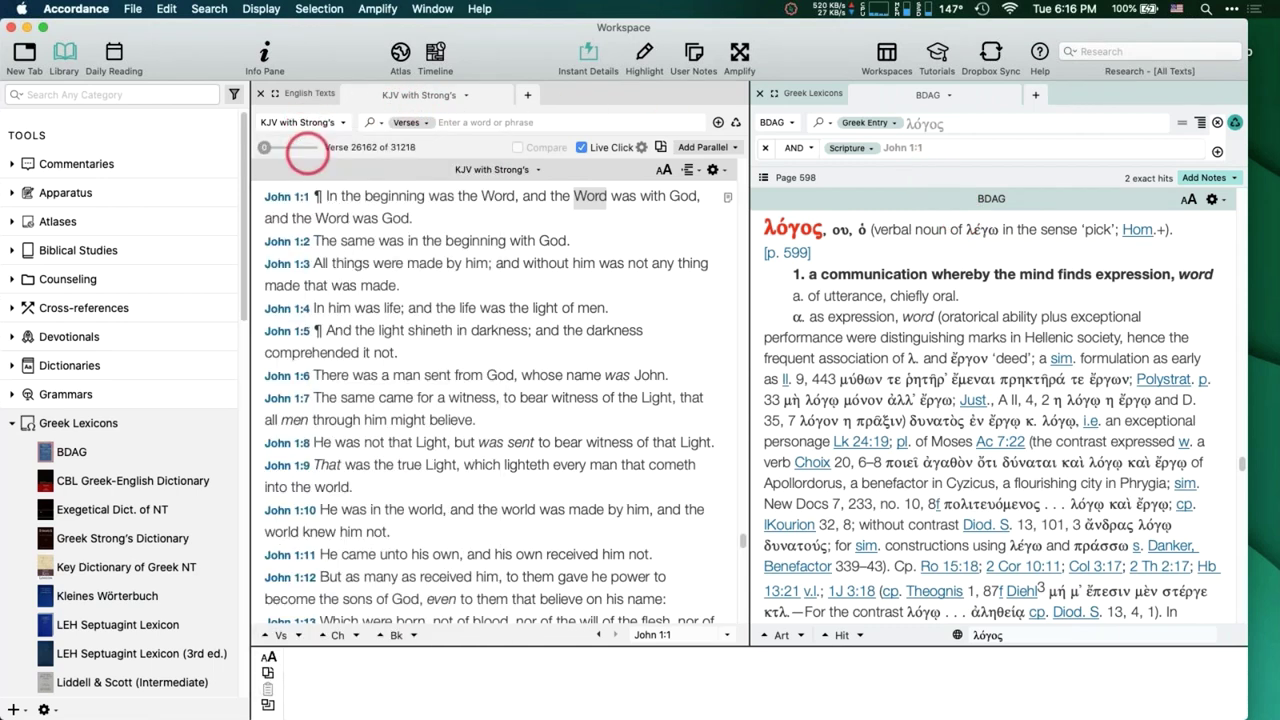
click(759, 94)
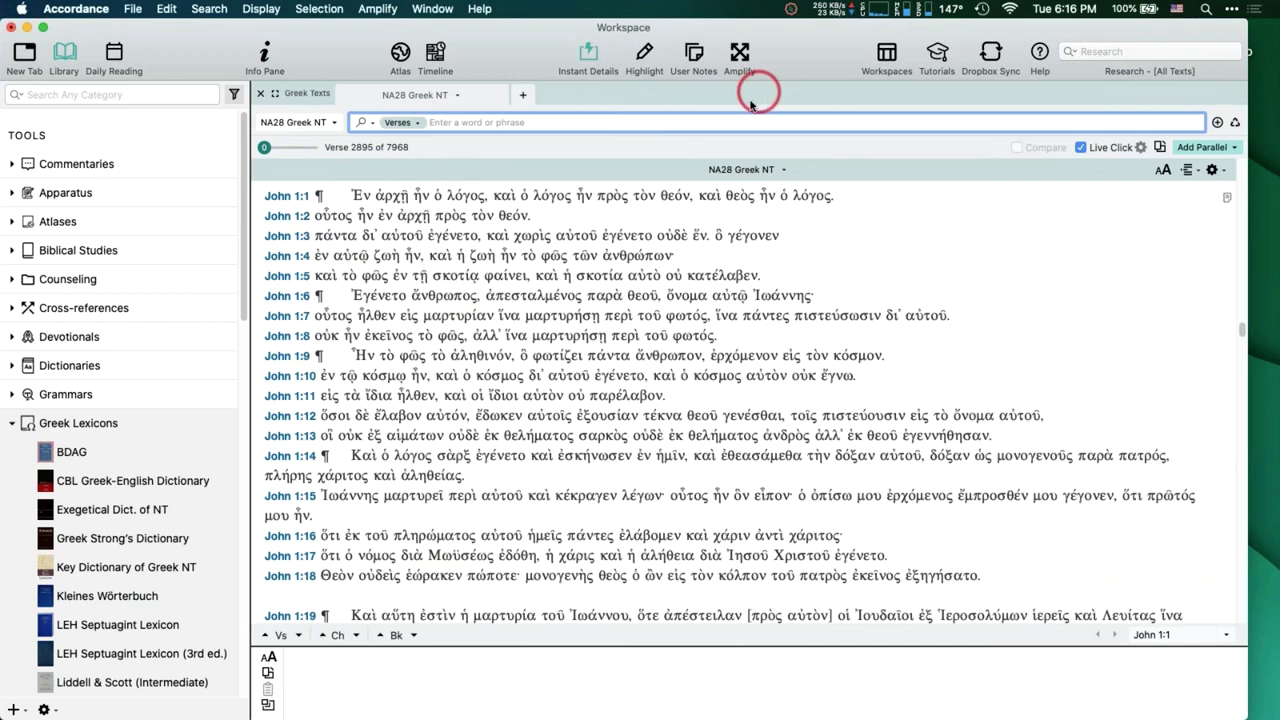
Review the library's Greek Lexicons, and switch the search text from NA28 Greek NT to LXX Rahlfs Tagged.
scroll(162, 441, down, 4)
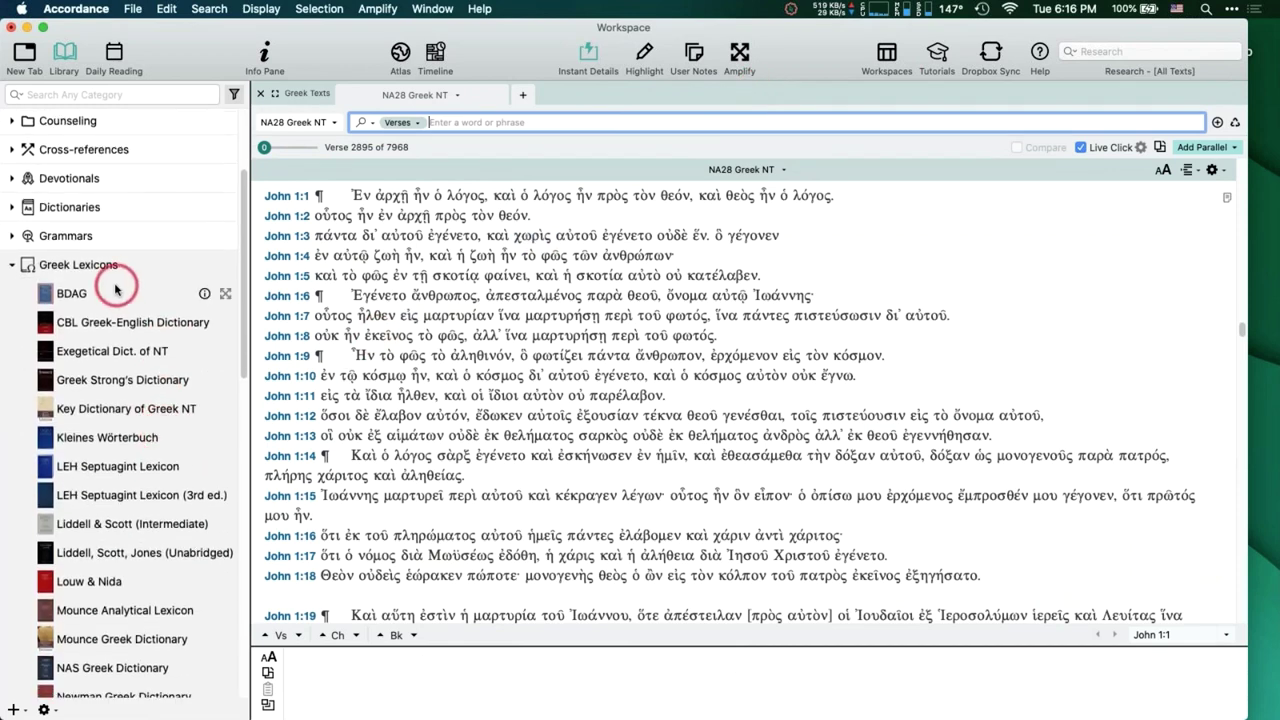
scroll(107, 404, down, 1)
scroll(107, 404, down, 2)
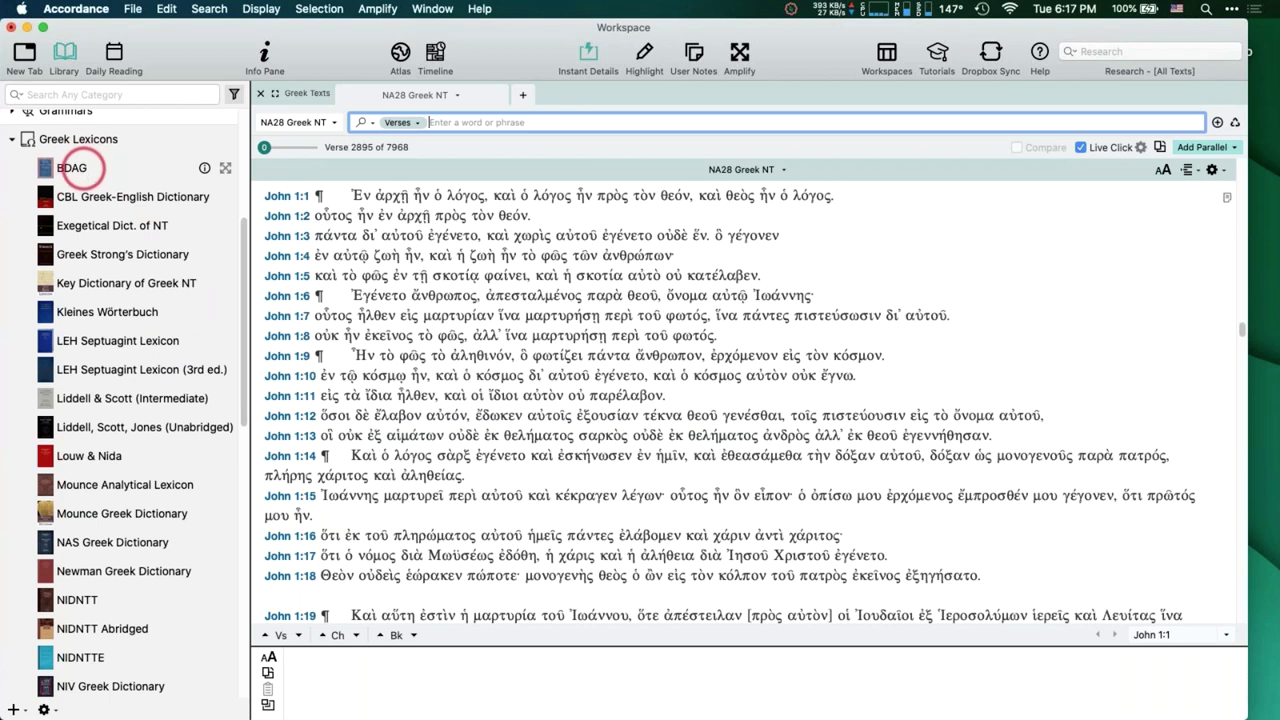
click(295, 122)
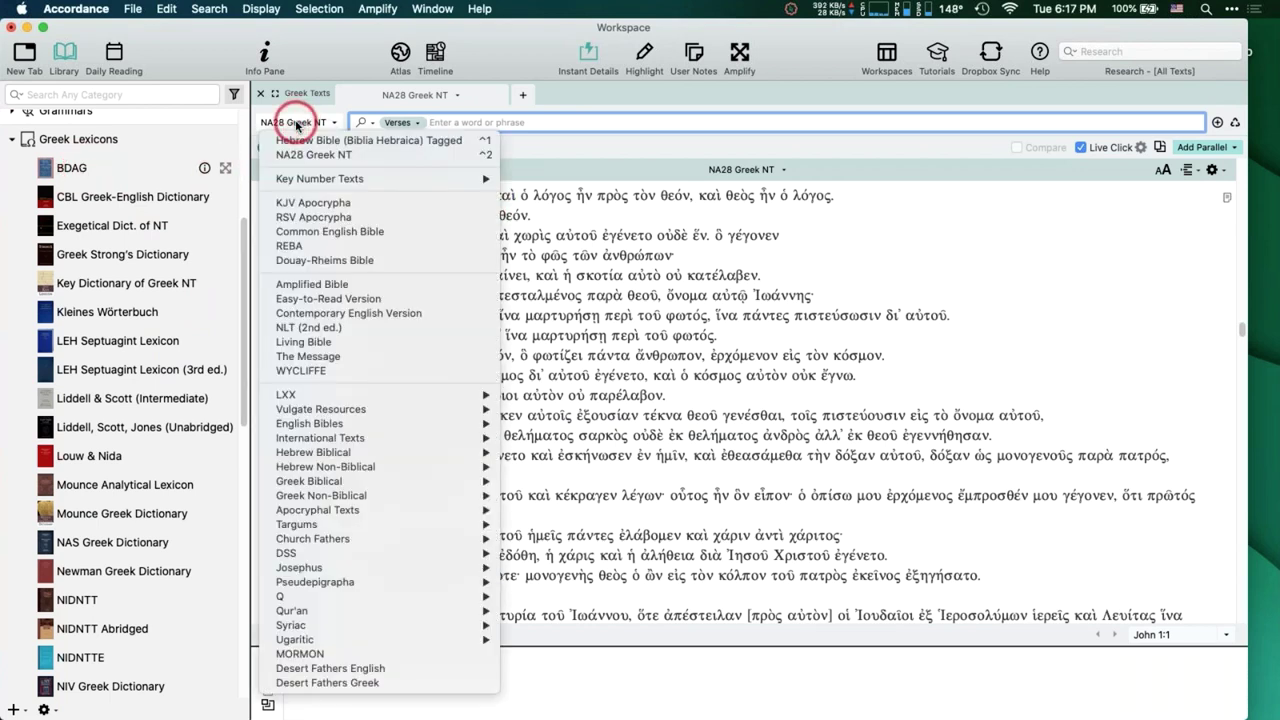
mouse_move(306, 396)
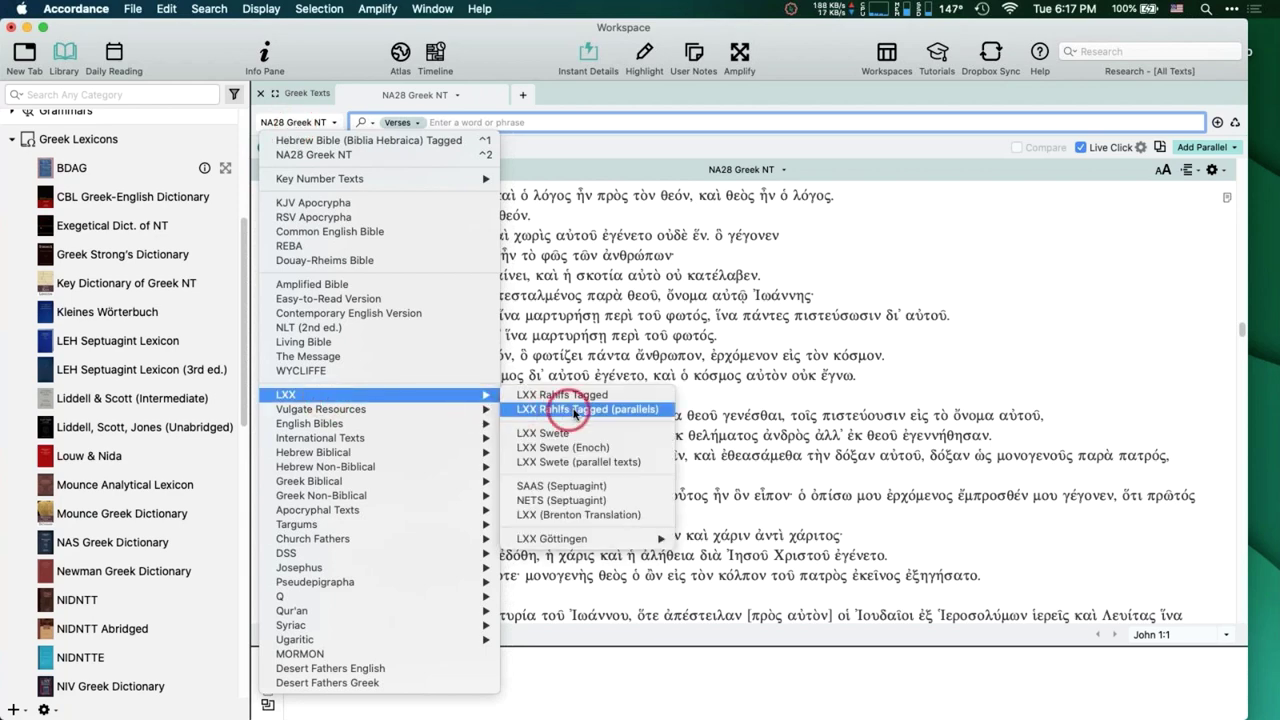
click(572, 398)
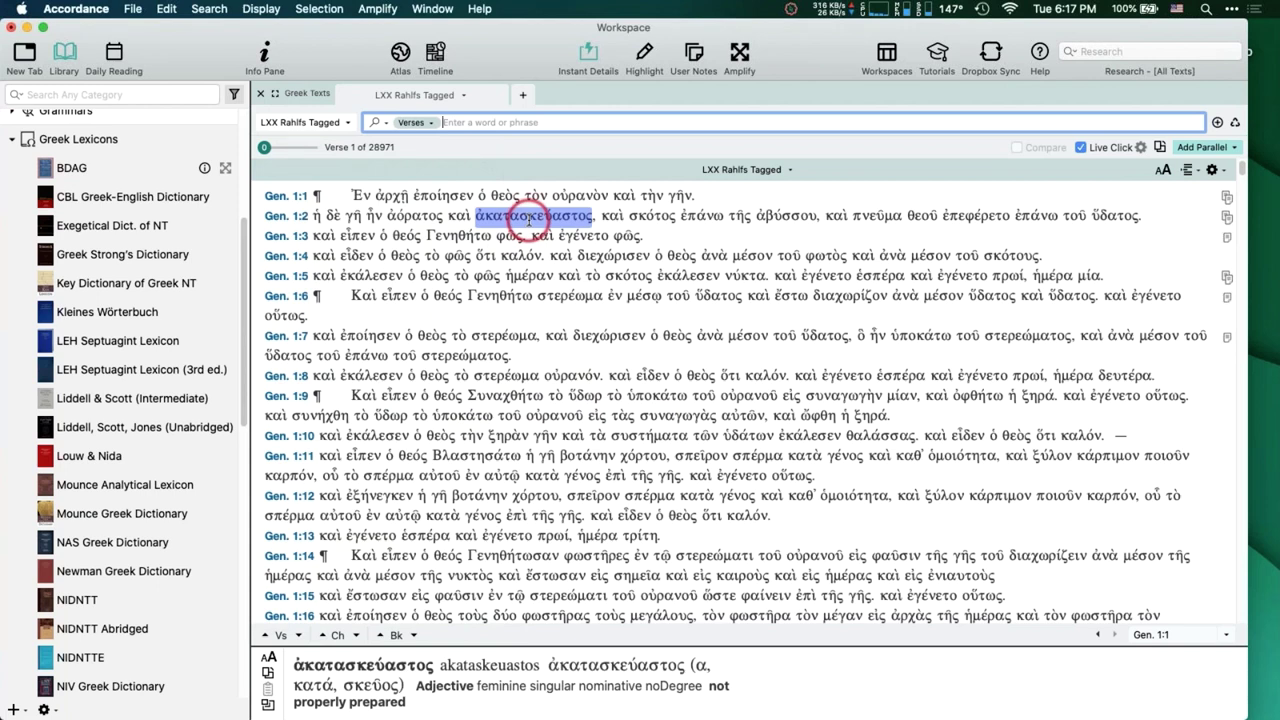
Look up ἀκατασκεύαστος from Genesis 1:2 in the LEH Septuagint Lexicon, and close the lexicon.
double_click(528, 220)
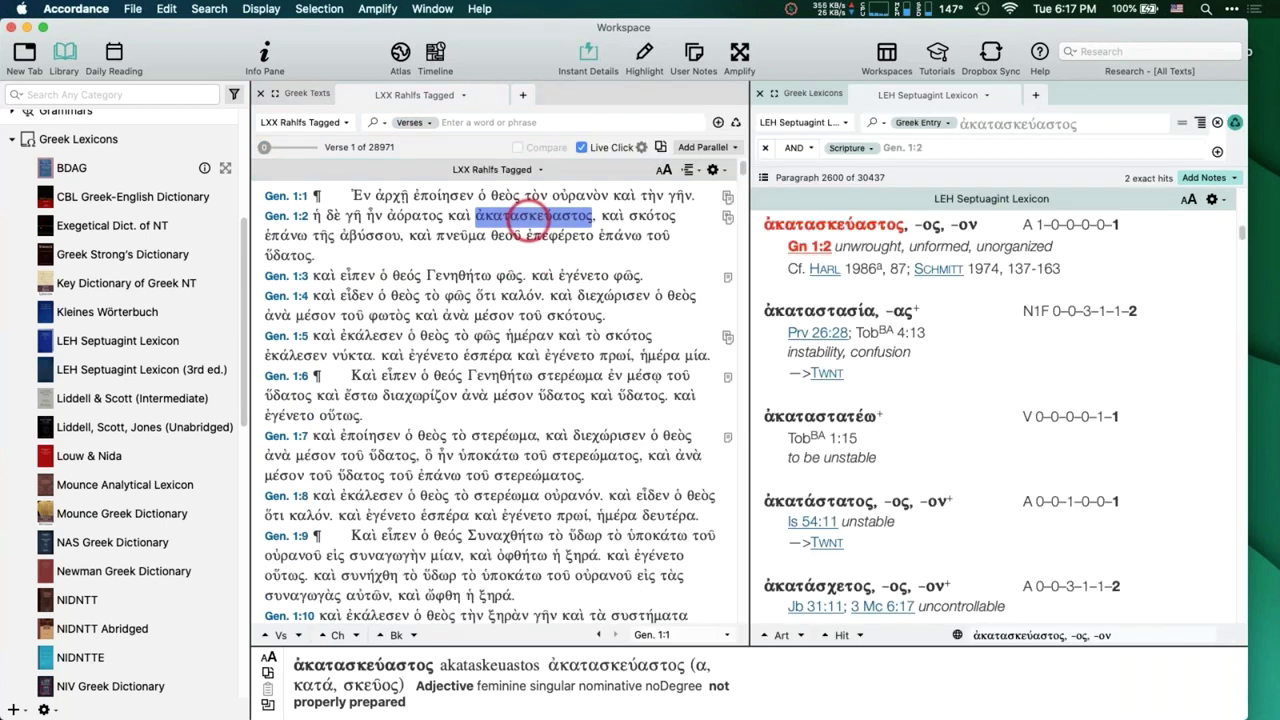
click(765, 191)
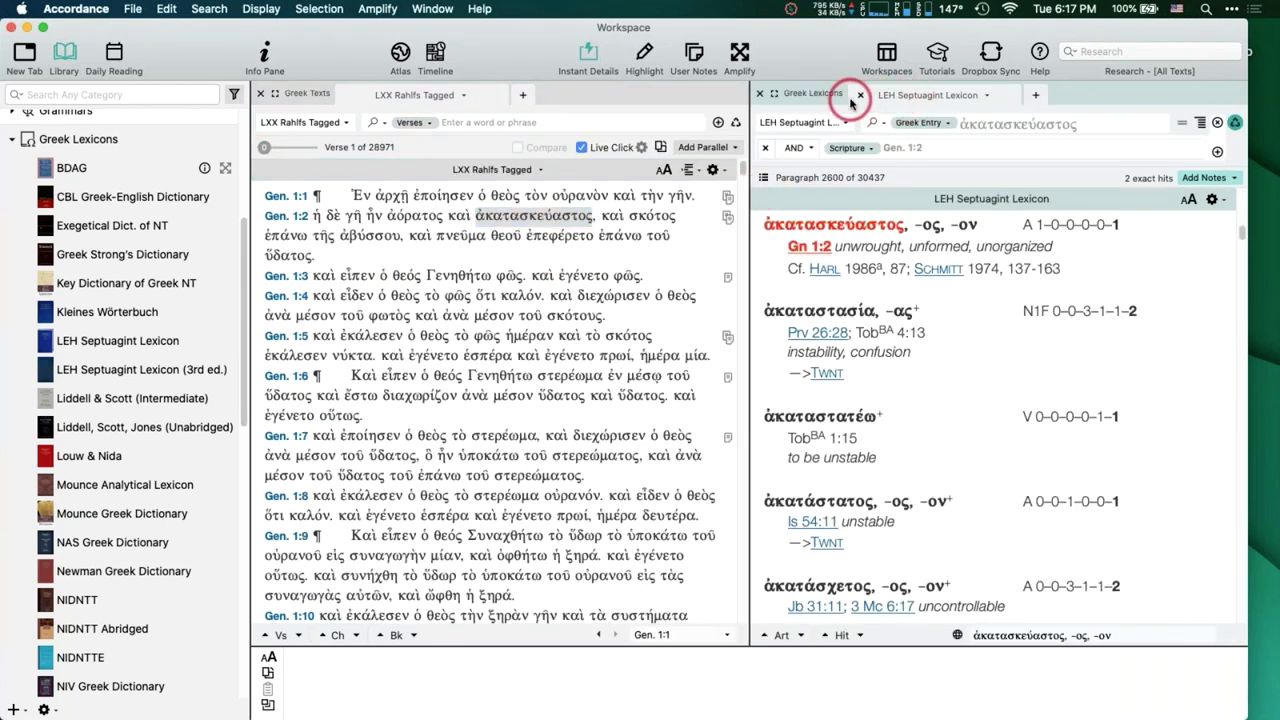
click(760, 96)
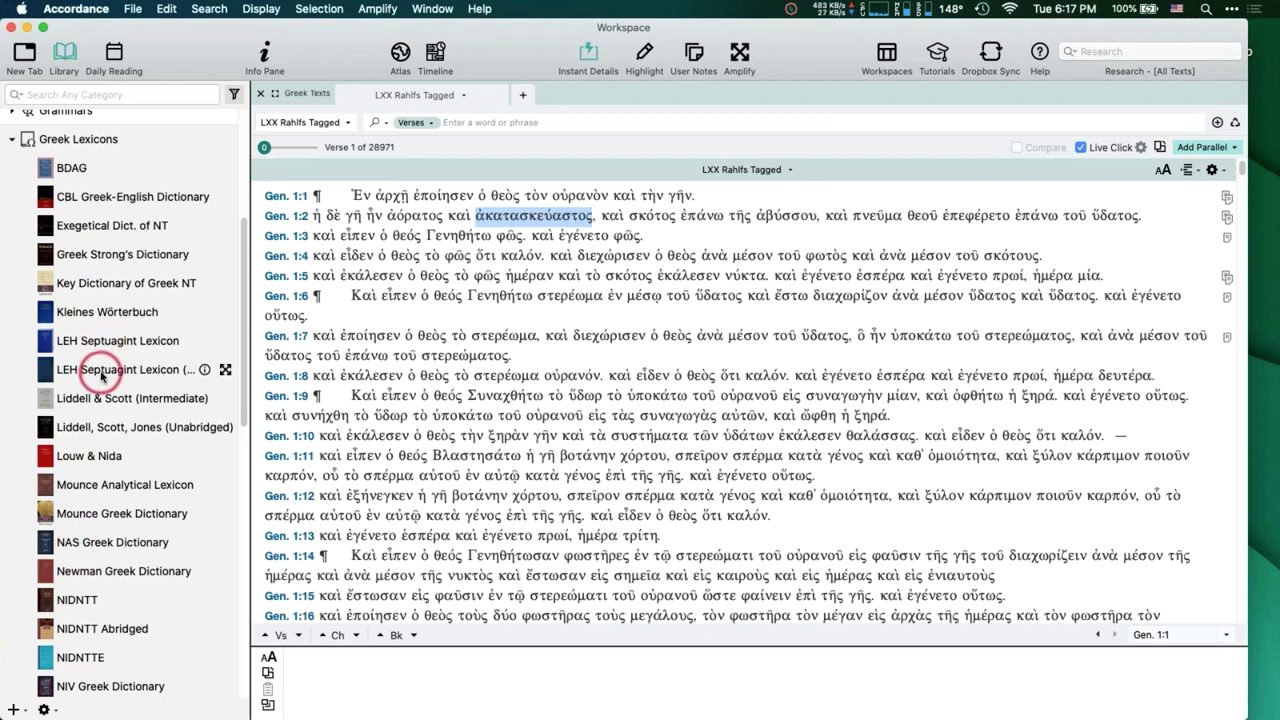
Look up ἀκατασκεύαστος again in the LEH Septuagint Lexicon and check which edition it is in its text information.
click(372, 312)
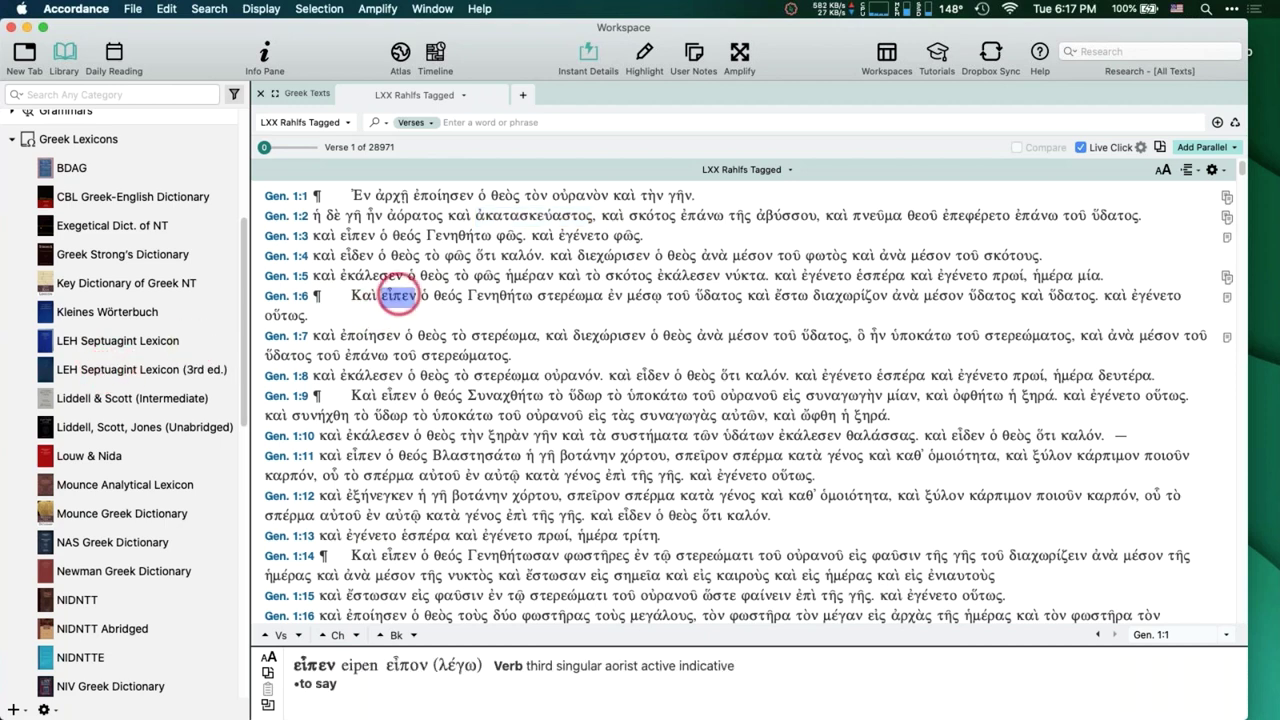
double_click(530, 214)
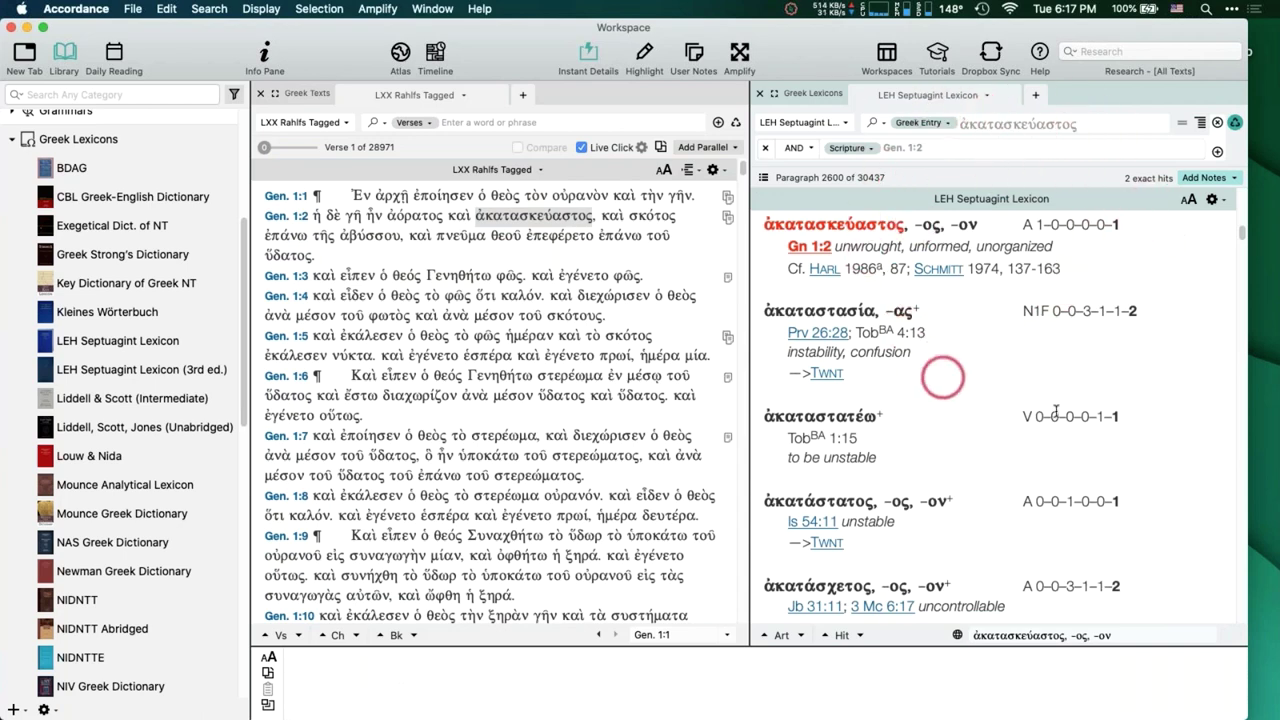
right_click(1105, 343)
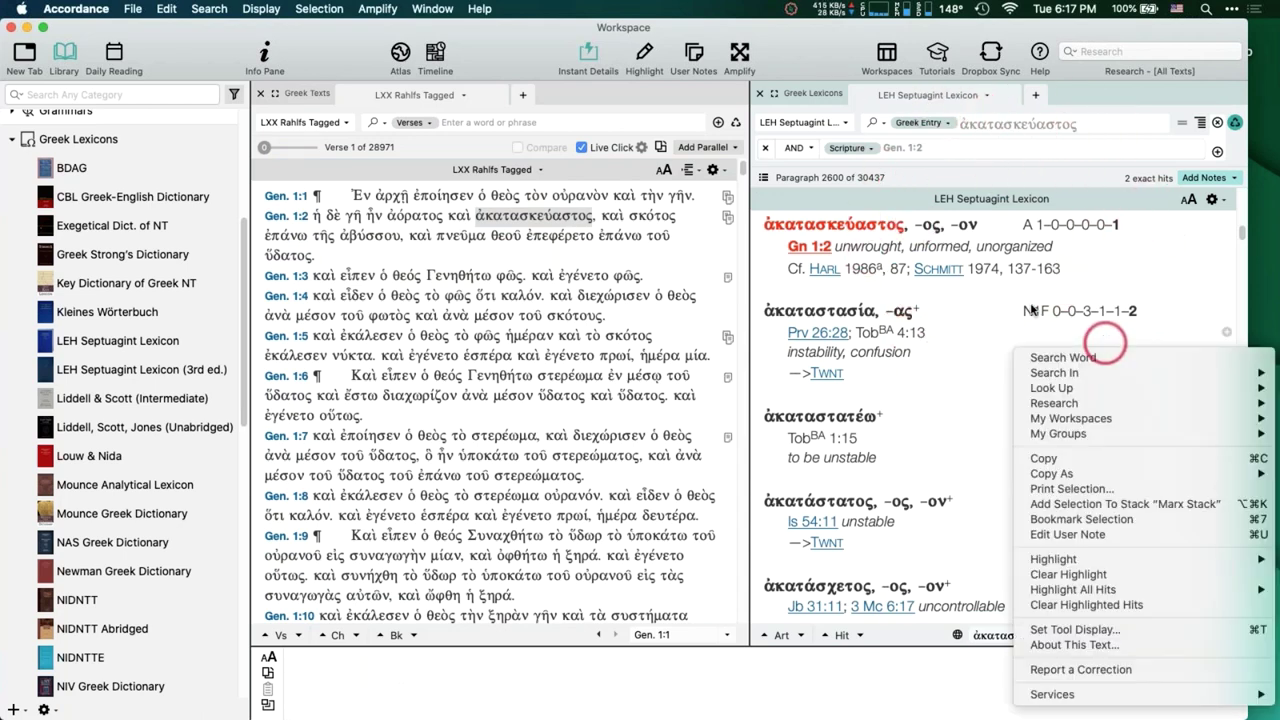
mouse_move(1050, 437)
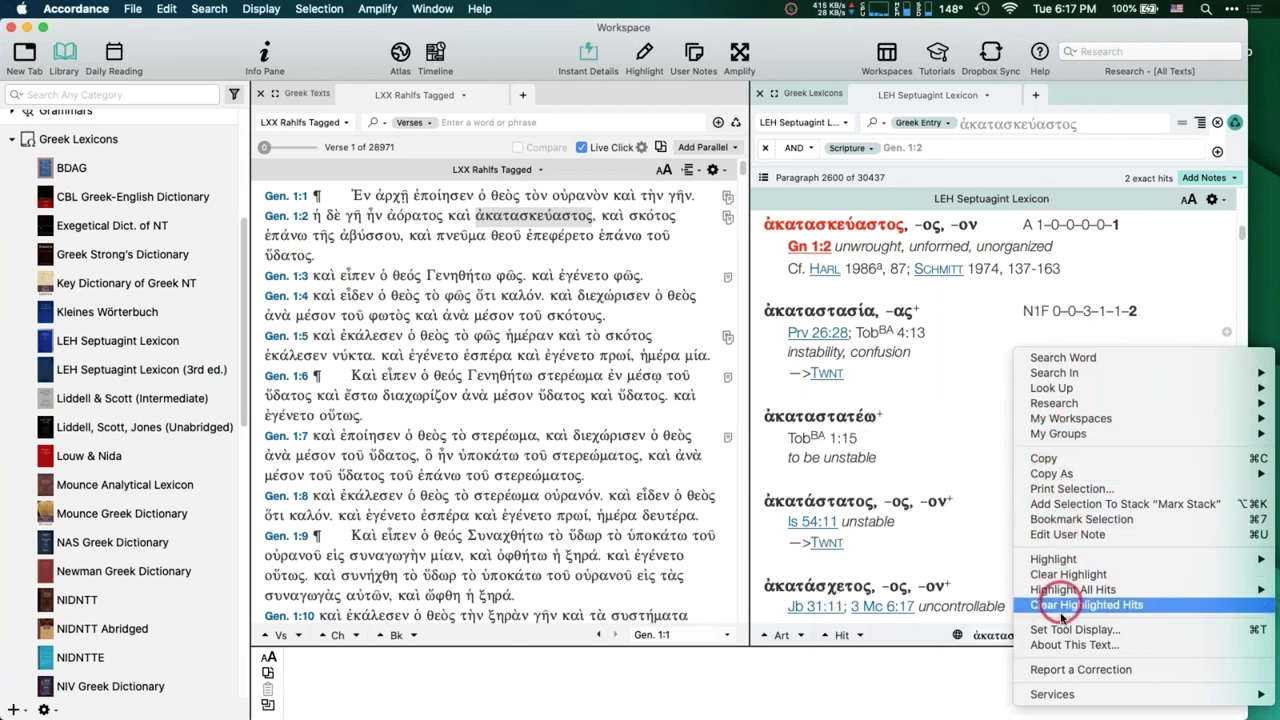
click(1058, 645)
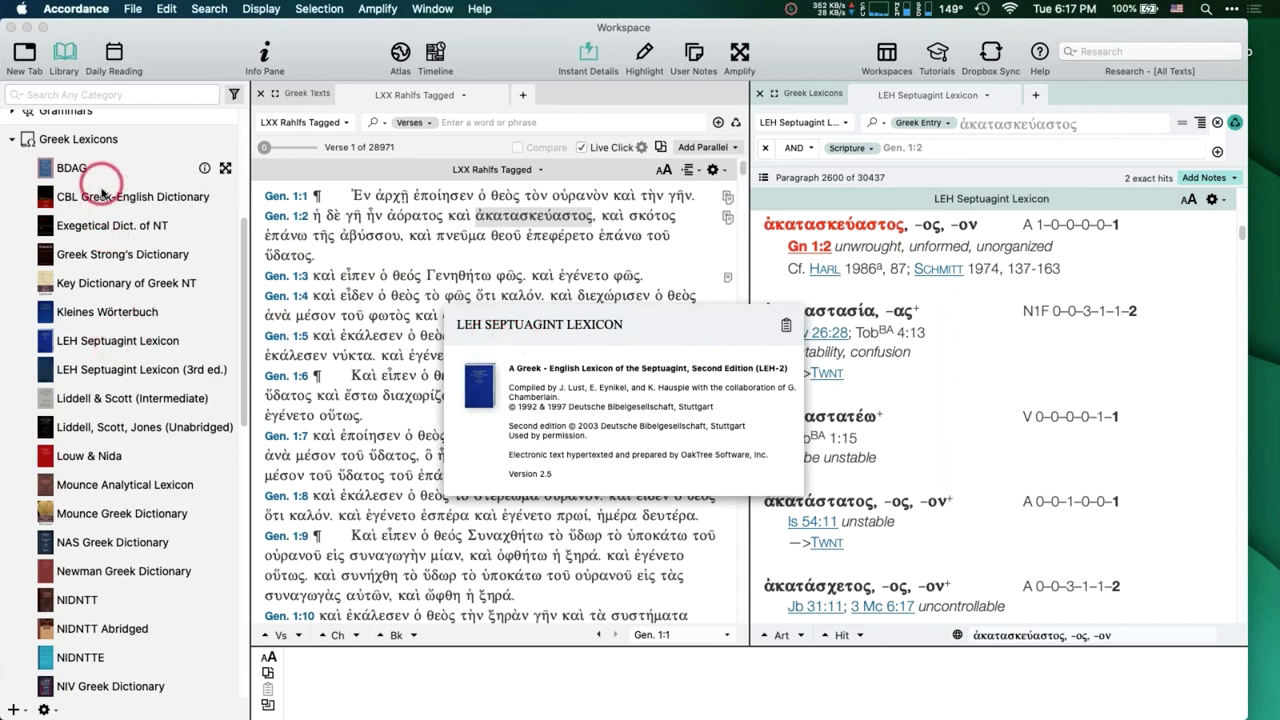
click(942, 402)
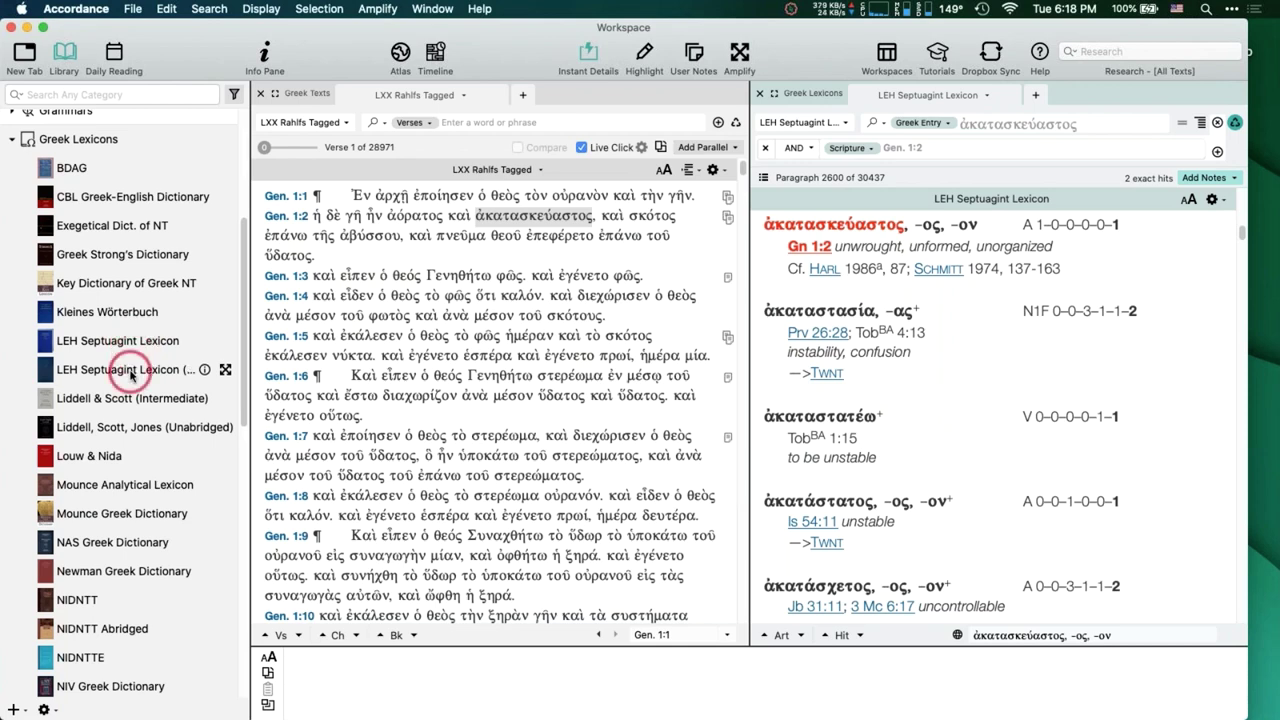
Move LEH Septuagint Lexicon (3rd ed.) above LEH Septuagint Lexicon in the library's Greek Lexicons, and close the open lexicon.
drag(131, 375, 132, 325)
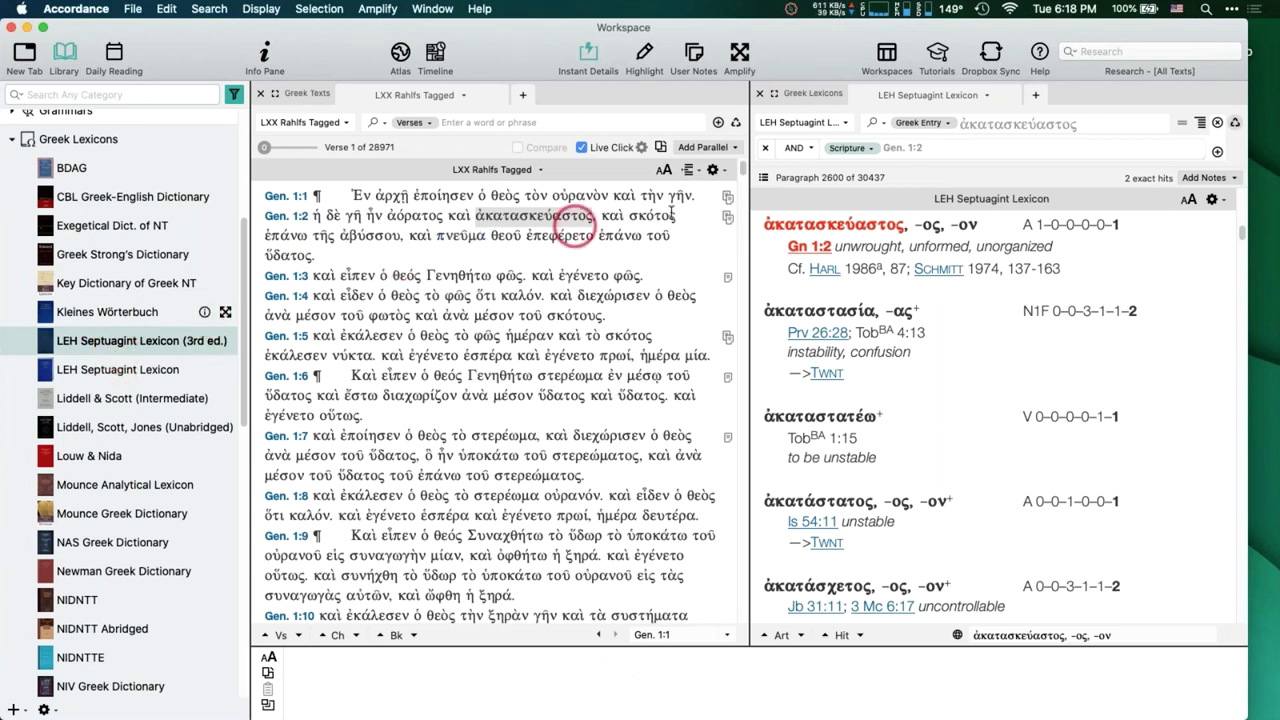
click(759, 93)
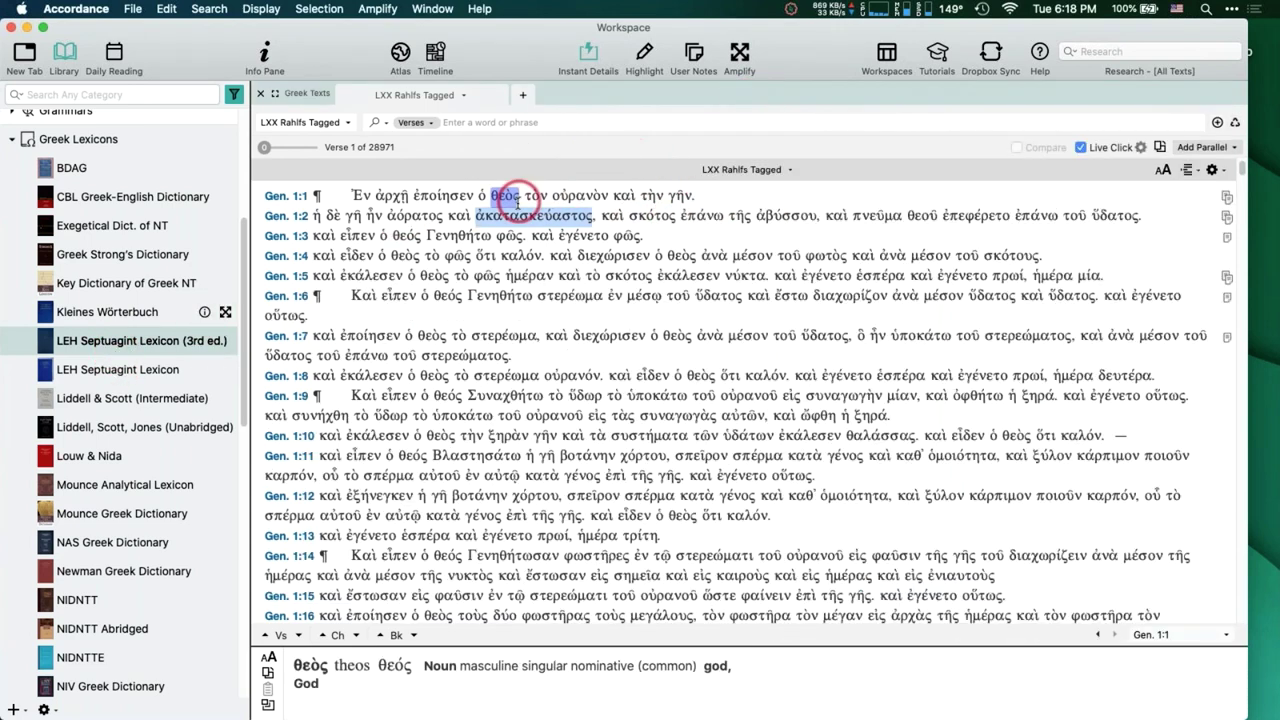
Look up ἀκατασκεύαστος from Genesis 1:2 in LEH Septuagint Lexicon (3rd ed.) and view that lexicon's text information.
double_click(520, 215)
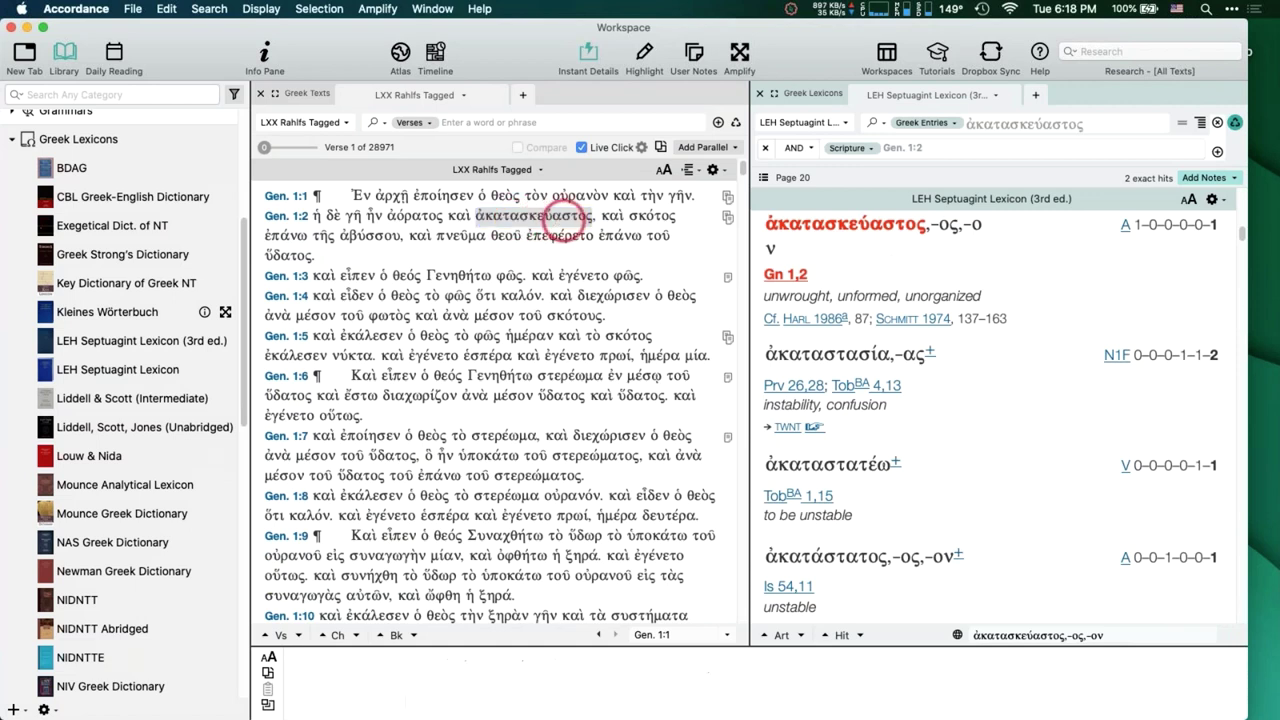
right_click(1066, 274)
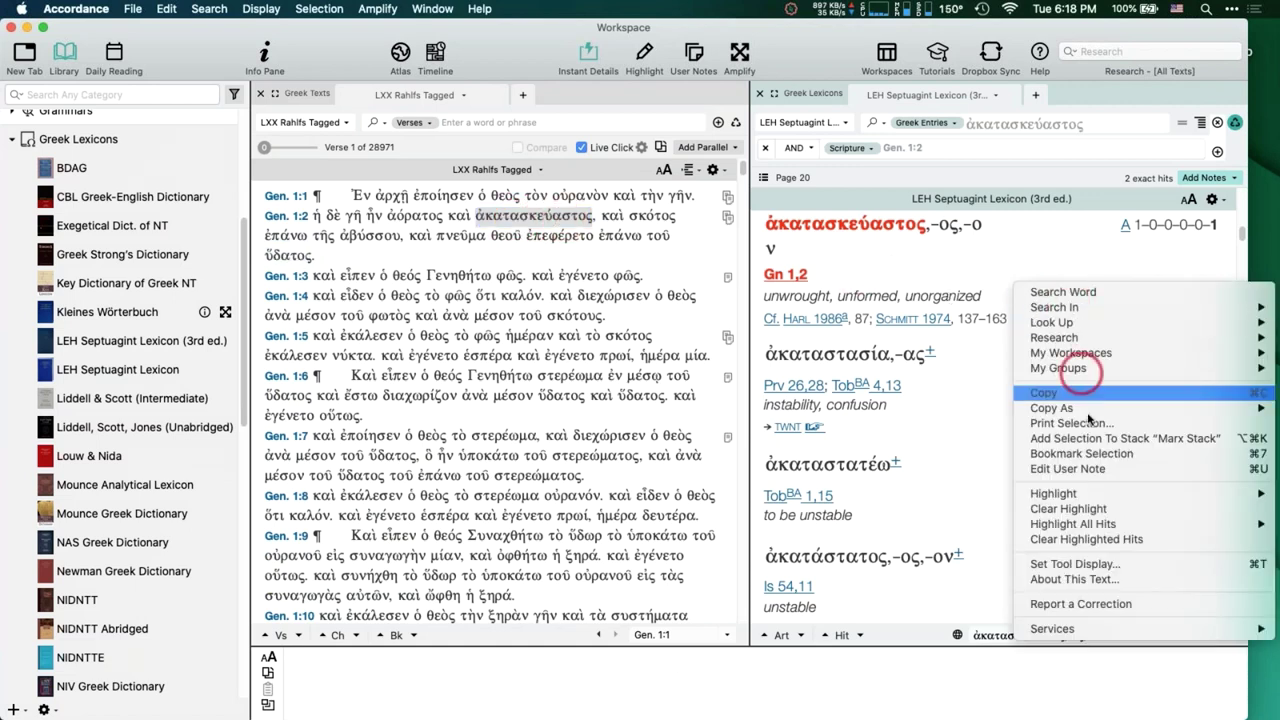
click(1065, 575)
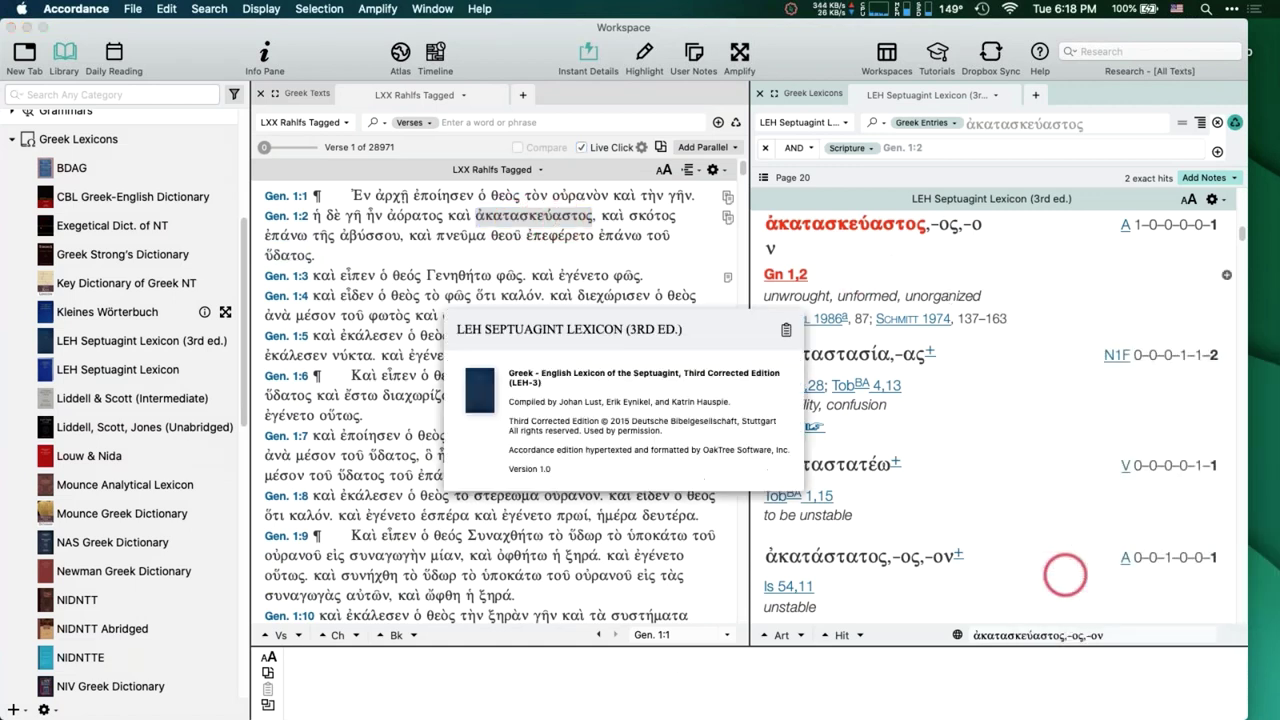
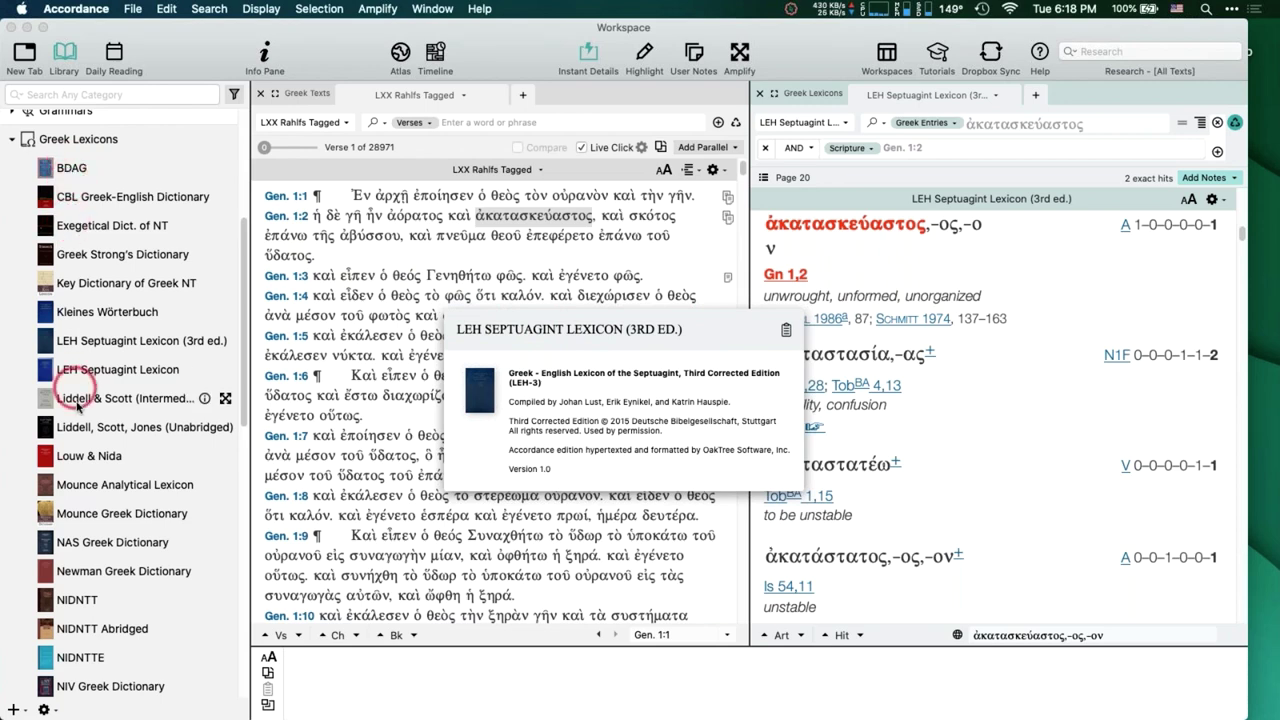
click(928, 428)
Look through the remaining lexicons listed under Greek Lexicons in the library.
scroll(120, 425, down, 10)
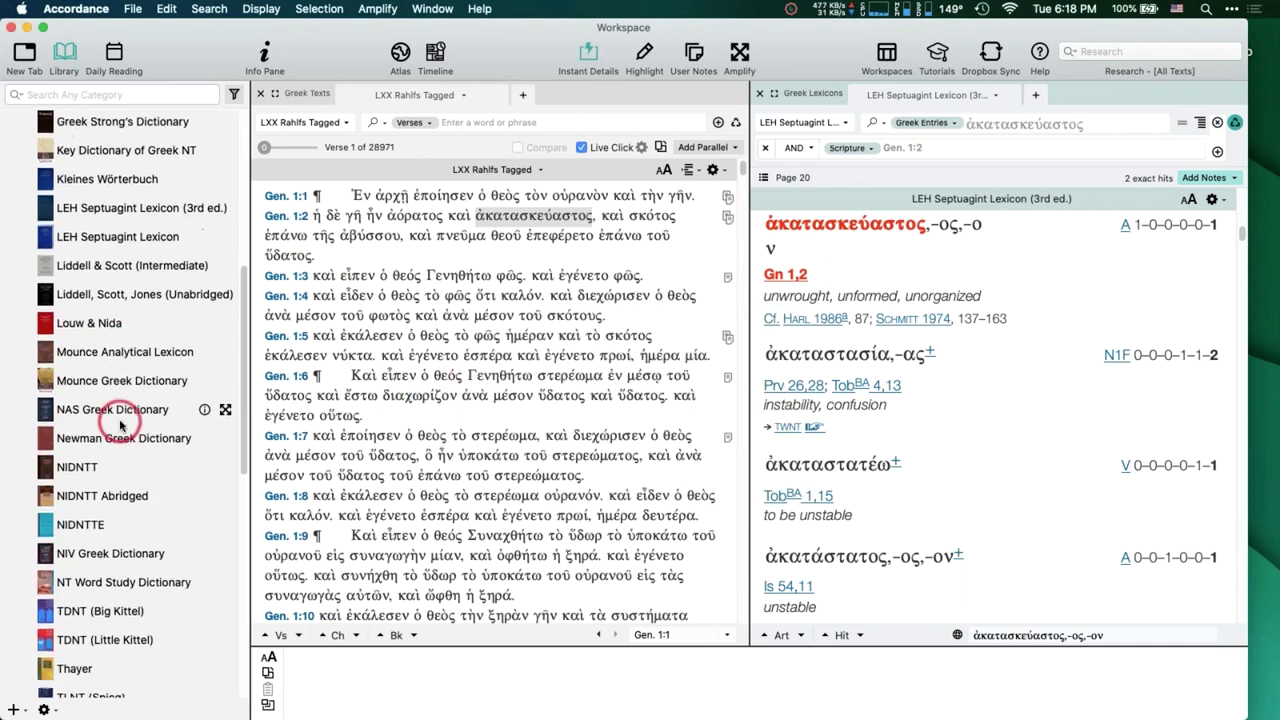
scroll(130, 480, down, 1)
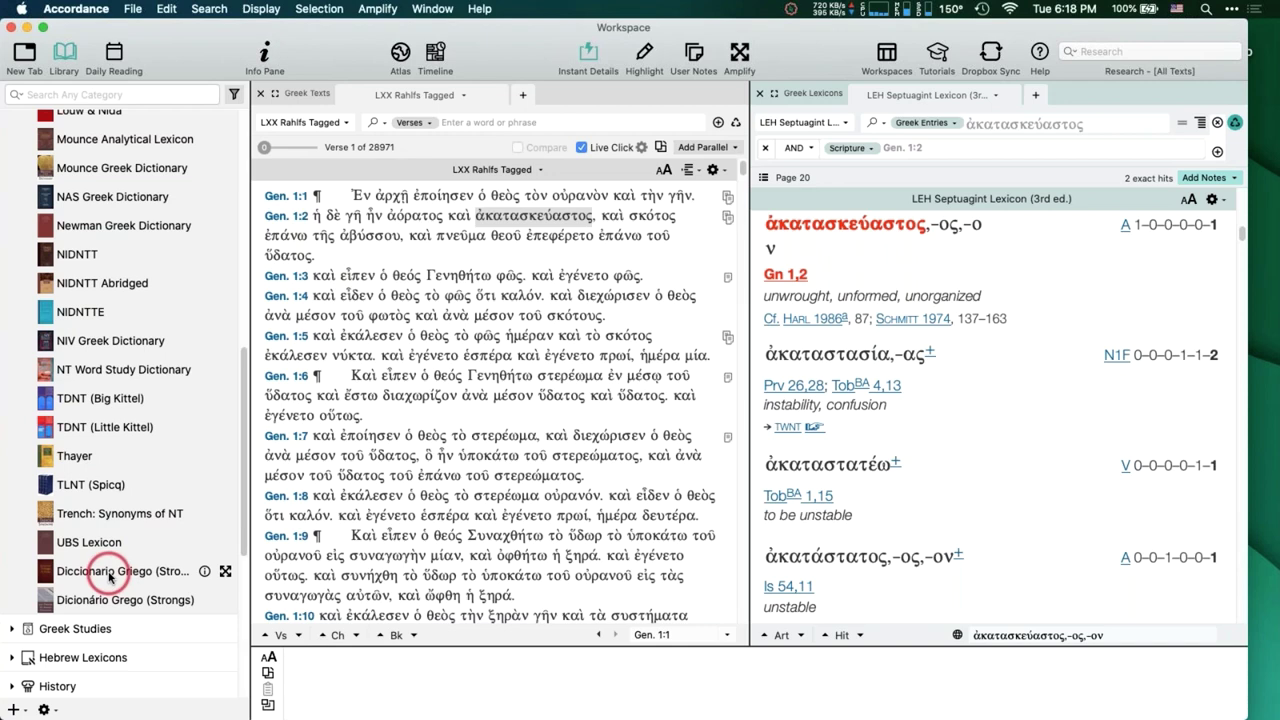
scroll(110, 577, up, 5)
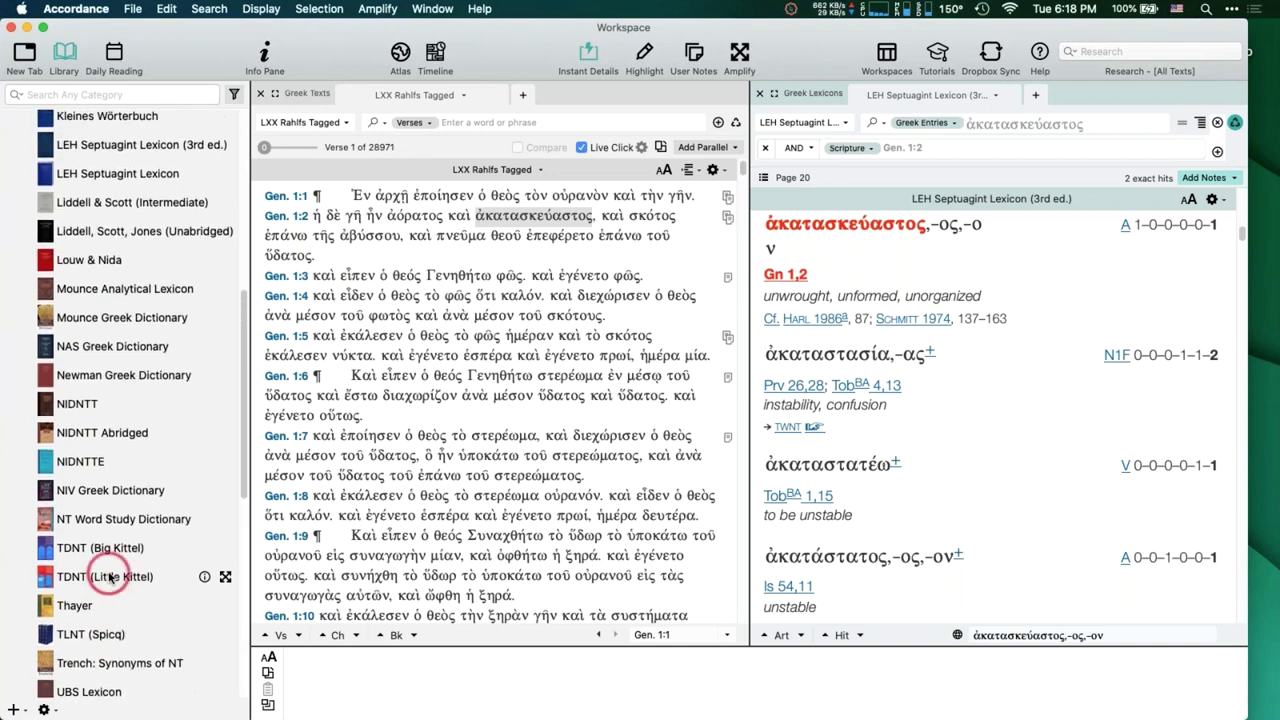
Close the LEH Septuagint Lexicon zone and switch the Greek text from LXX Rahlfs Tagged to NA28 Greek NT.
scroll(110, 577, up, 10)
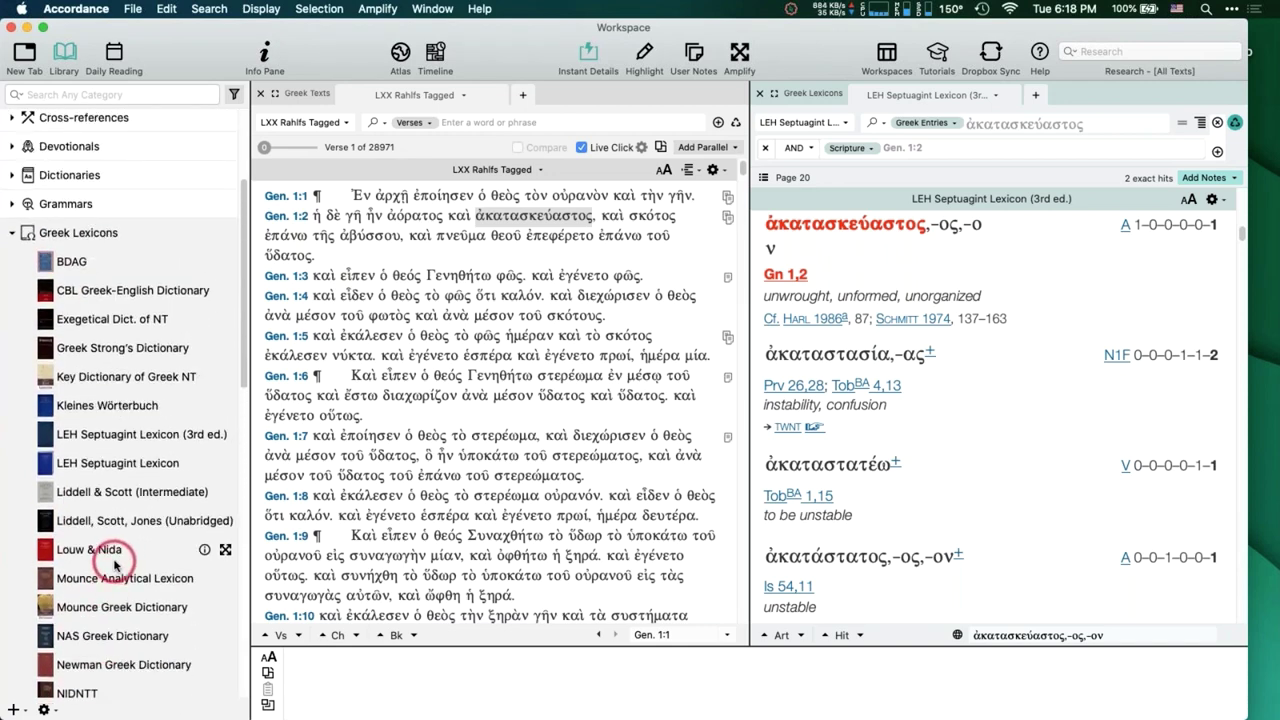
scroll(114, 565, down, 15)
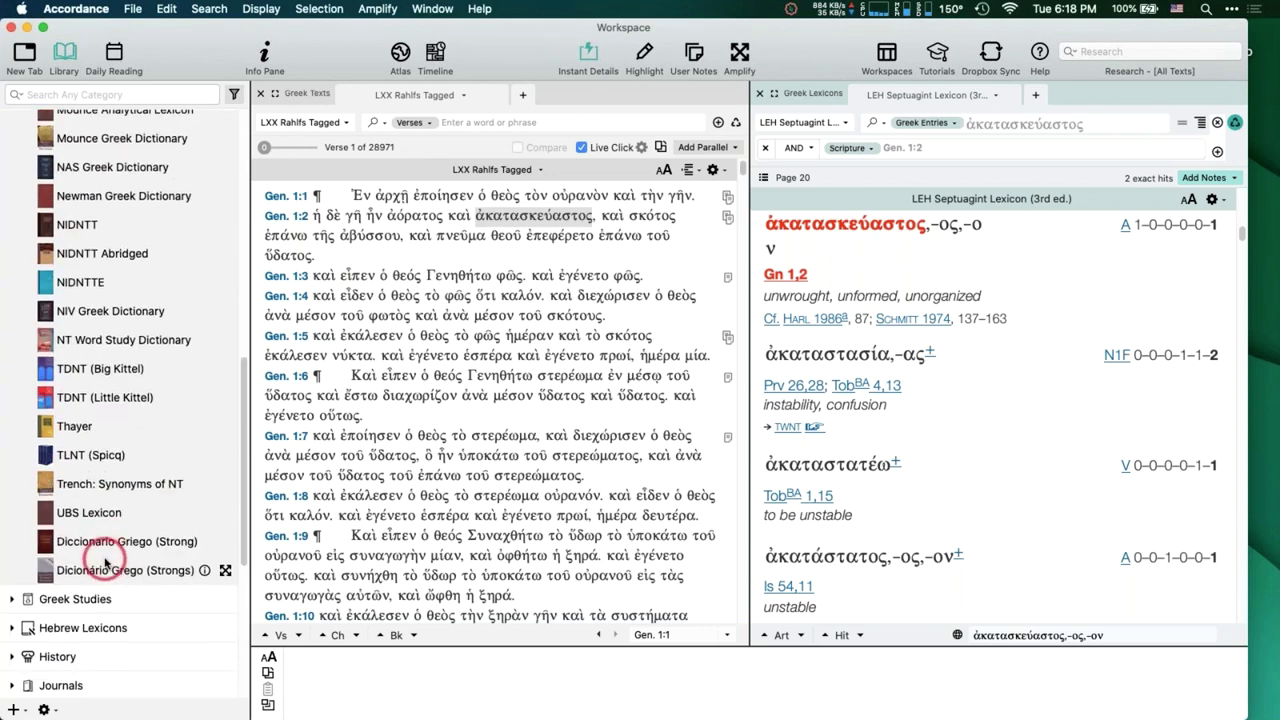
scroll(105, 565, up, 17)
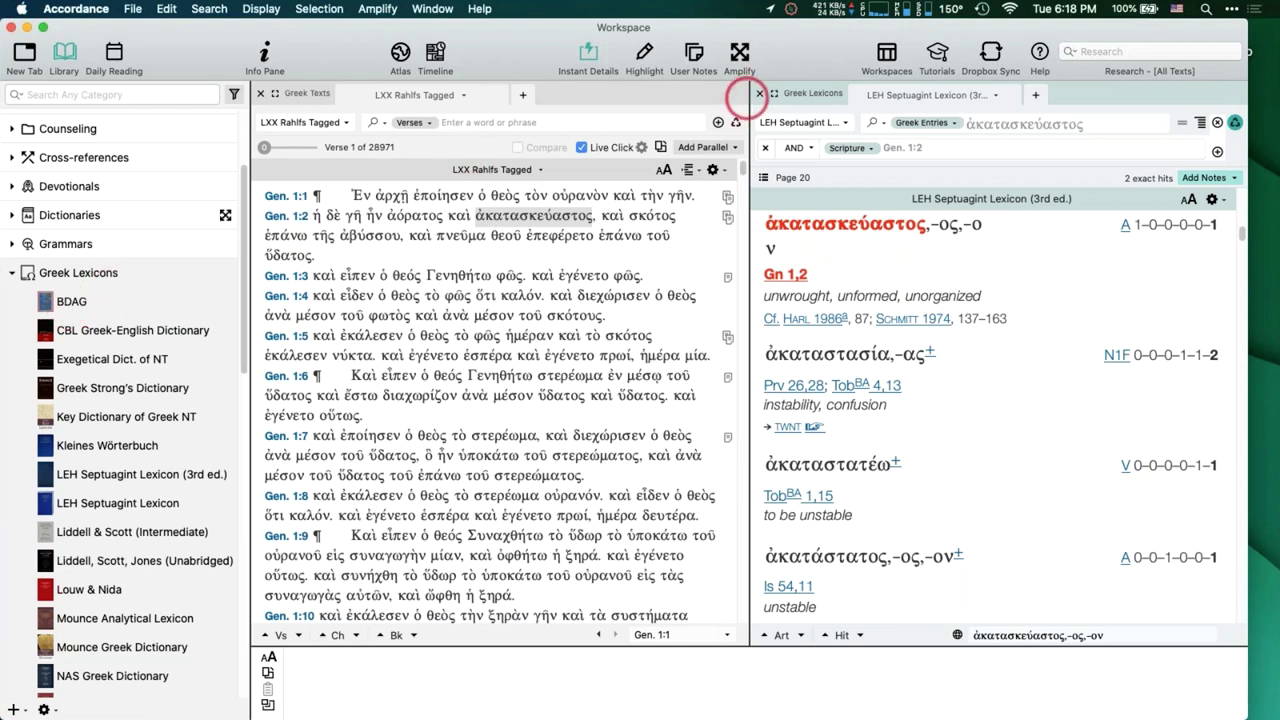
click(759, 93)
click(303, 121)
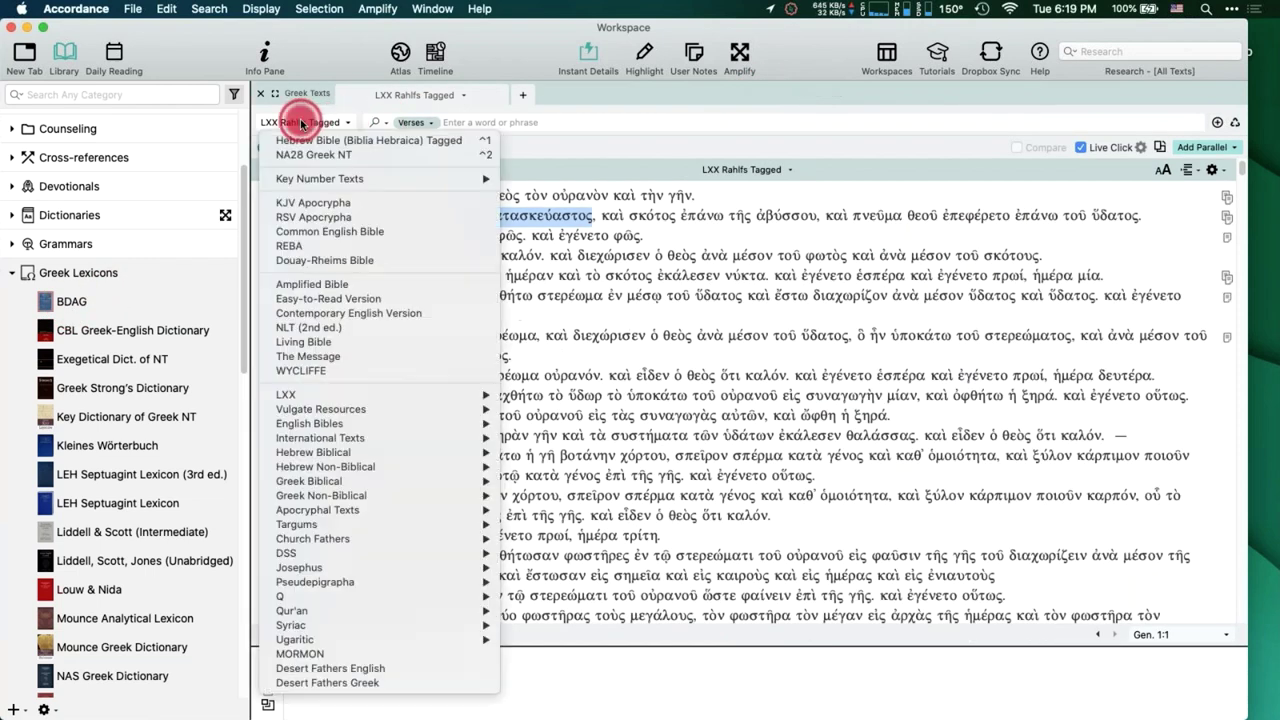
click(301, 156)
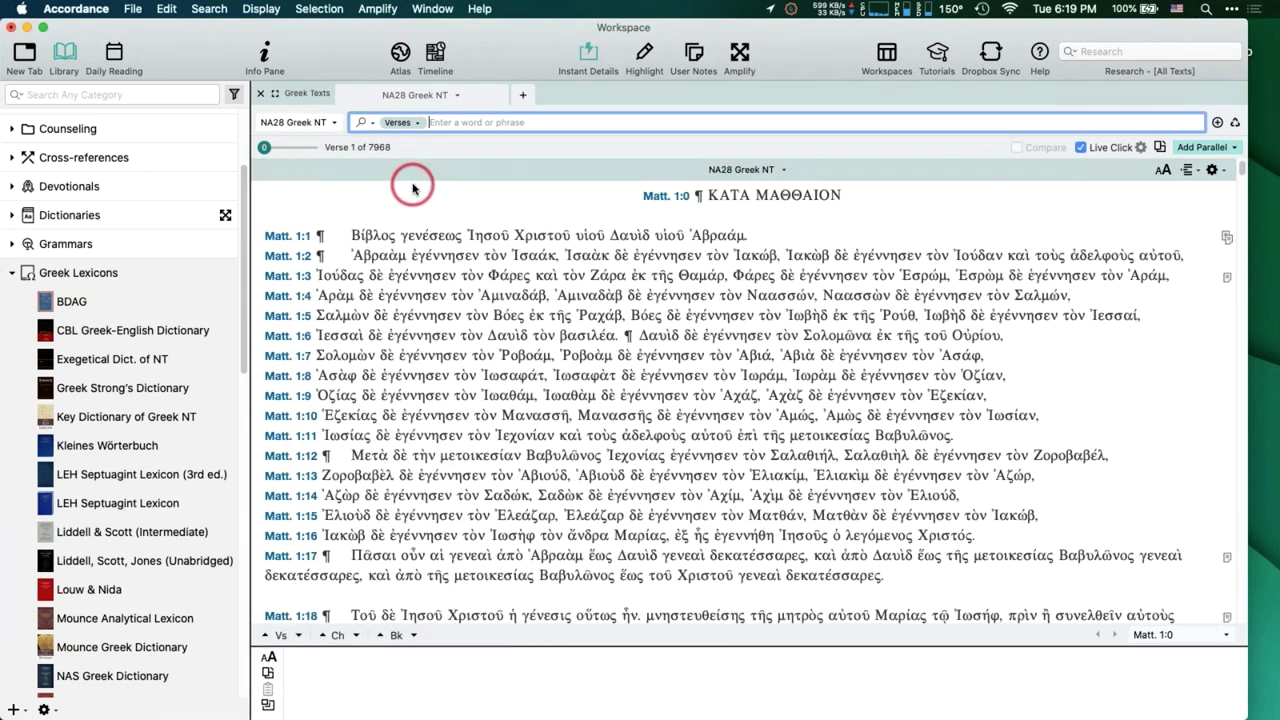
Look up γενέσεως from Matthew 1:1 in BDAG and close the lexicon zone.
mouse_move(430, 240)
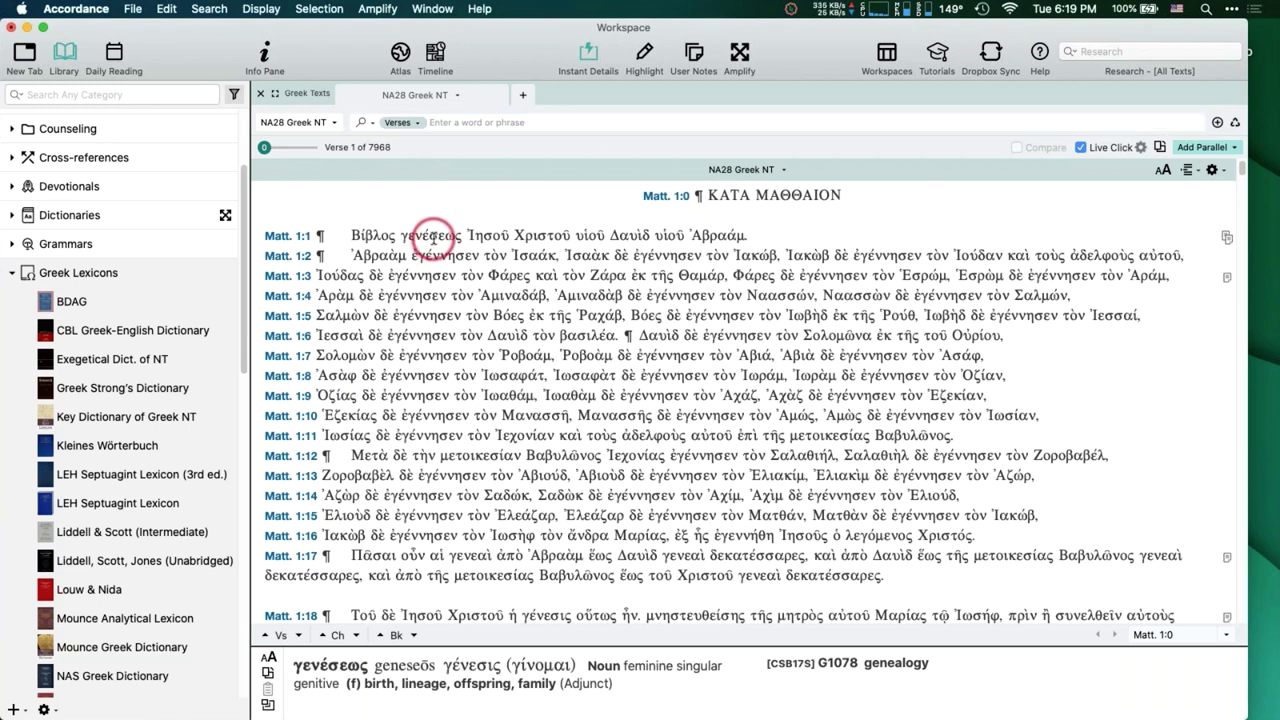
double_click(433, 237)
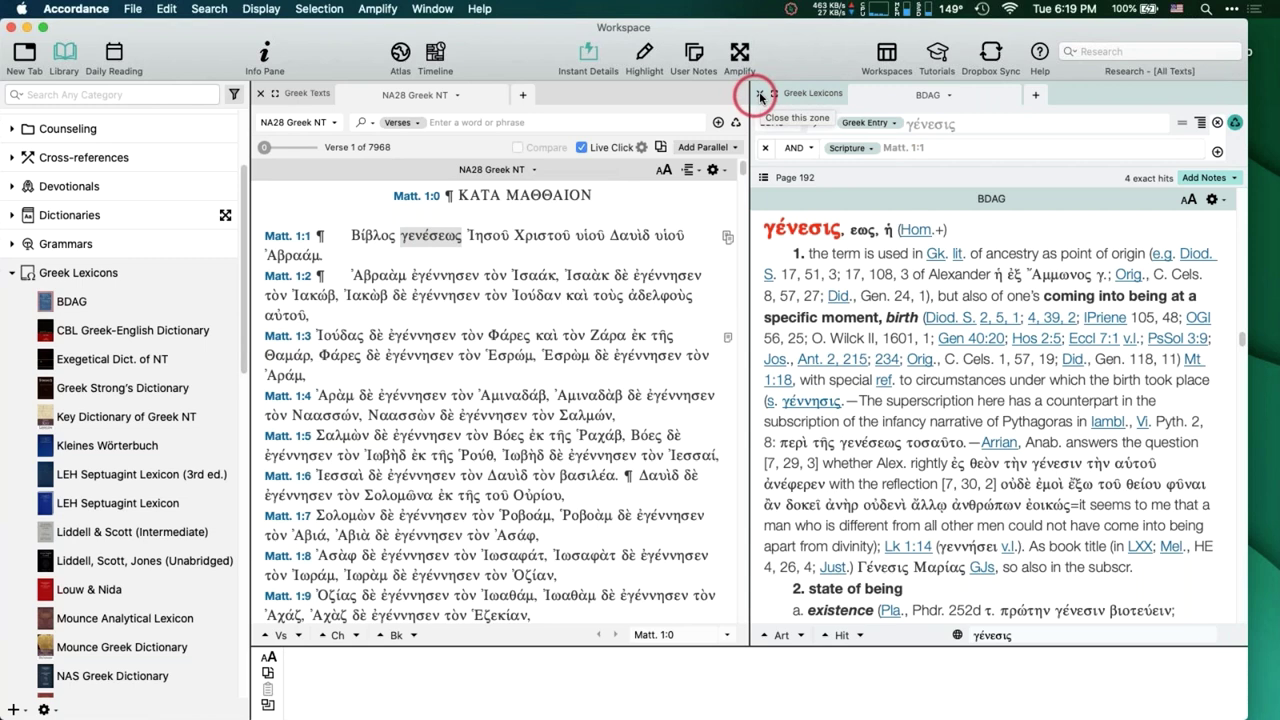
click(760, 97)
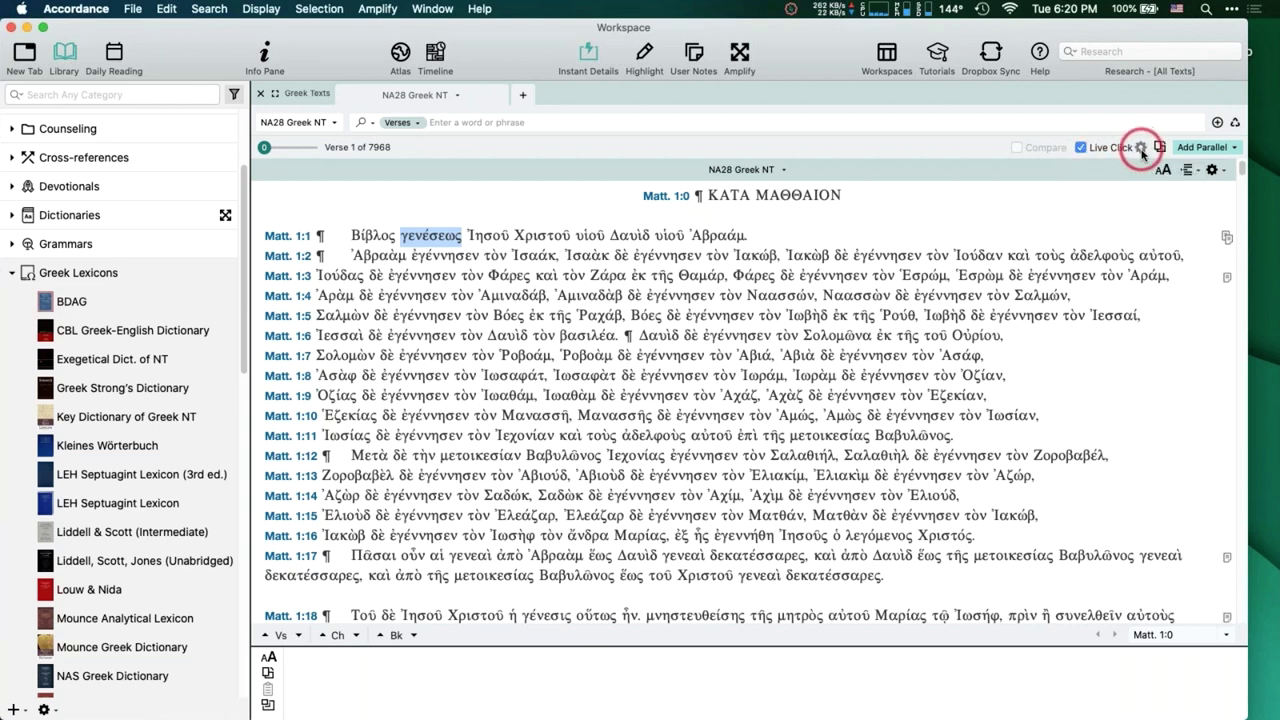
Turn off Live Click for the NA28 text and filter the library to show only Texts.
click(1081, 148)
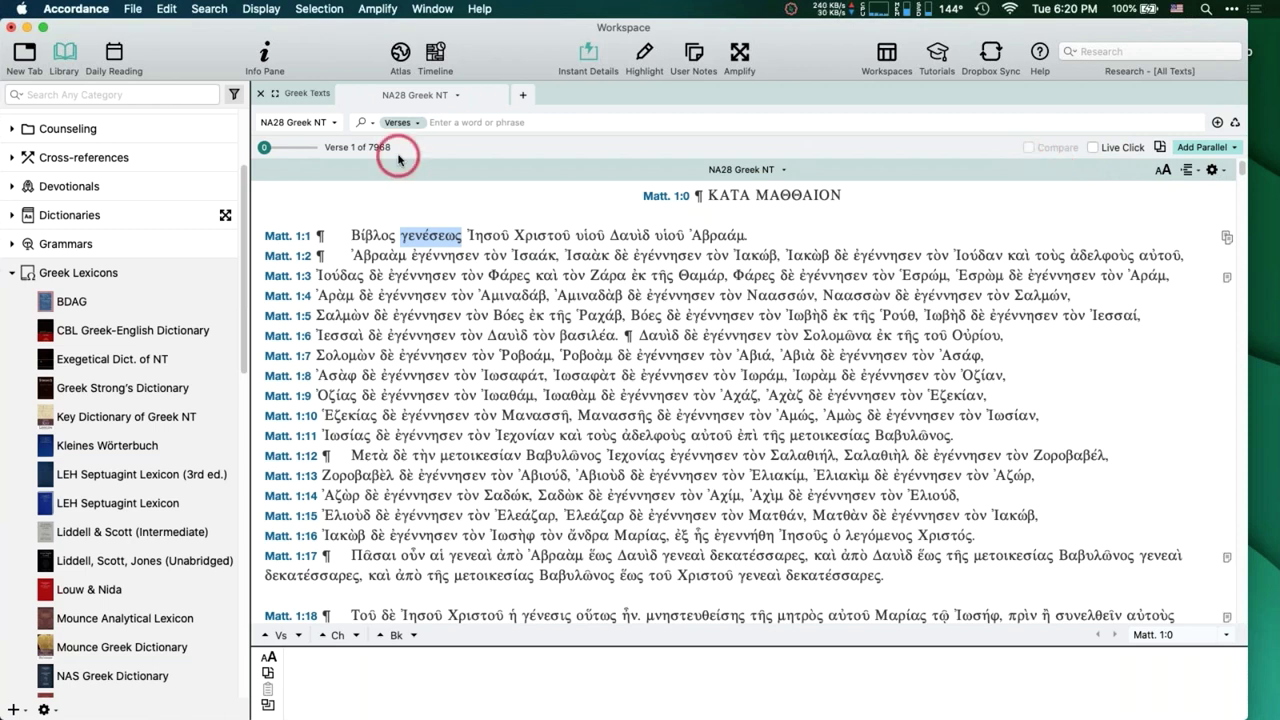
drag(243, 165, 245, 126)
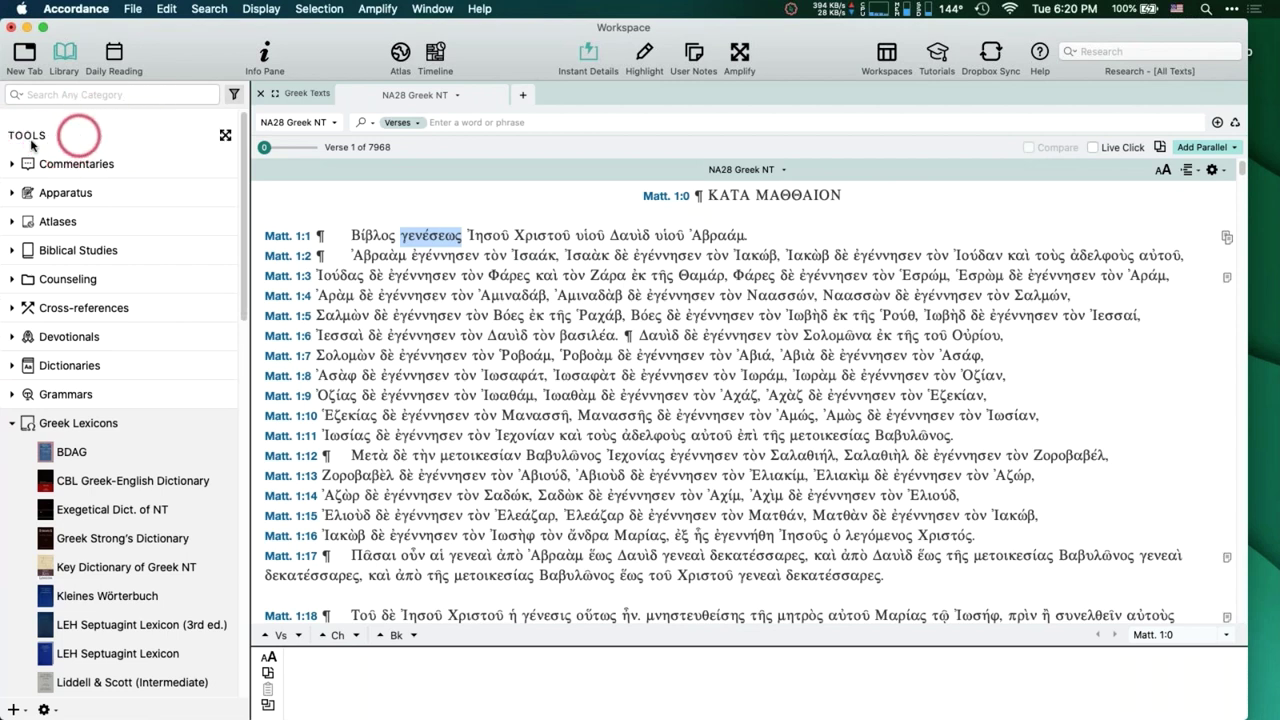
click(234, 94)
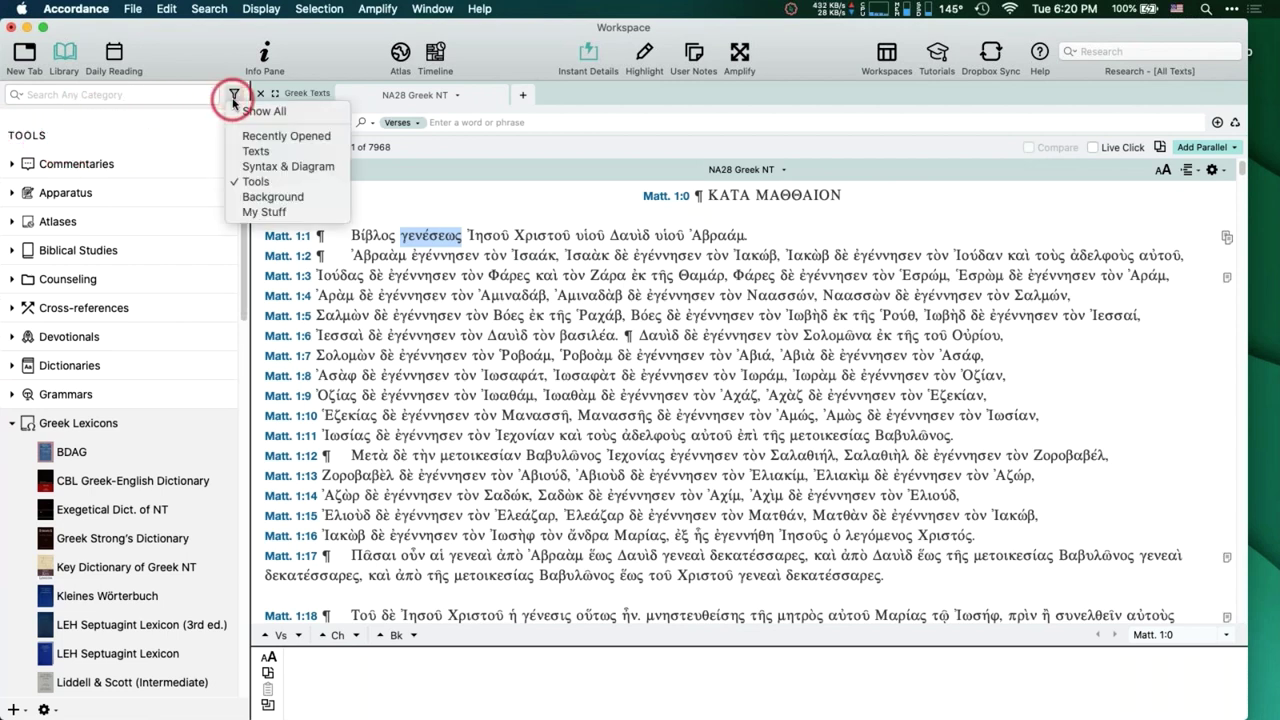
click(252, 151)
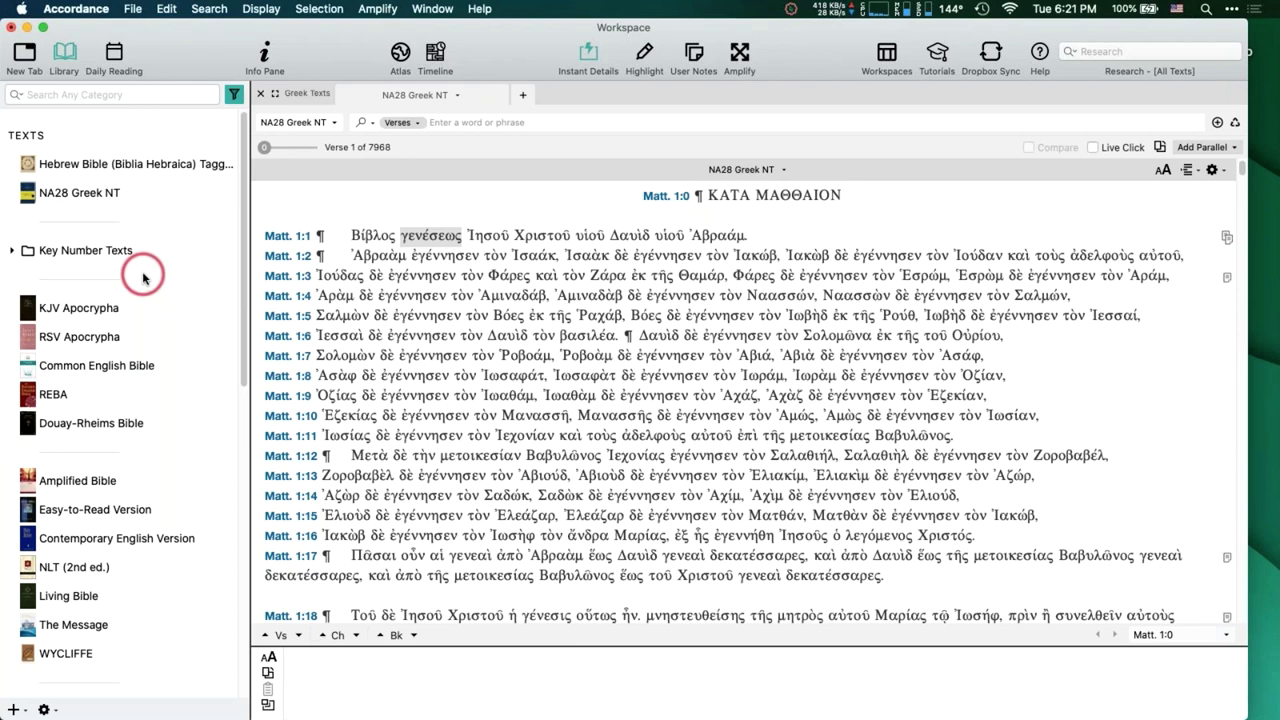
Look through the library's texts, examining the contents of the Greek Non-Biblical and Apocryphal Texts groups.
scroll(143, 278, down, 10)
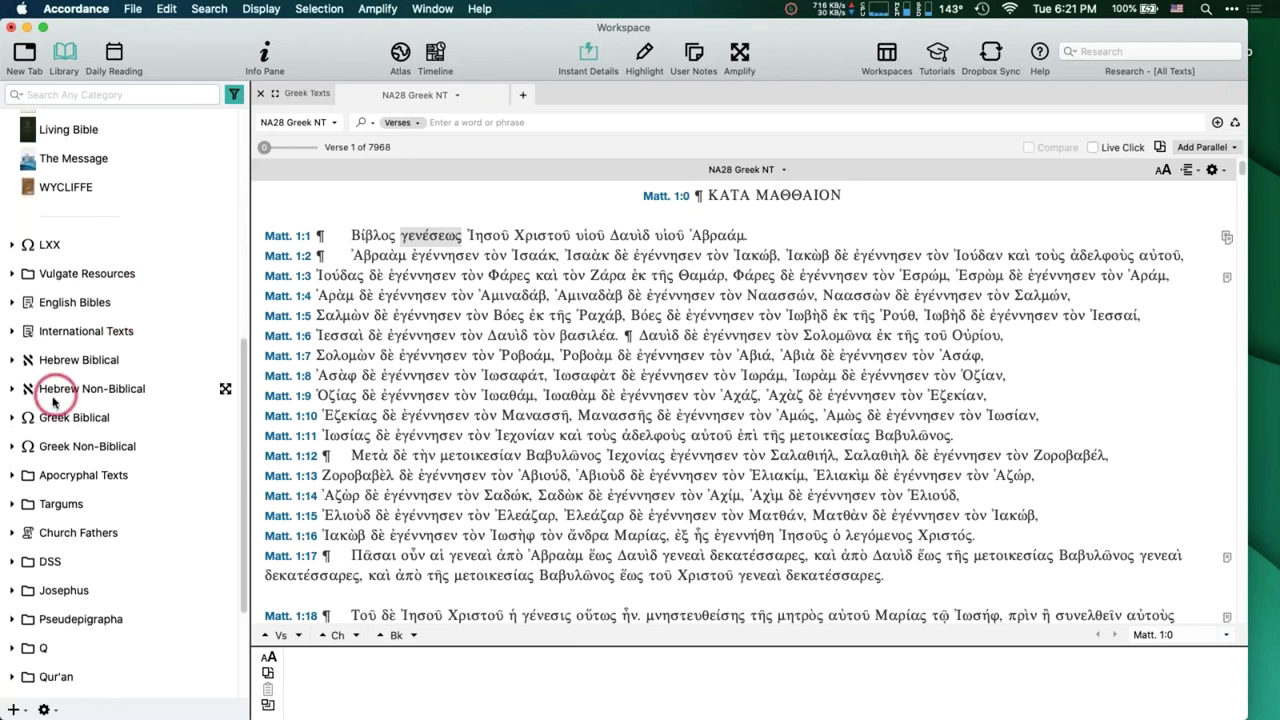
click(11, 447)
scroll(46, 450, down, 2)
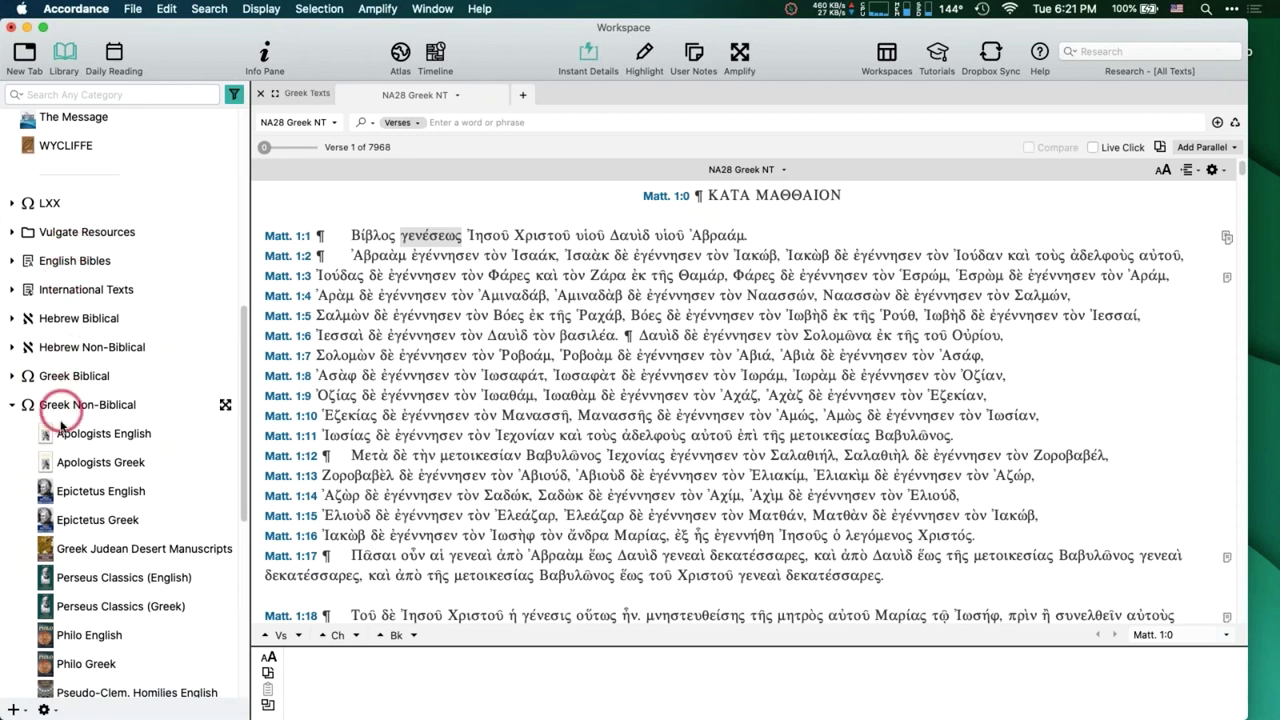
scroll(57, 430, down, 2)
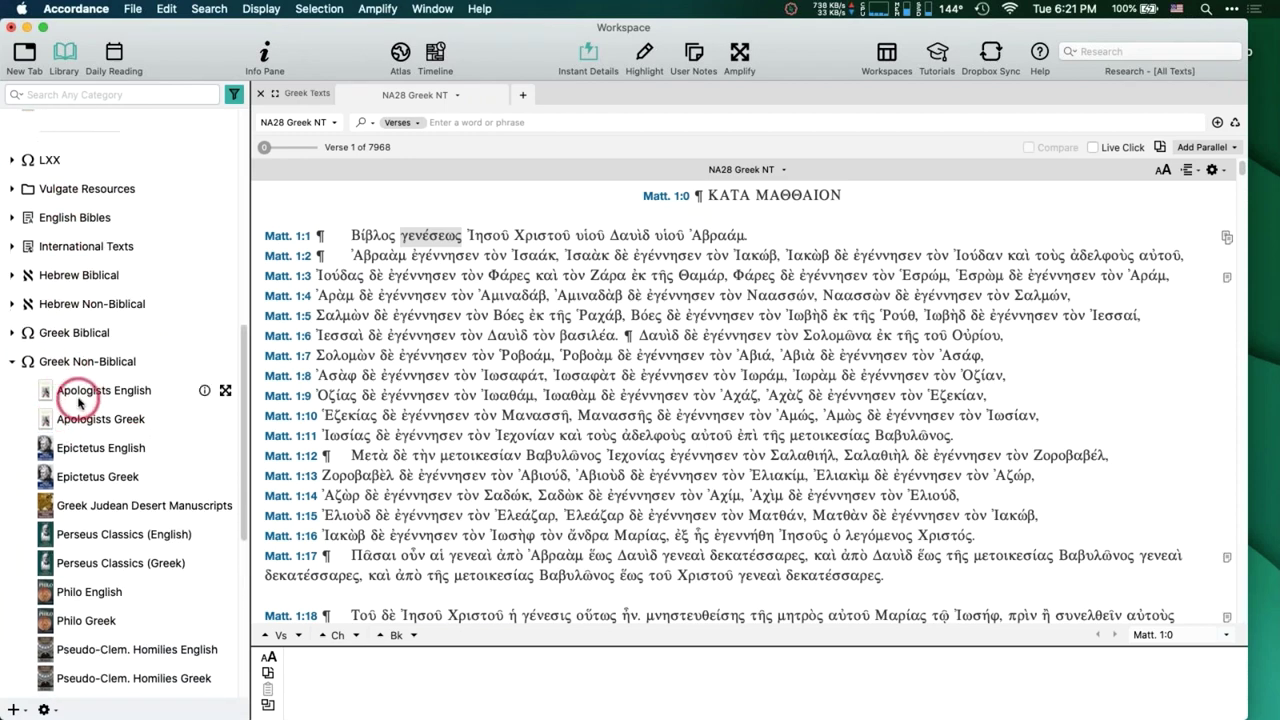
scroll(78, 395, down, 2)
scroll(77, 440, down, 1)
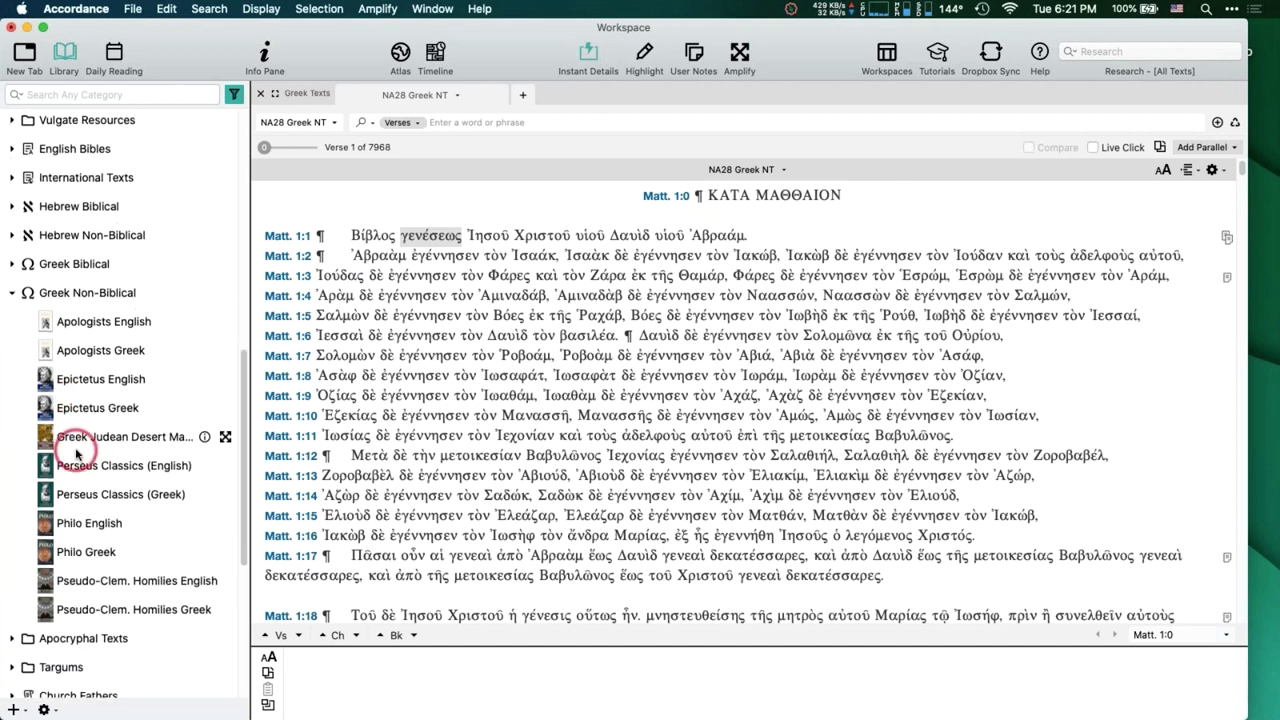
scroll(76, 454, down, 1)
scroll(76, 454, down, 4)
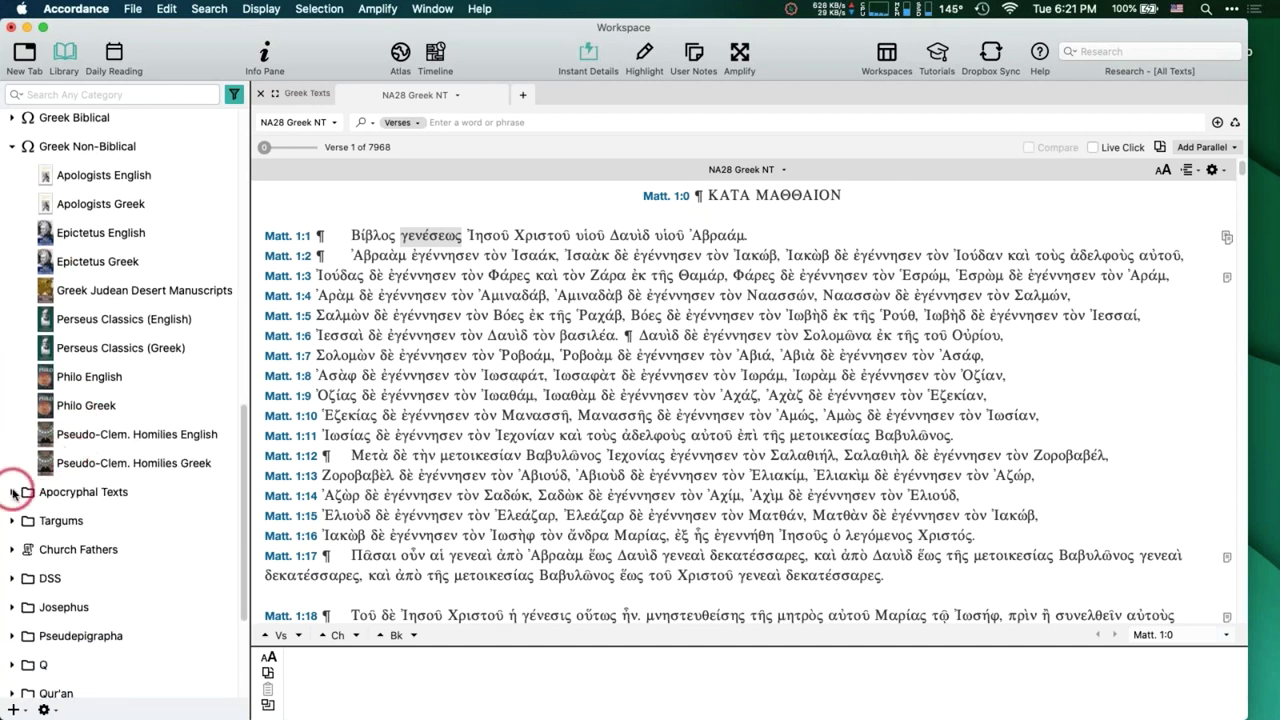
click(12, 492)
scroll(64, 521, down, 4)
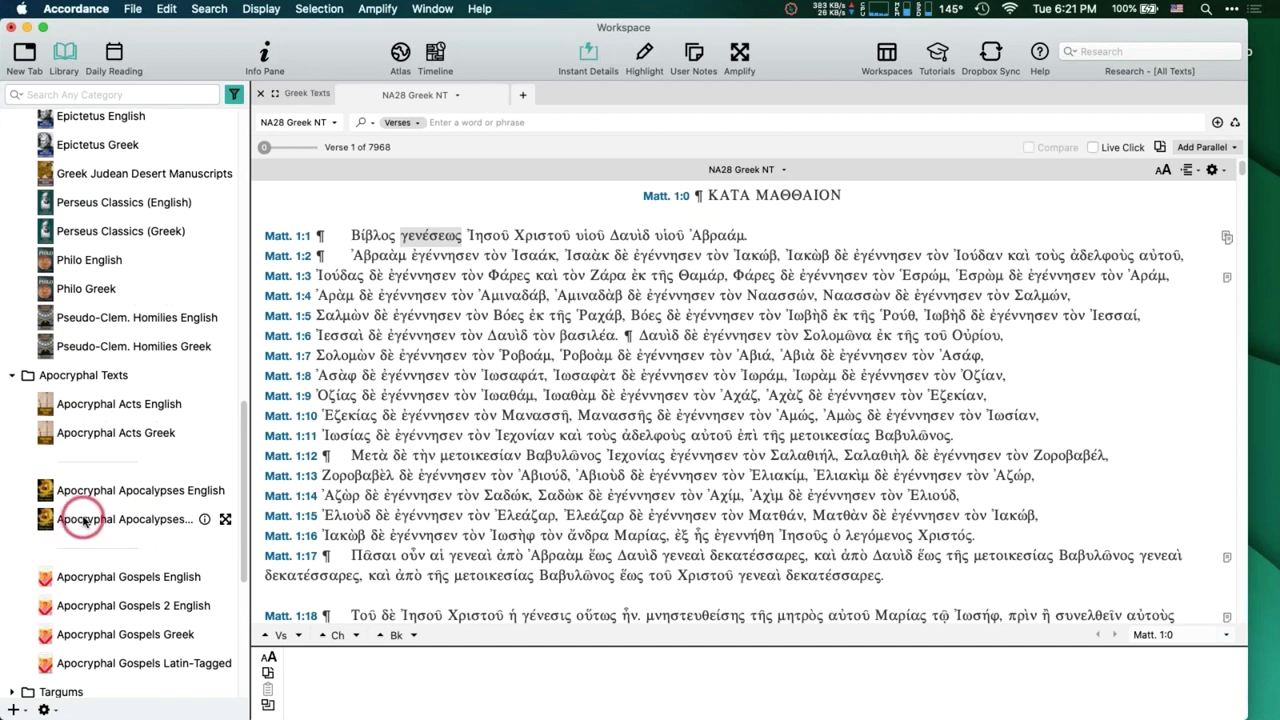
scroll(85, 520, up, 15)
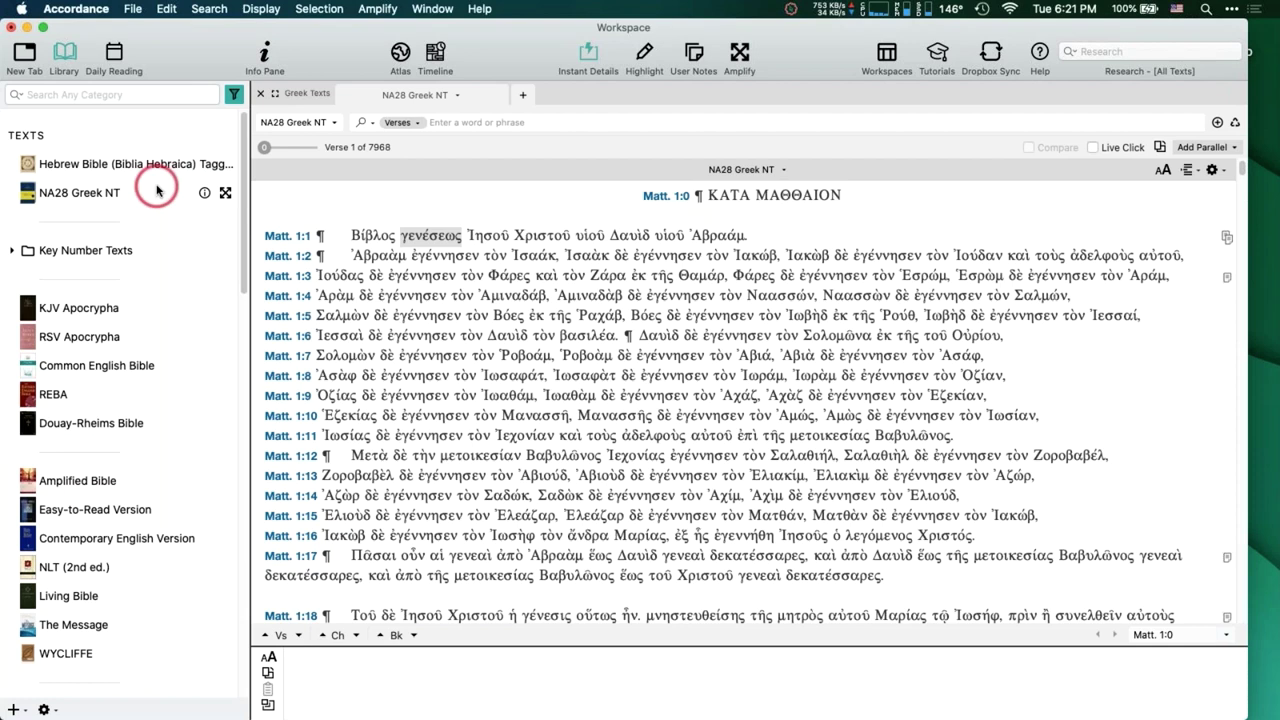
Show all categories in the library and turn on Live Click for the NA28 Greek NT.
click(234, 94)
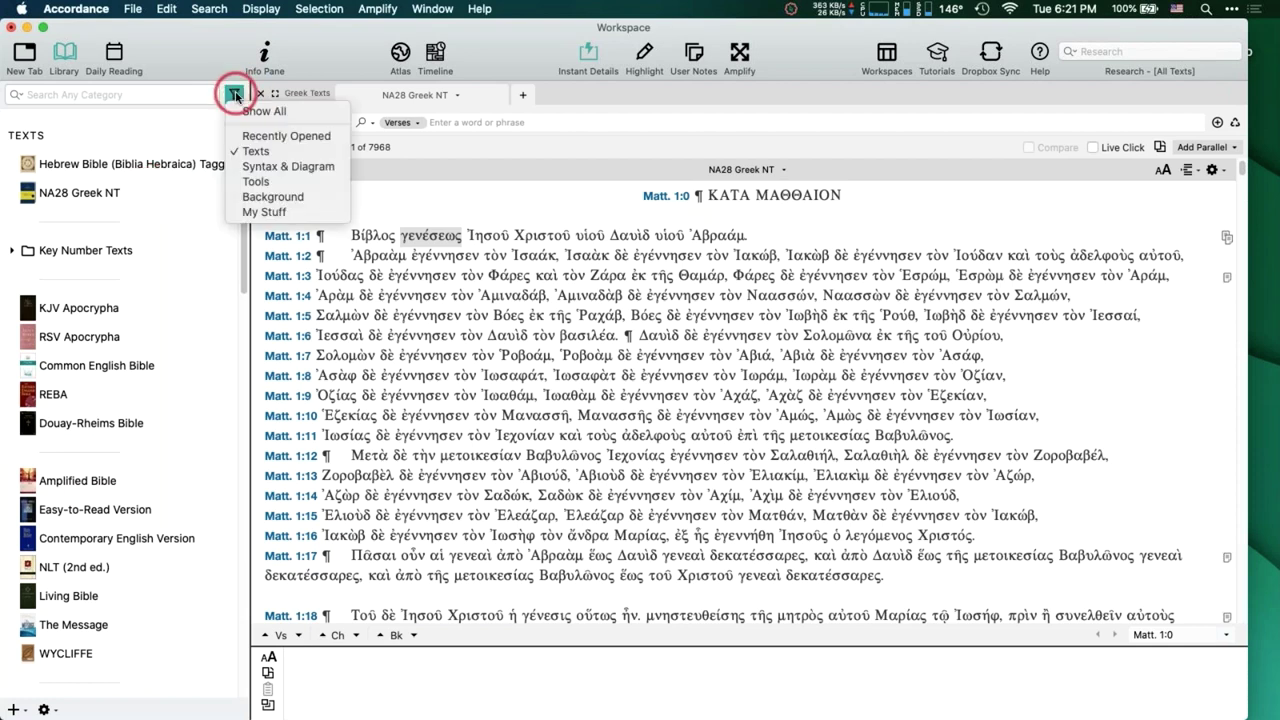
click(243, 112)
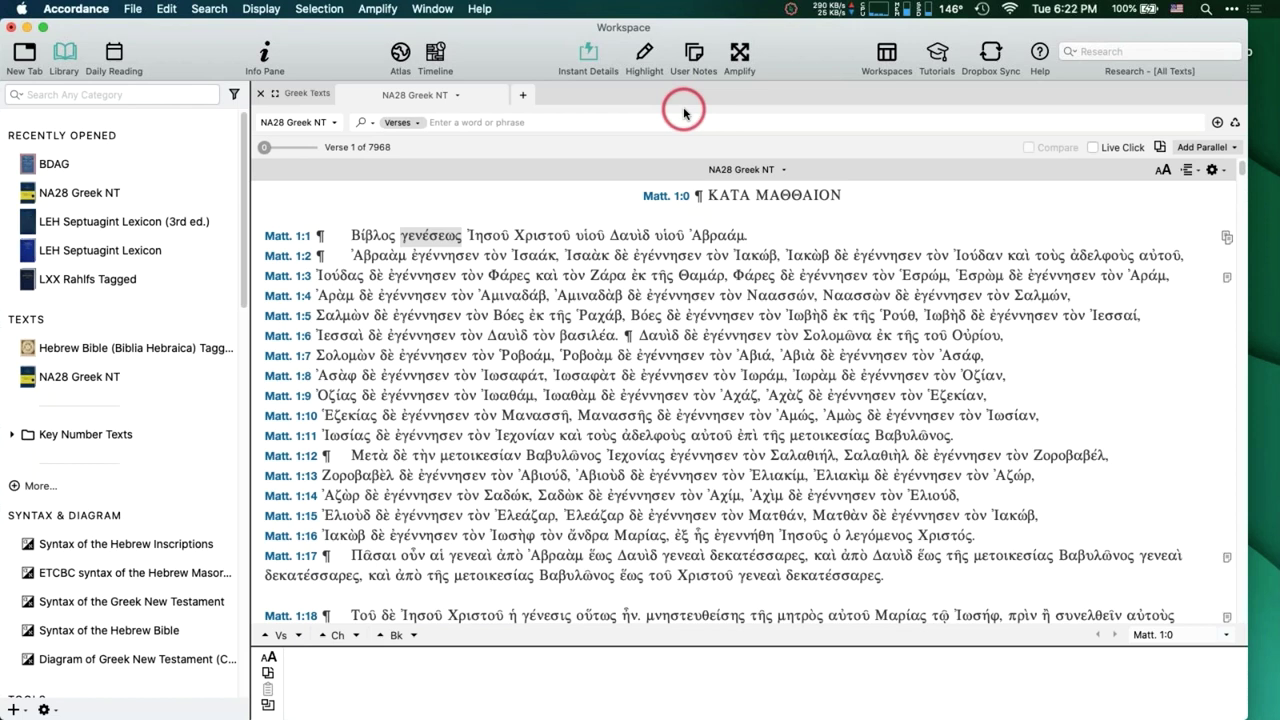
click(1112, 147)
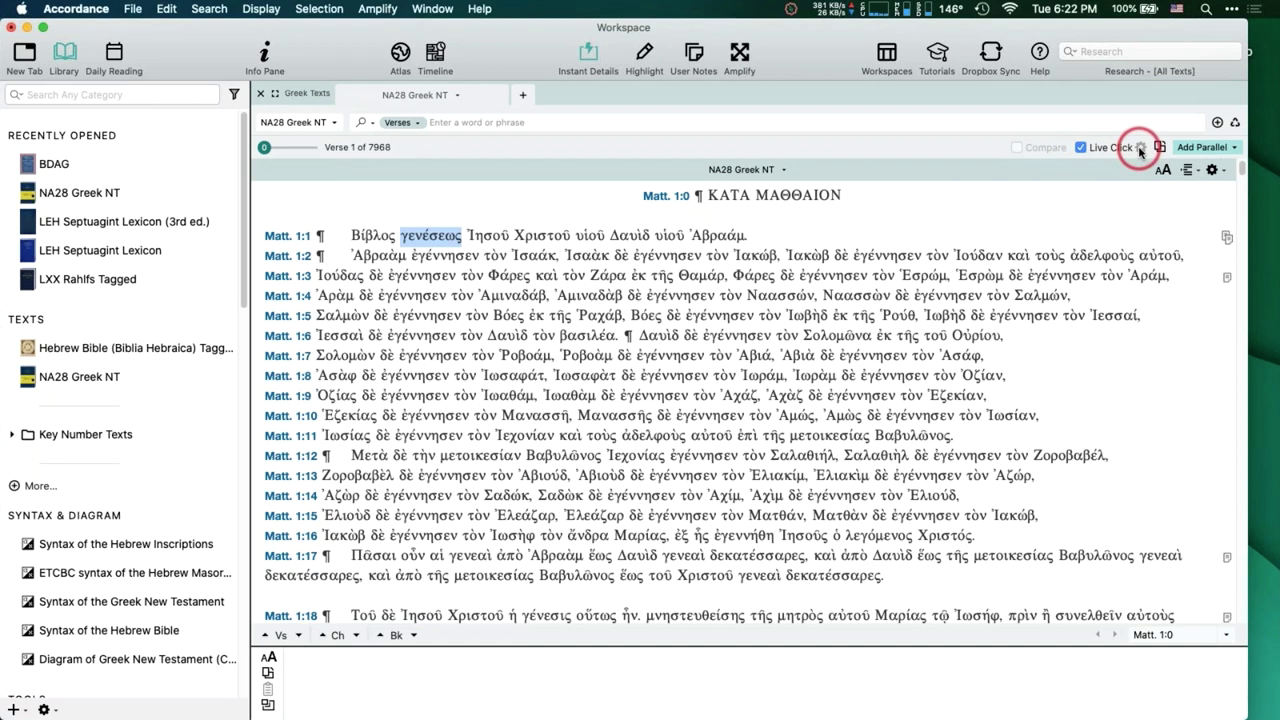
Disable Verse Lookup in the Live Click settings, with the interaction set to Delayed.
click(1140, 149)
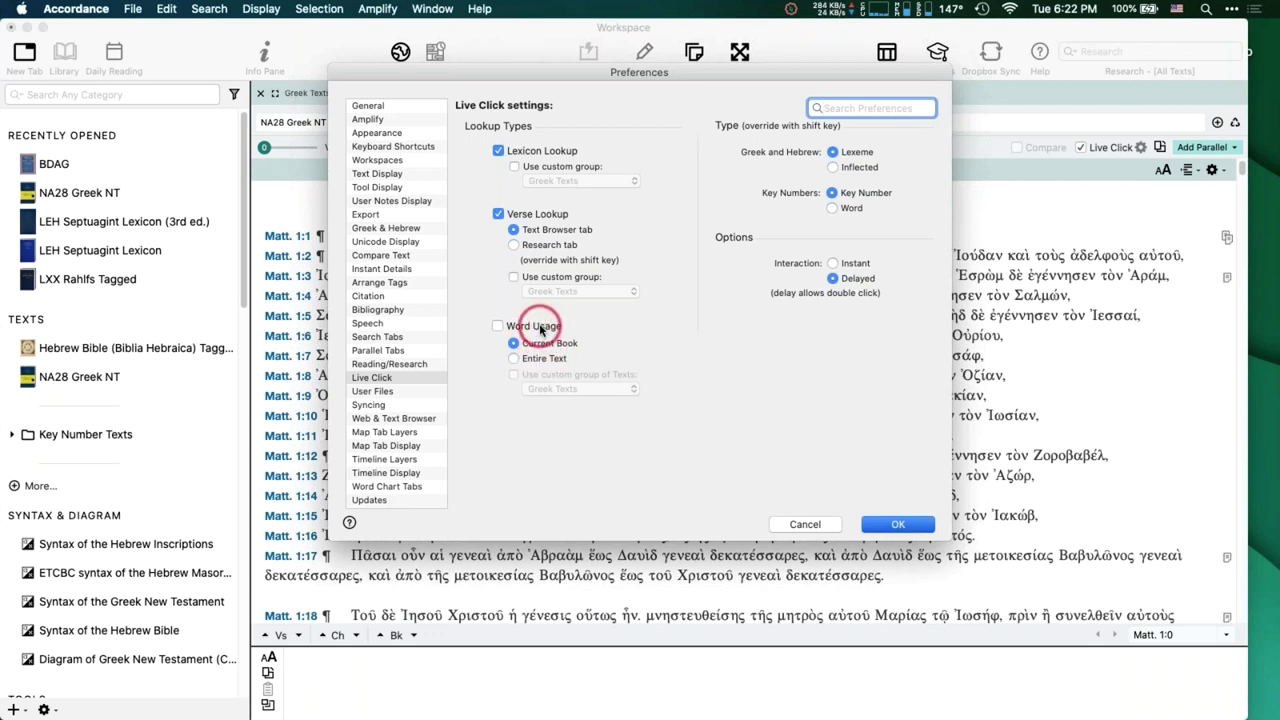
click(498, 214)
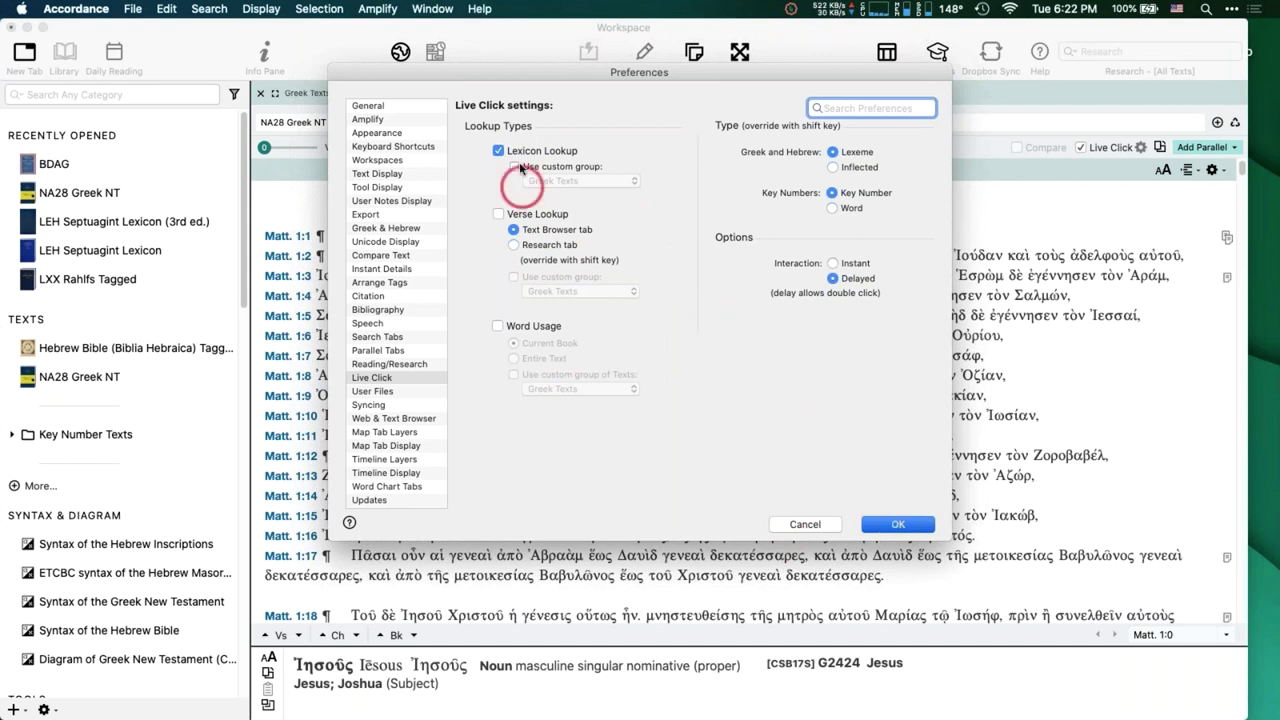
click(864, 267)
click(858, 281)
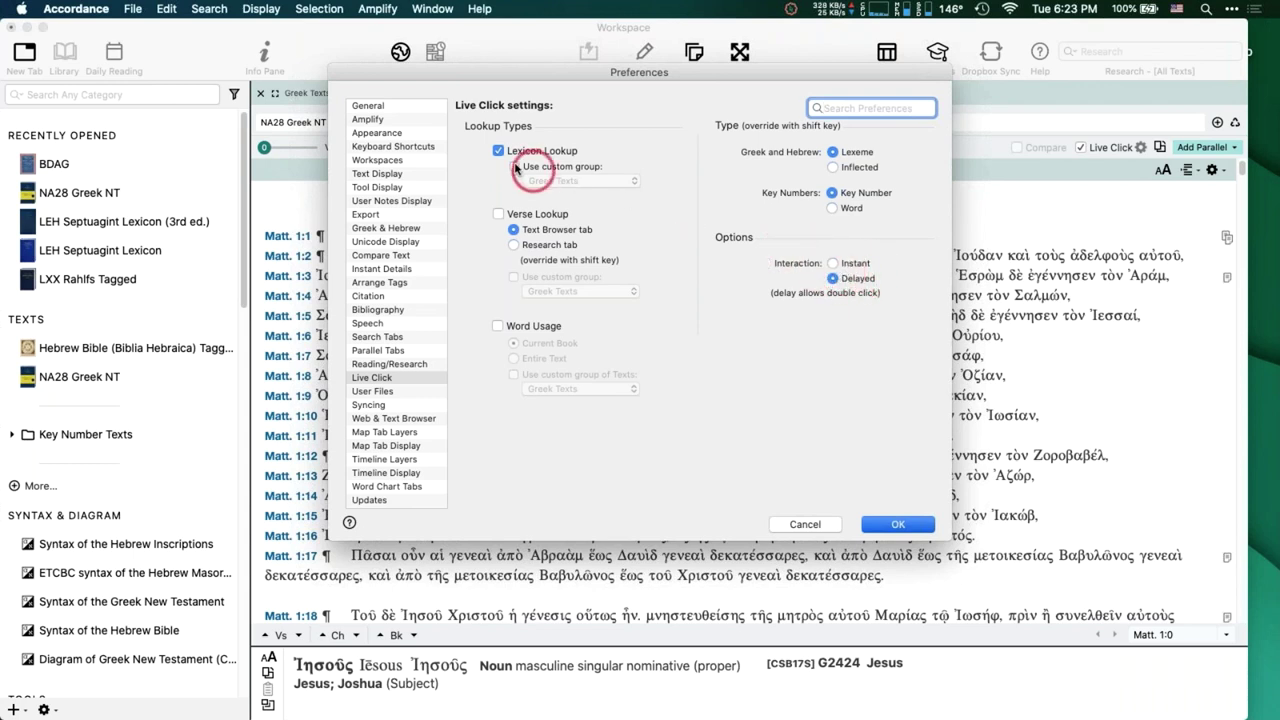
click(925, 523)
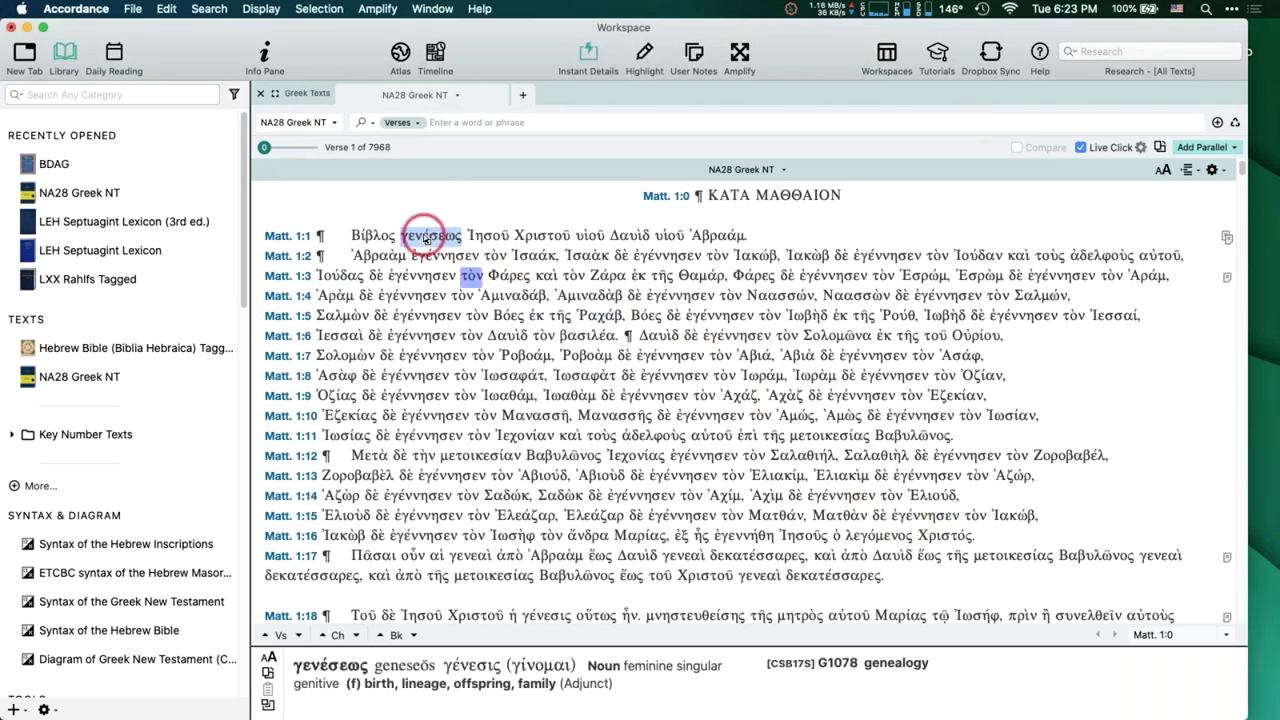
Look up γενέσεως from Matthew 1:1 with Live Click and read the CBL Greek-English Dictionary entry.
click(425, 238)
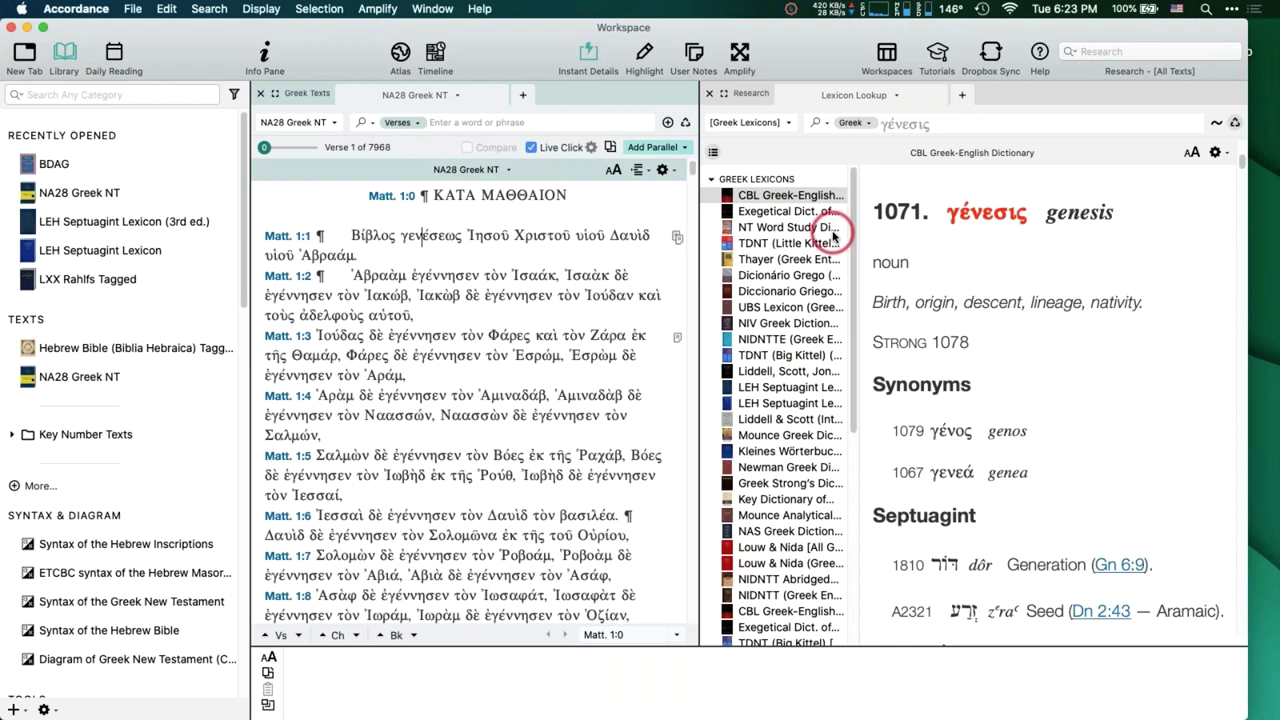
scroll(922, 255, down, 8)
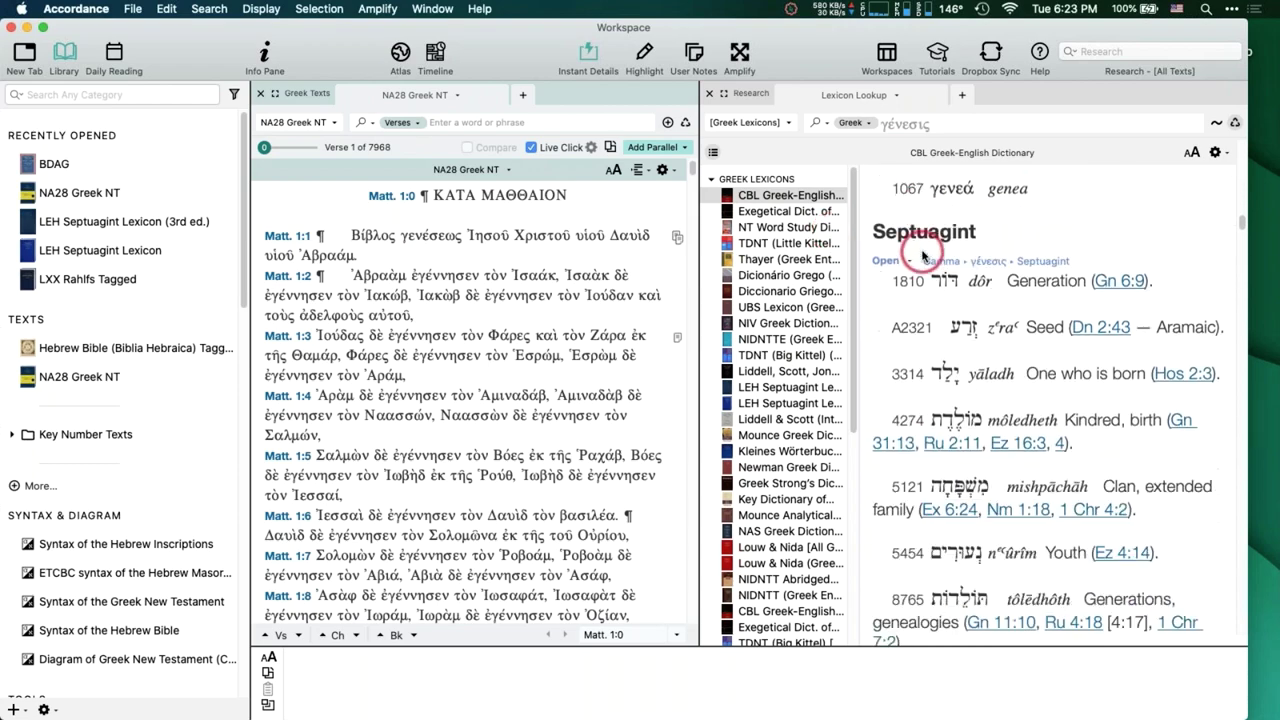
scroll(920, 283, down, 15)
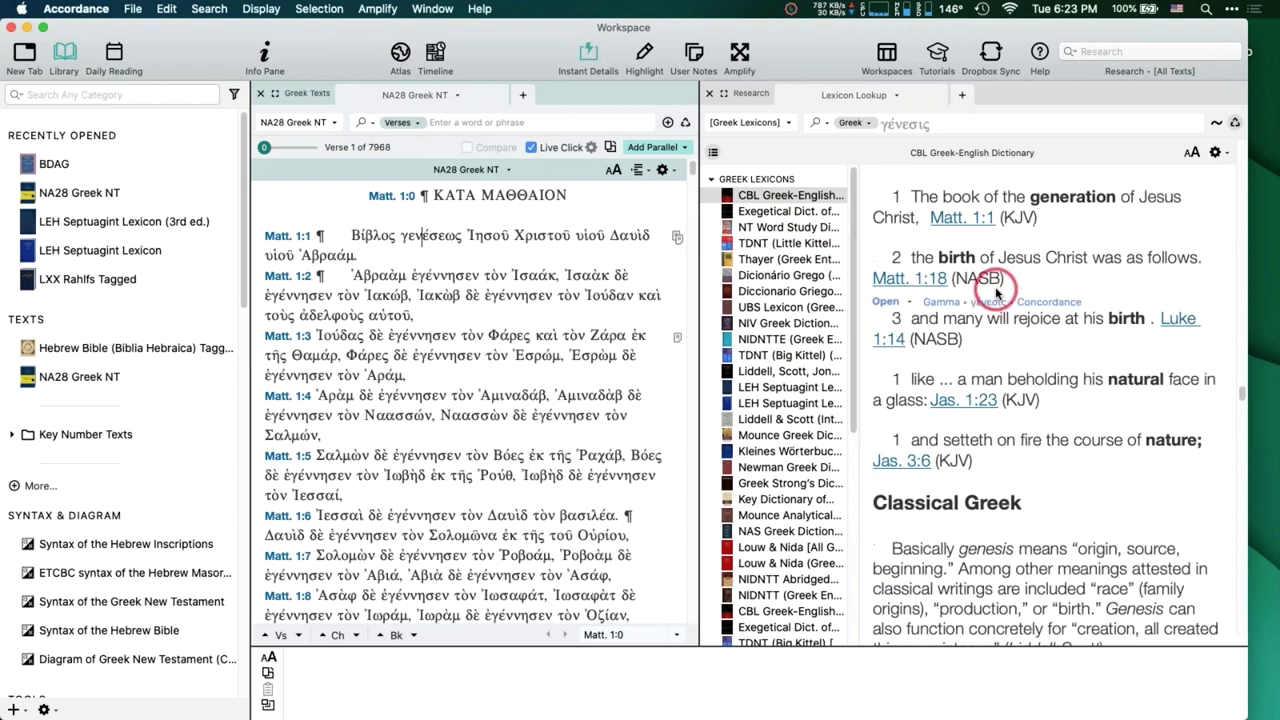
Read the γένεσις entry from Thayer in the Lexicon Lookup results.
click(795, 259)
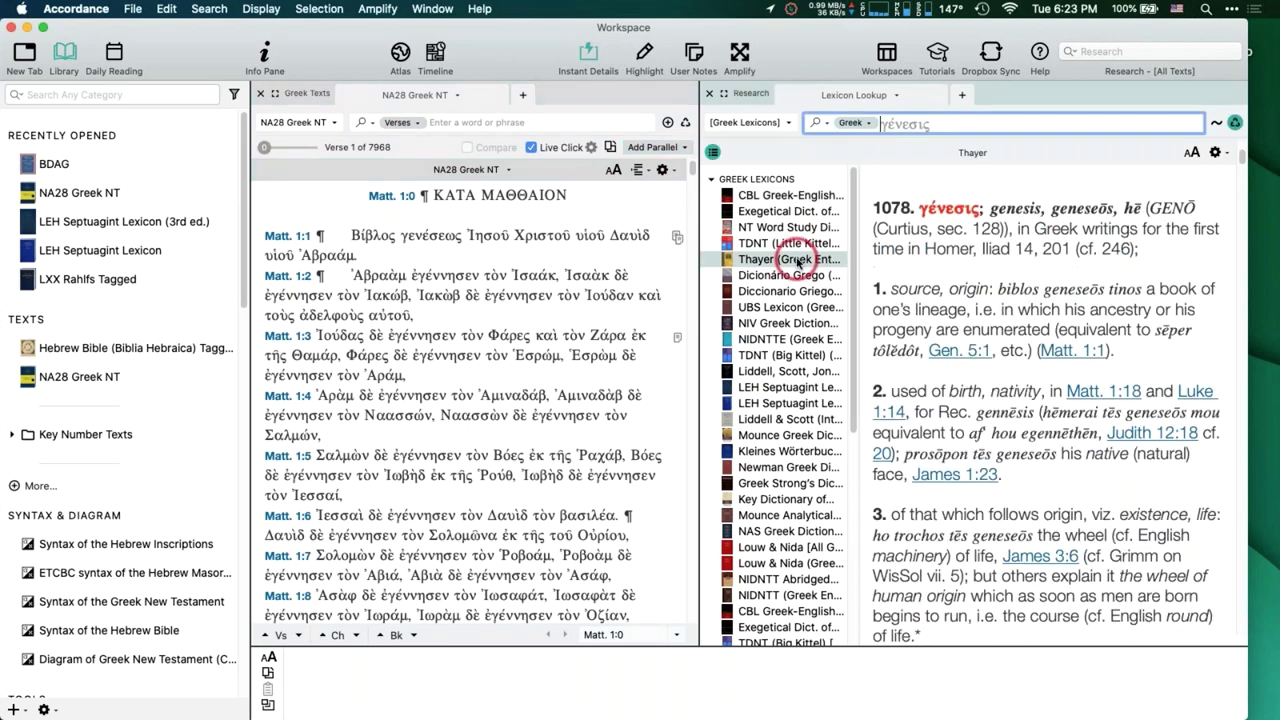
scroll(925, 290, down, 3)
scroll(940, 292, down, 5)
scroll(940, 292, up, 8)
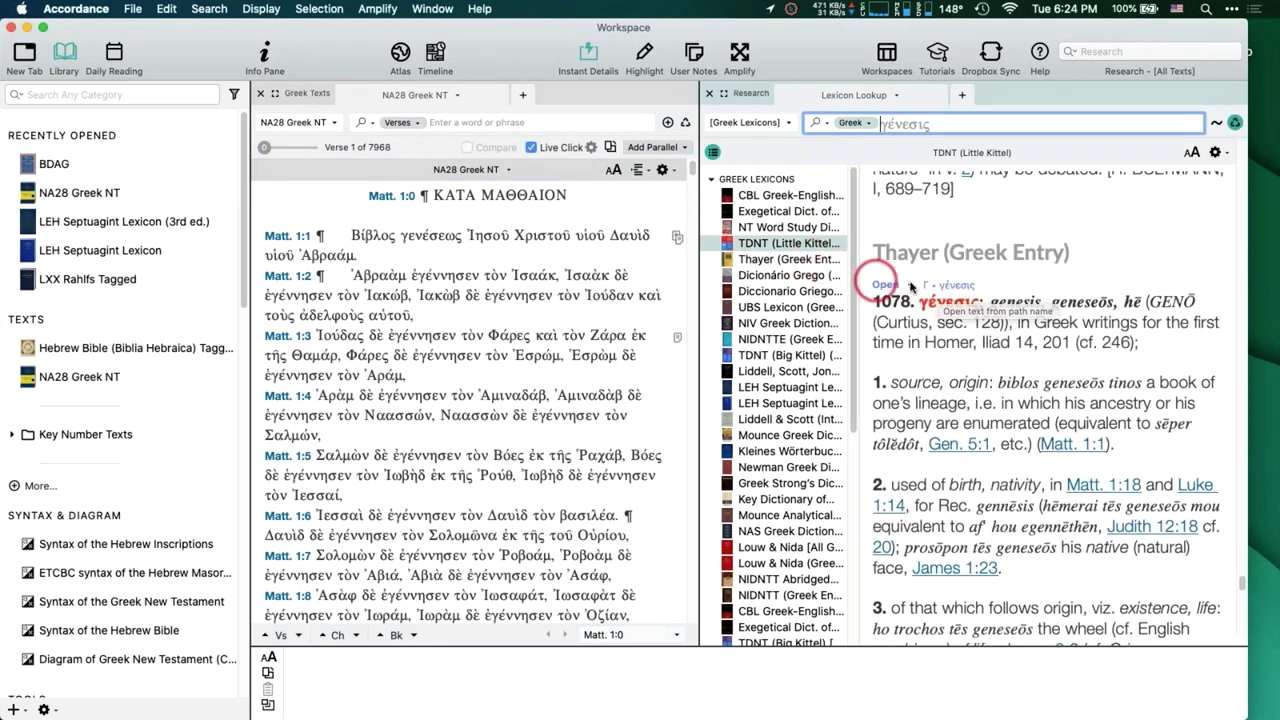
Open Thayer's γένεσις entry in its own lexicon zone, read it, and close that zone.
scroll(913, 283, down, 1)
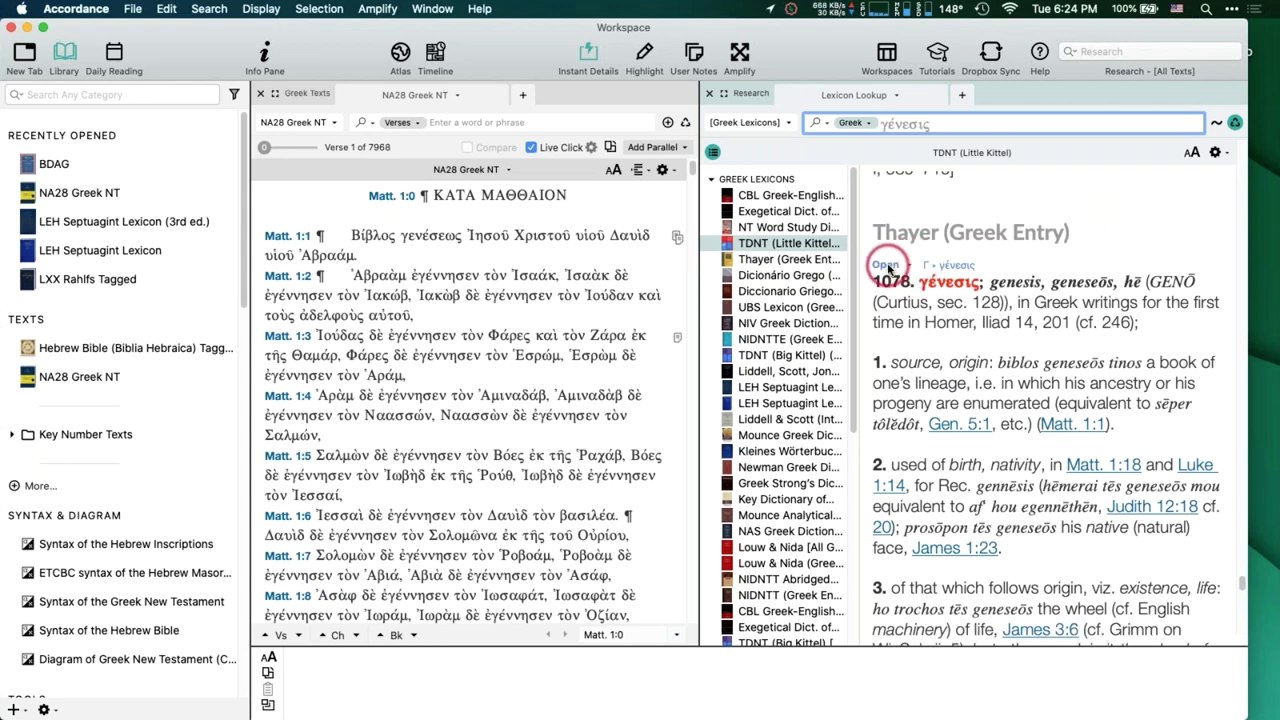
click(887, 266)
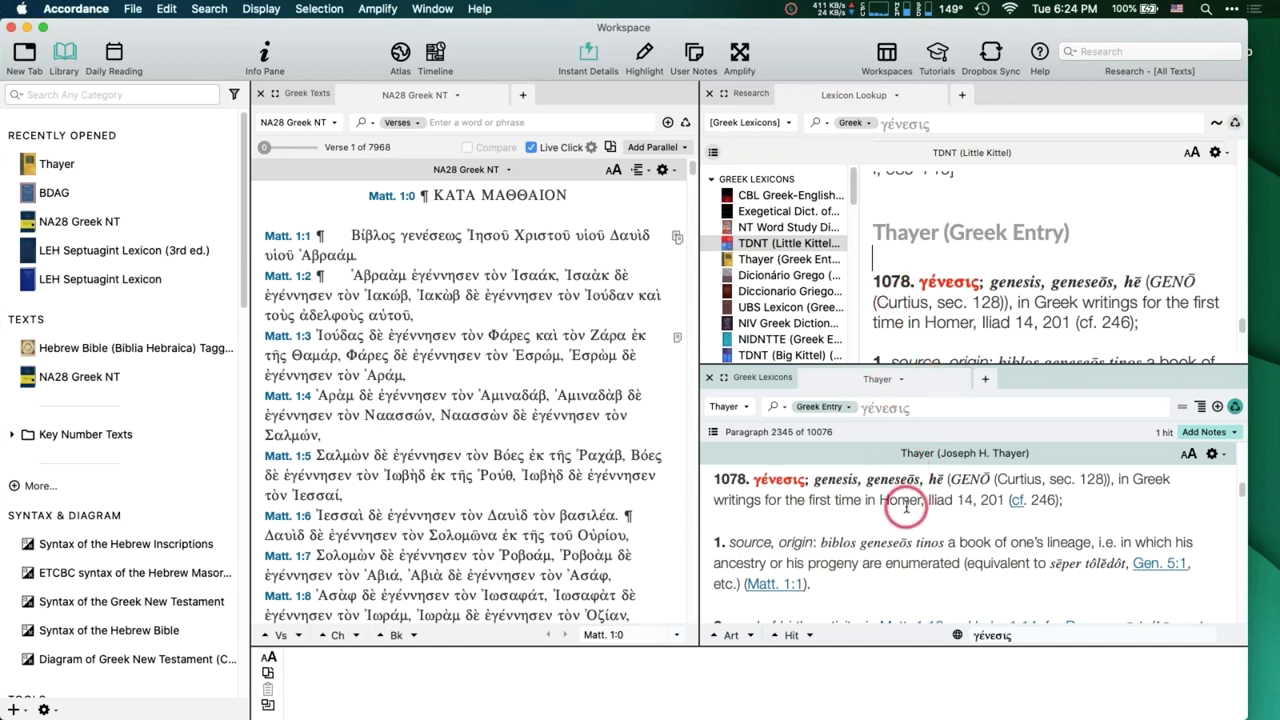
scroll(906, 507, down, 2)
scroll(906, 507, up, 2)
click(710, 378)
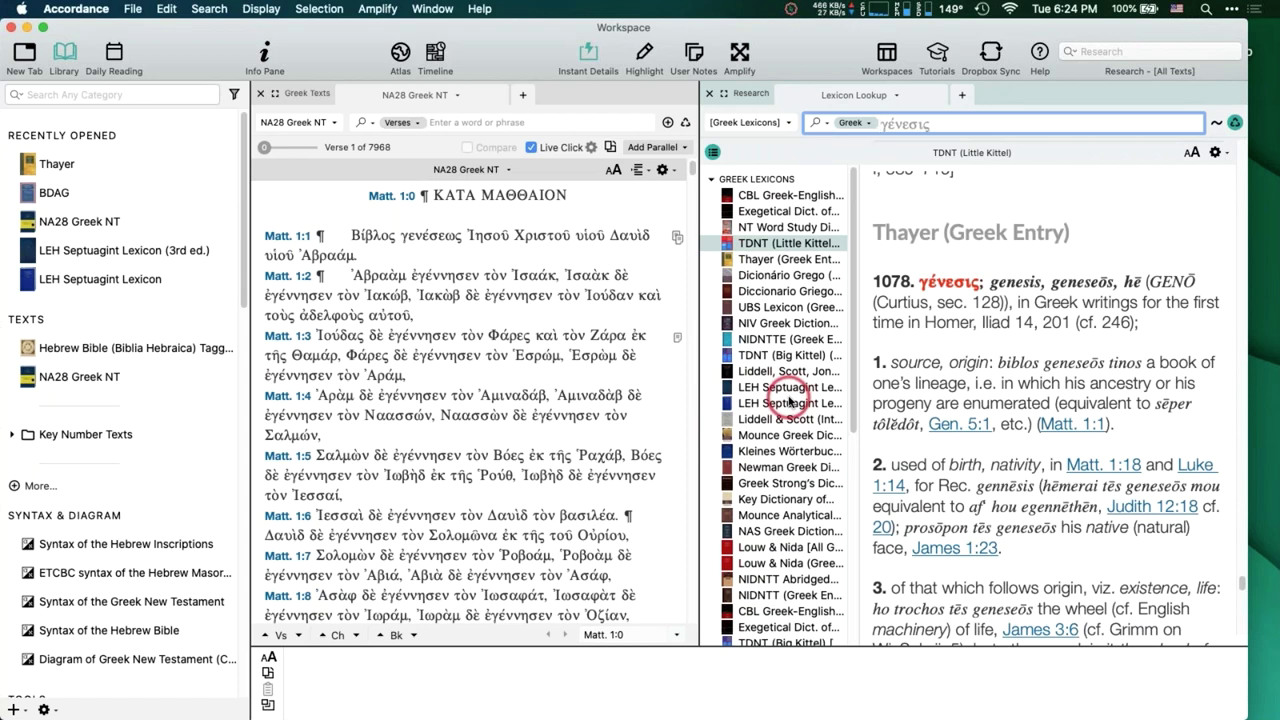
scroll(789, 401, down, 1)
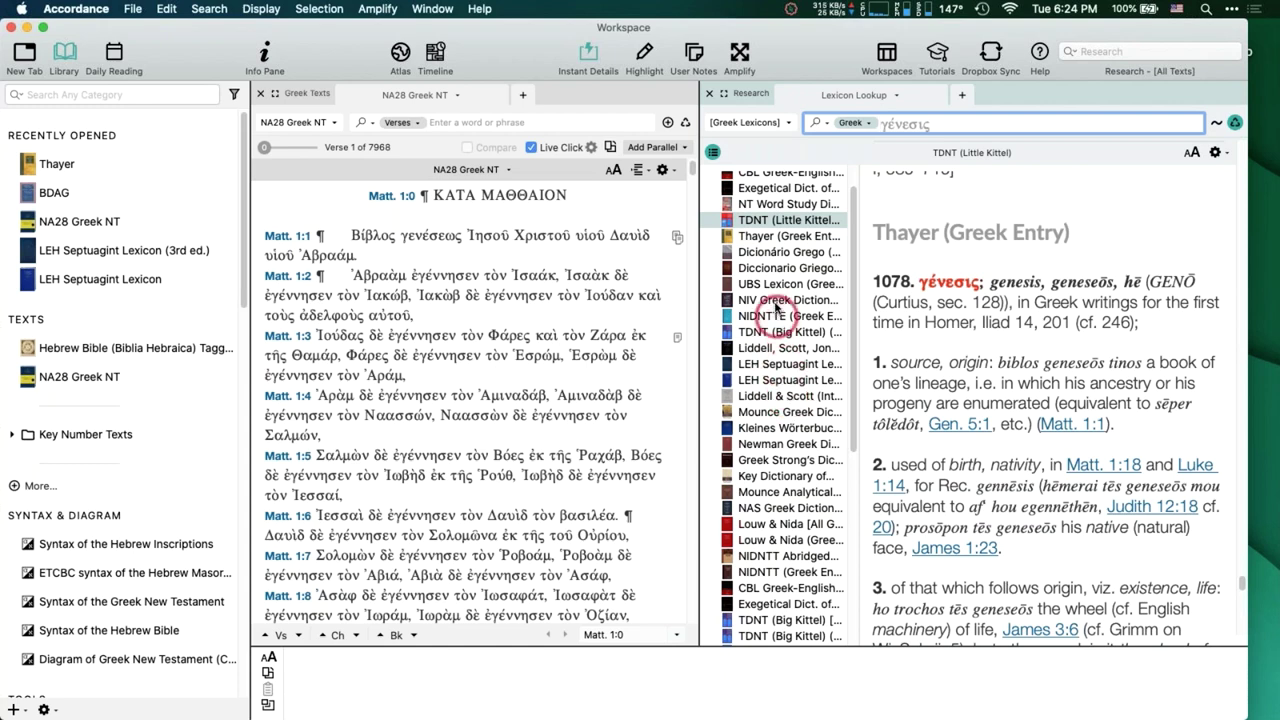
View the γένεσις entries in Dicionário Grego and Kleines Wörterbuch, look through the full lexicon list, and close the lookup zone.
click(798, 252)
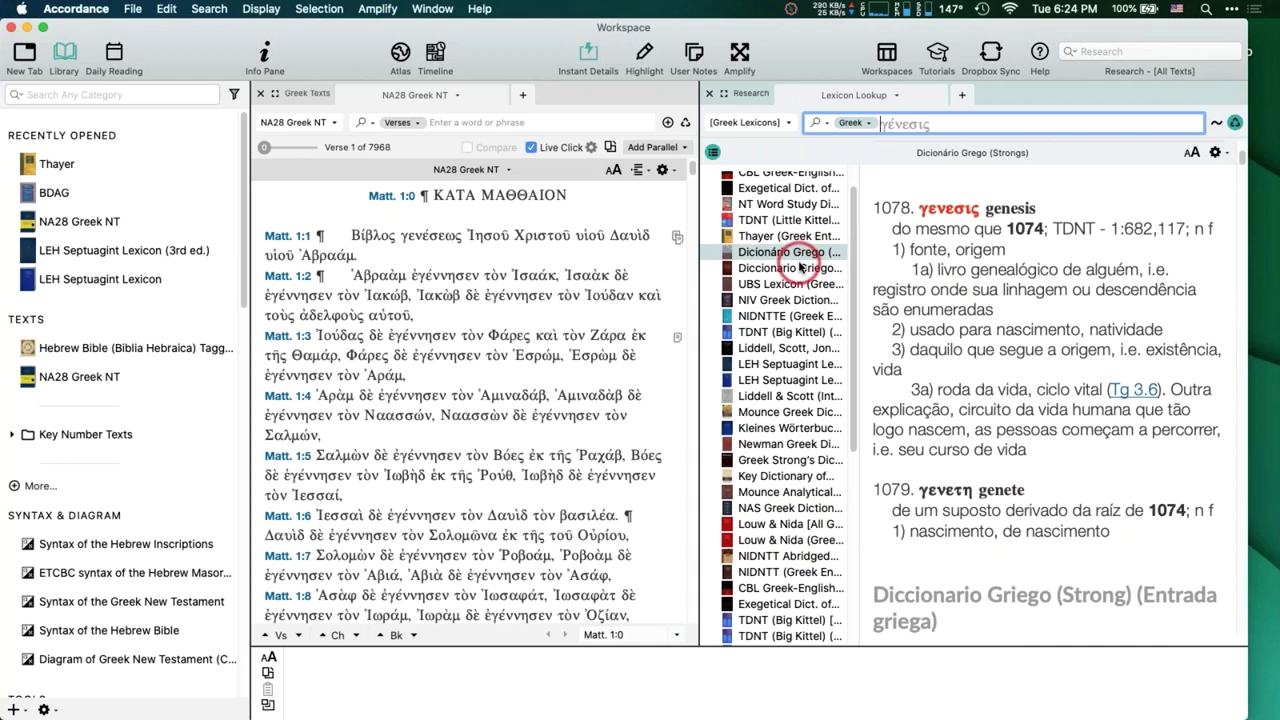
scroll(795, 260, down, 2)
click(775, 381)
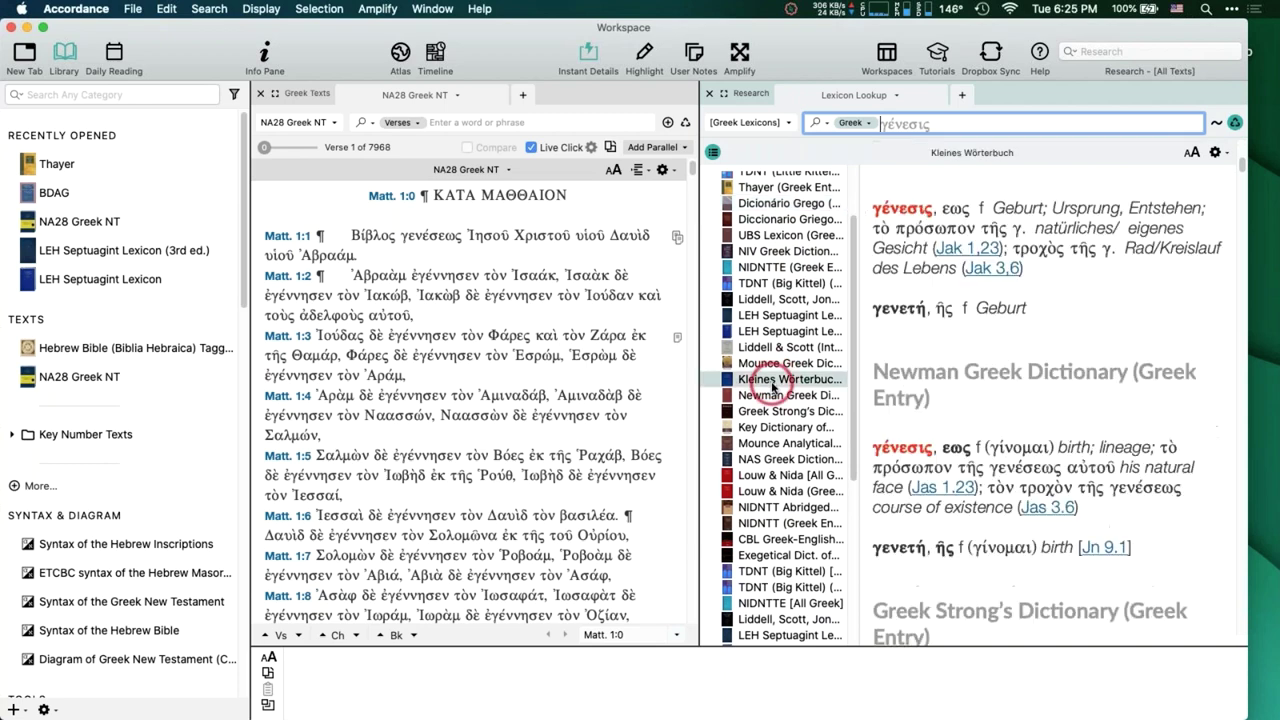
scroll(772, 386, down, 5)
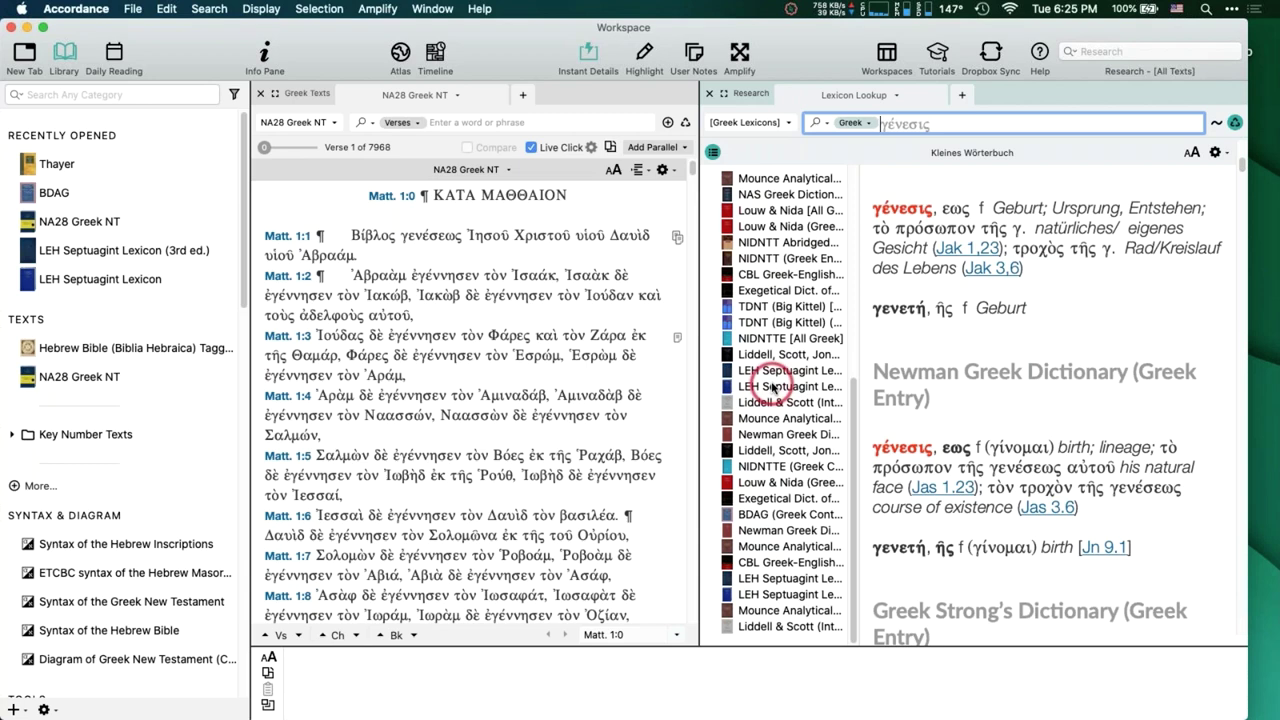
scroll(772, 386, up, 6)
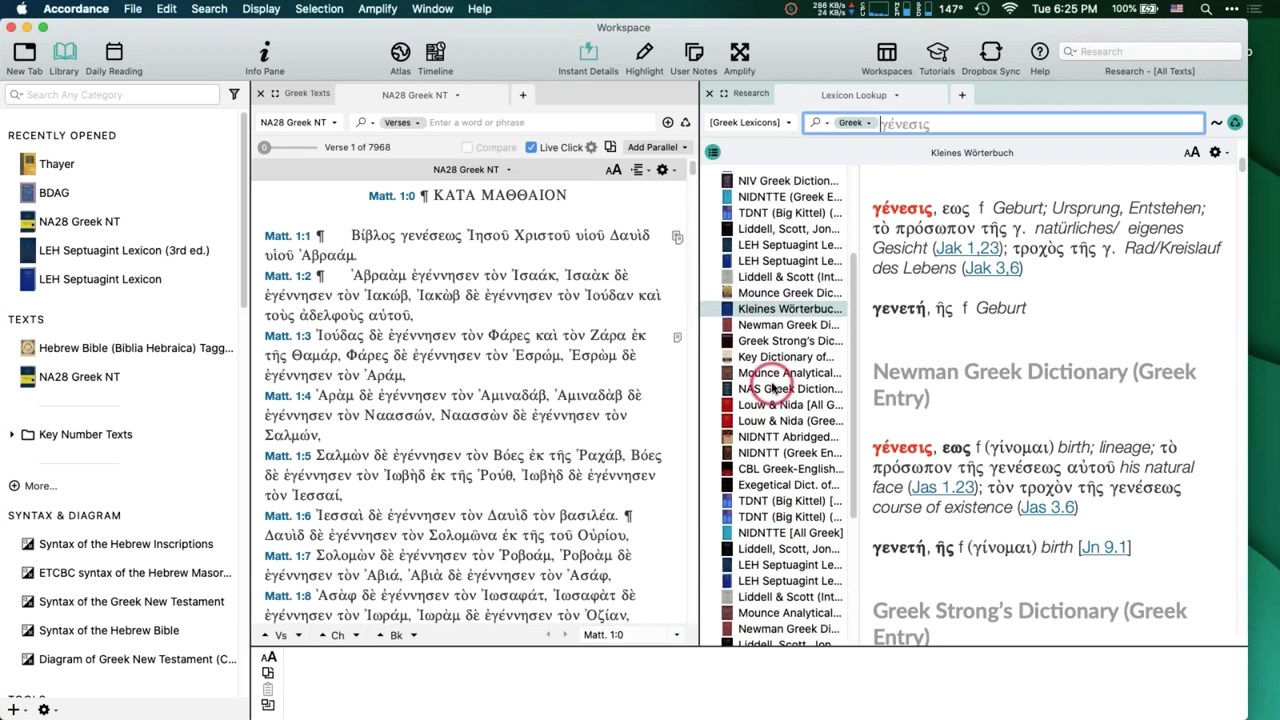
scroll(772, 386, up, 5)
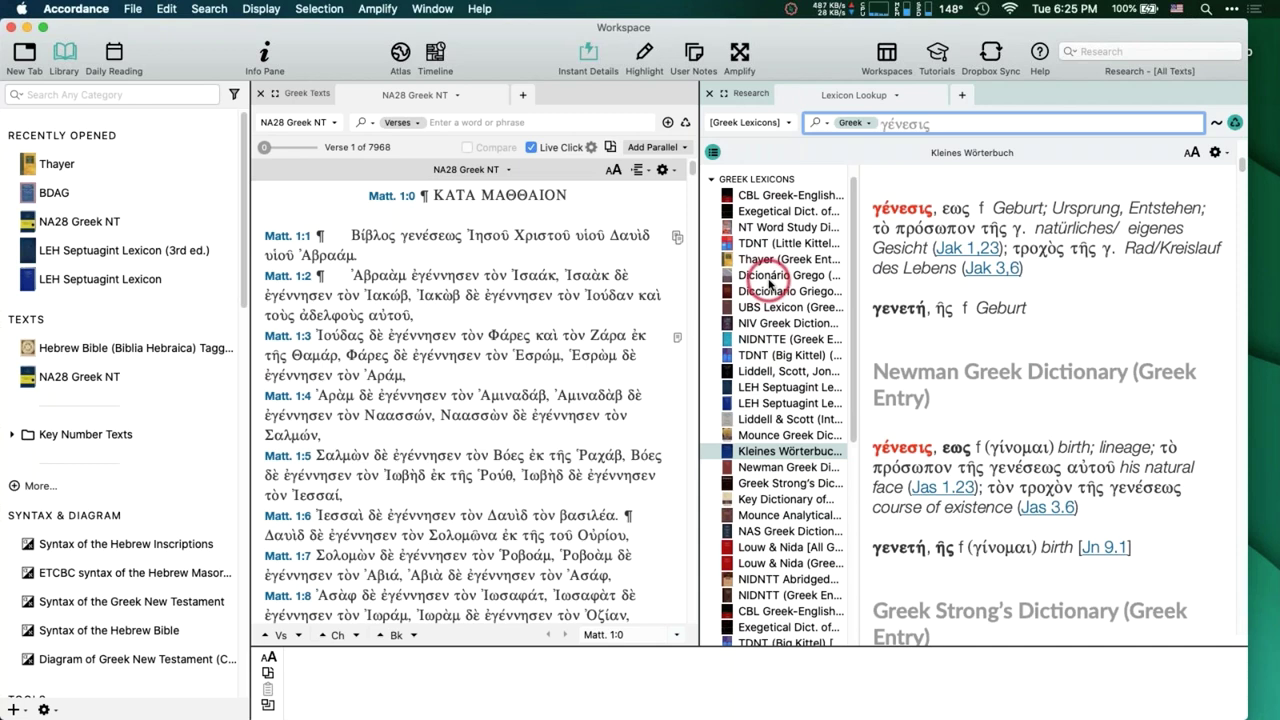
click(709, 94)
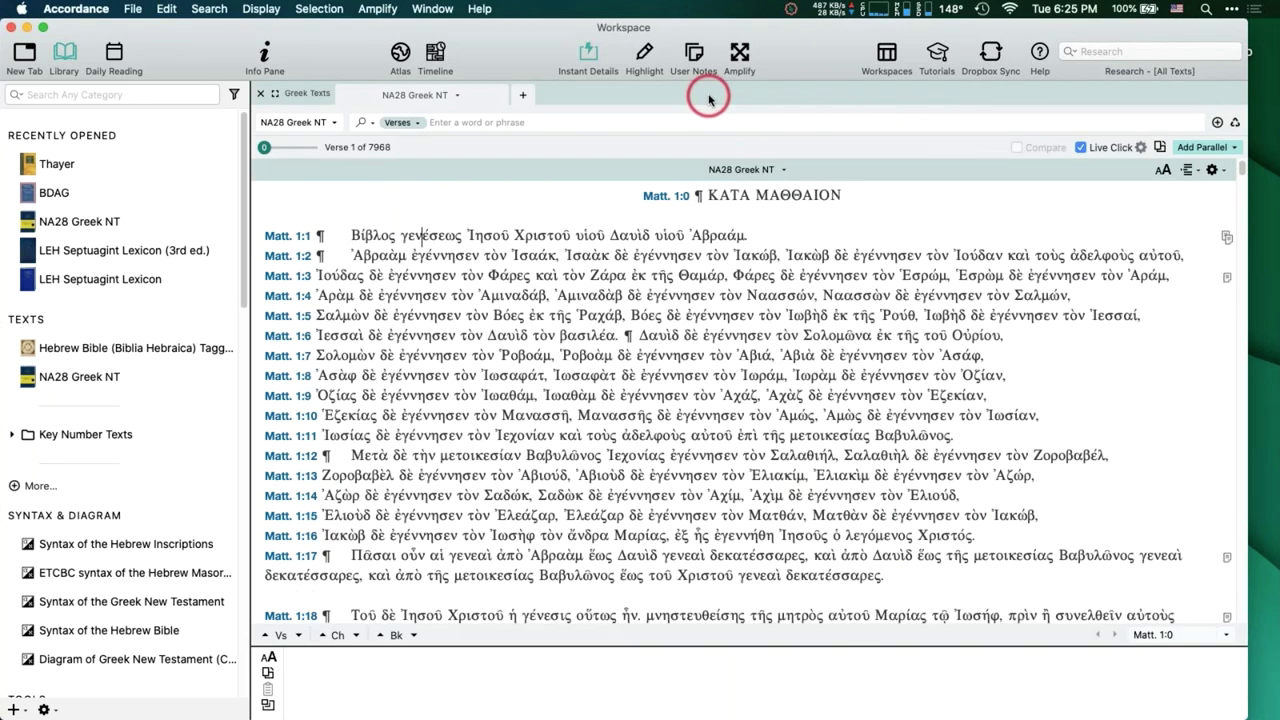
Expand the Greek Lexicons folder under Tools in the library to list the individual lexicons.
double_click(340, 276)
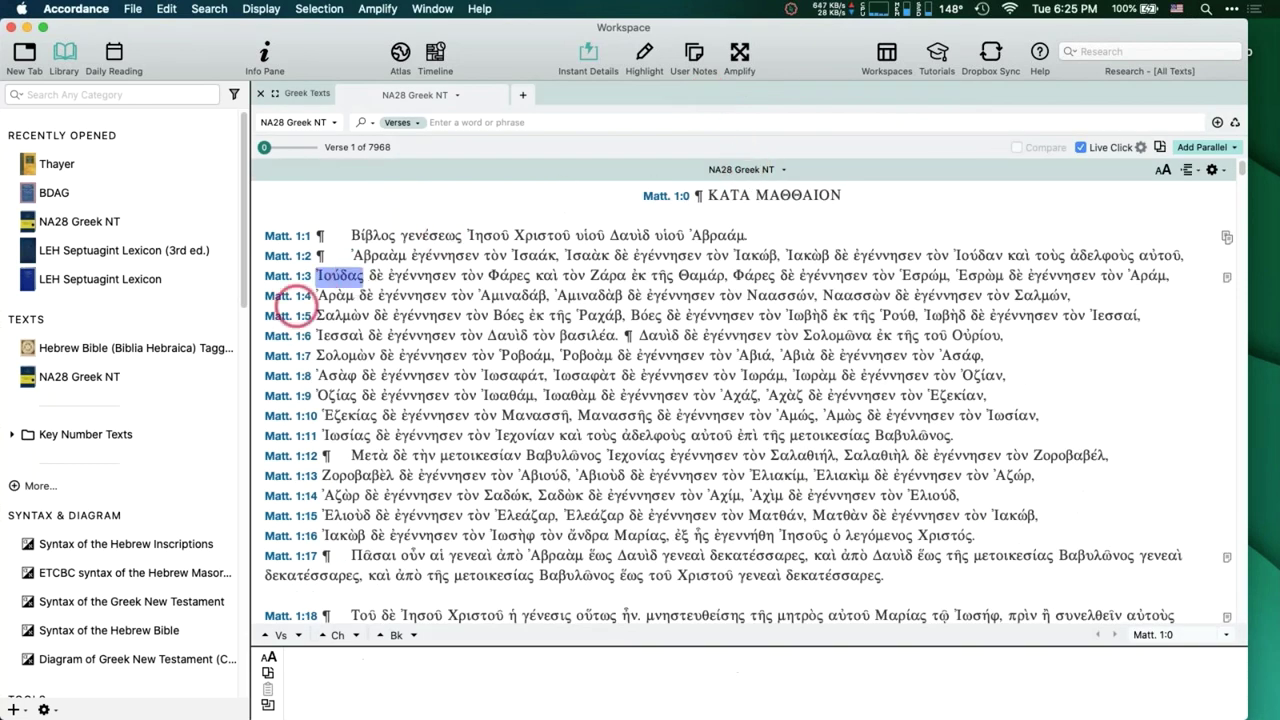
scroll(137, 420, down, 10)
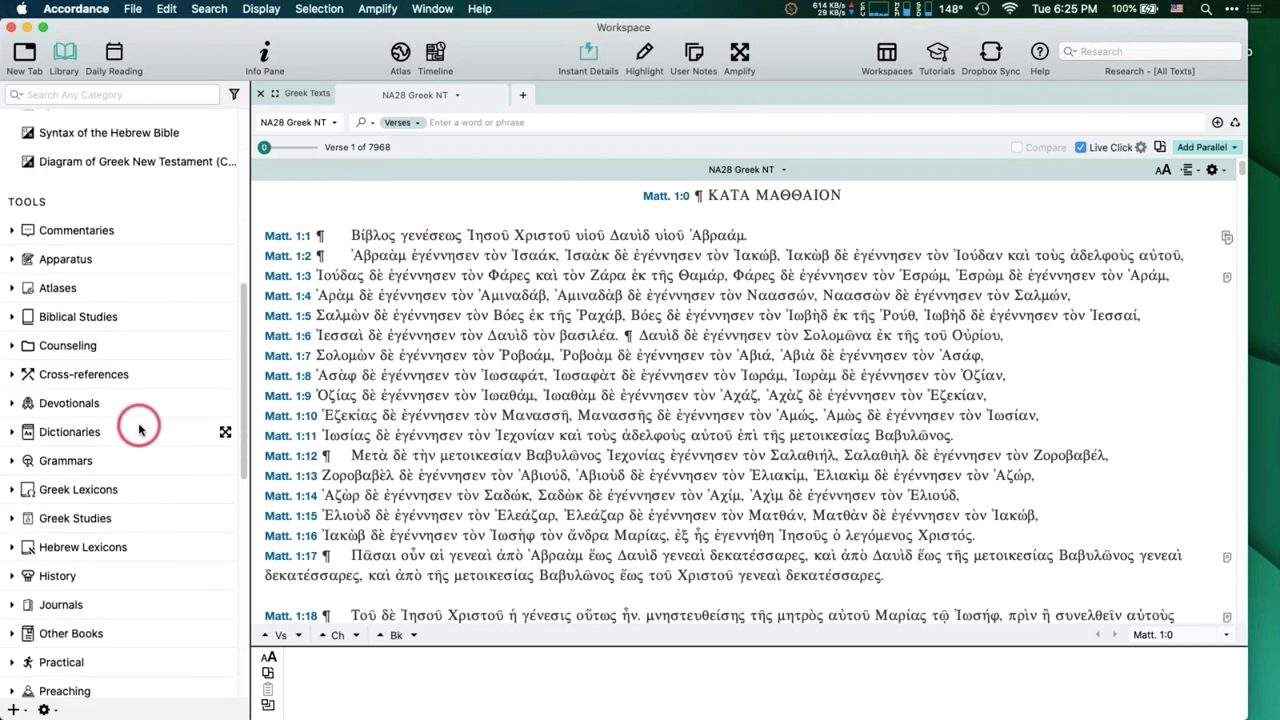
scroll(139, 429, down, 2)
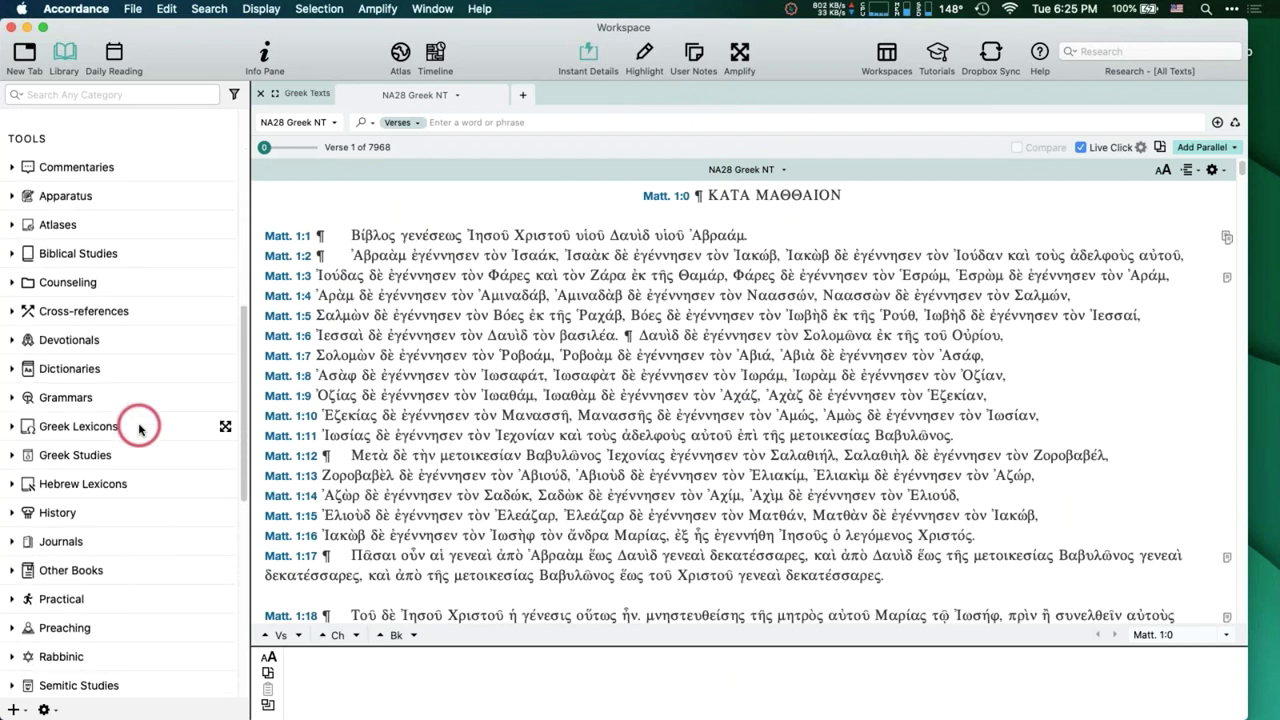
scroll(120, 430, down, 3)
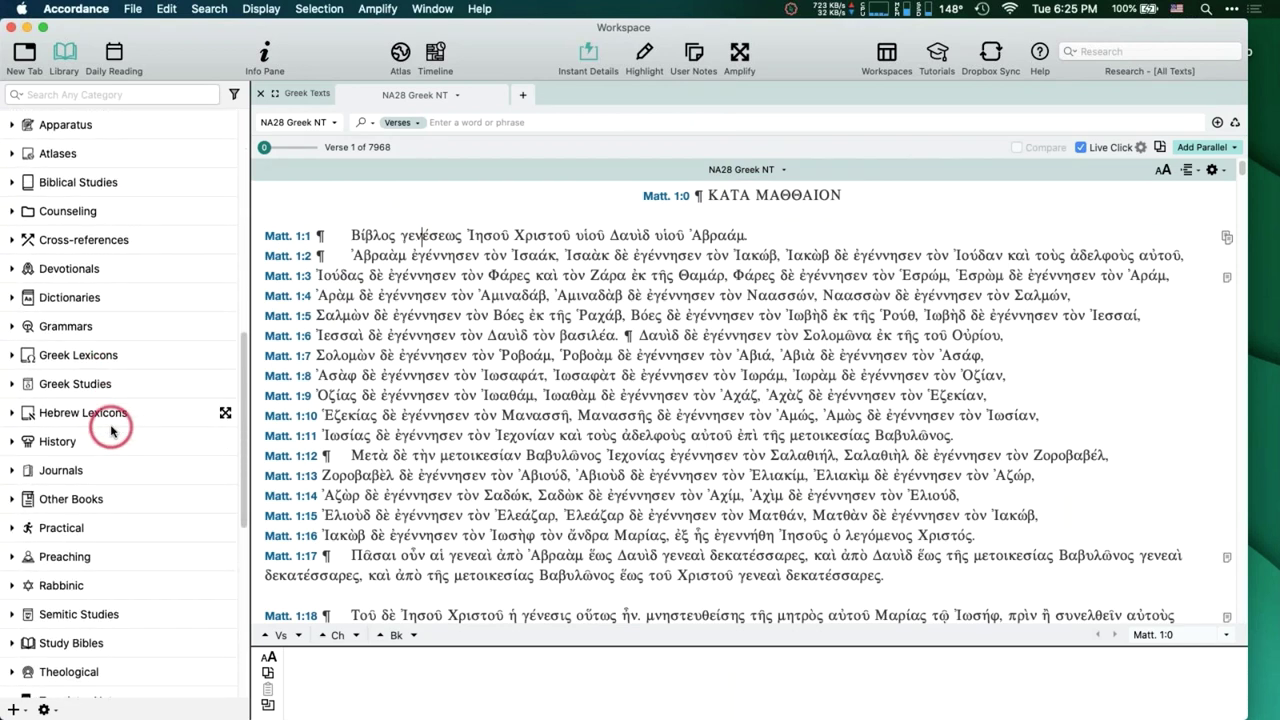
click(13, 355)
scroll(81, 372, down, 8)
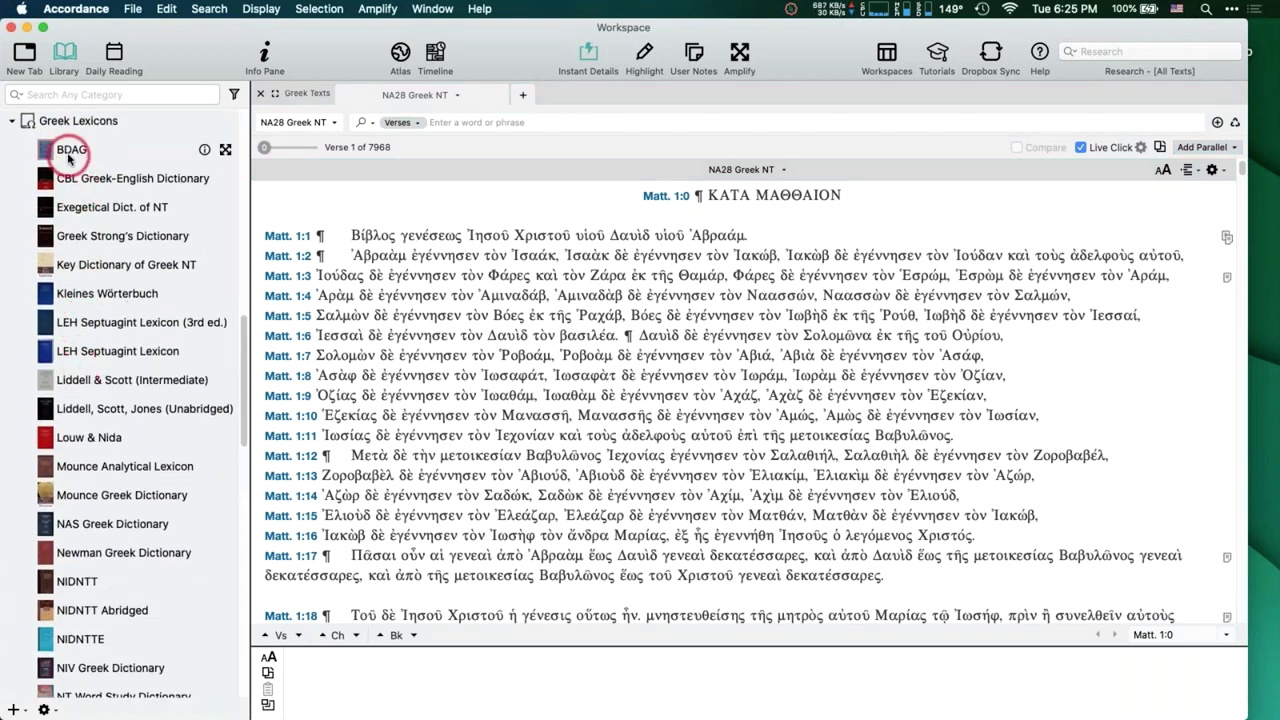
Create a new user group from BDAG, CBL Greek-English Dictionary, Exegetical Dict. of NT, Key Dictionary of Greek NT, Liddell & Scott (Intermediate) and Louw & Nida.
click(71, 155)
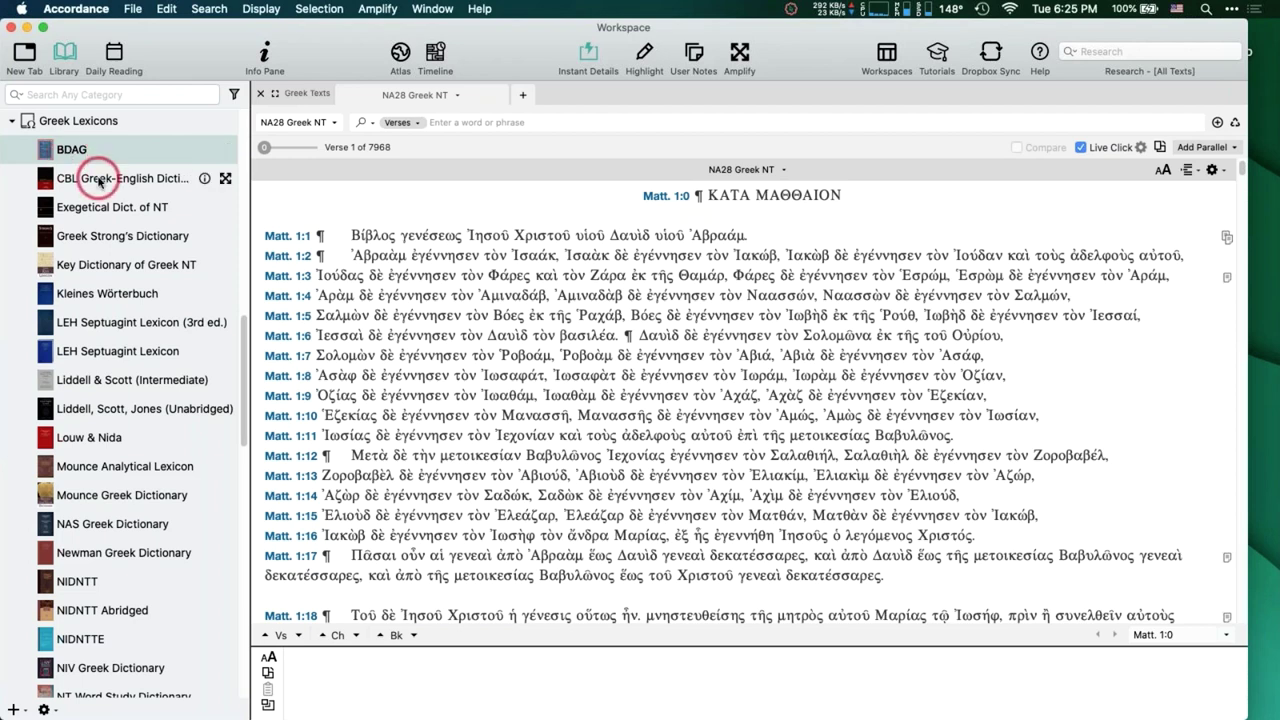
shift+click(100, 212)
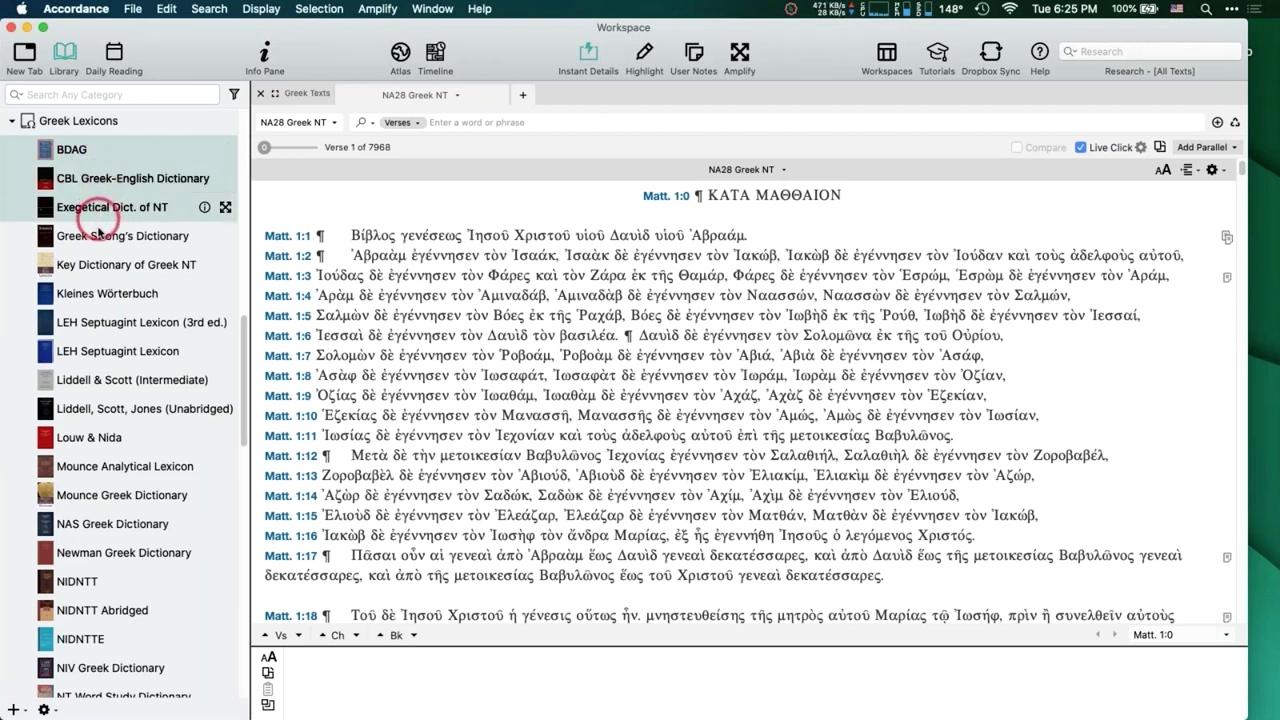
super+click(97, 268)
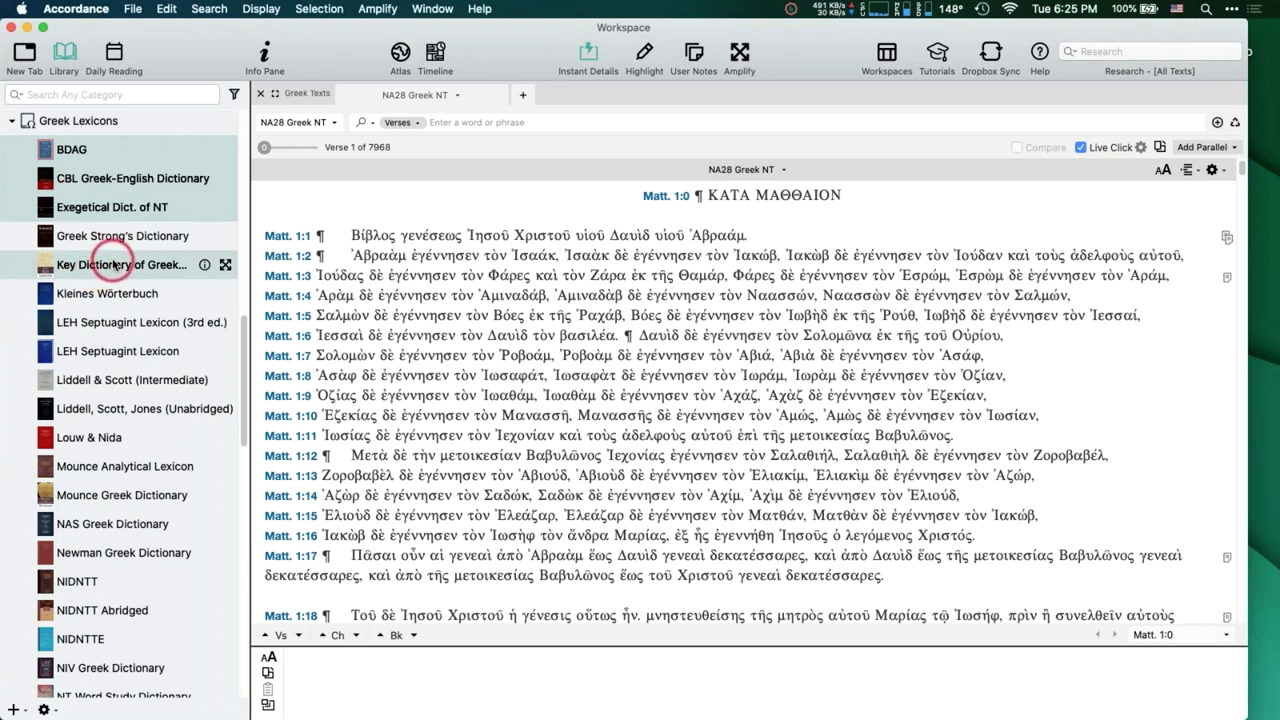
super+click(103, 381)
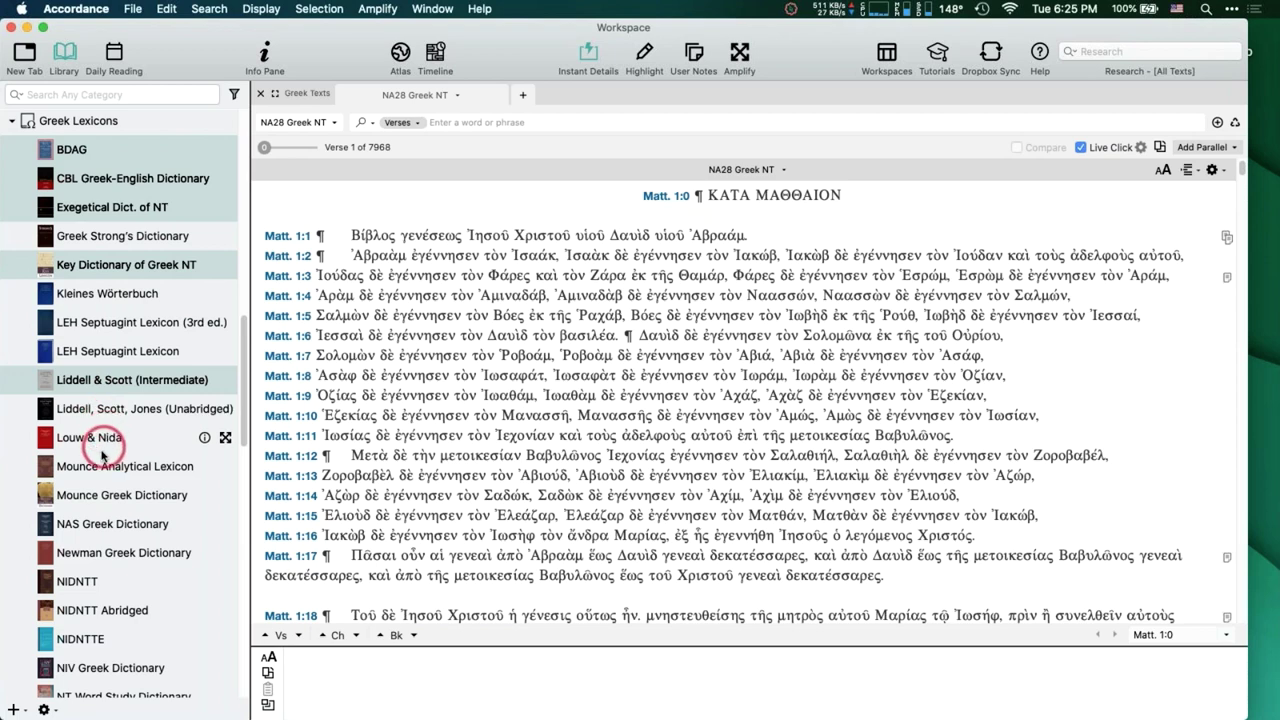
super+click(98, 440)
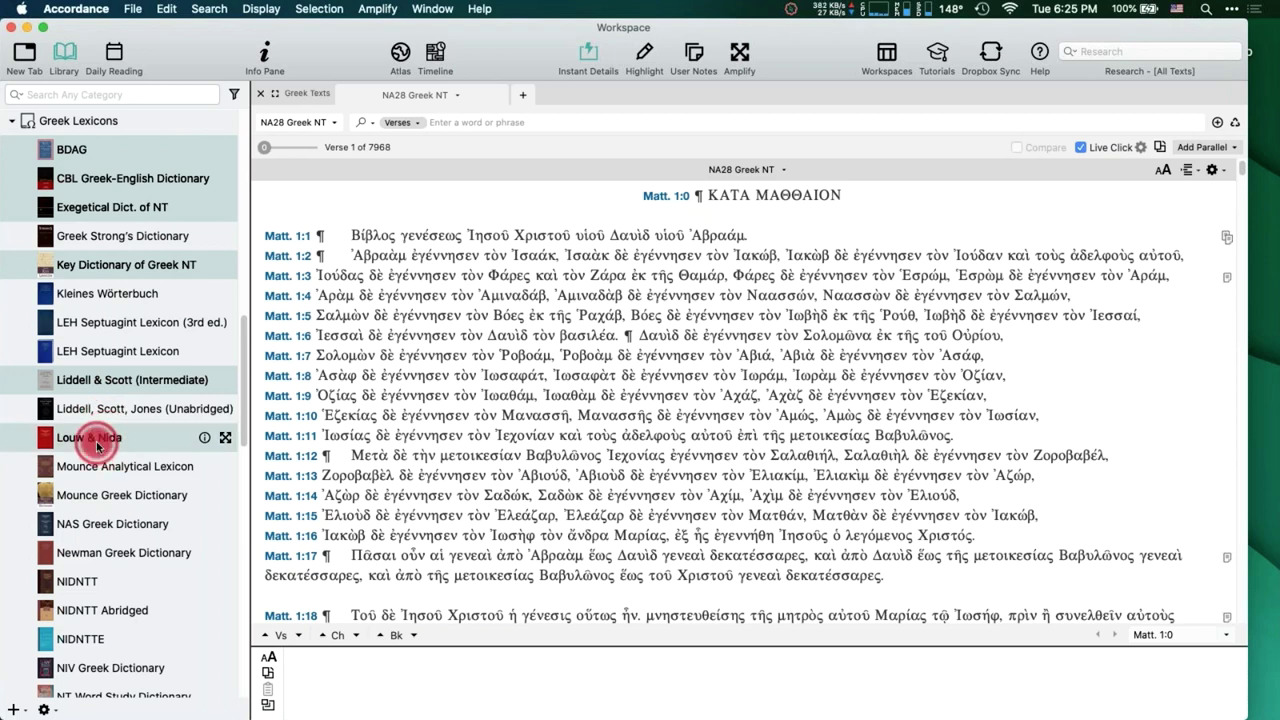
right_click(126, 155)
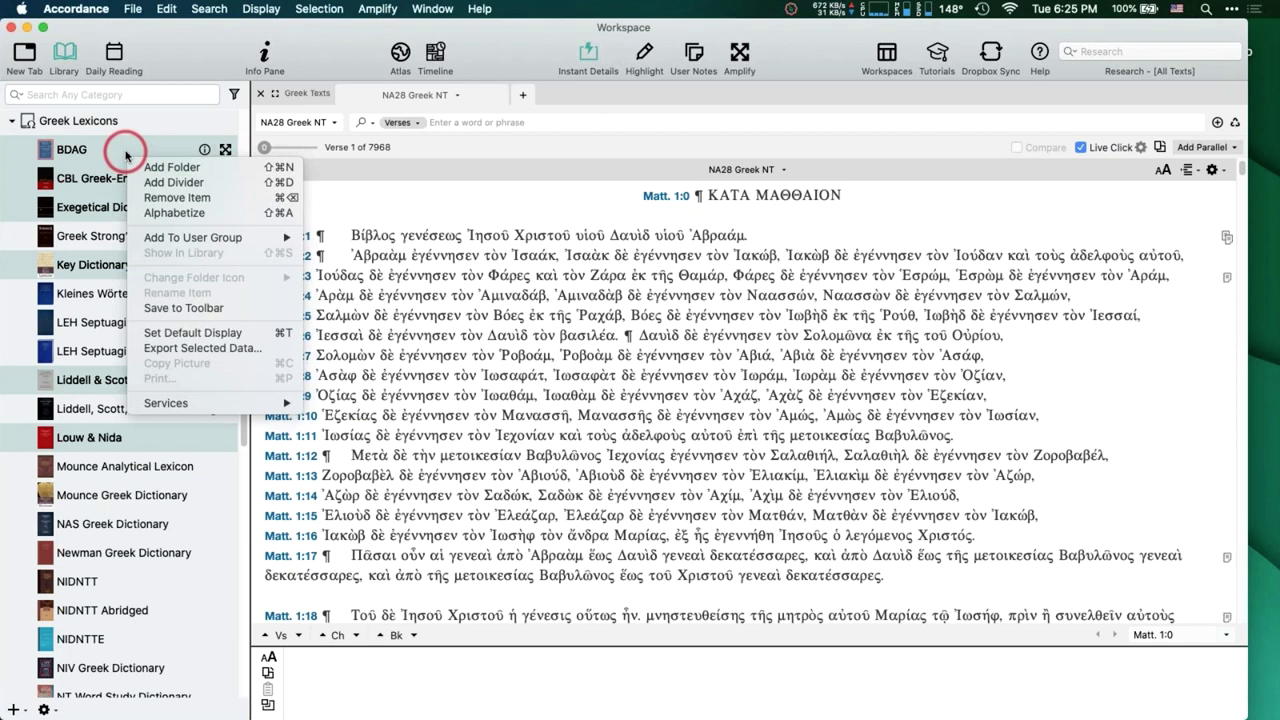
mouse_move(189, 240)
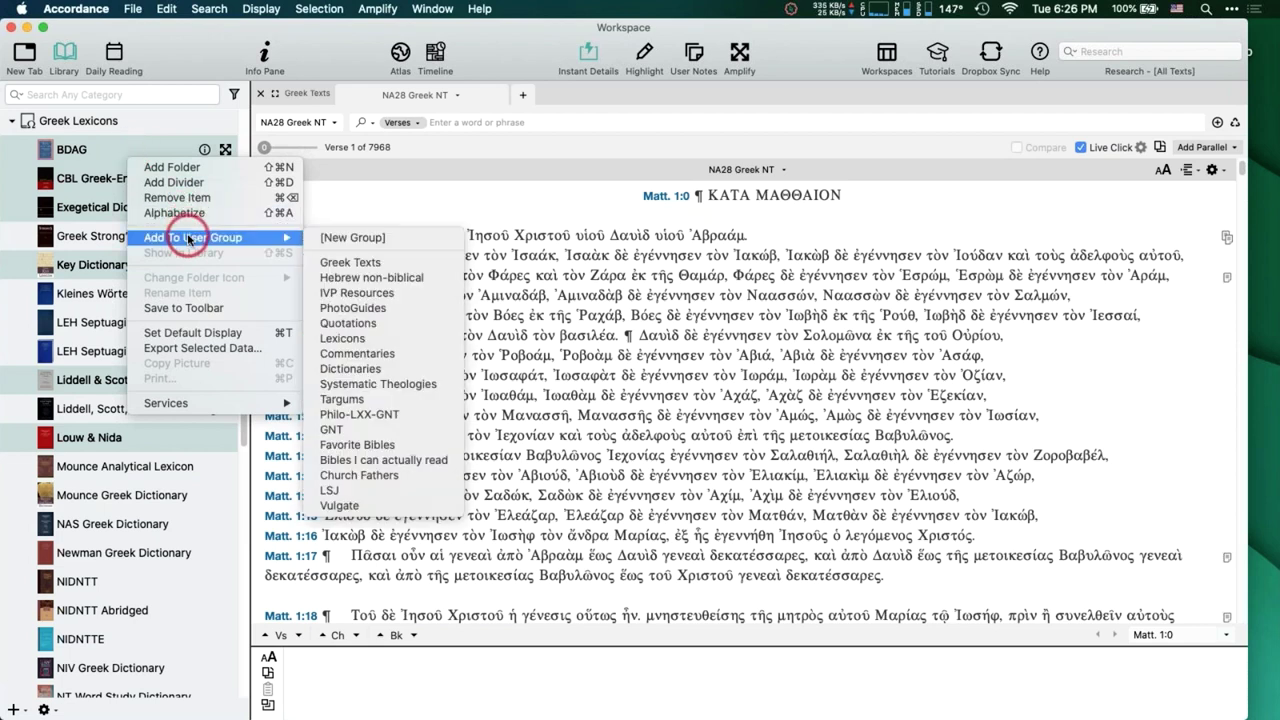
click(348, 240)
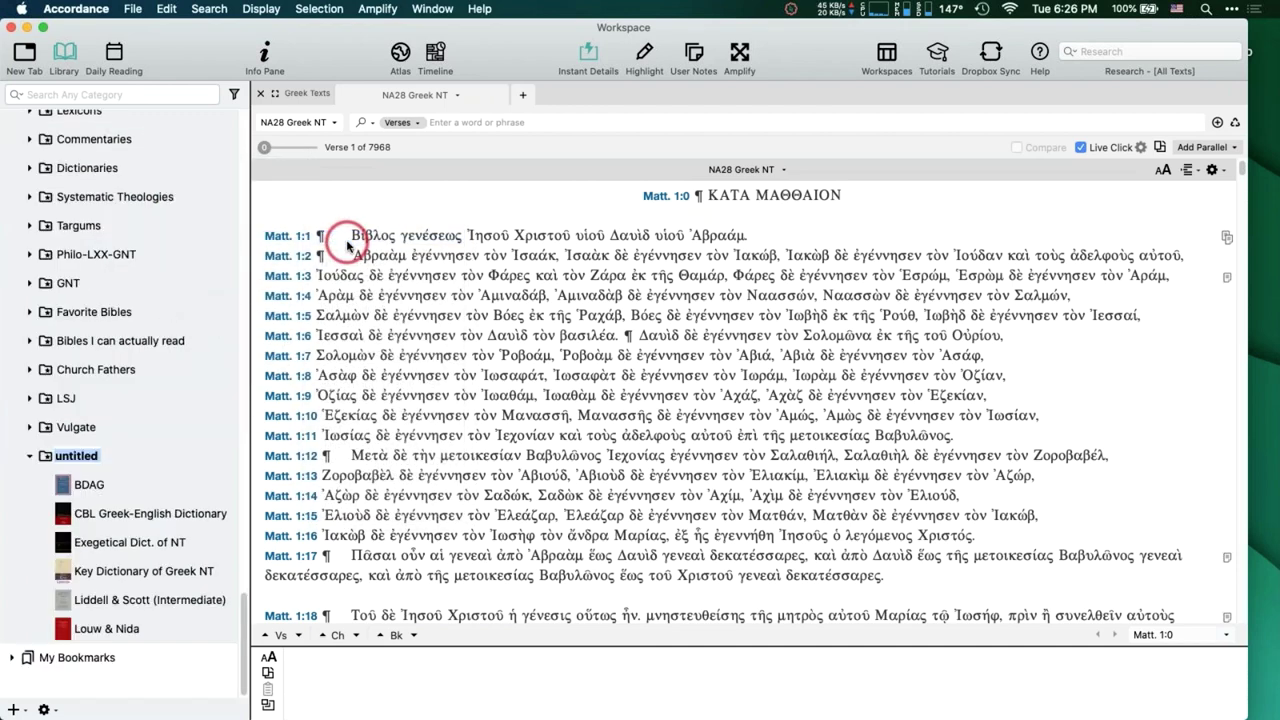
Name the new user group Greek Lexicons and check its place and contents under My Groups.
click(197, 461)
text(Greek Lexion)
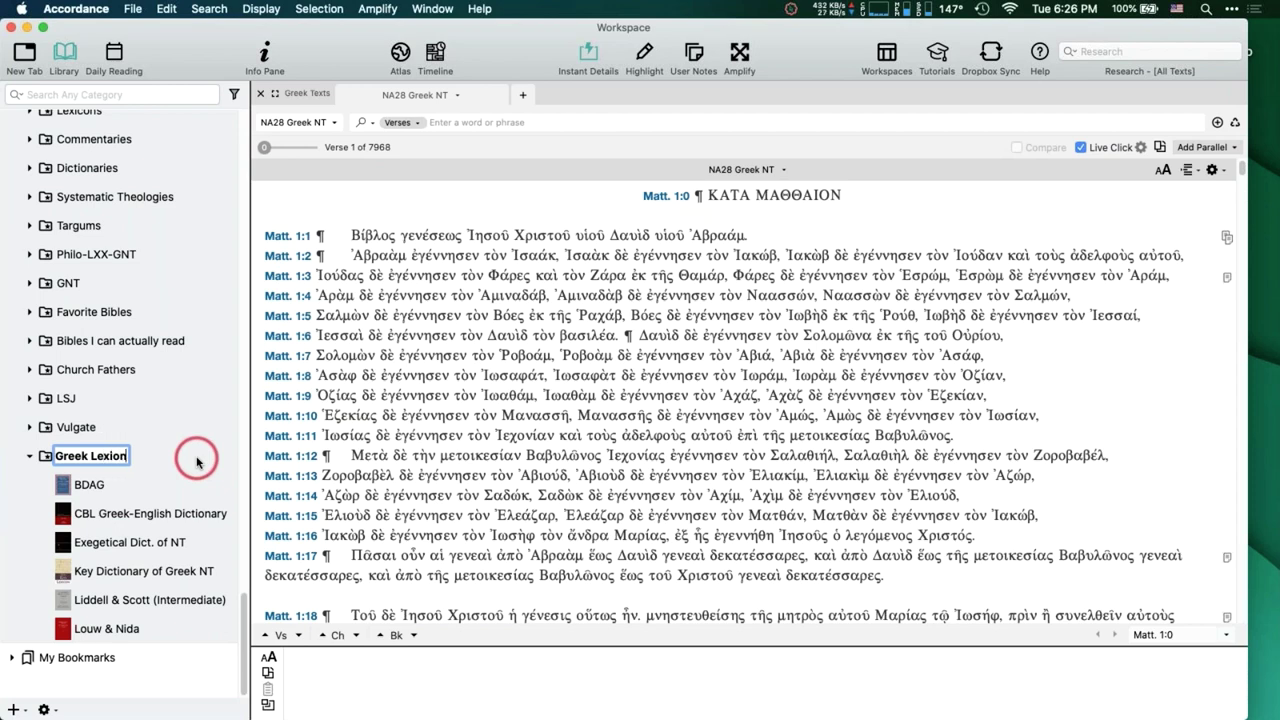
key(BackSpace)
key(BackSpace)
text(cons)
key(Return)
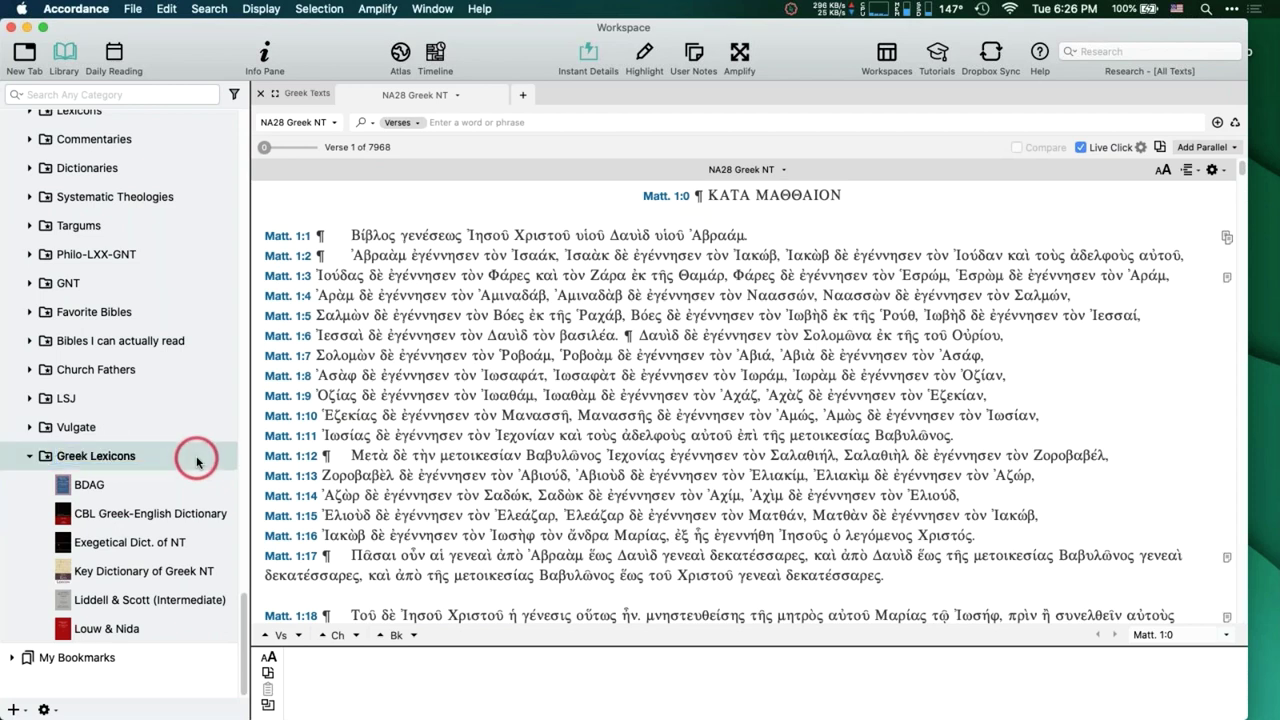
scroll(157, 420, up, 5)
scroll(157, 420, up, 2)
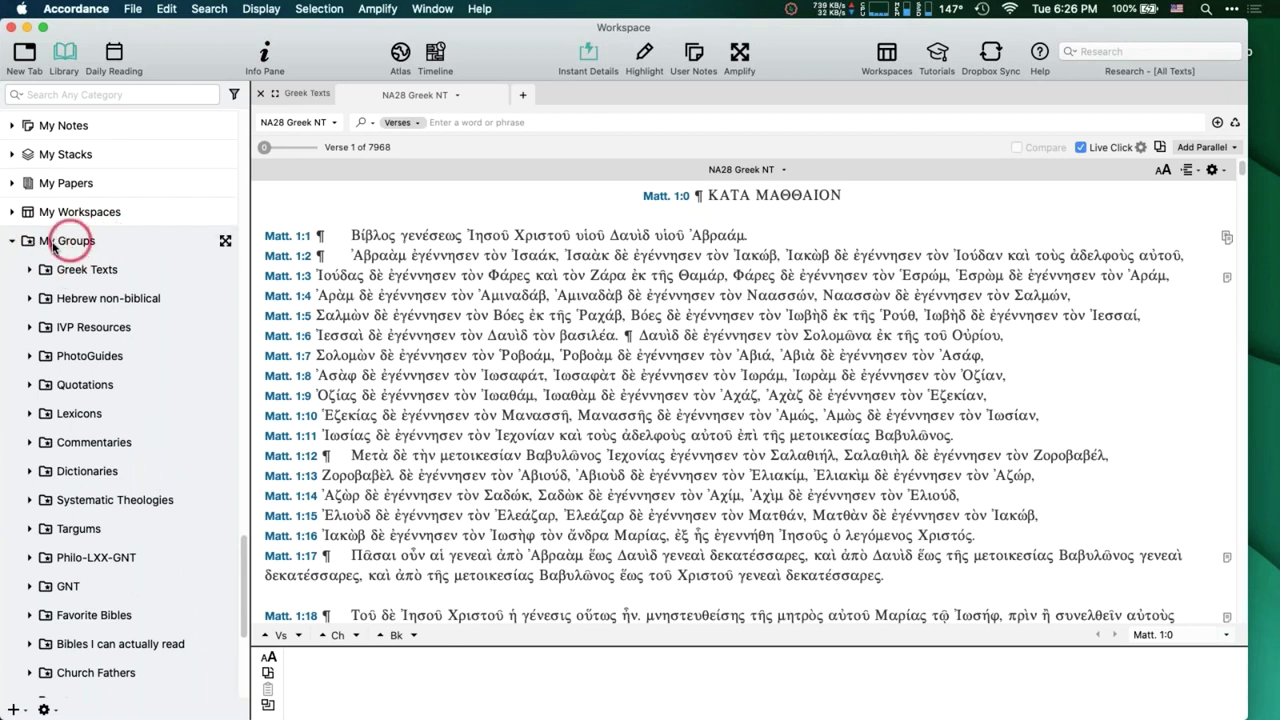
scroll(106, 343, down, 6)
key(Right)
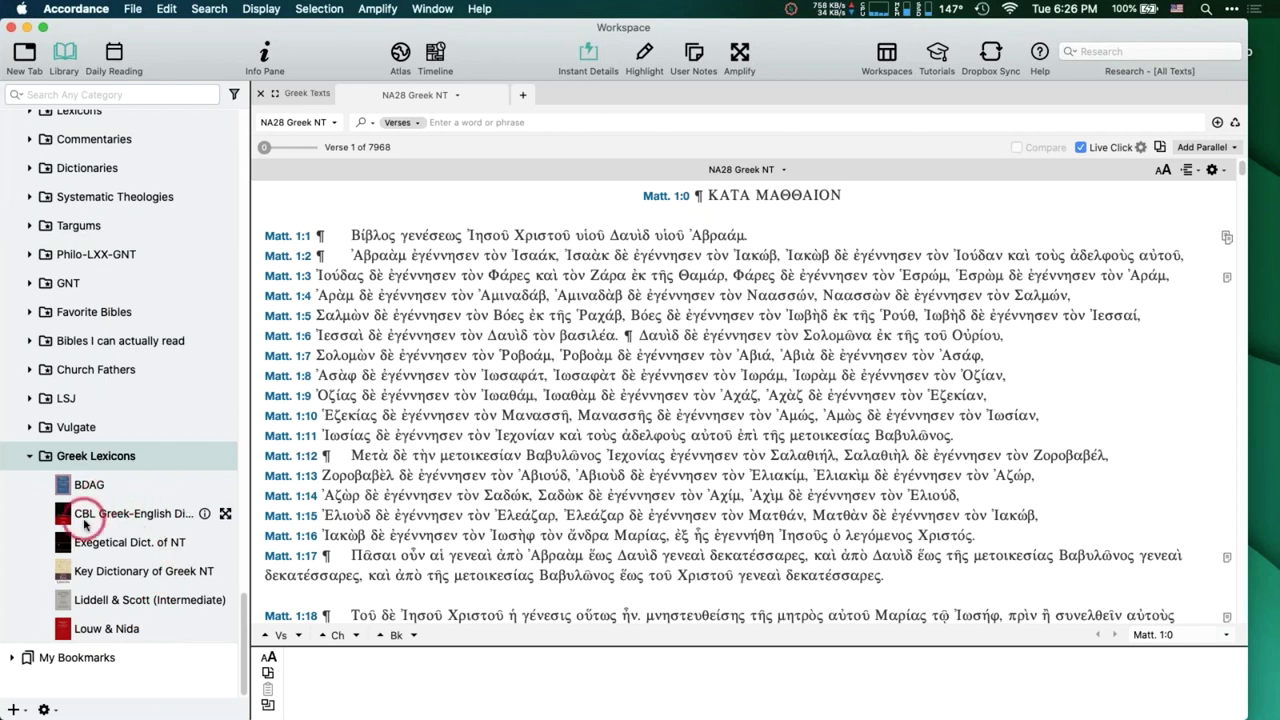
scroll(88, 489, up, 10)
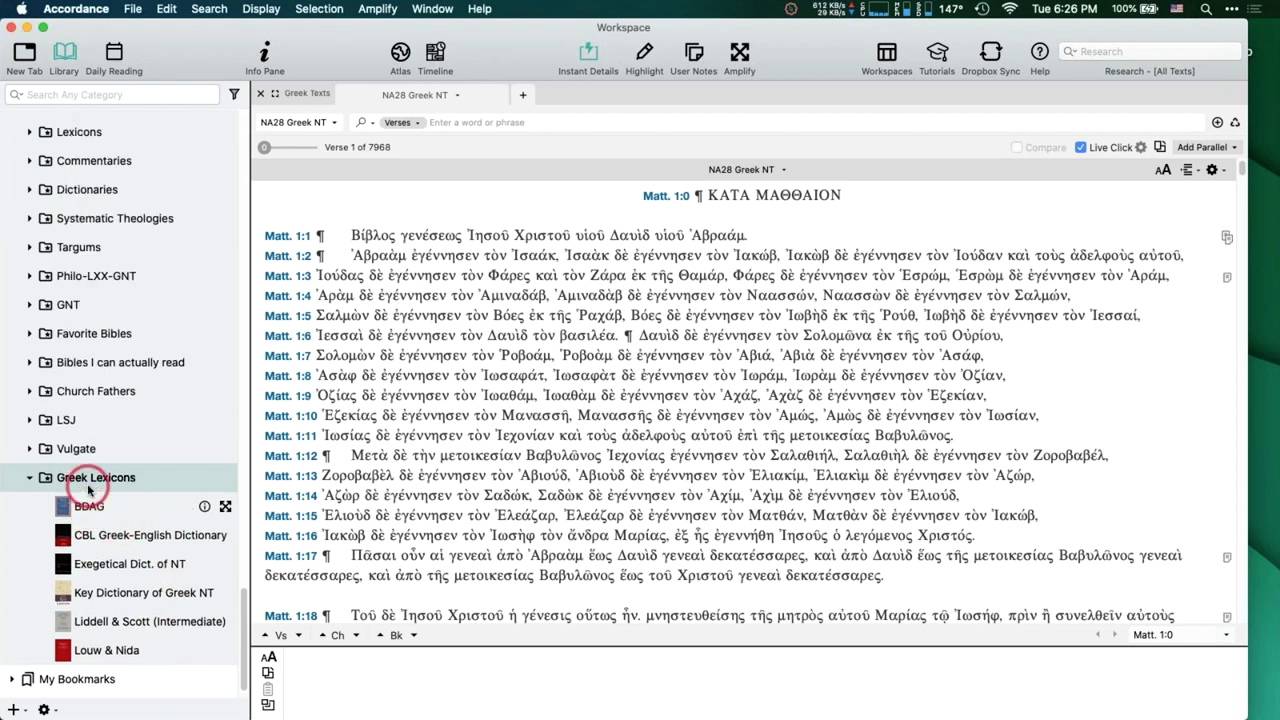
scroll(88, 489, down, 10)
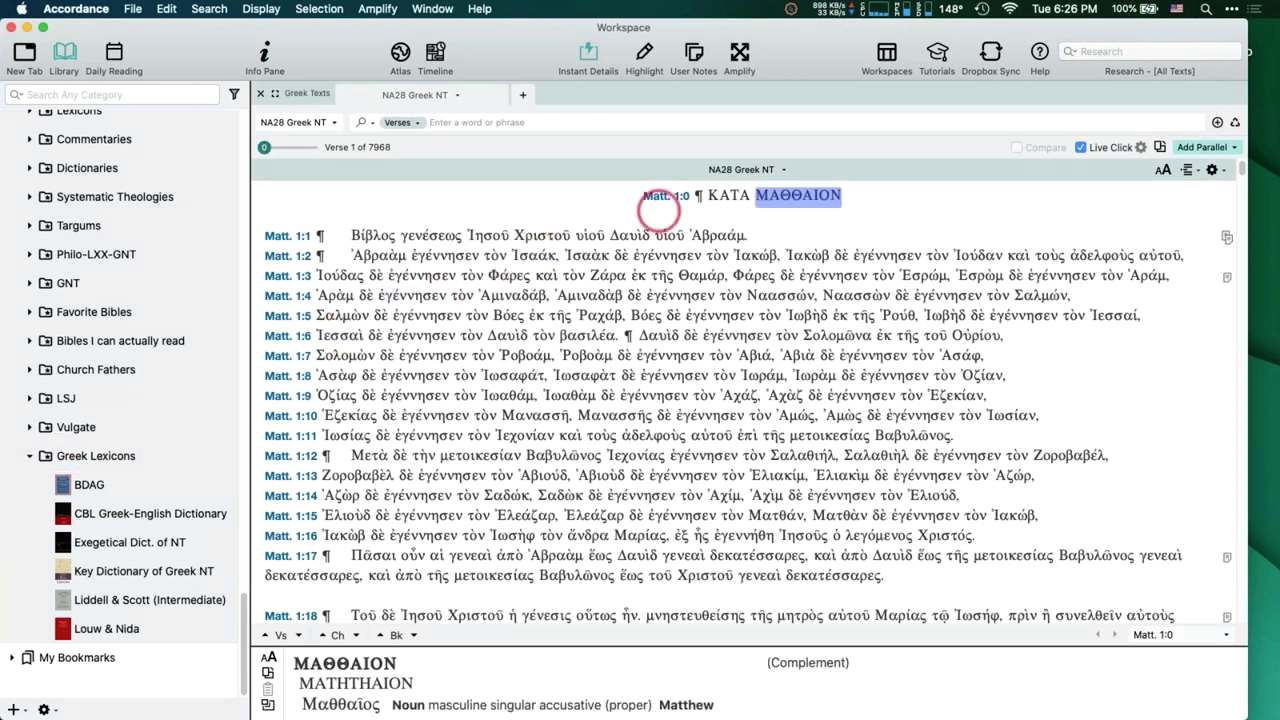
Set the custom group for Lexicon Lookup in the Live Click settings to Greek Lexicons and apply the change.
click(1140, 147)
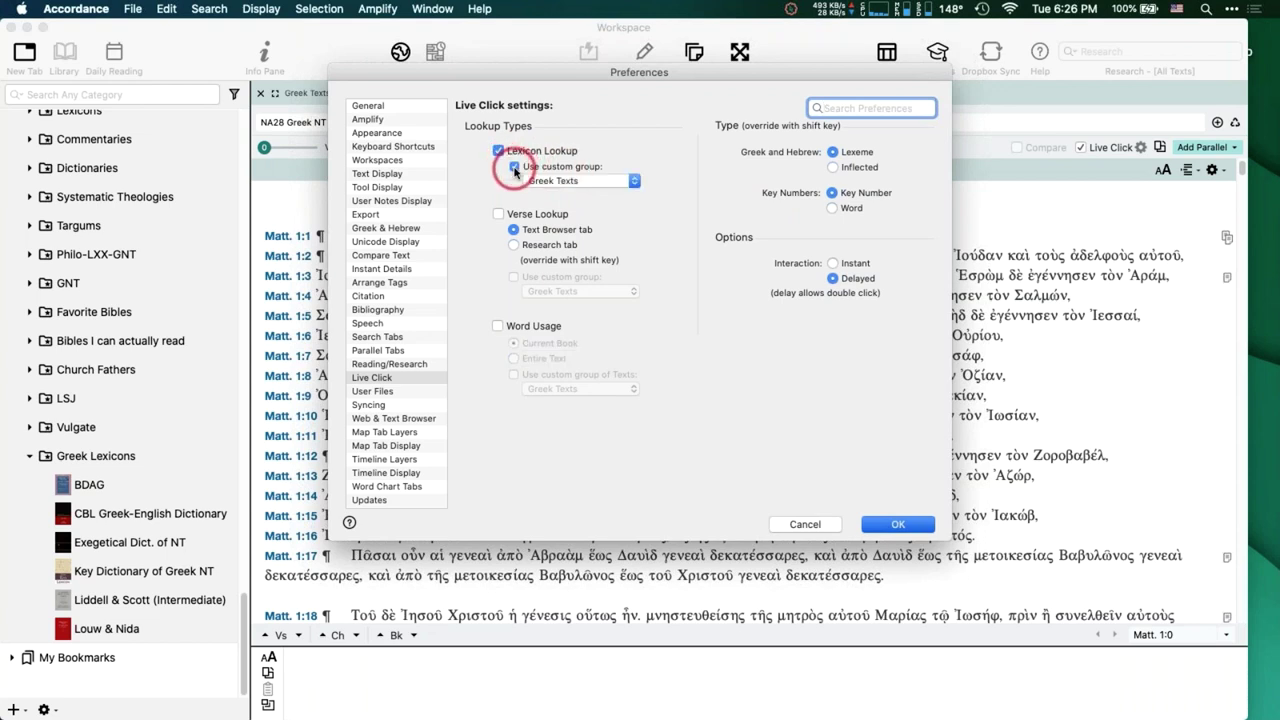
click(515, 168)
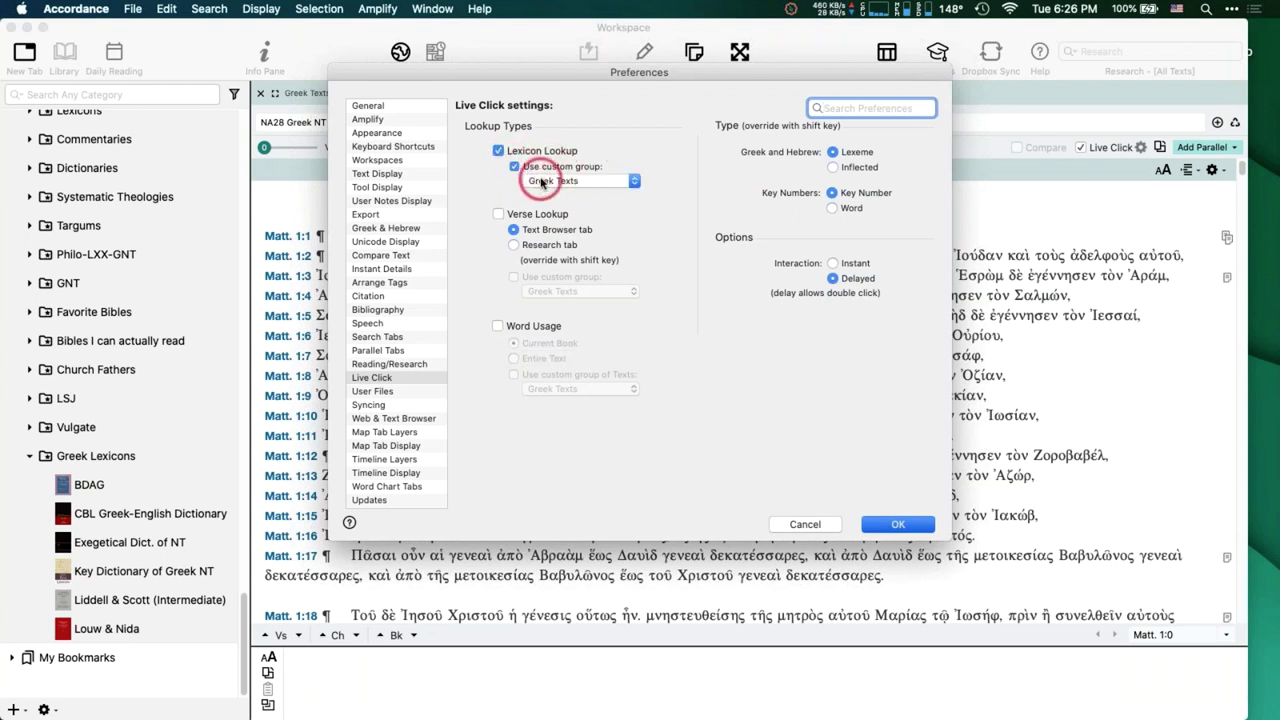
click(545, 180)
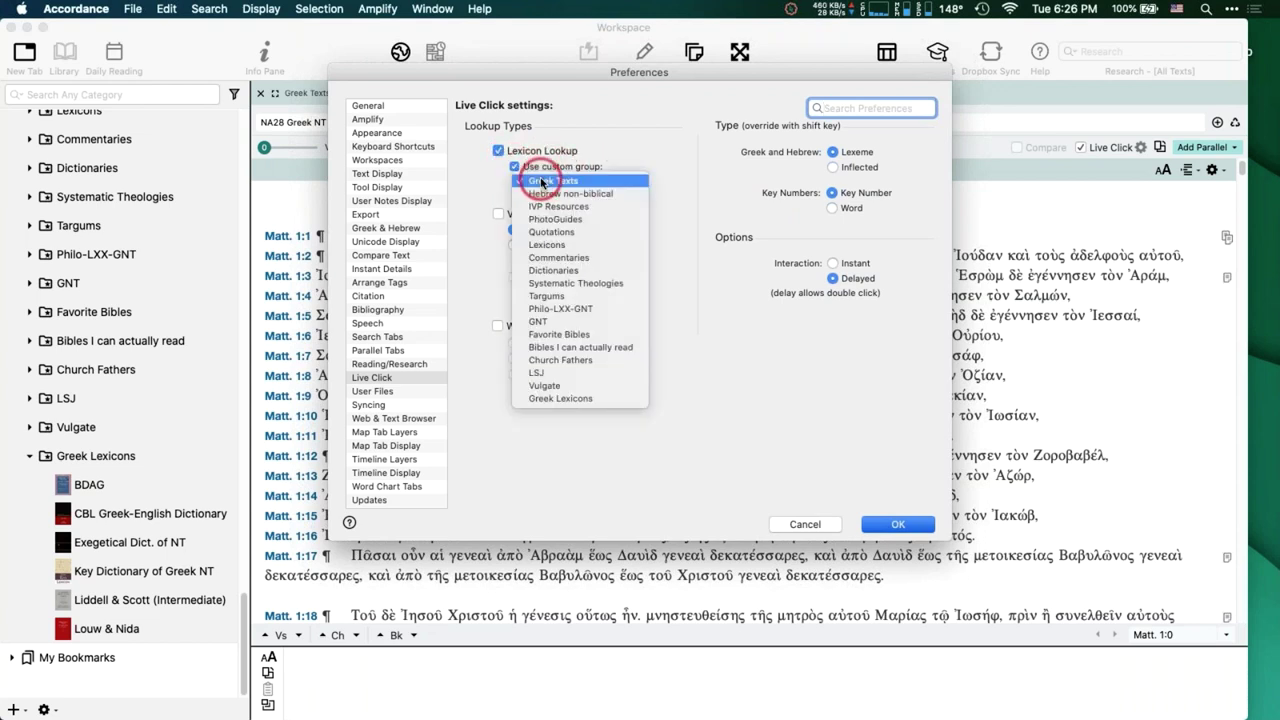
click(551, 399)
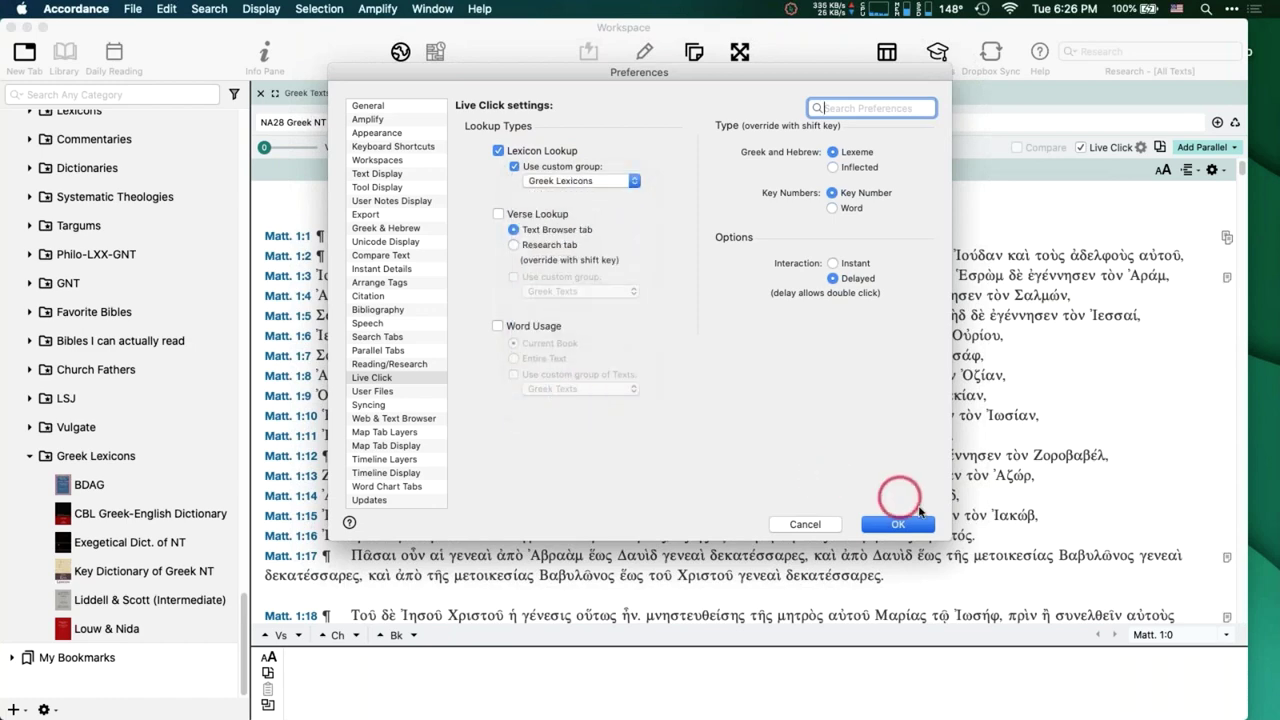
click(900, 524)
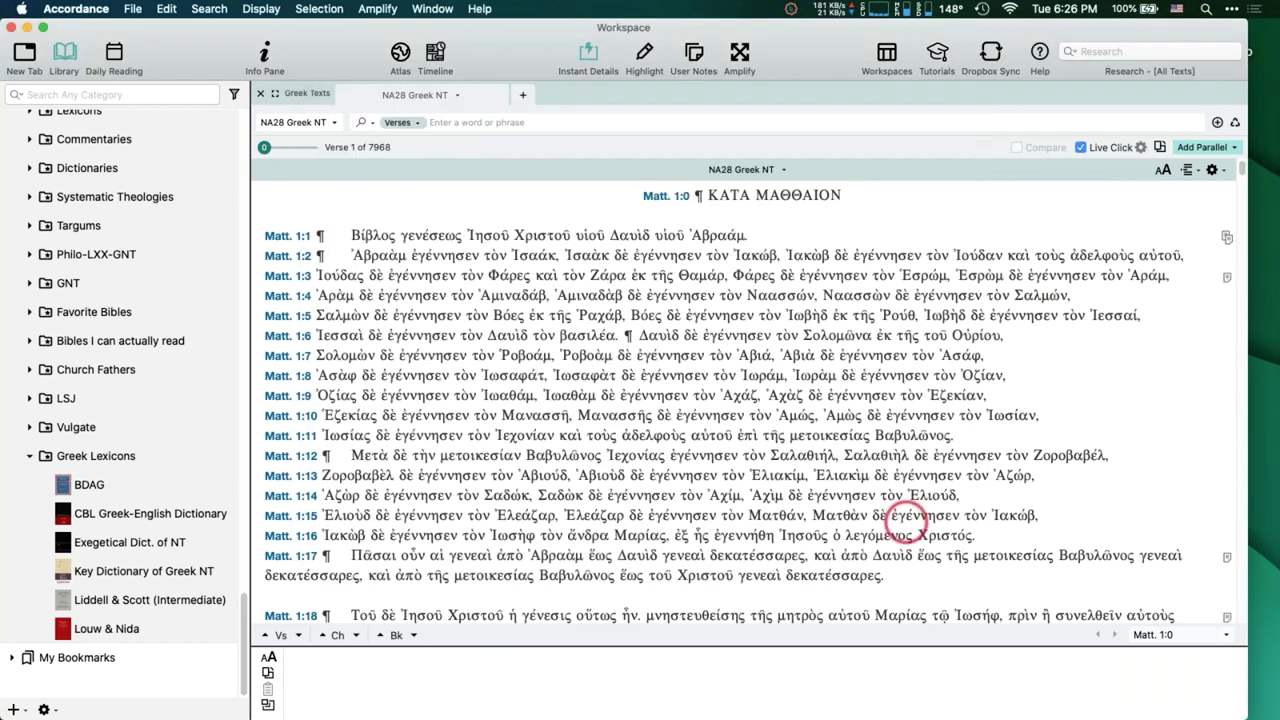
Look up γενέσεως from Matthew 1:1 with Live Click and widen the lexicon list to fit the full titles.
double_click(430, 236)
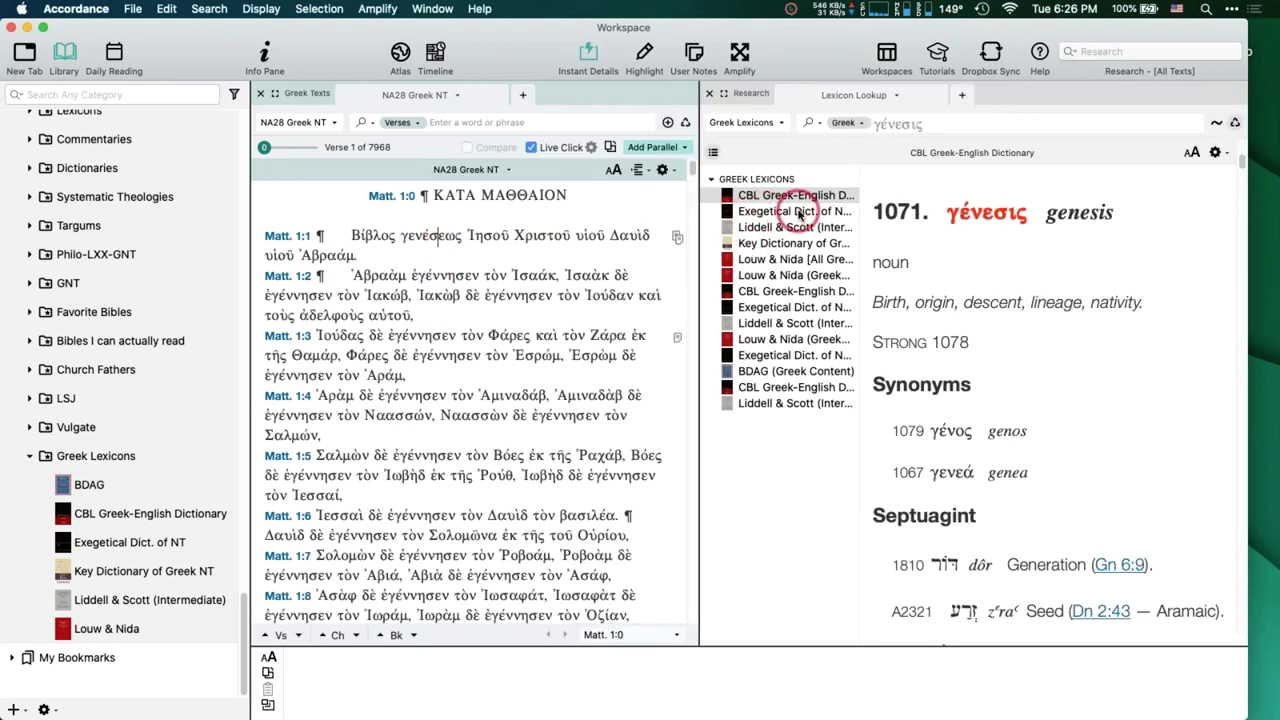
click(860, 297)
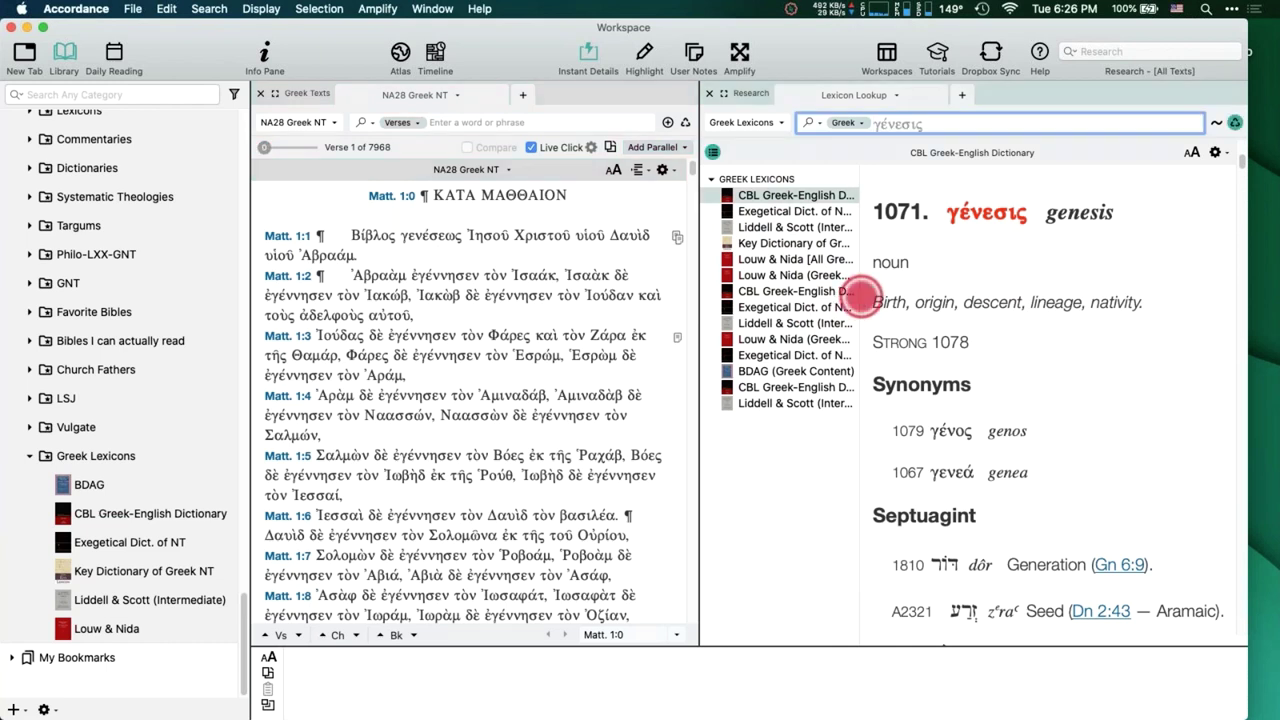
drag(860, 297, 1011, 307)
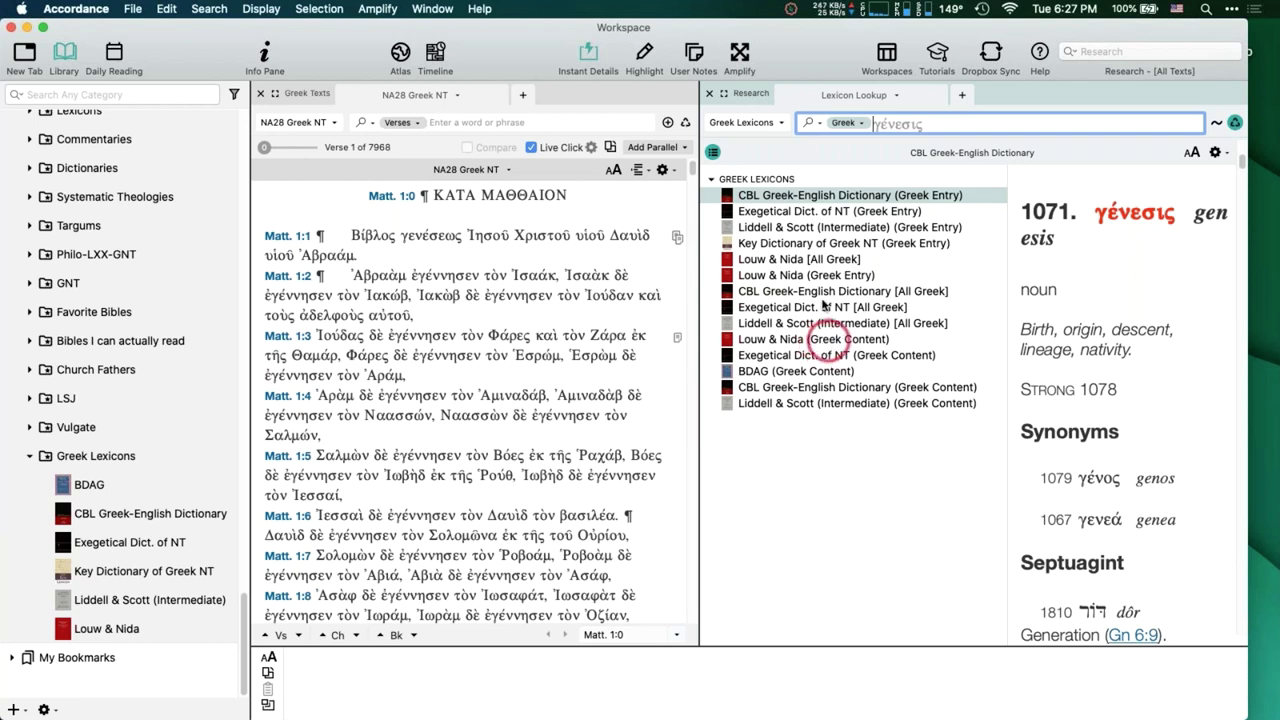
Read the γένεσις entries from Liddell & Scott (Intermediate) and Louw & Nida (Greek Entry).
click(856, 227)
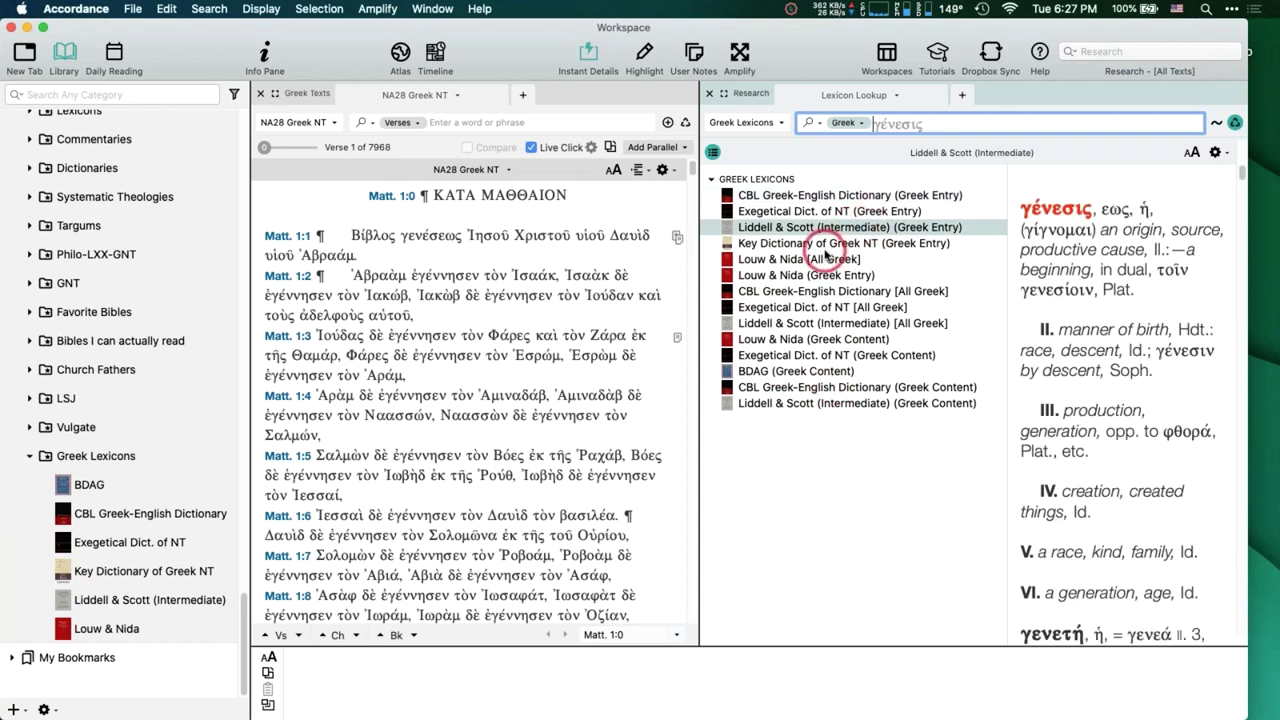
click(818, 277)
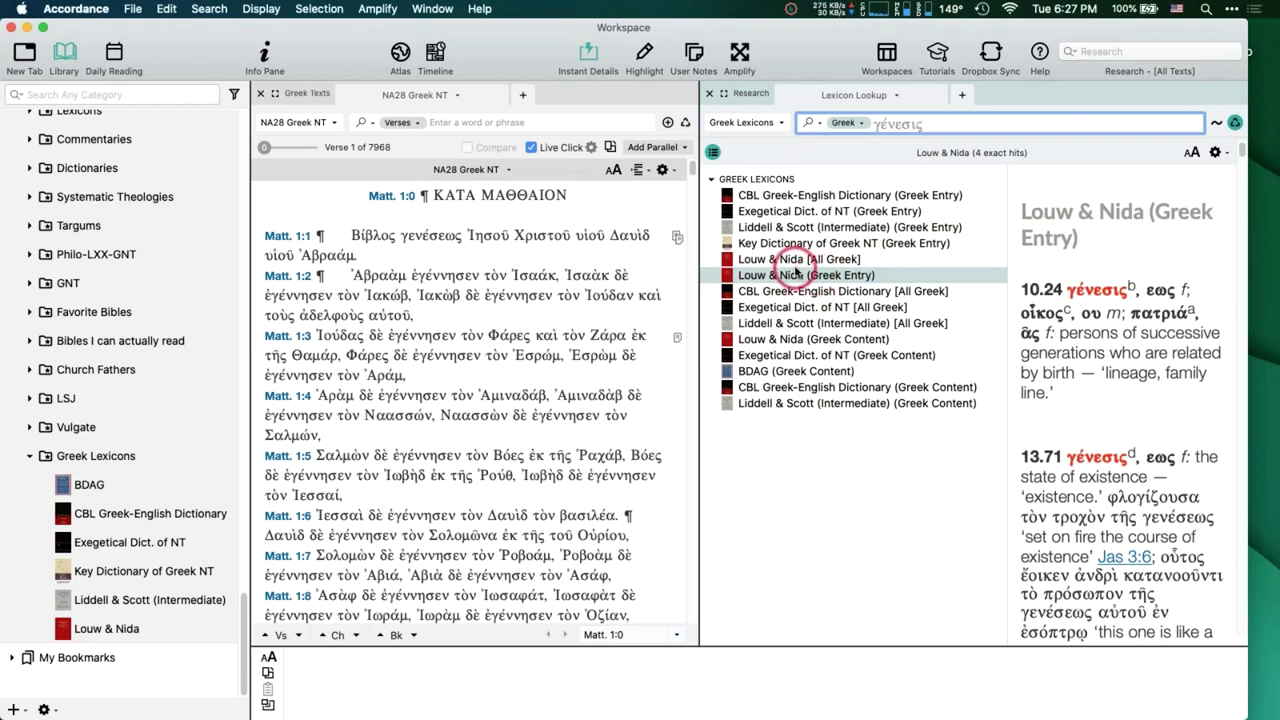
Close the lexicon lookup results and add the Newman Greek Dictionary to the Greek Lexicons user group.
click(709, 93)
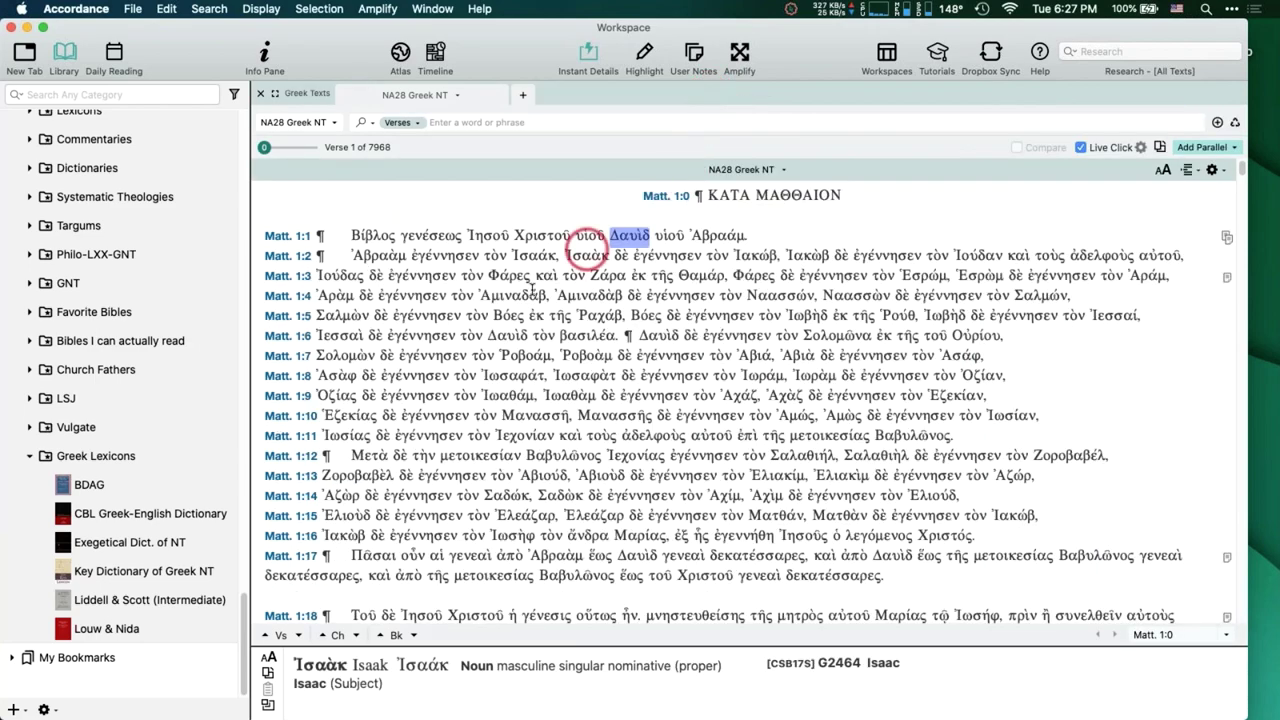
scroll(110, 460, up, 20)
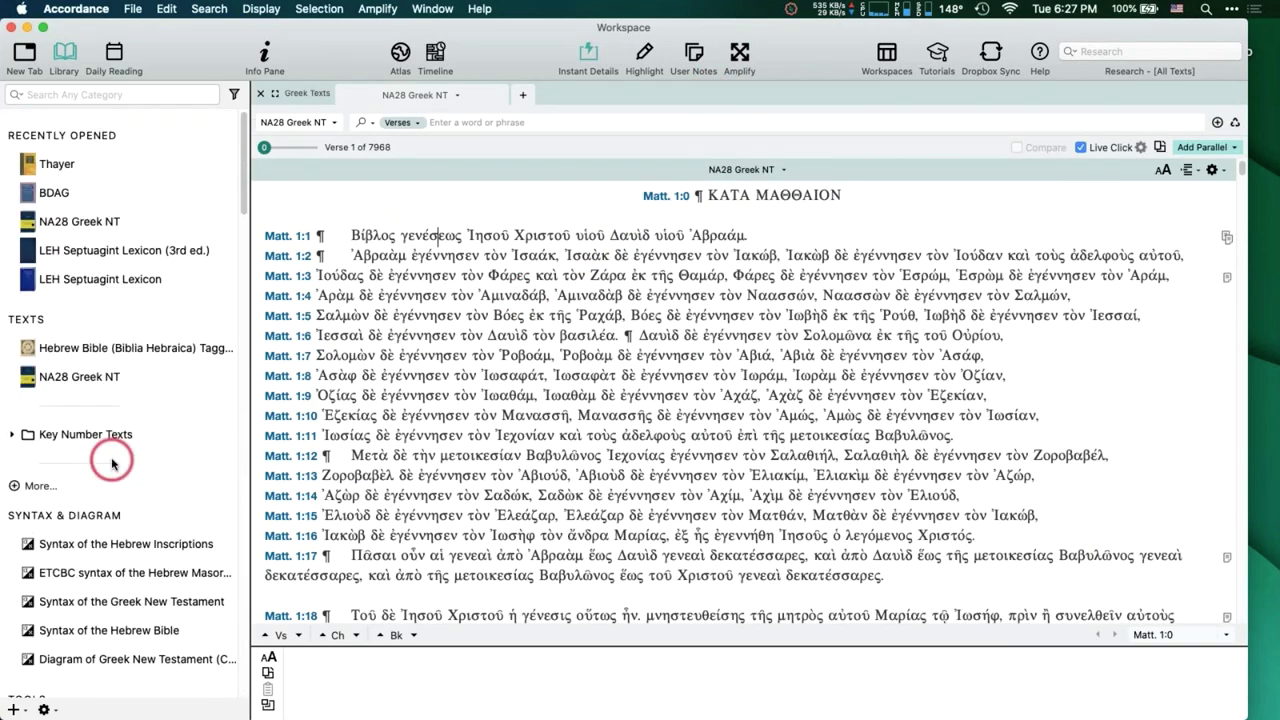
scroll(112, 462, down, 20)
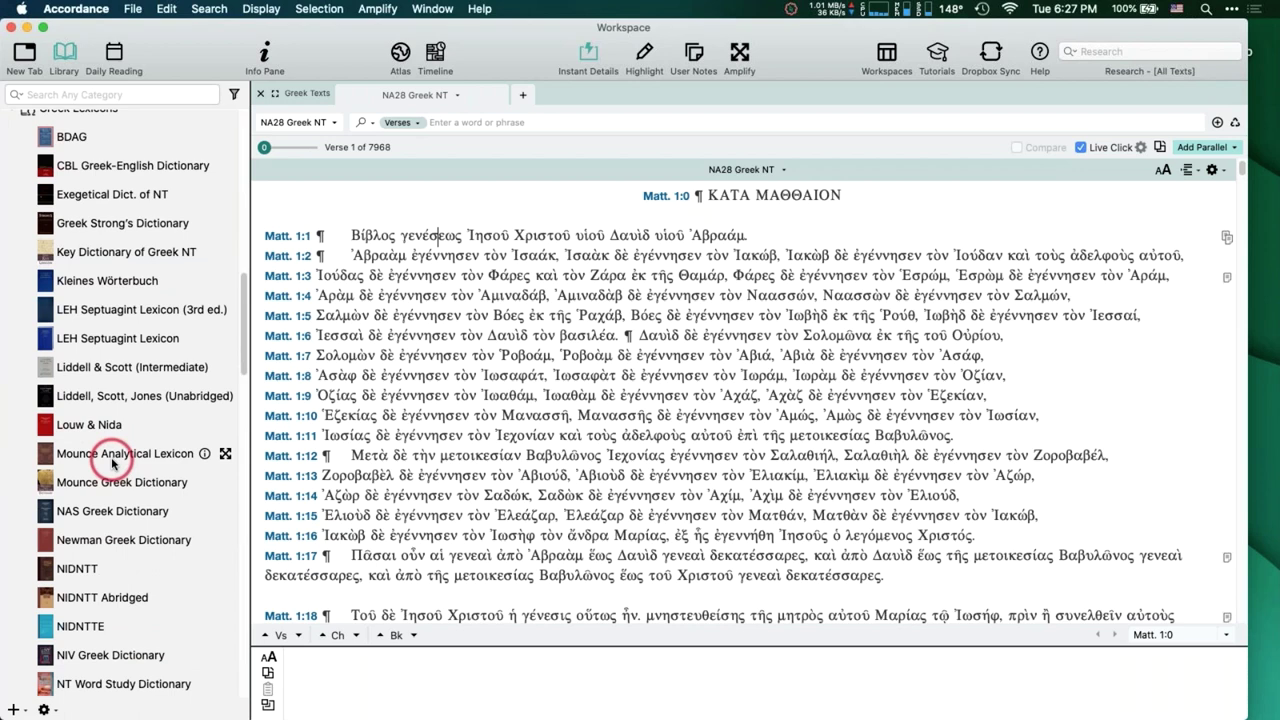
scroll(113, 462, down, 3)
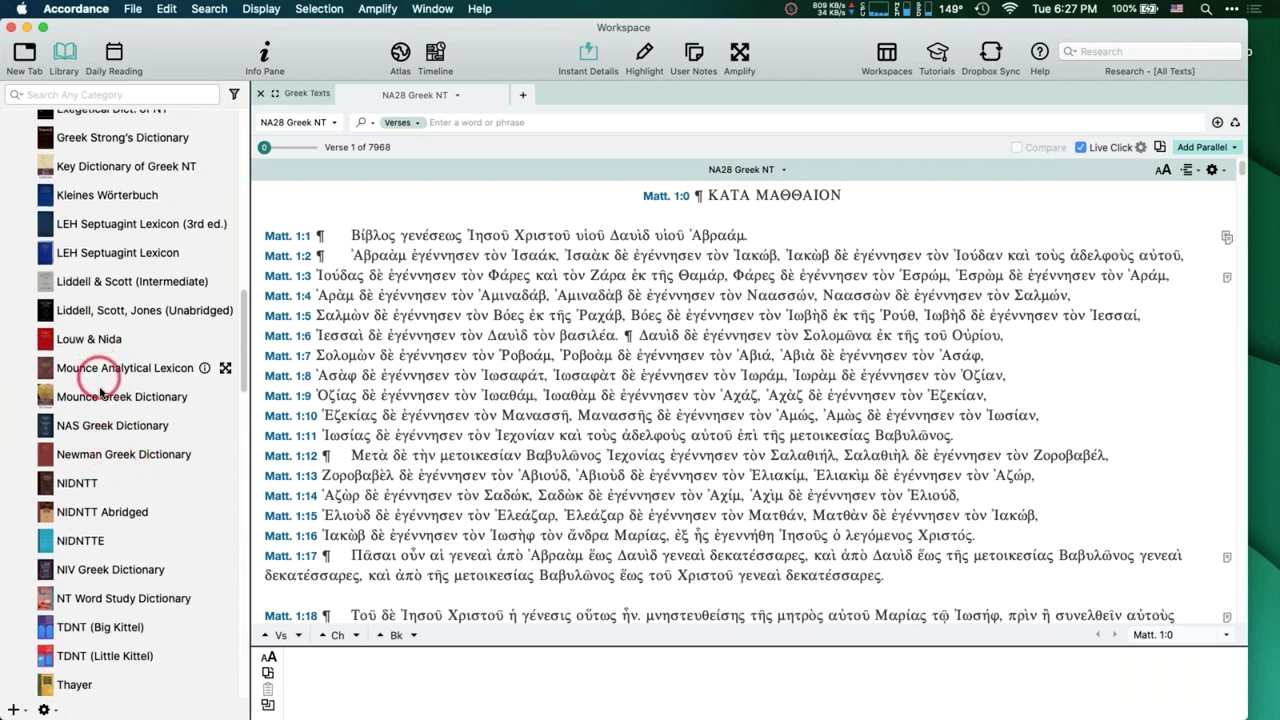
right_click(79, 458)
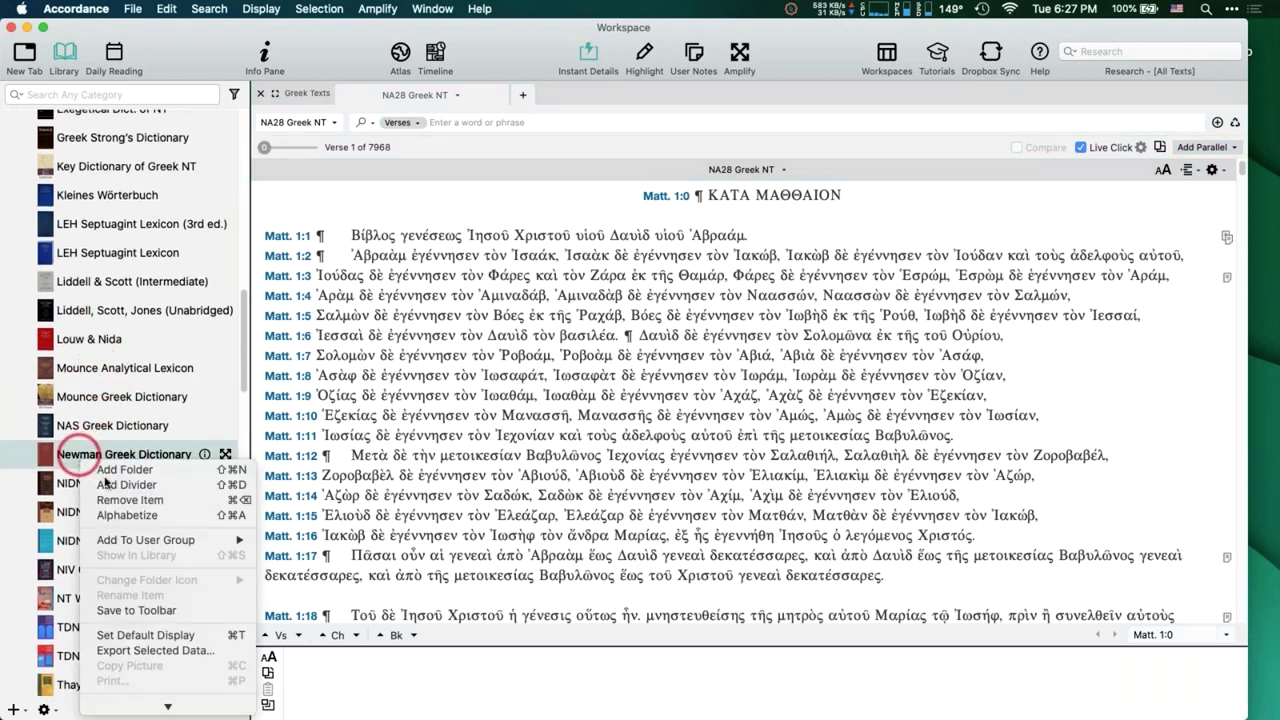
mouse_move(130, 541)
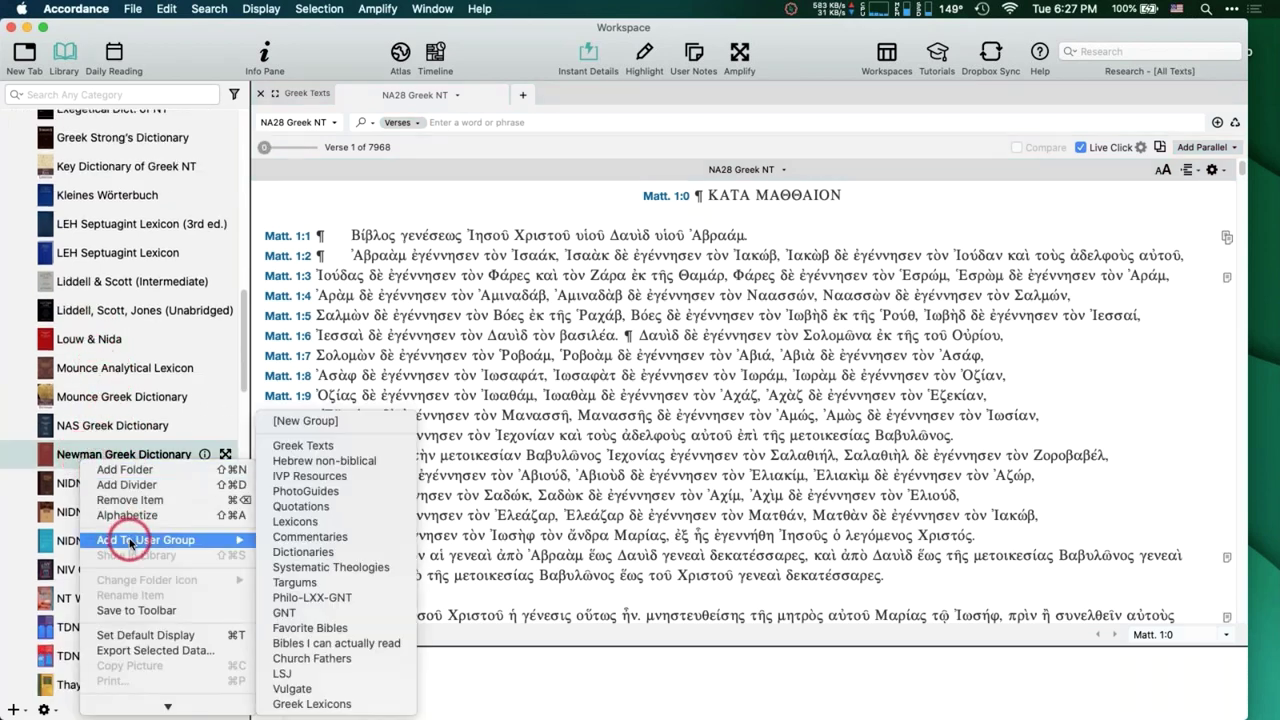
click(318, 704)
double_click(428, 435)
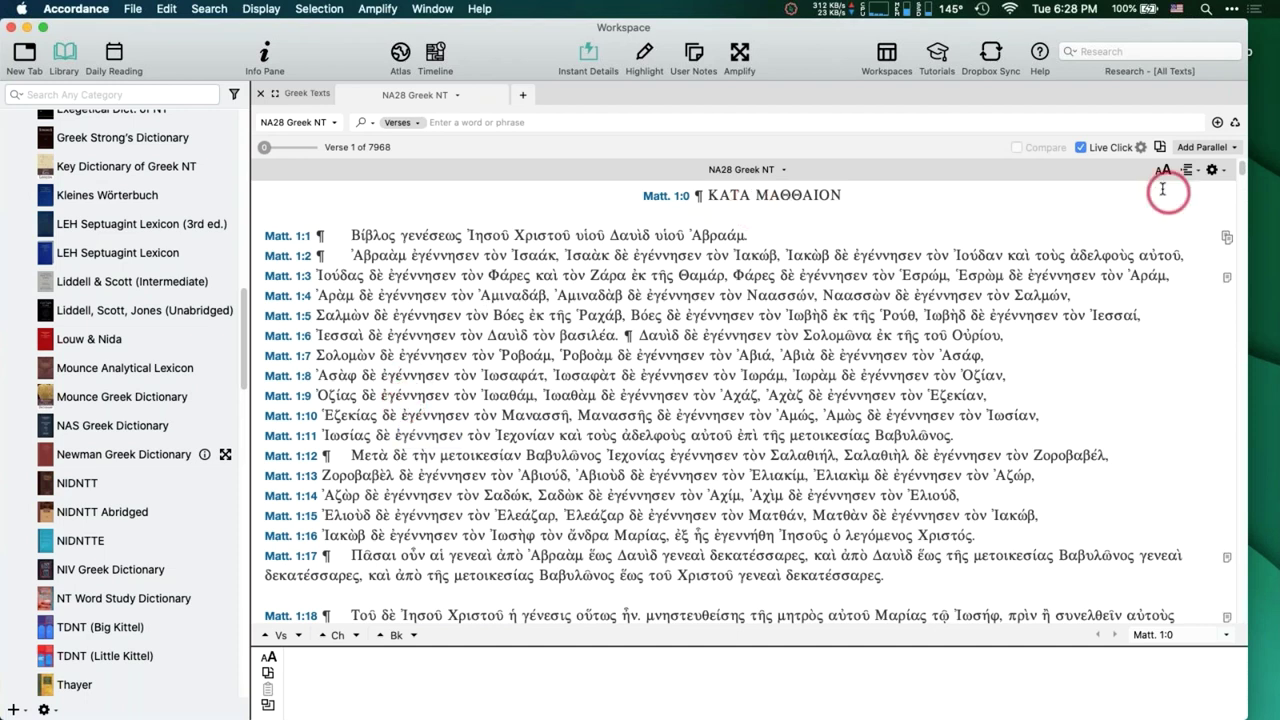
Enable Verse Lookup in the Live Click settings and try it on the Matthew 1:1 reference.
click(1143, 147)
click(516, 166)
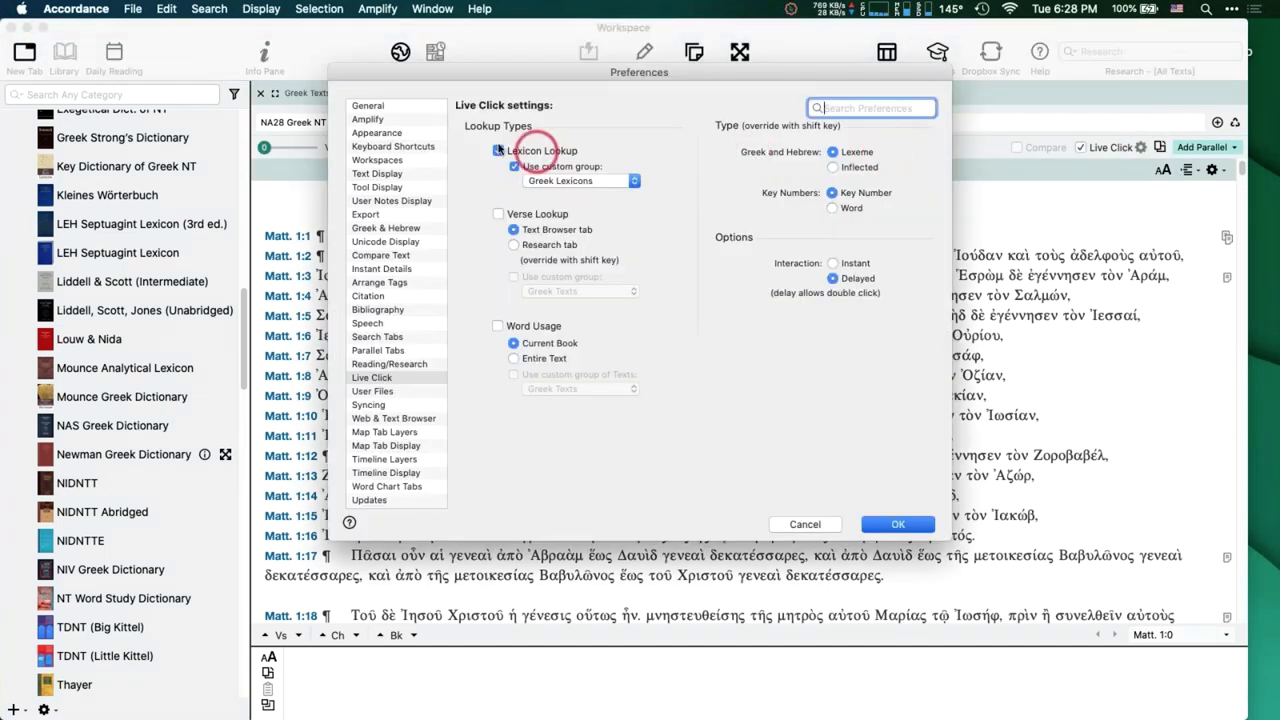
click(532, 216)
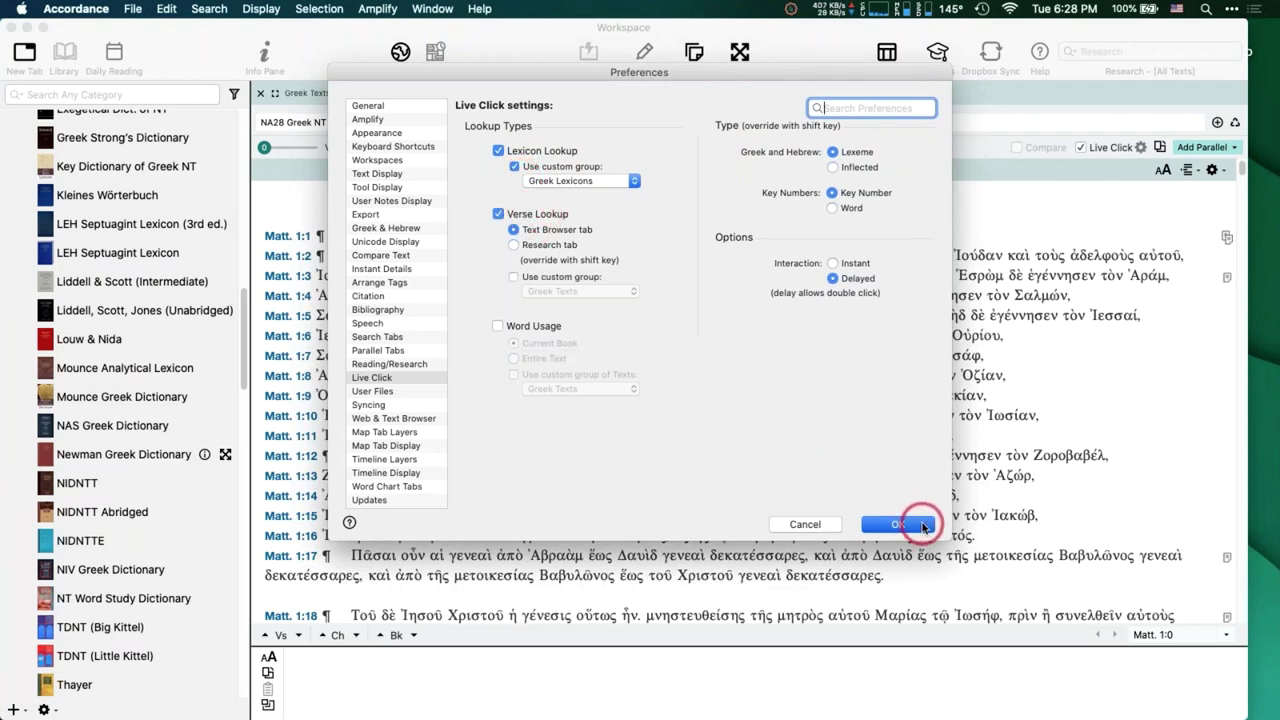
click(900, 523)
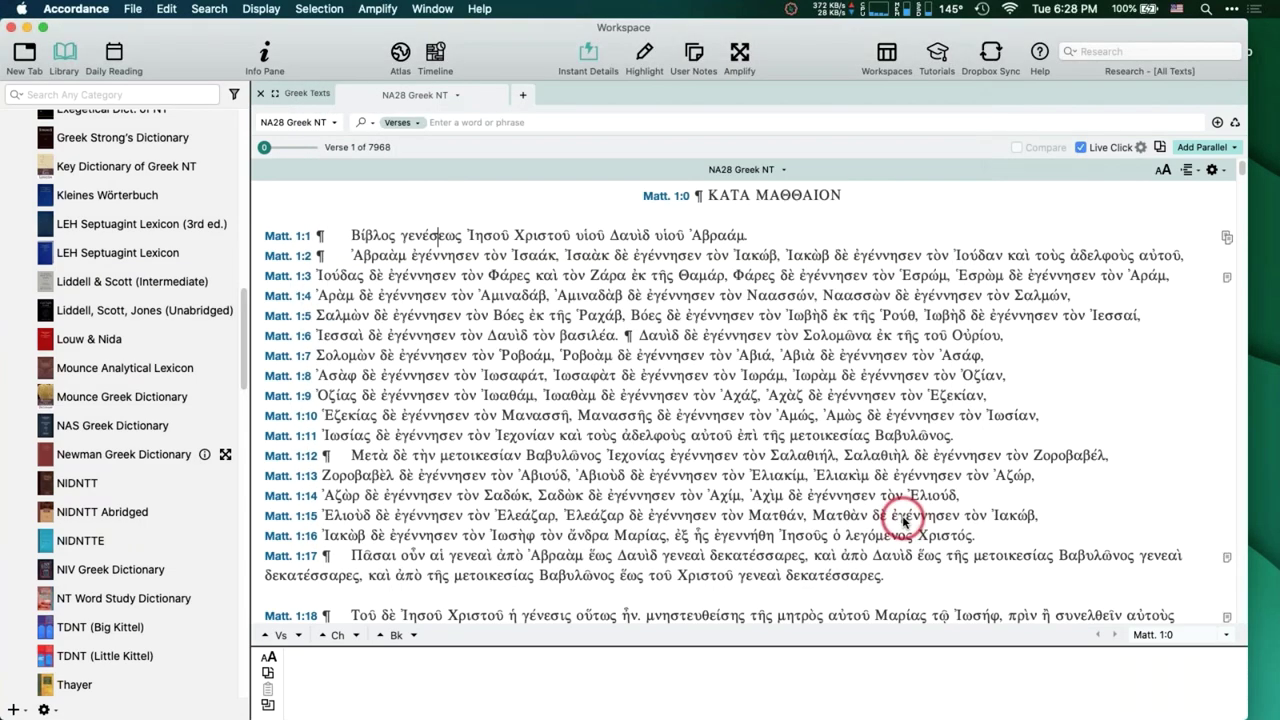
click(288, 235)
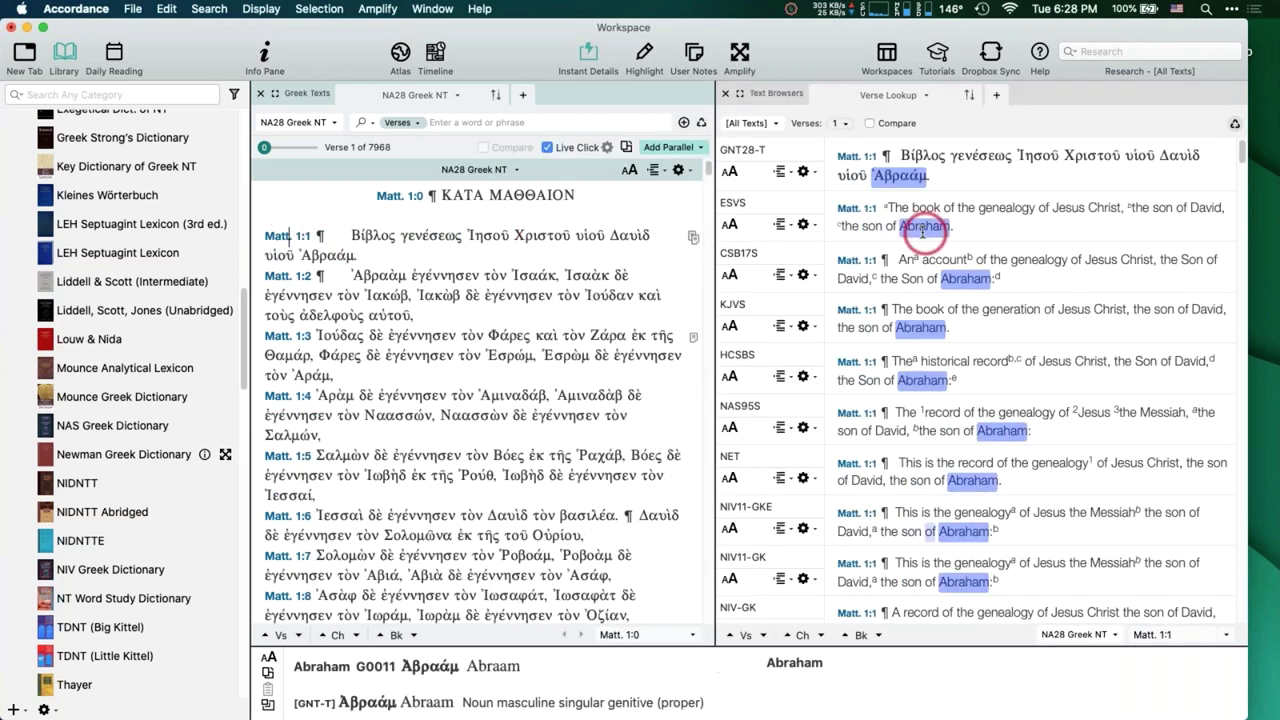
click(726, 94)
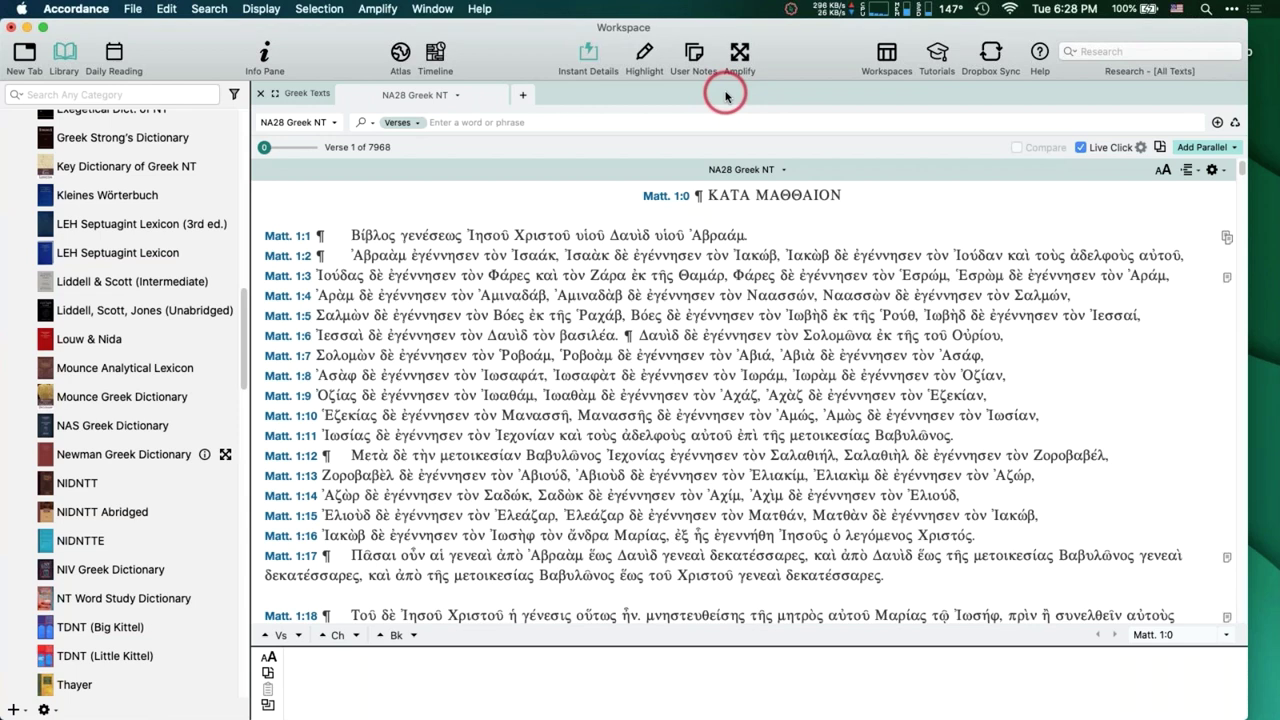
click(1252, 86)
click(1170, 84)
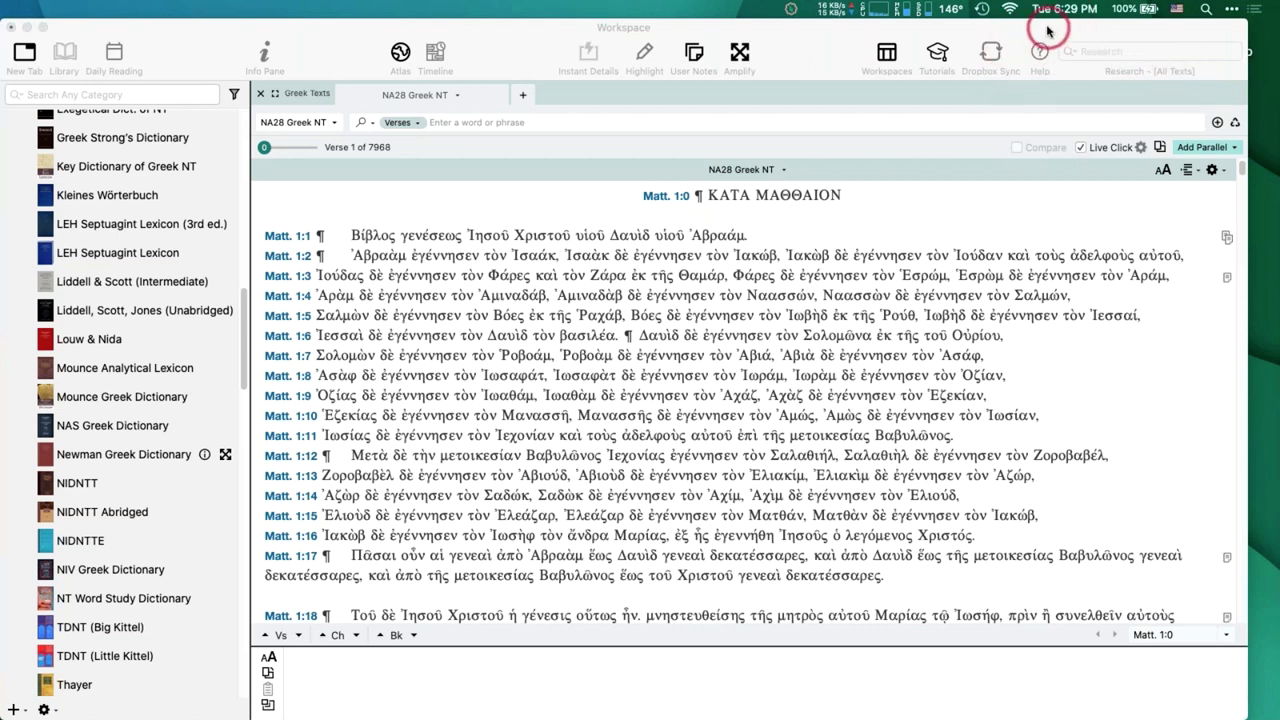
click(1040, 28)
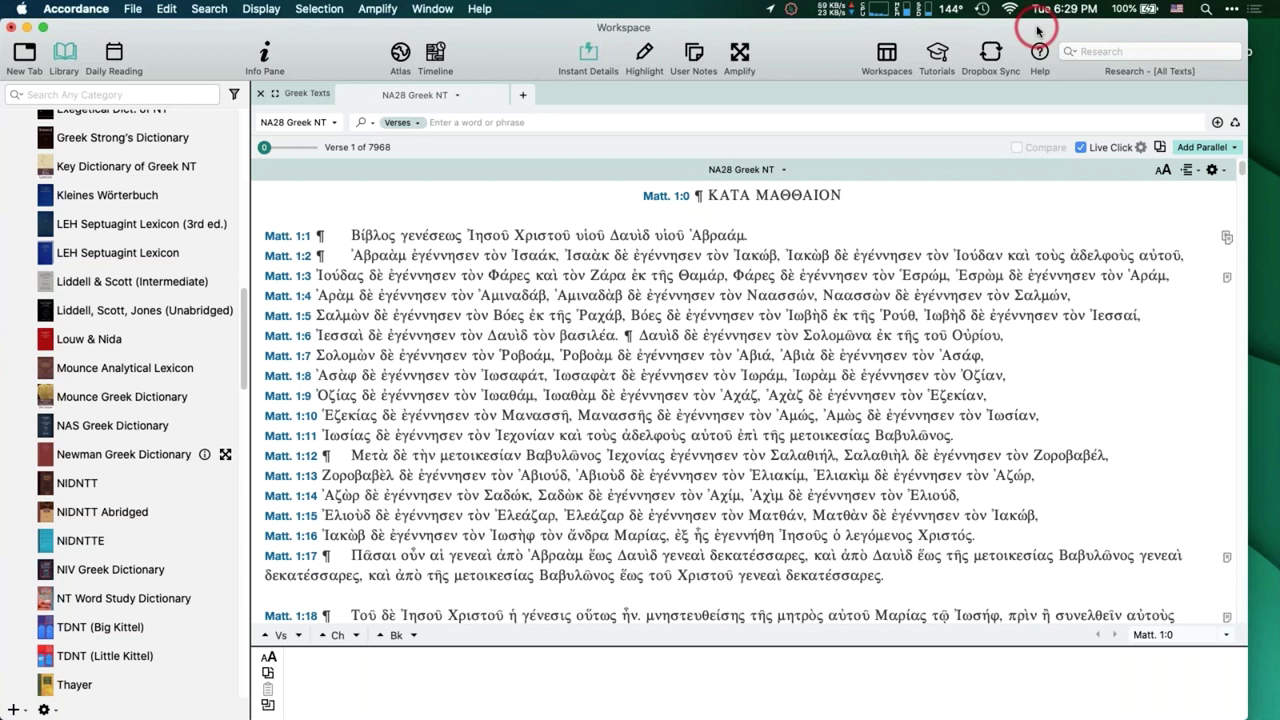
click(479, 8)
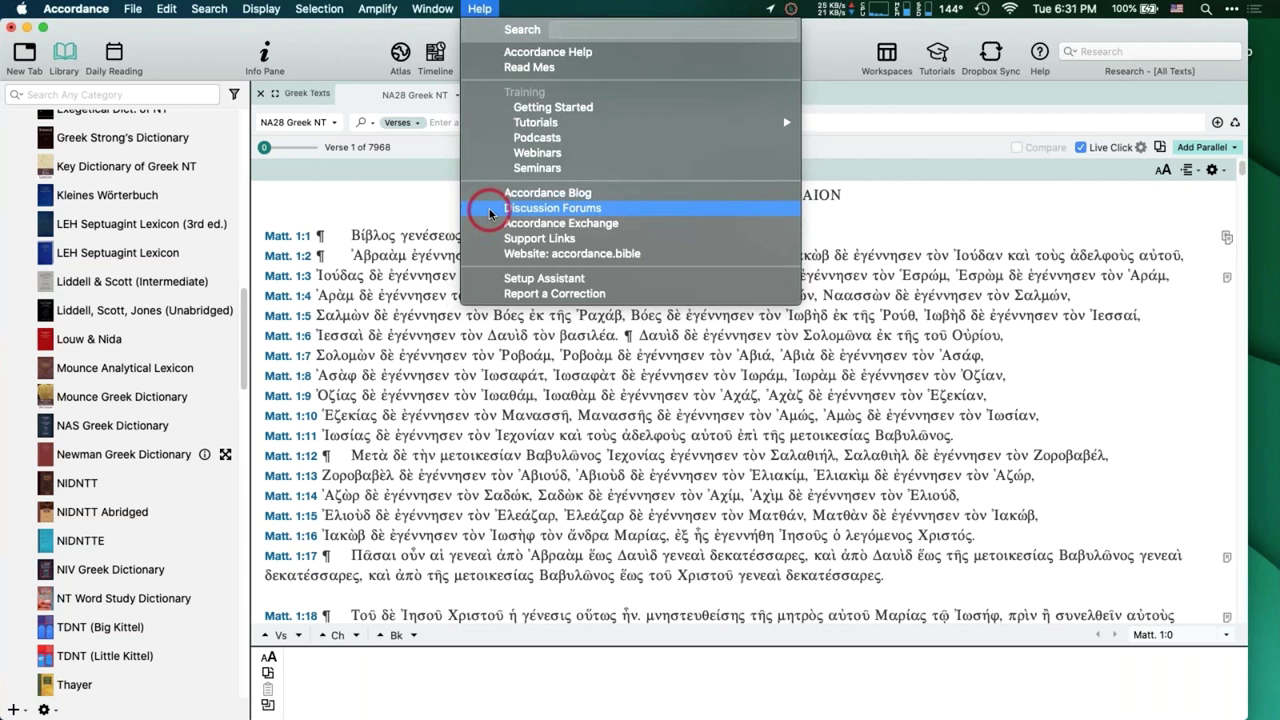
click(957, 226)
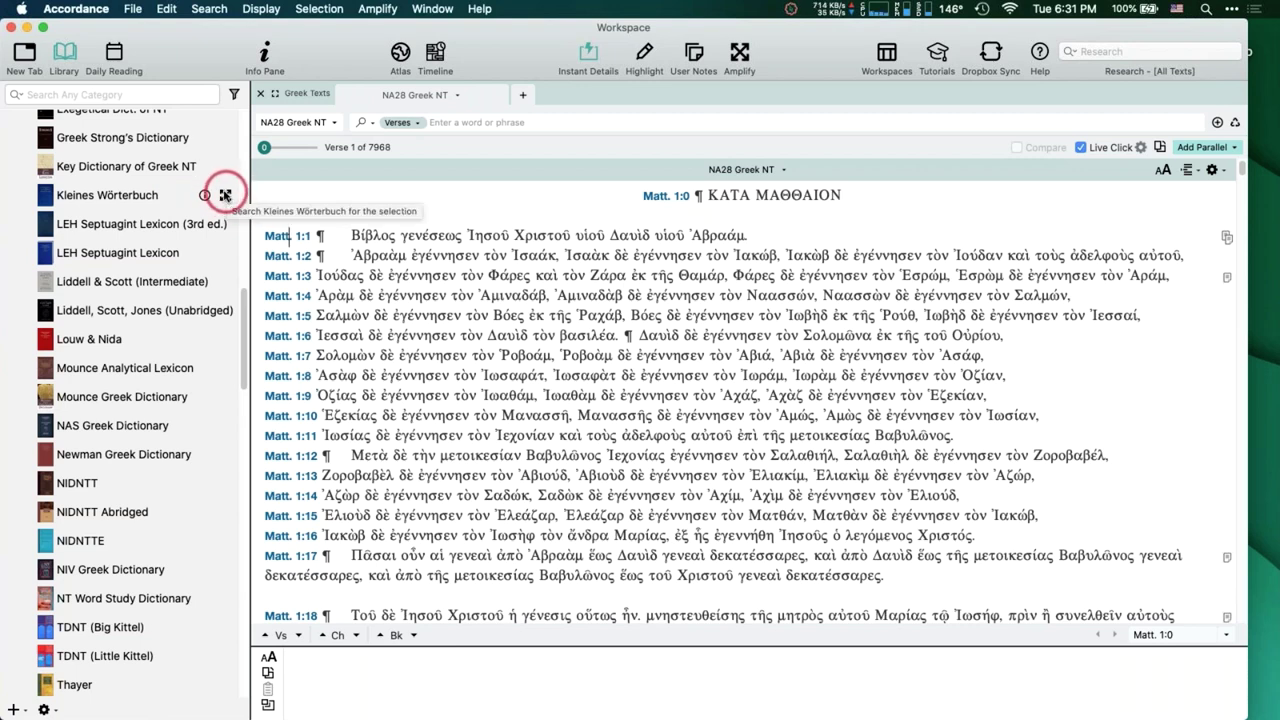
click(376, 9)
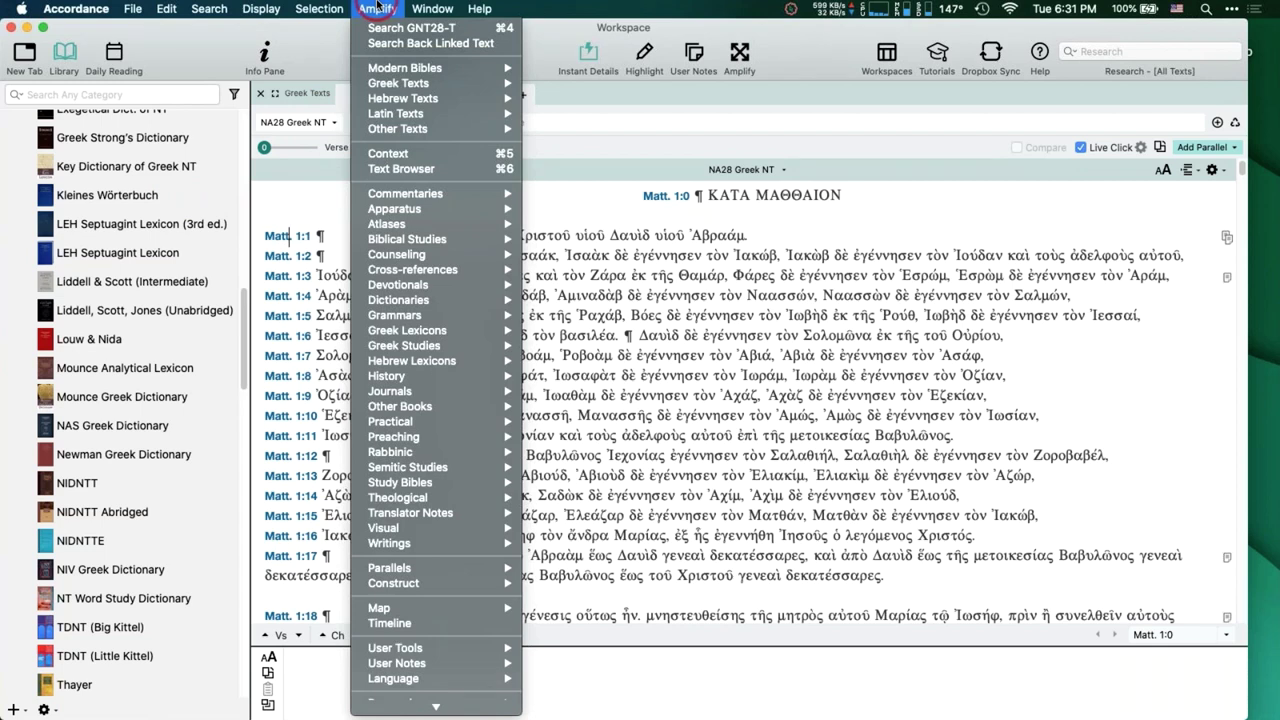
click(386, 194)
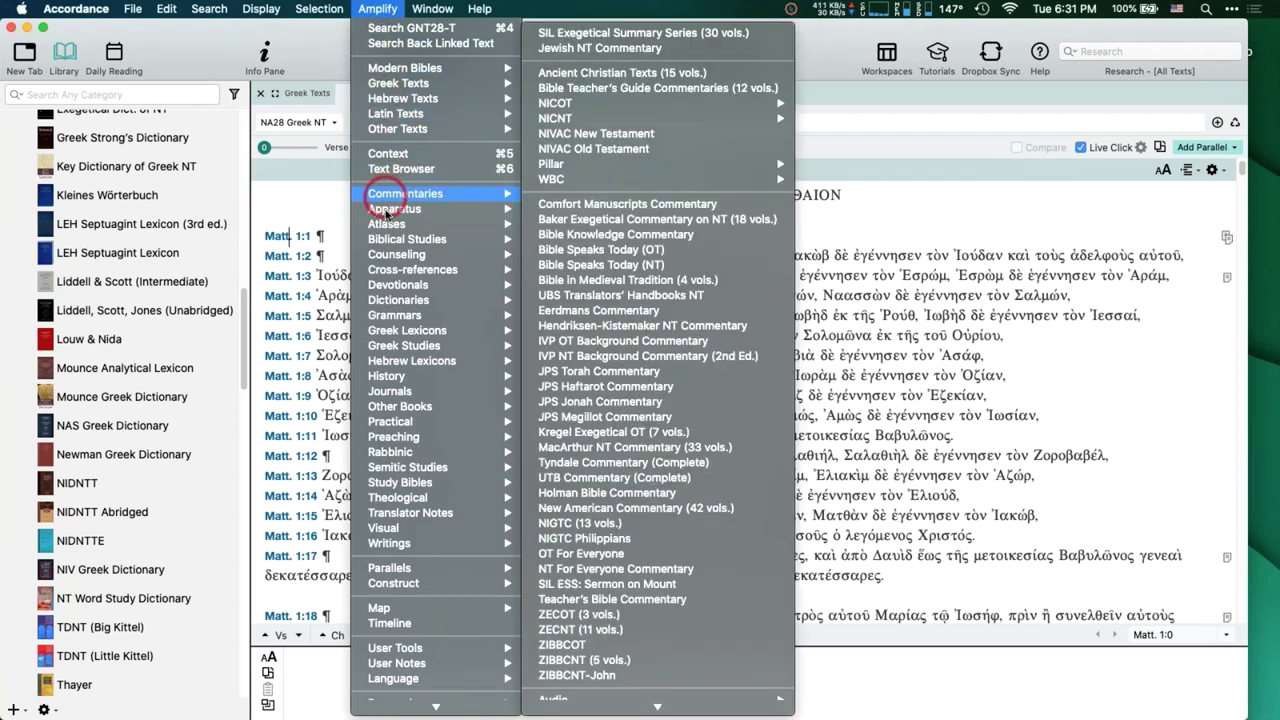
click(386, 214)
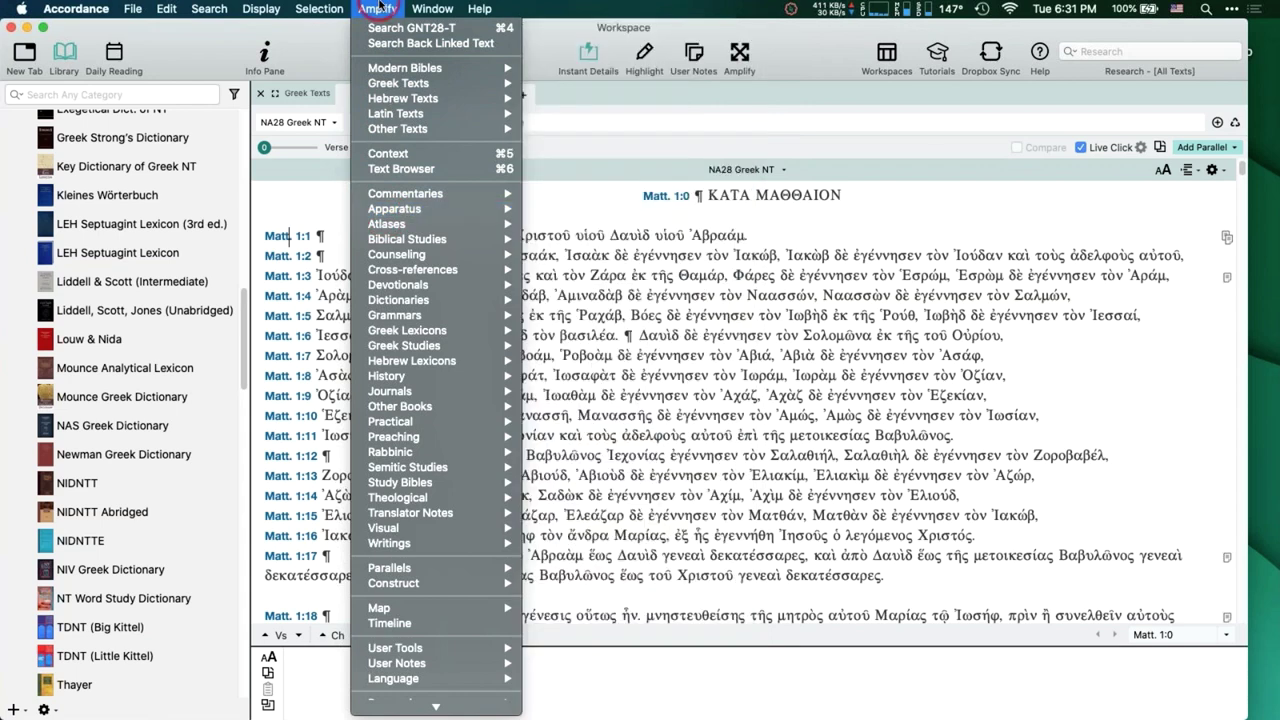
click(692, 95)
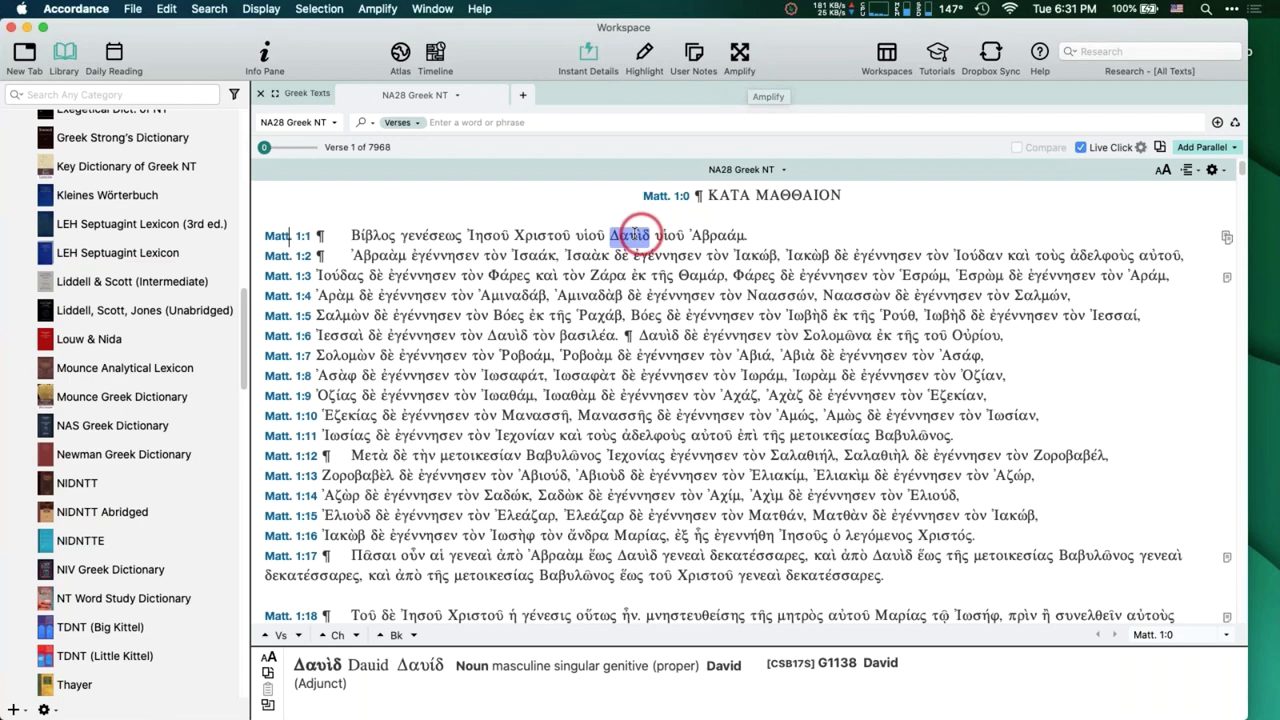
Look up the article τὸν in Matthew 1:2 with Live Click, and turn Live Click off after closing the results.
triple_click(495, 255)
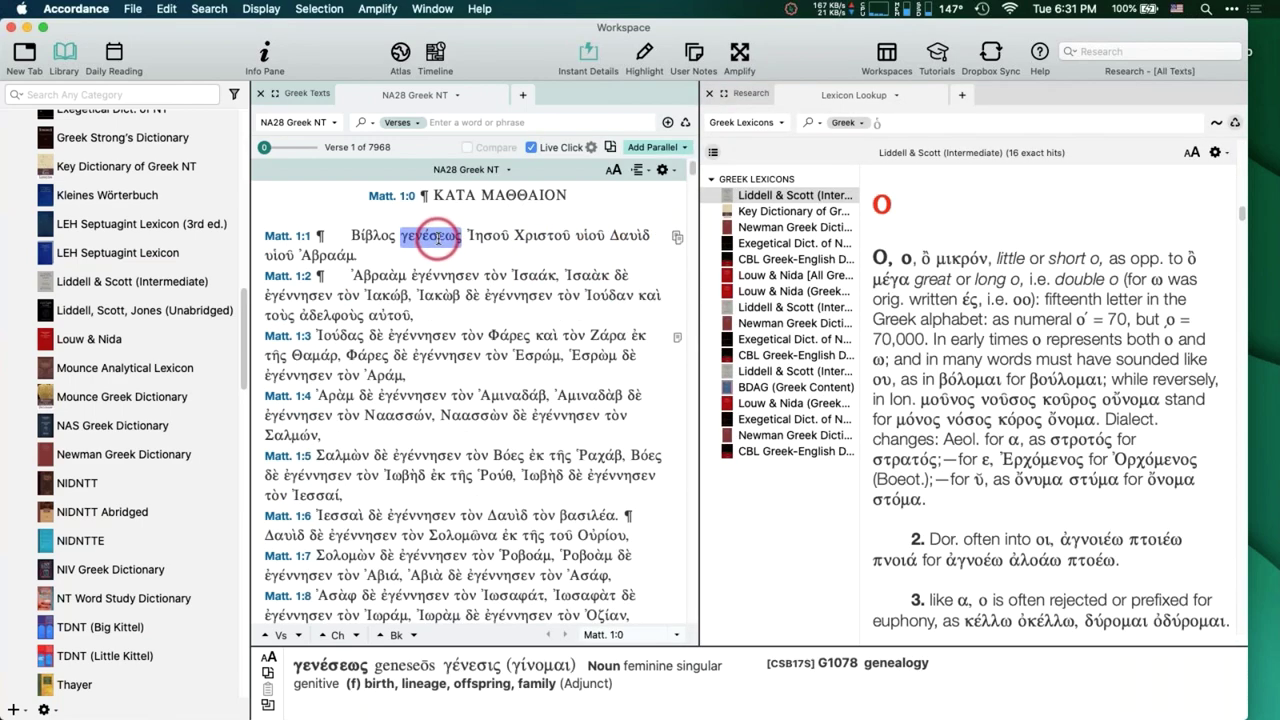
click(710, 94)
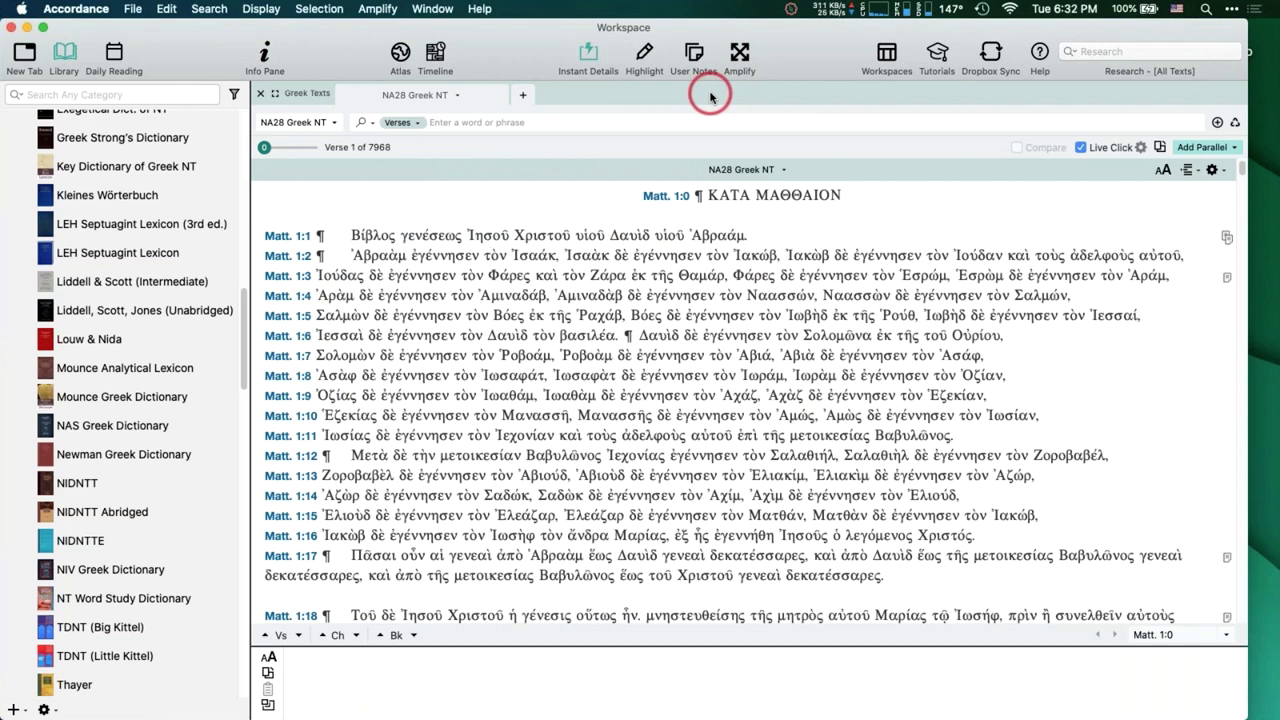
click(1082, 148)
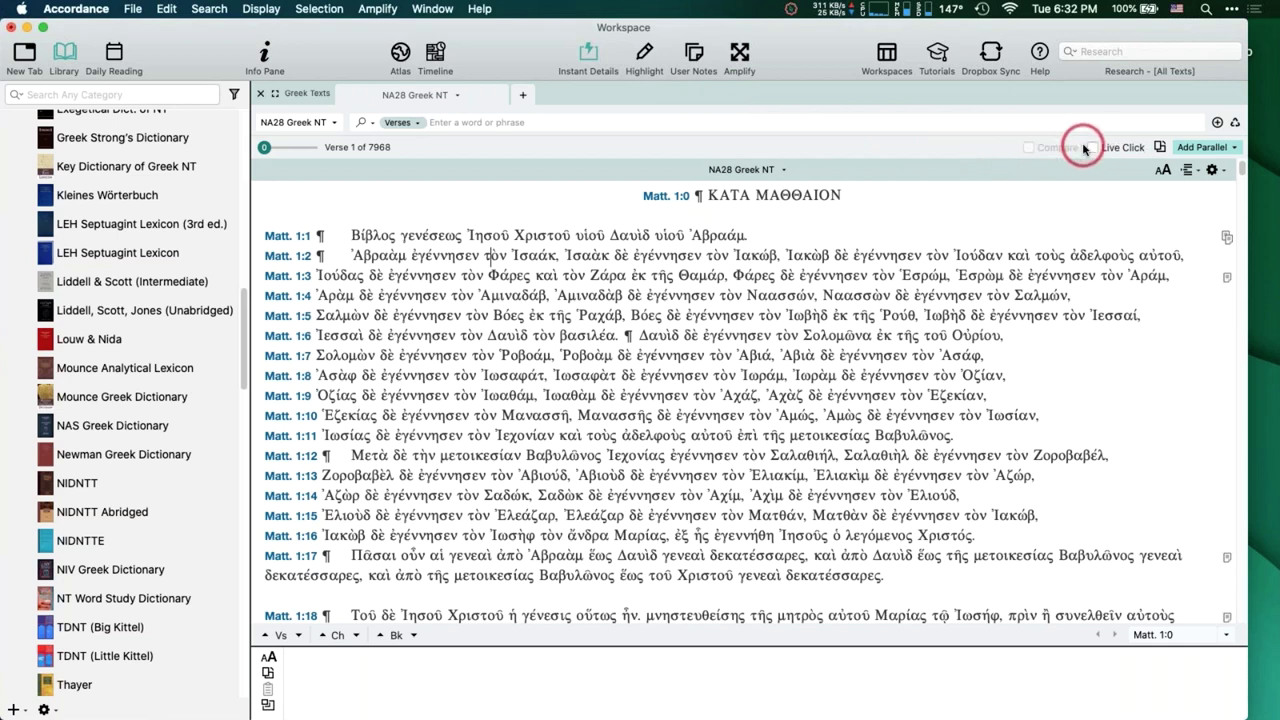
mouse_move(620, 287)
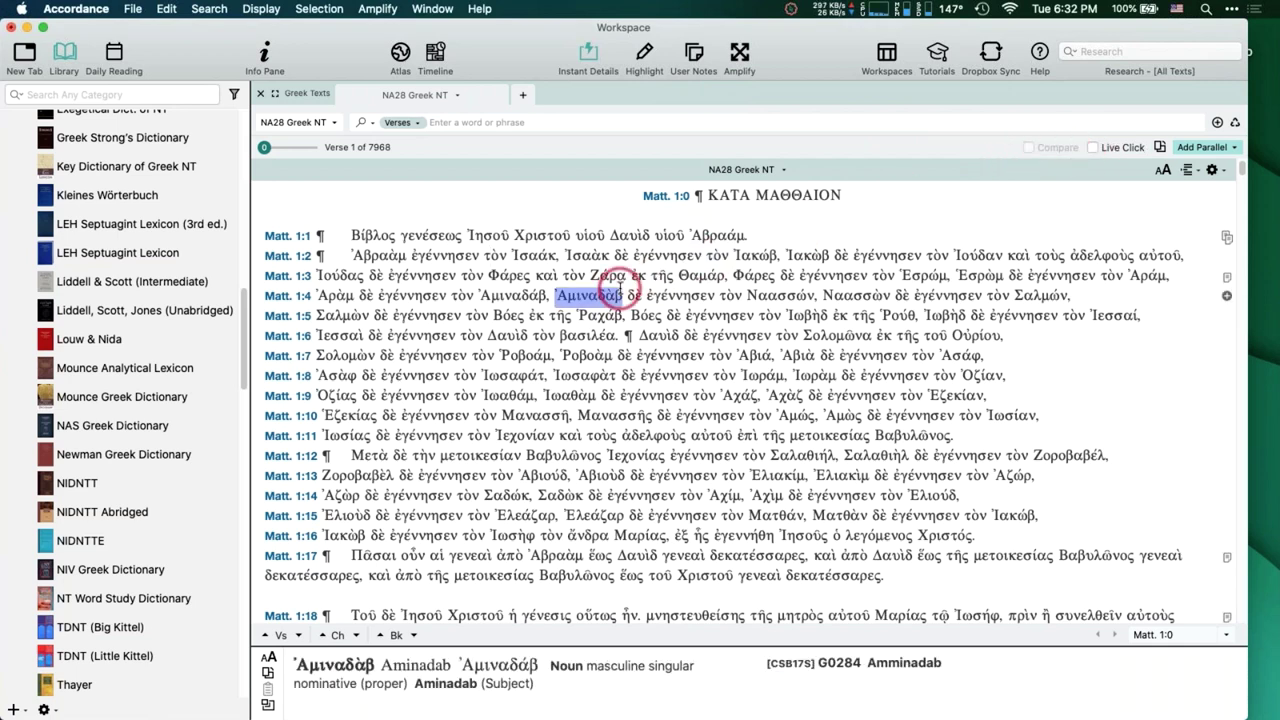
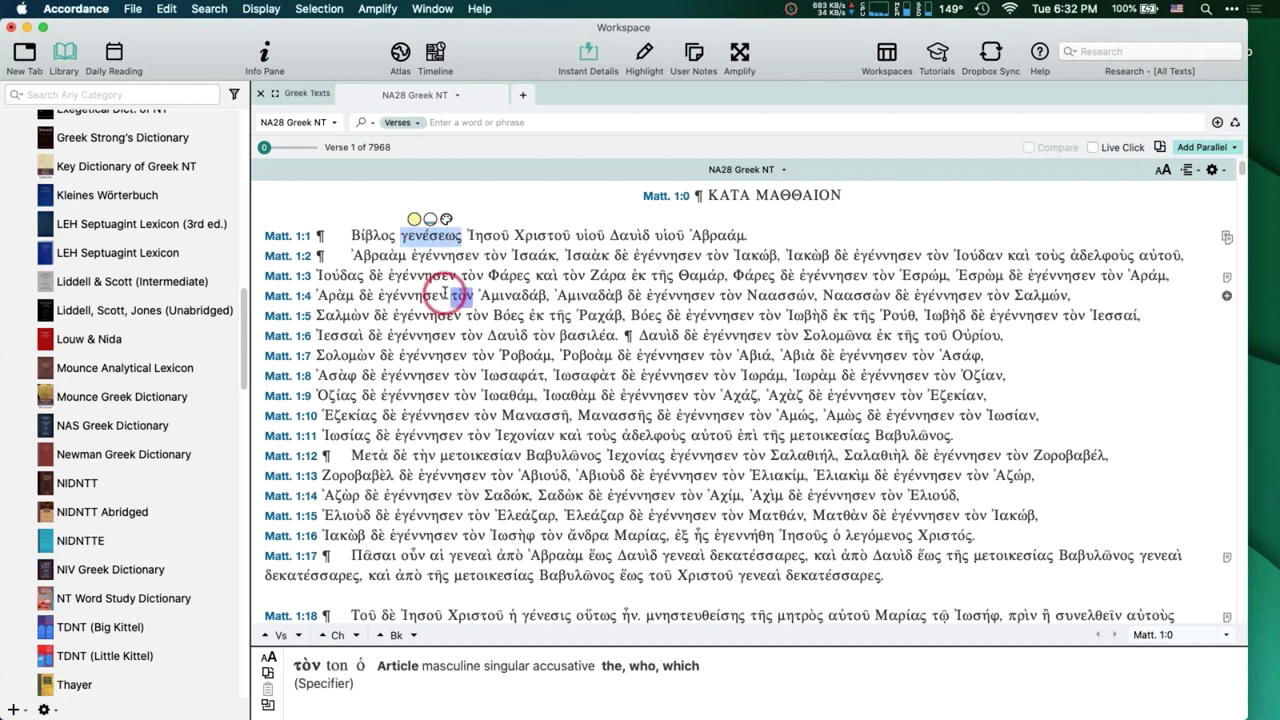
Review the Amplify preferences, including the default tools for each language and the selection requirement for amplifying.
click(76, 9)
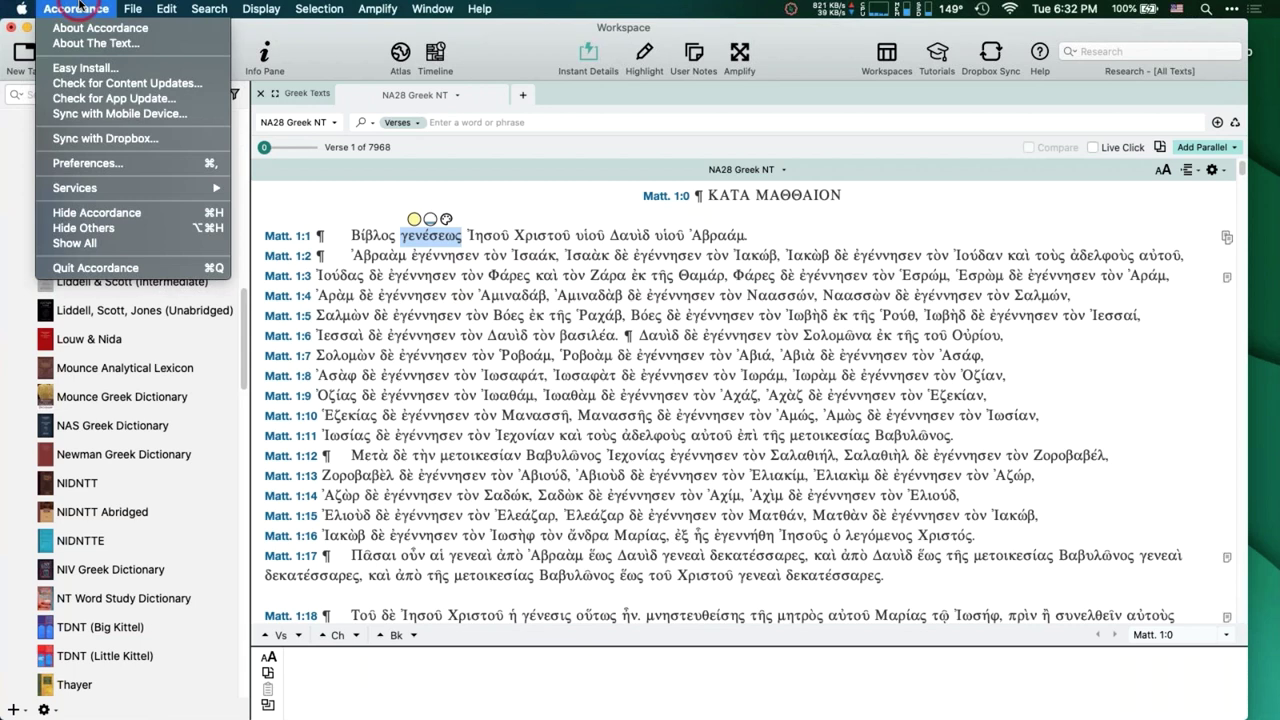
click(80, 163)
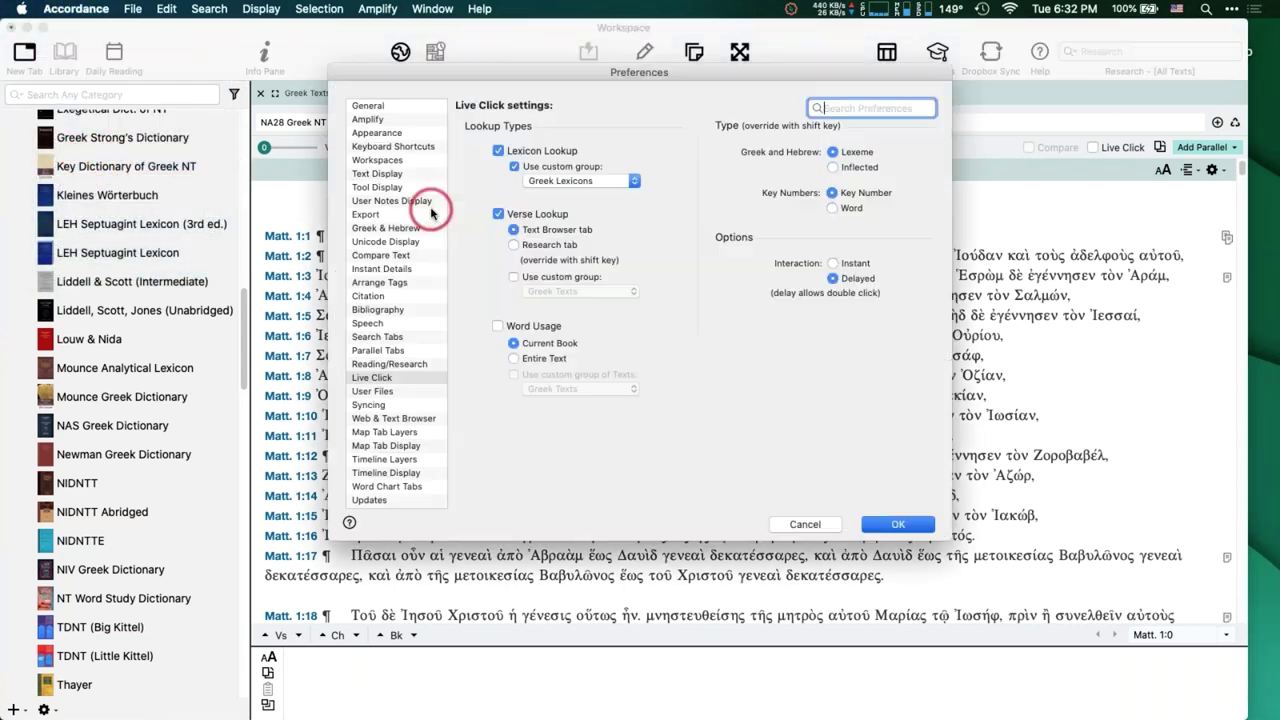
click(380, 121)
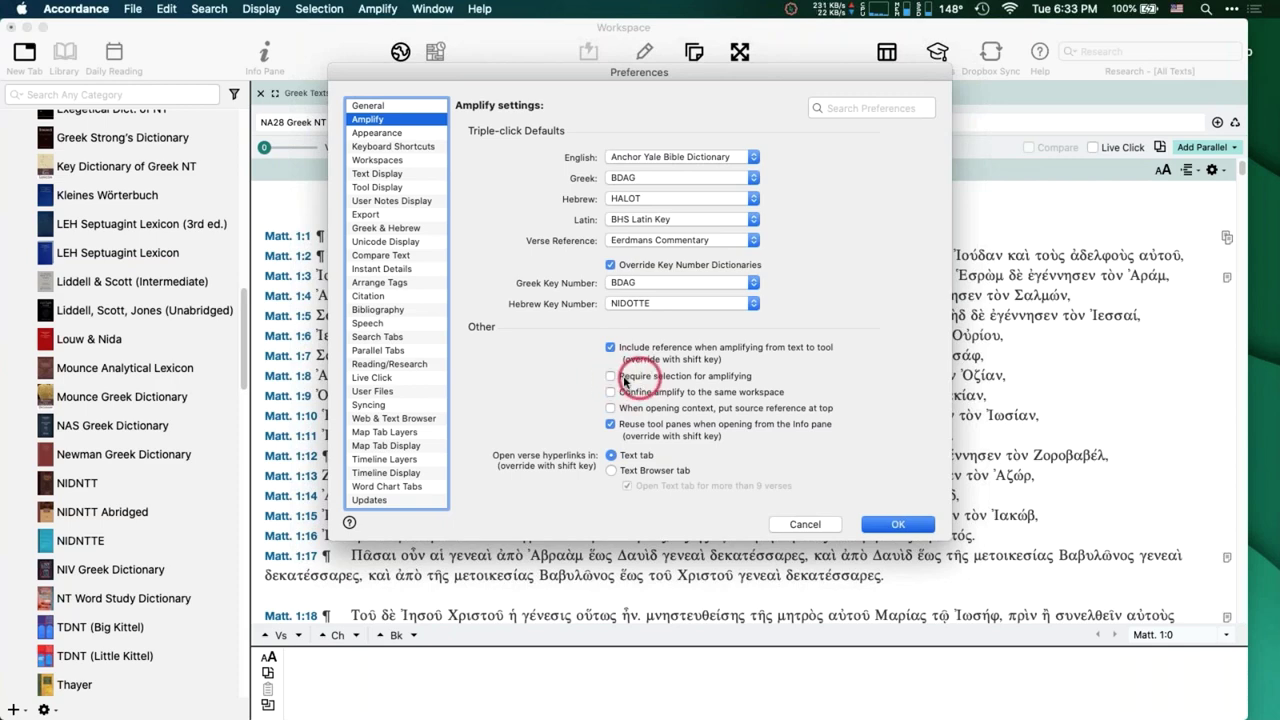
click(890, 526)
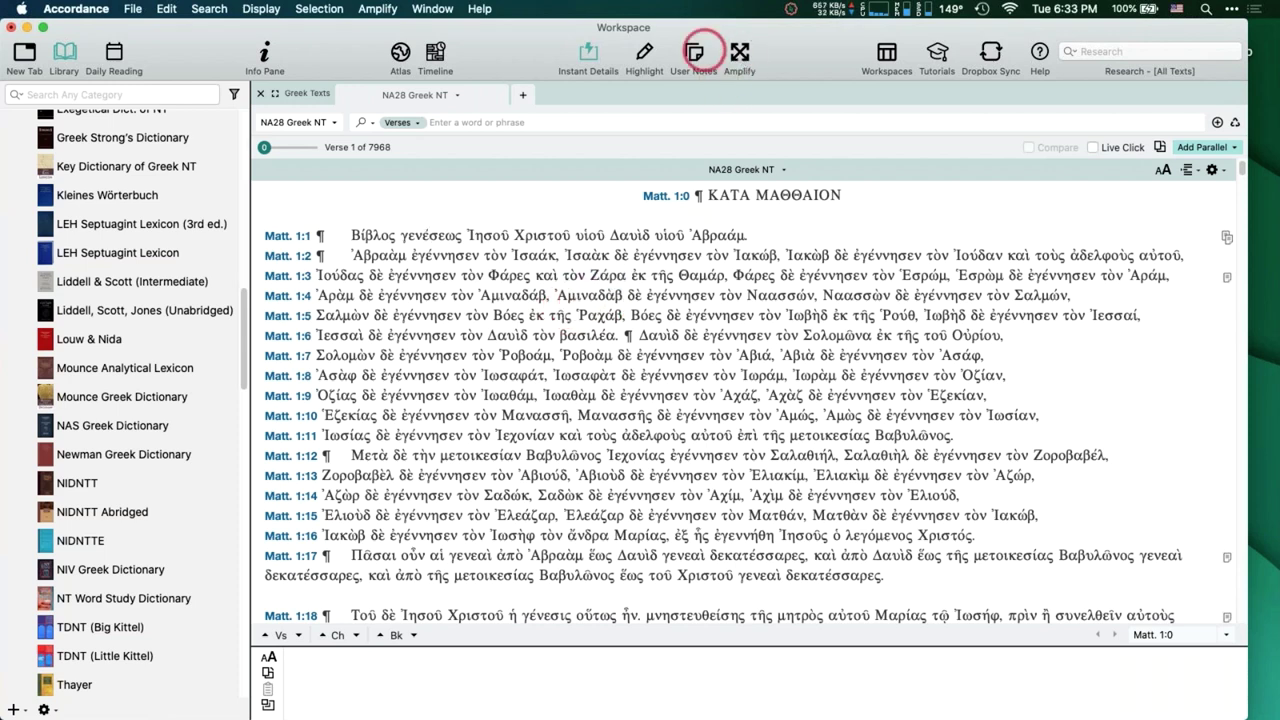
Amplify γενέσεως from Matthew 1:1 to the BDF Greek Grammar and compare the passage with the verse's parsing details.
mouse_move(186, 140)
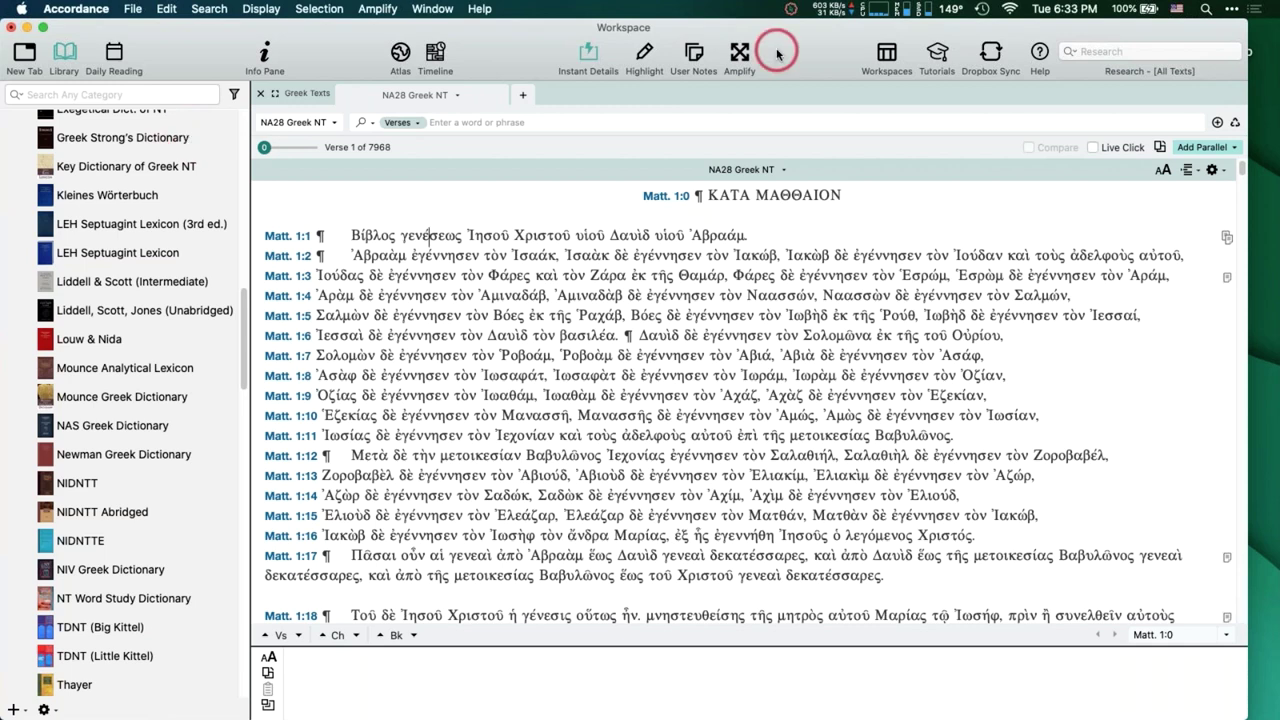
click(741, 56)
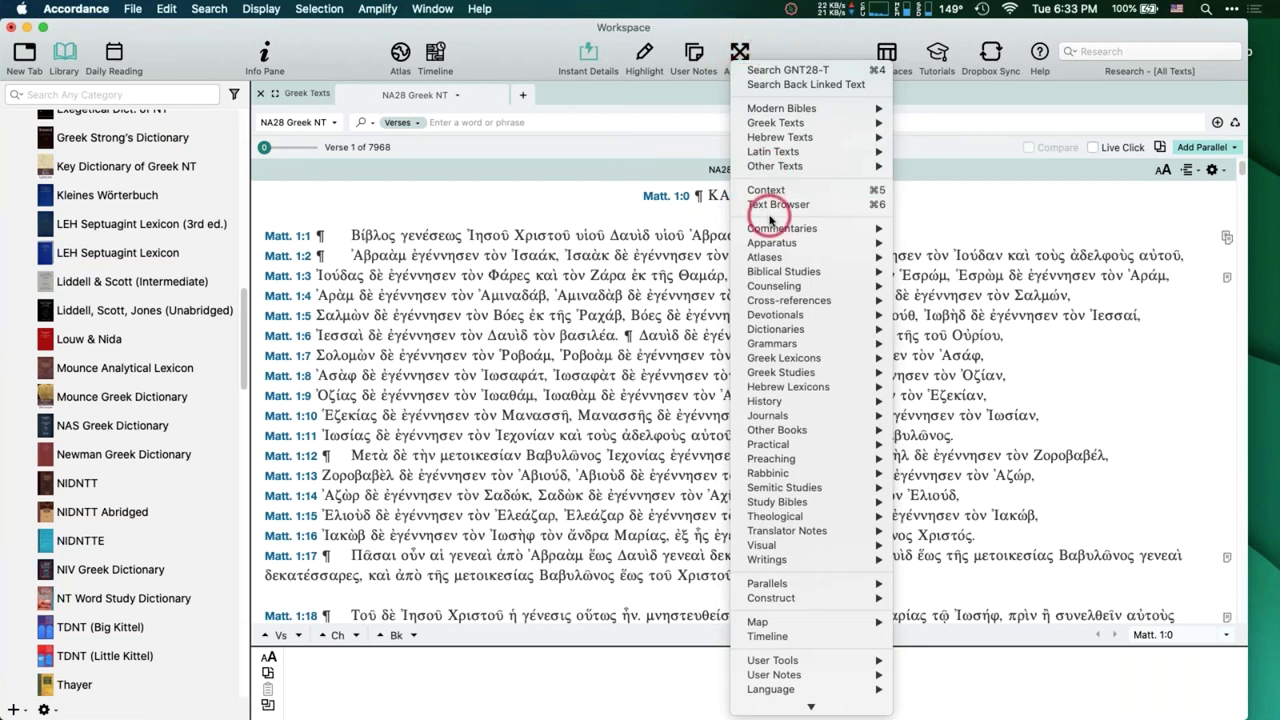
mouse_move(783, 345)
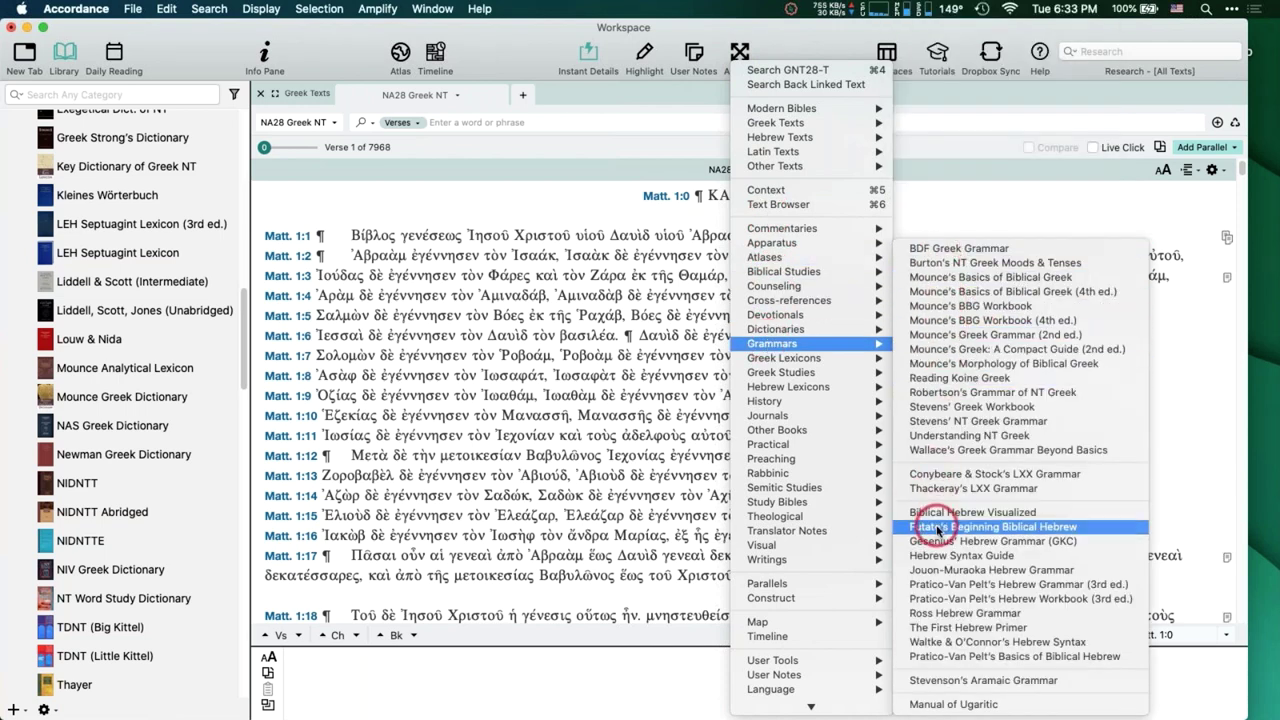
click(957, 250)
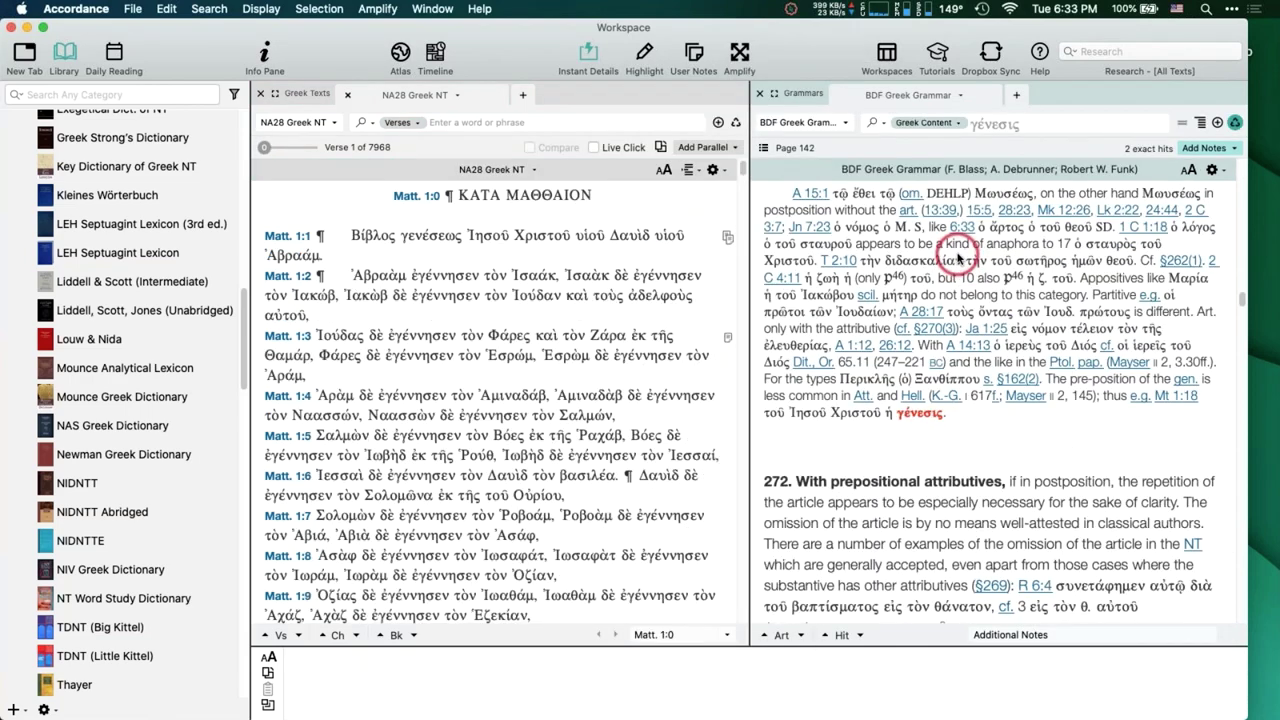
mouse_move(424, 235)
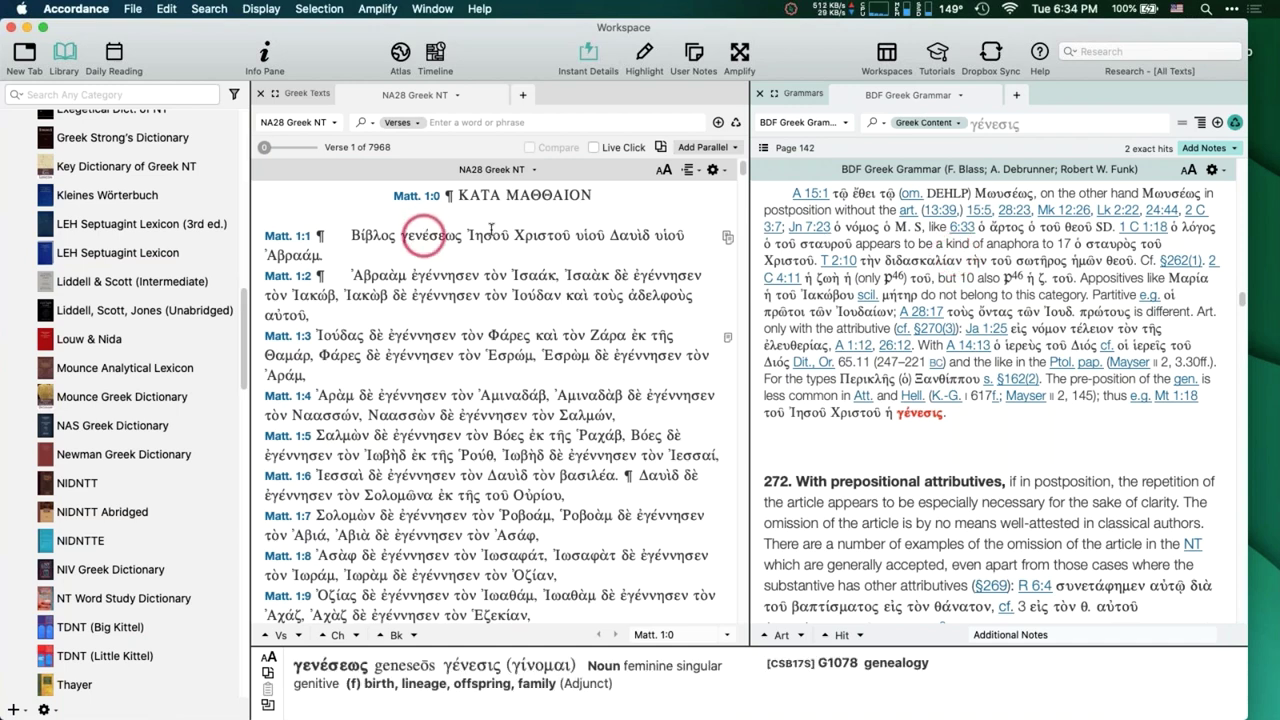
mouse_move(522, 232)
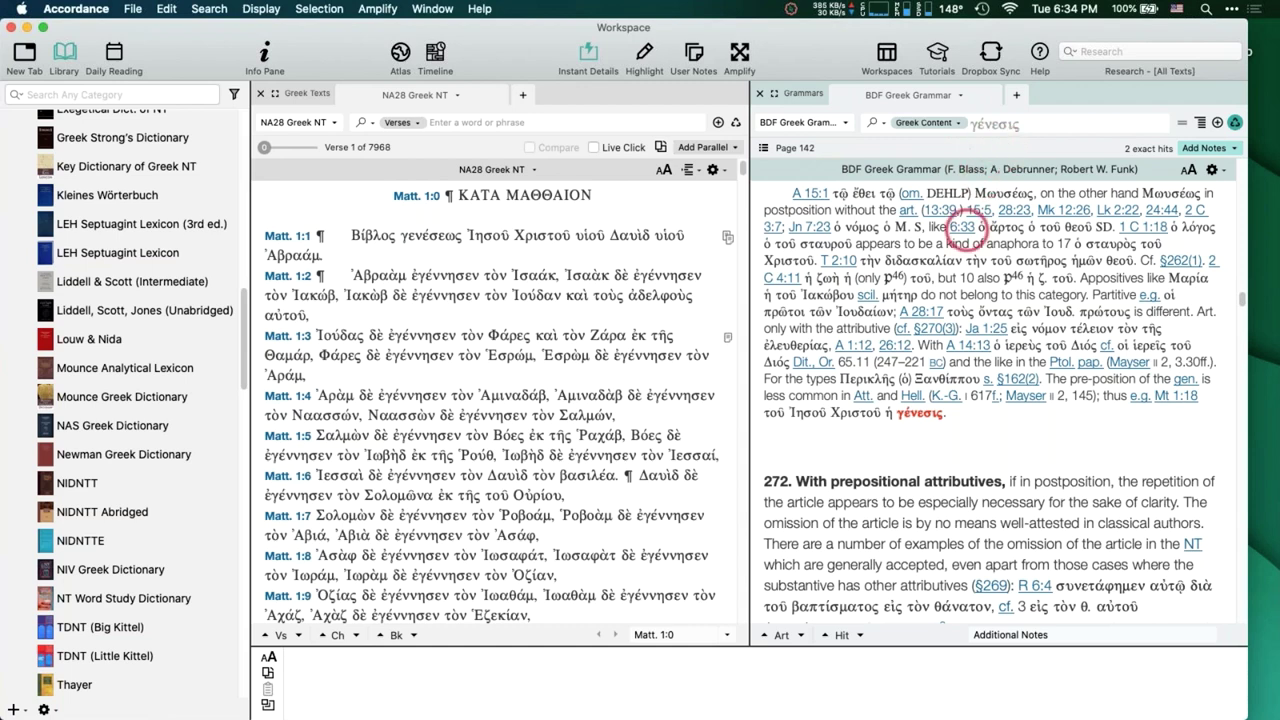
Step back and forth between the γένεσις hits in the BDF Greek Grammar and examine the passages around them.
mouse_move(911, 420)
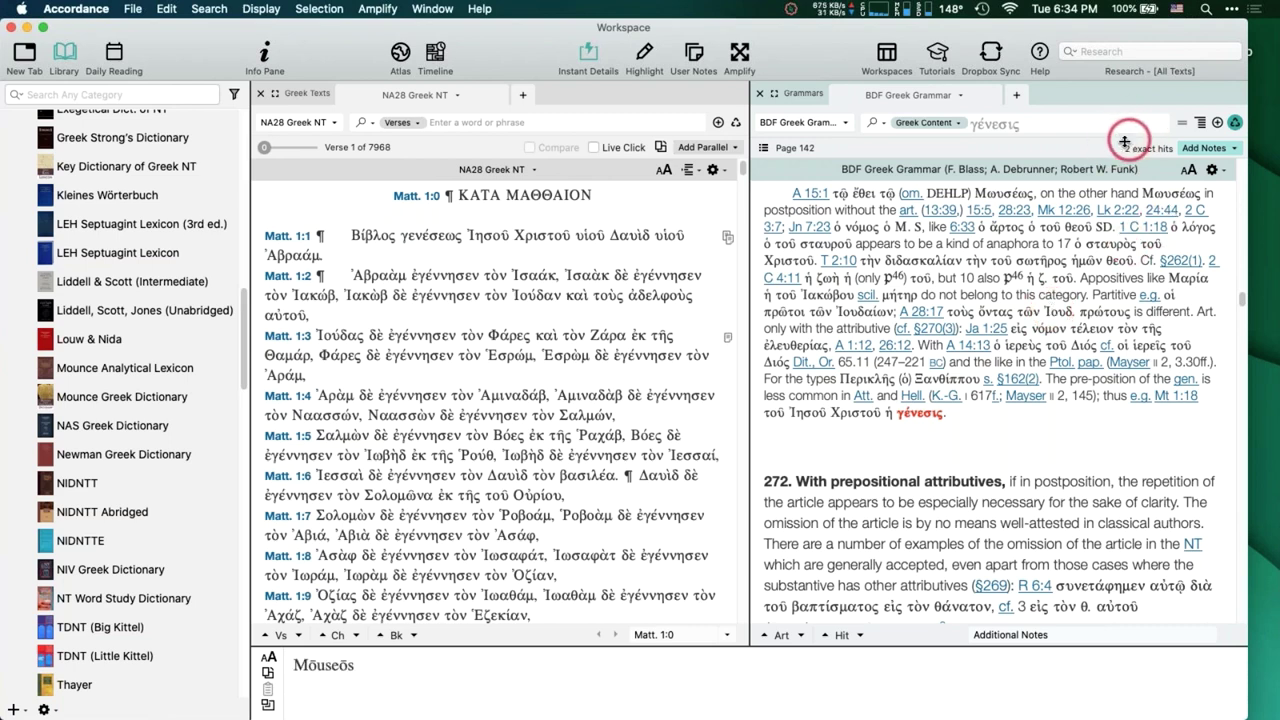
mouse_move(1030, 393)
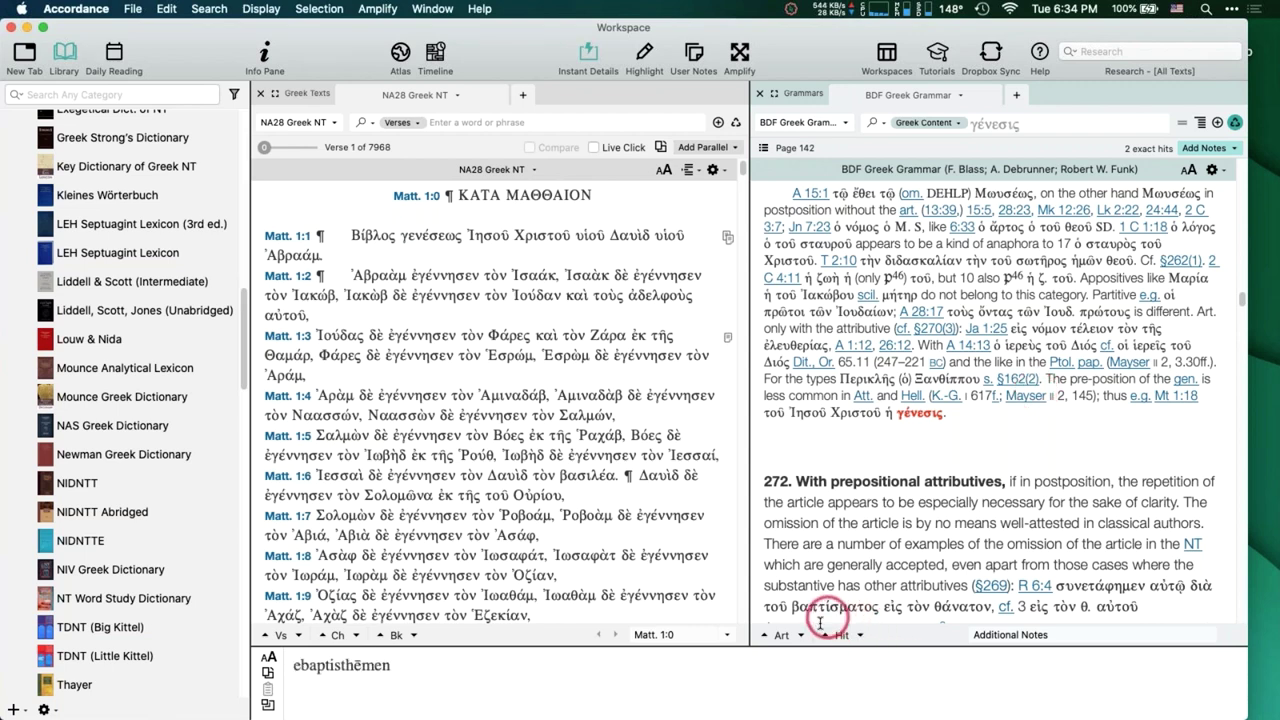
click(860, 636)
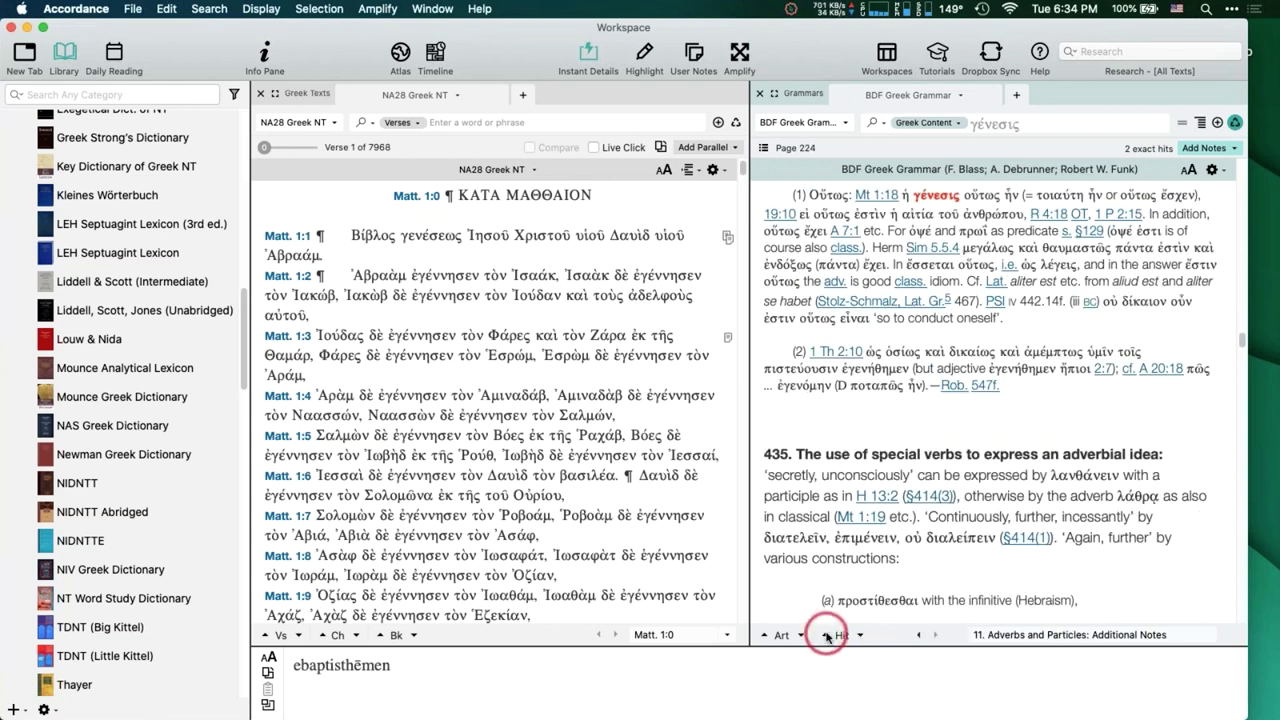
click(827, 636)
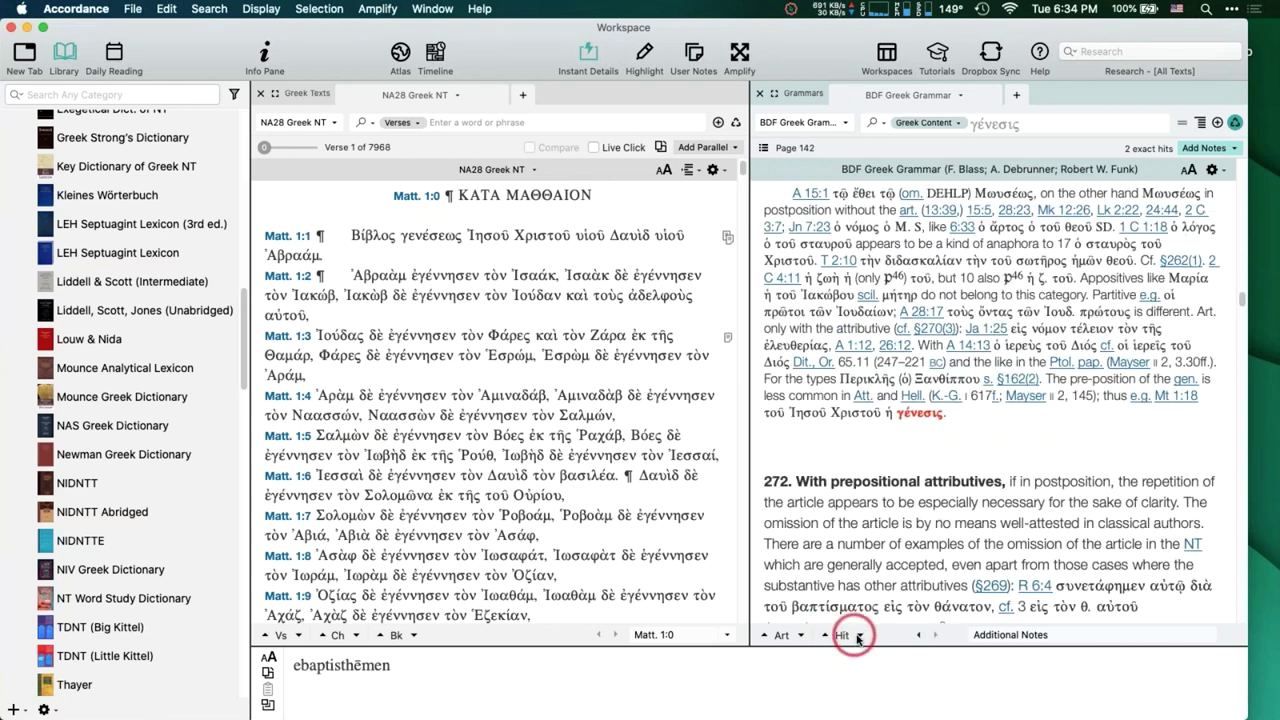
click(861, 636)
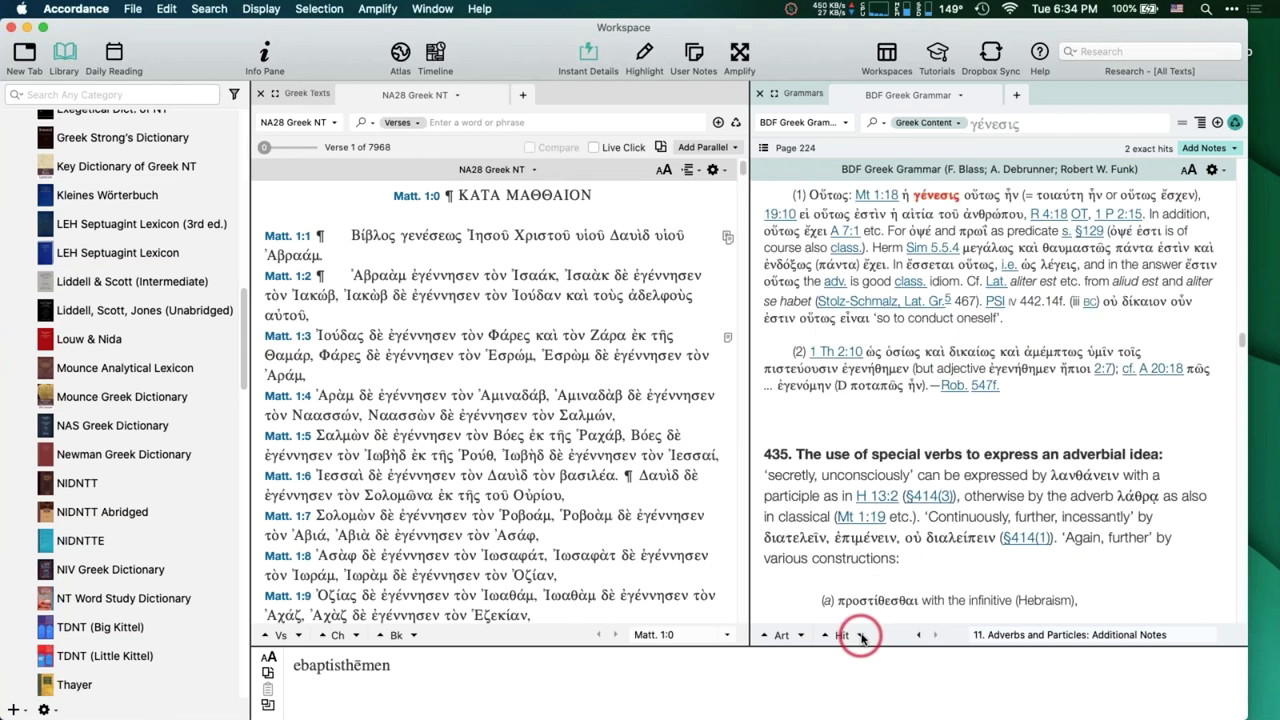
scroll(870, 542, up, 1)
mouse_move(870, 542)
scroll(870, 542, down, 2)
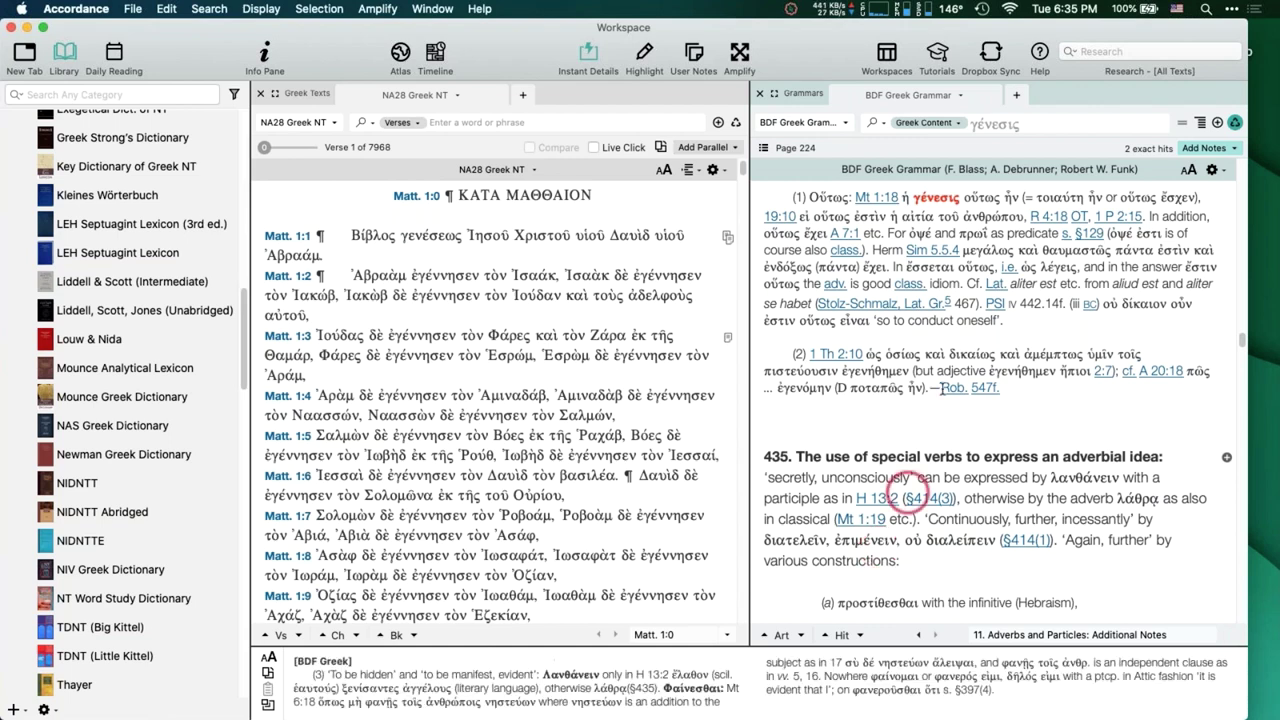
mouse_move(975, 264)
mouse_move(922, 205)
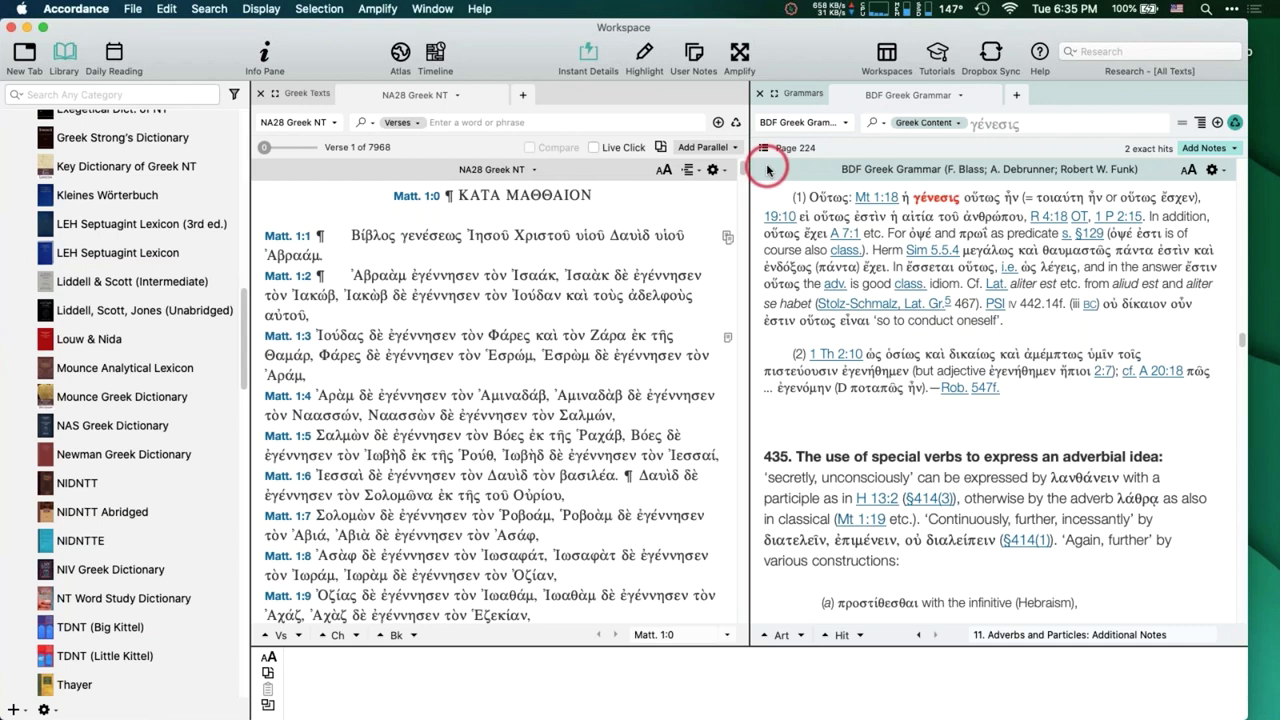
Set the BDF Greek Grammar to show its text as Paragraphs, limited to those containing γένεσις.
click(1216, 173)
mouse_move(1130, 185)
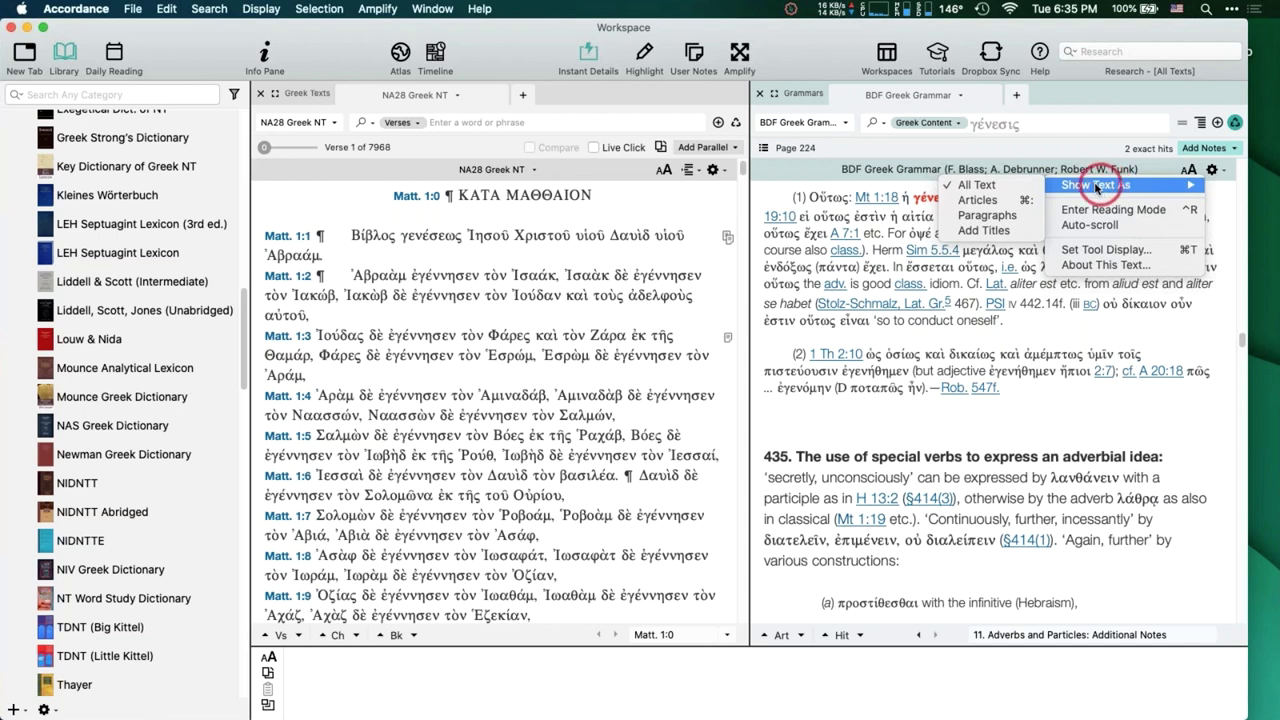
click(988, 214)
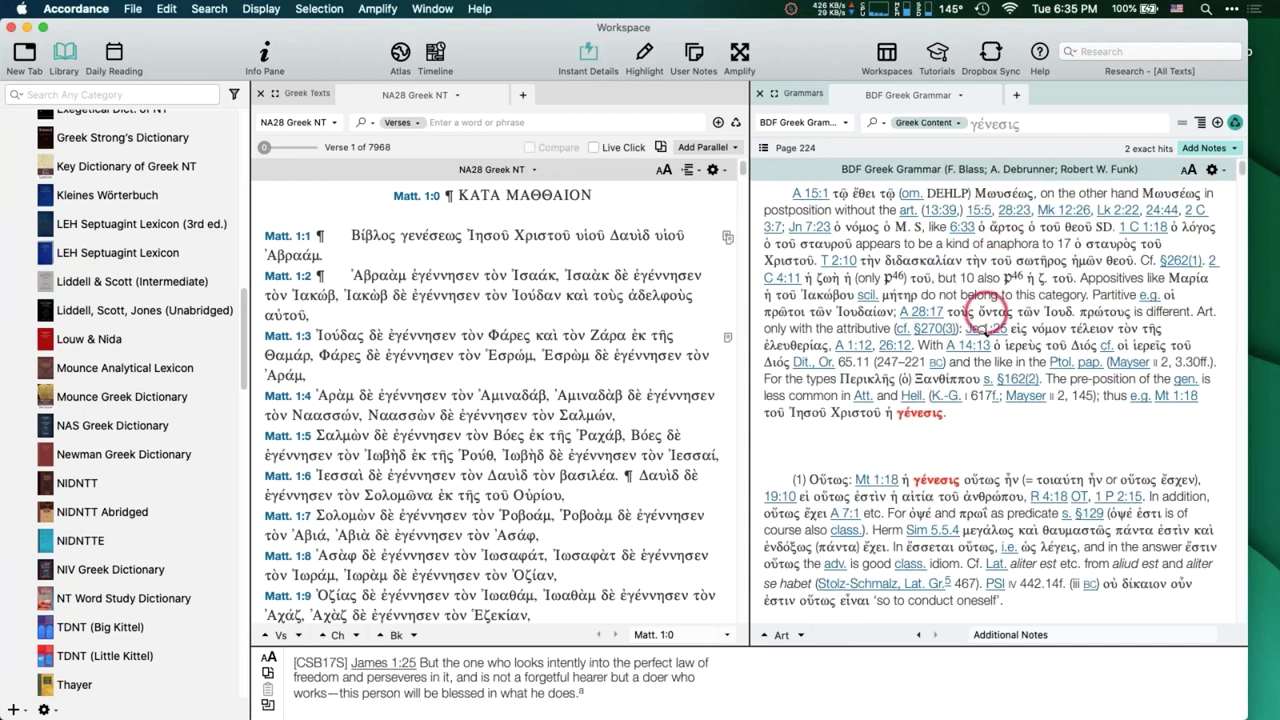
mouse_move(982, 330)
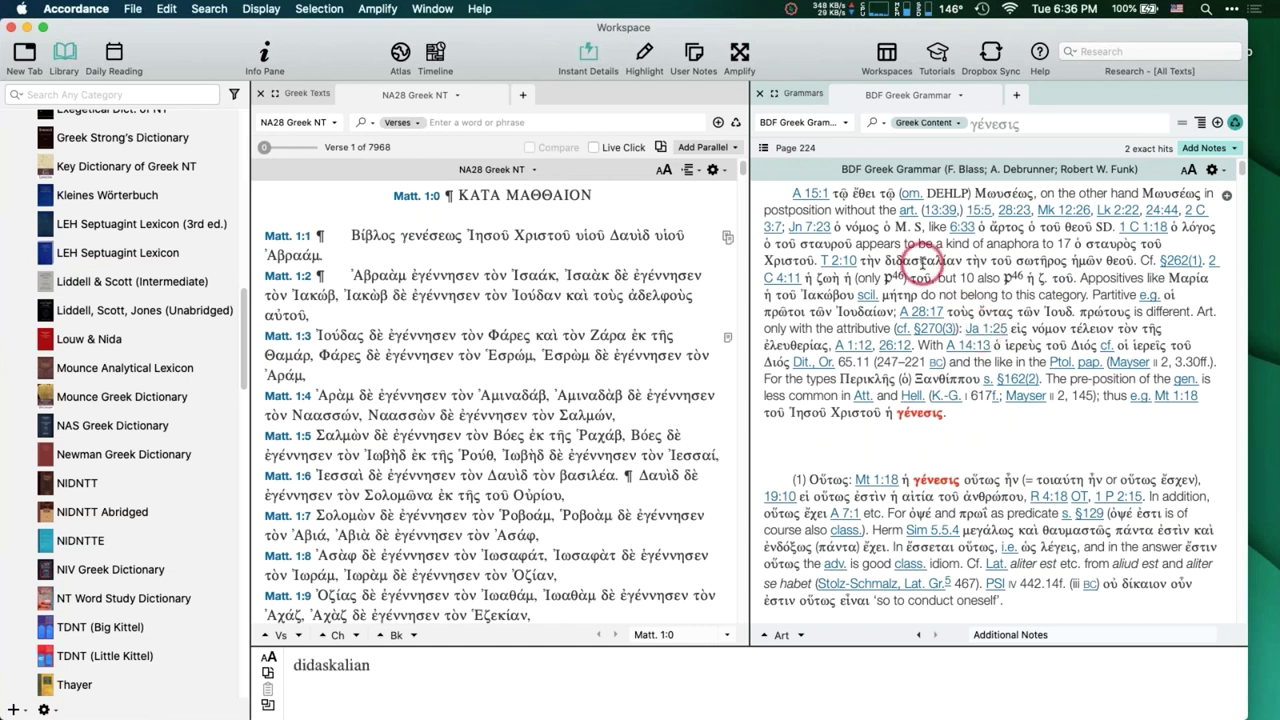
Show the BDF Greek Grammar text with Add Titles and read the section headings and notes surrounding each γένεσις hit.
click(1214, 172)
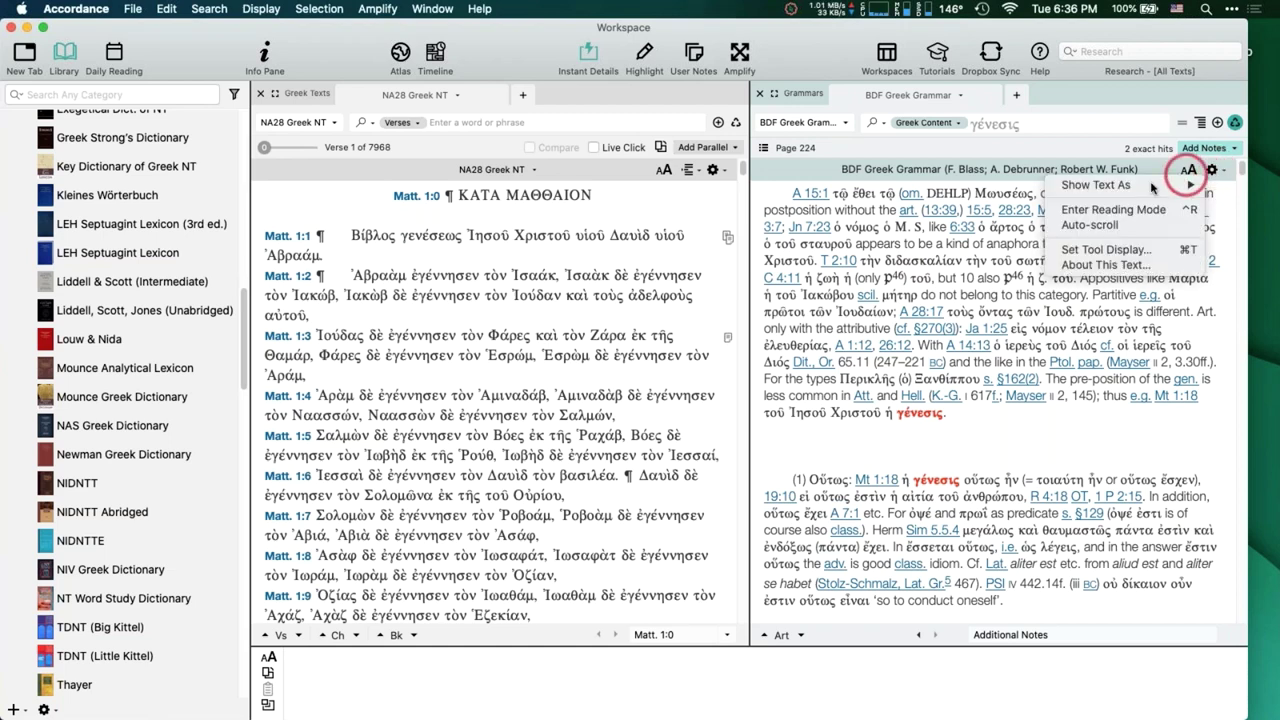
mouse_move(1050, 185)
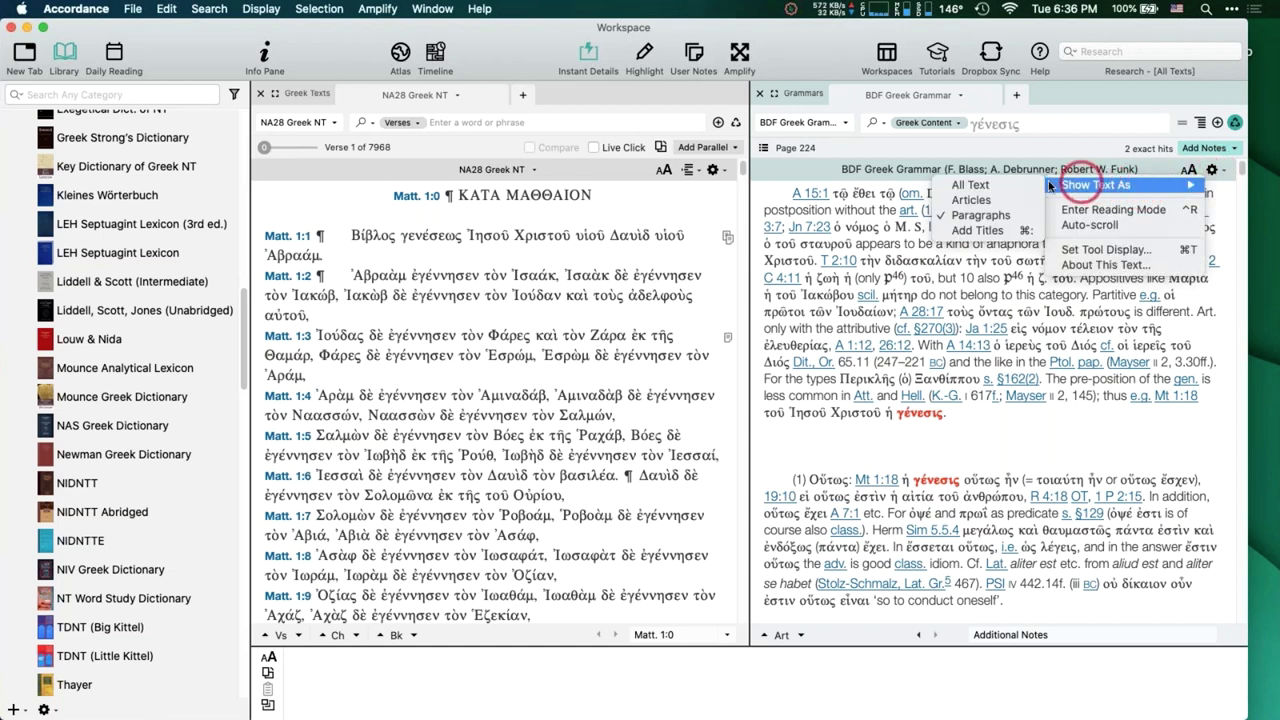
click(985, 232)
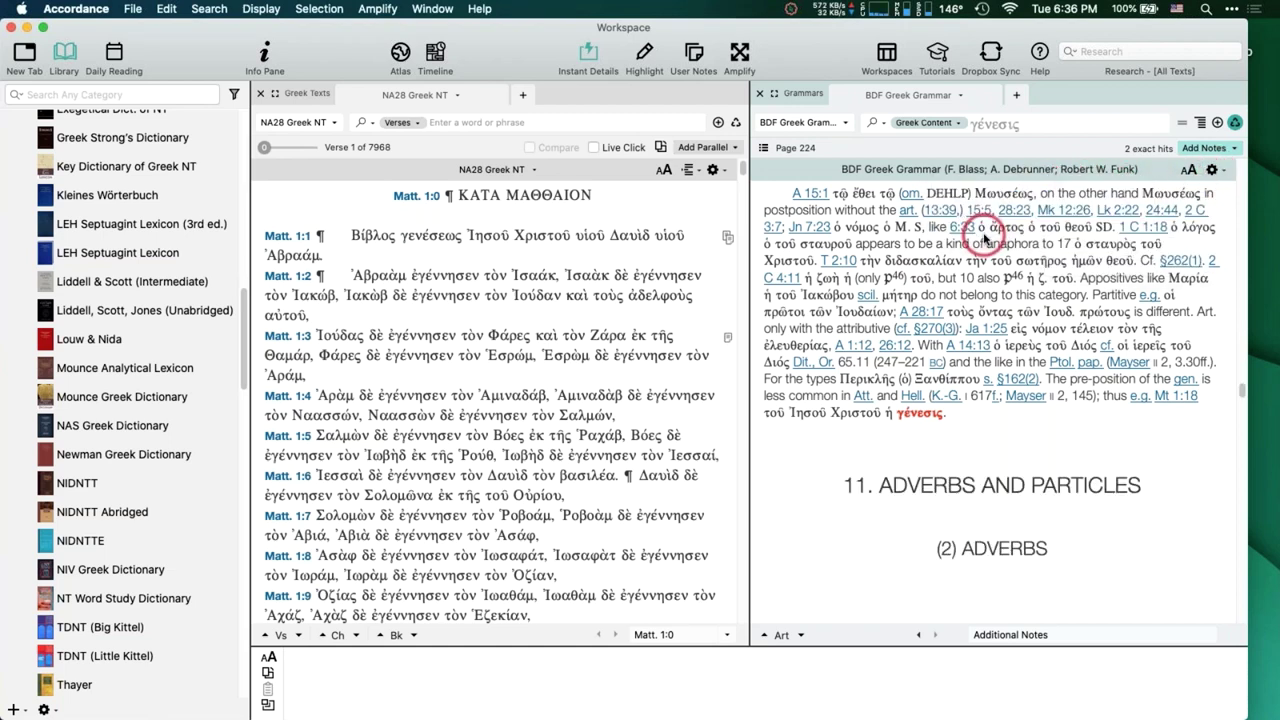
scroll(965, 332, up, 3)
scroll(965, 332, up, 5)
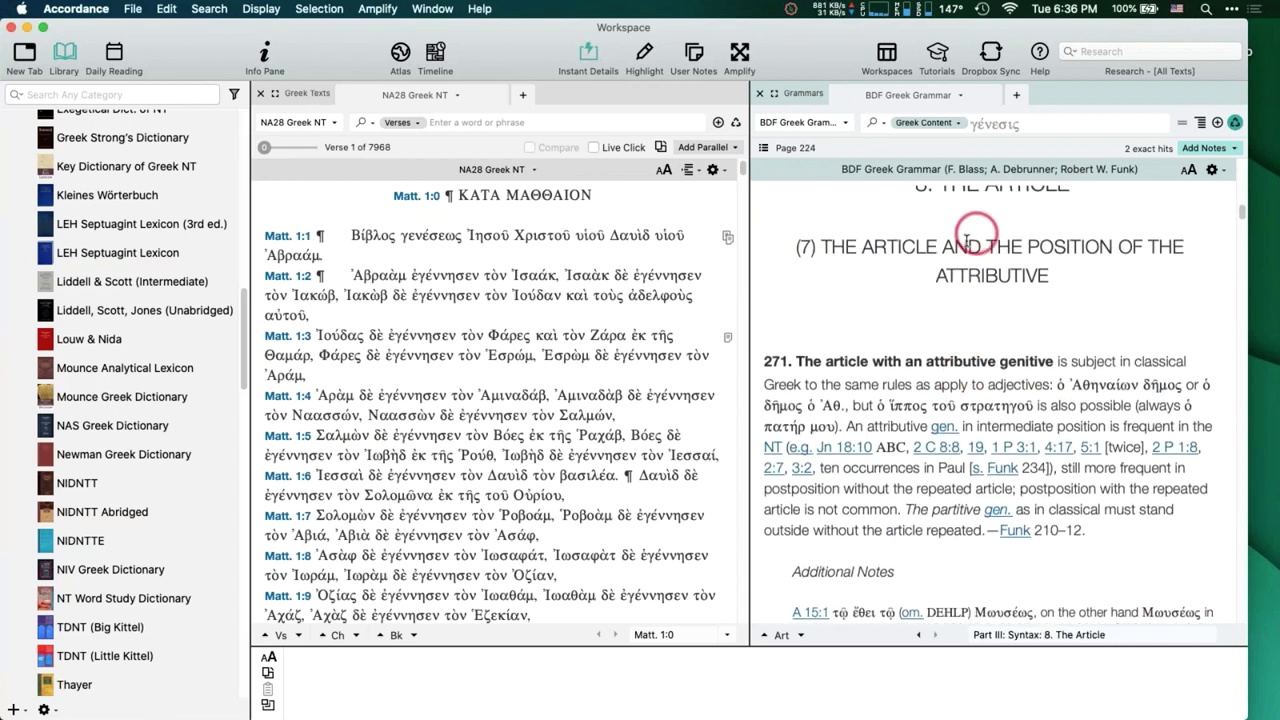
scroll(980, 326, down, 6)
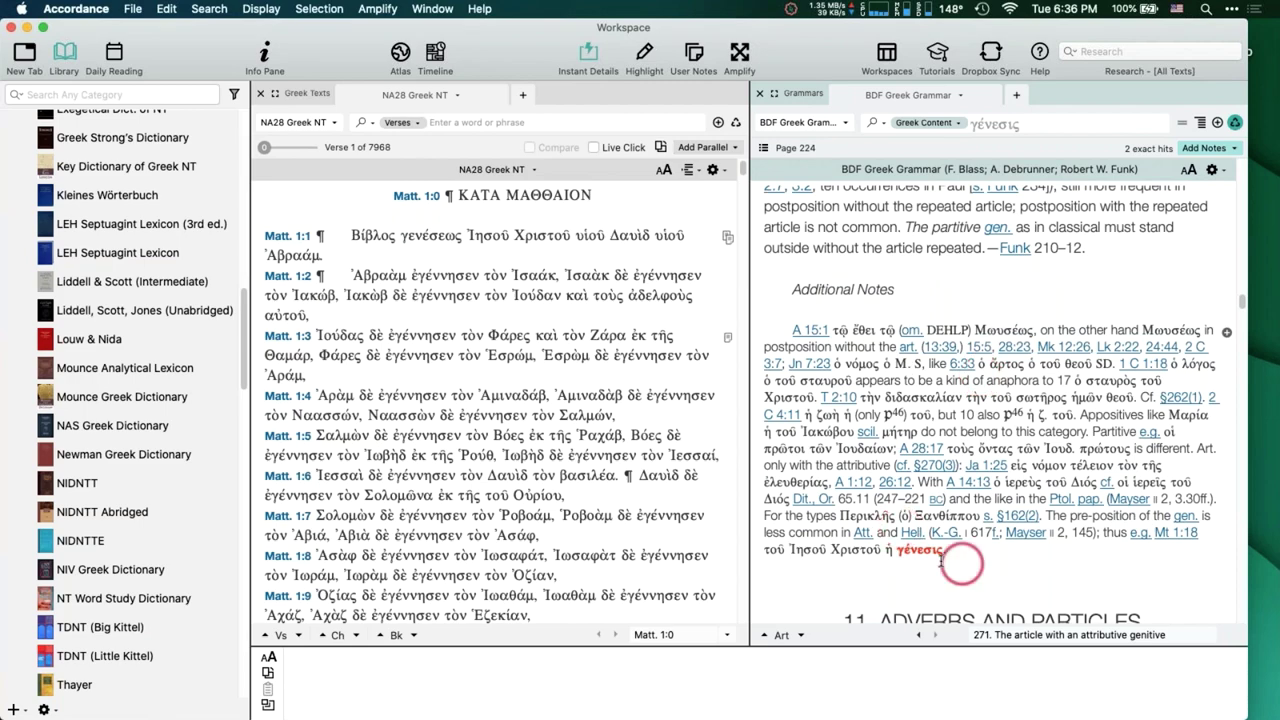
scroll(918, 385, up, 7)
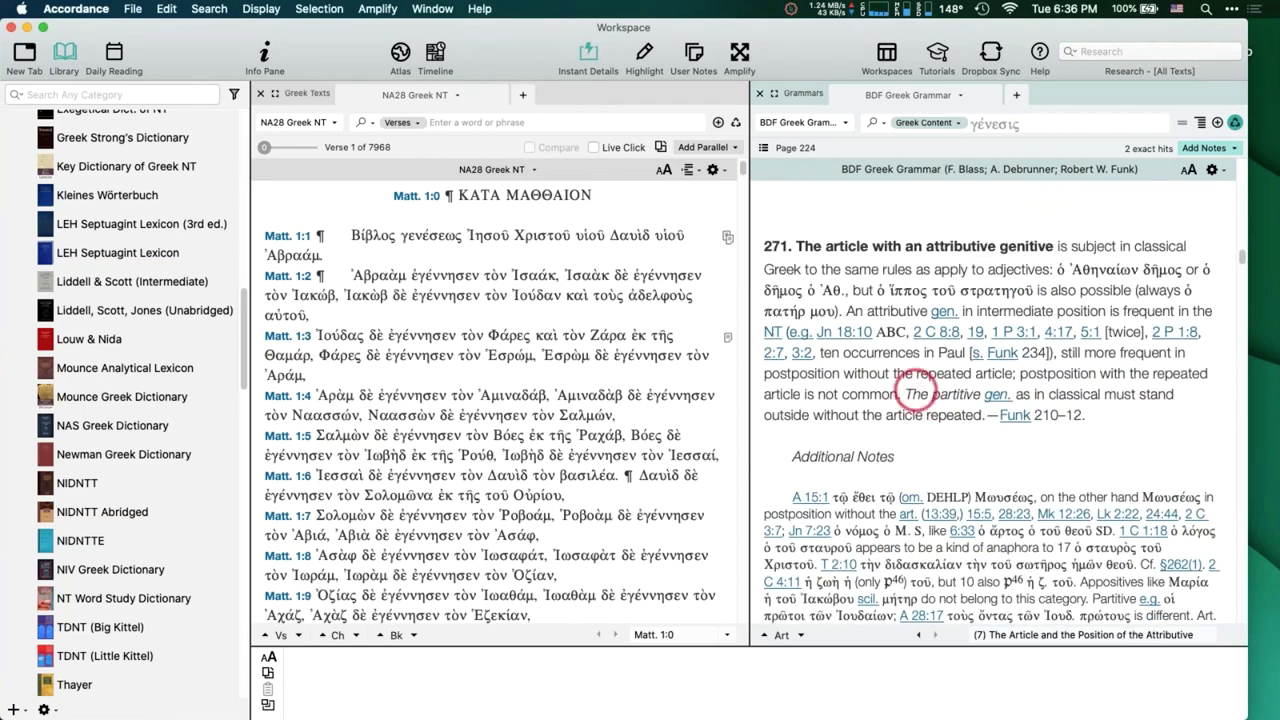
scroll(915, 390, down, 15)
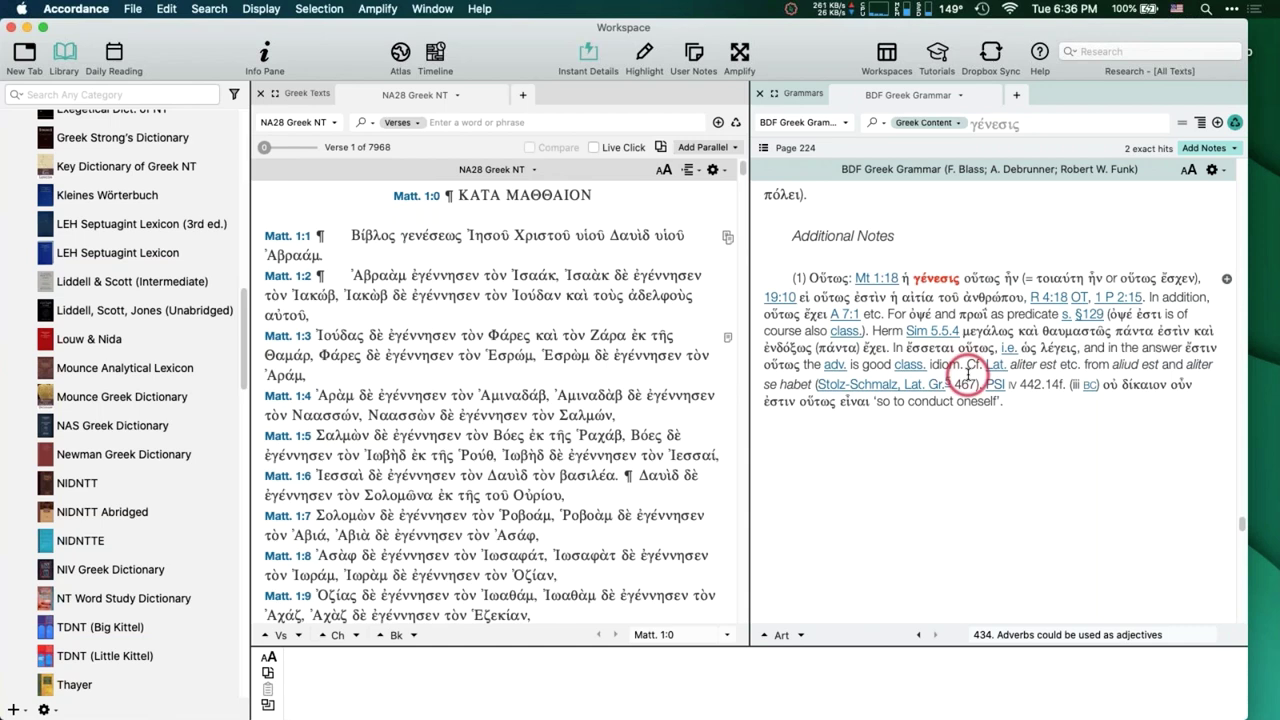
mouse_move(1097, 298)
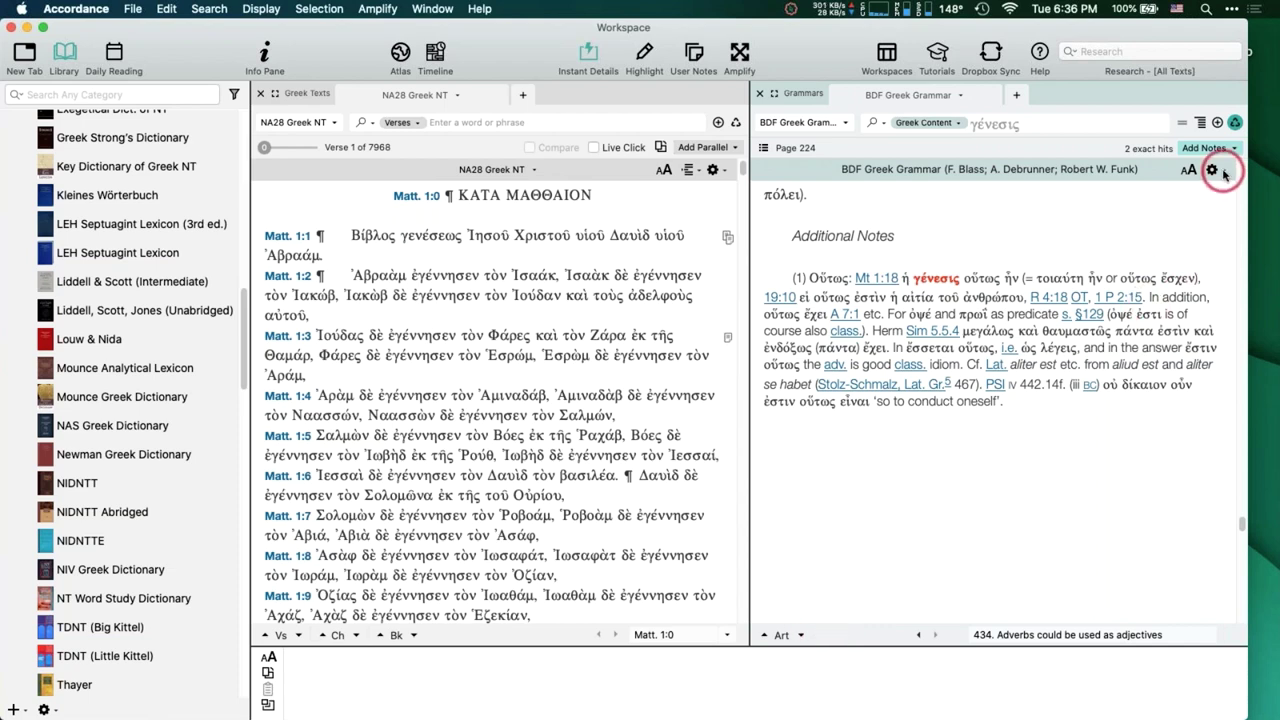
Reapply the Add Titles display and compare the headings of sections 271 and 434 with their highlighted hits.
click(1222, 172)
mouse_move(1155, 184)
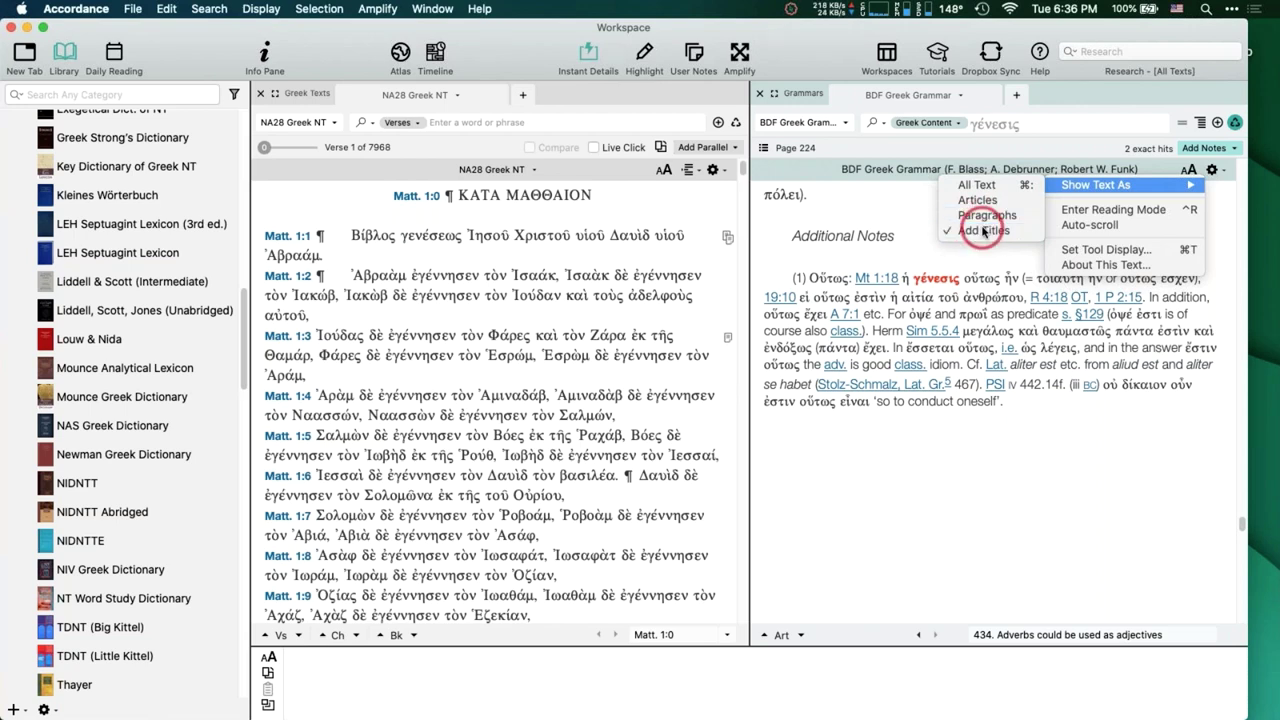
click(983, 231)
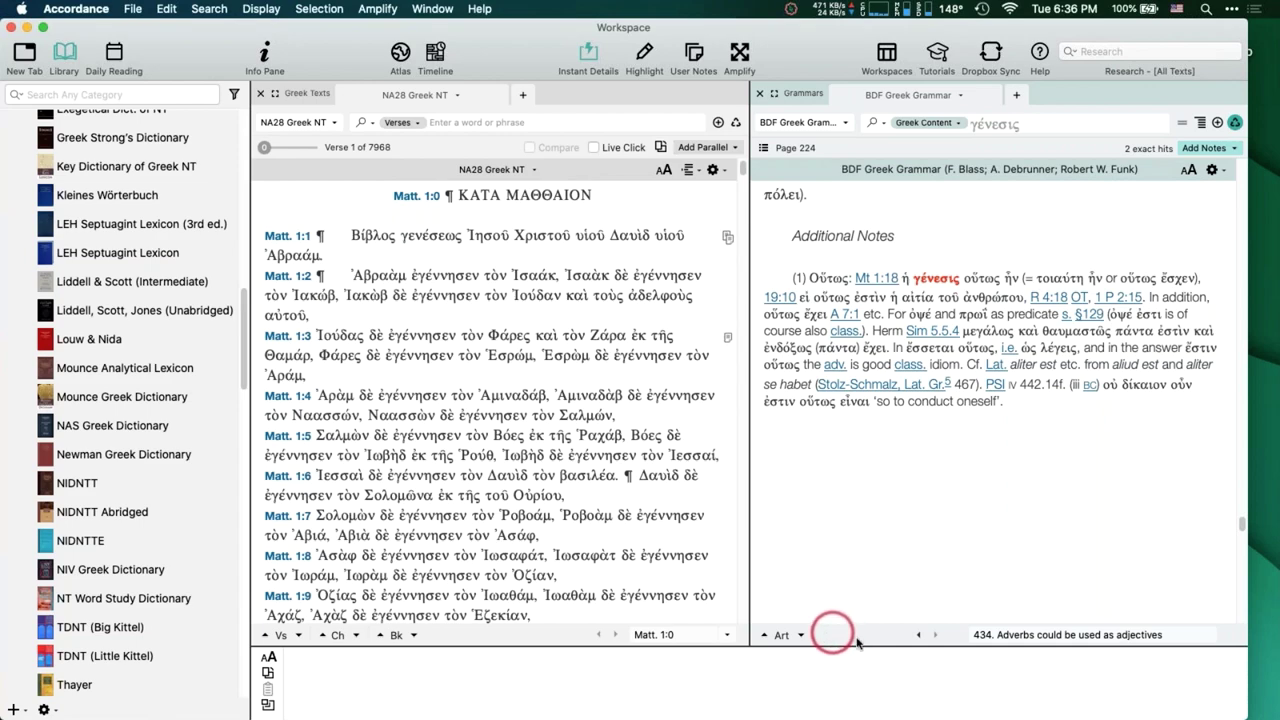
scroll(894, 514, up, 2)
scroll(888, 515, up, 5)
scroll(888, 515, down, 4)
scroll(889, 517, down, 6)
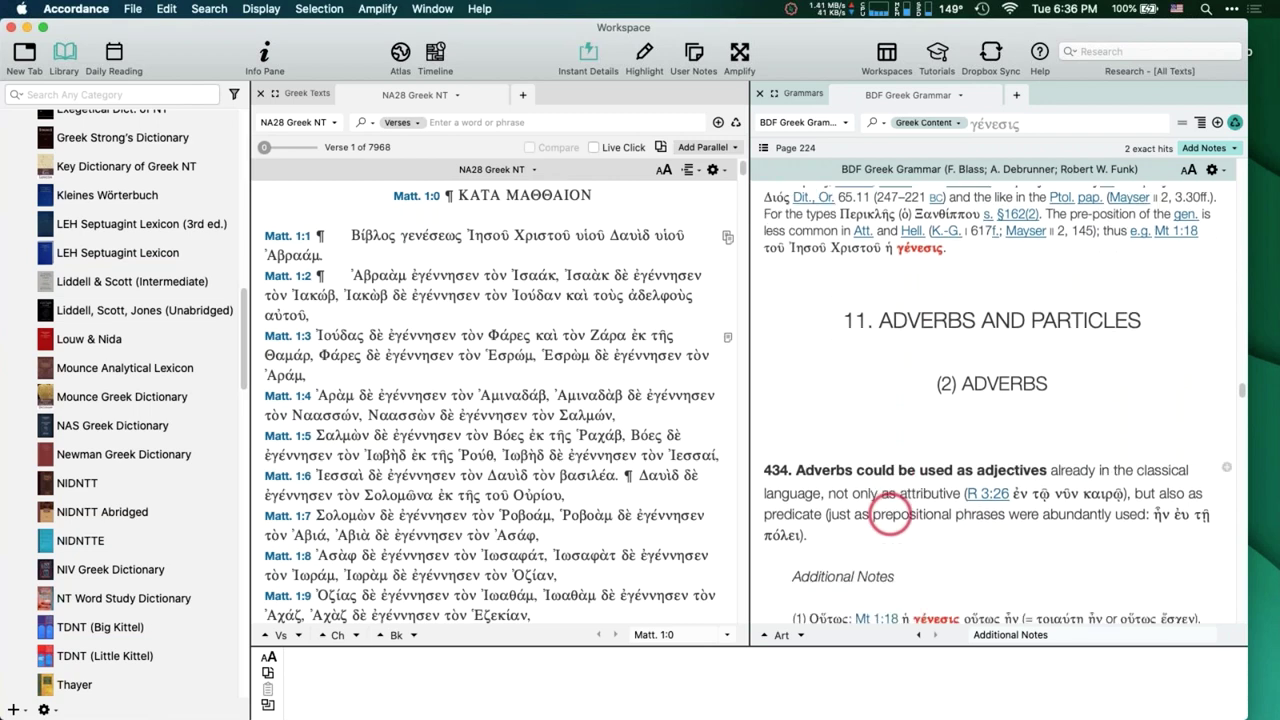
scroll(889, 515, down, 2)
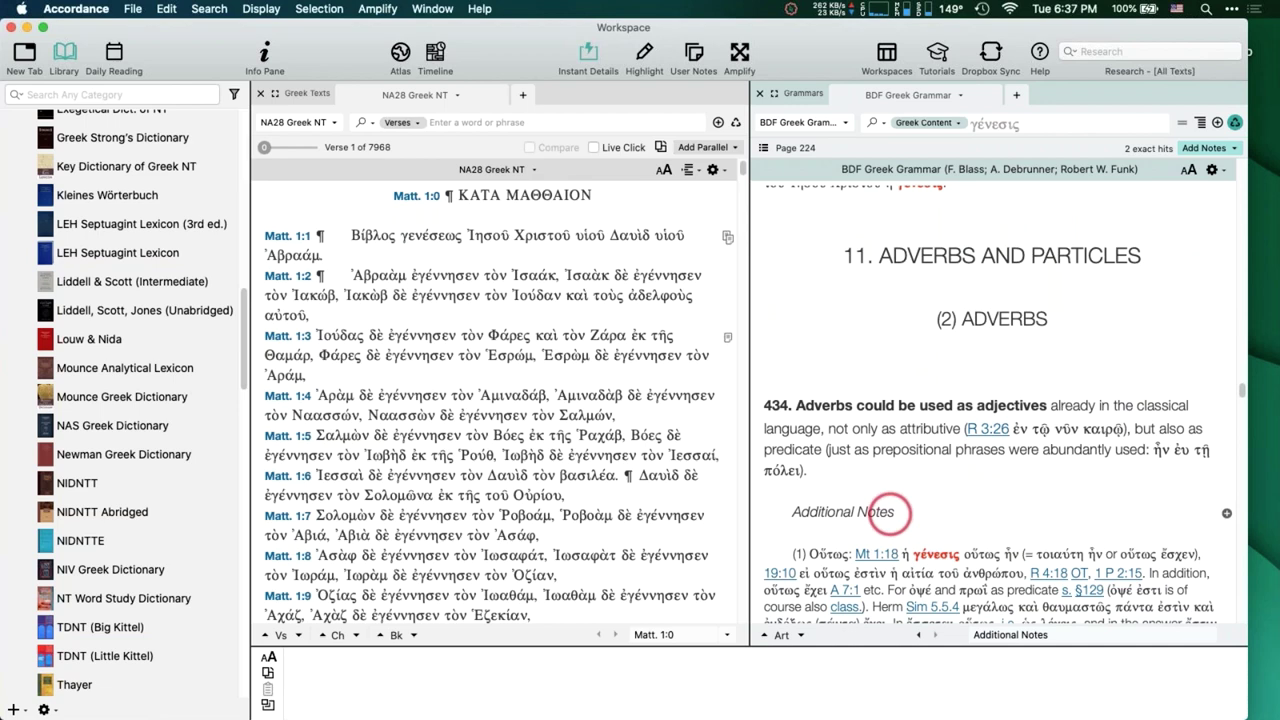
Close the Grammars zone and place the cursor in the NA28 Greek NT search entry.
click(759, 94)
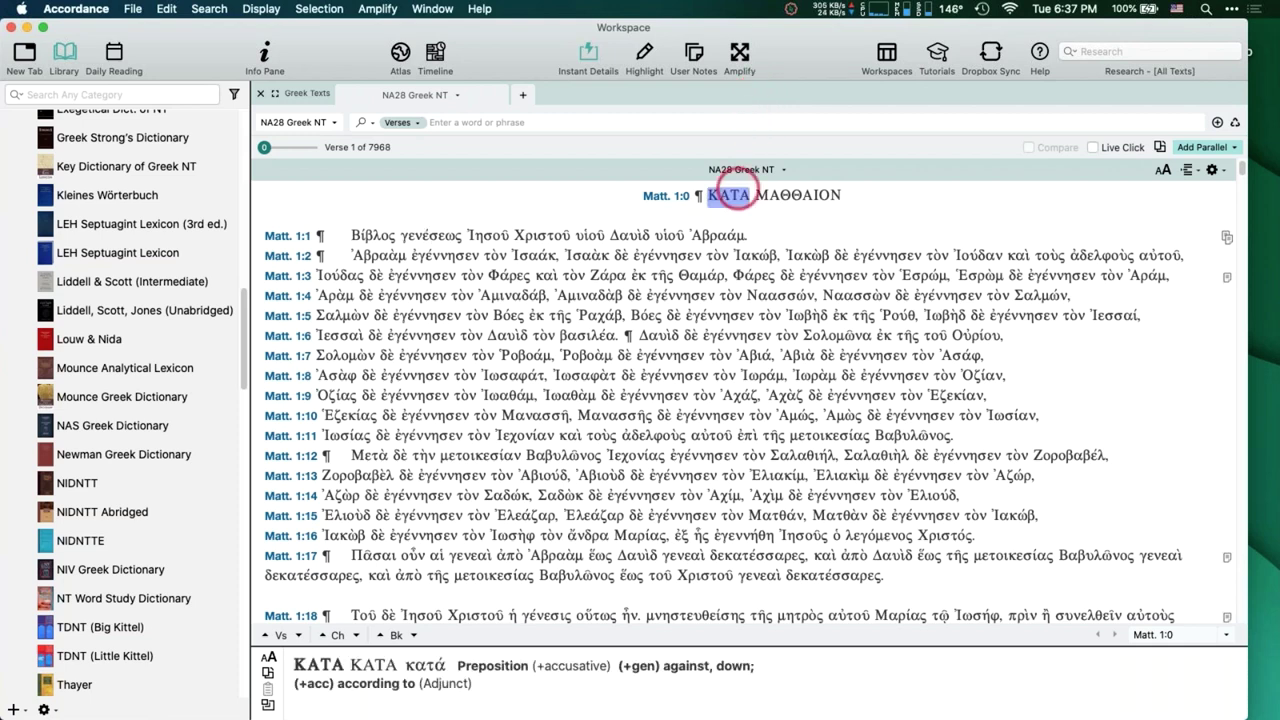
click(480, 122)
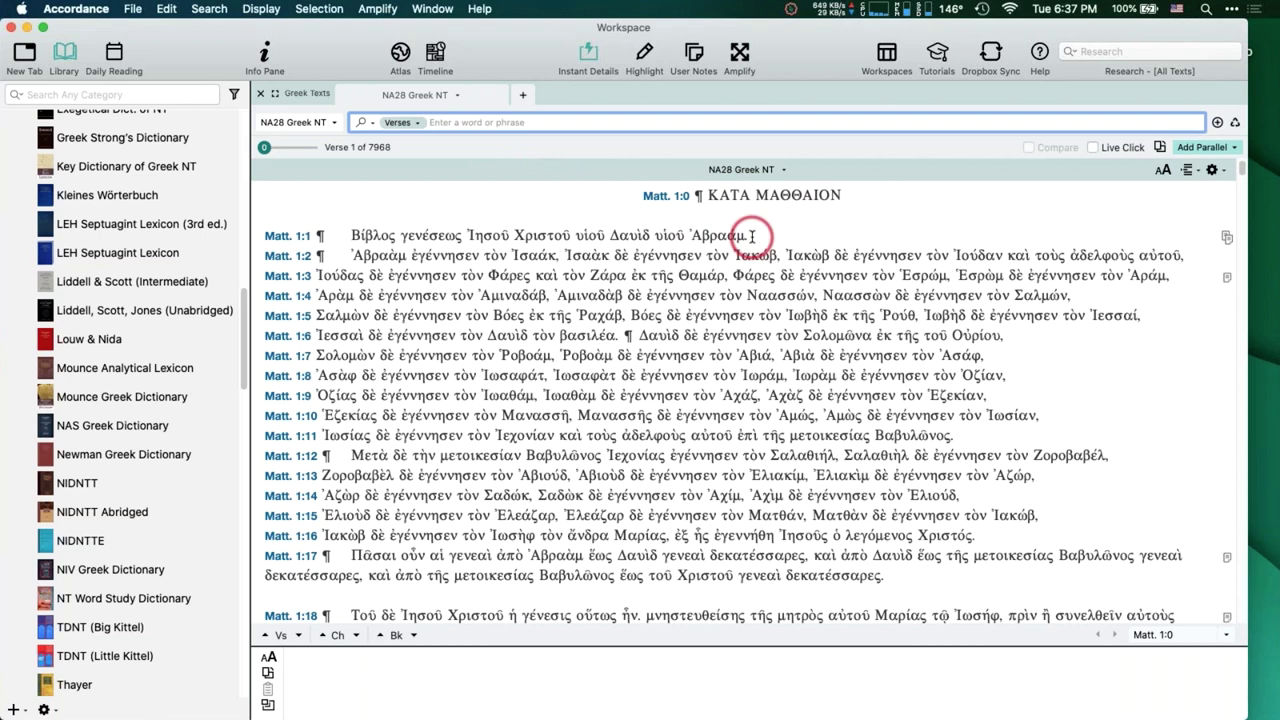
Check the available help resources, view the context-sensitive help topic for the Search tab, and close it.
click(477, 9)
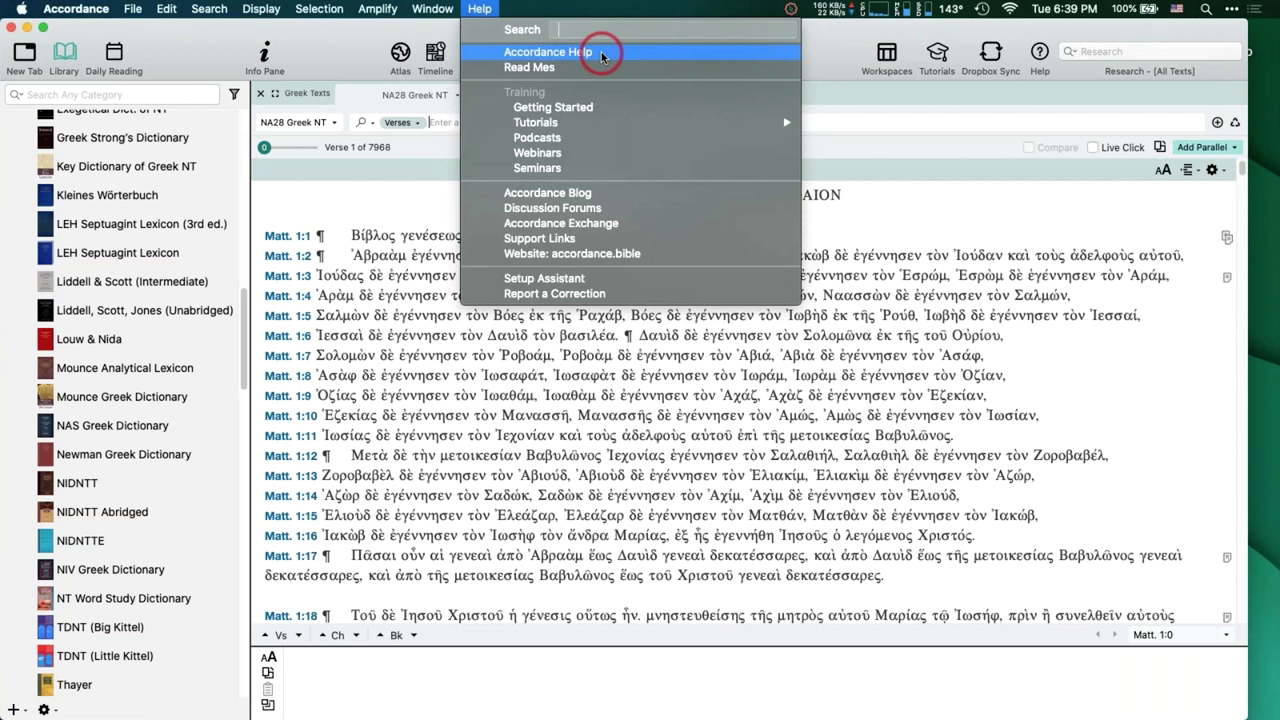
click(833, 54)
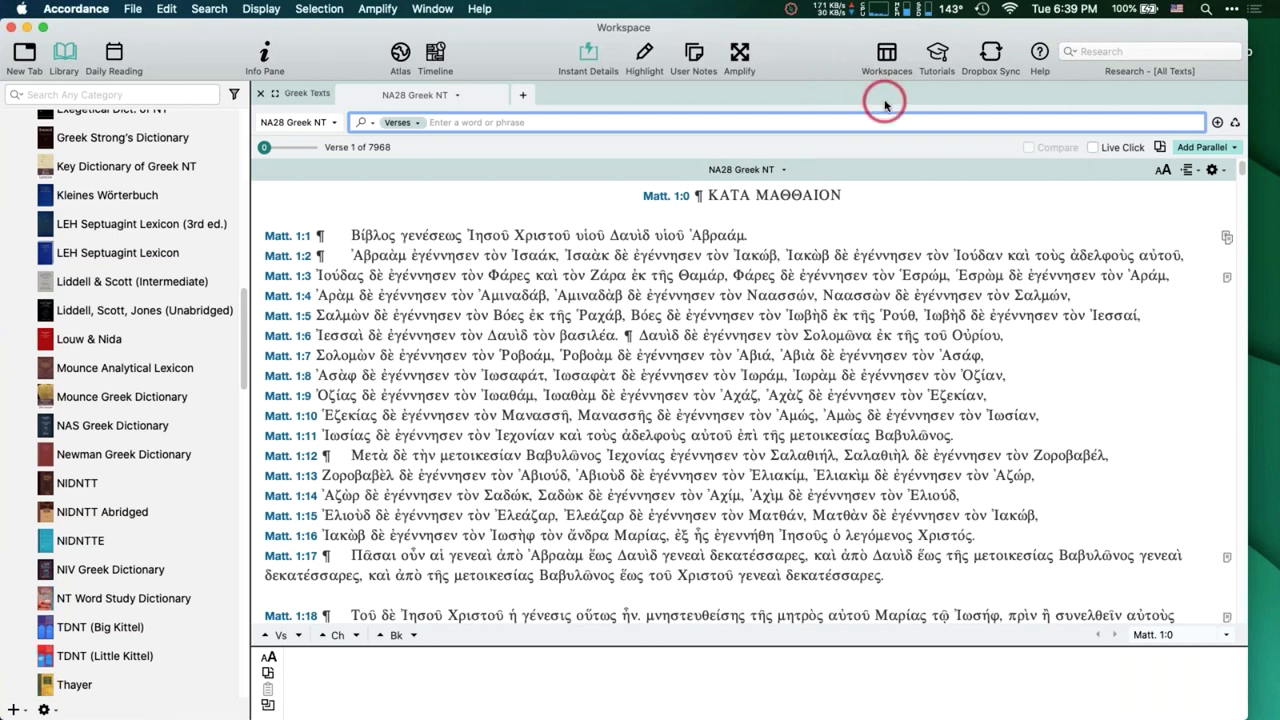
click(1040, 54)
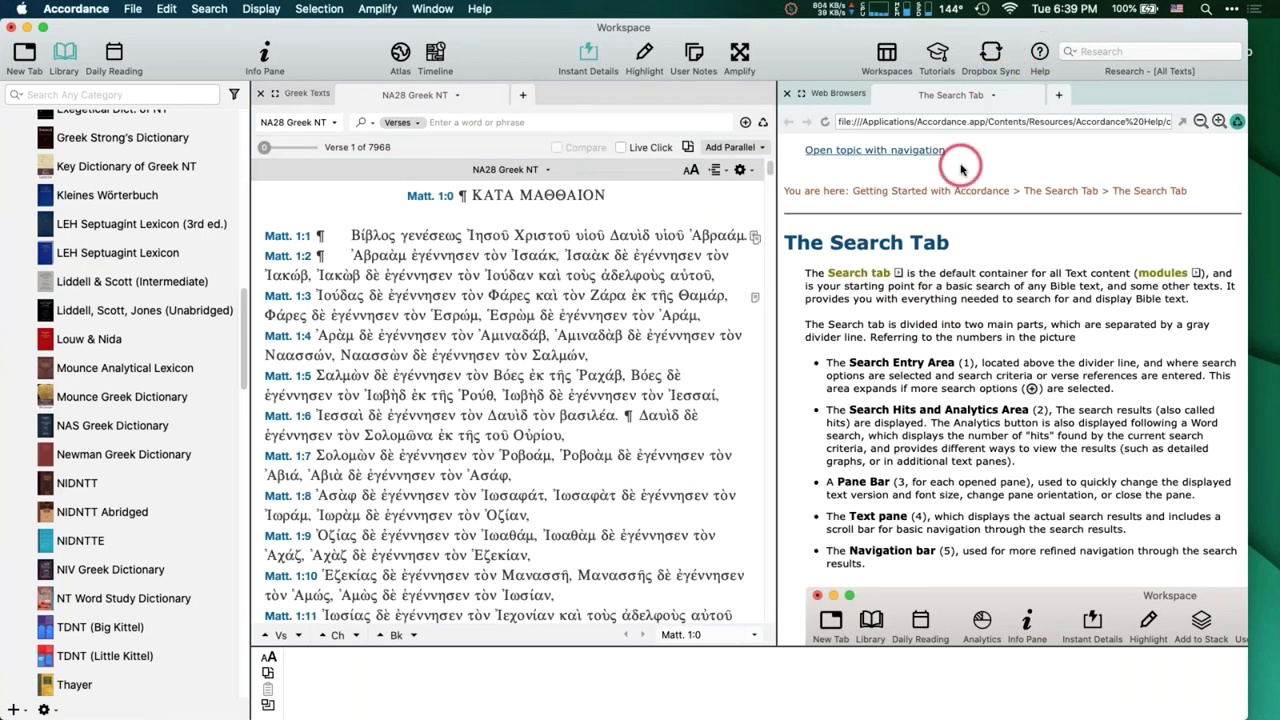
click(446, 122)
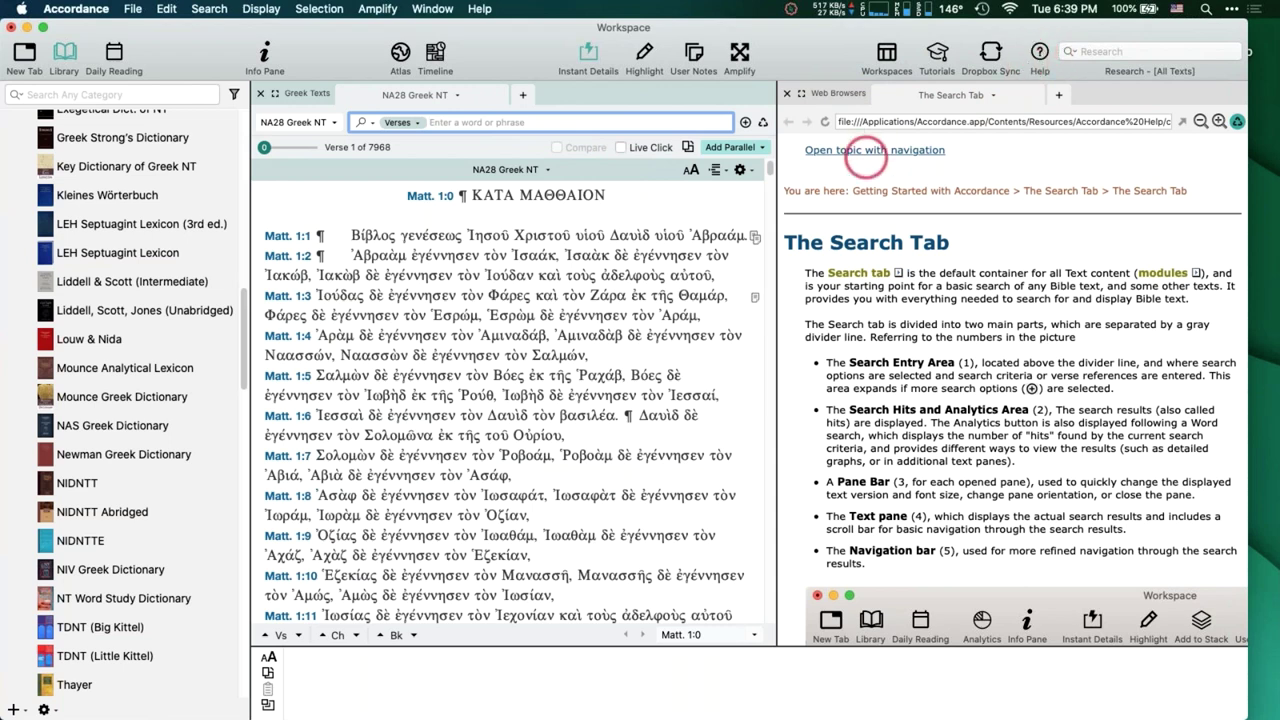
click(786, 93)
Open the full Accordance Help, look over its table of contents, and close the help zone.
click(480, 9)
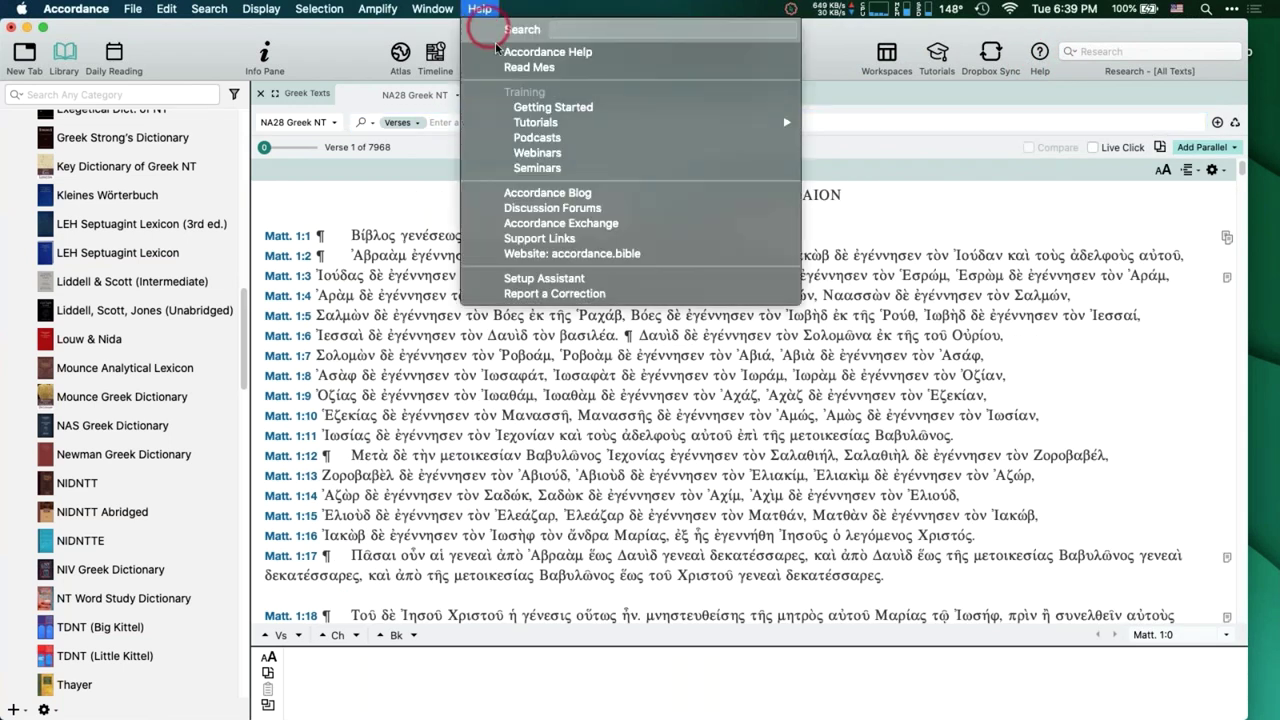
click(497, 53)
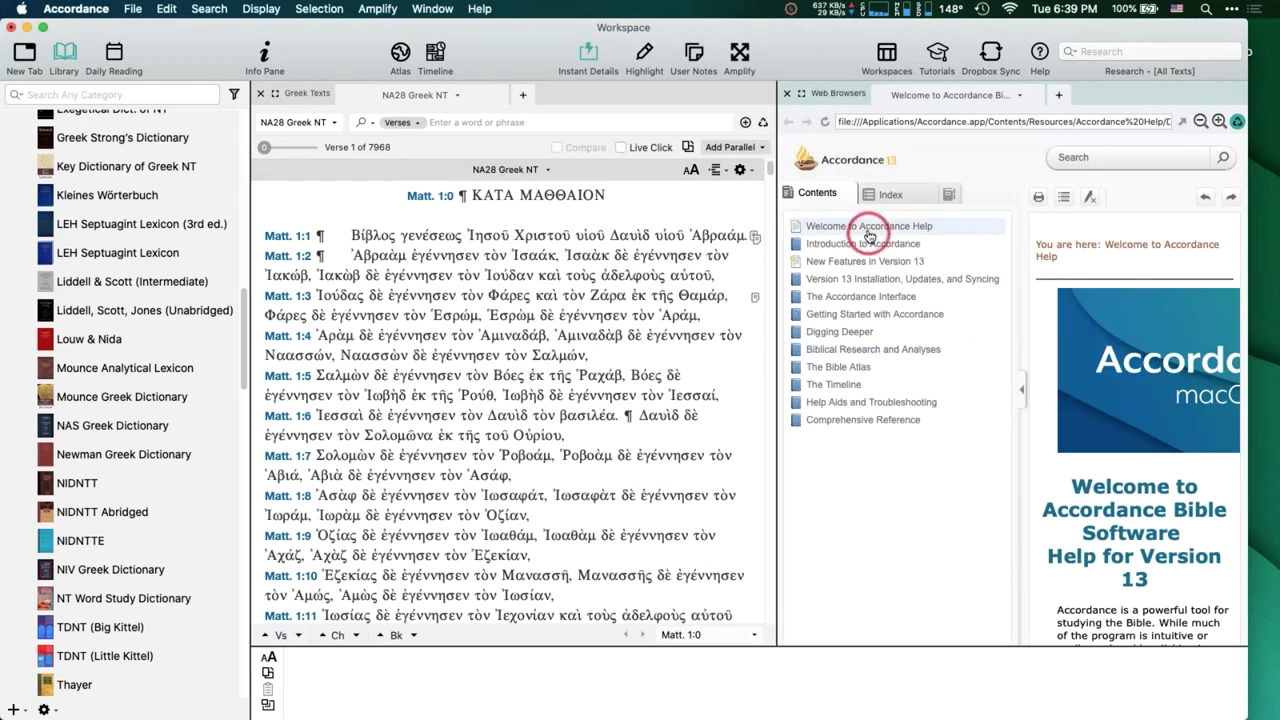
click(787, 95)
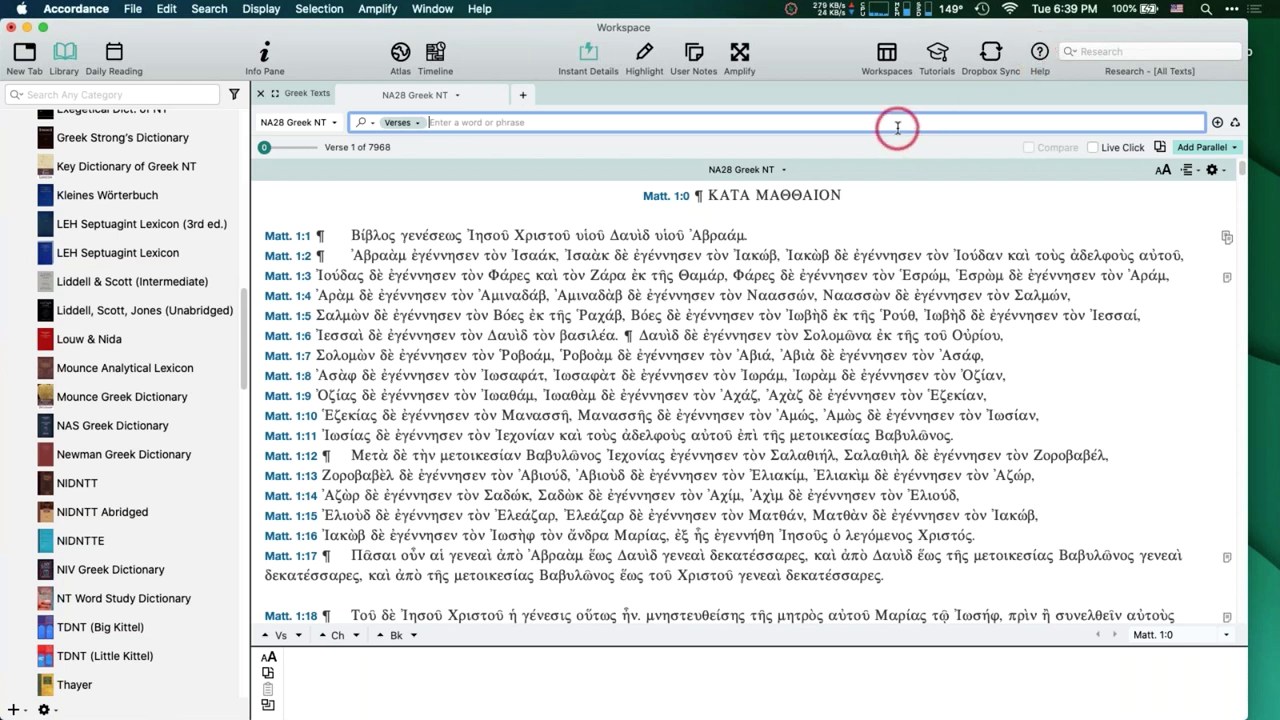
Select the whole text of Matthew 1:1 and review the items available for customizing the toolbar without changing any.
drag(748, 234, 352, 226)
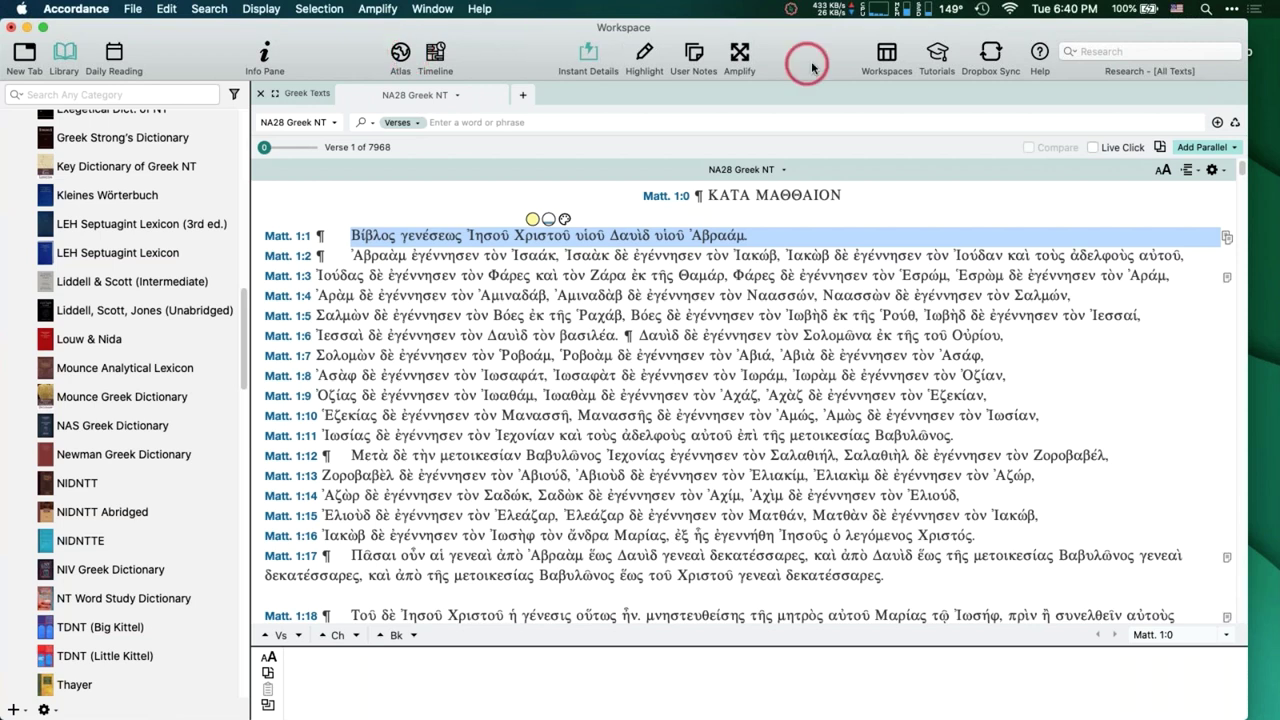
right_click(502, 51)
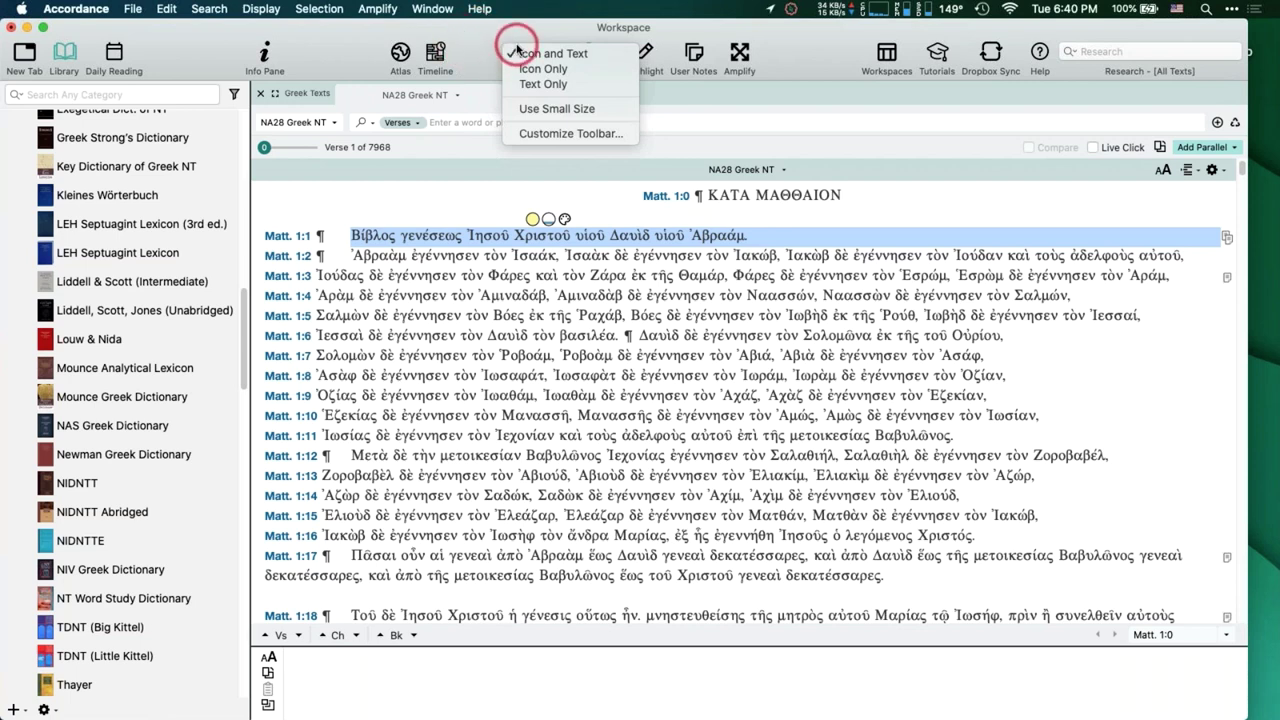
click(541, 134)
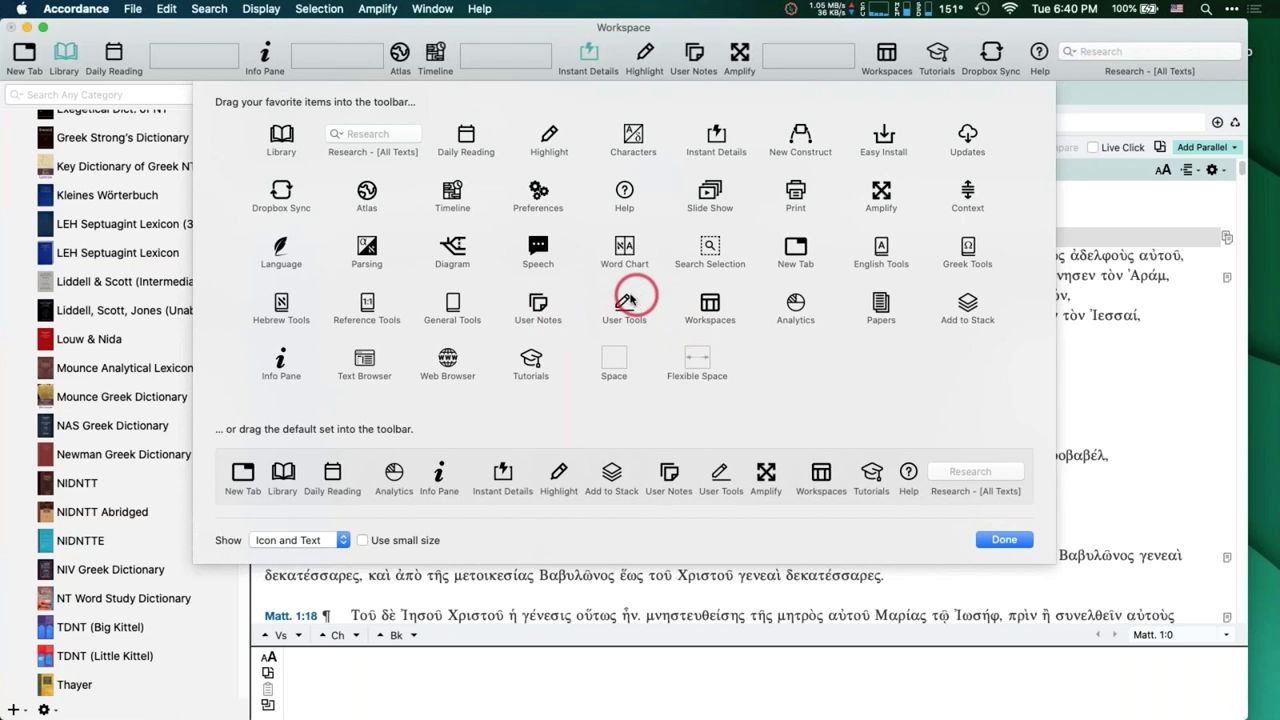
click(1005, 540)
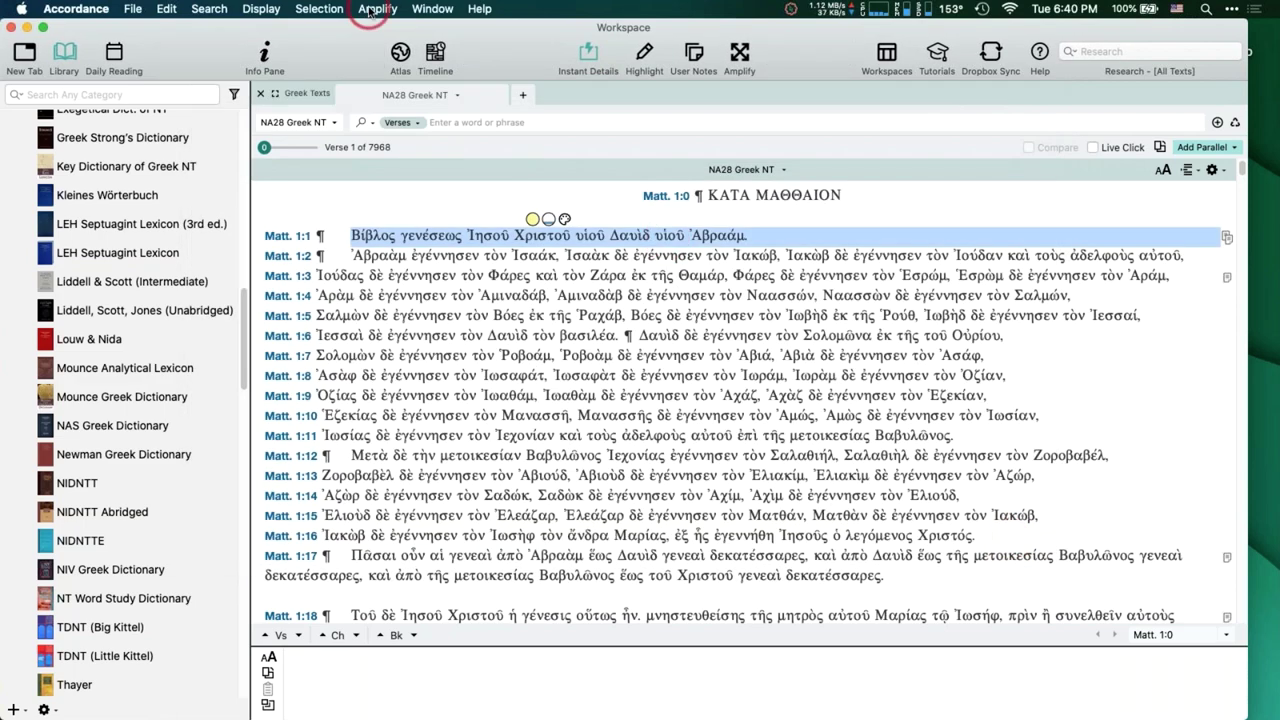
Amplify Matthew 1:1 to the Parsing language tool, view the word-by-word parsing, and close it.
click(377, 9)
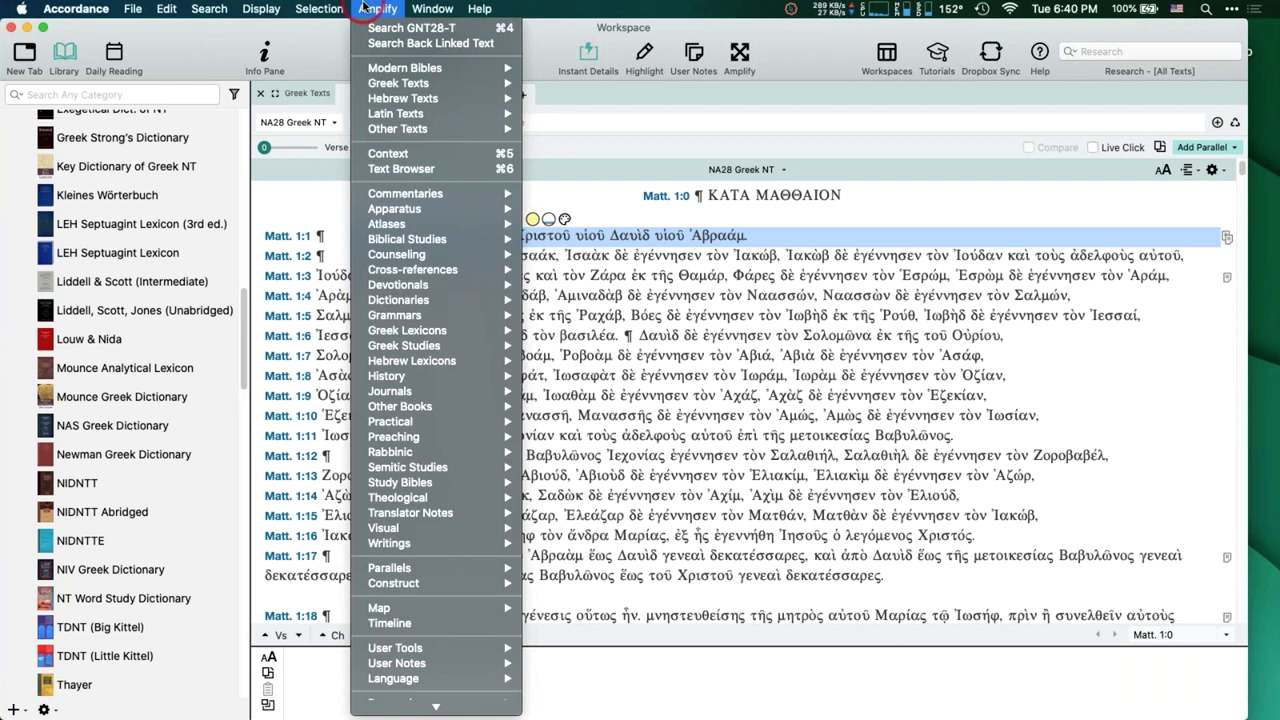
mouse_move(420, 498)
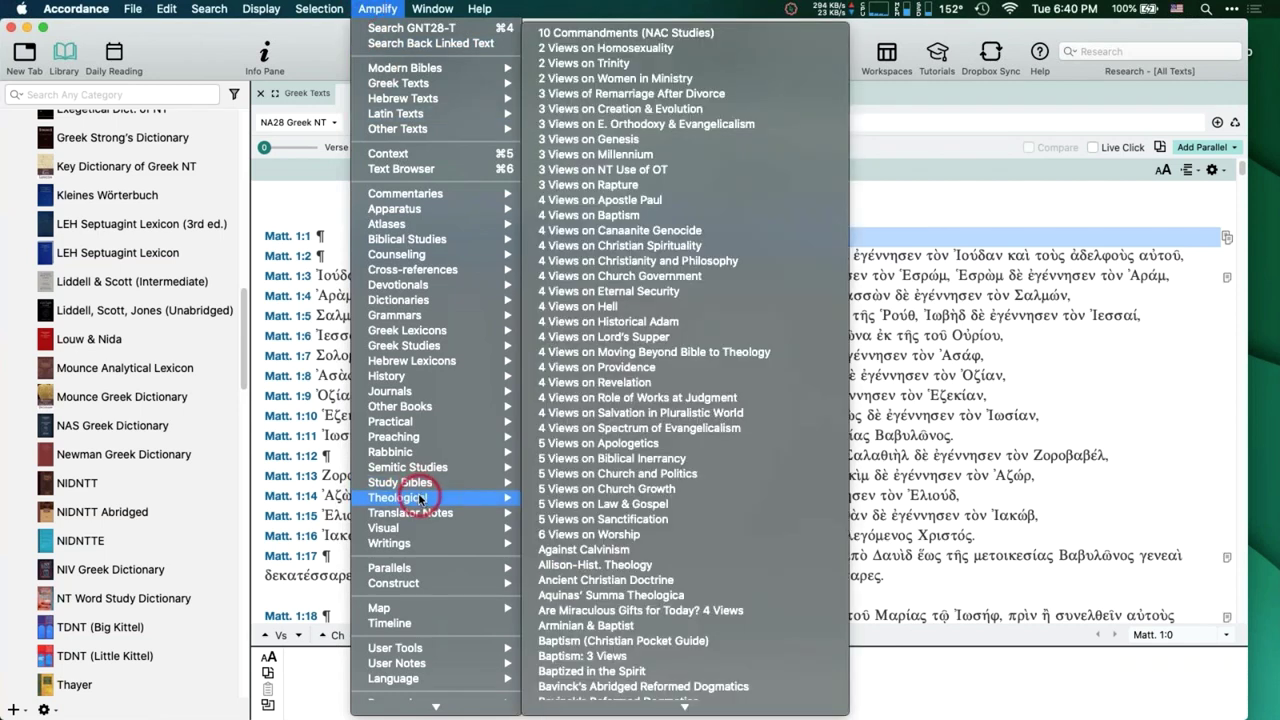
mouse_move(408, 685)
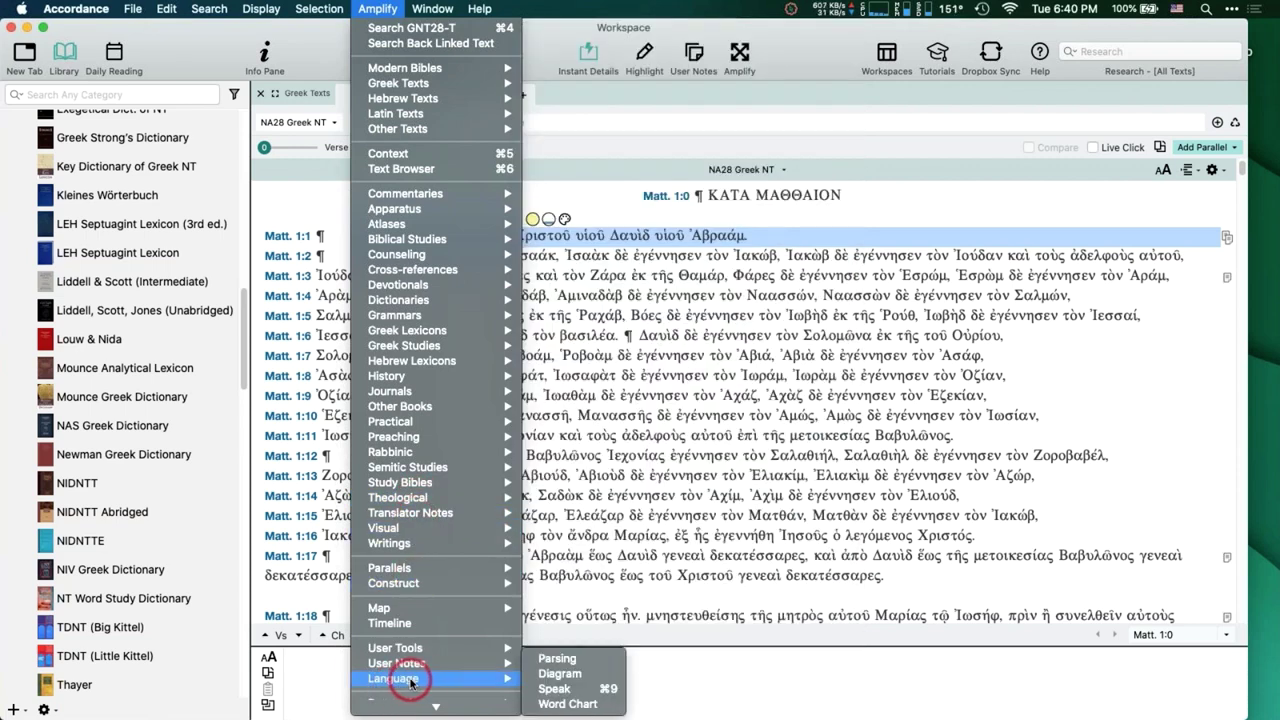
click(550, 660)
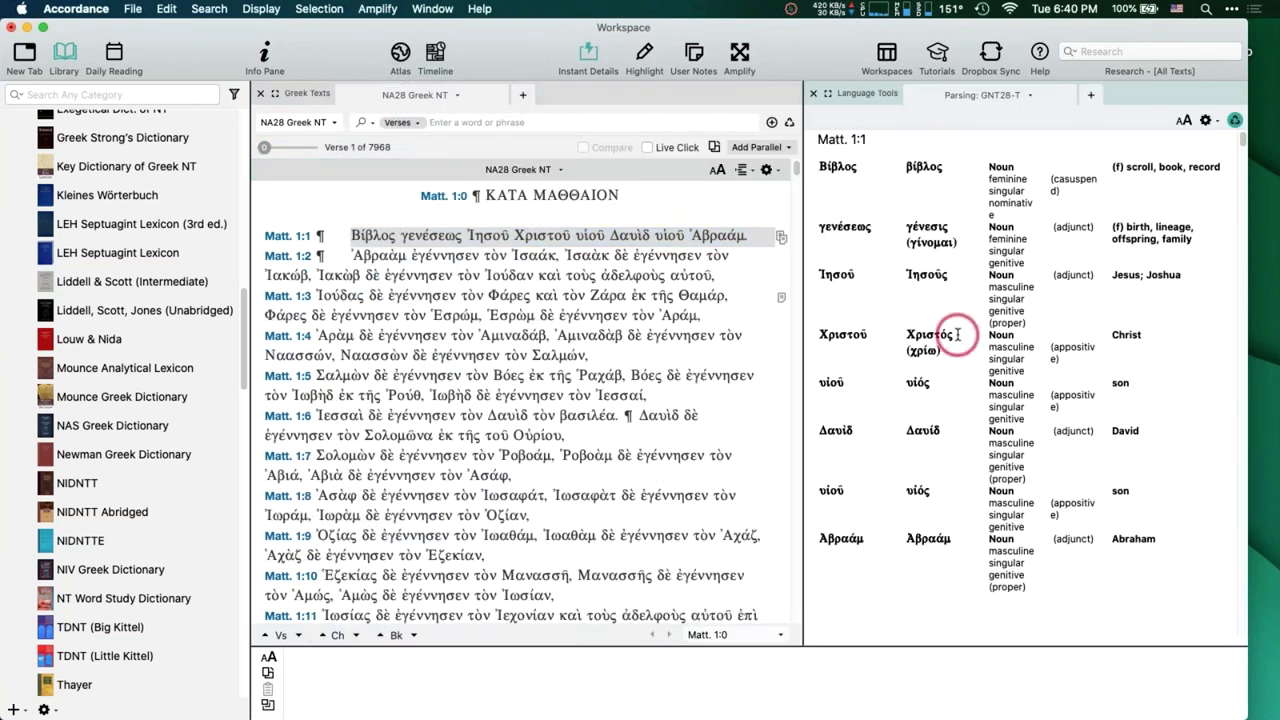
click(813, 93)
Create a sentence diagram of Matthew 1:1, move Δαυίδ below the text, try placing a diagram line symbol, and close the diagram.
click(378, 9)
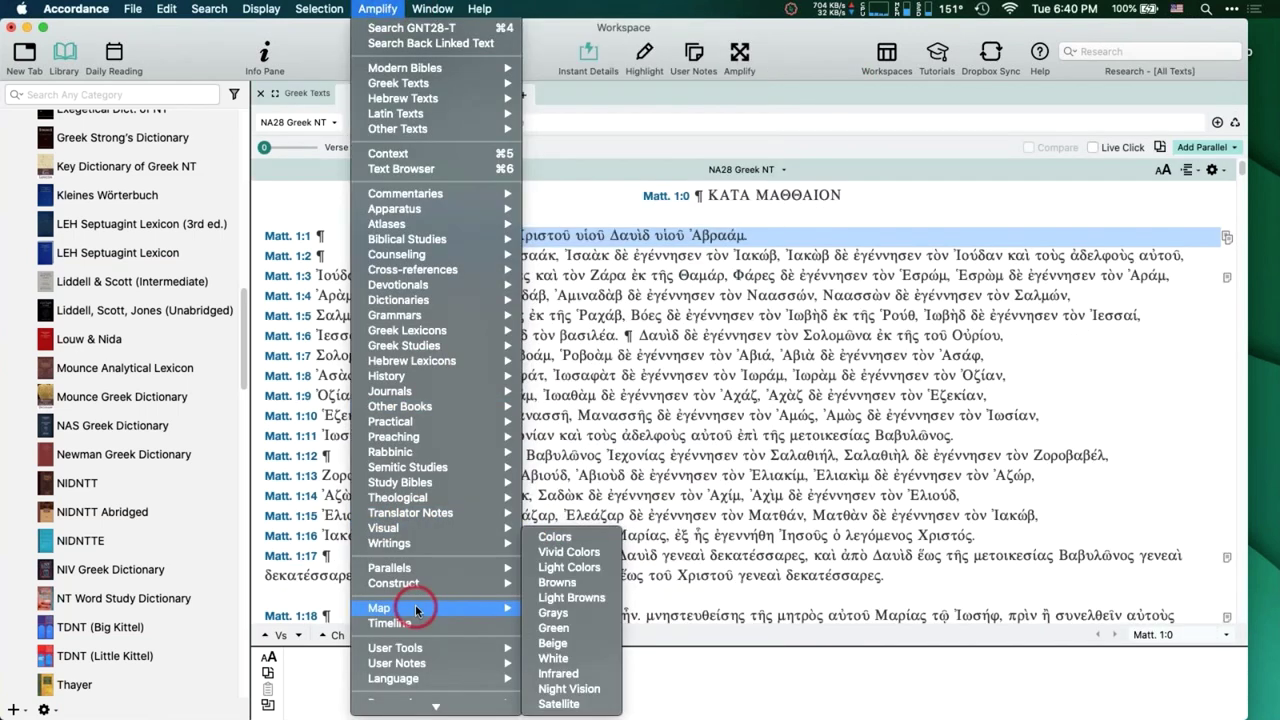
mouse_move(409, 679)
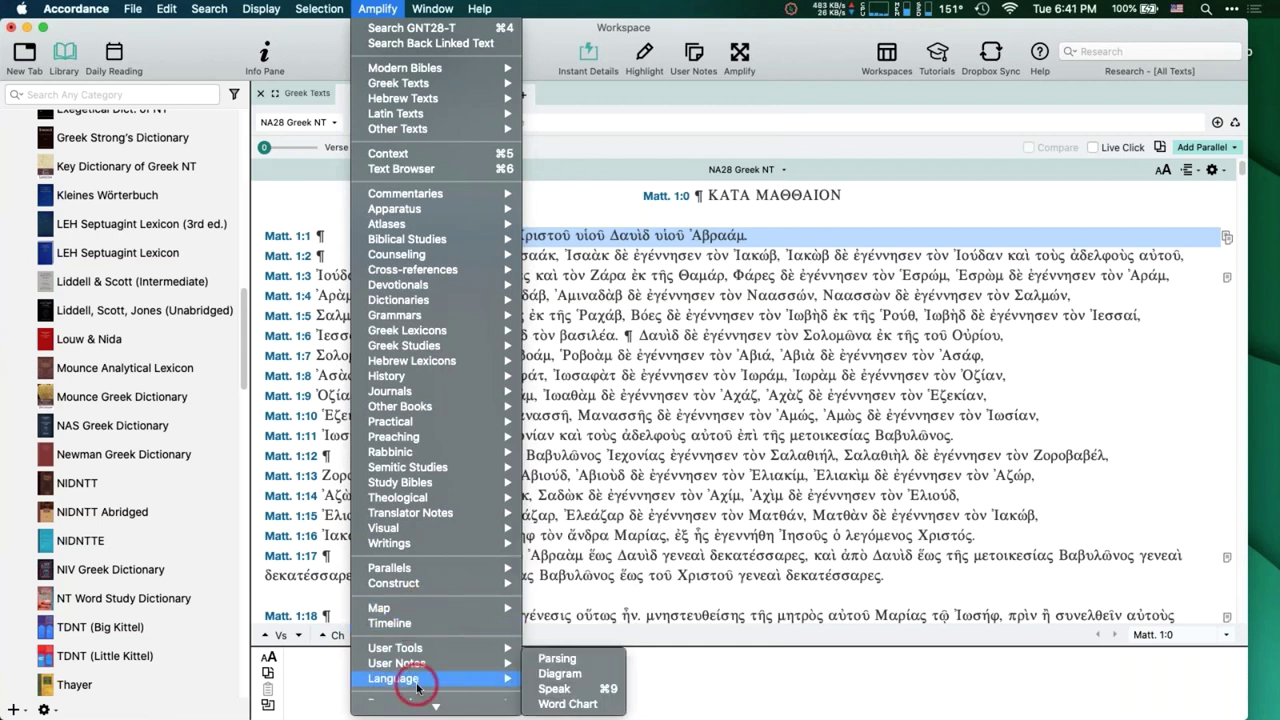
click(566, 678)
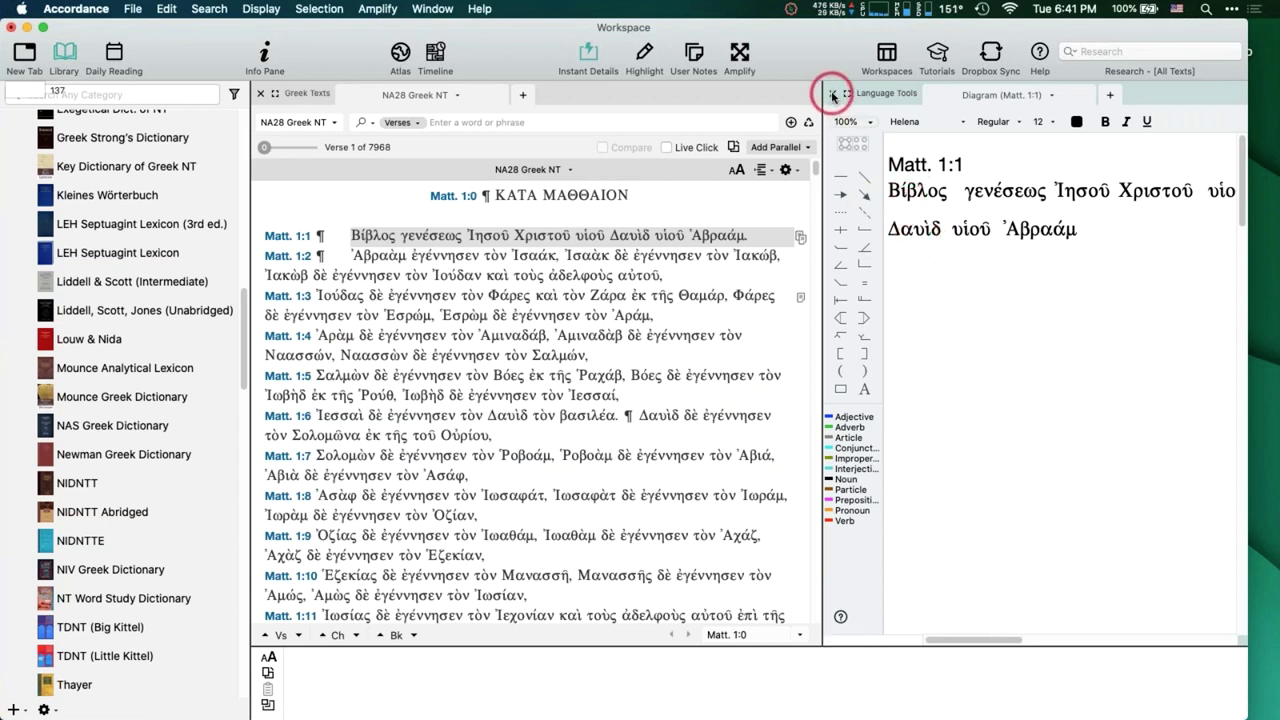
drag(912, 229, 950, 305)
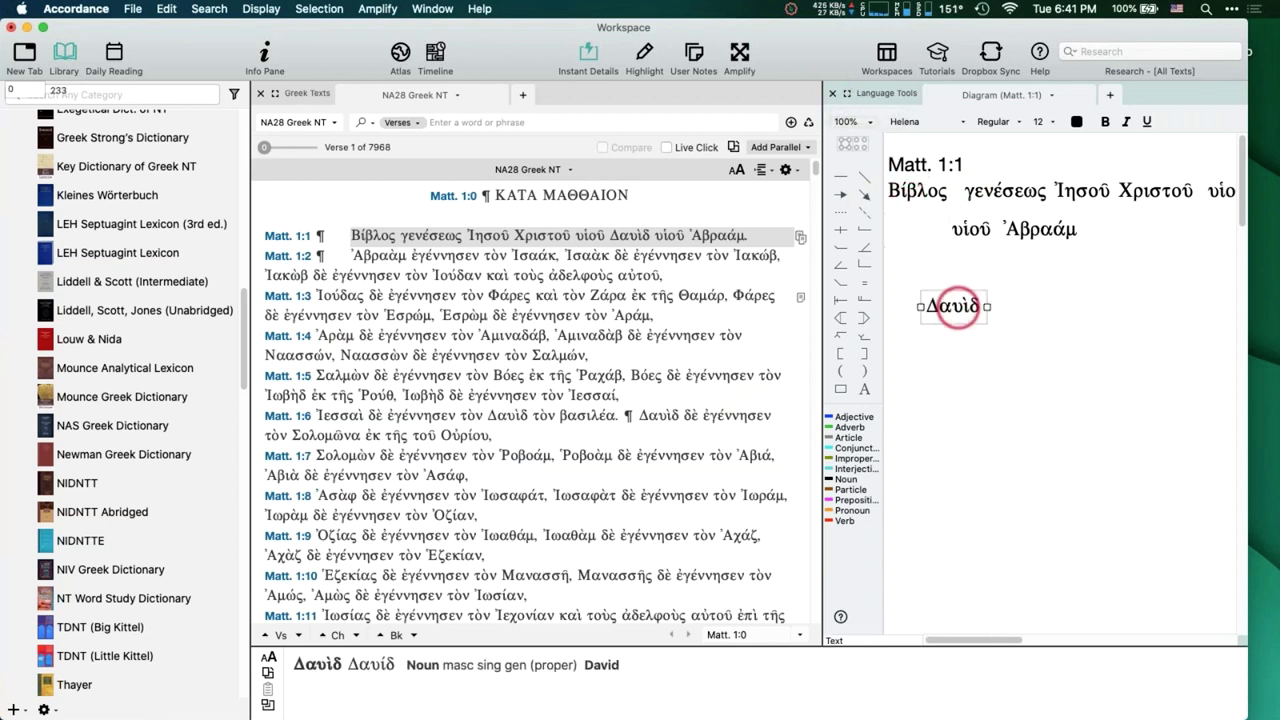
click(840, 265)
click(963, 266)
click(832, 93)
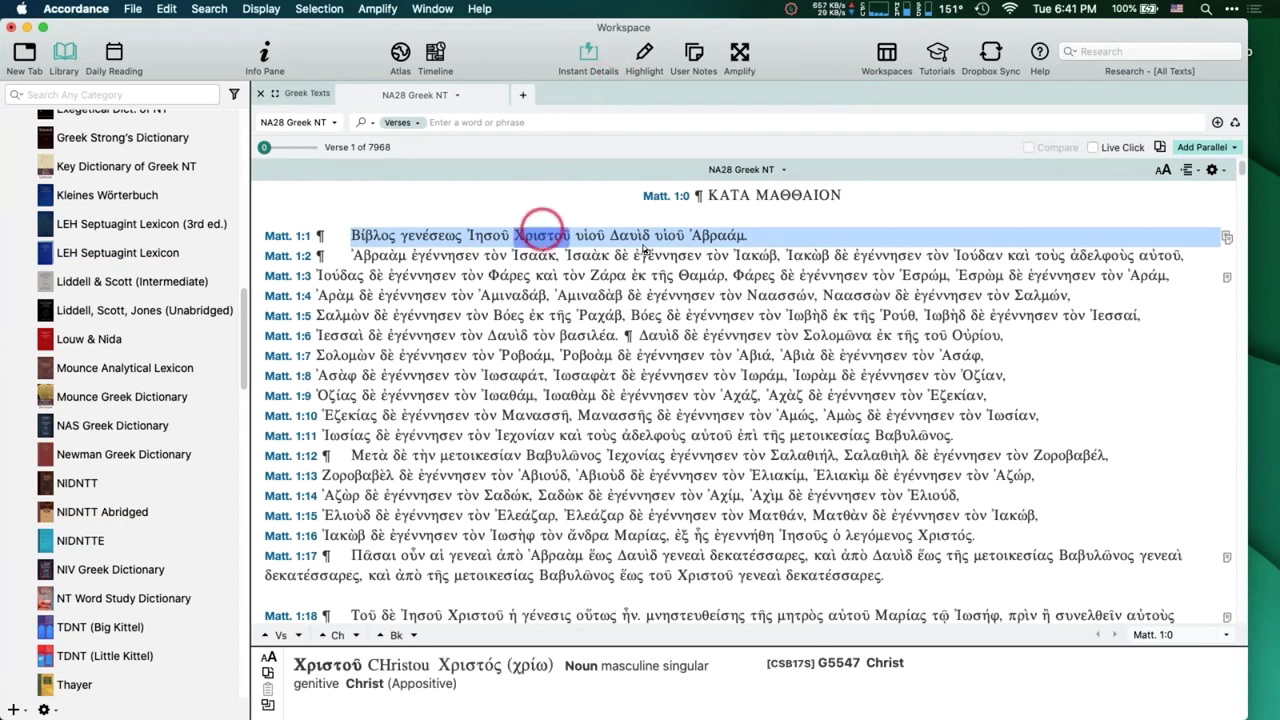
Check the Instant Details for individual words in Matthew 1:1 and 1:2.
mouse_move(665, 250)
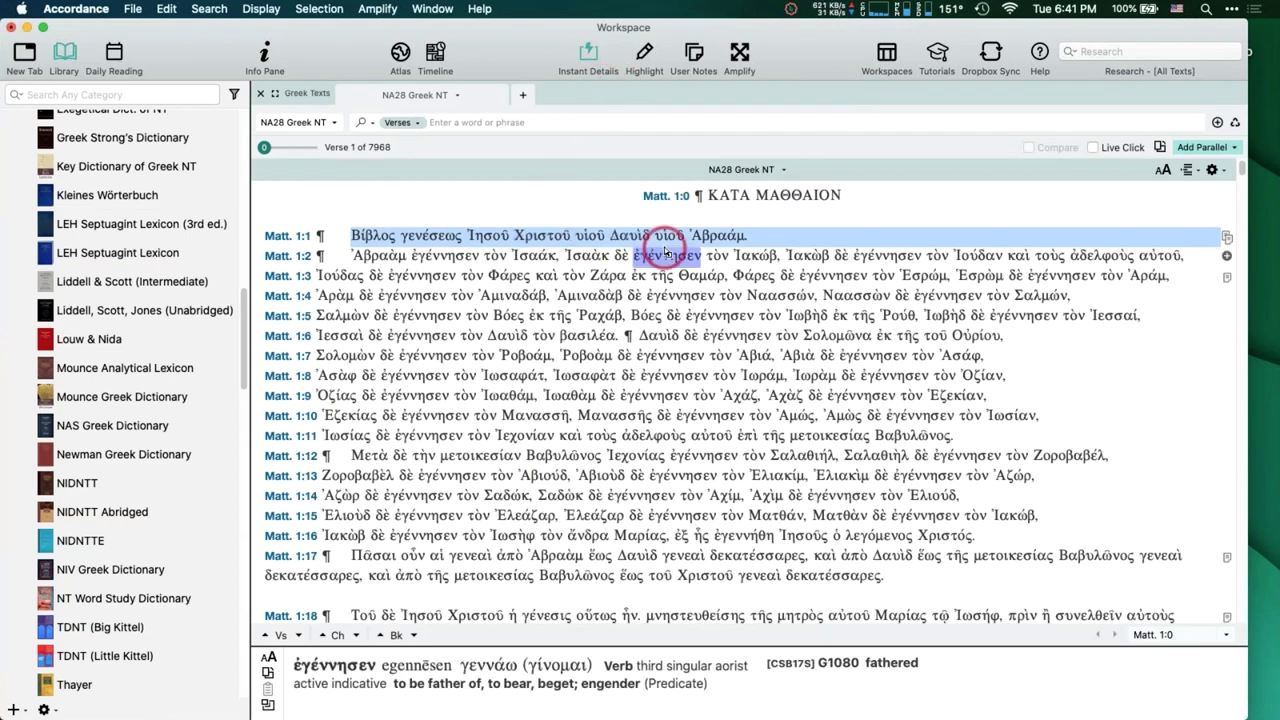
mouse_move(545, 240)
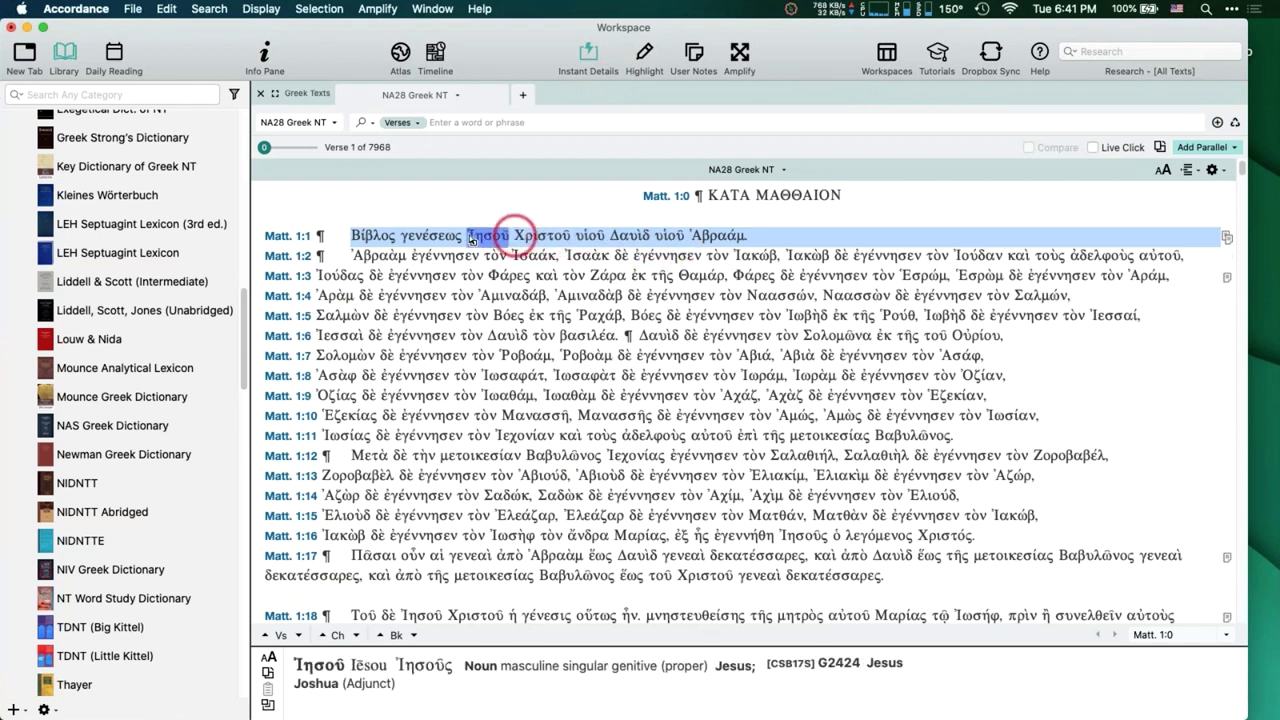
mouse_move(386, 239)
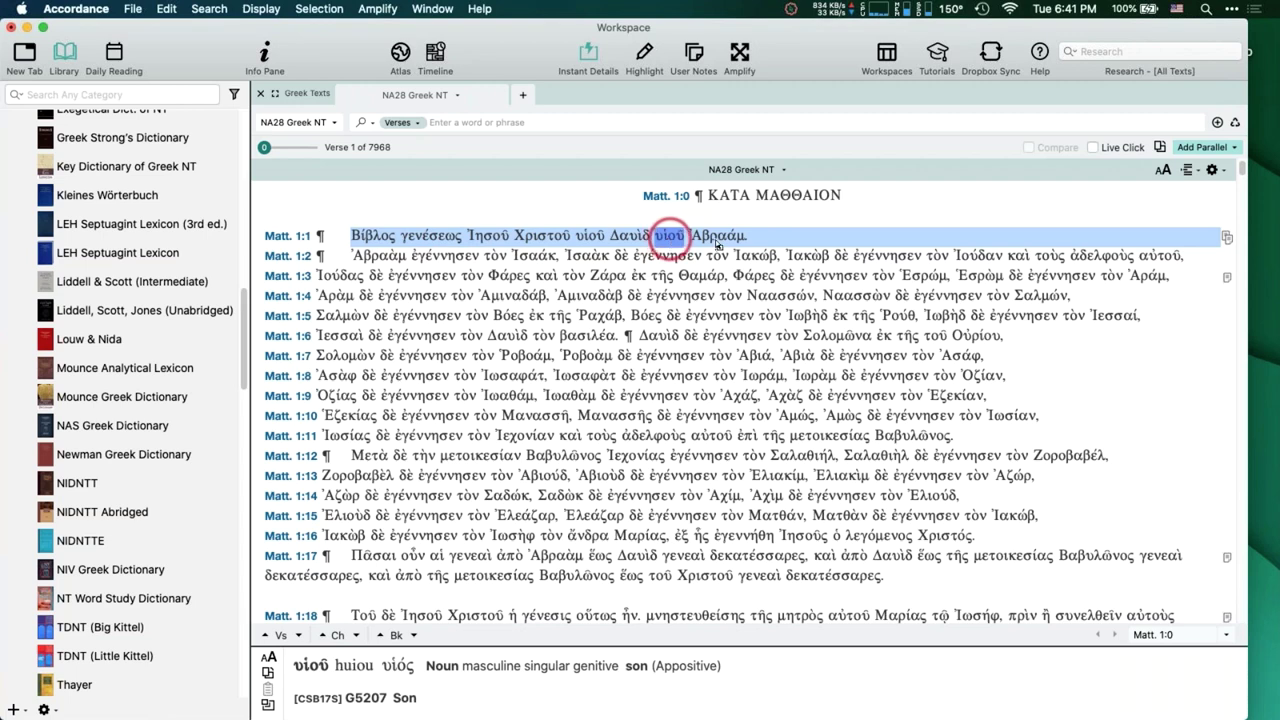
mouse_move(723, 243)
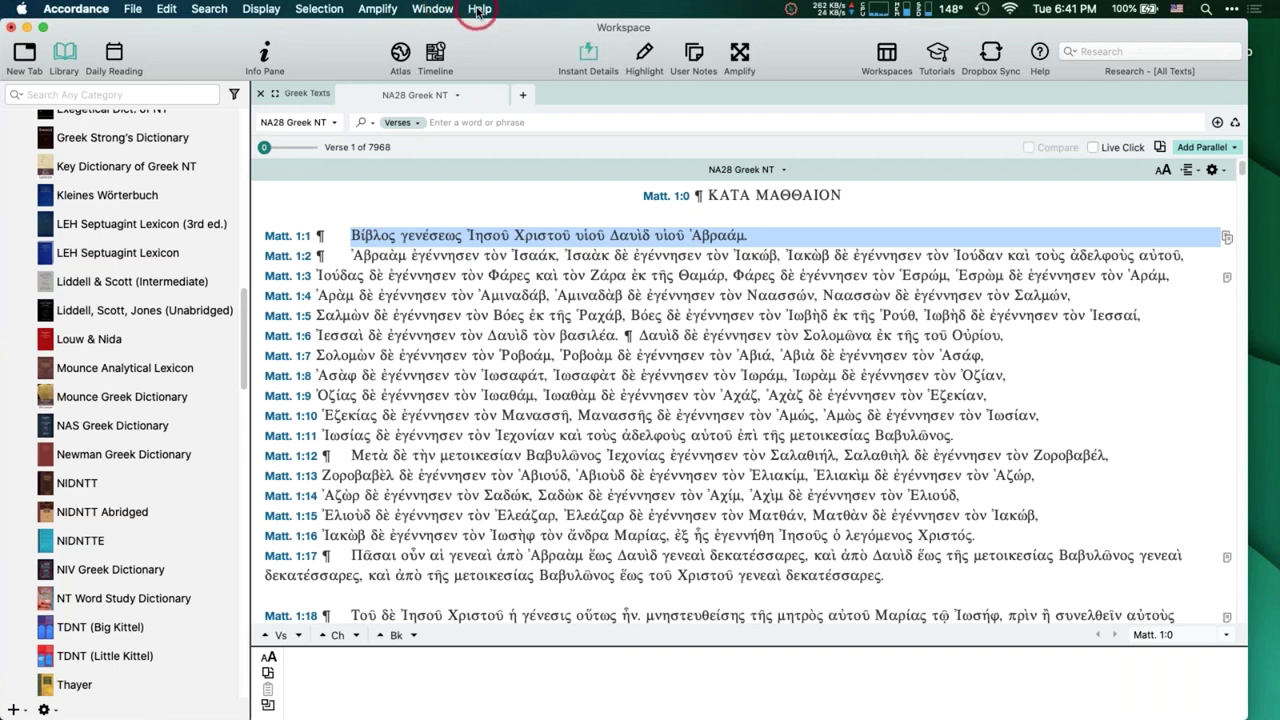
Create a Word Chart of Matthew 1:1, look over its Parse and Function columns, and close it.
click(432, 8)
mouse_move(388, 8)
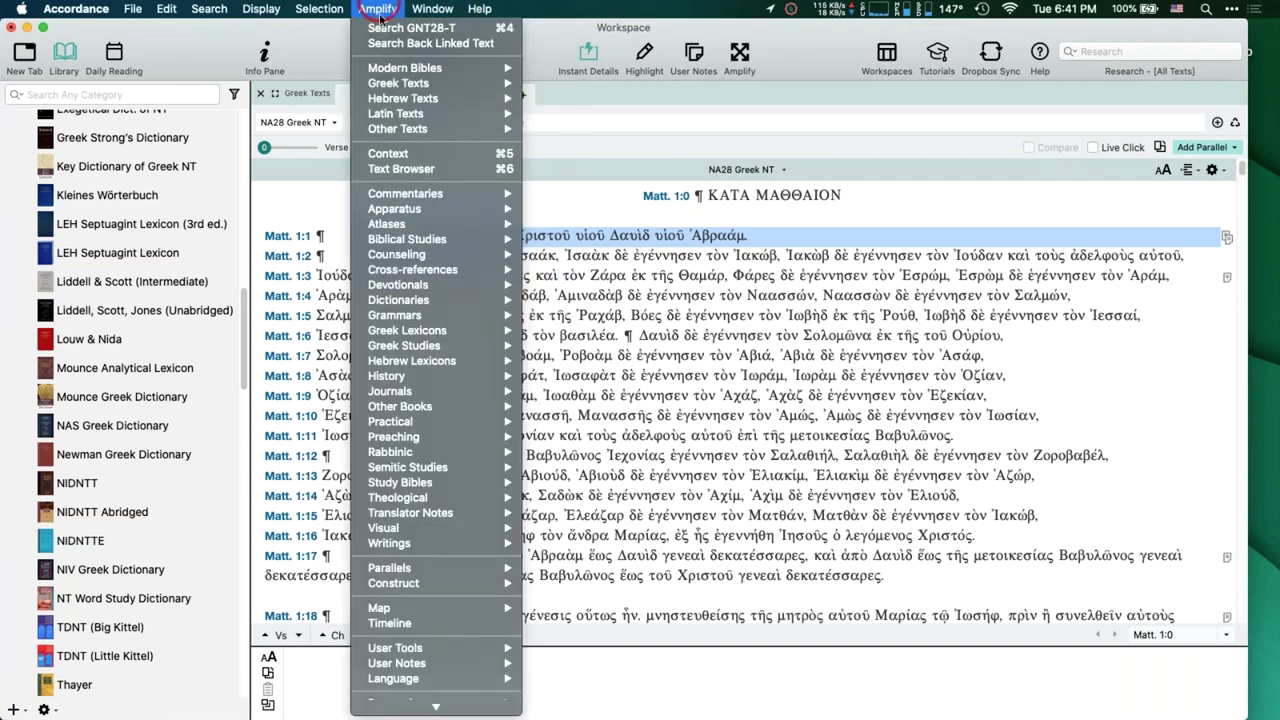
mouse_move(418, 668)
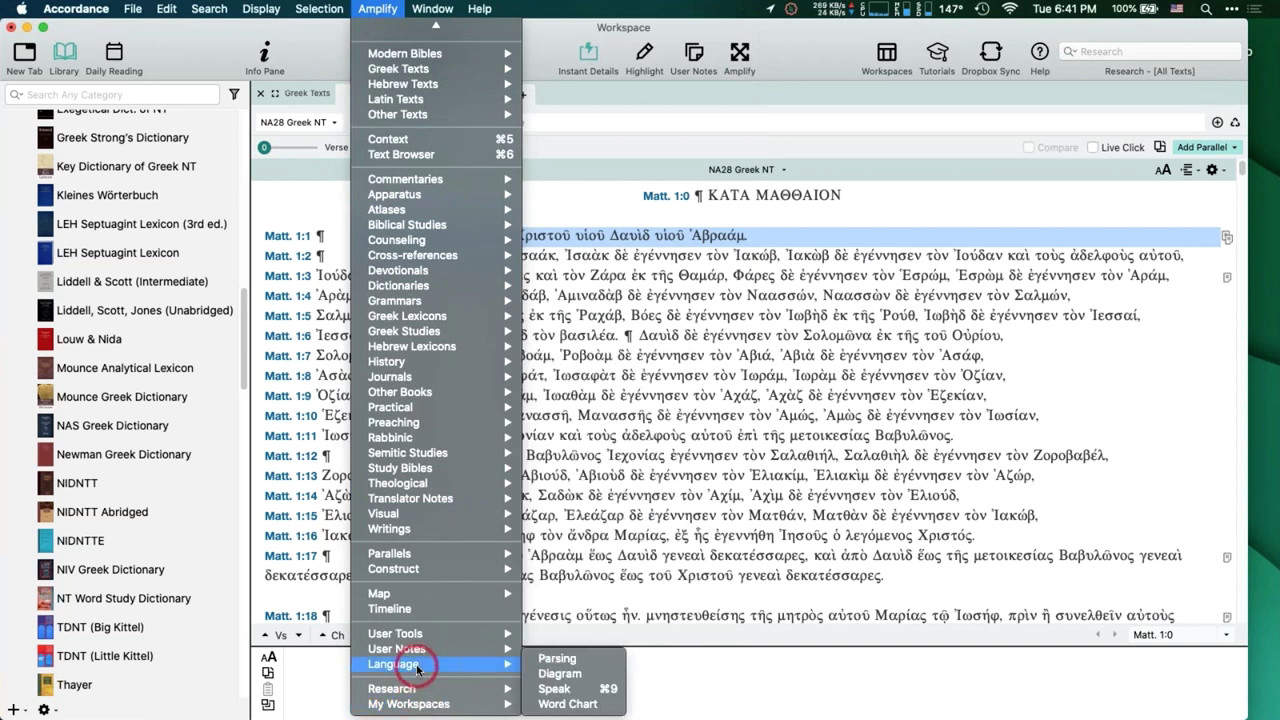
click(556, 703)
click(996, 256)
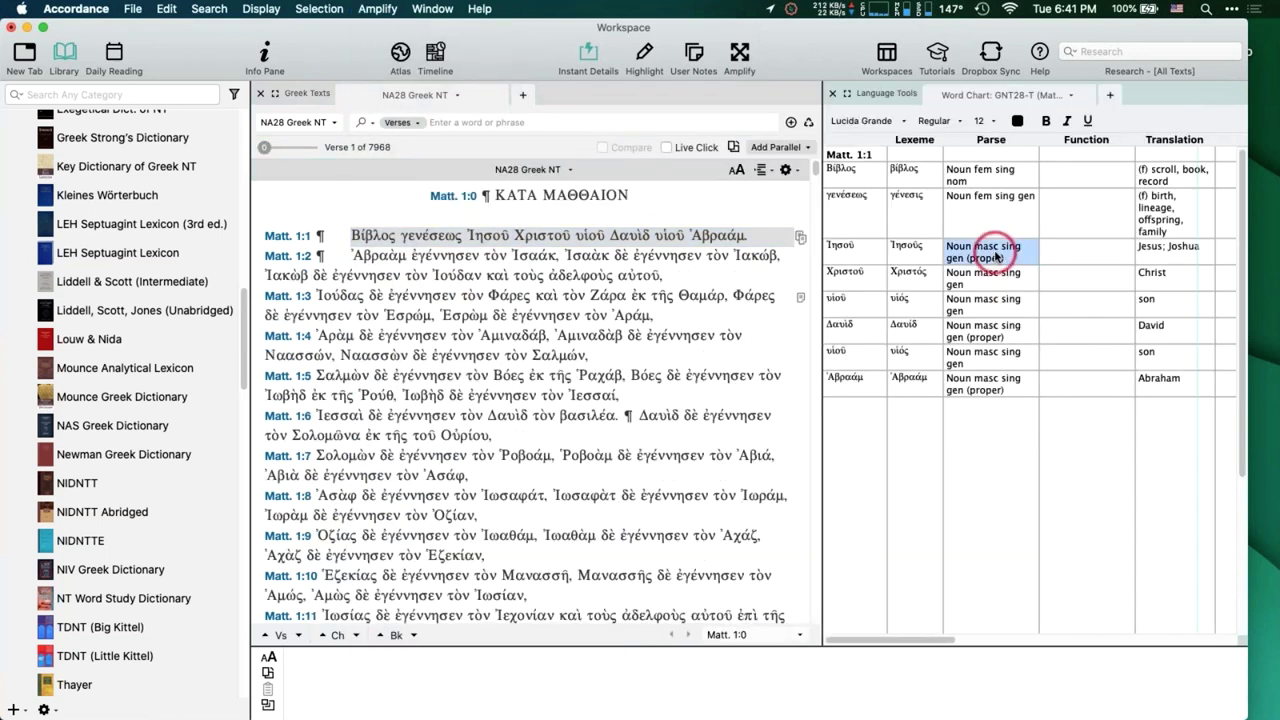
click(1063, 260)
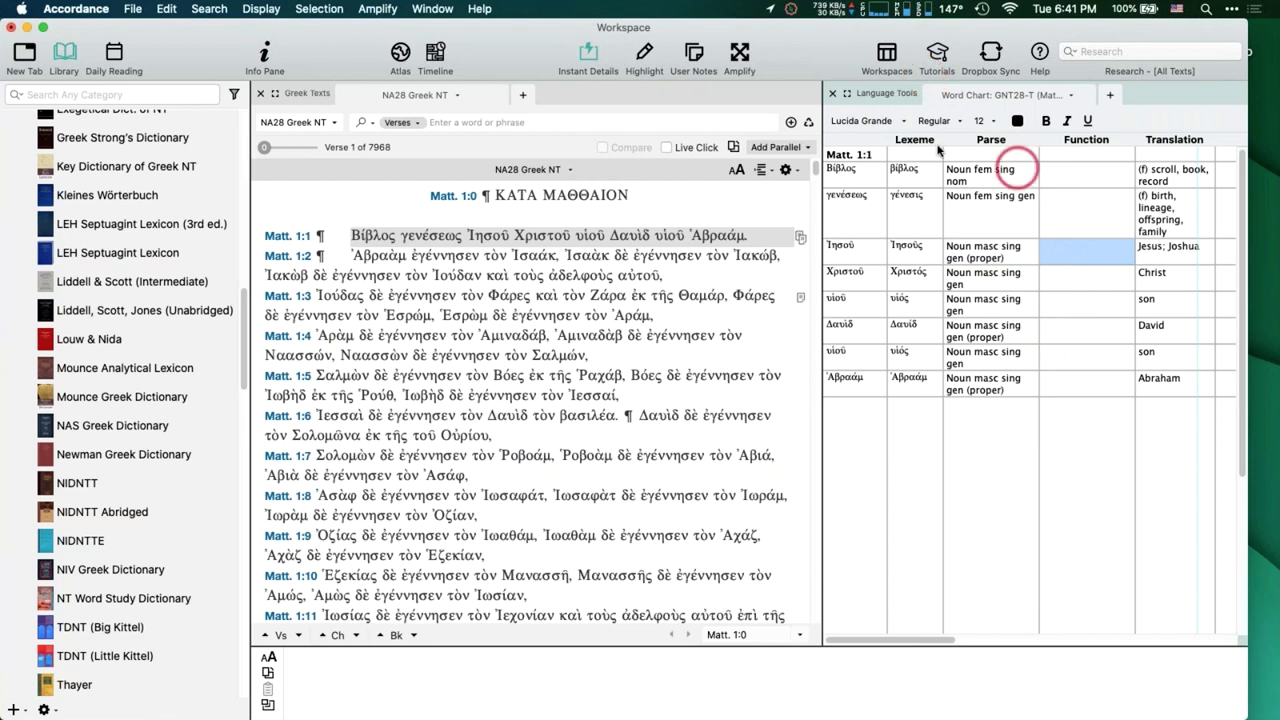
click(1075, 287)
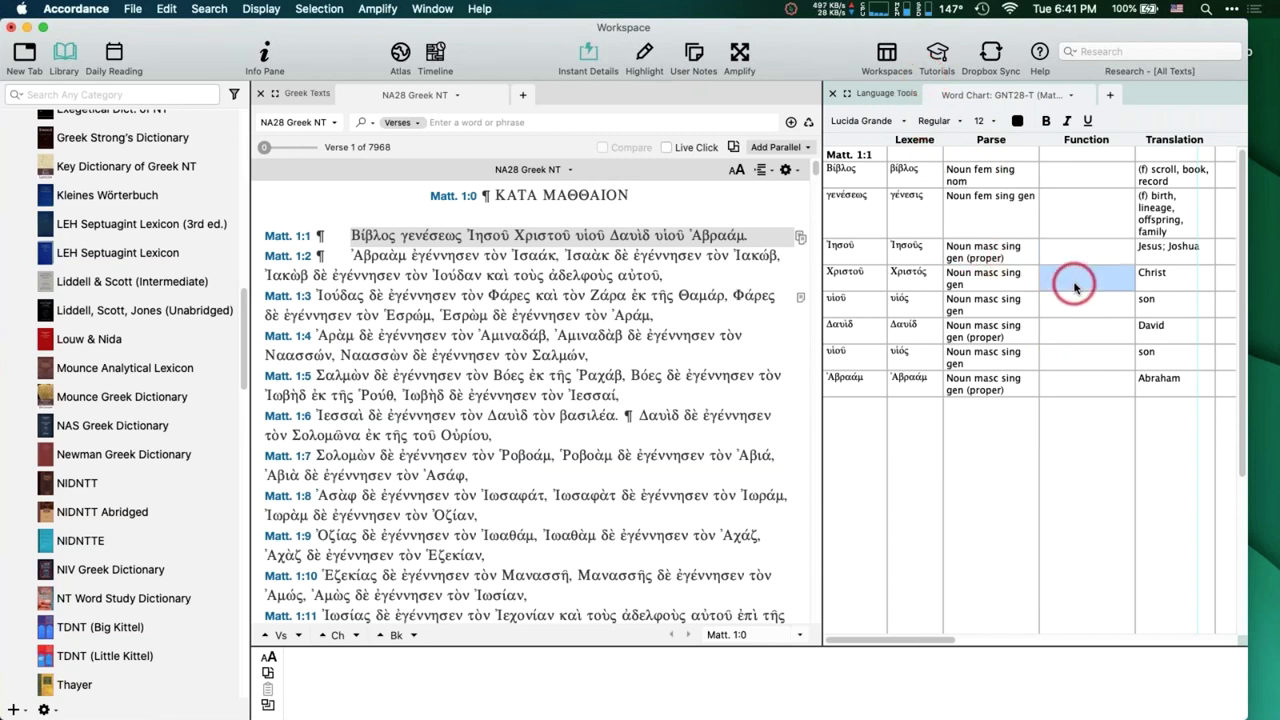
click(1070, 301)
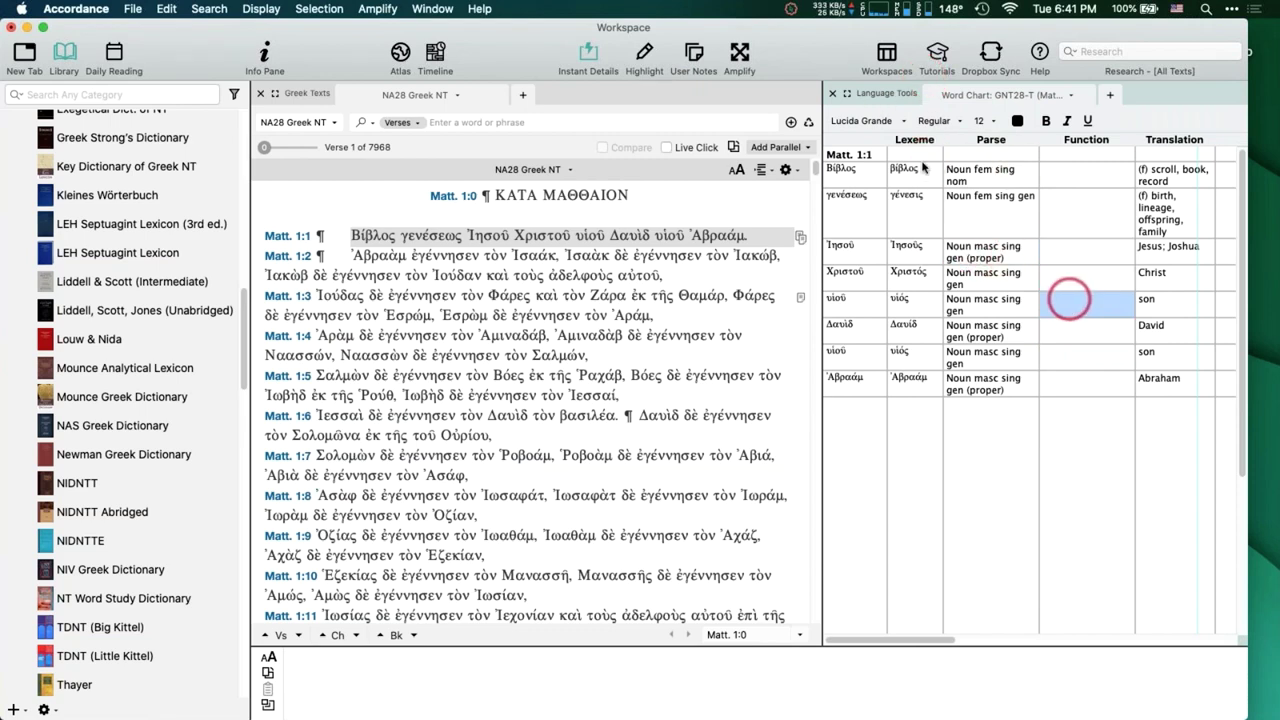
click(833, 95)
Select the phrase in Matthew 1:2 from the first ἐγέννησεν through the second, view its color-coded diagram, and close it.
click(376, 9)
click(706, 268)
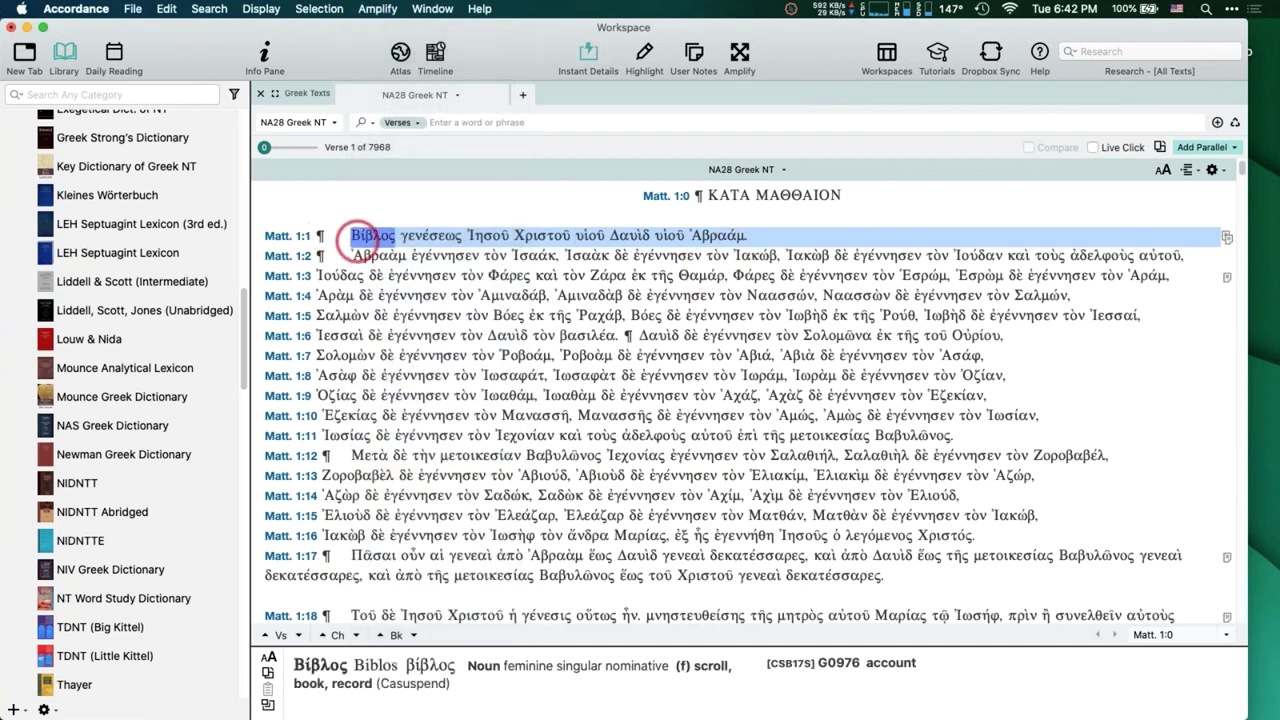
drag(480, 256, 700, 256)
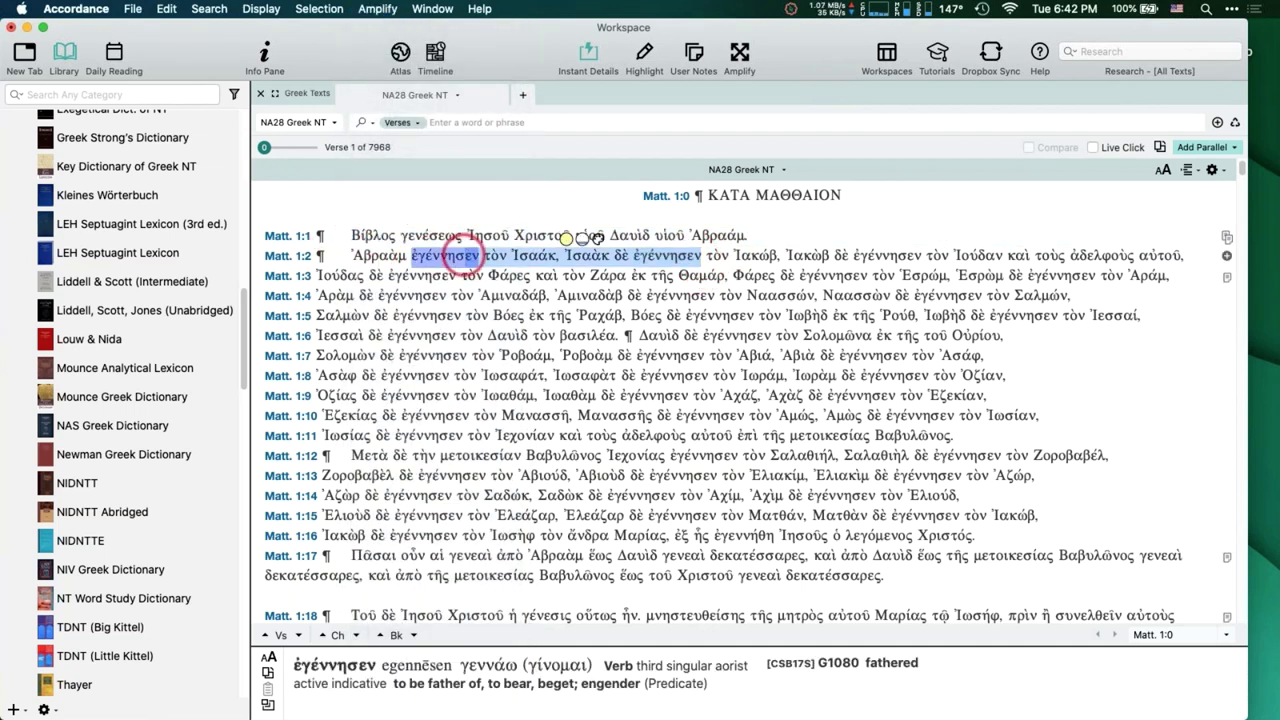
click(377, 9)
mouse_move(415, 683)
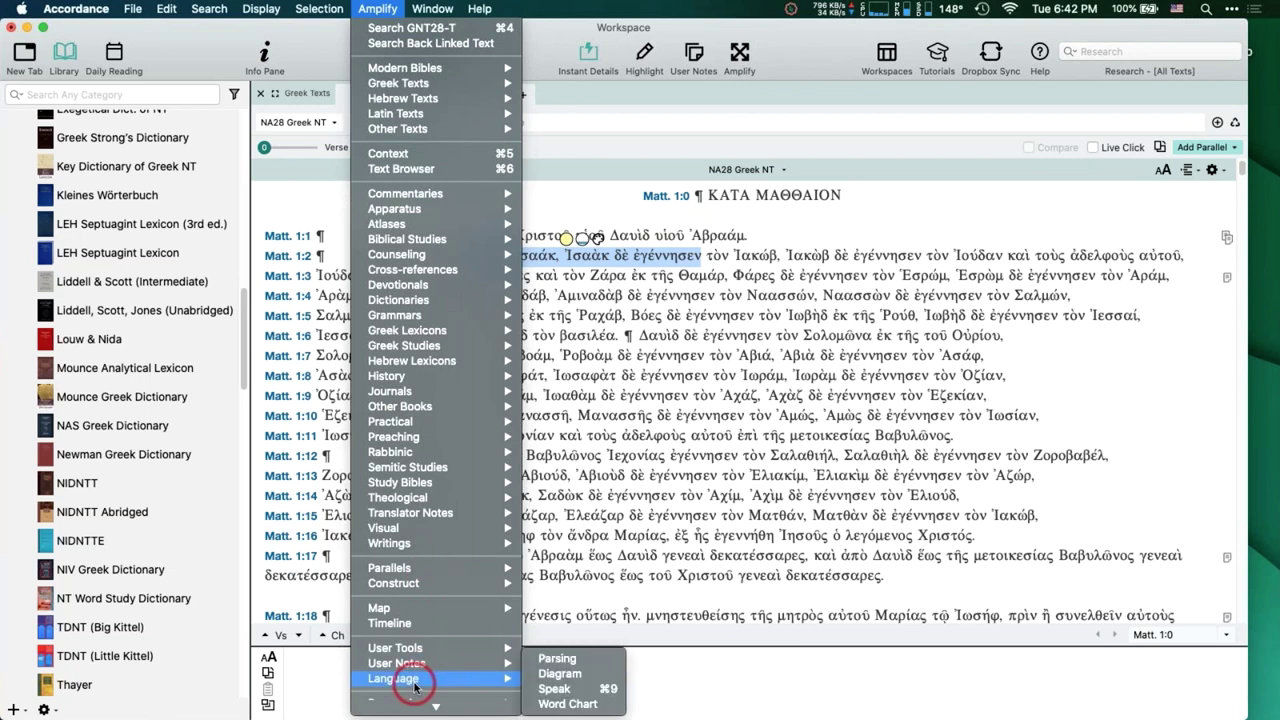
click(560, 675)
drag(1071, 251, 1058, 232)
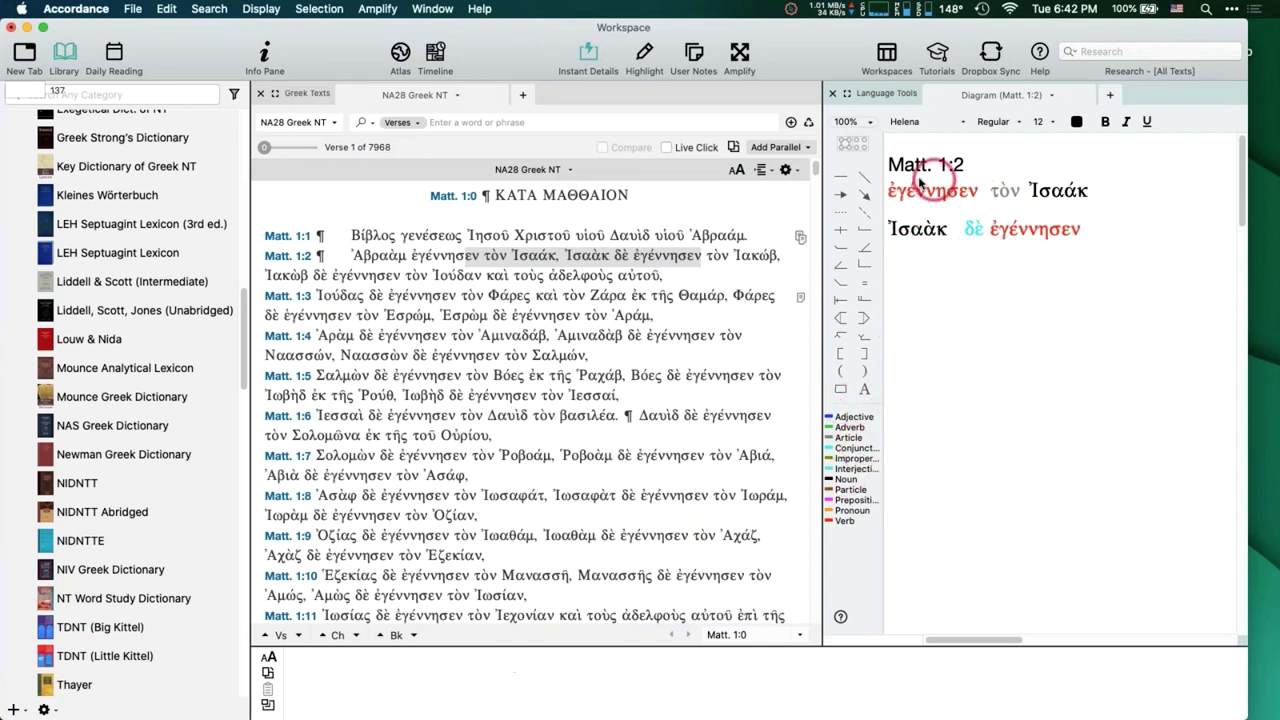
click(830, 96)
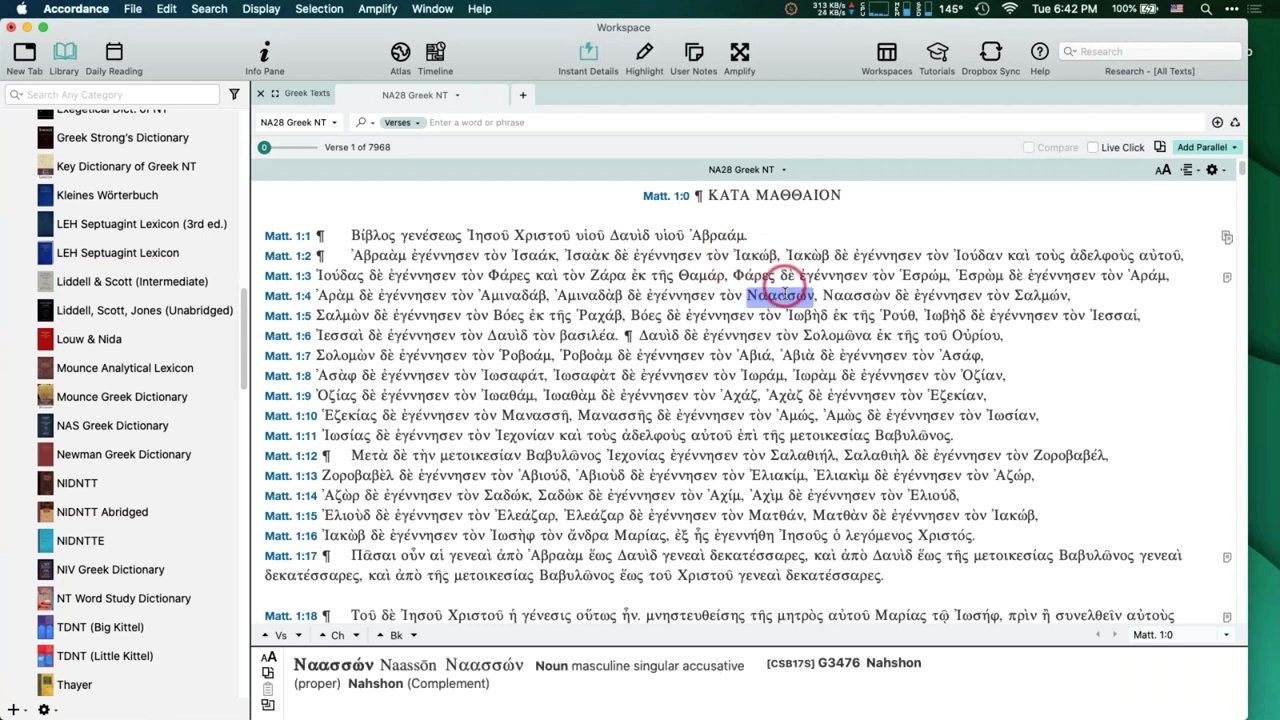
Go to the beginning of the Gospel of John in the NA28 Greek NT.
click(472, 123)
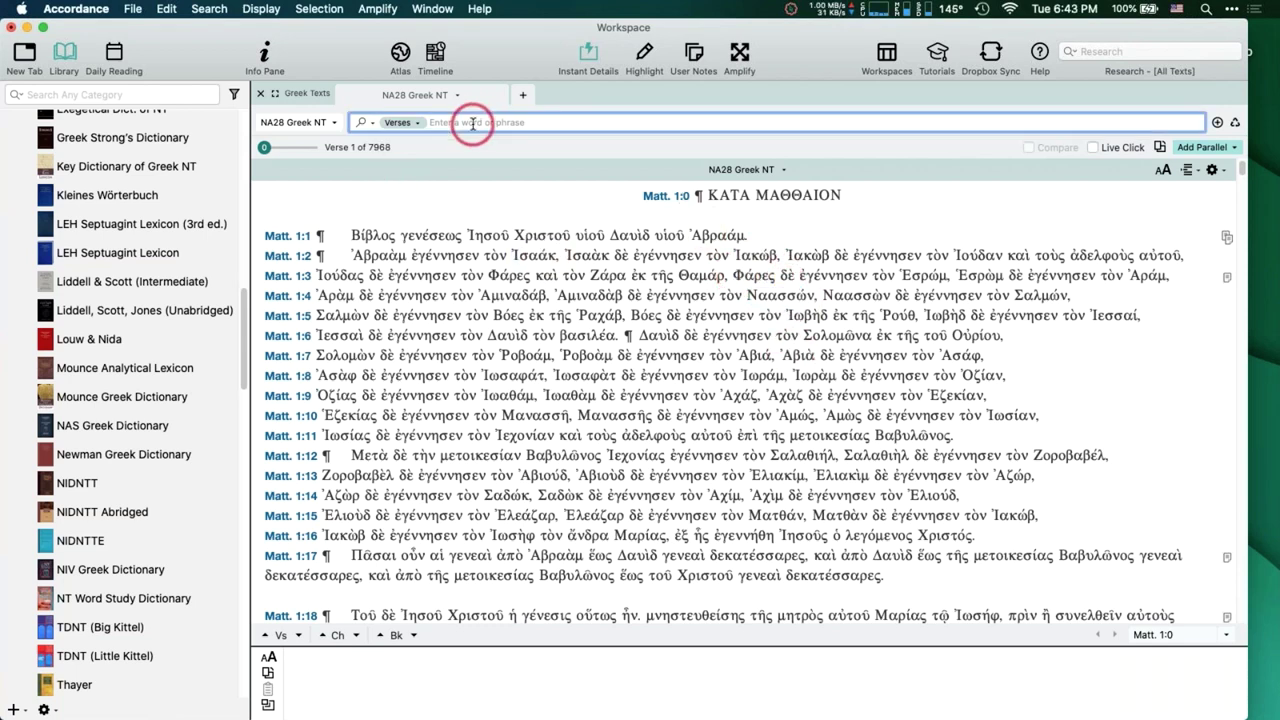
key(Tab)
text(john)
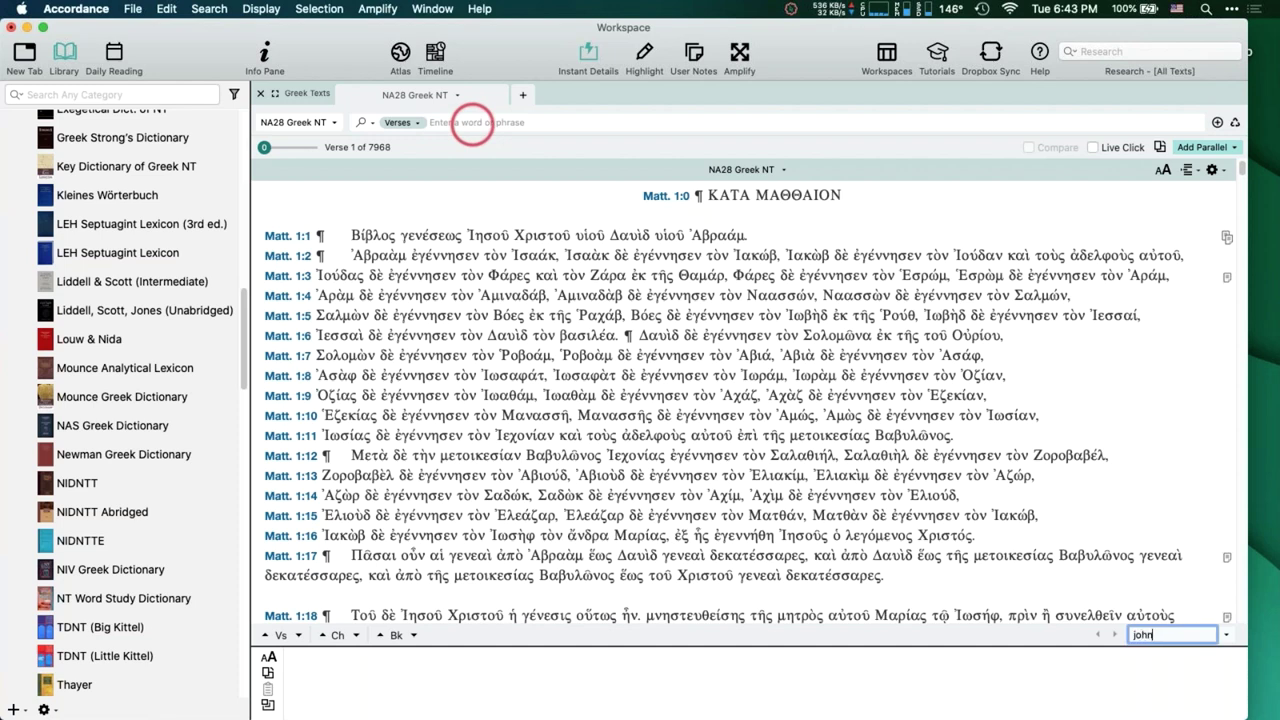
key(Return)
Select the whole text of John 1:1 and create a sentence diagram from it.
drag(871, 237, 350, 238)
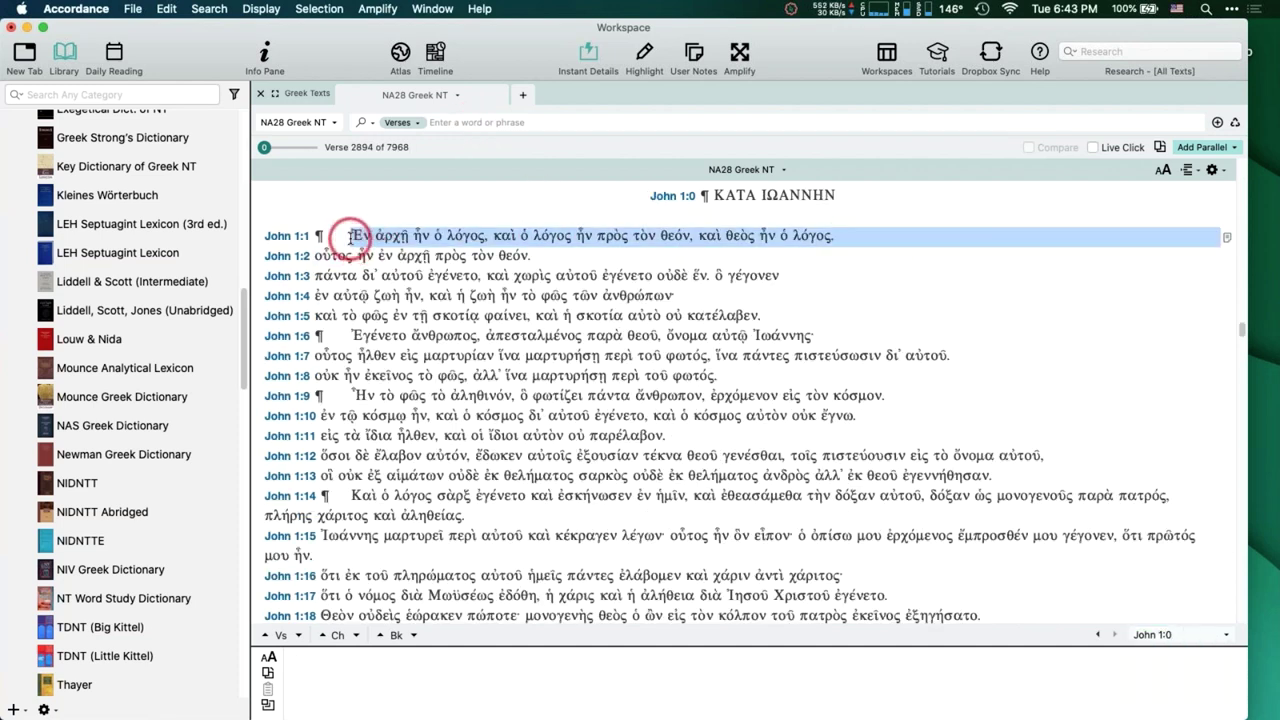
click(375, 9)
mouse_move(457, 497)
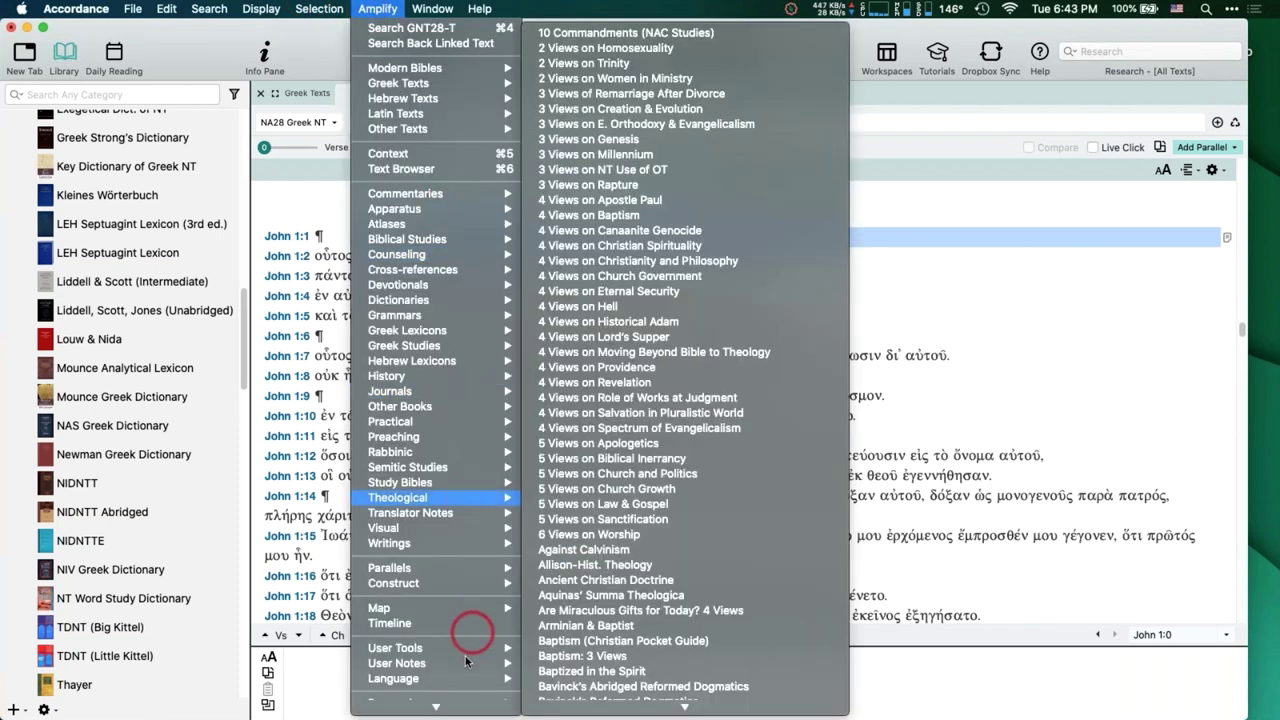
mouse_move(468, 679)
click(560, 674)
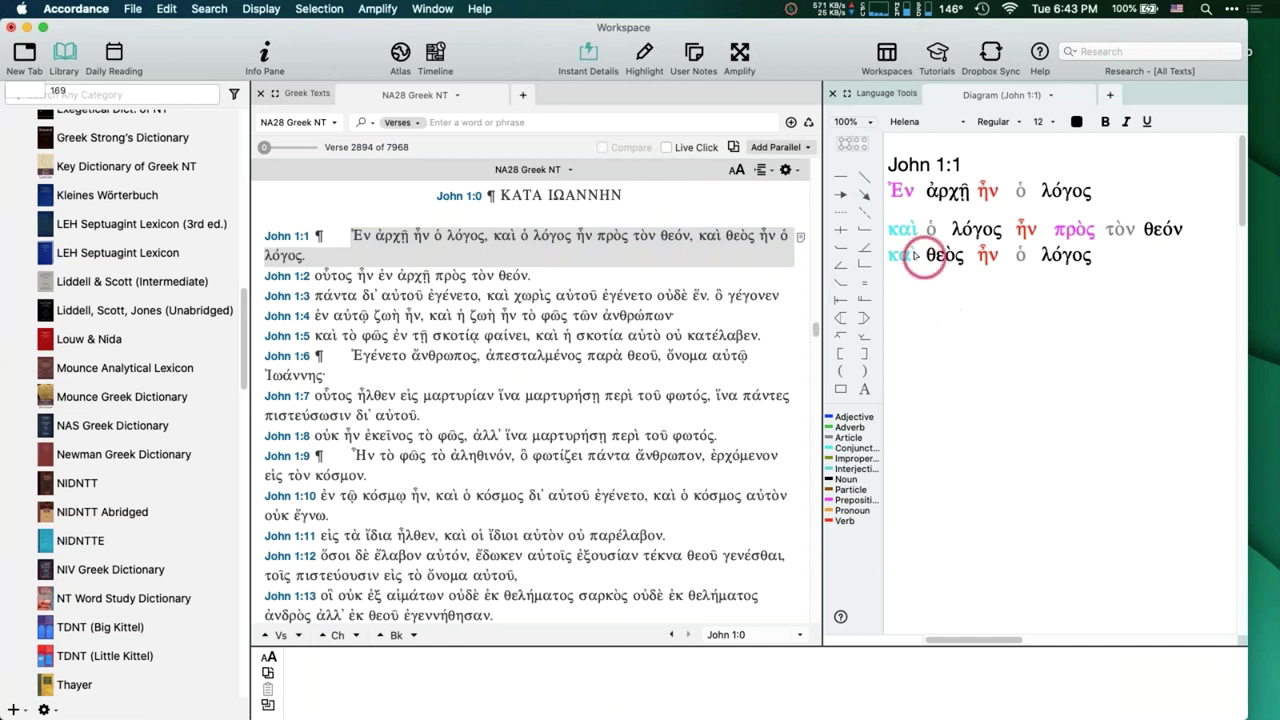
Place a branching bracket symbol below the John 1:1 text, move λόγος and θεὸς beside it, and close the diagram.
click(864, 318)
click(1040, 314)
drag(1068, 255, 1117, 318)
drag(944, 255, 974, 293)
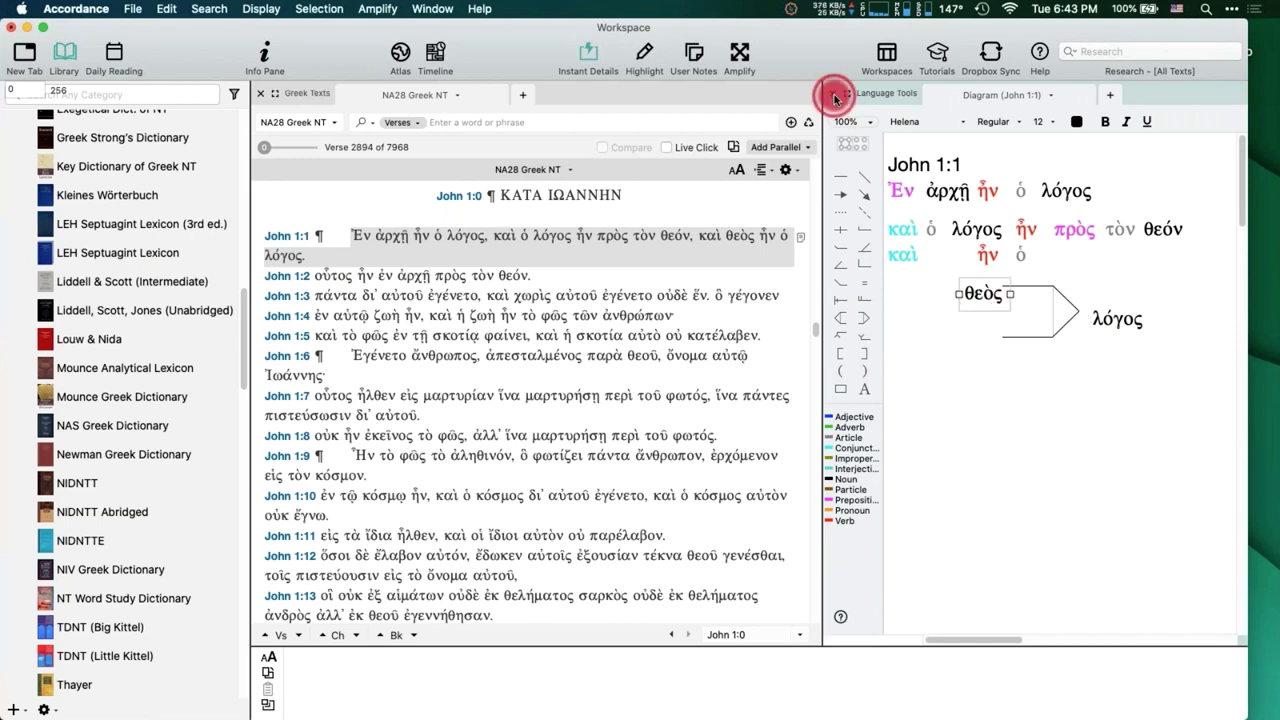
click(832, 95)
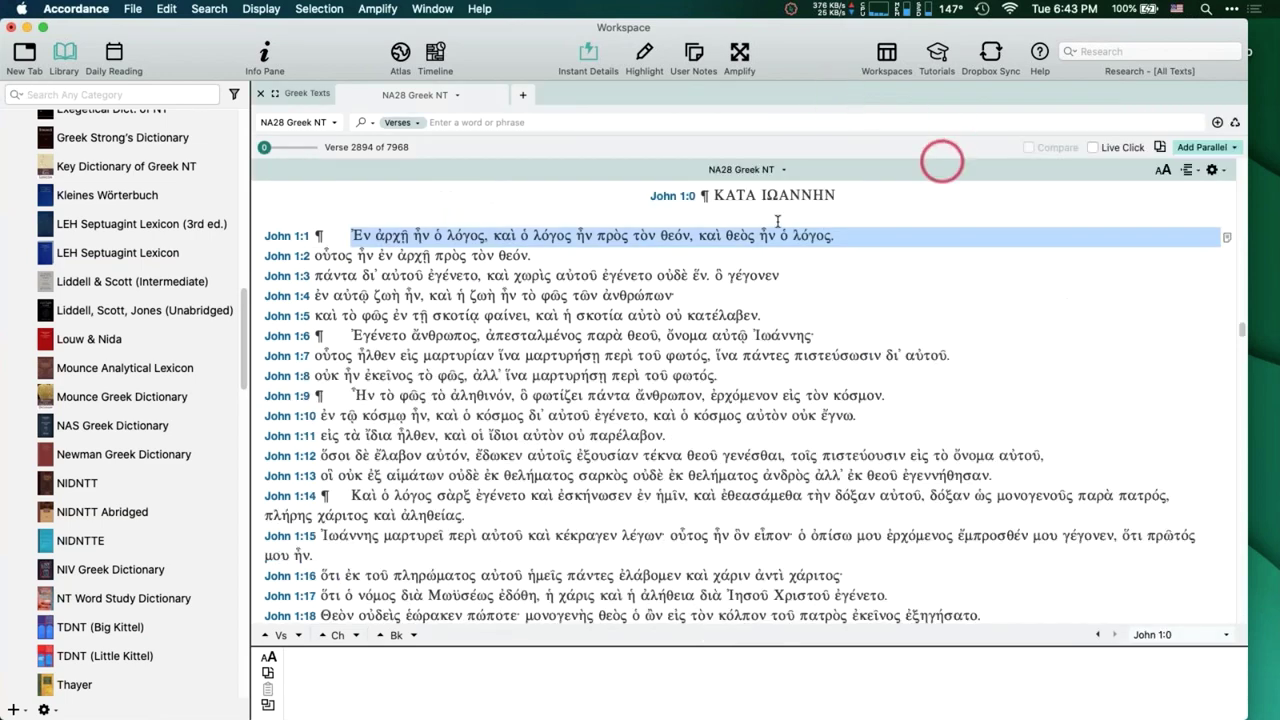
Add the Diagram of Greek New Testament (Complete) as a parallel pane and examine the John 1:1 diagram.
click(1218, 150)
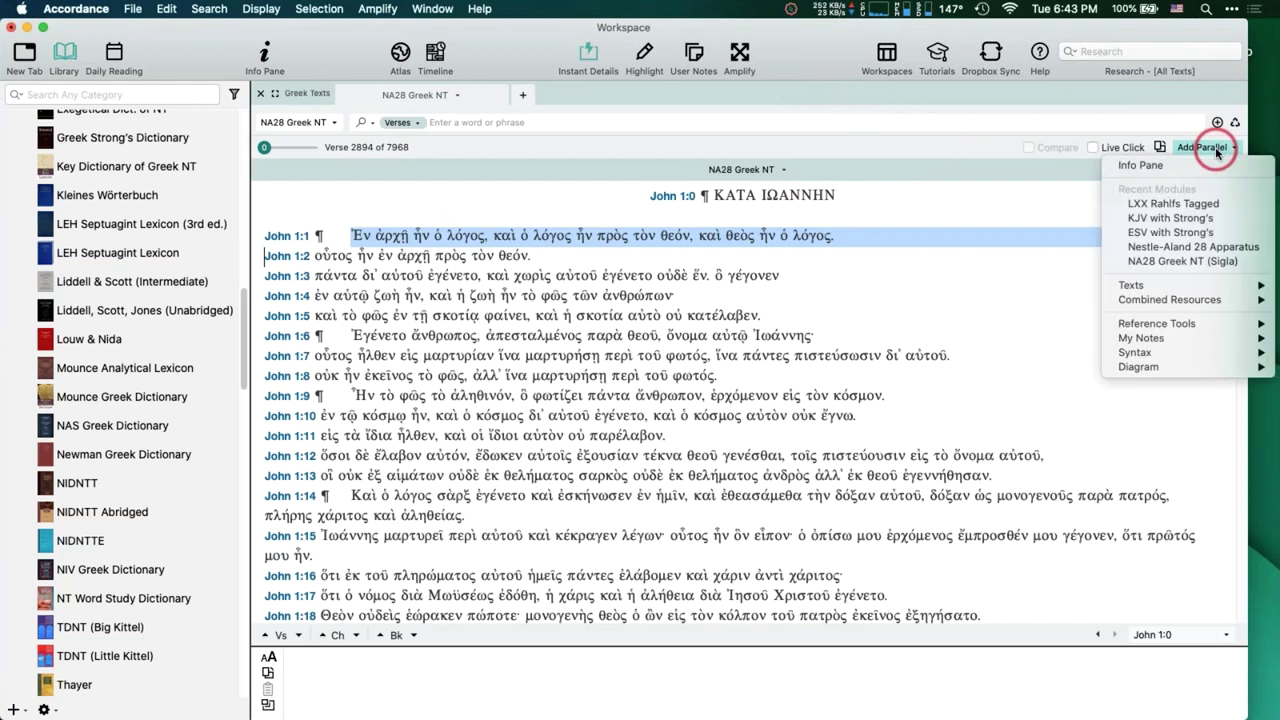
mouse_move(1184, 372)
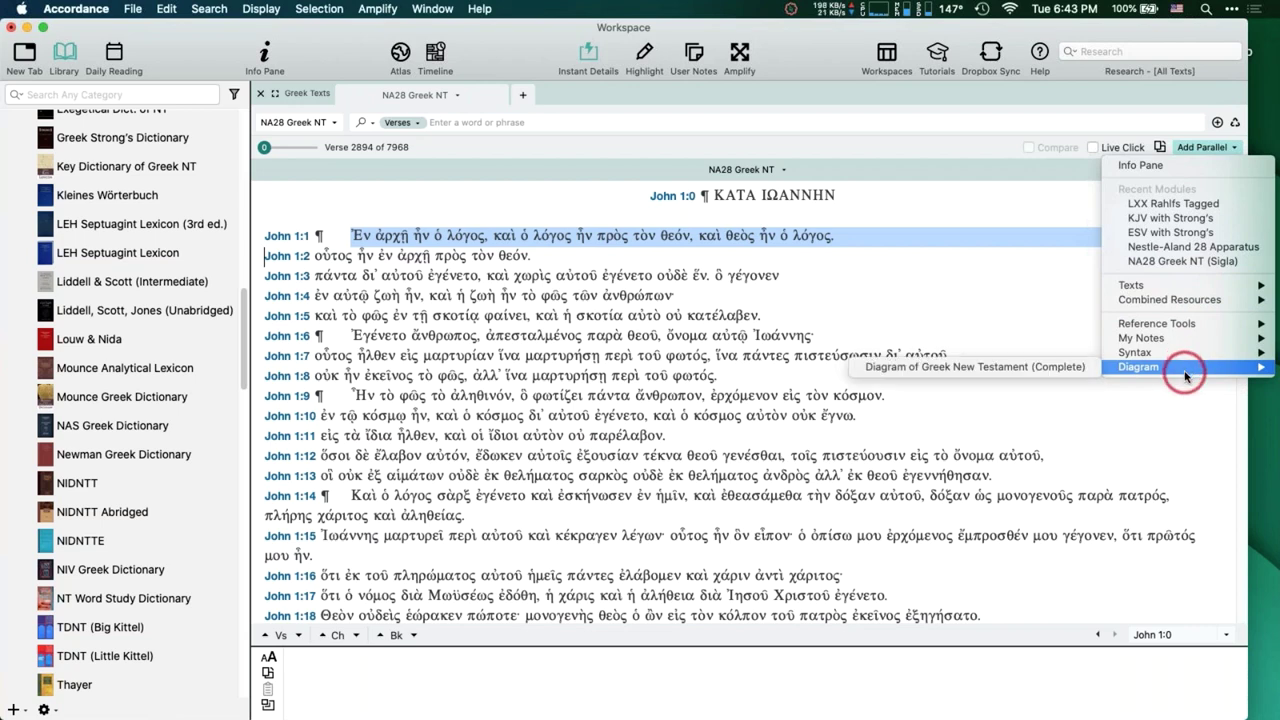
click(1031, 375)
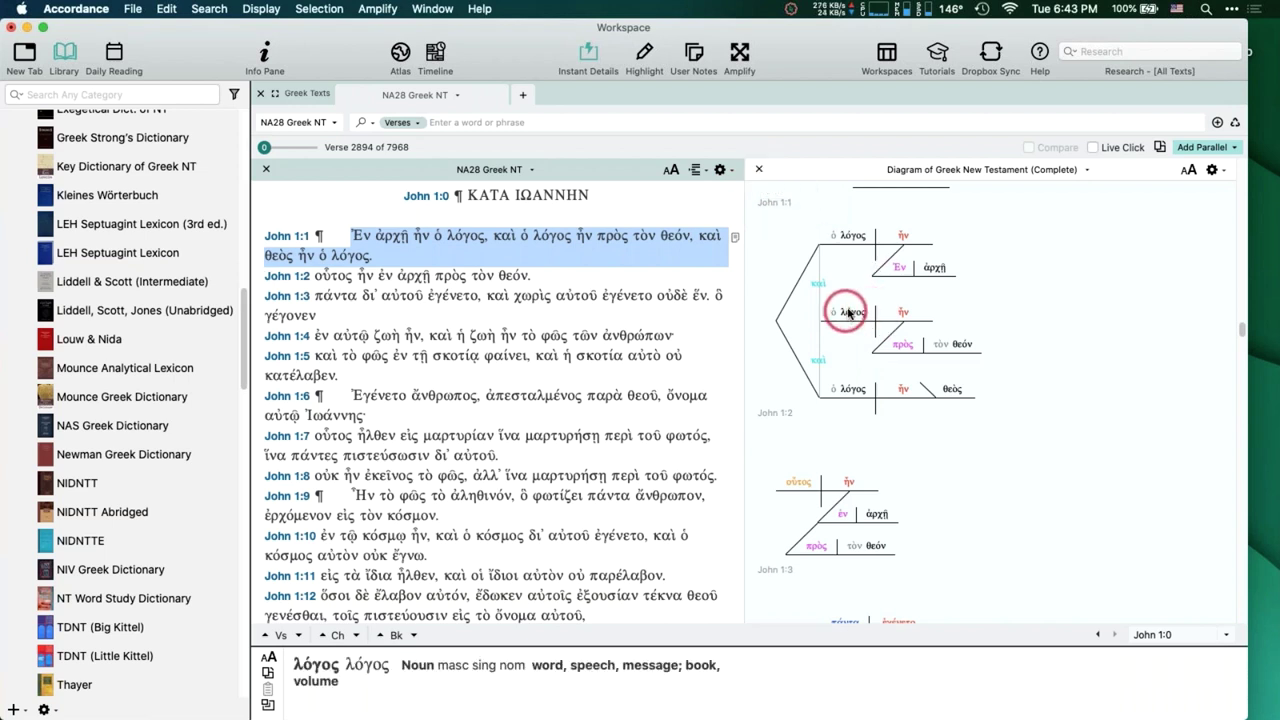
mouse_move(902, 268)
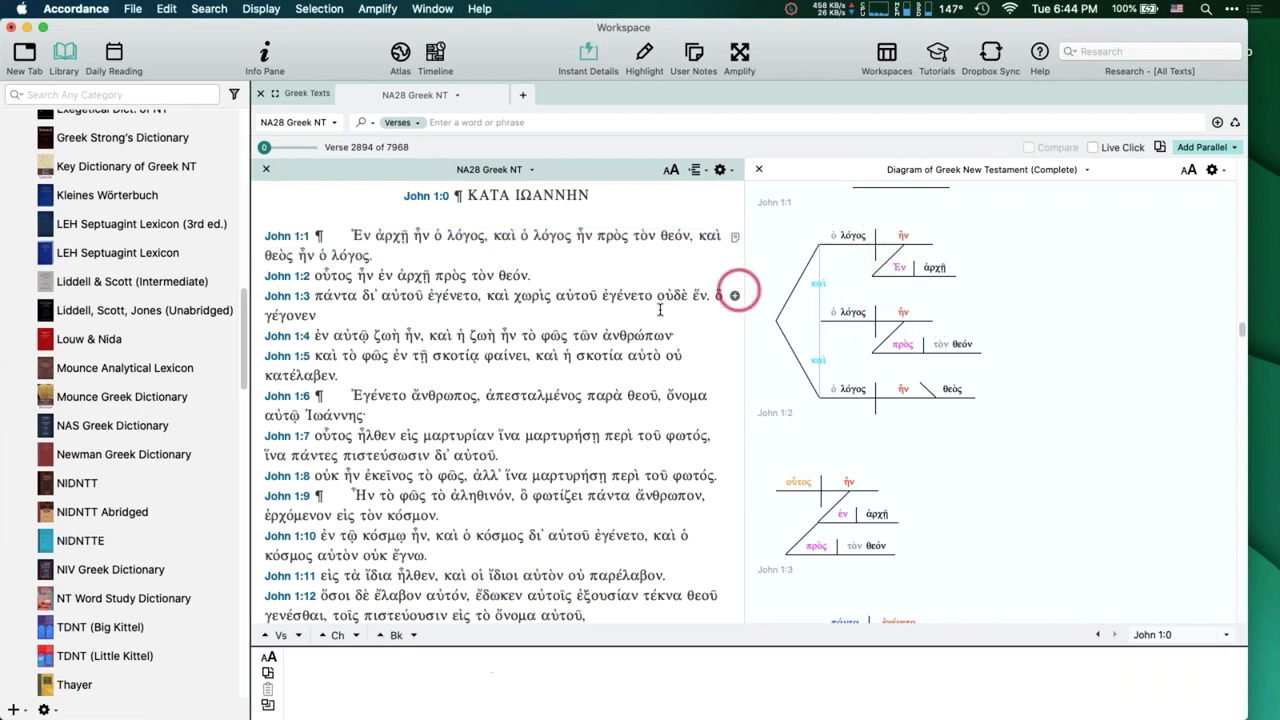
Replace the diagram pane with the Syntax of the Greek New Testament as a parallel to the NA28 text.
mouse_move(415, 296)
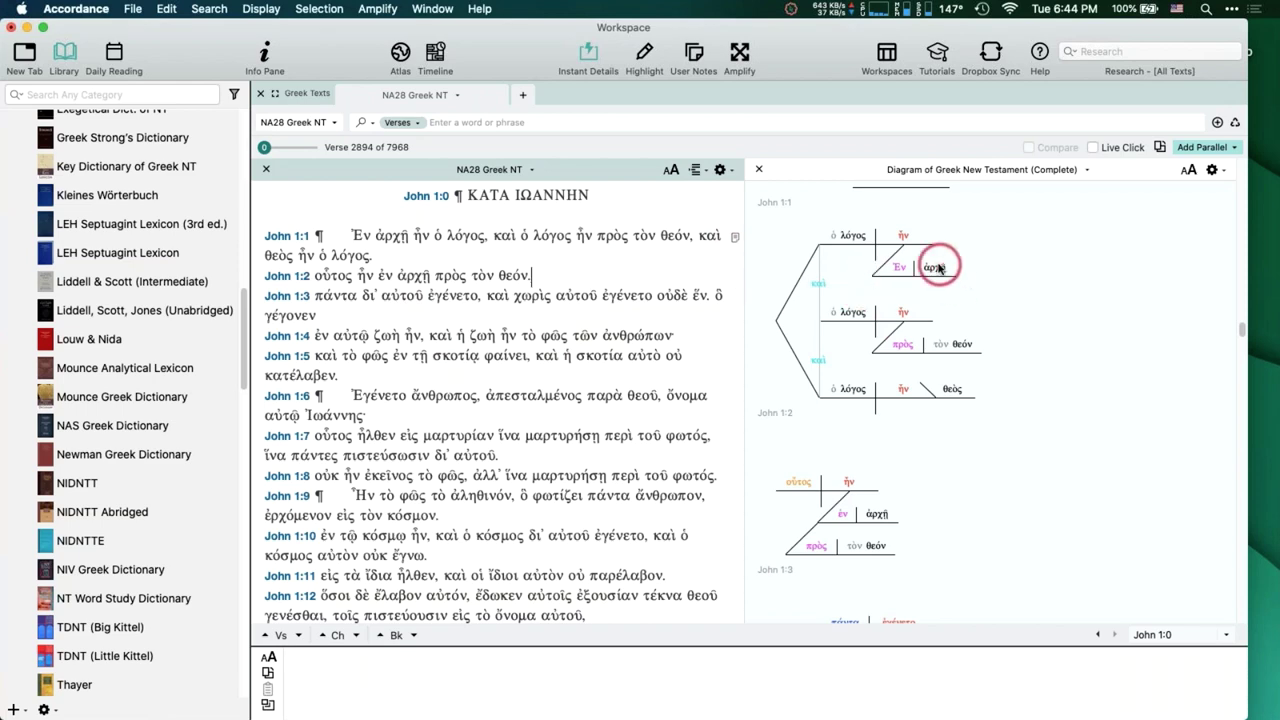
click(760, 172)
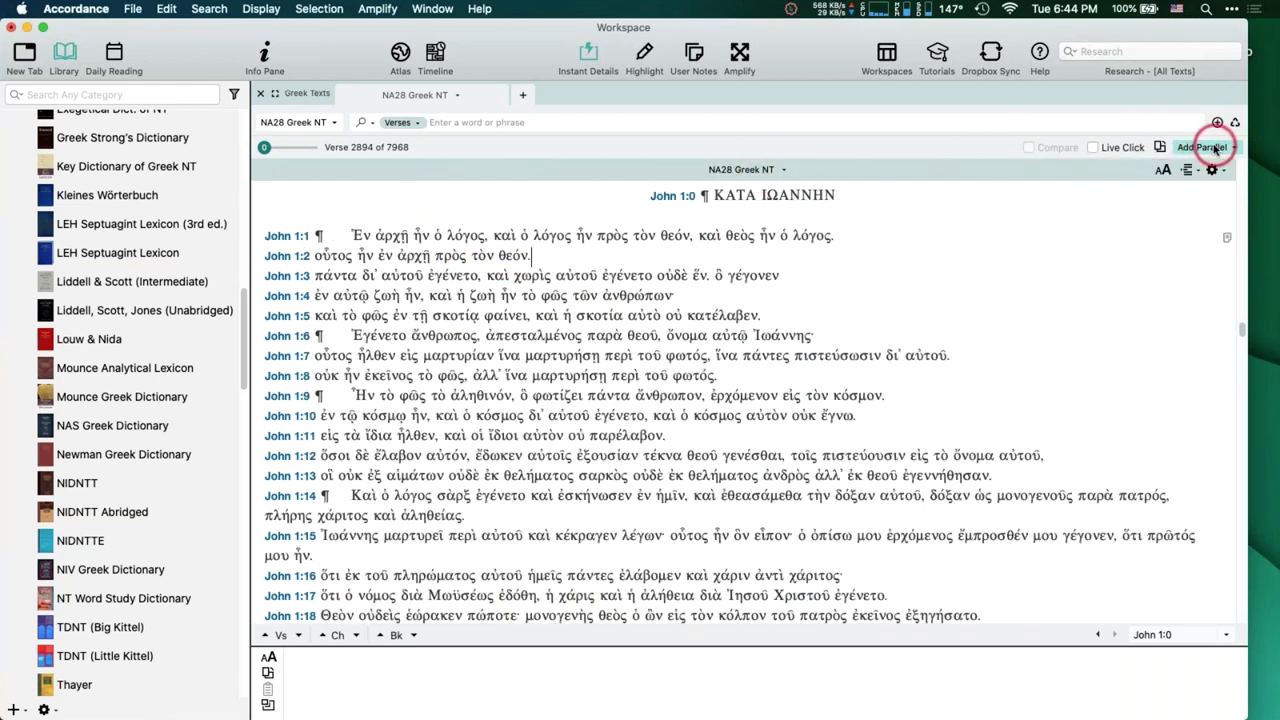
click(1213, 148)
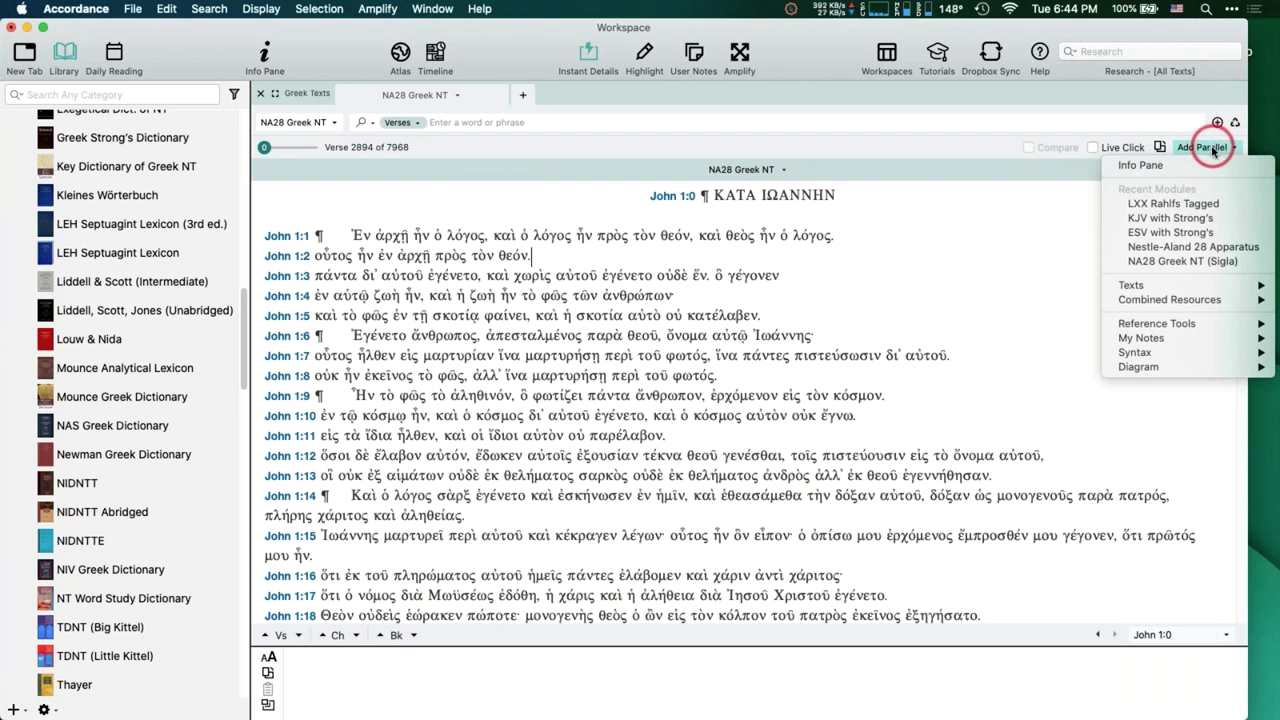
mouse_move(1162, 355)
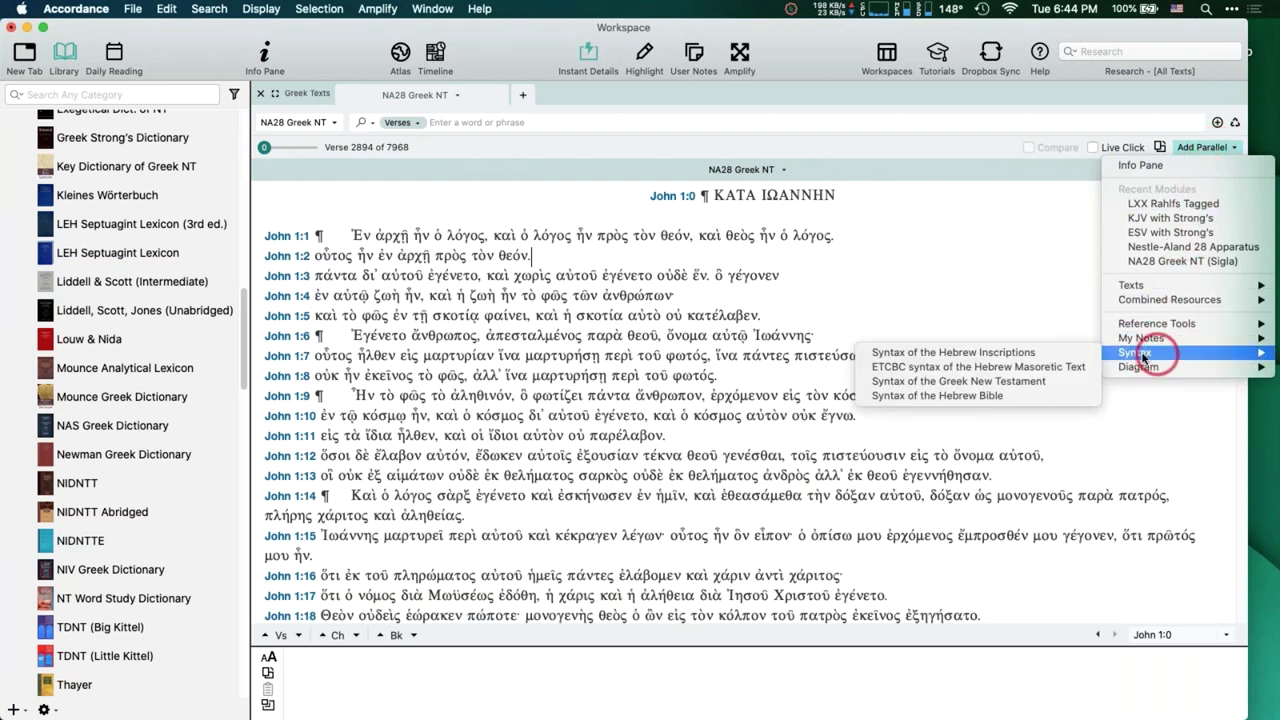
click(1043, 379)
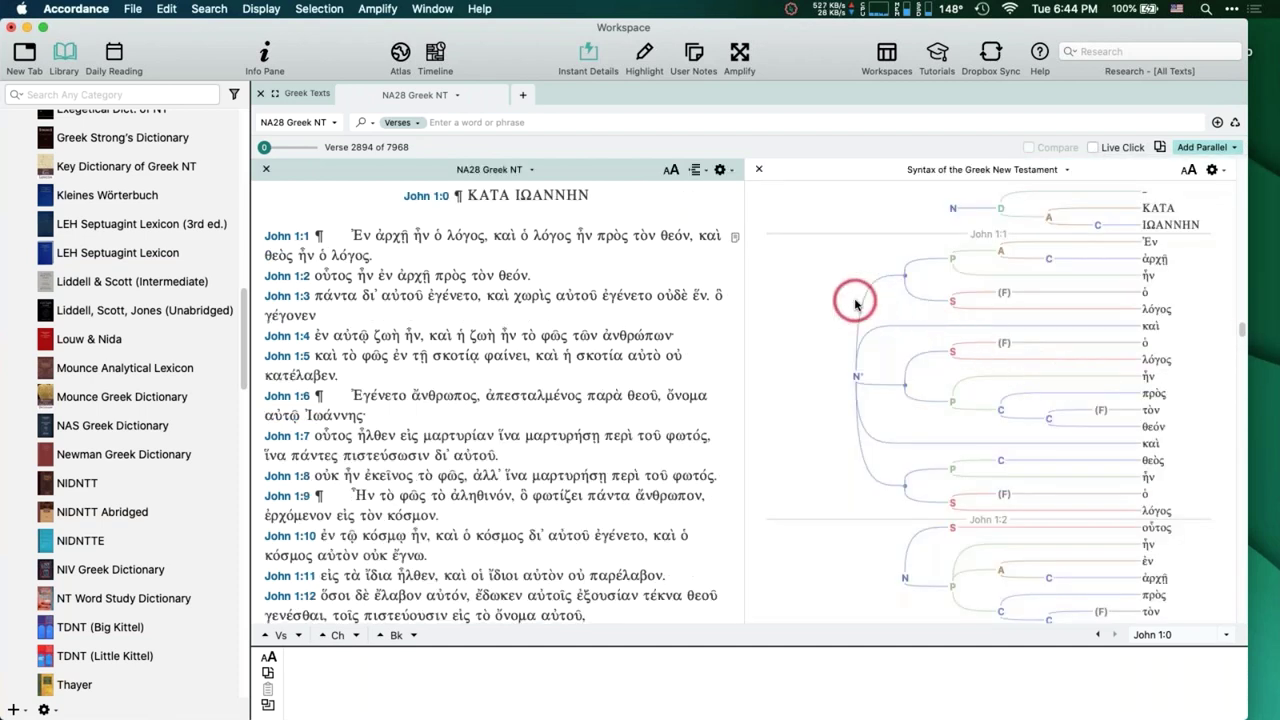
Examine the John 1:1 syntax tree, including the subject branch for λόγος, and close the syntax pane.
scroll(772, 291, up, 1)
scroll(772, 291, down, 2)
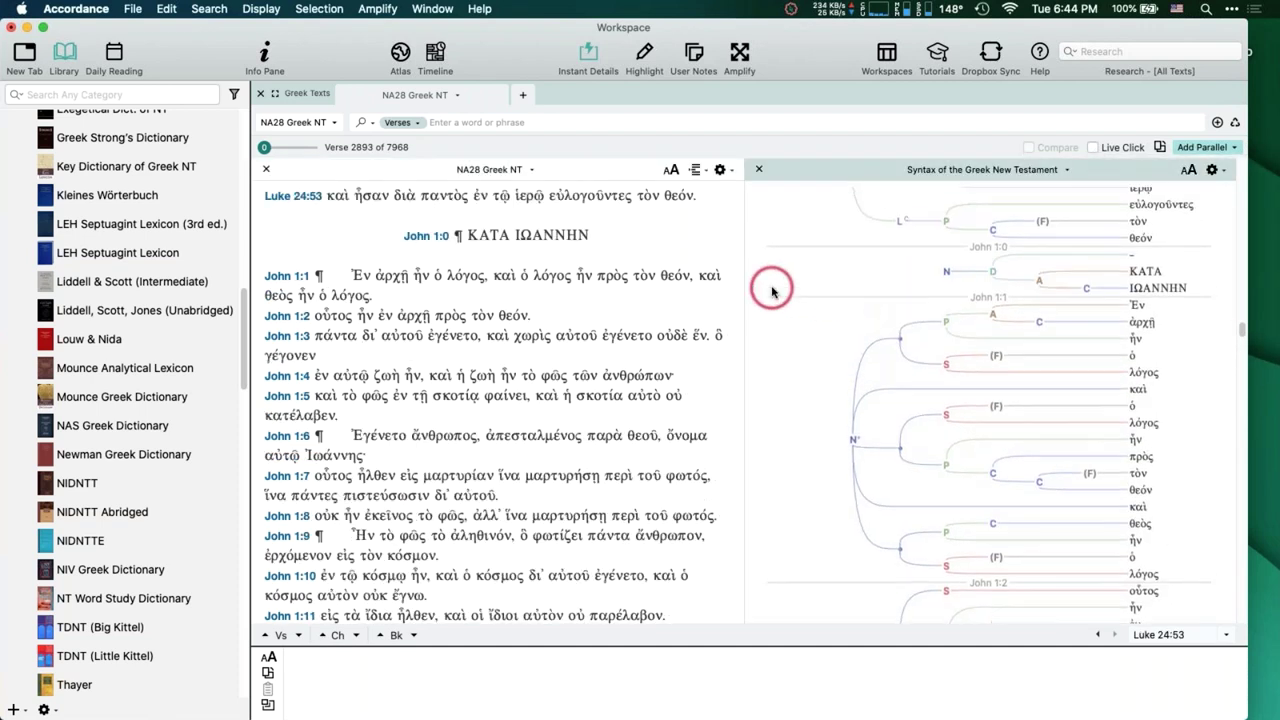
scroll(772, 291, down, 1)
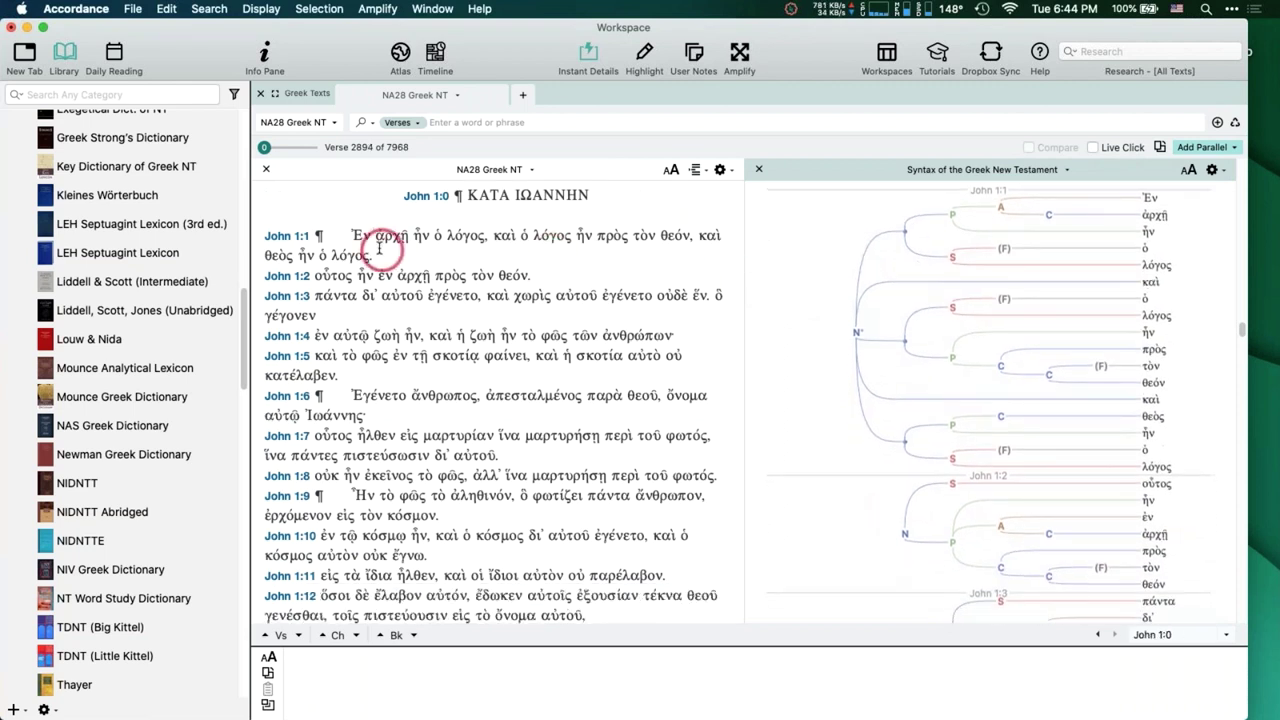
mouse_move(452, 240)
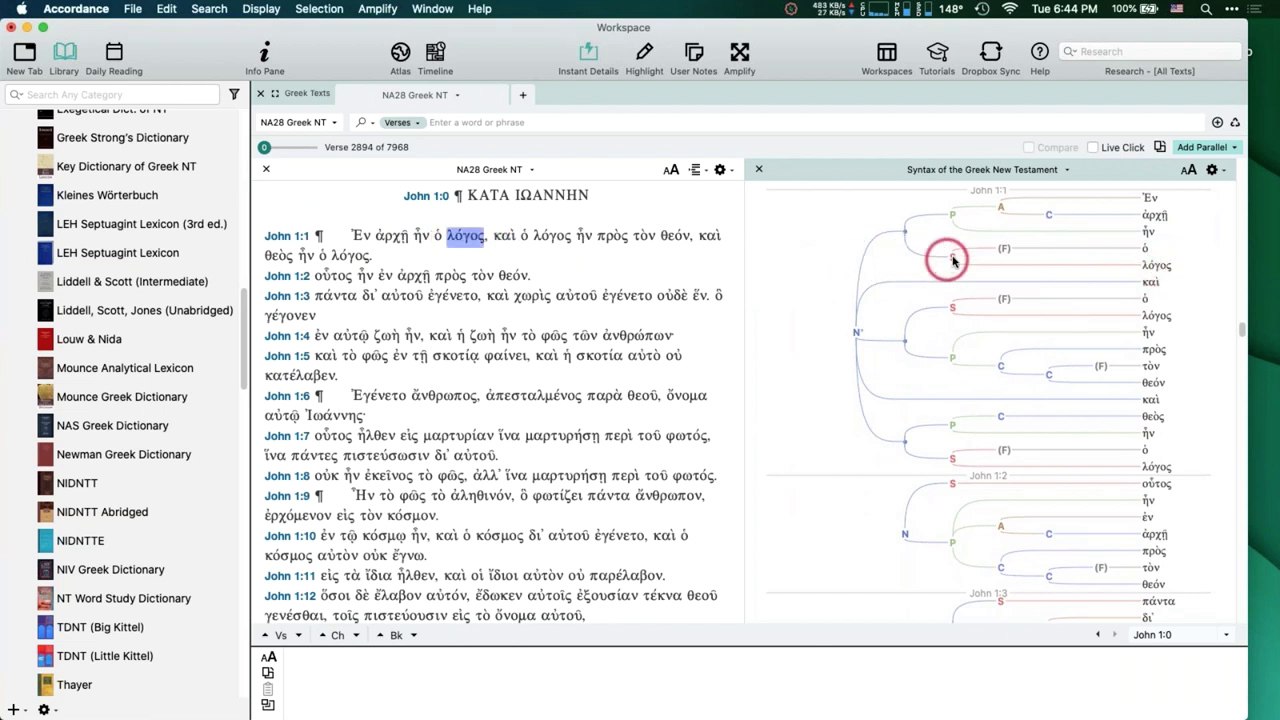
mouse_move(951, 262)
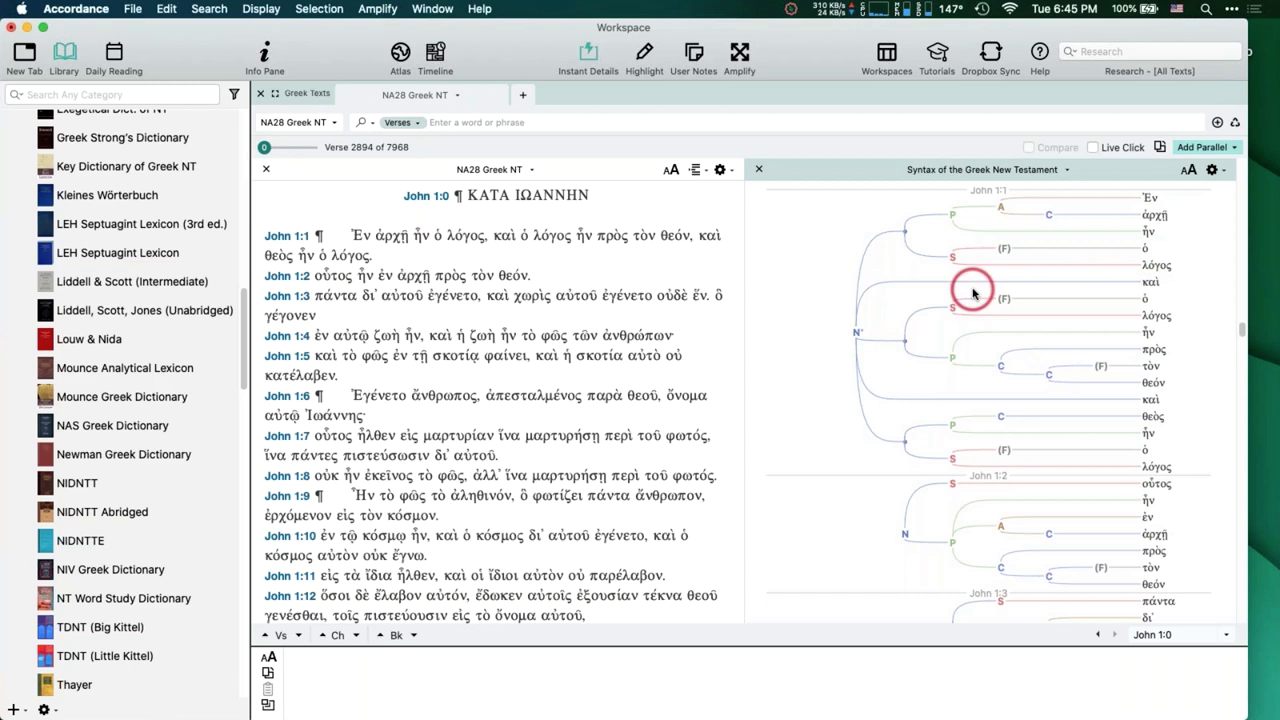
click(760, 172)
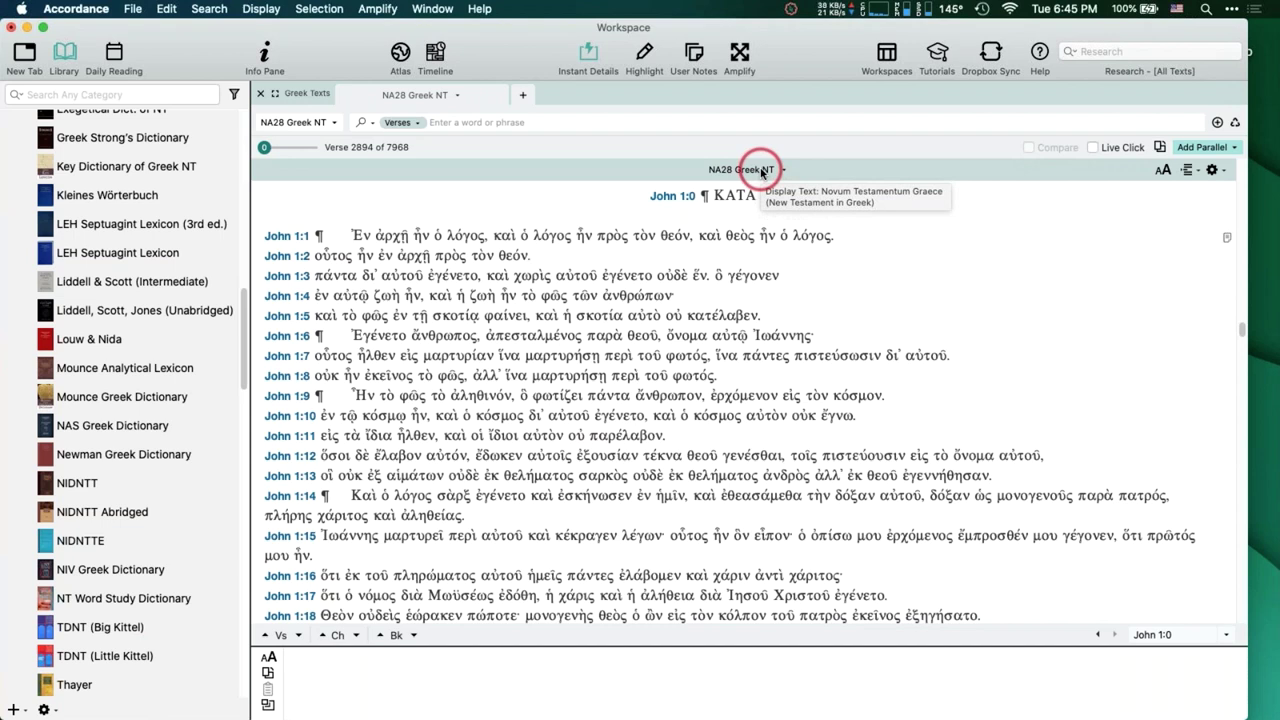
click(857, 272)
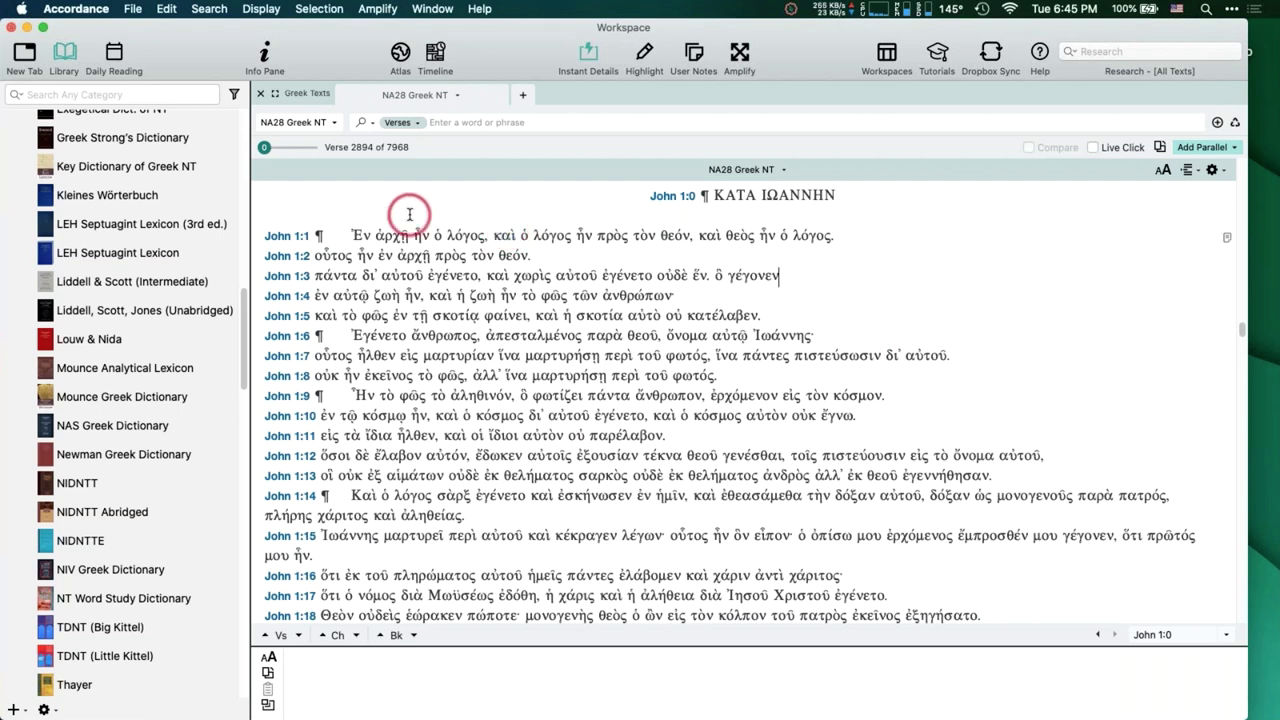
Close the Greek Texts zone, search the library for na28, and open NA28 Greek NT (Sigla).
mouse_move(207, 180)
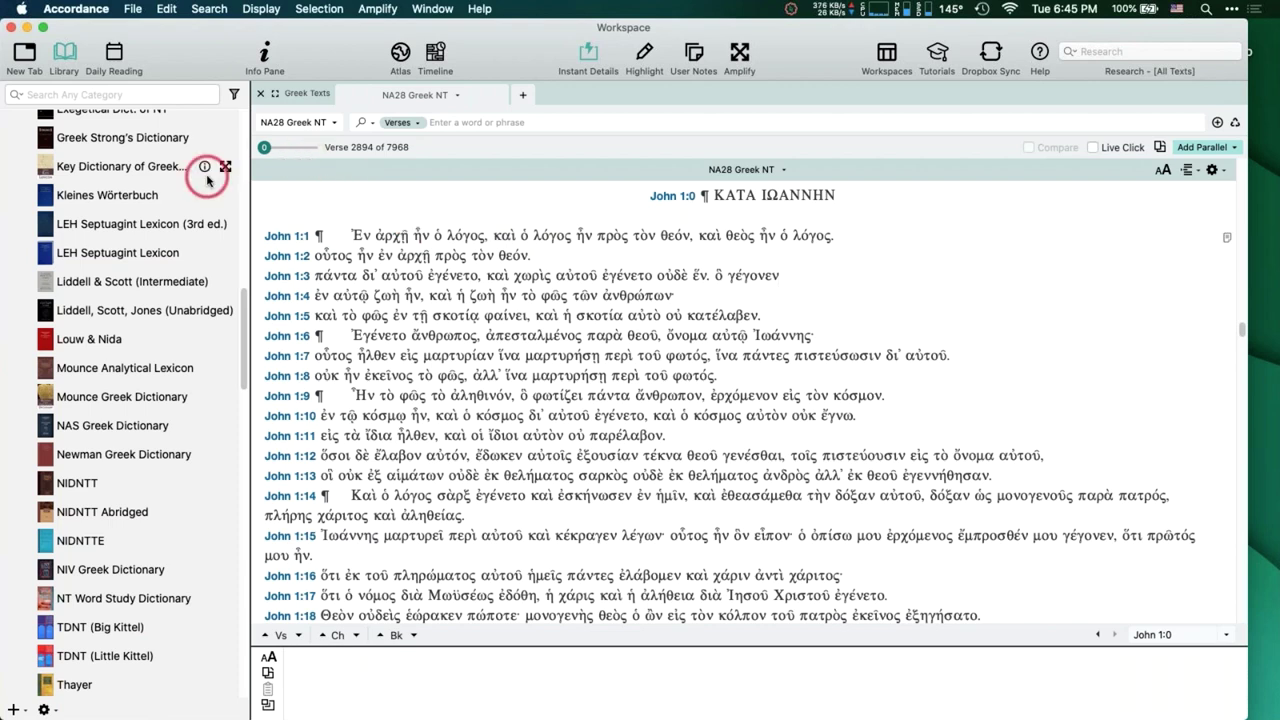
scroll(207, 175, up, 15)
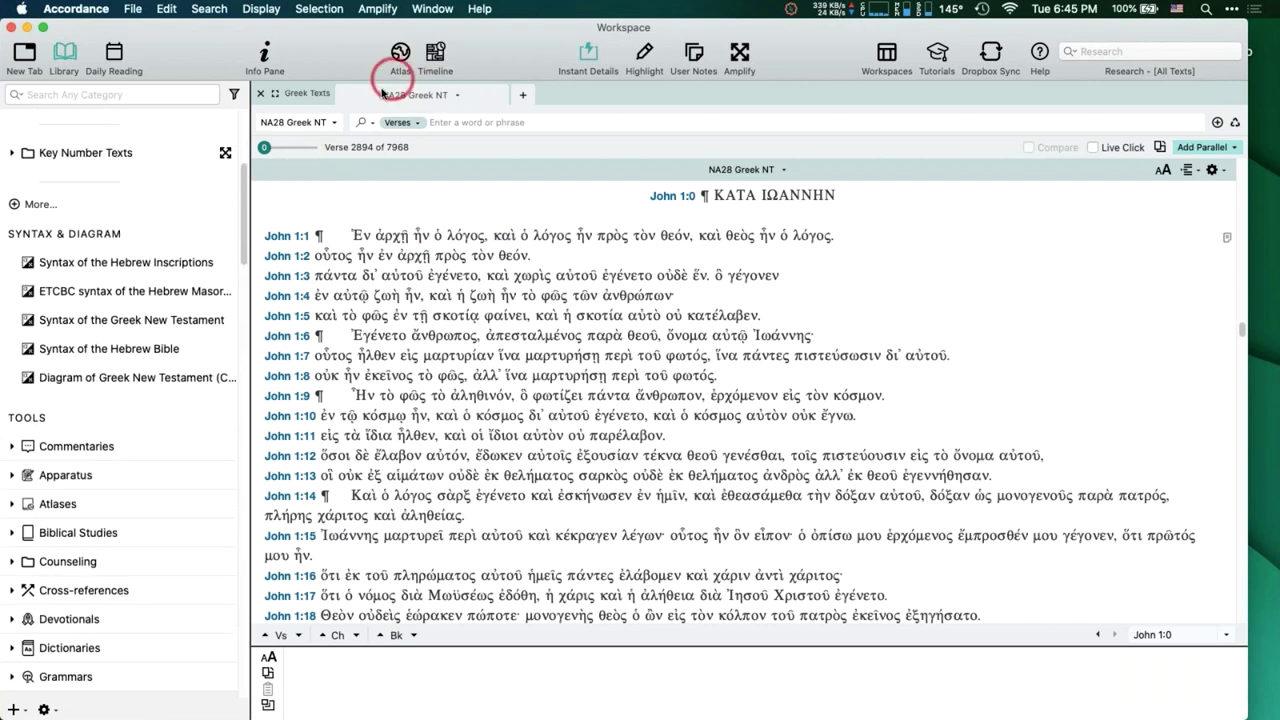
scroll(230, 160, up, 5)
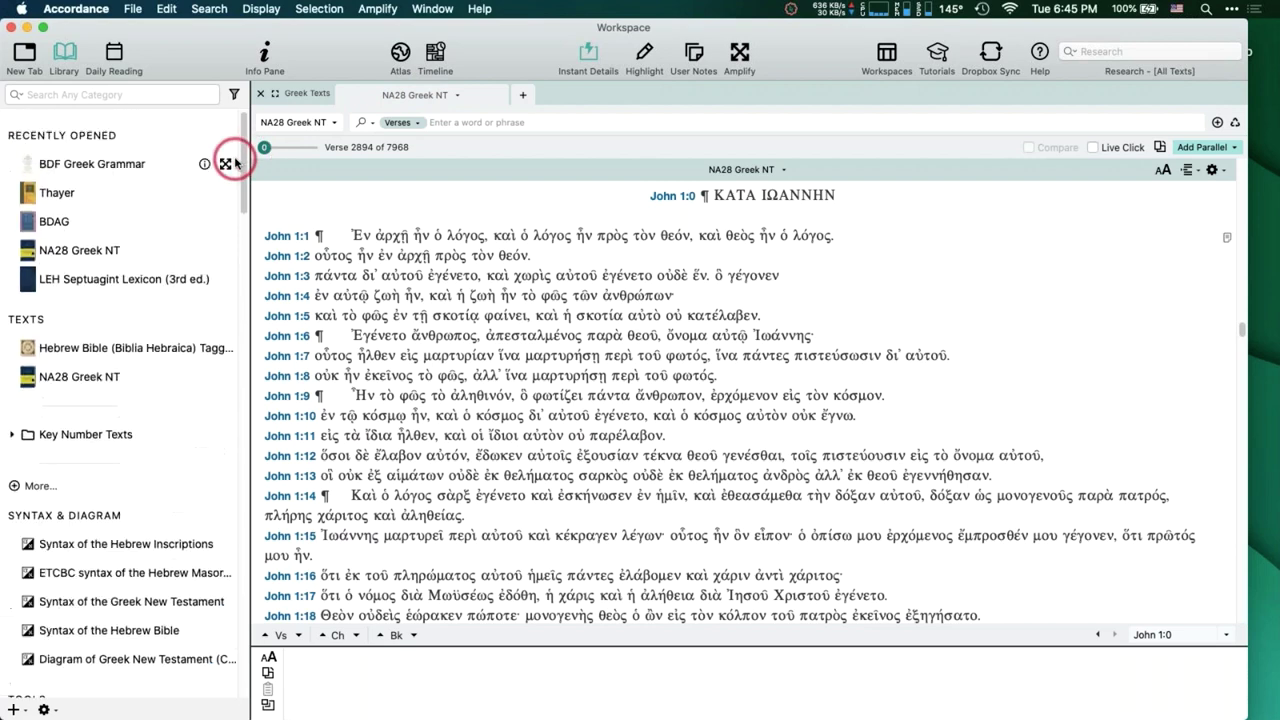
click(262, 95)
click(148, 93)
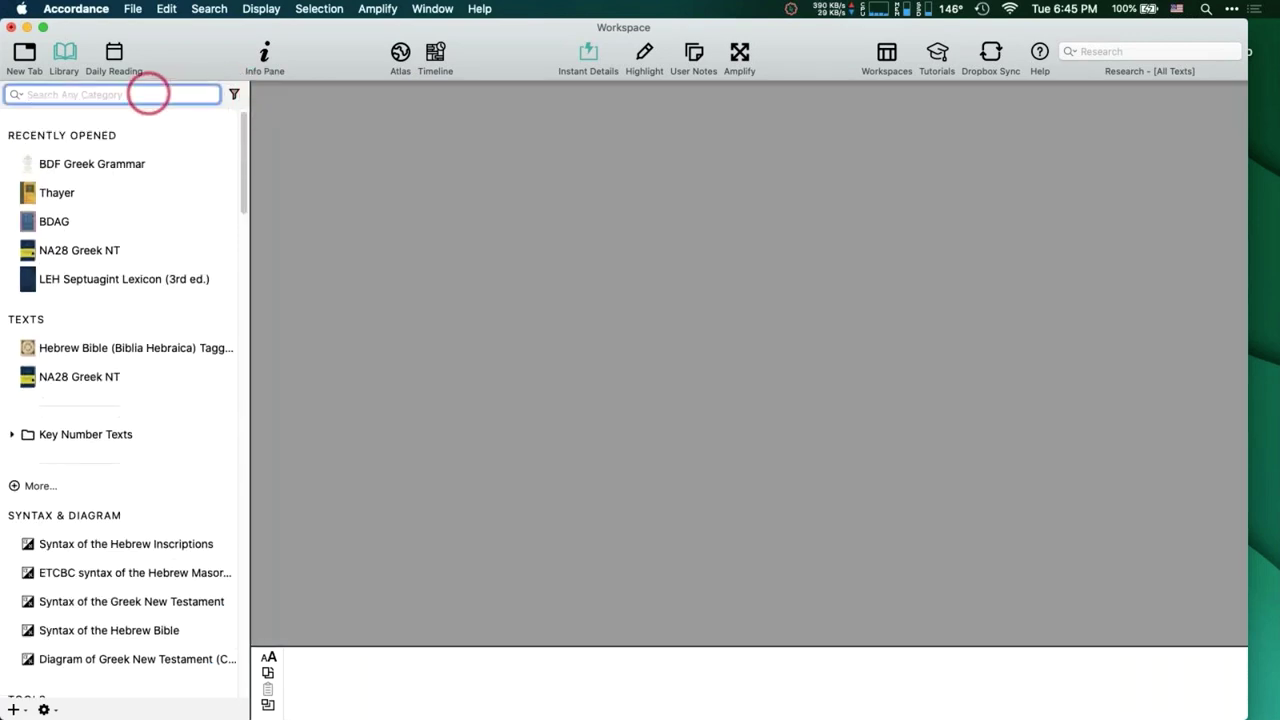
text(na28)
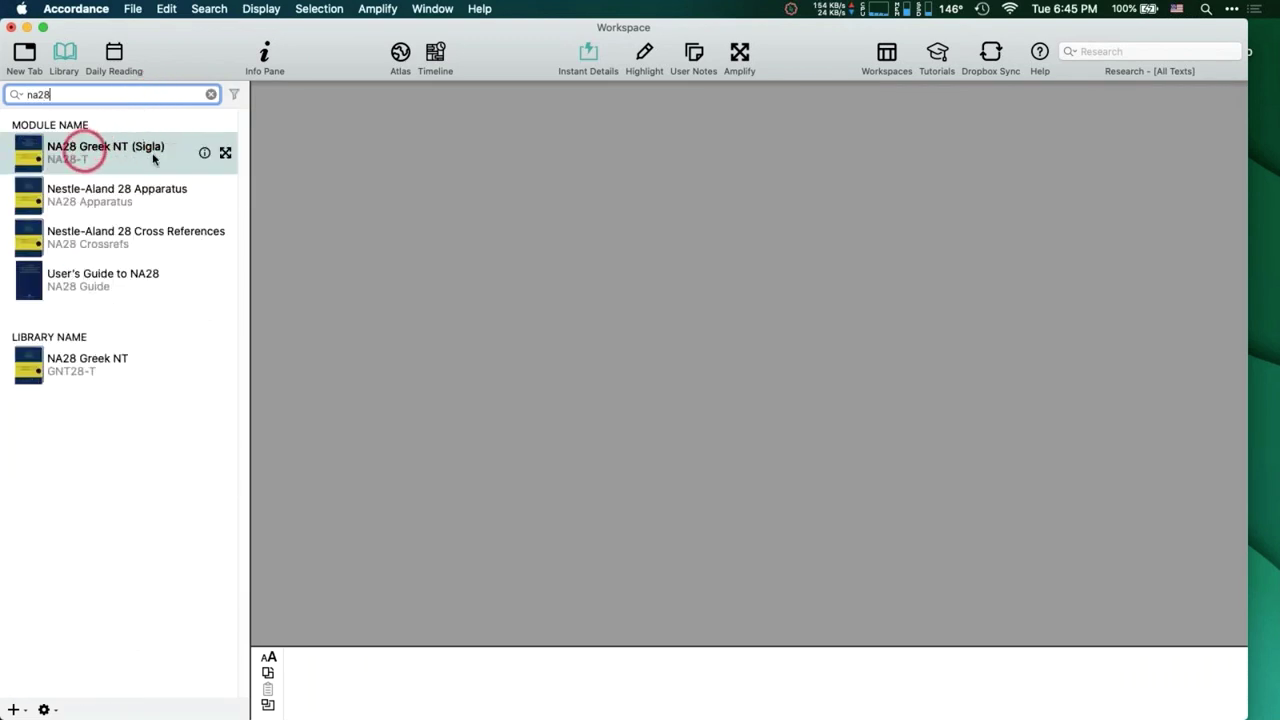
click(144, 152)
double_click(144, 152)
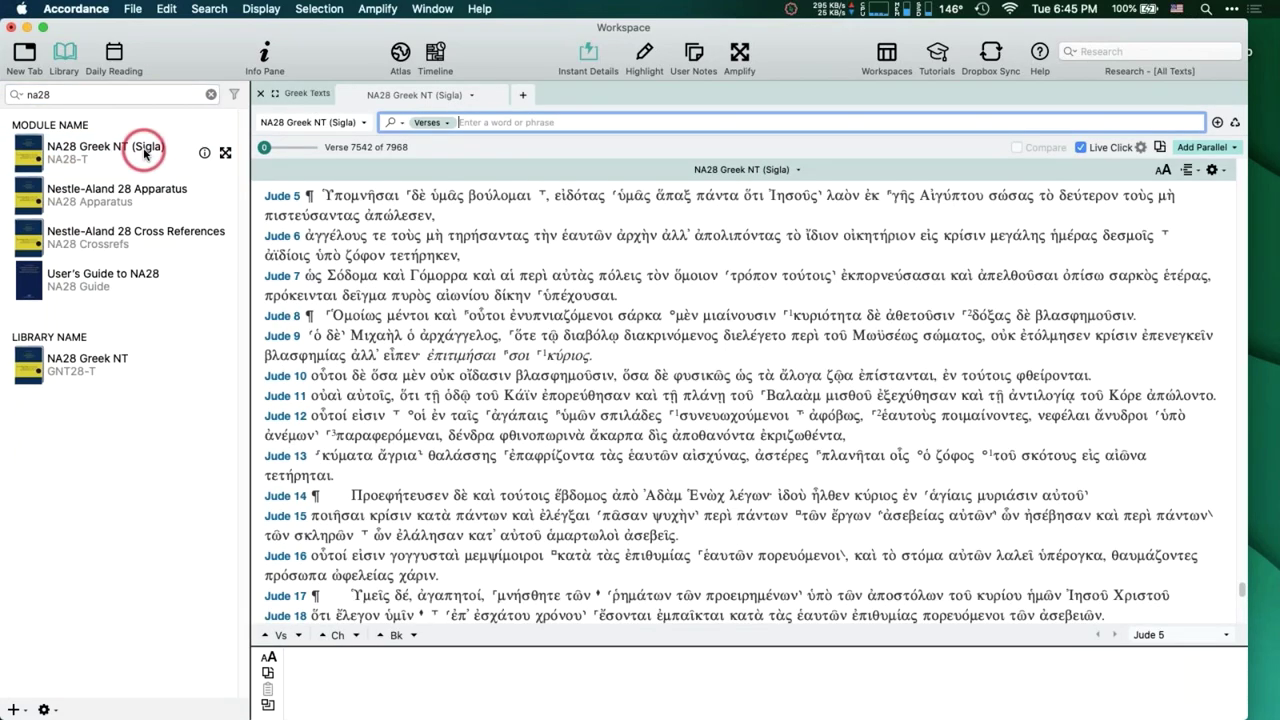
Open the Nestle-Aland 28 Apparatus from the text-critical sign after βούλομαι in Jude 5 and examine the variant entries.
mouse_move(572, 196)
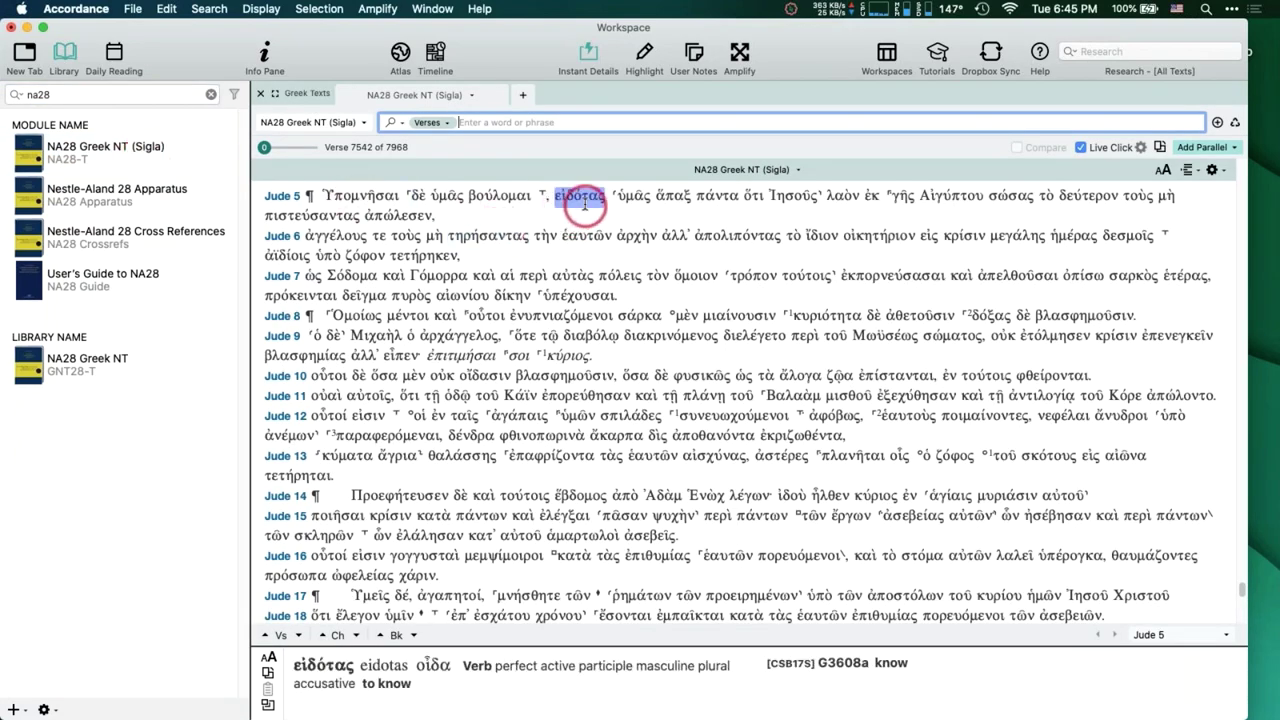
click(533, 190)
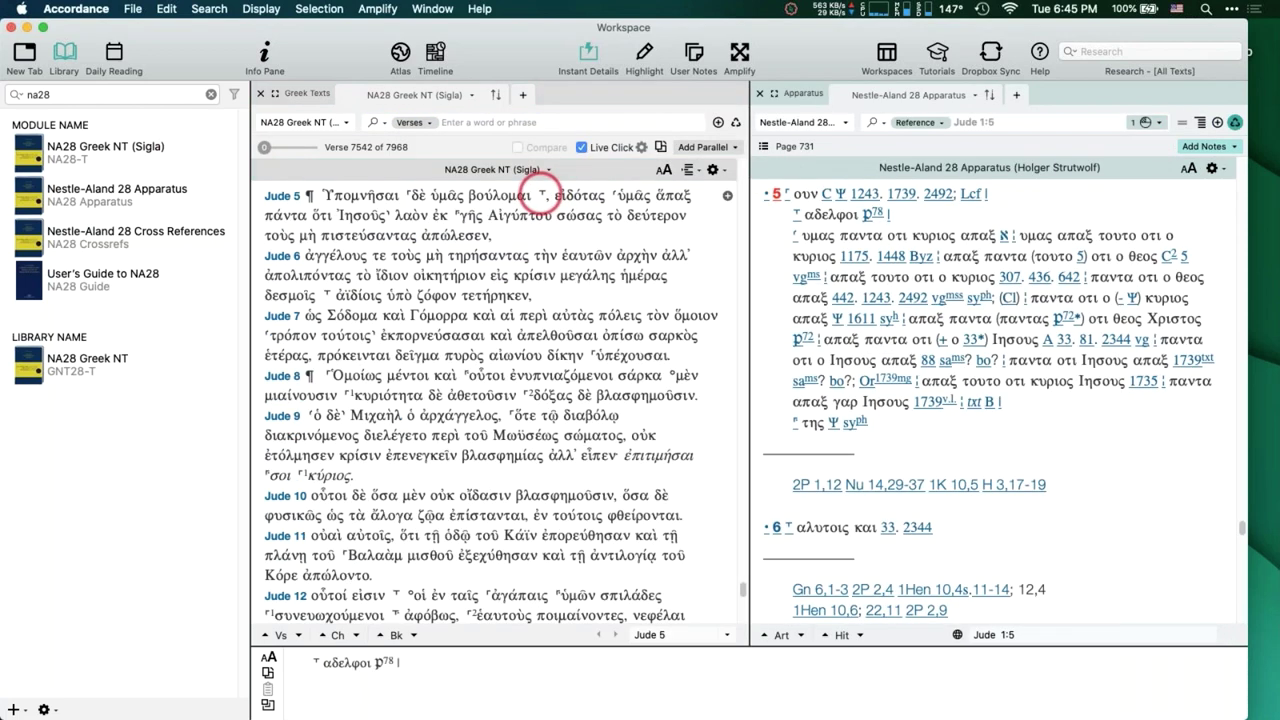
mouse_move(916, 237)
mouse_move(990, 240)
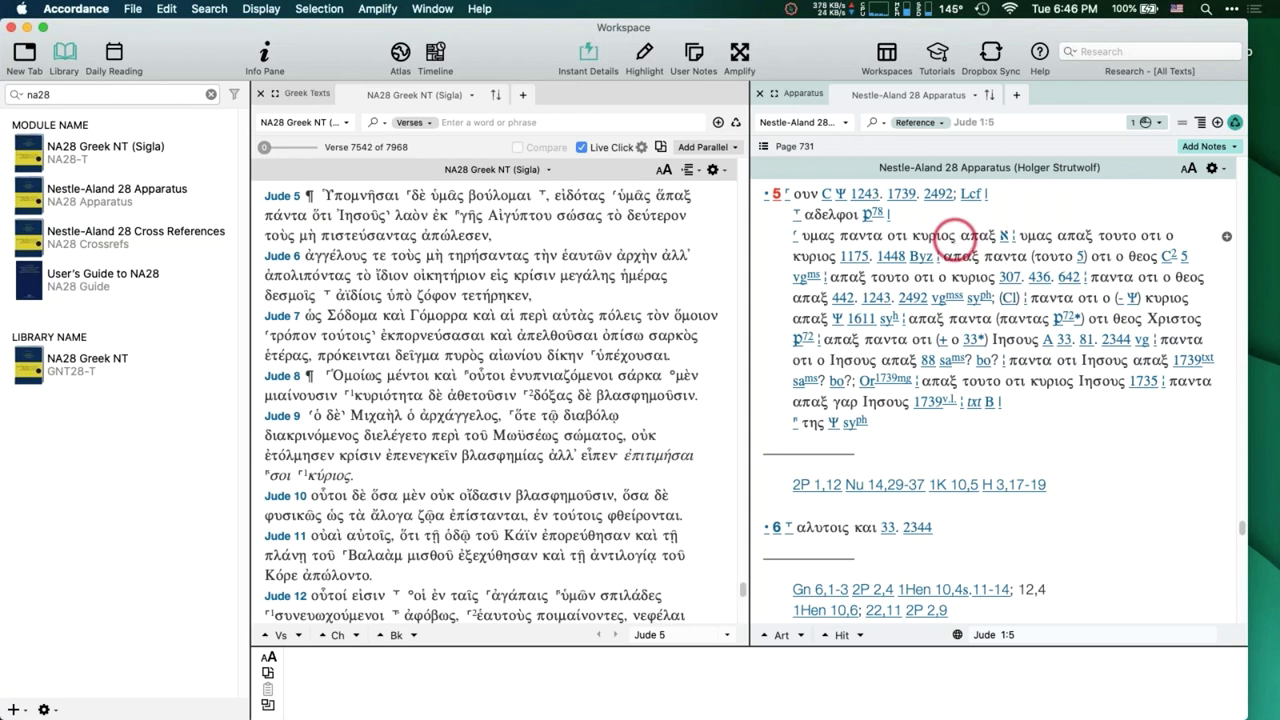
Add the Info Pane as a parallel to the Jude text and expand its Commentaries section.
click(711, 147)
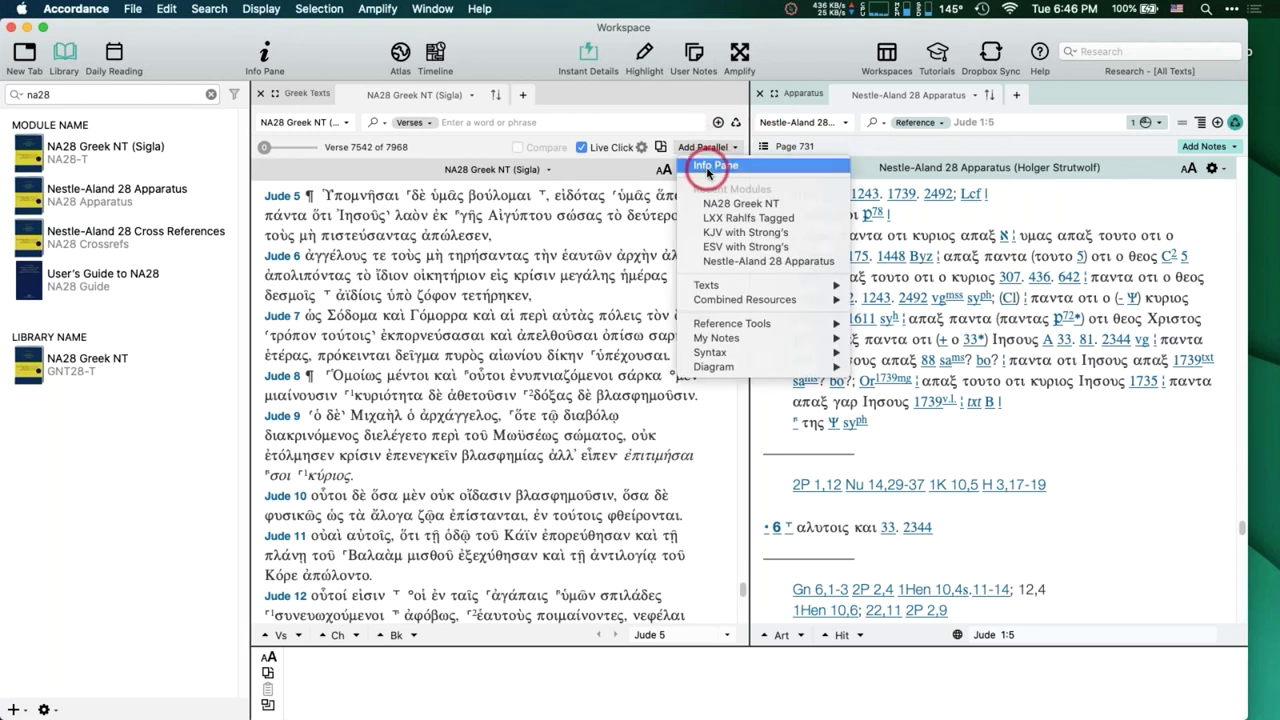
click(711, 170)
click(714, 200)
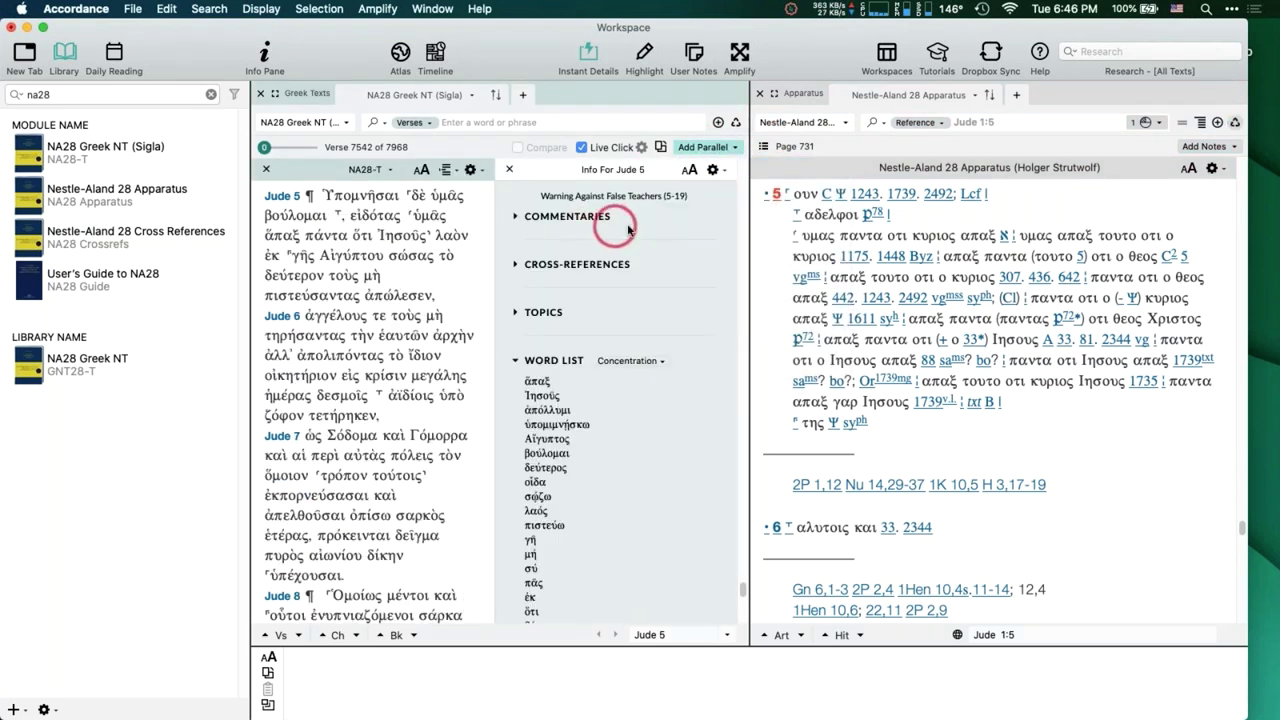
click(517, 216)
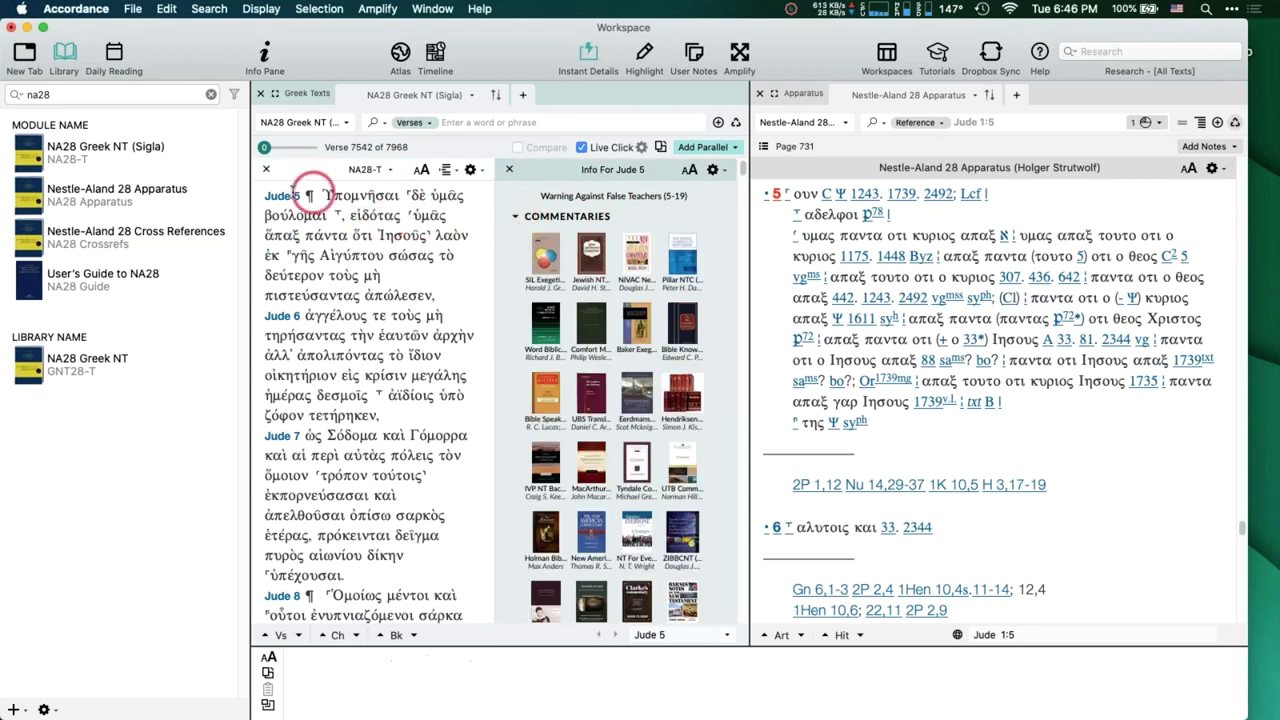
View the parsing details of Ὑπομνῆσαι and ἅπαξ in Jude 5.
mouse_move(392, 201)
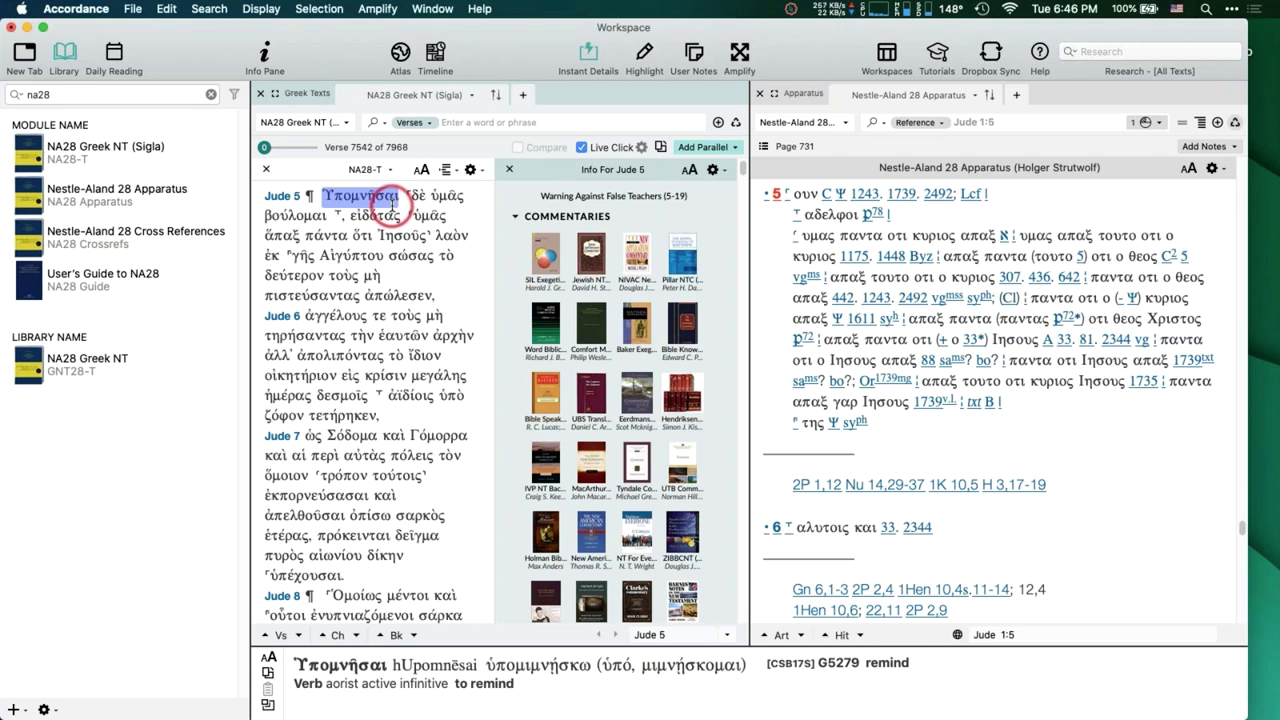
click(282, 236)
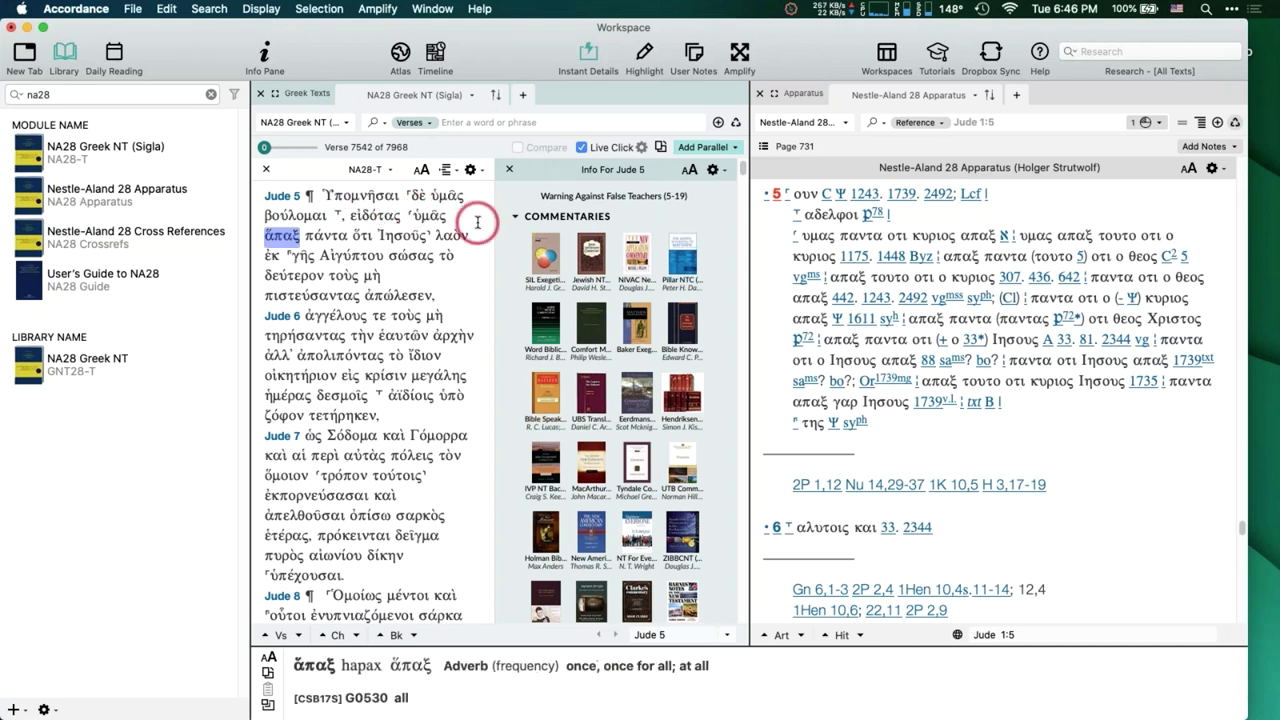
click(372, 214)
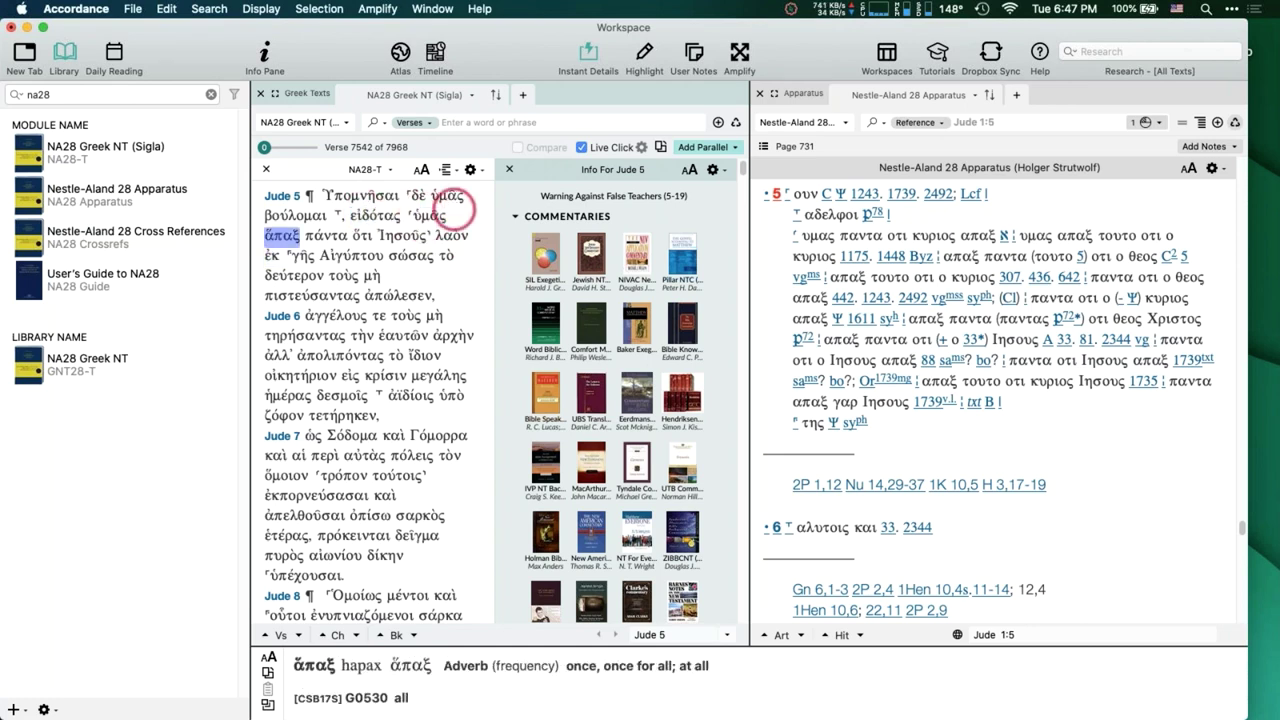
Collapse the Commentaries and Word List sections of the Info Pane.
click(516, 218)
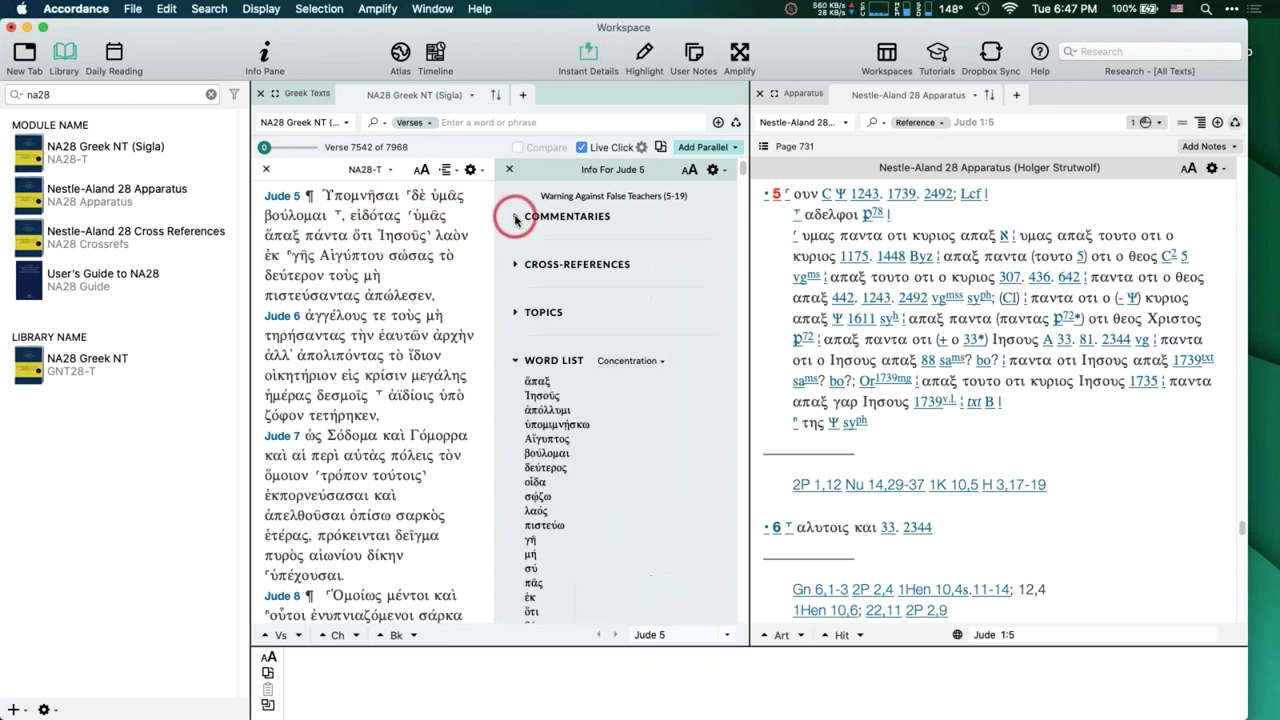
scroll(568, 258, down, 3)
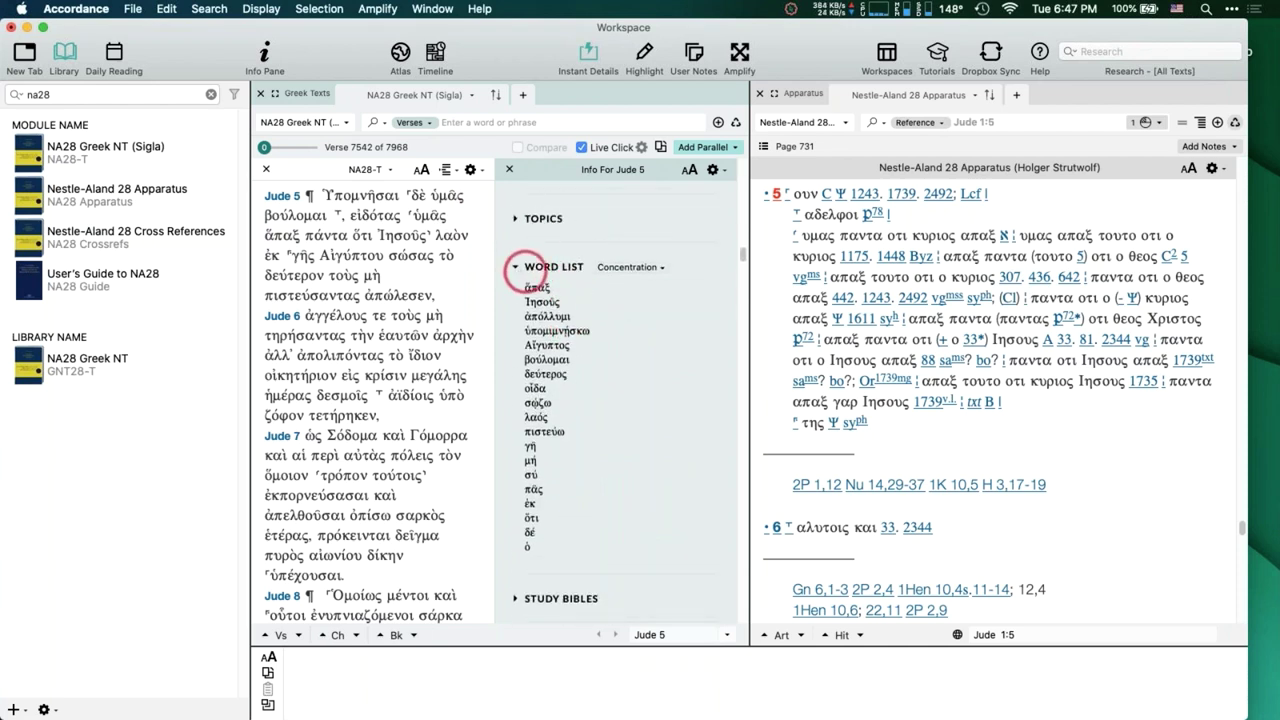
click(516, 268)
scroll(517, 272, up, 2)
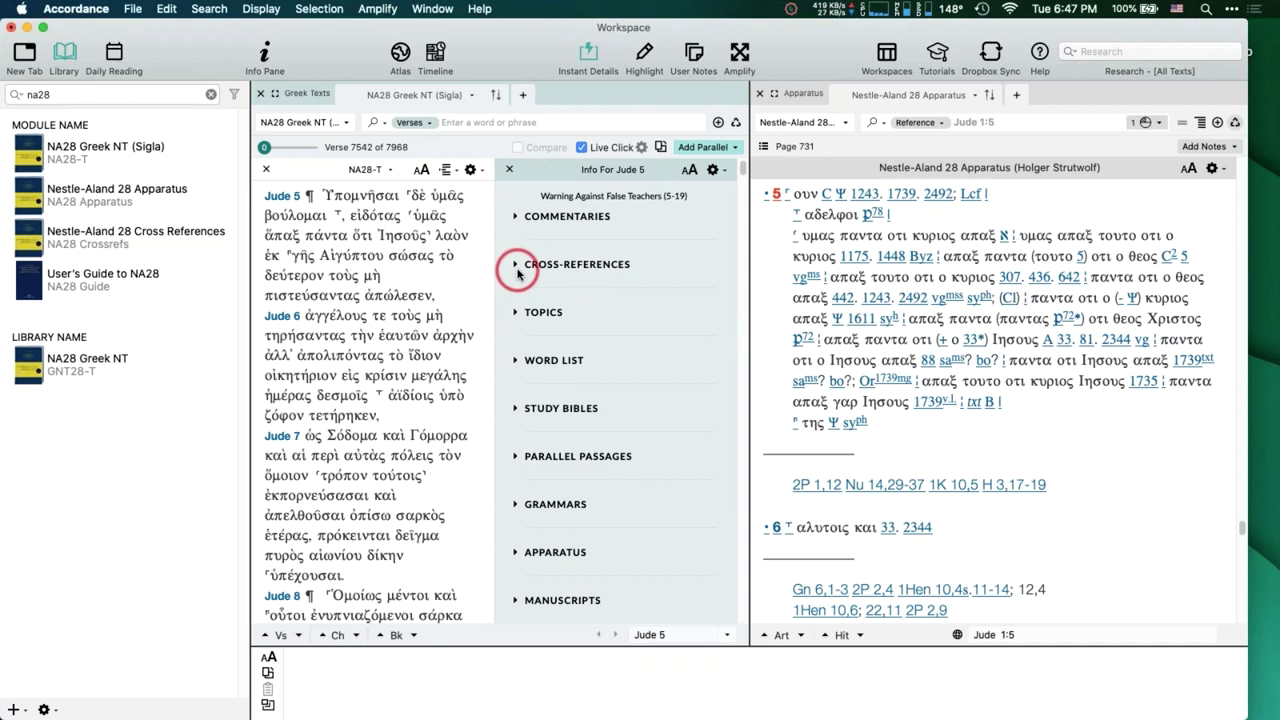
Expand the Study Bibles section of the Info Pane and preview the Archaeological Study Bible's note on Jude.
scroll(552, 400, down, 3)
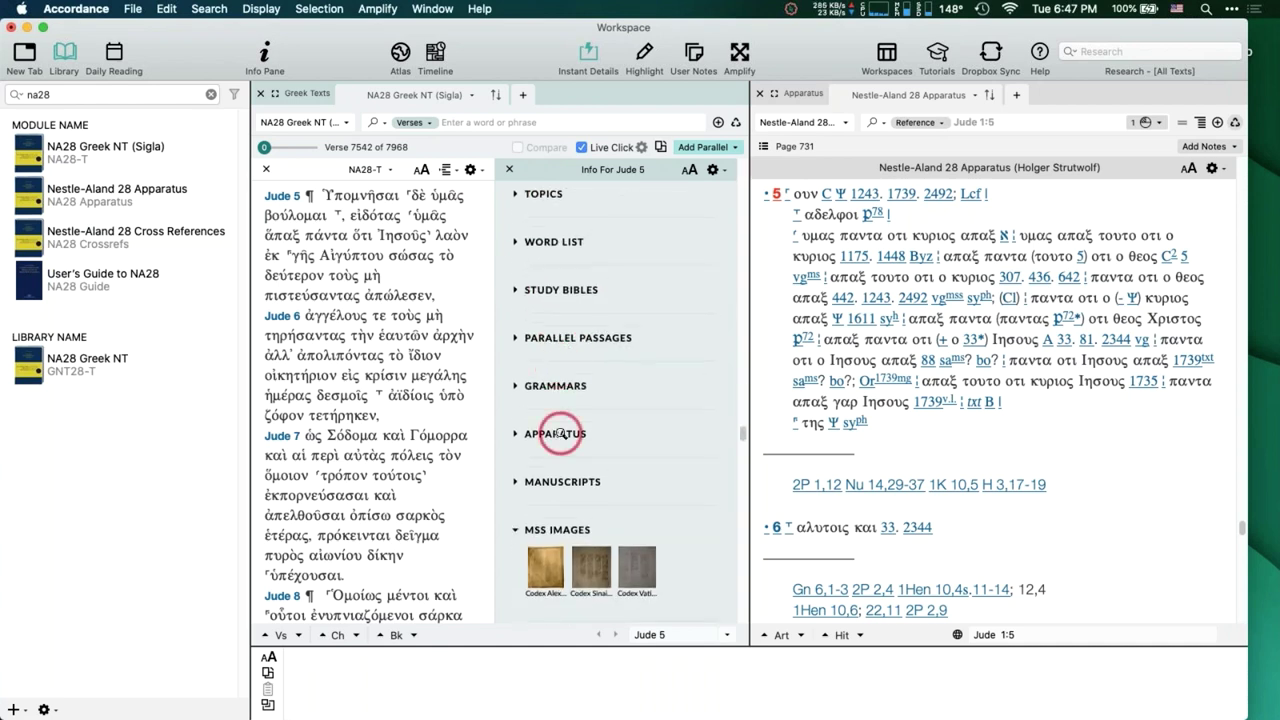
scroll(558, 433, up, 1)
click(516, 337)
scroll(585, 380, up, 3)
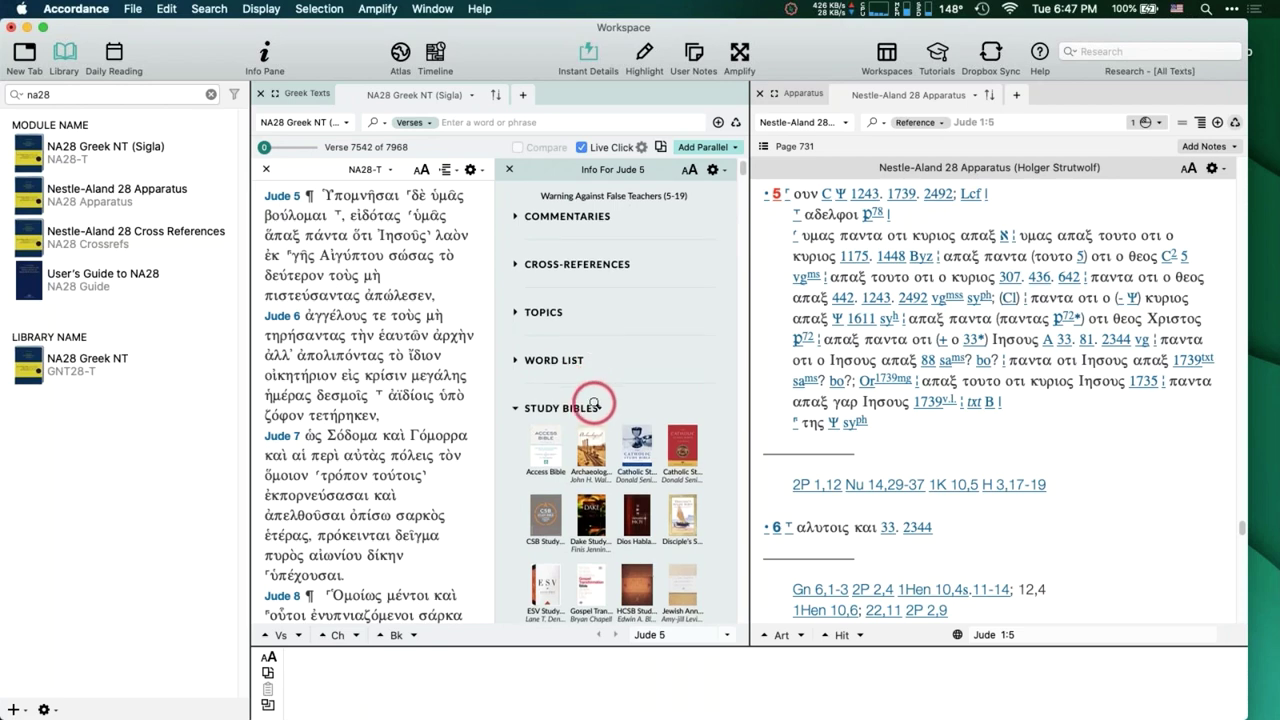
scroll(593, 403, down, 1)
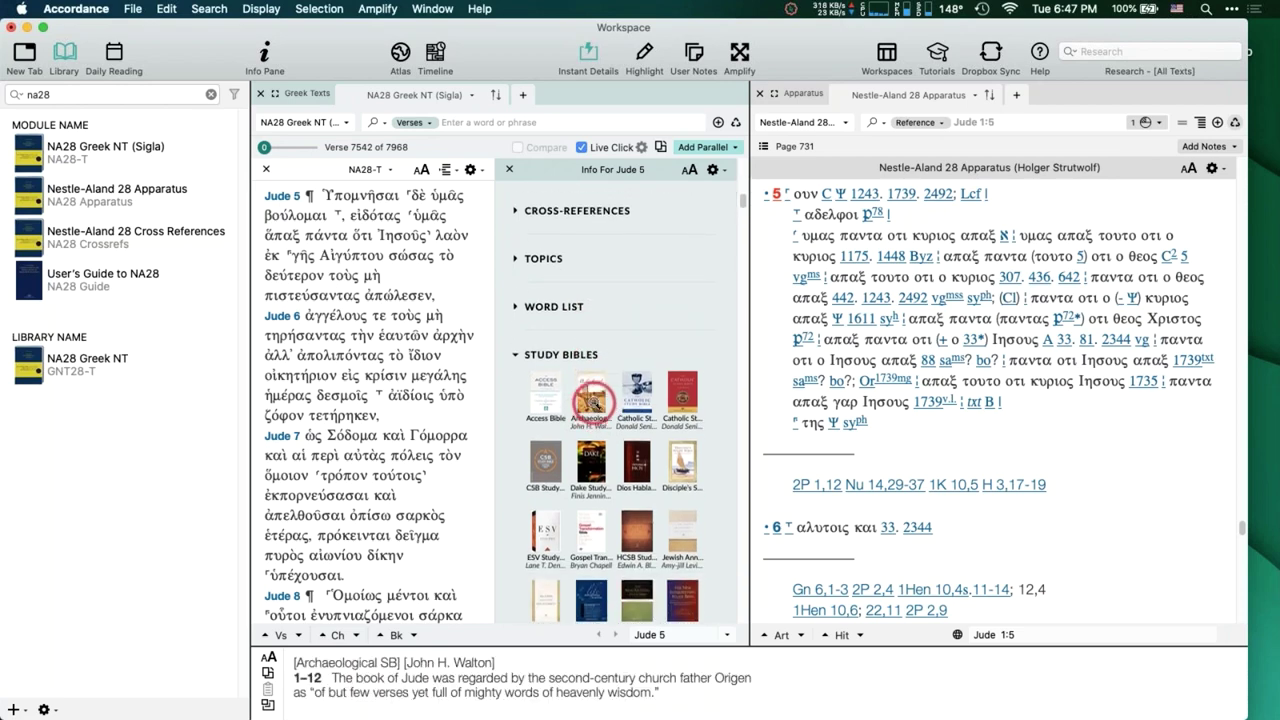
scroll(593, 403, up, 1)
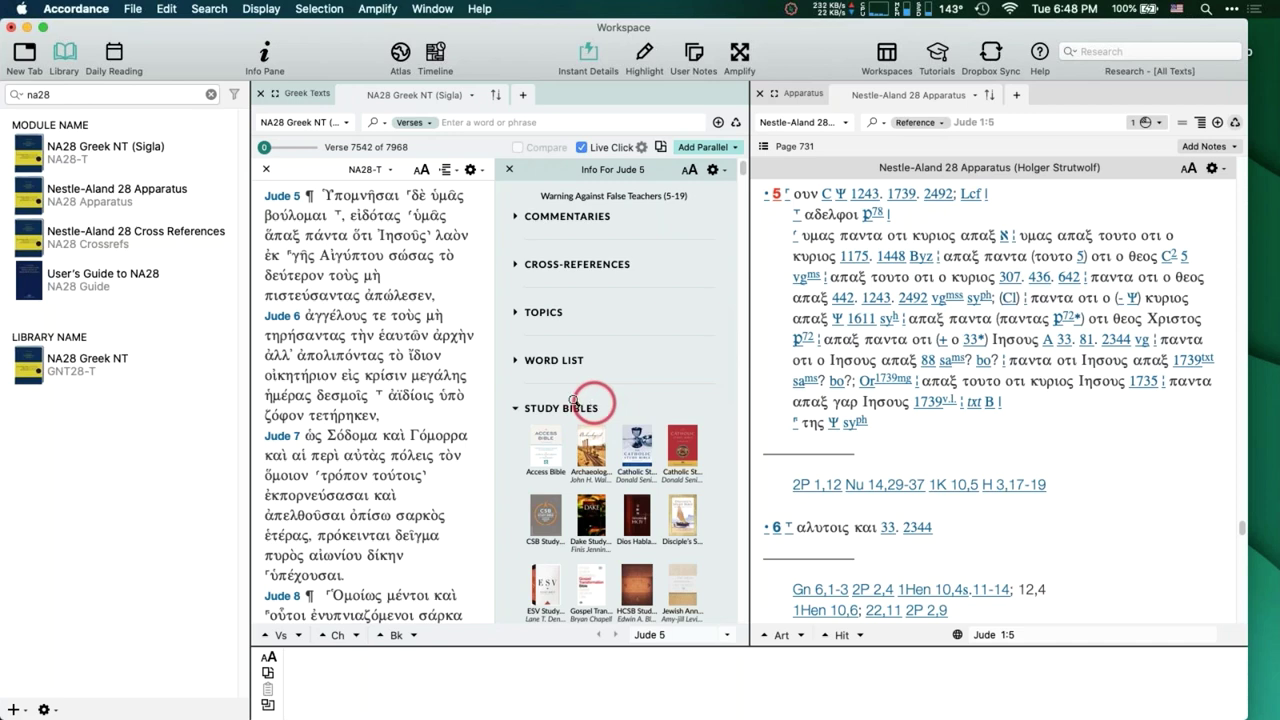
Close the Info Pane parallel, search the library for cntts and open the CNTTS Apparatus.
click(509, 169)
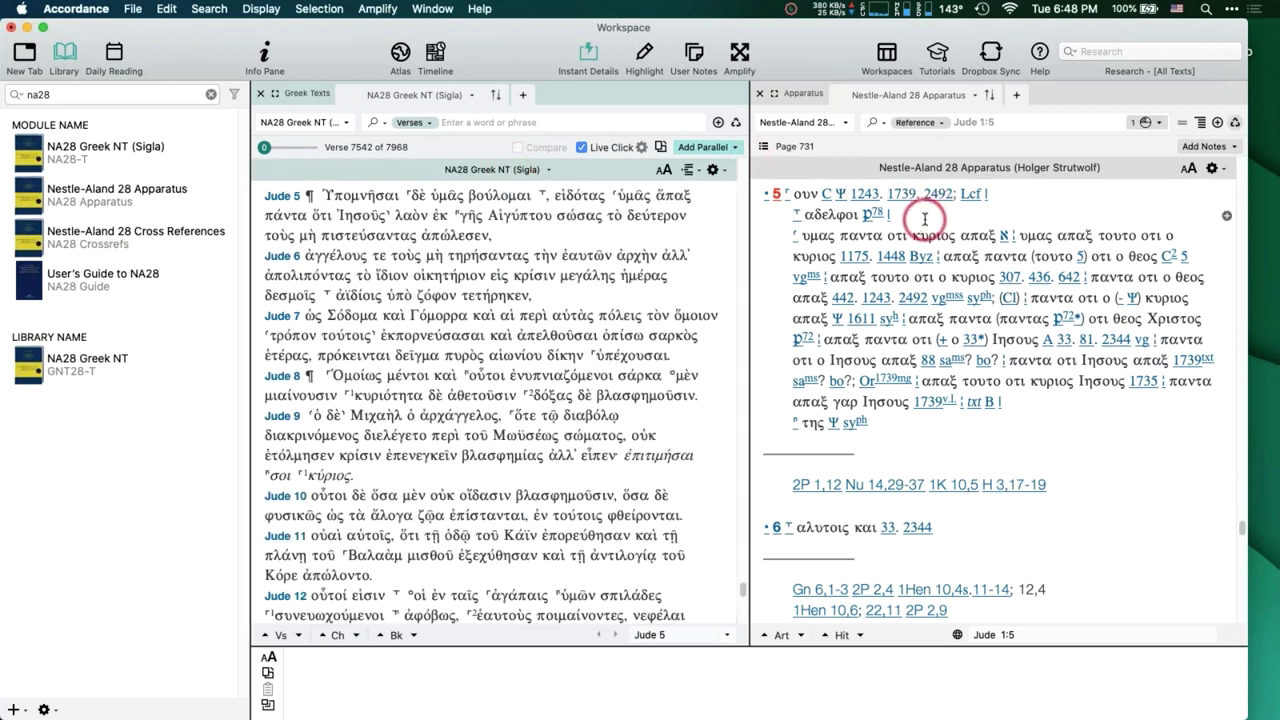
click(100, 95)
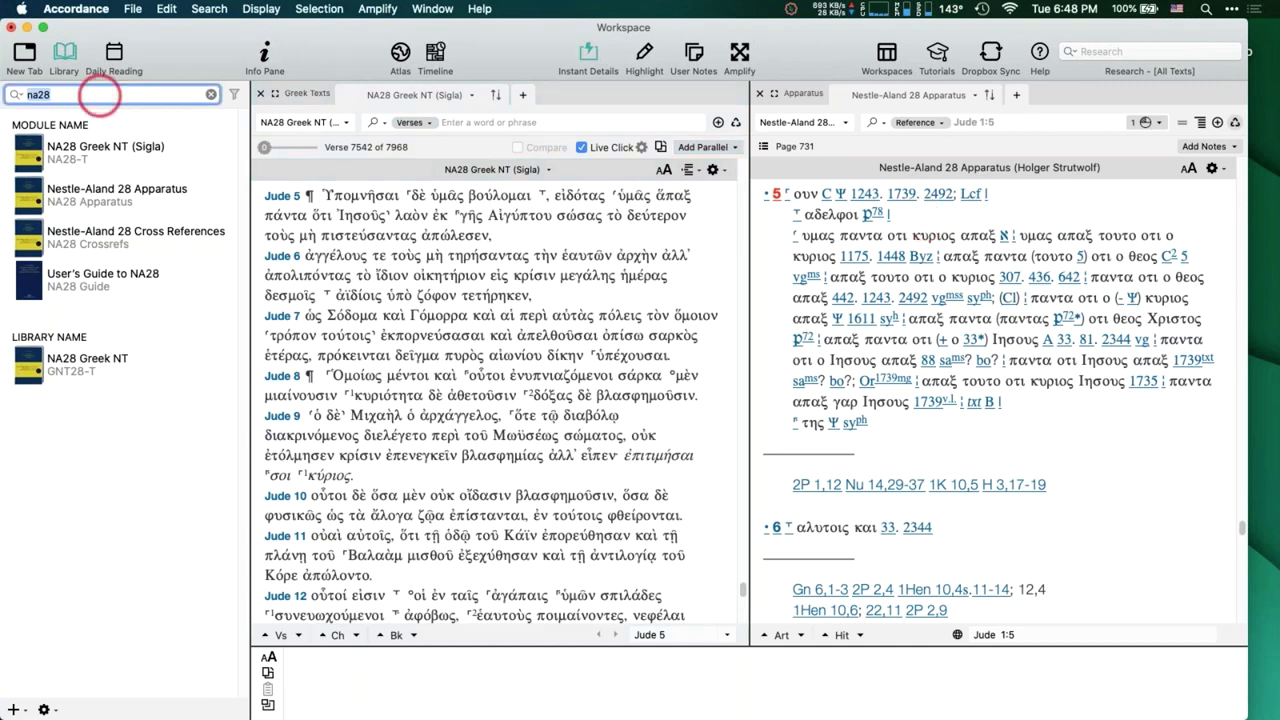
mouse_move(855, 256)
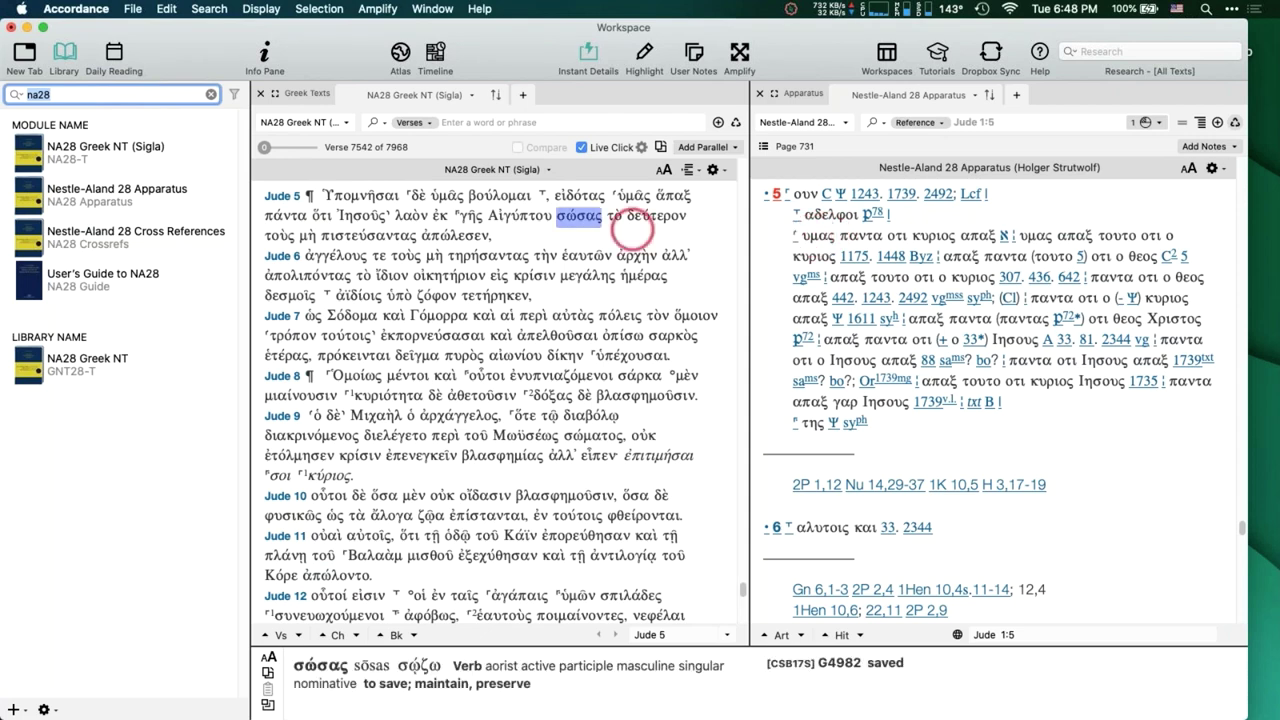
mouse_move(285, 224)
text(cn)
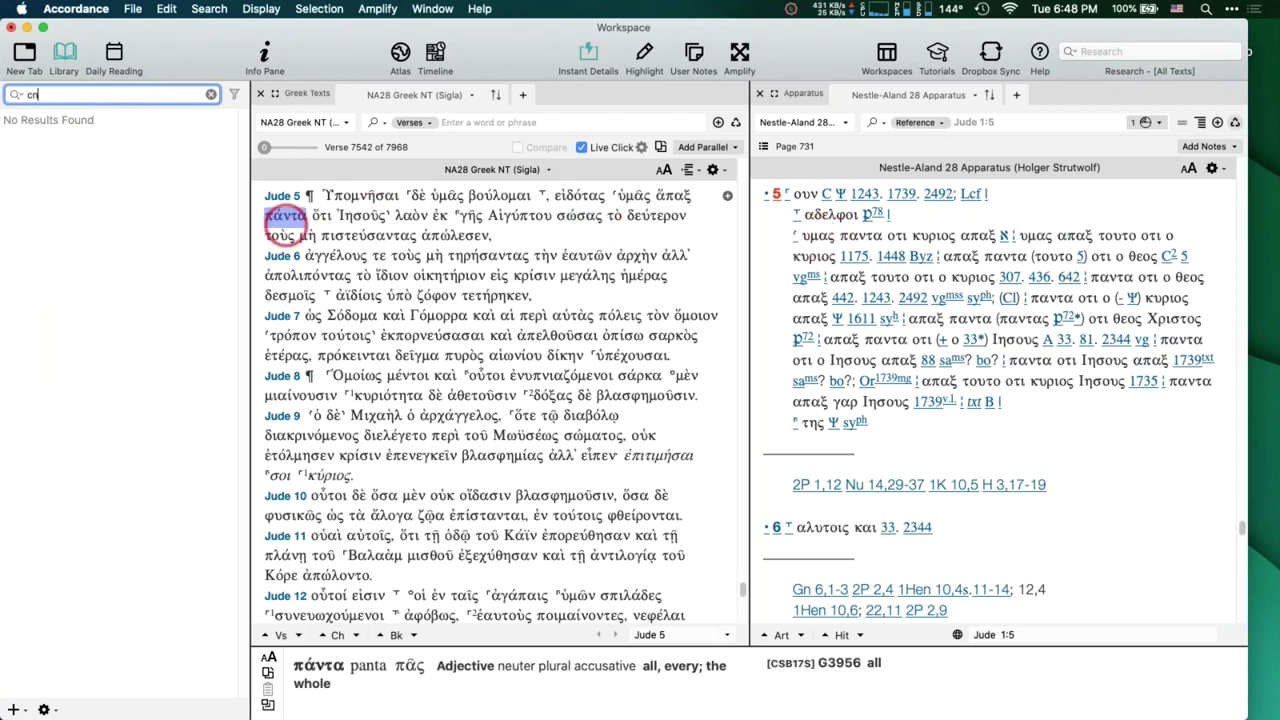
text(tts)
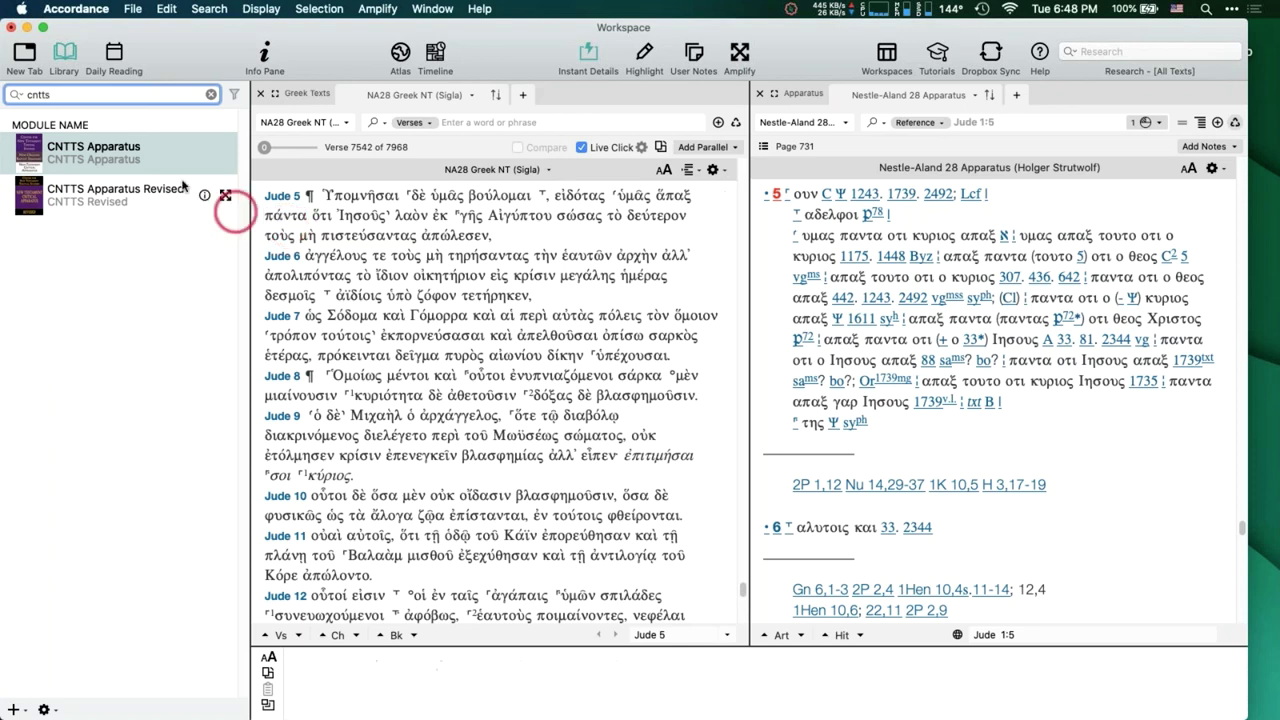
click(69, 153)
double_click(69, 153)
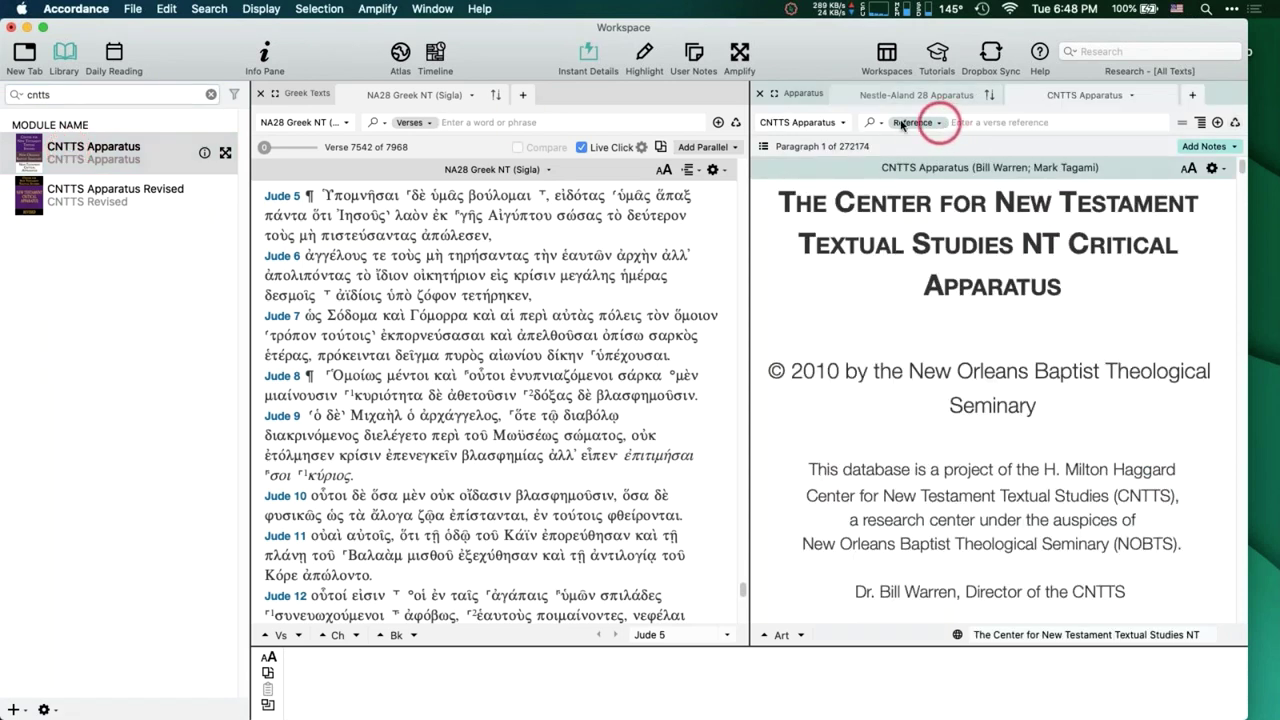
Hide the library and tie the CNTTS Apparatus tab to NA28 Greek NT (Sigla), following the text at Jude 5.
click(64, 52)
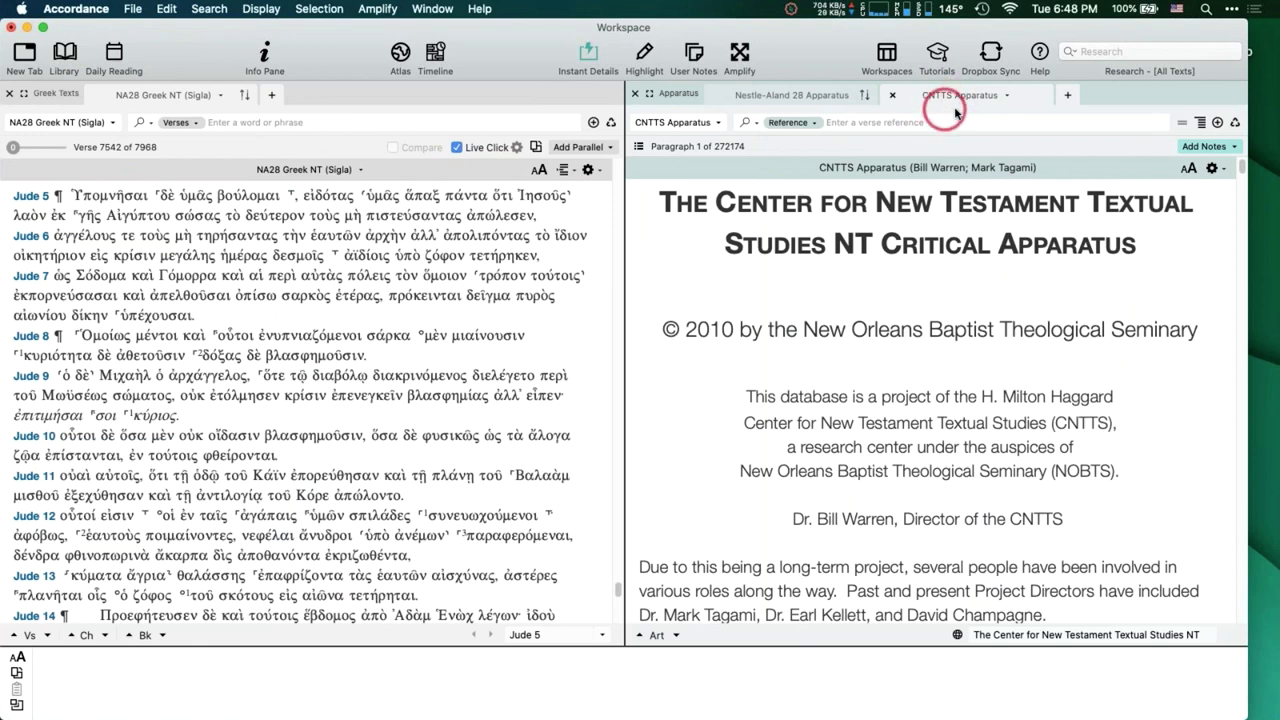
click(1020, 95)
mouse_move(1045, 215)
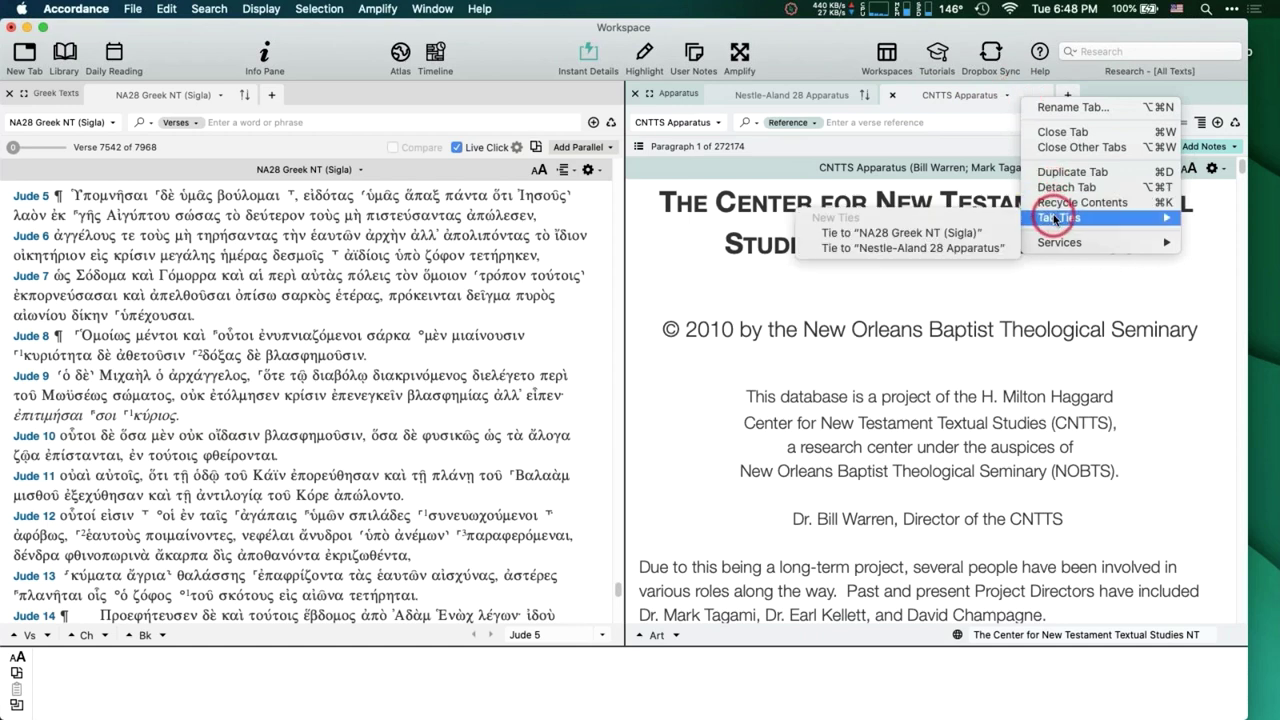
click(955, 232)
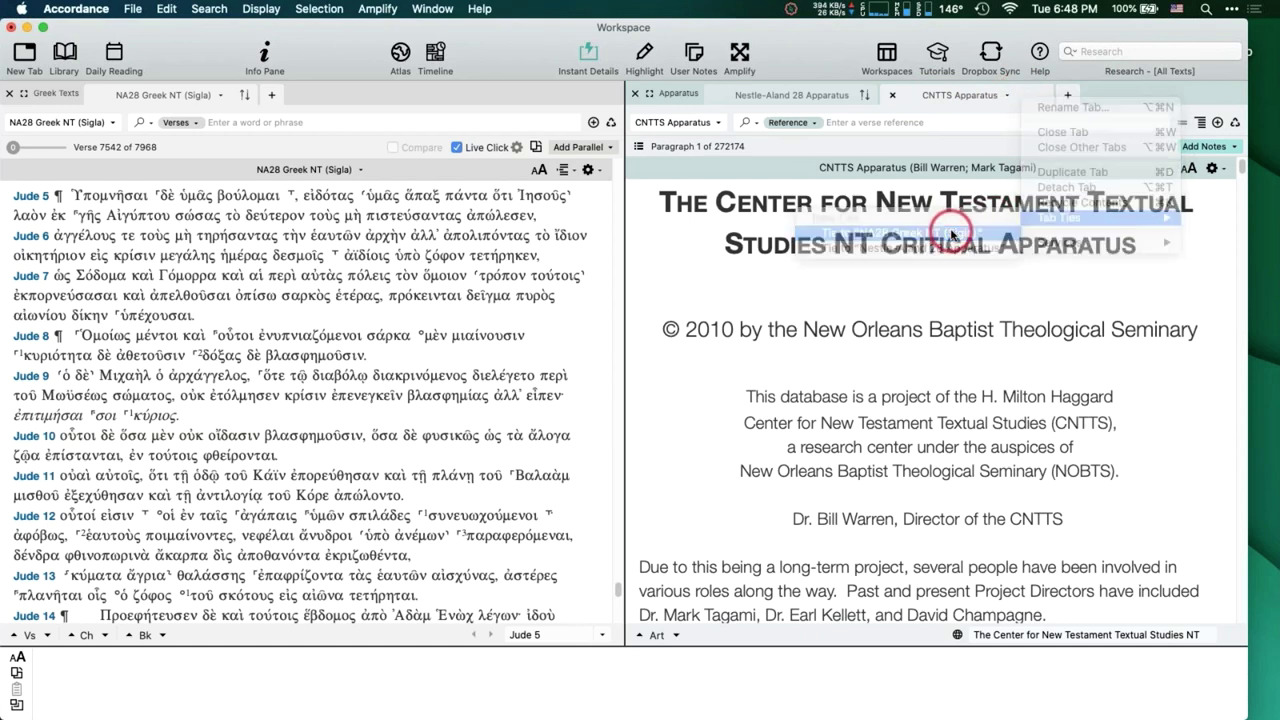
double_click(470, 240)
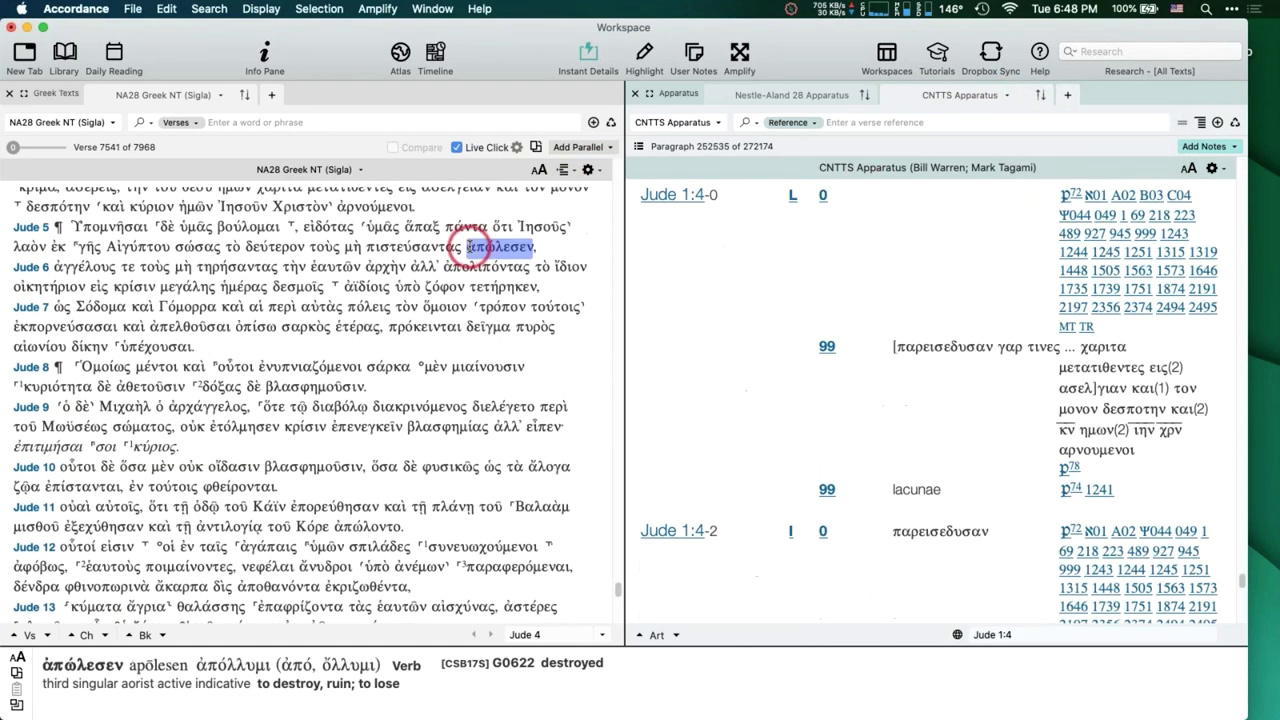
double_click(471, 250)
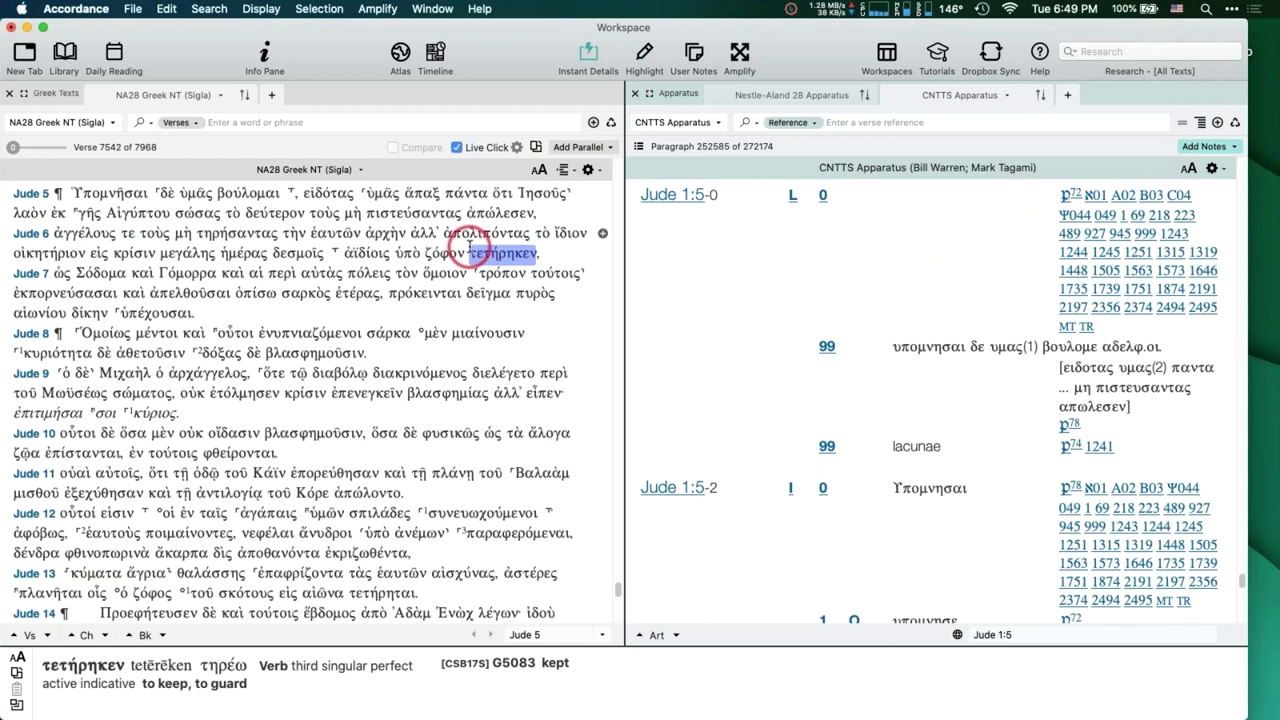
Move the Nestle-Aland 28 Apparatus into its own zone between the Greek text and the CNTTS Apparatus.
drag(794, 97, 650, 176)
drag(650, 175, 647, 165)
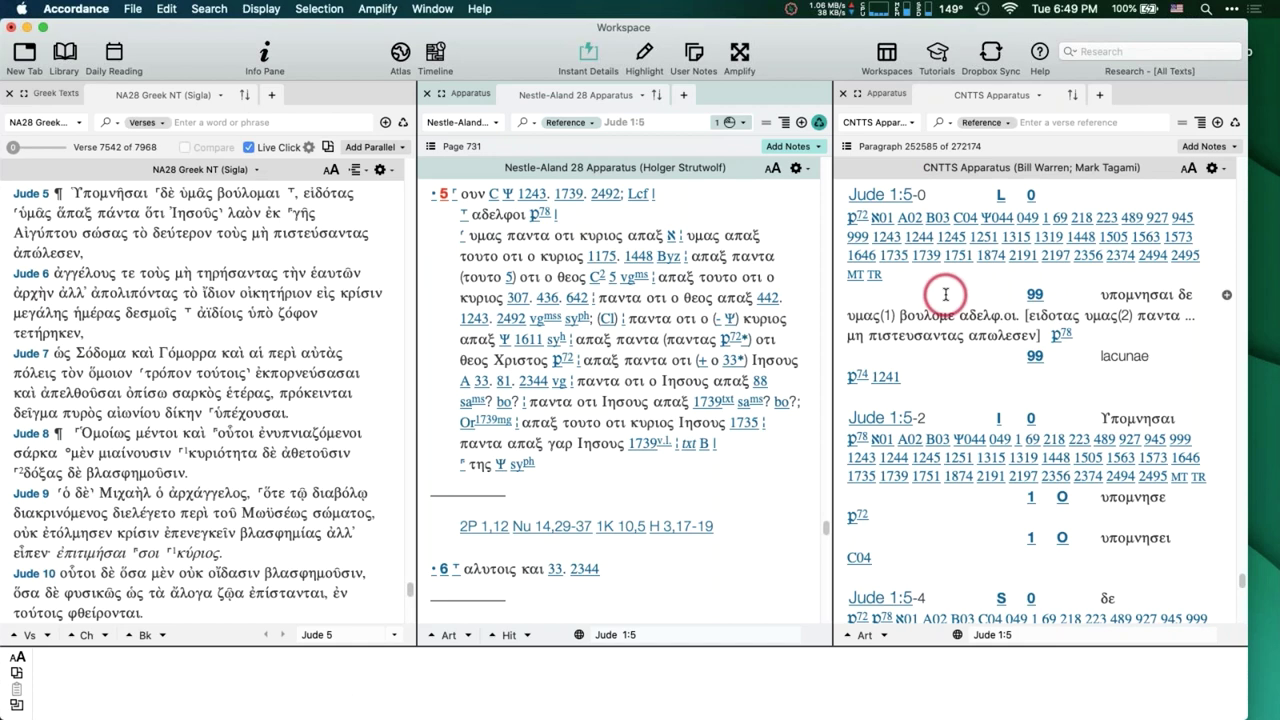
Examine the CNTTS Apparatus entries for Jude 1:5, comparing its variants and manuscript witnesses with the Nestle-Aland 28 Apparatus.
scroll(945, 294, down, 5)
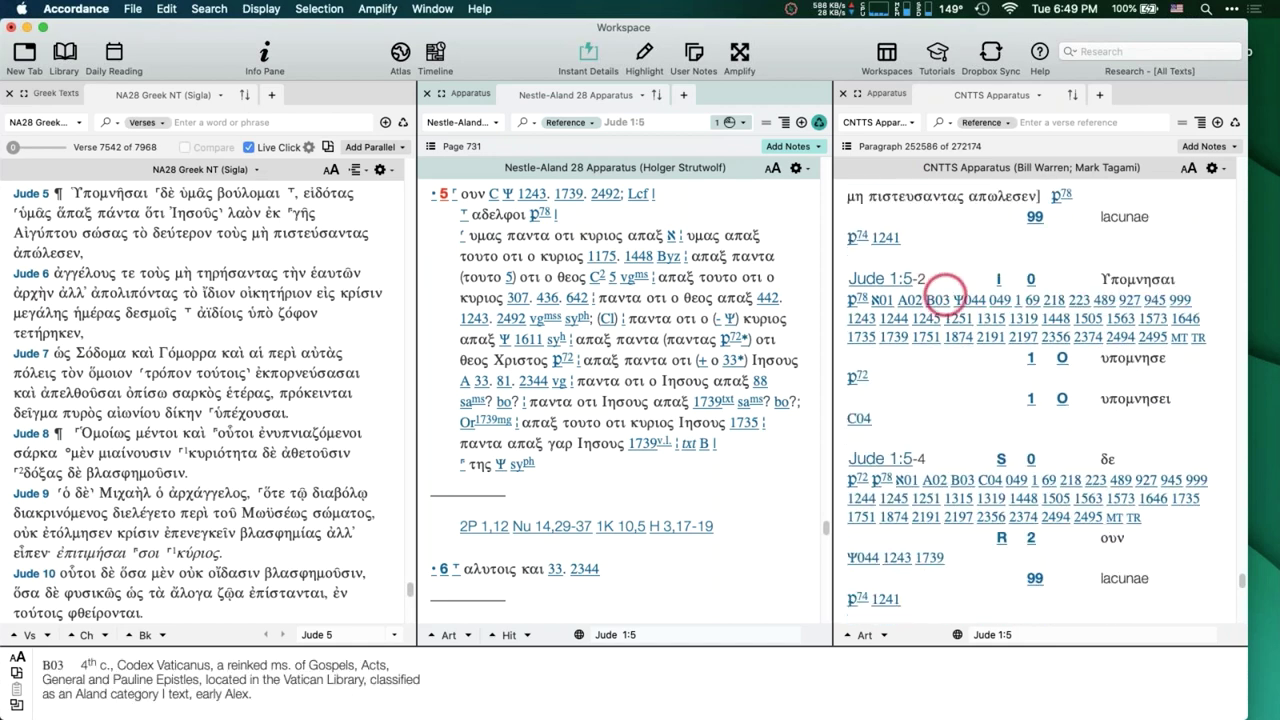
scroll(945, 298, down, 10)
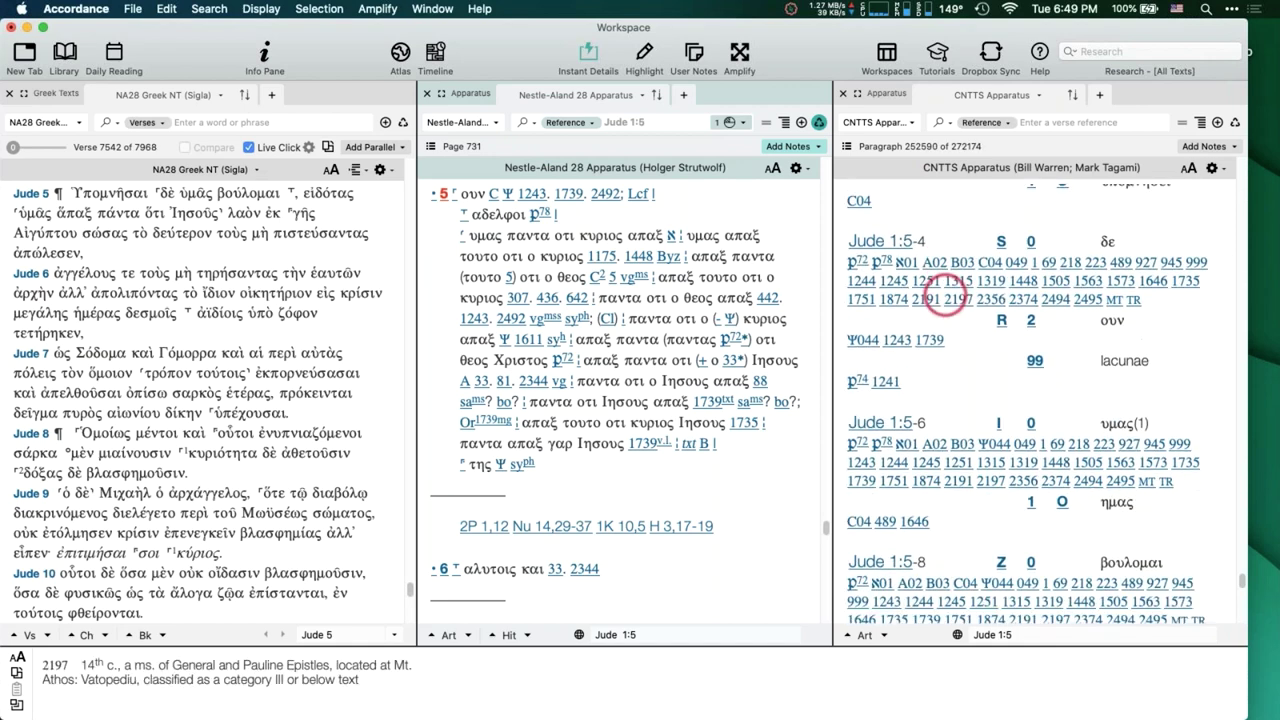
scroll(945, 294, down, 11)
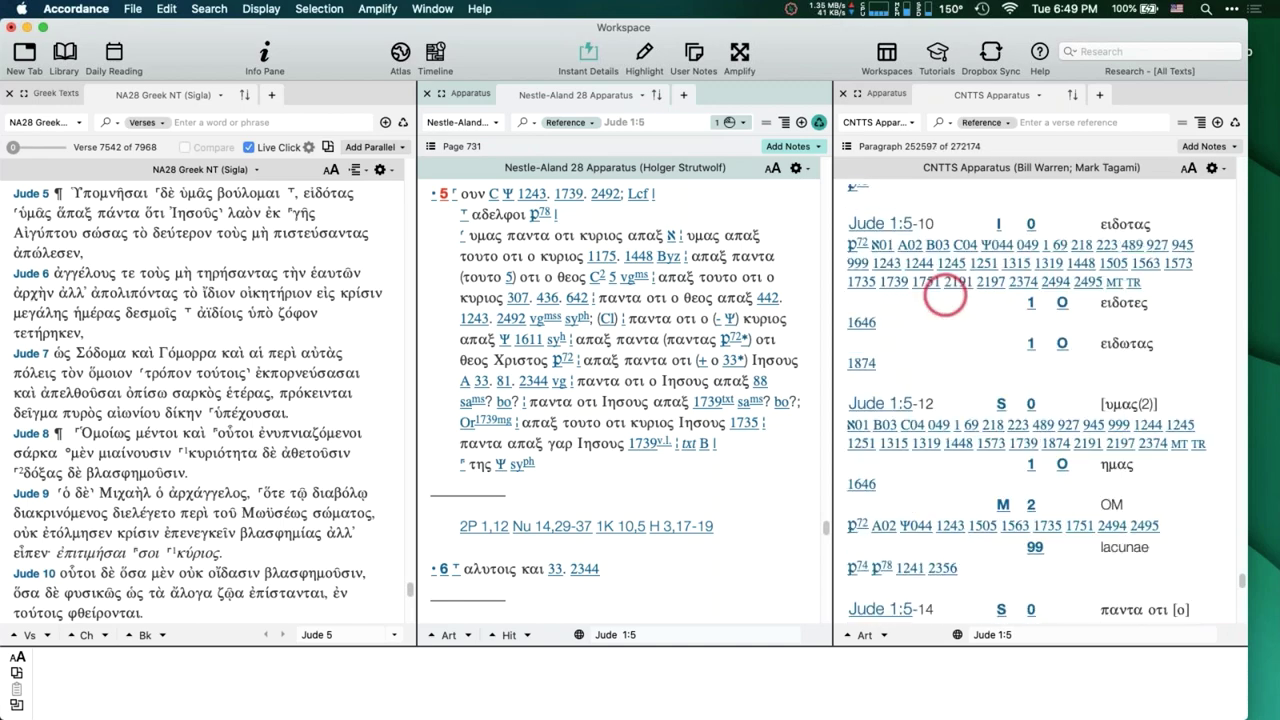
scroll(945, 294, down, 14)
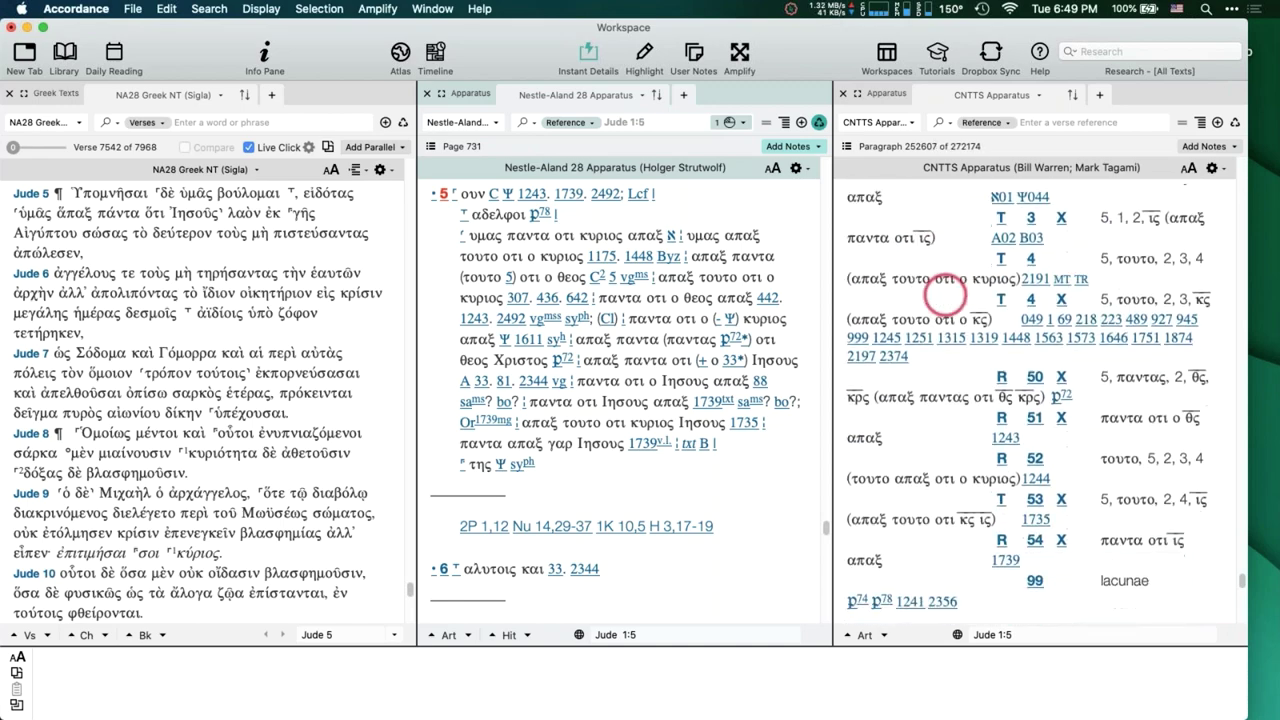
scroll(945, 294, down, 10)
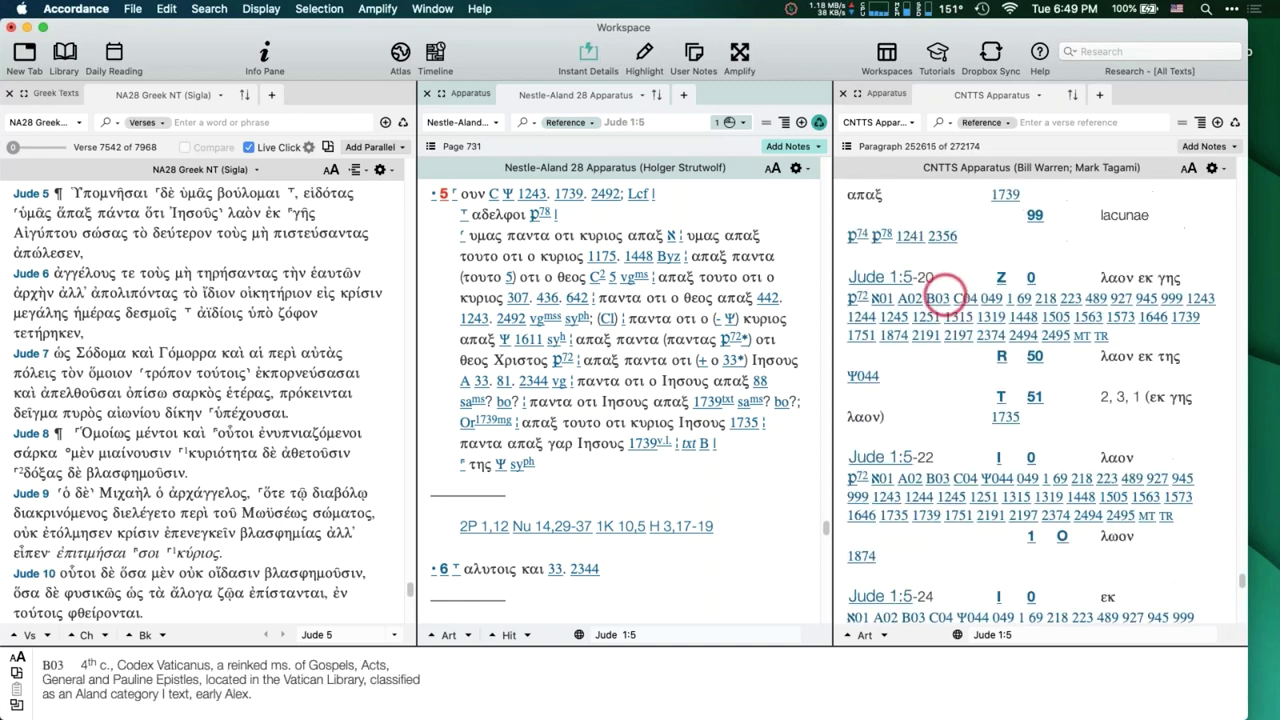
scroll(945, 294, down, 8)
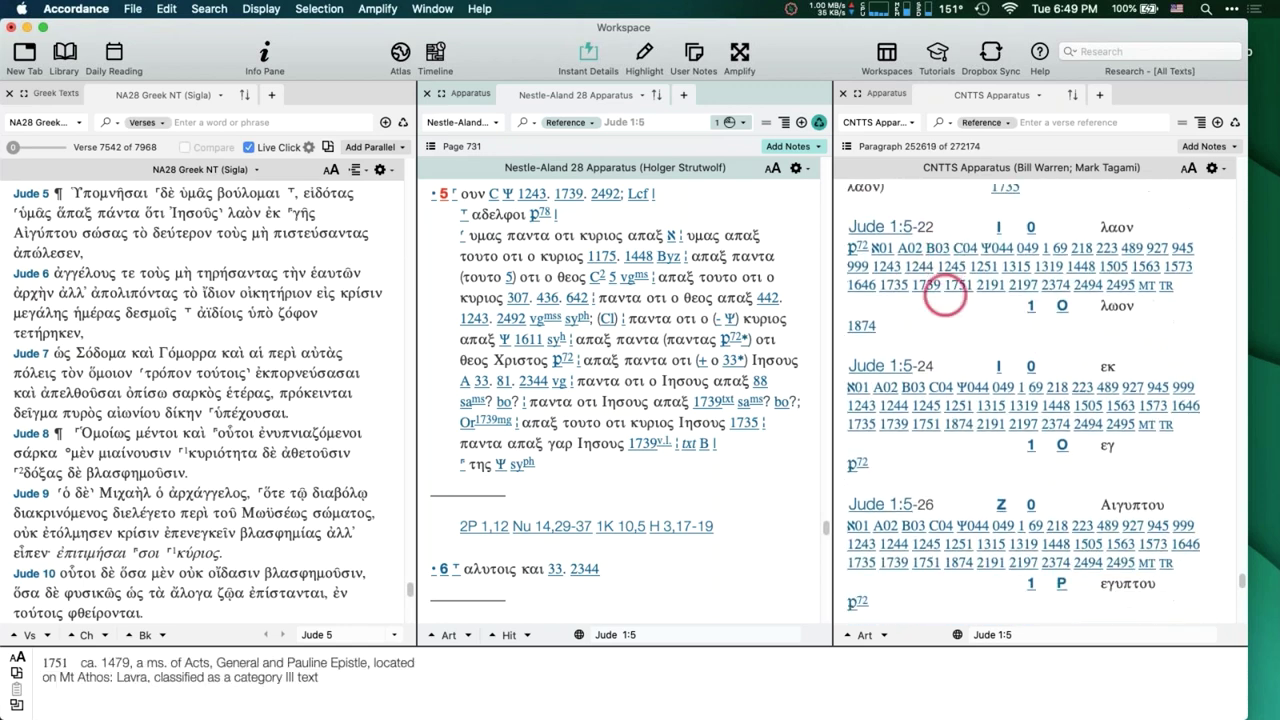
scroll(945, 294, down, 4)
scroll(945, 294, down, 5)
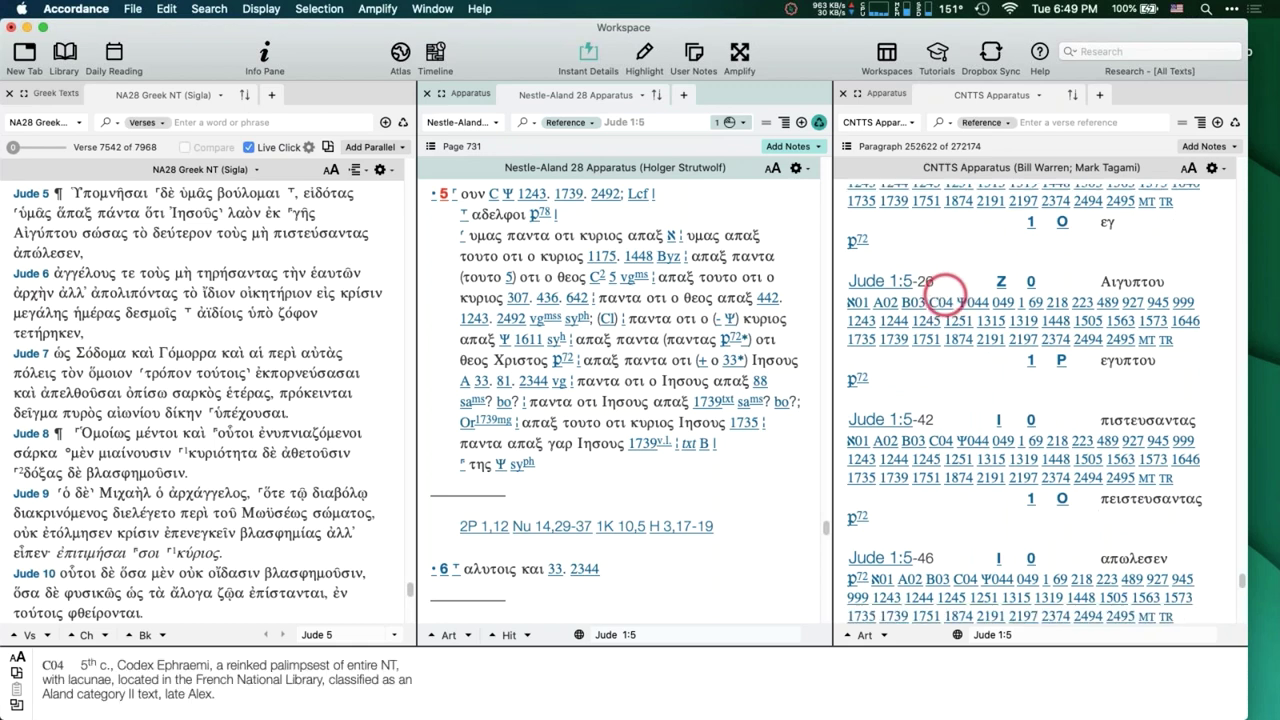
scroll(945, 294, up, 8)
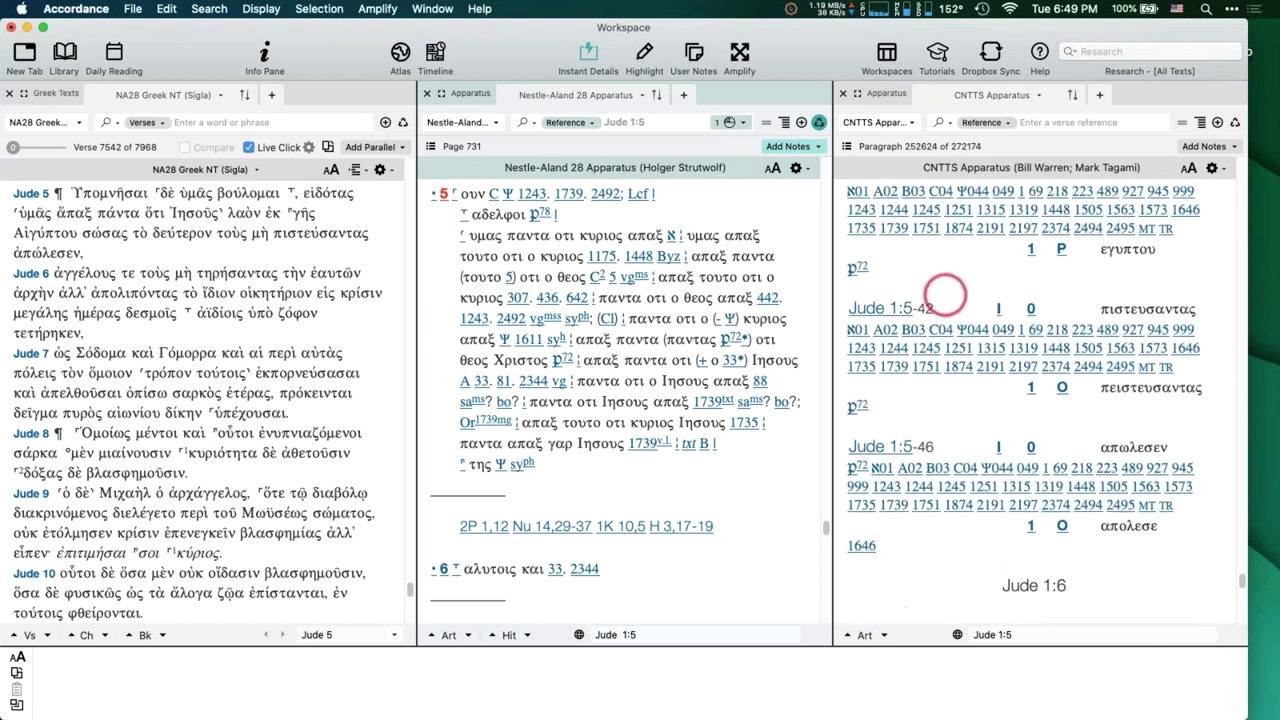
scroll(945, 294, up, 8)
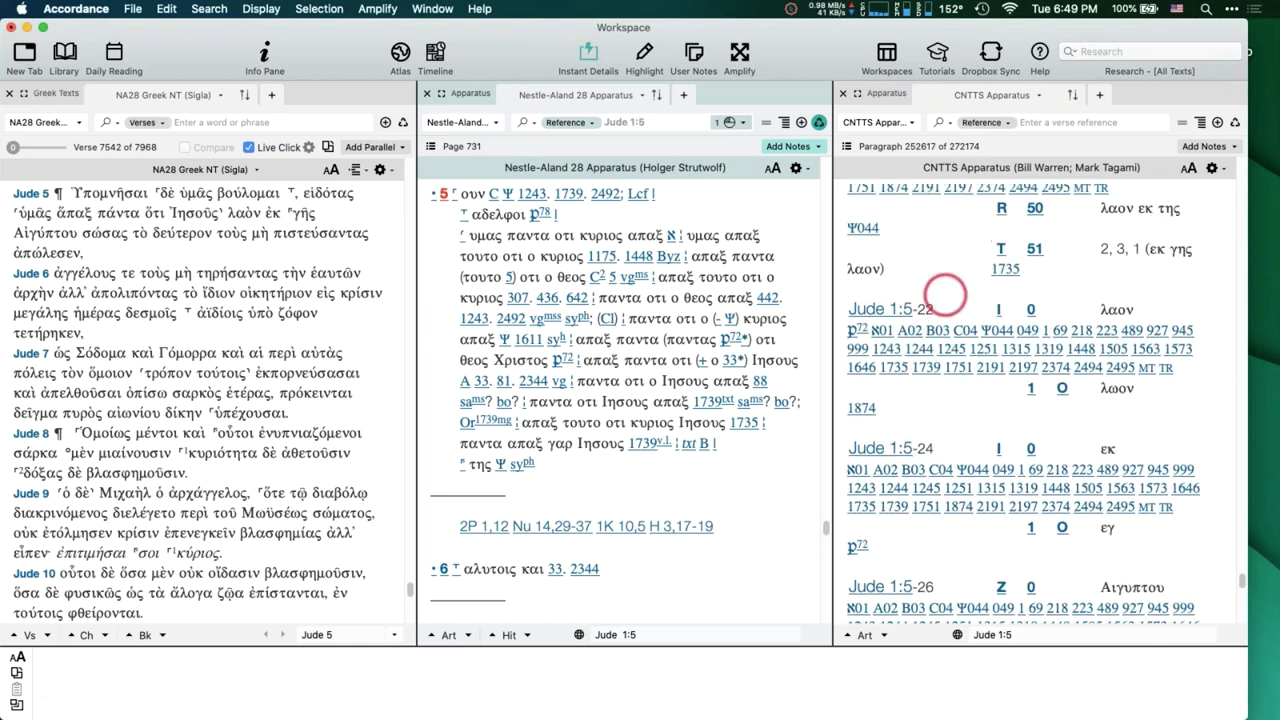
Close the Nestle-Aland 28 Apparatus zone, keeping the Greek text beside the CNTTS Apparatus.
click(427, 93)
mouse_move(157, 194)
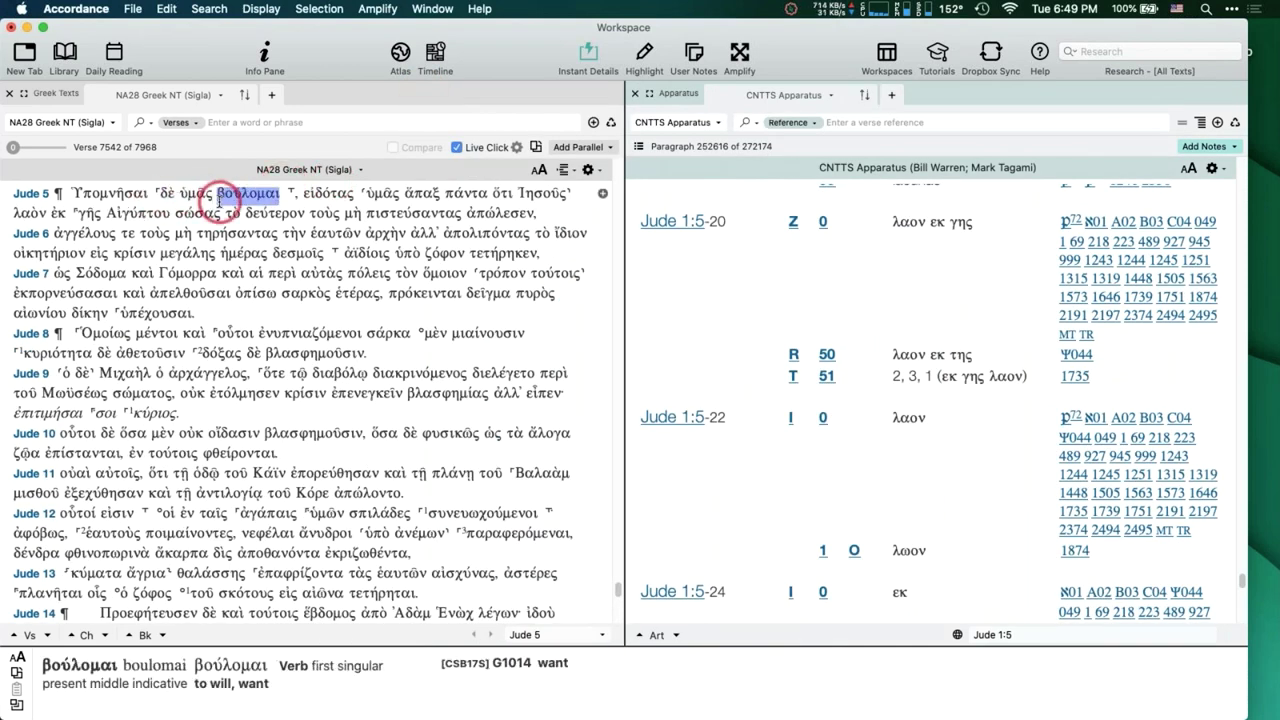
mouse_move(195, 207)
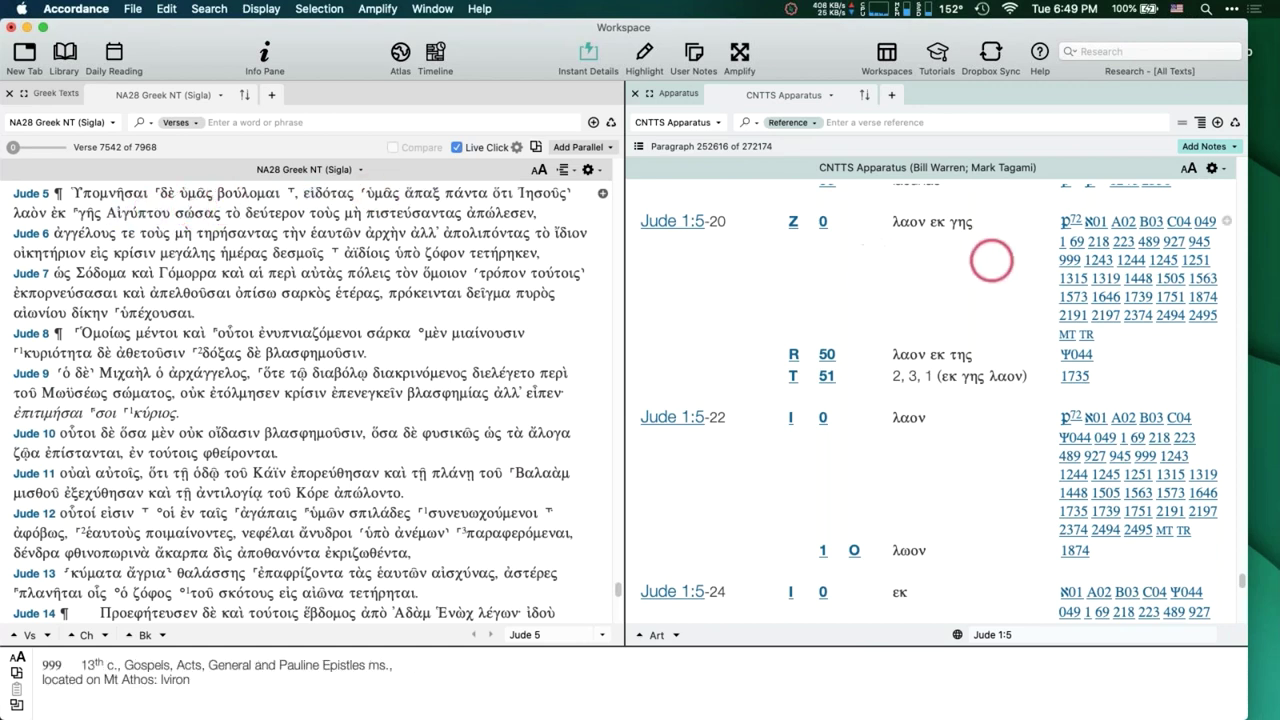
click(1265, 325)
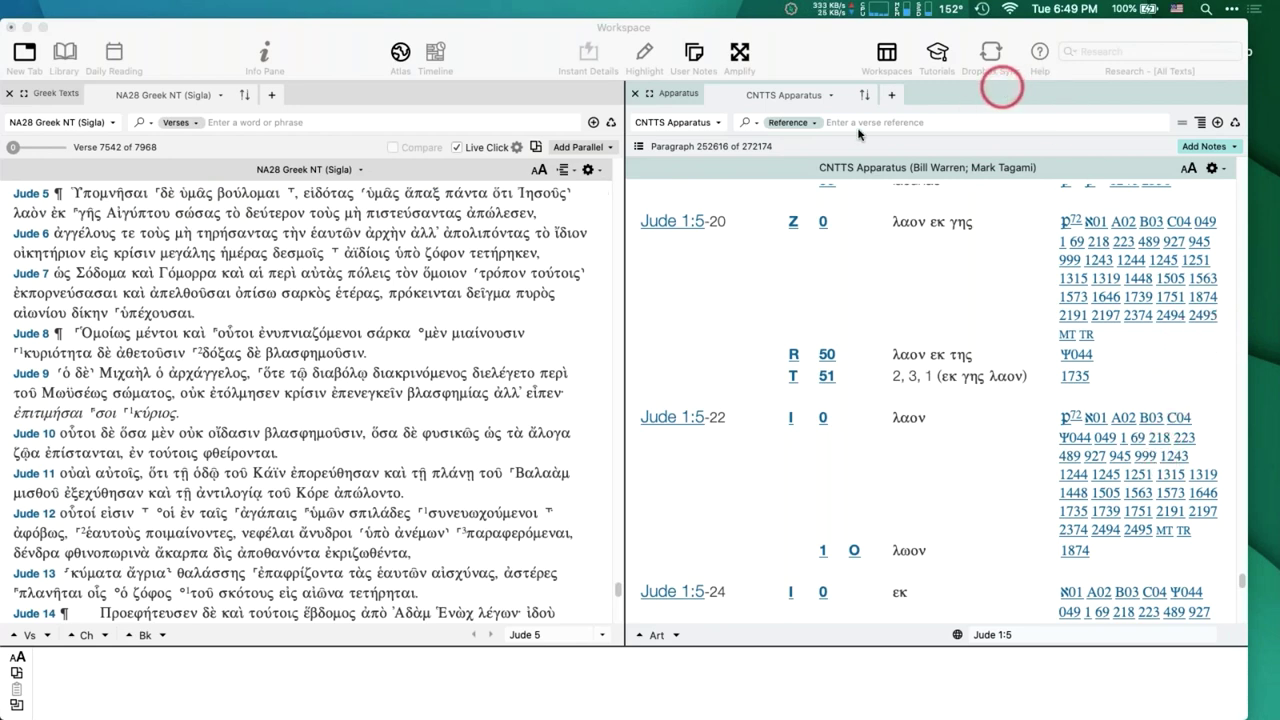
click(257, 229)
Add ESV with Strong's as a parallel to the Greek text of Jude, and remove it again.
click(582, 147)
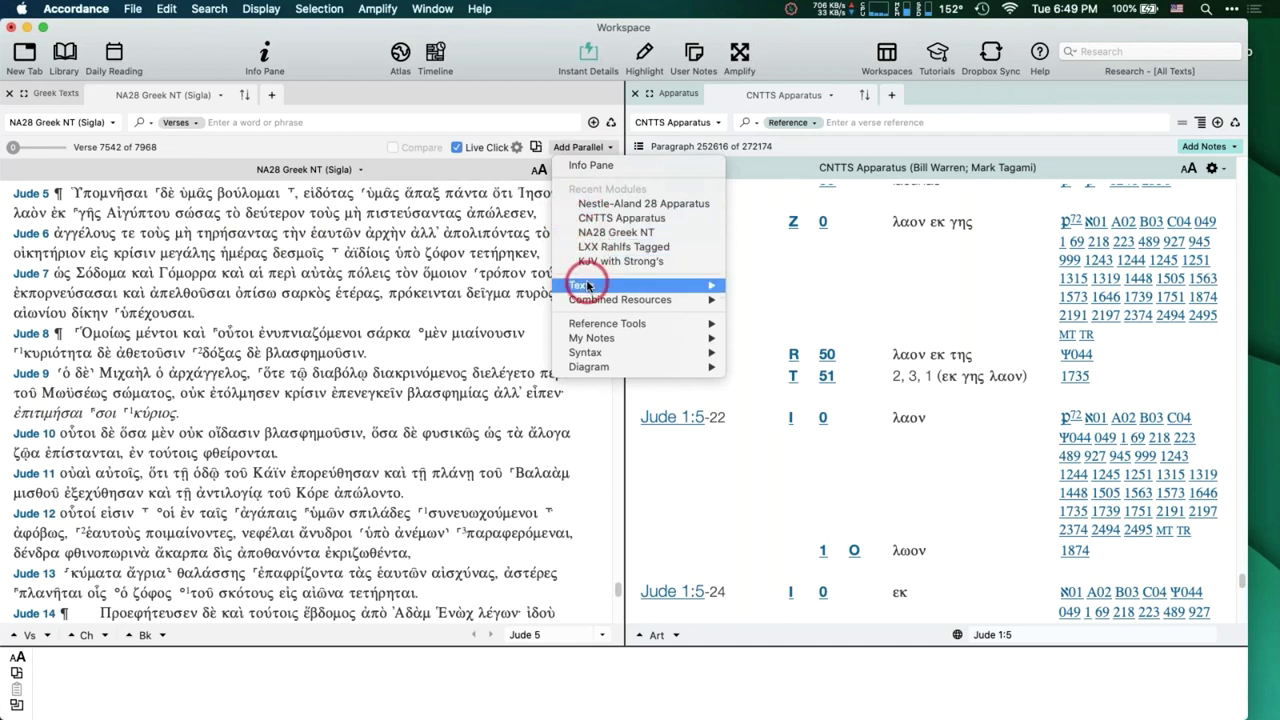
mouse_move(595, 286)
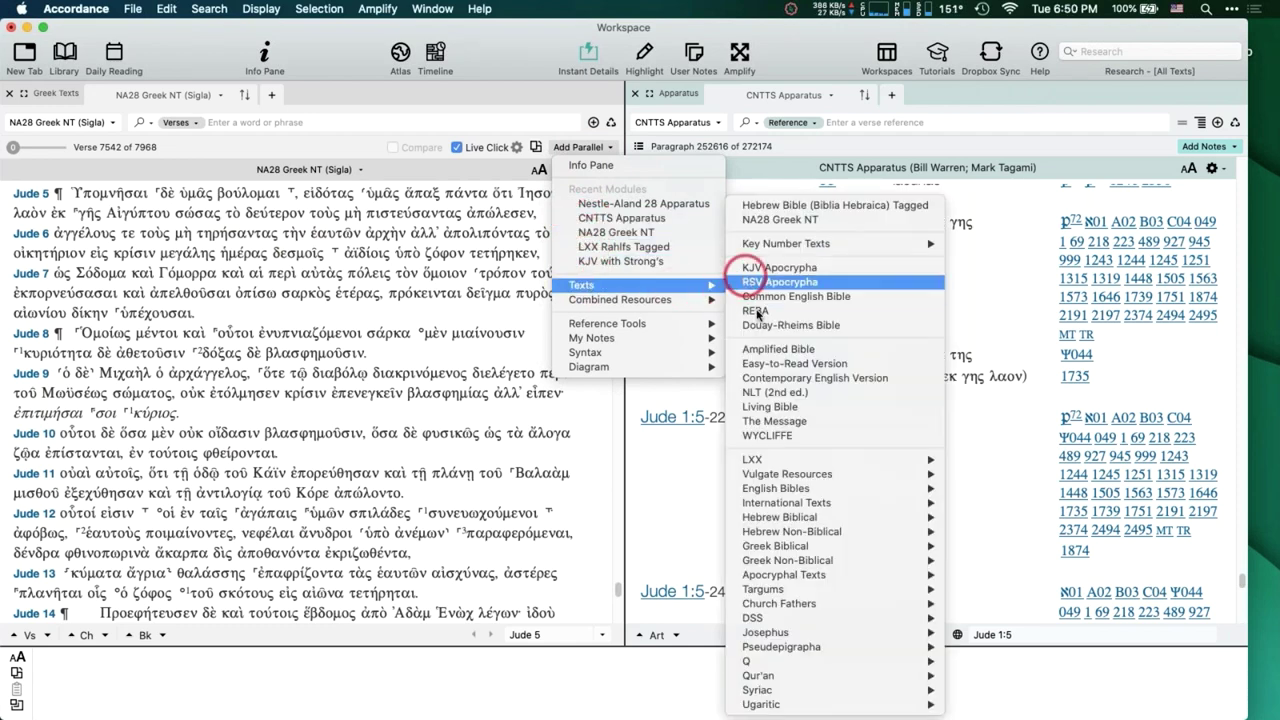
mouse_move(800, 243)
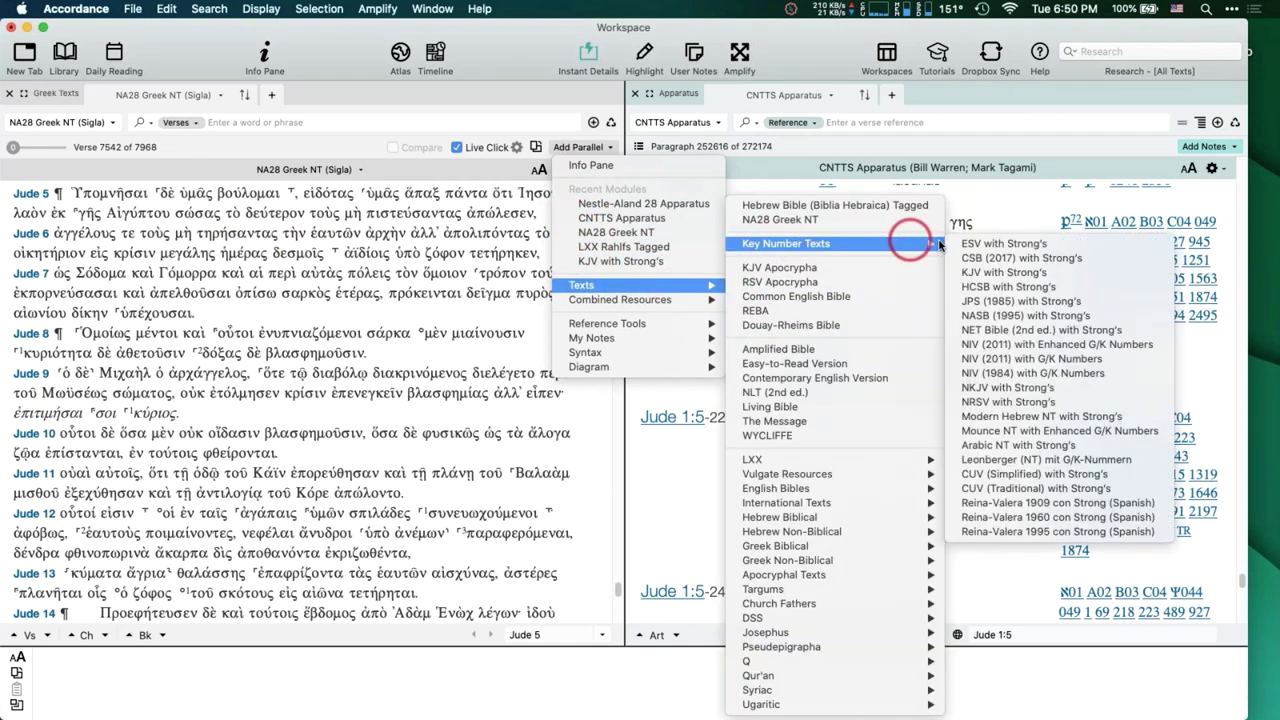
click(972, 244)
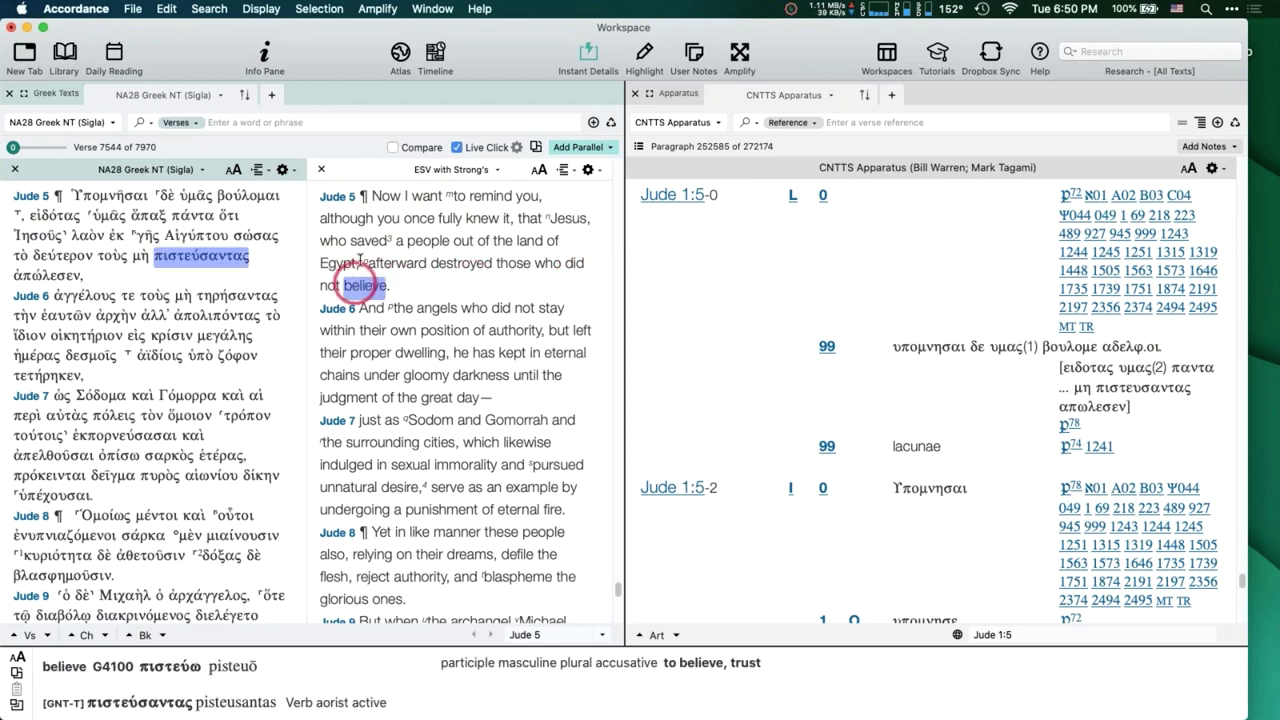
click(321, 169)
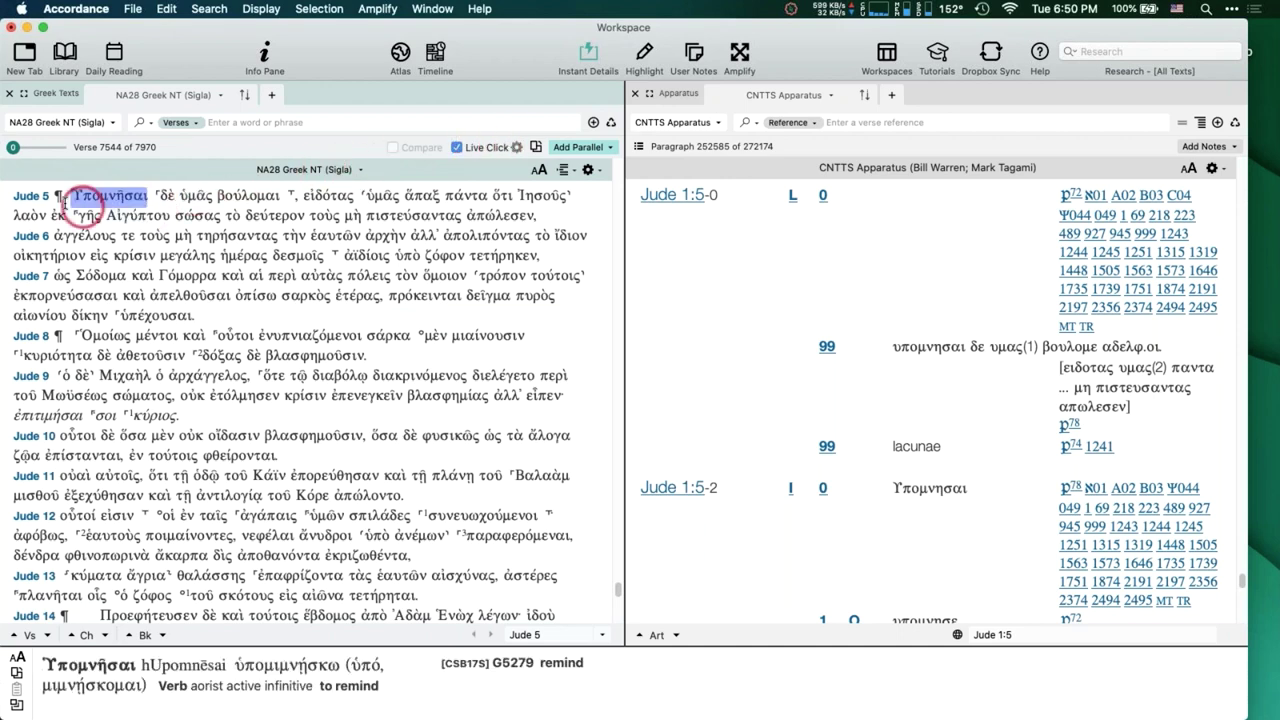
Open a Verse Lookup of Jude 5 in all texts and compare how the translations render Ἰησοῦς.
click(31, 196)
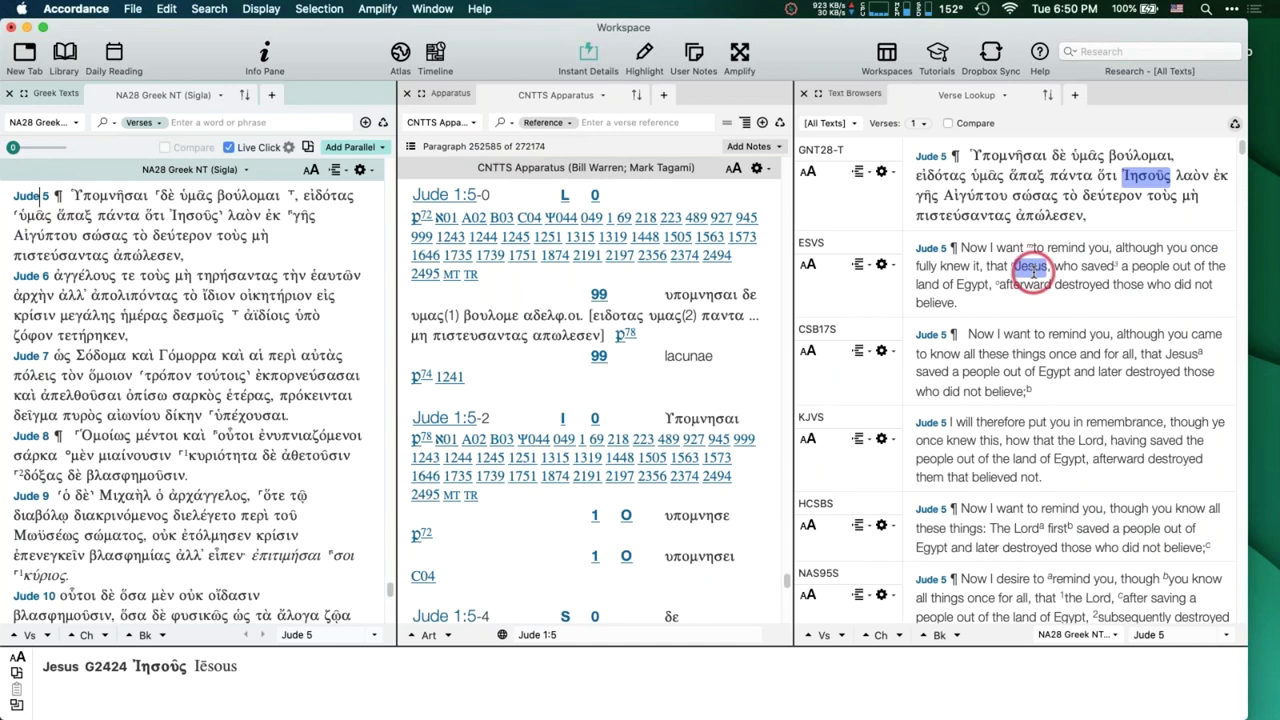
scroll(940, 260, down, 1)
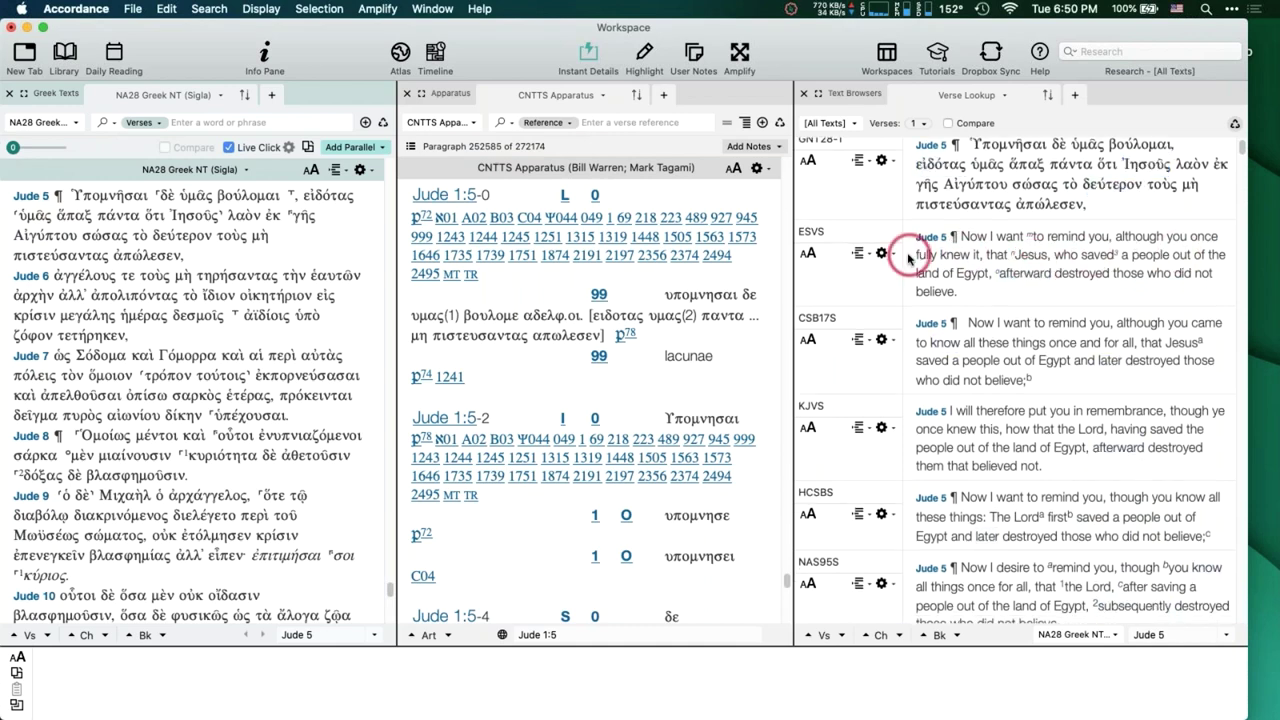
scroll(1000, 290, down, 3)
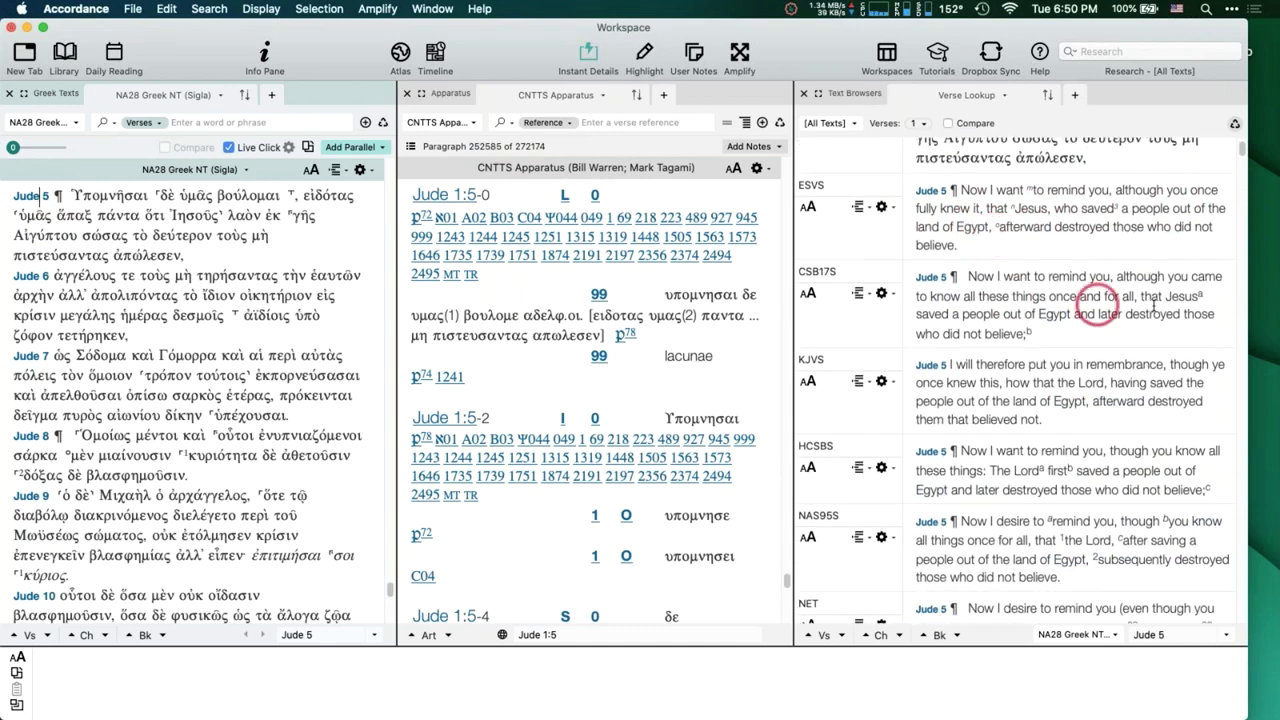
scroll(1157, 310, down, 5)
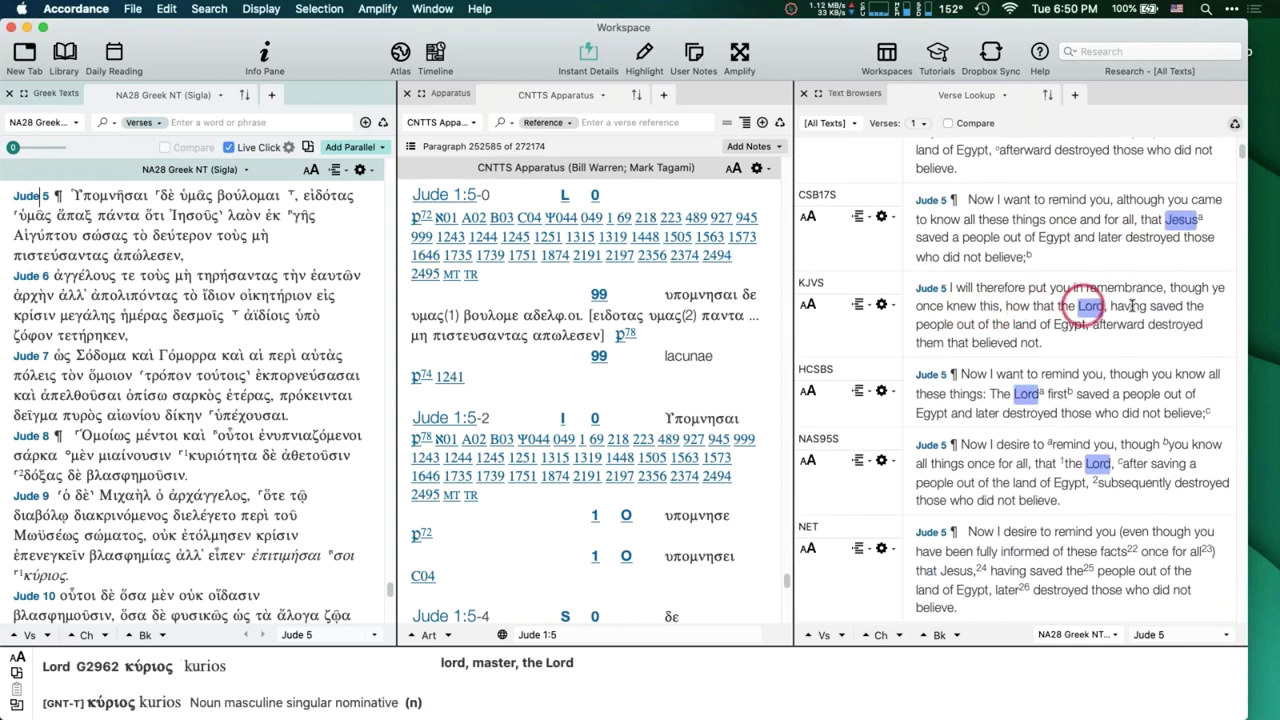
scroll(1090, 305, down, 3)
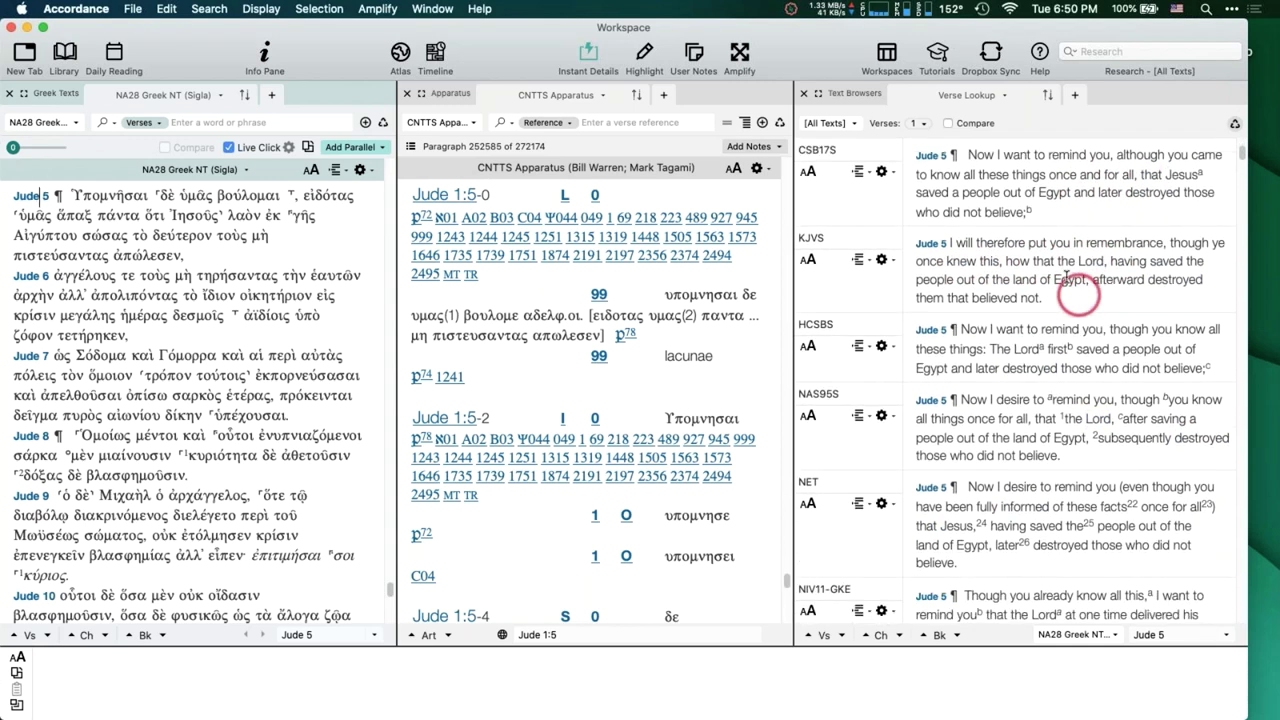
scroll(1023, 277, down, 5)
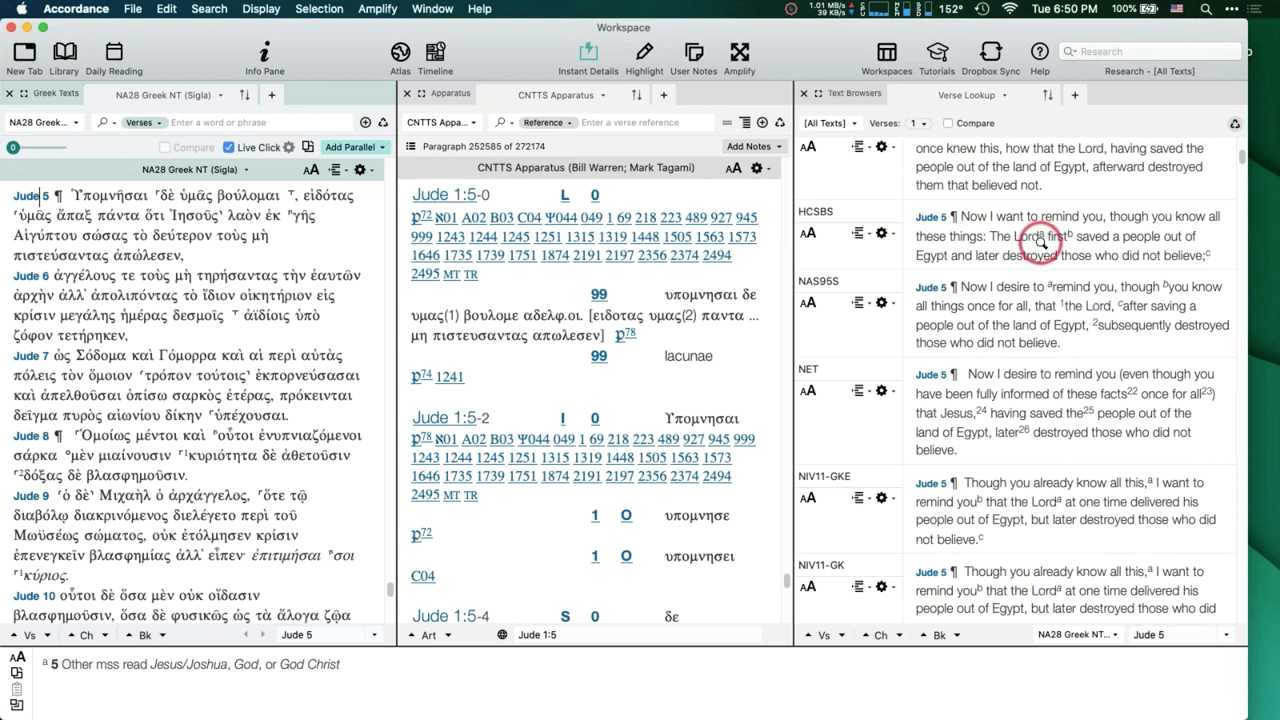
Compare how the HCSBS, NAS95S, NET and NIV11 texts render Lord, Jesus and saved in Jude 5, and close the Verse Lookup.
scroll(1030, 237, up, 4)
scroll(1030, 237, up, 4)
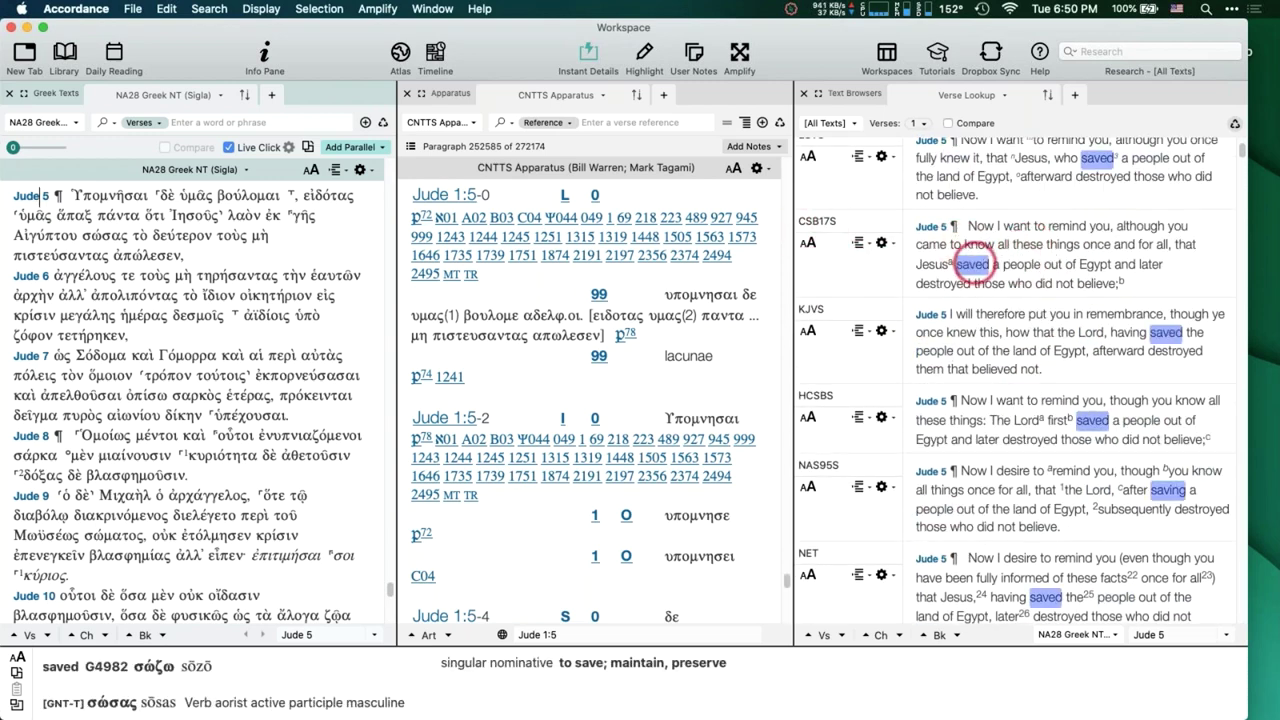
scroll(960, 264, down, 9)
mouse_move(1095, 288)
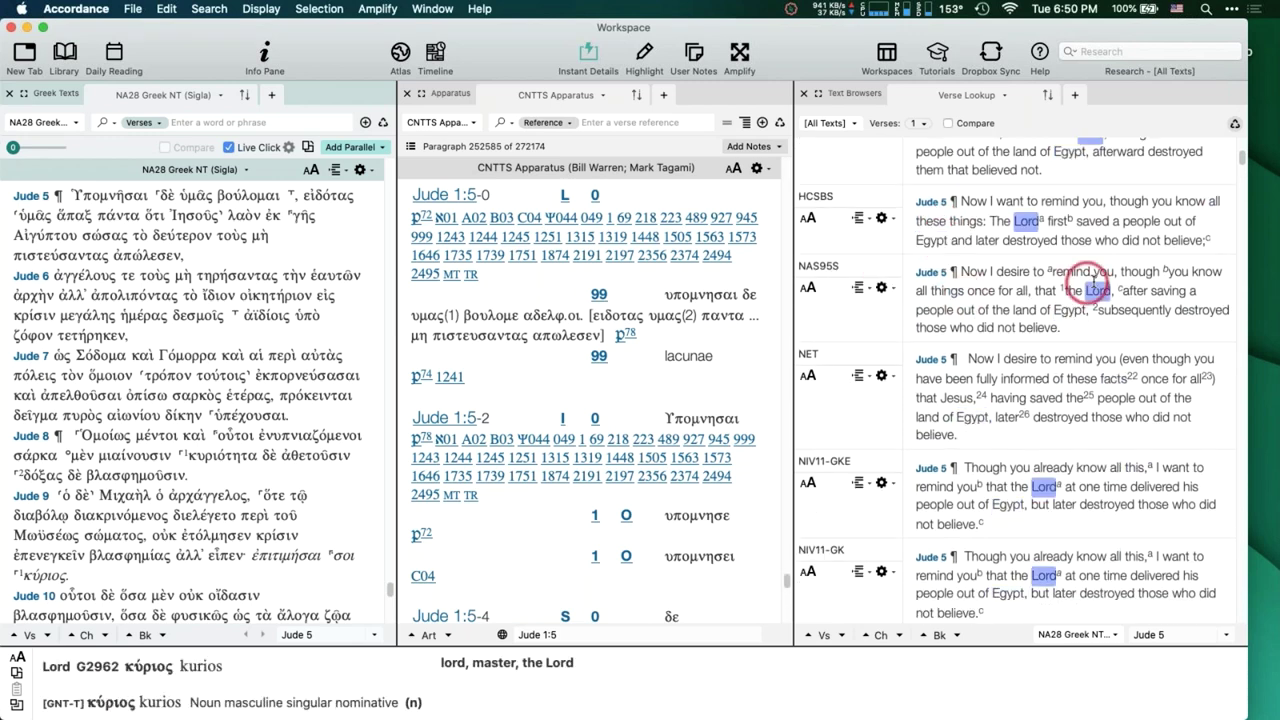
scroll(1096, 288, down, 2)
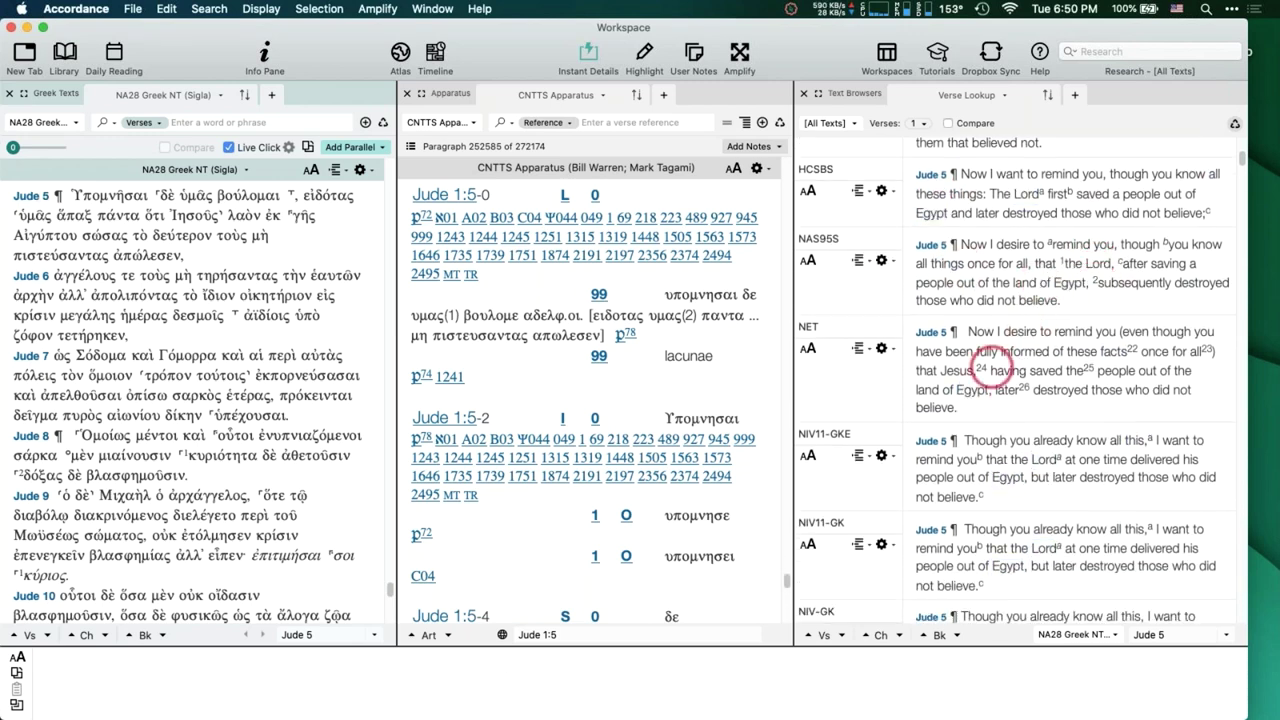
mouse_move(940, 372)
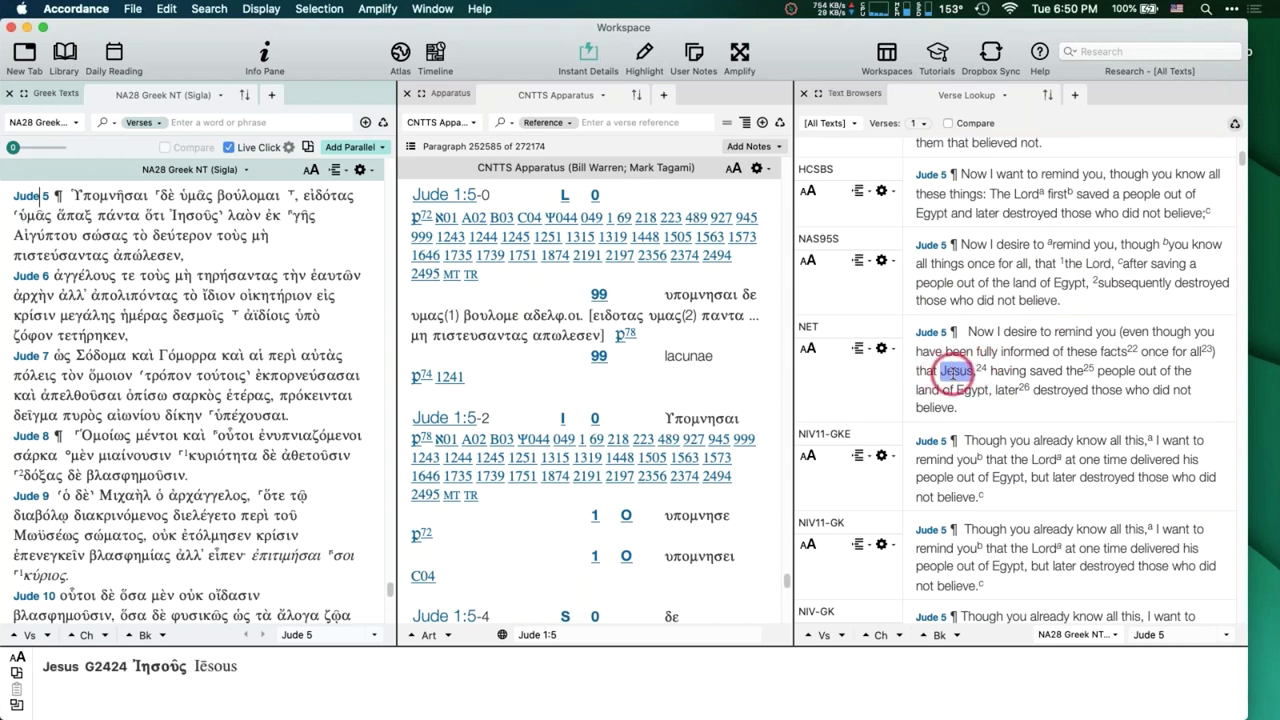
click(804, 93)
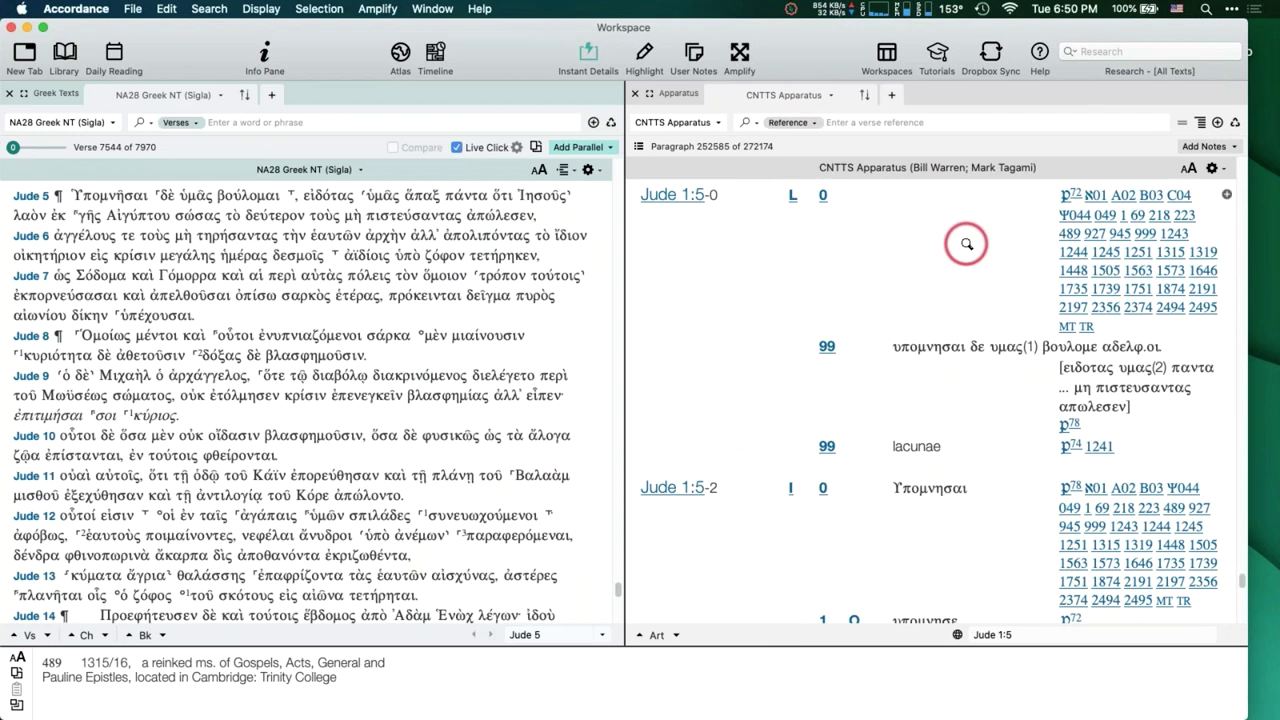
Examine the CNTTS Apparatus variation units for Jude 1:5 from 1:5-0 through 1:5-42, alongside the Greek text.
scroll(966, 243, up, 3)
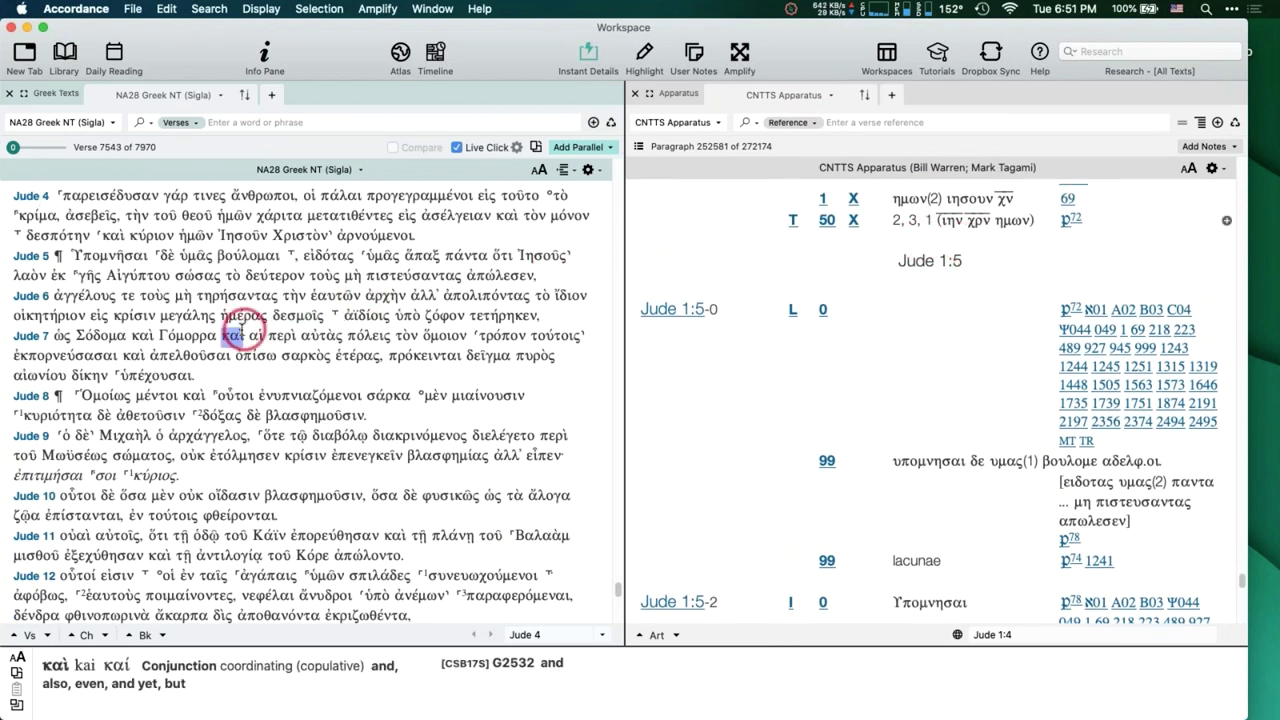
scroll(236, 330, down, 3)
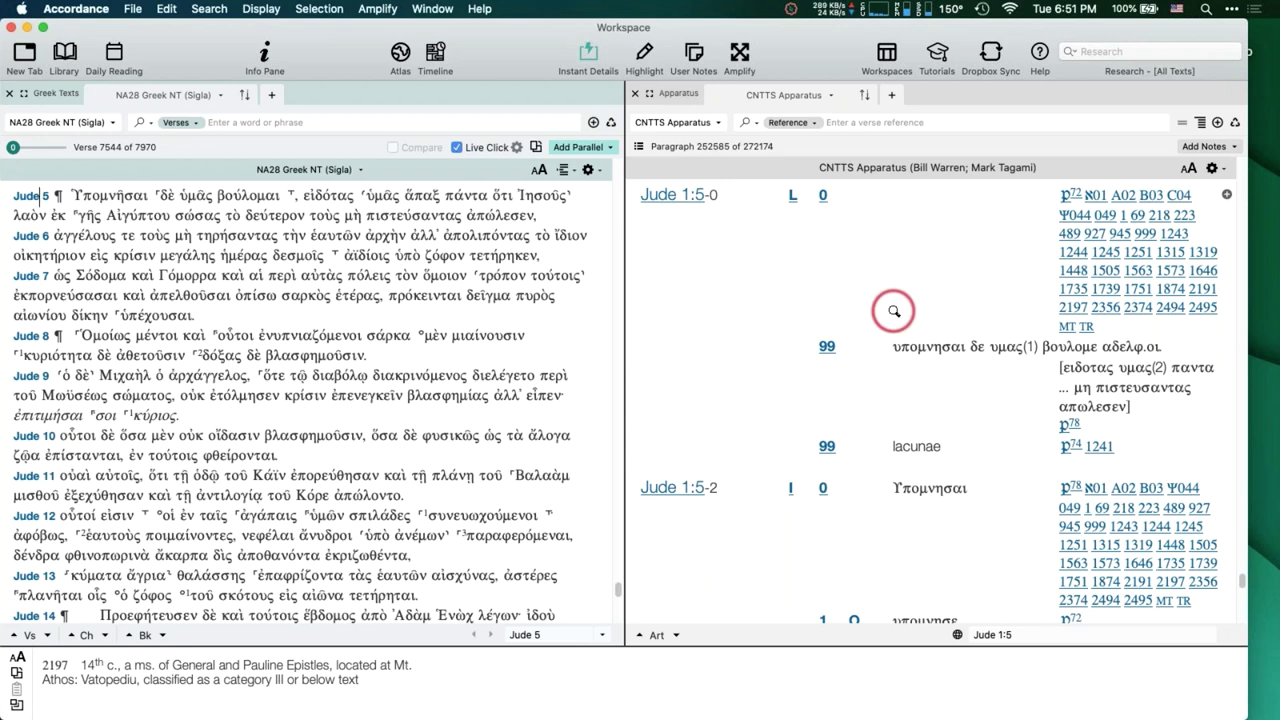
scroll(894, 311, down, 5)
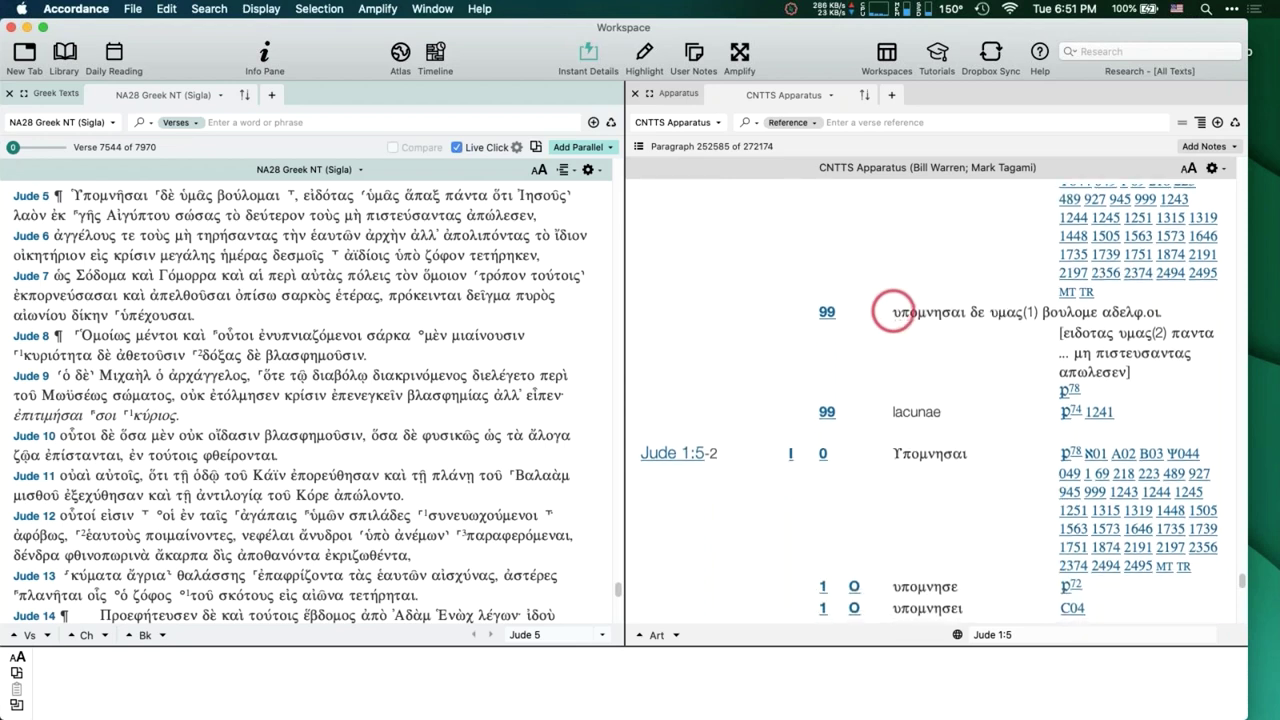
scroll(893, 311, down, 8)
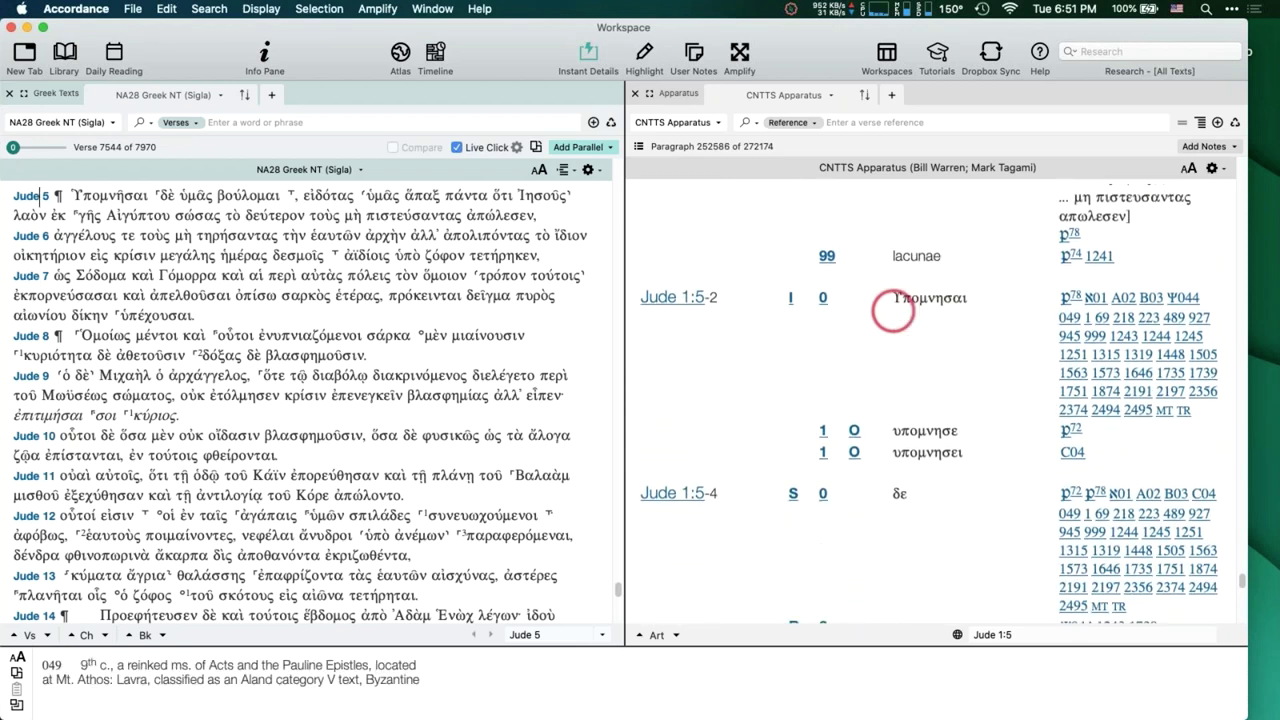
scroll(893, 311, down, 5)
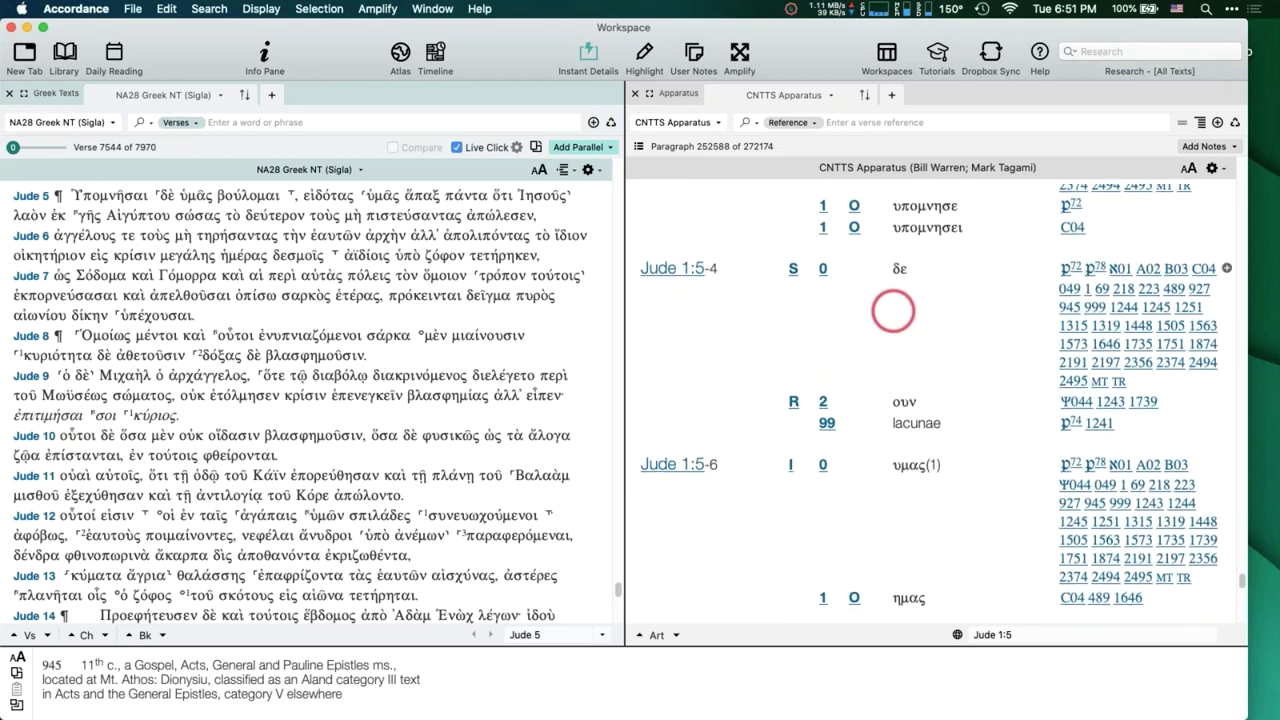
scroll(893, 311, down, 18)
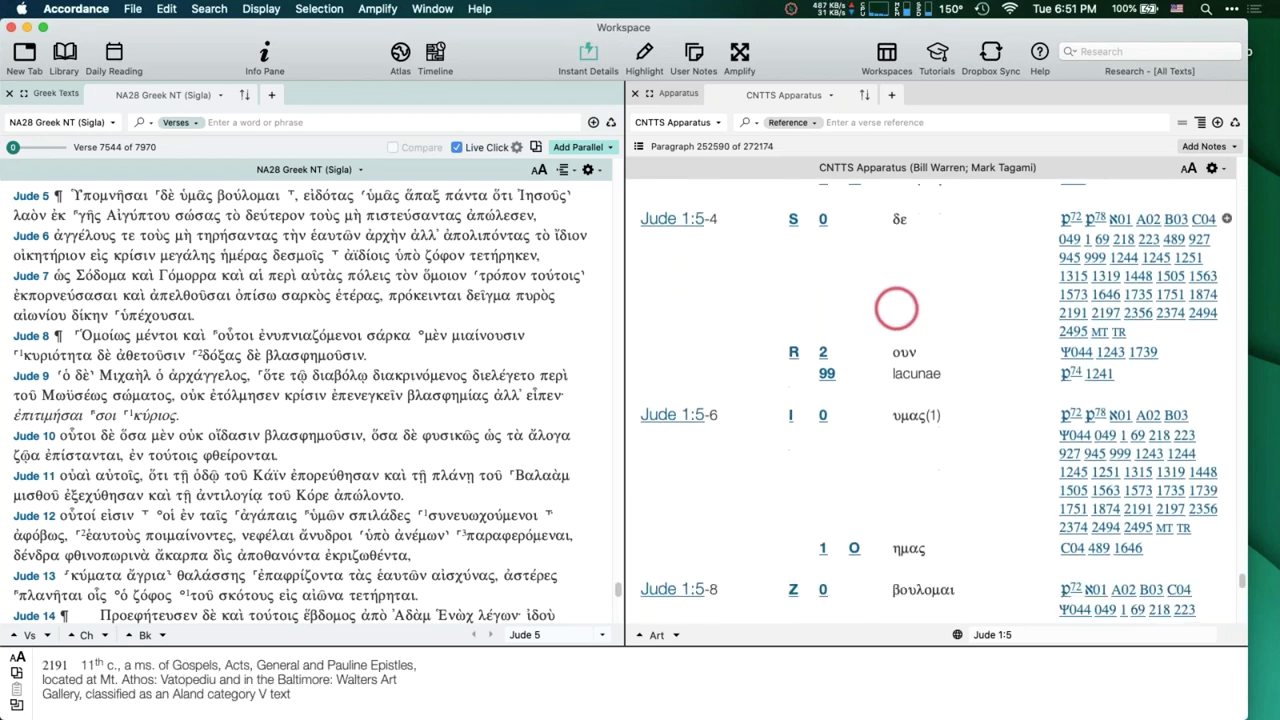
scroll(896, 309, down, 20)
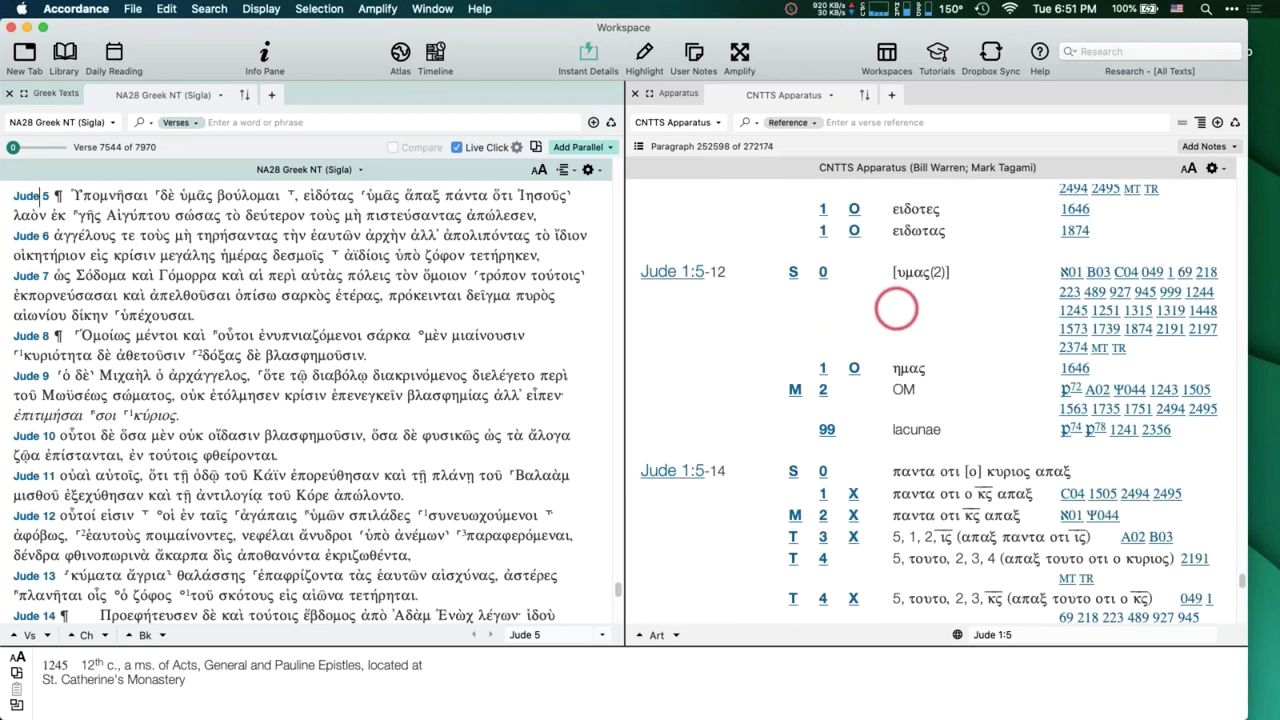
scroll(896, 312, down, 3)
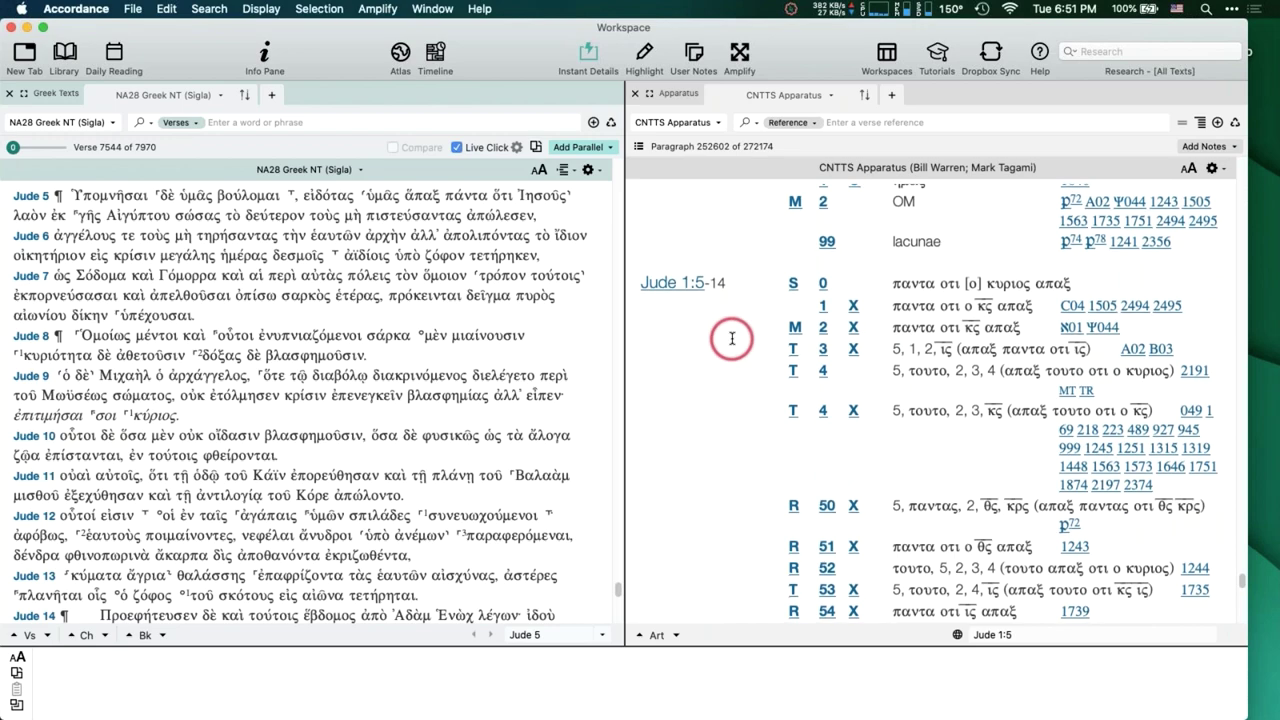
scroll(732, 339, down, 10)
scroll(732, 339, down, 20)
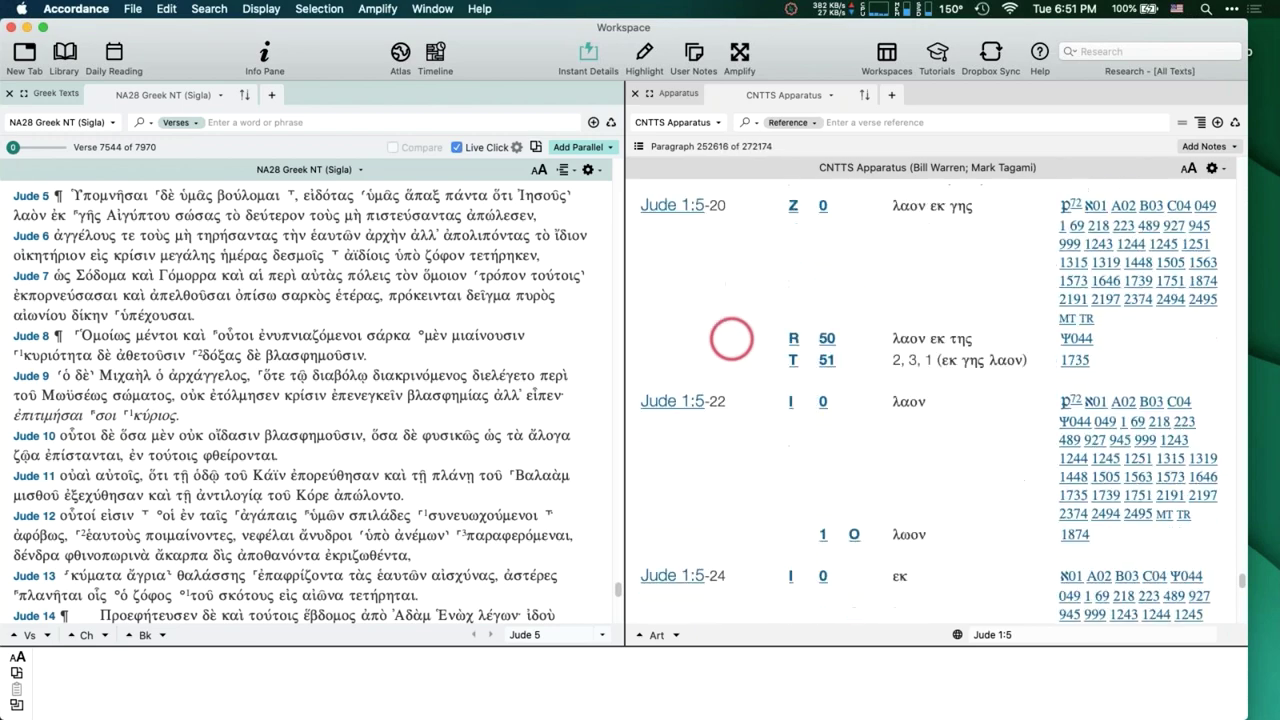
scroll(732, 339, down, 17)
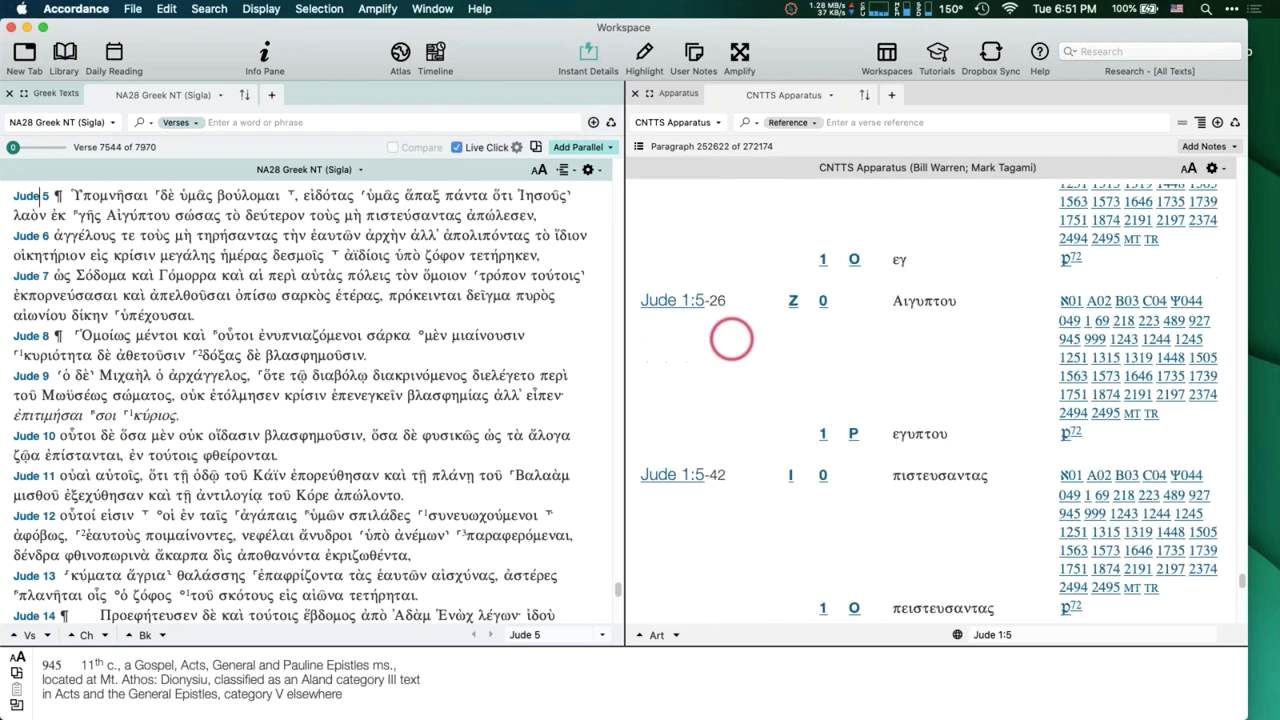
scroll(732, 339, down, 3)
Review the Jude 1:5-14 variants with witness C04 and the Jude 1:5-12 unit, and close the CNTTS Apparatus zone.
scroll(732, 339, up, 20)
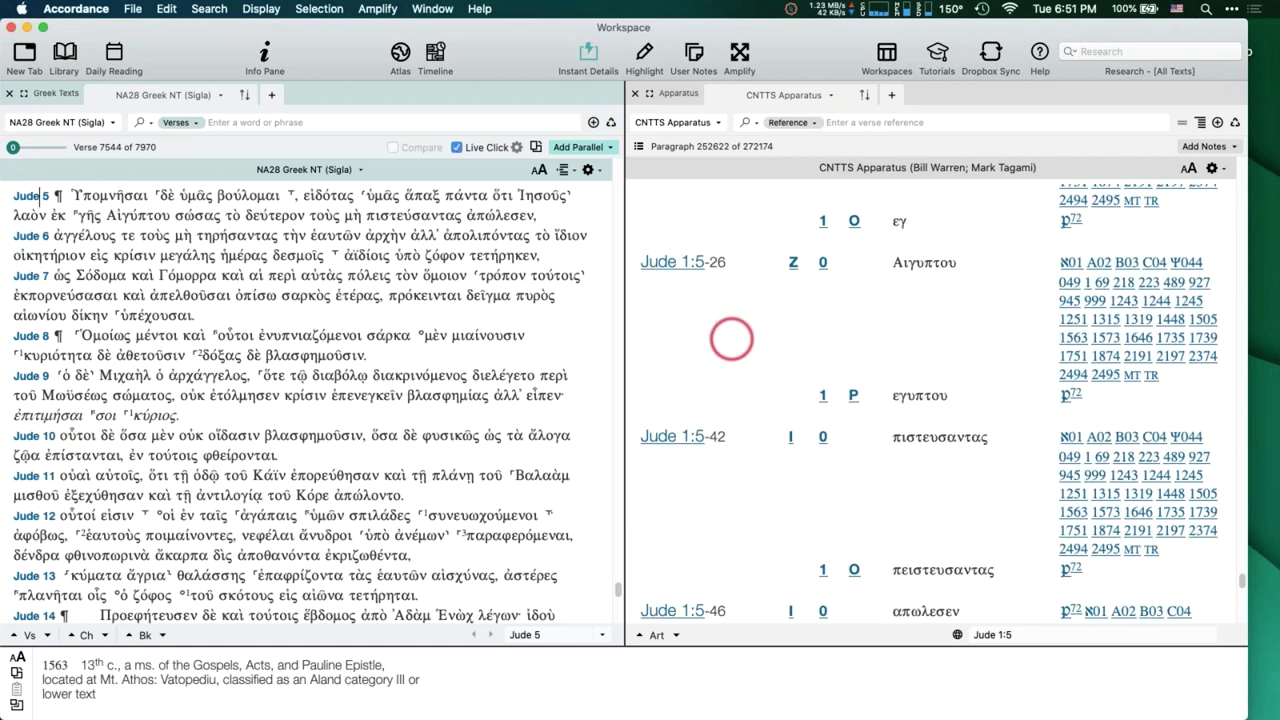
scroll(732, 339, up, 10)
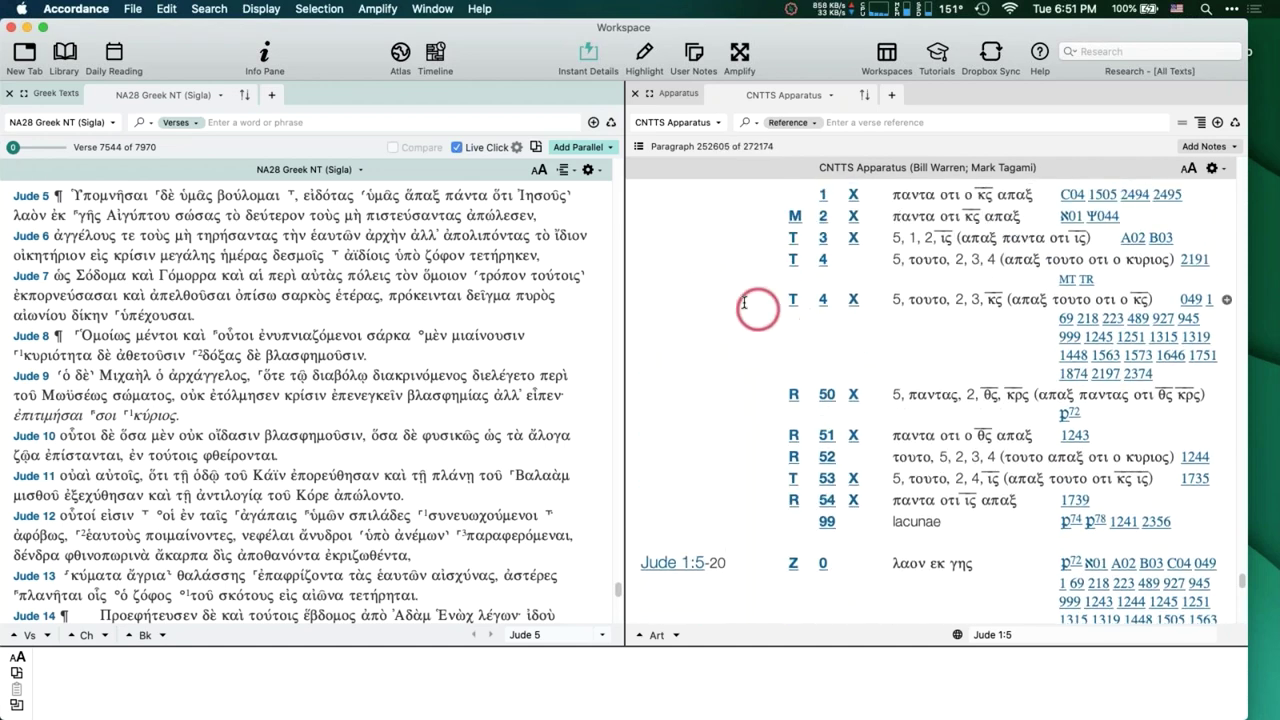
scroll(745, 305, up, 3)
scroll(743, 305, up, 3)
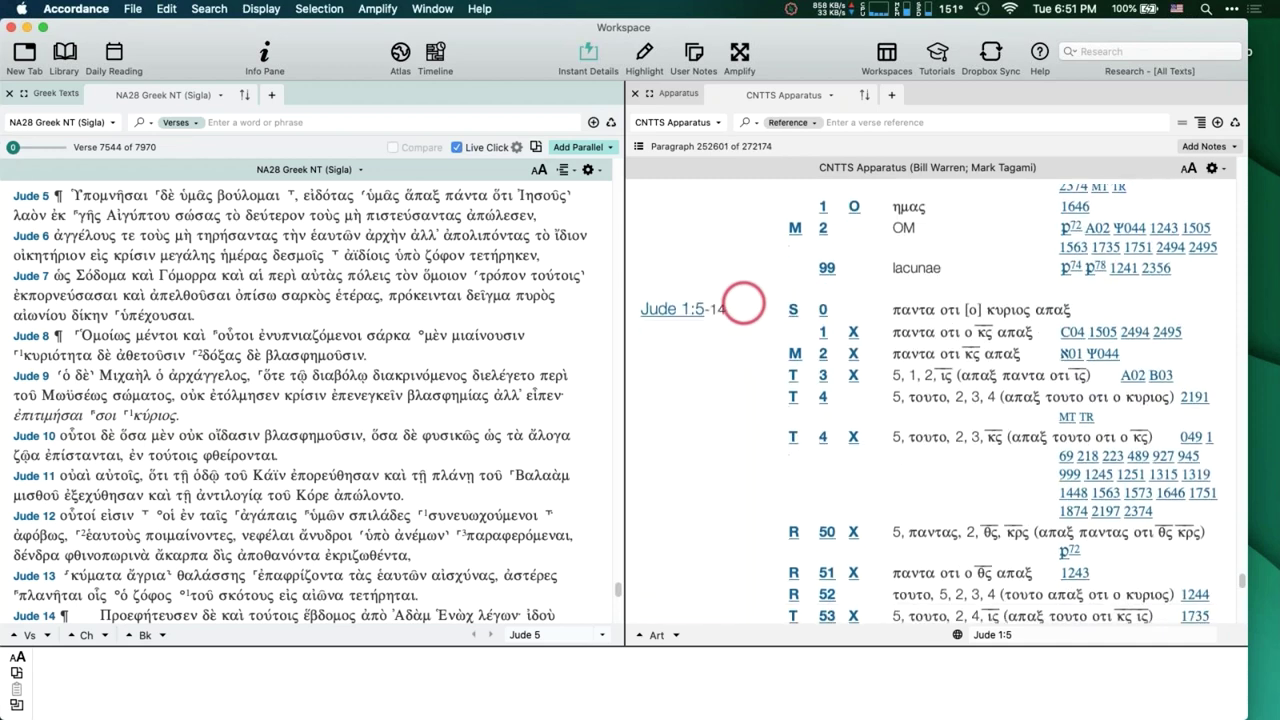
mouse_move(1067, 336)
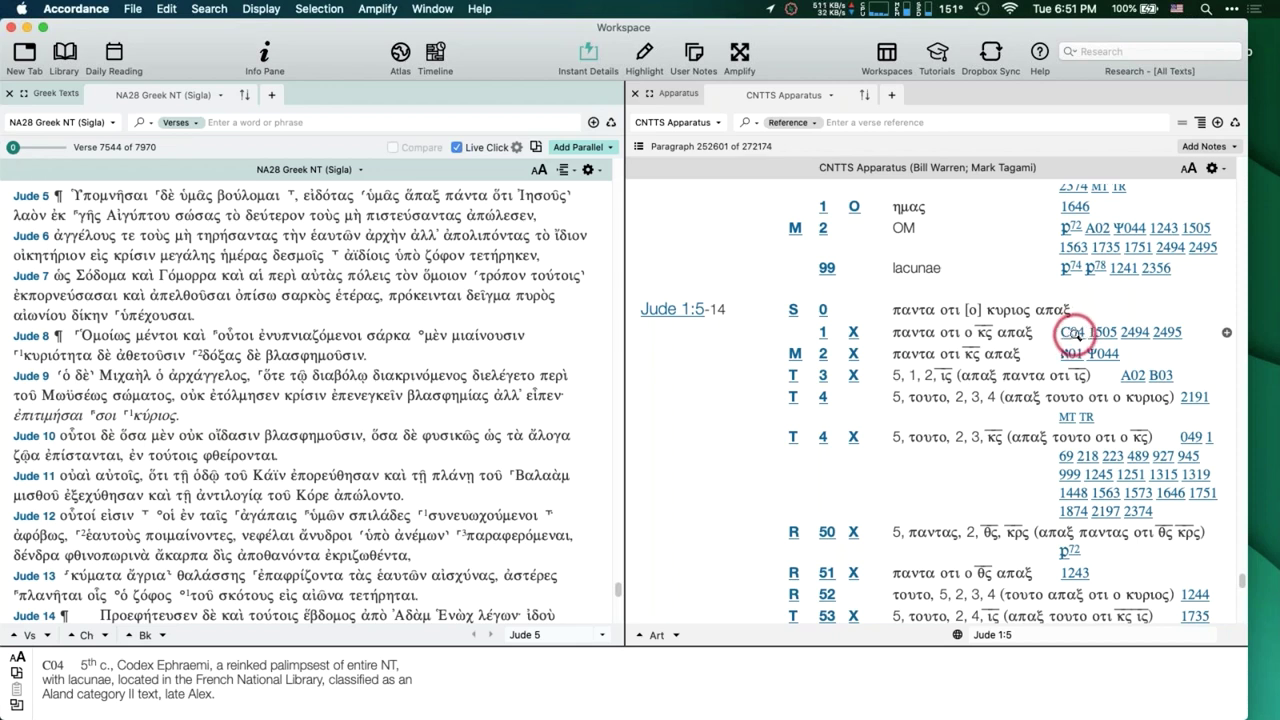
scroll(1003, 332, up, 2)
scroll(1003, 332, up, 8)
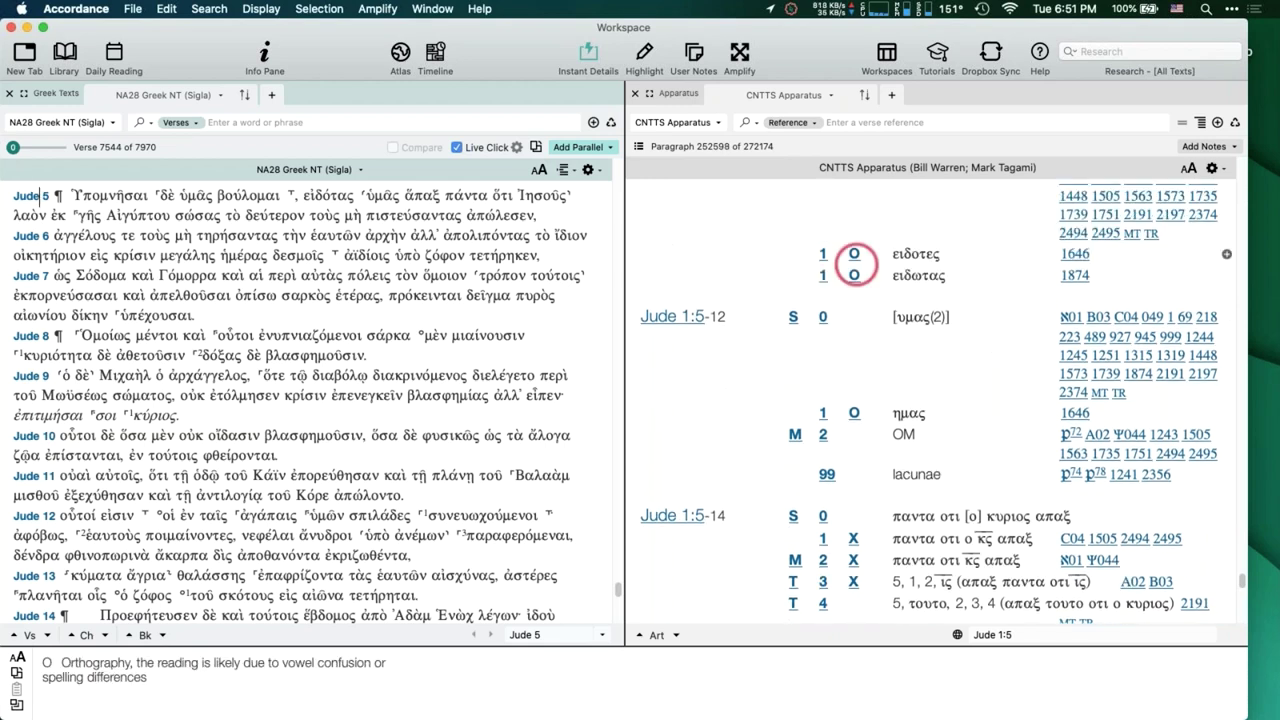
scroll(844, 303, down, 4)
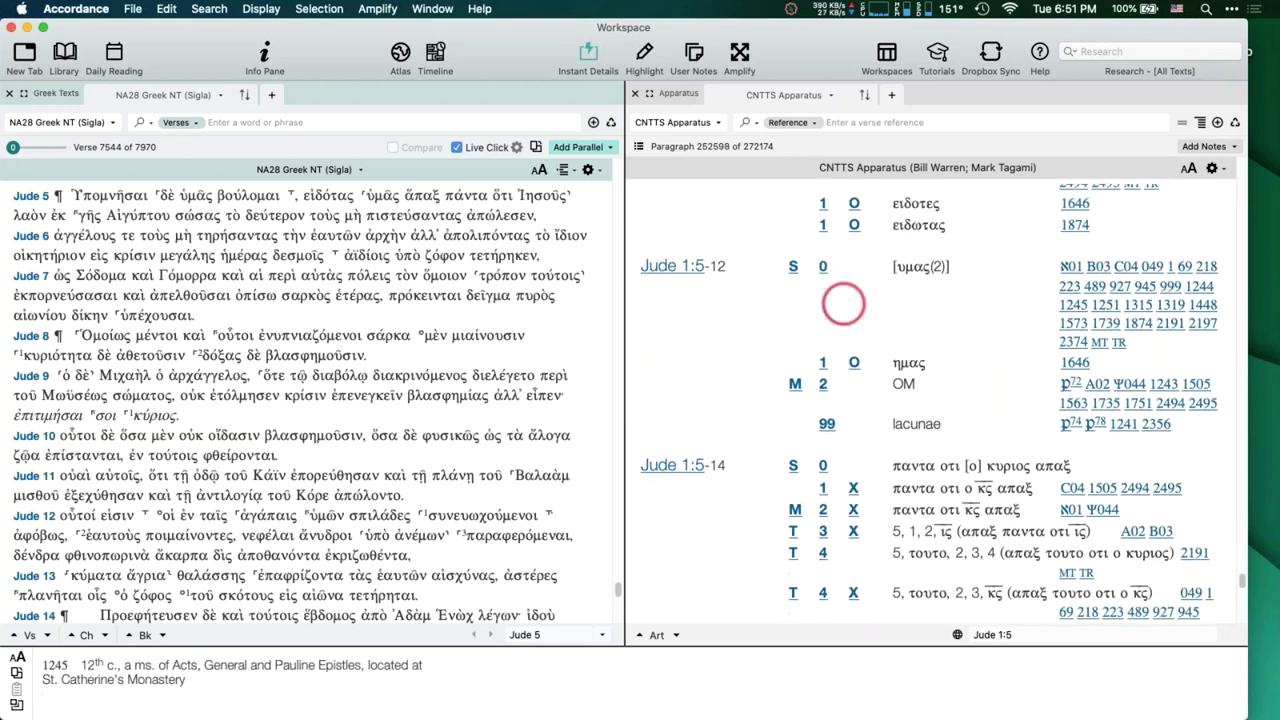
click(636, 93)
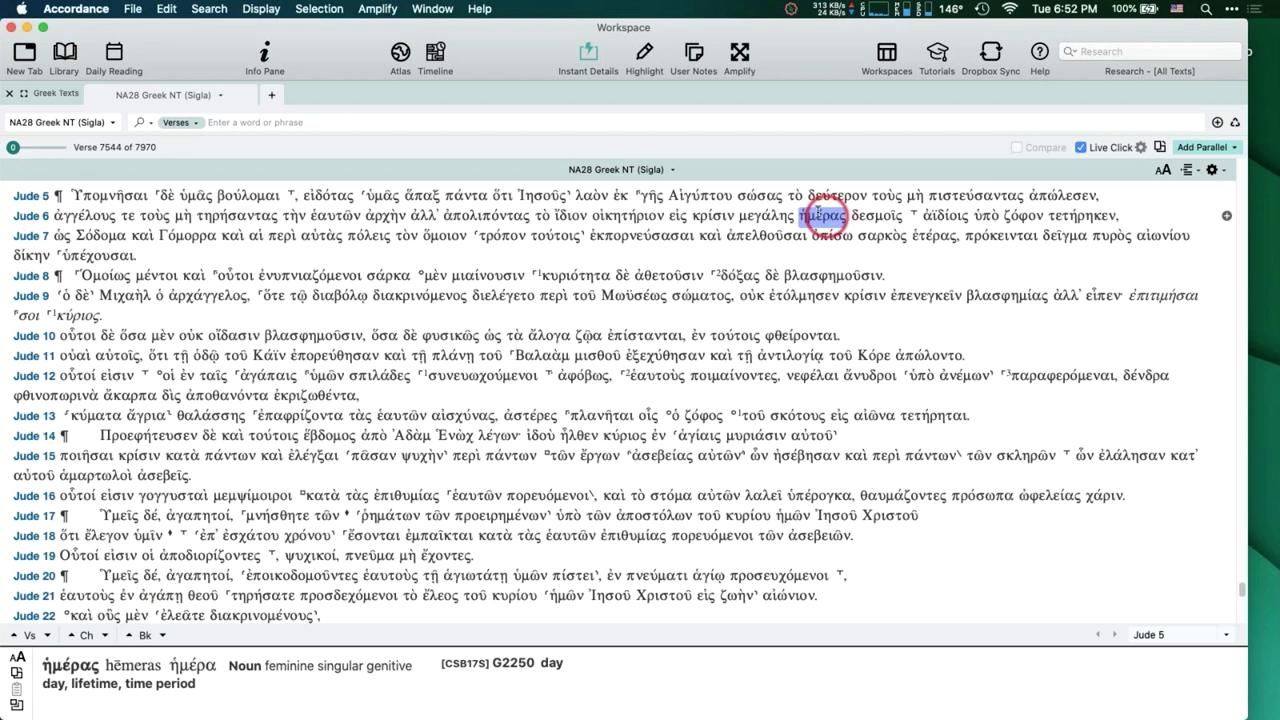
Search the NA28 Greek NT for εις, with the search type set to Words instead of Verses.
click(326, 125)
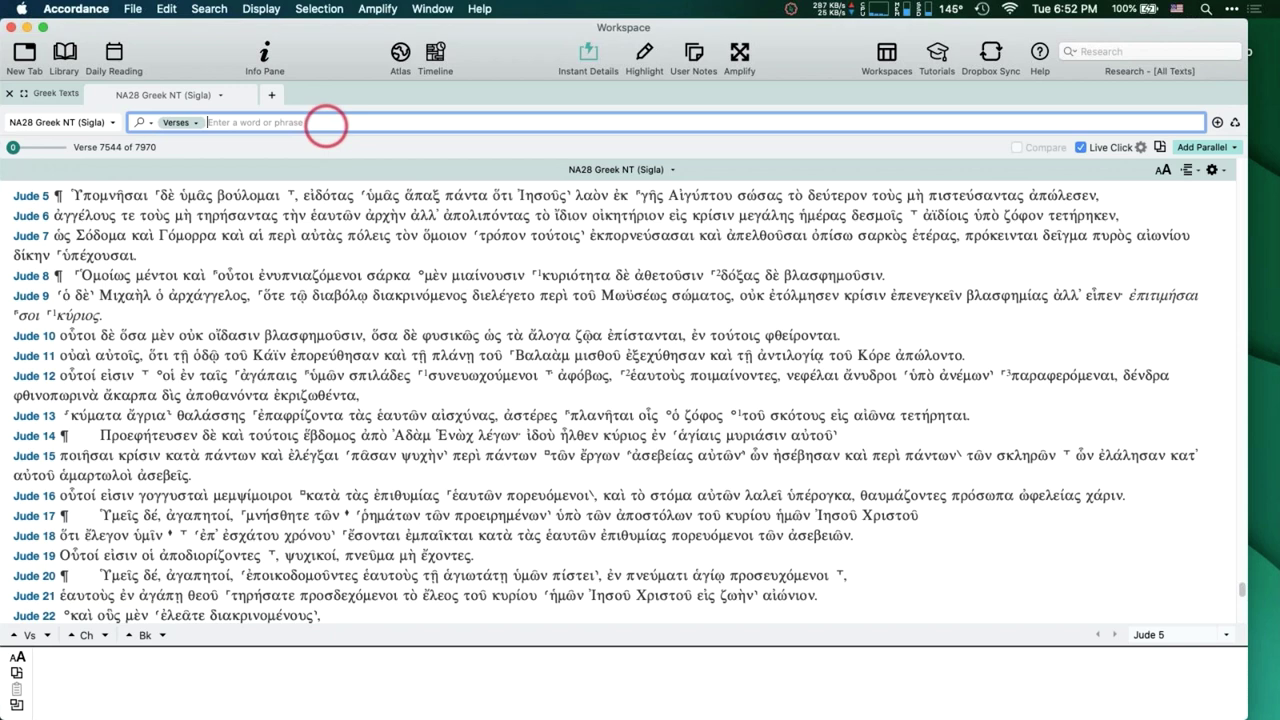
key(super+shift+w)
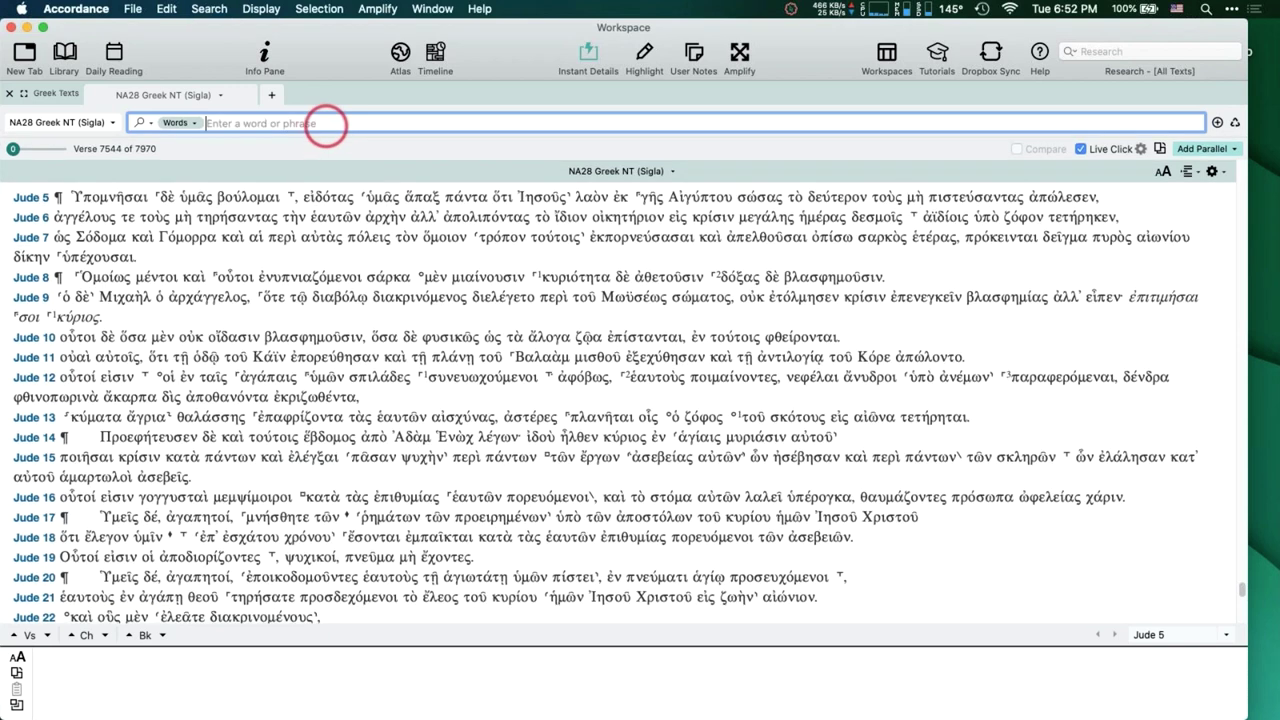
text(ει)
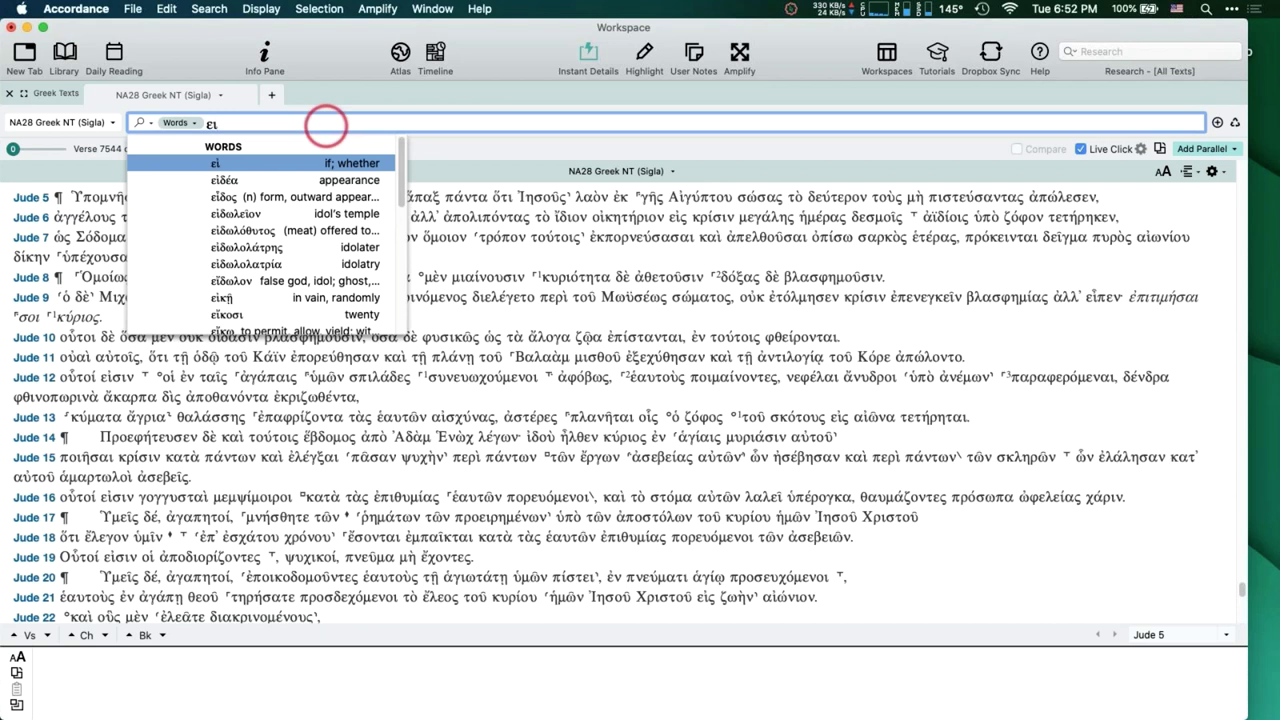
text(ς)
key(Return)
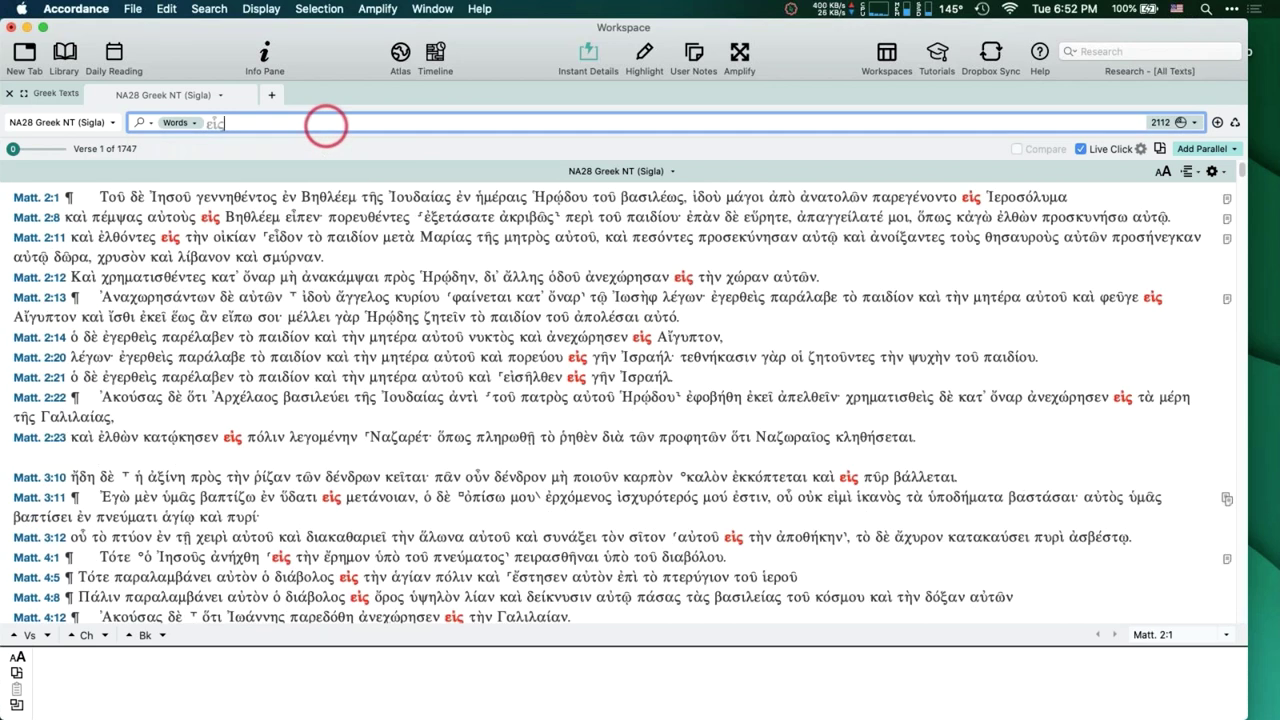
drag(471, 133, 473, 141)
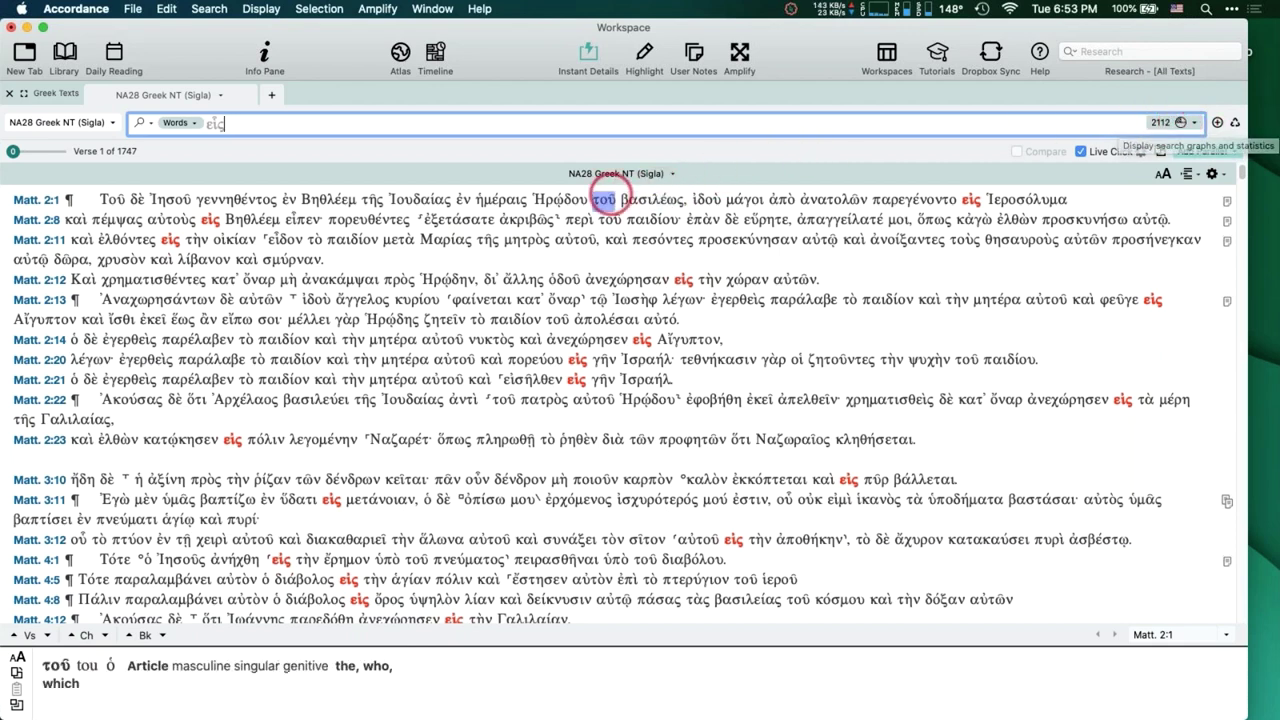
double_click(603, 199)
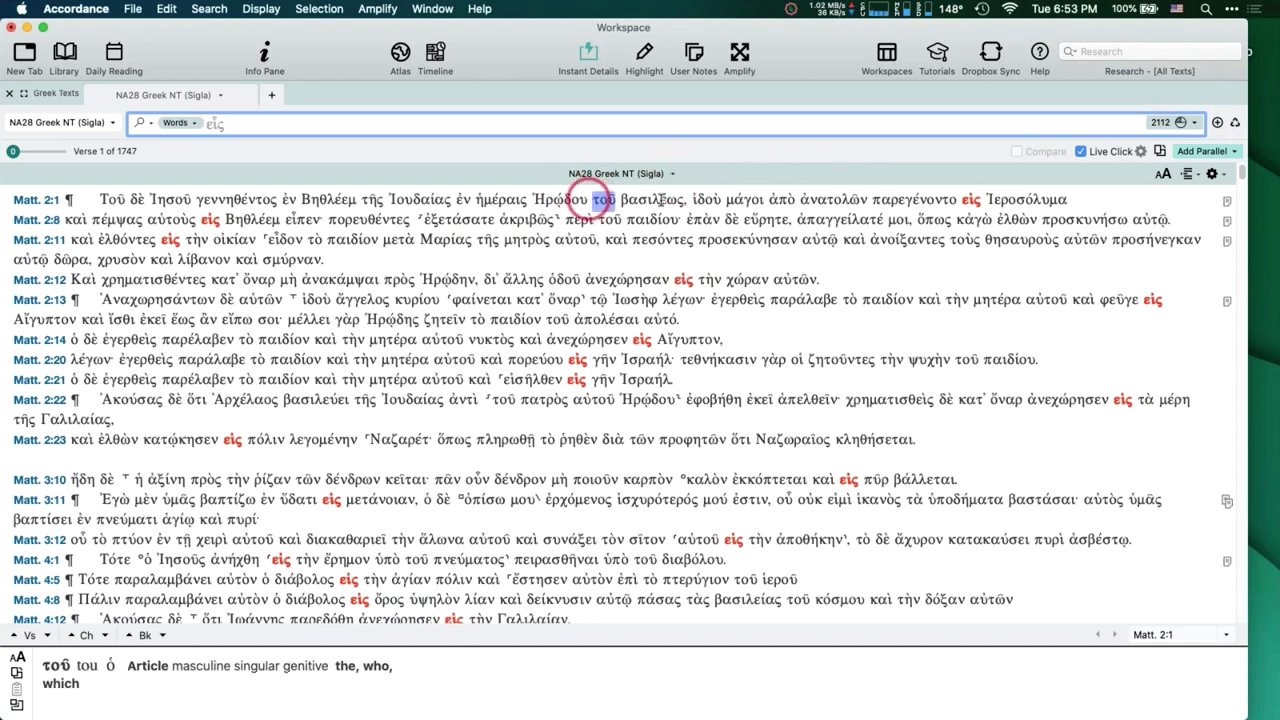
Open the Analysis of word count totals for the εἰς hits, make its zone narrower and enlarge its text.
click(1184, 122)
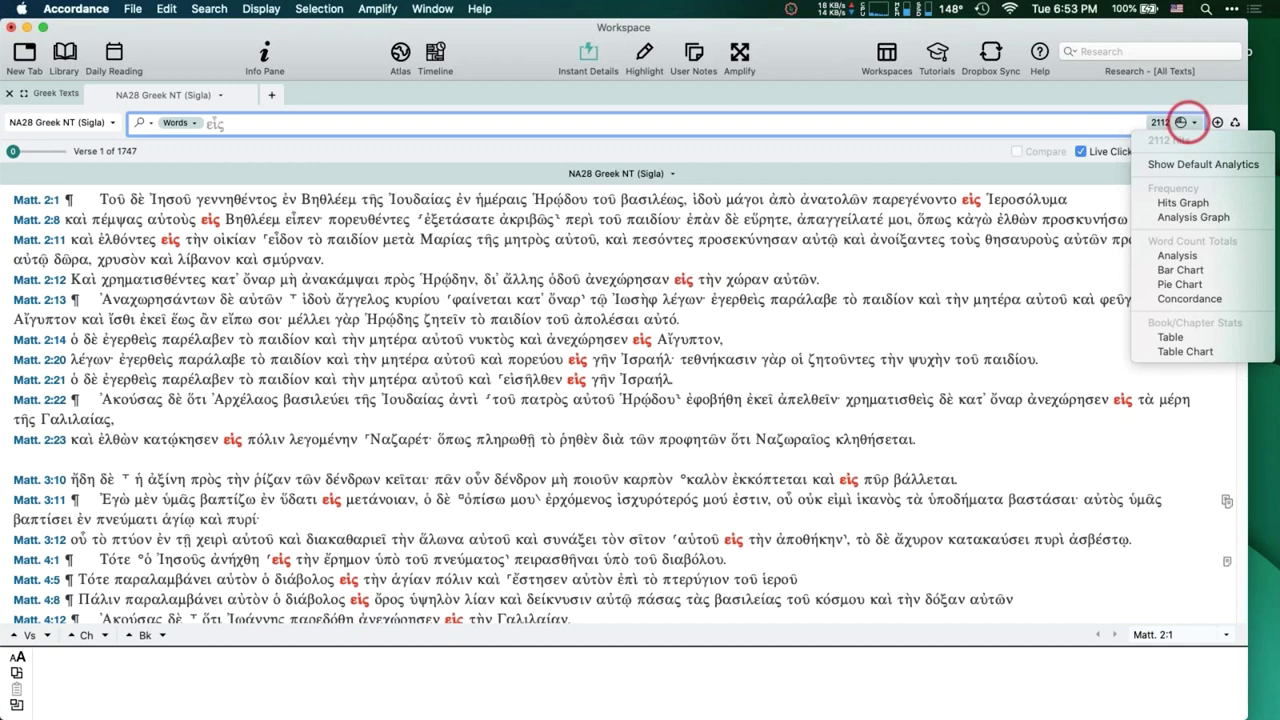
click(1188, 257)
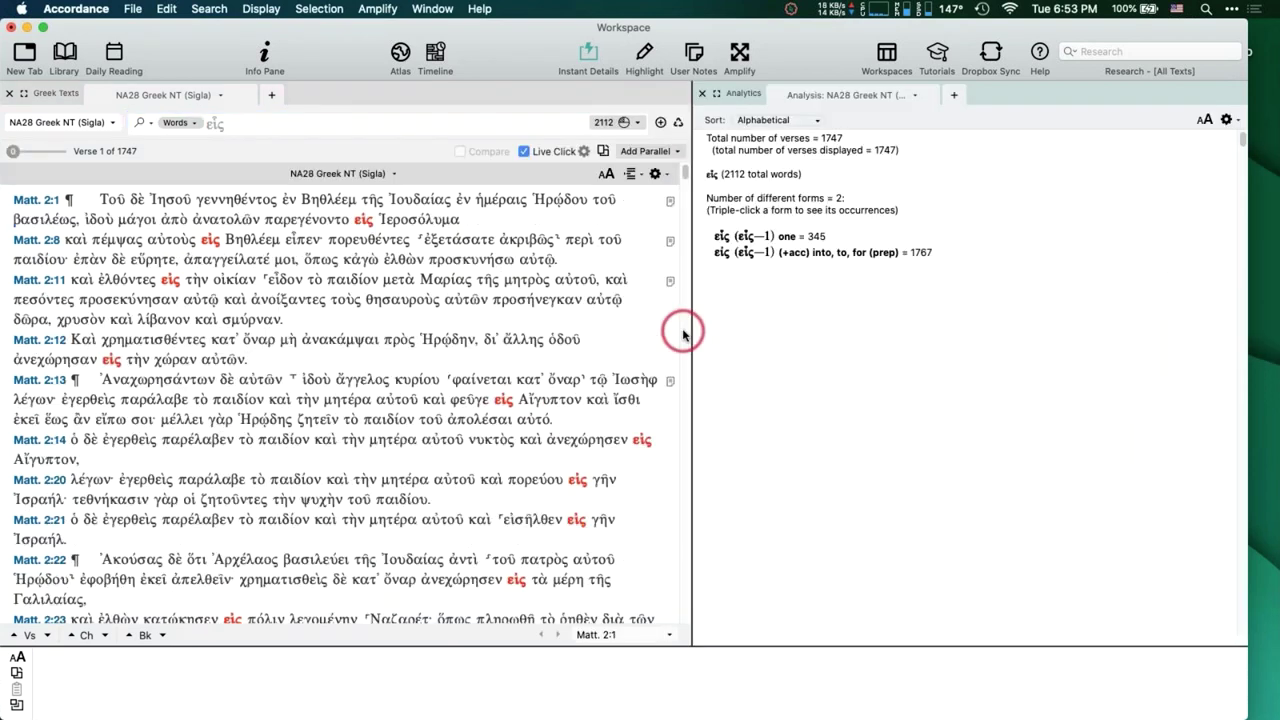
drag(699, 334, 933, 334)
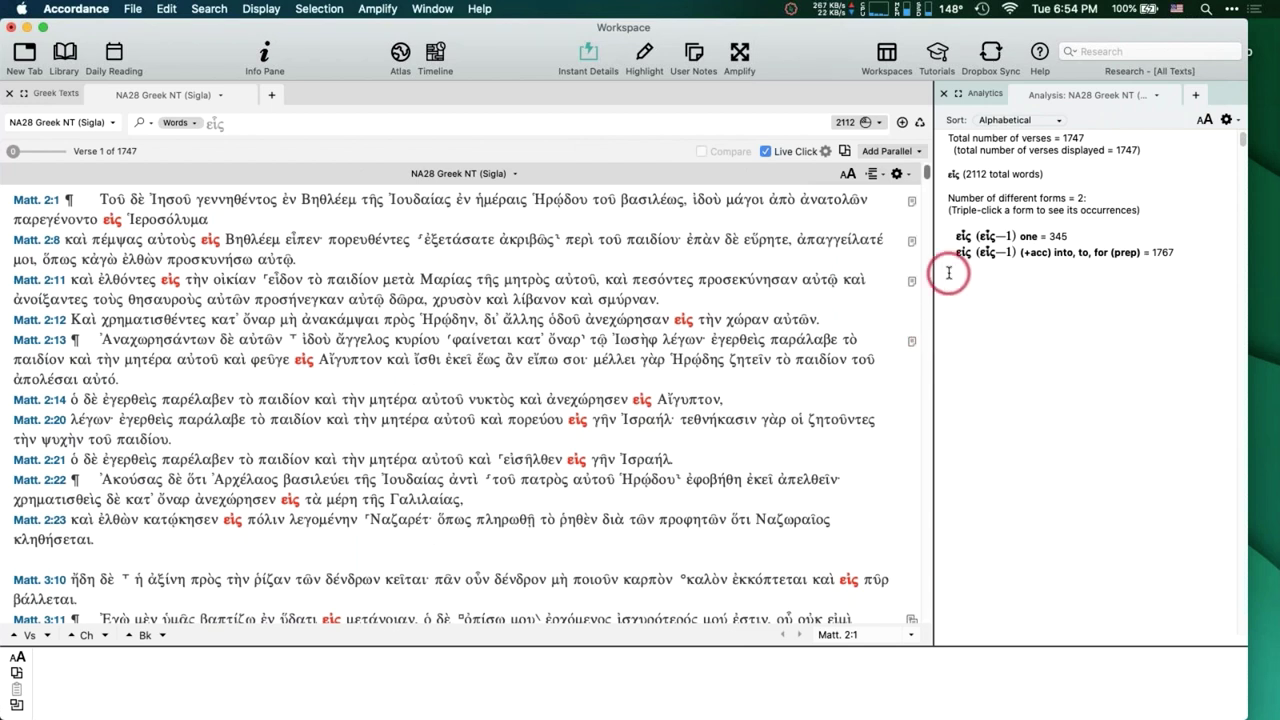
scroll(786, 400, down, 1)
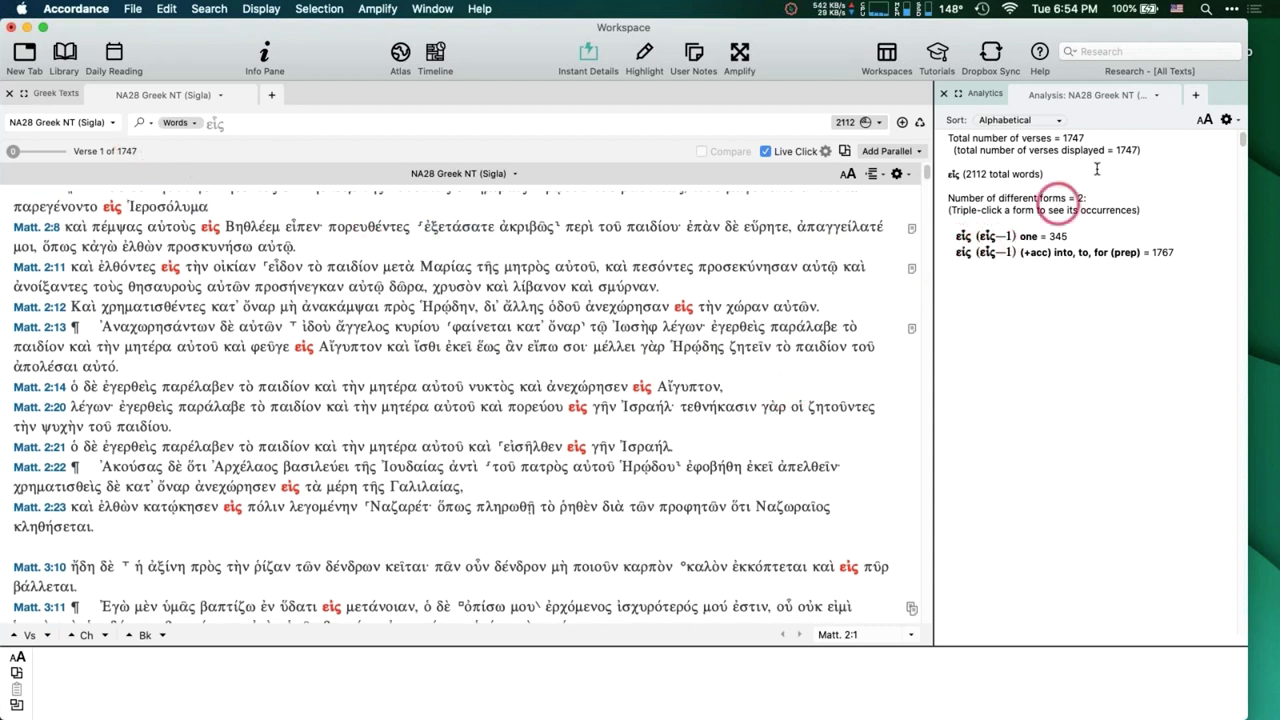
click(1207, 120)
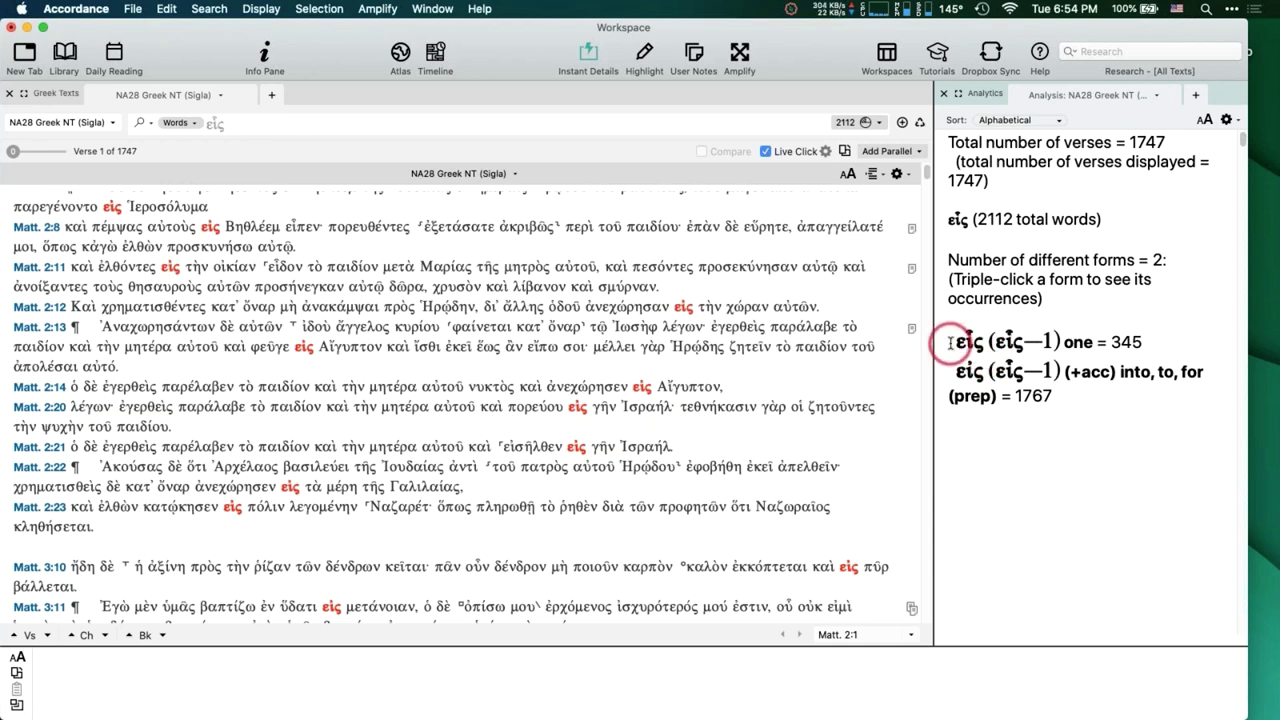
Open the ESV with Strong's from the library in a new tab beside the NA28 Greek NT.
click(289, 123)
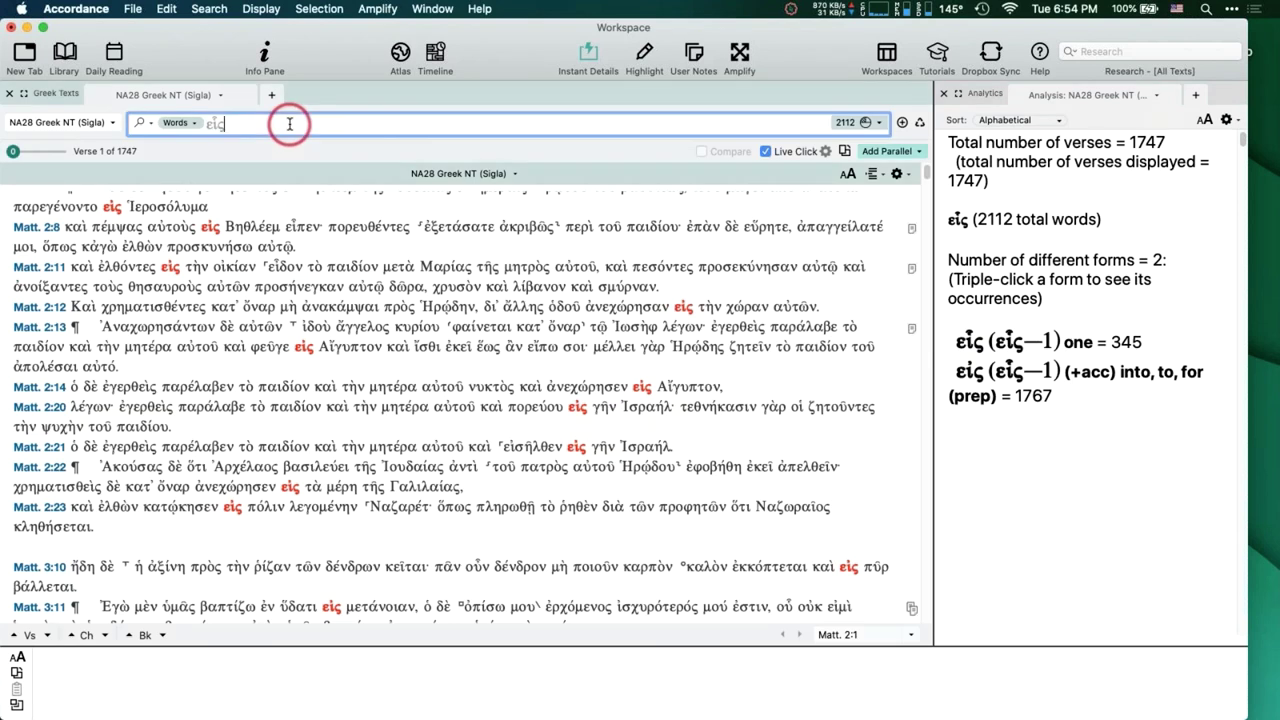
click(64, 53)
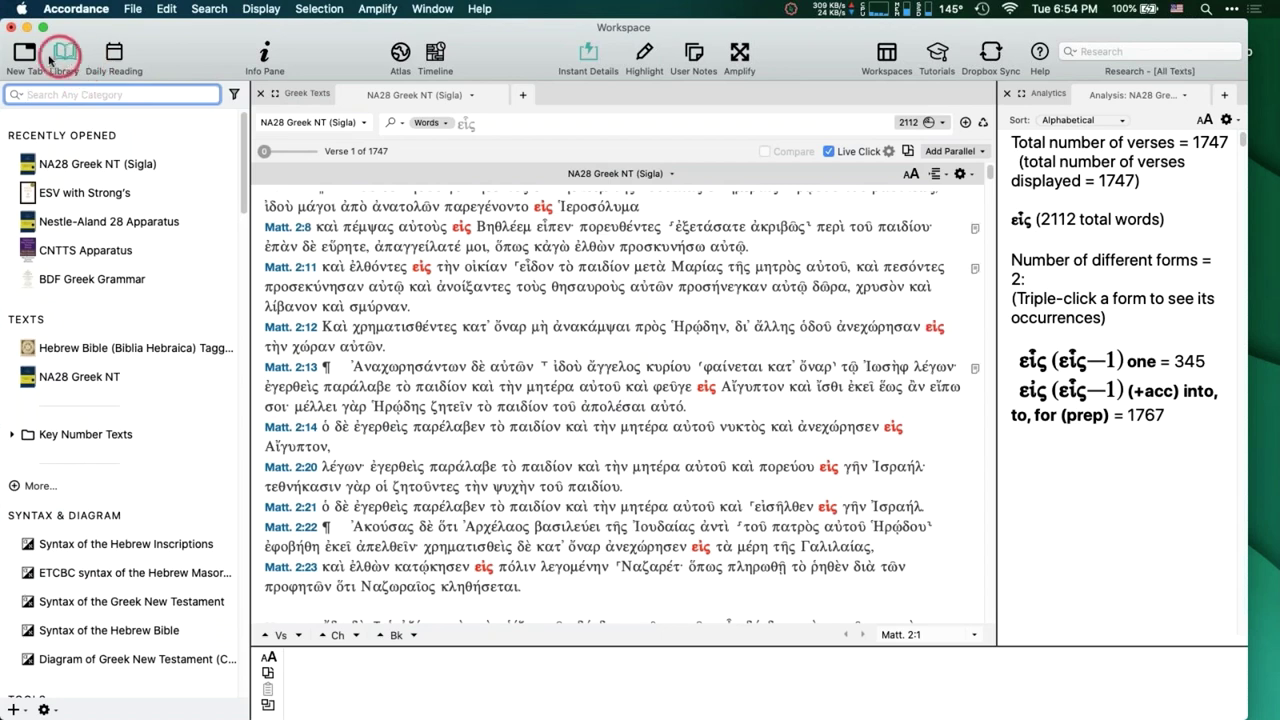
click(69, 194)
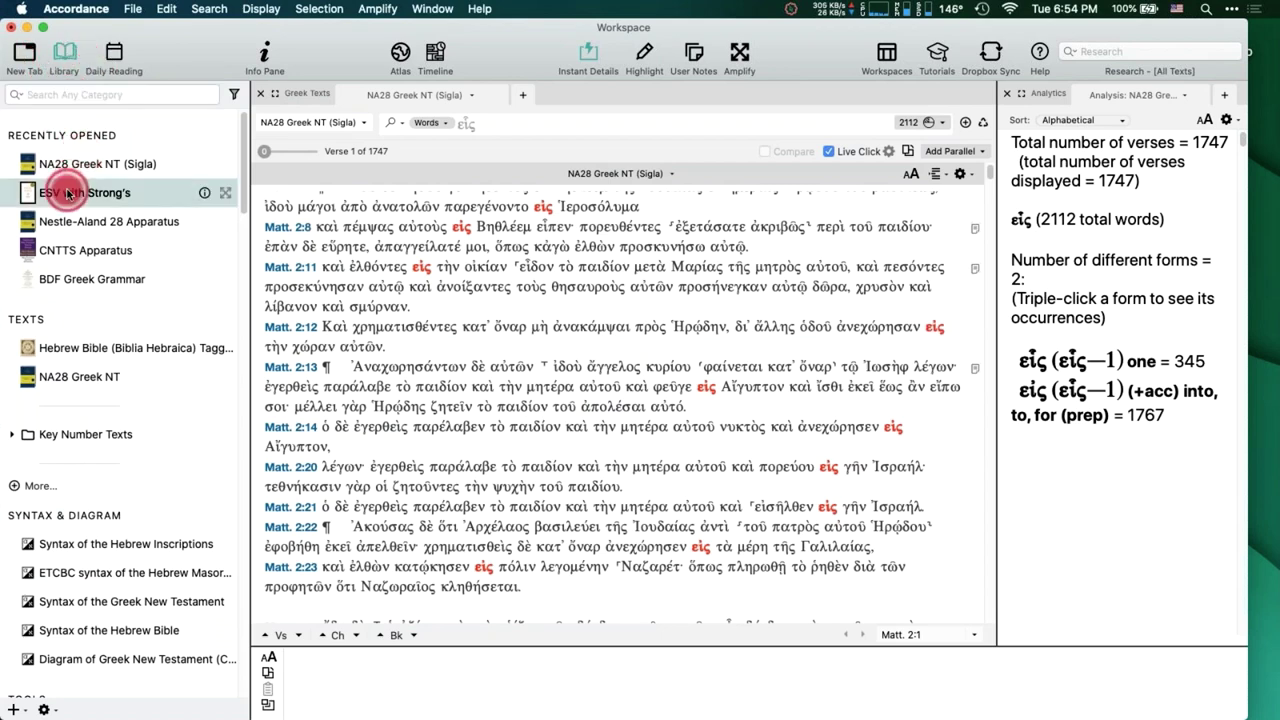
double_click(69, 194)
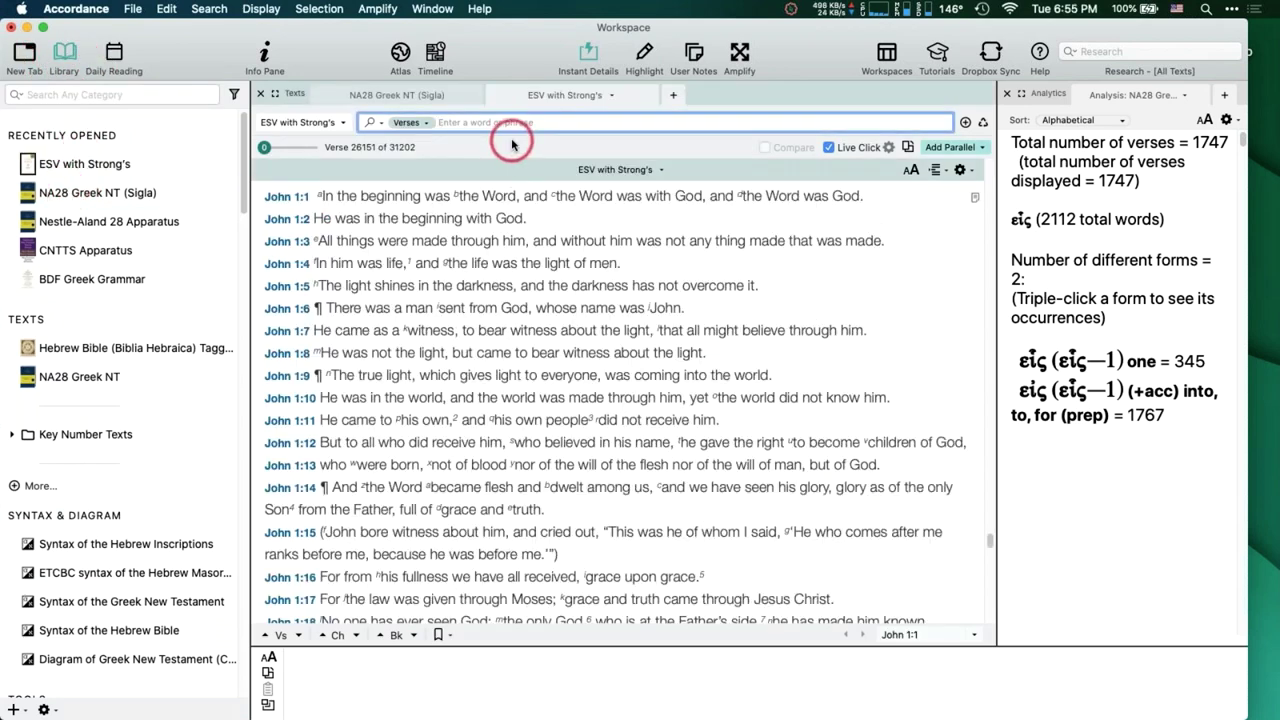
Search the ESV with Strong's for lord, with the search type set to Words instead of Verses.
key(super+shift+w)
text(lo)
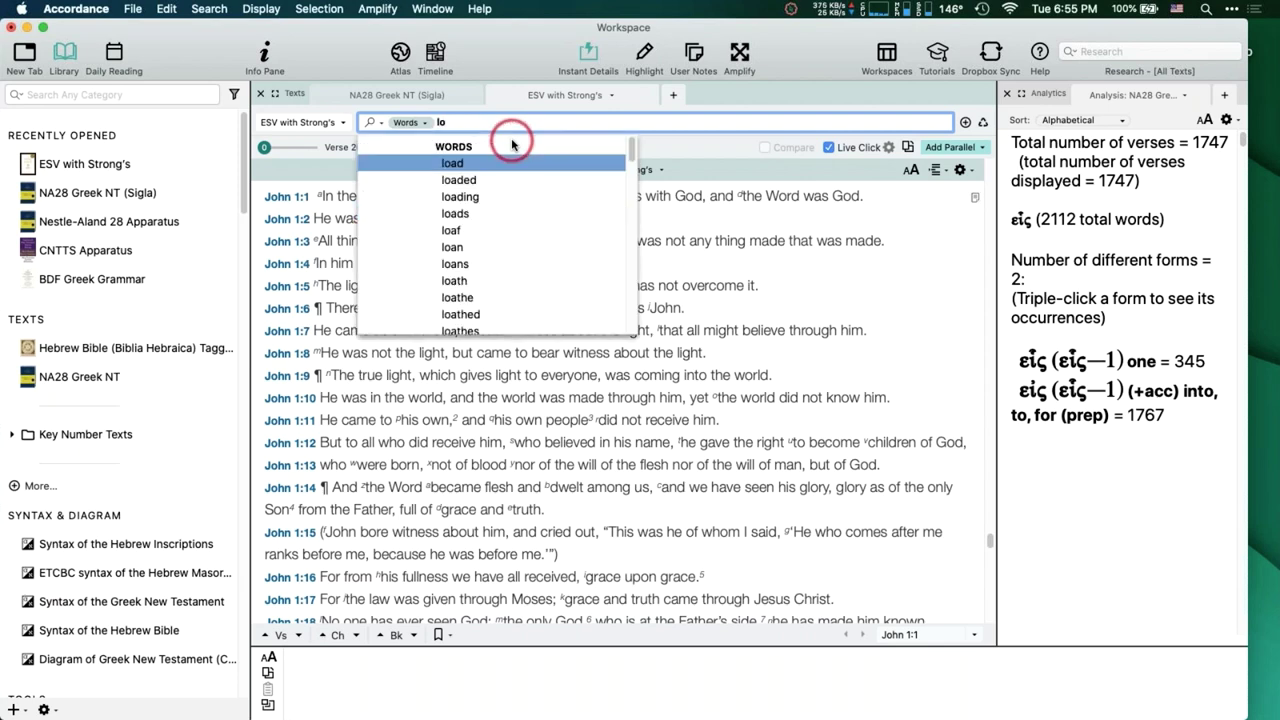
text(ve)
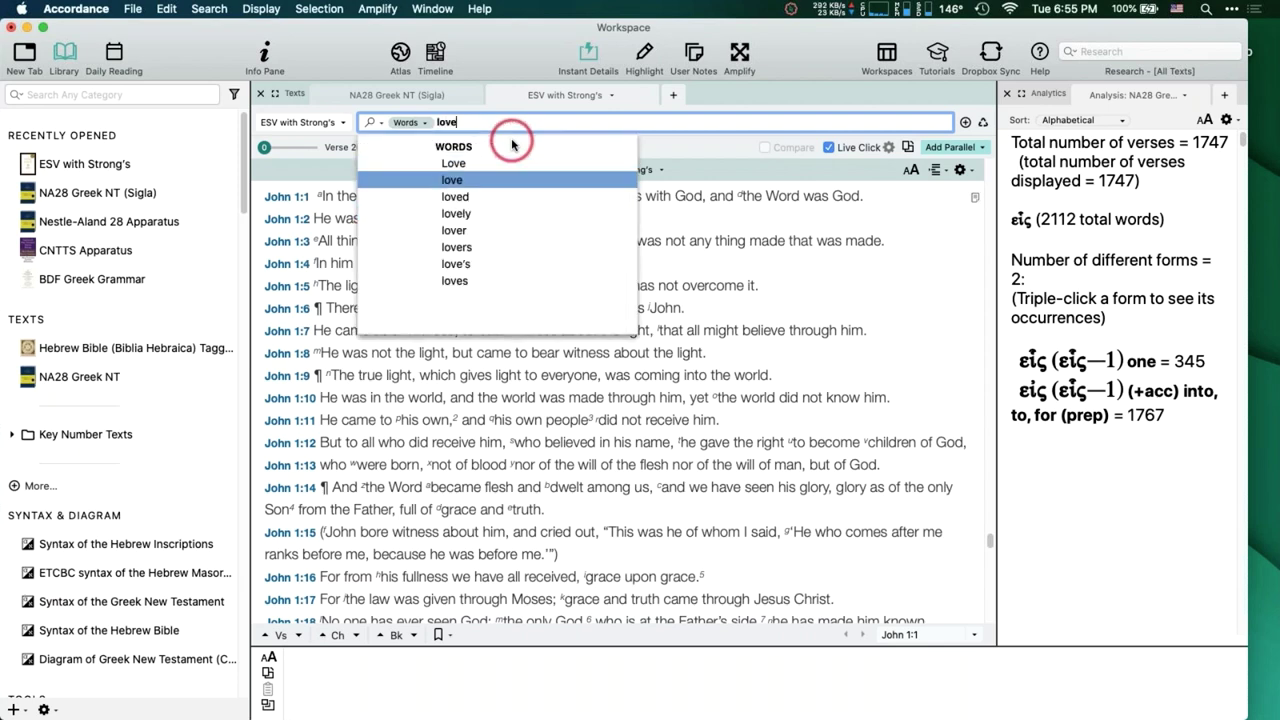
key(BackSpace)
key(BackSpace)
key(BackSpace)
text(ord)
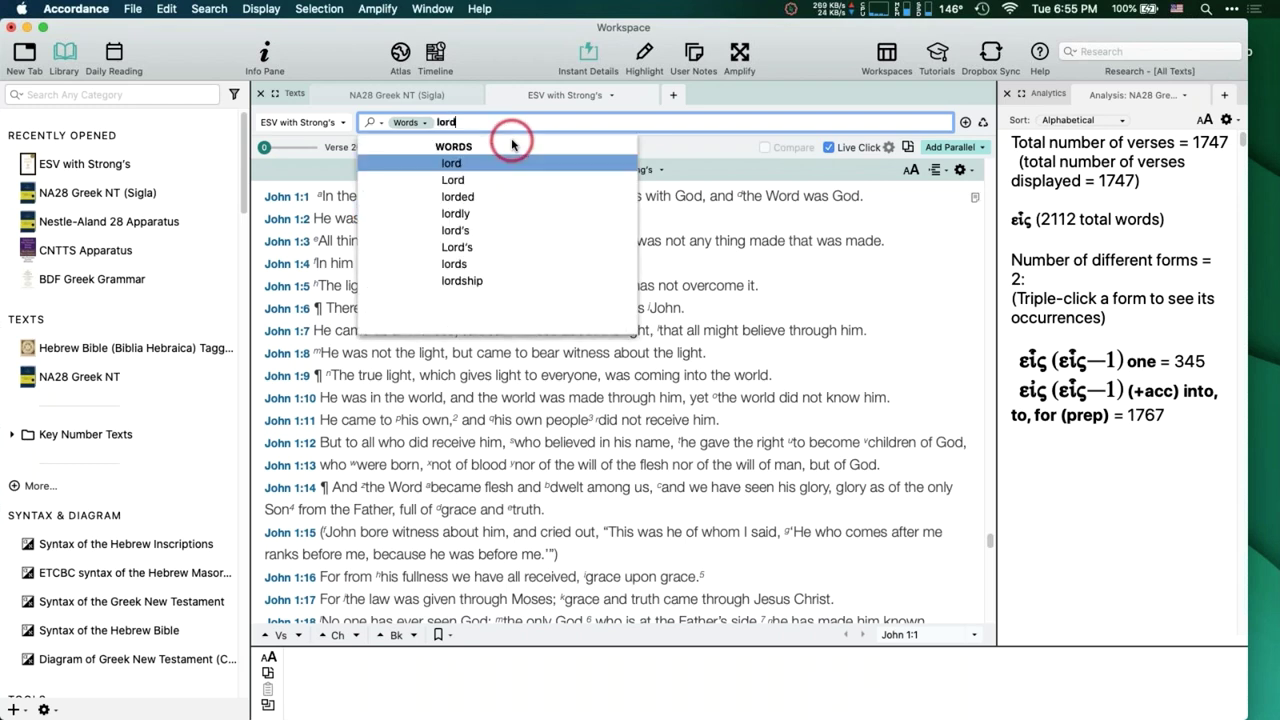
key(Return)
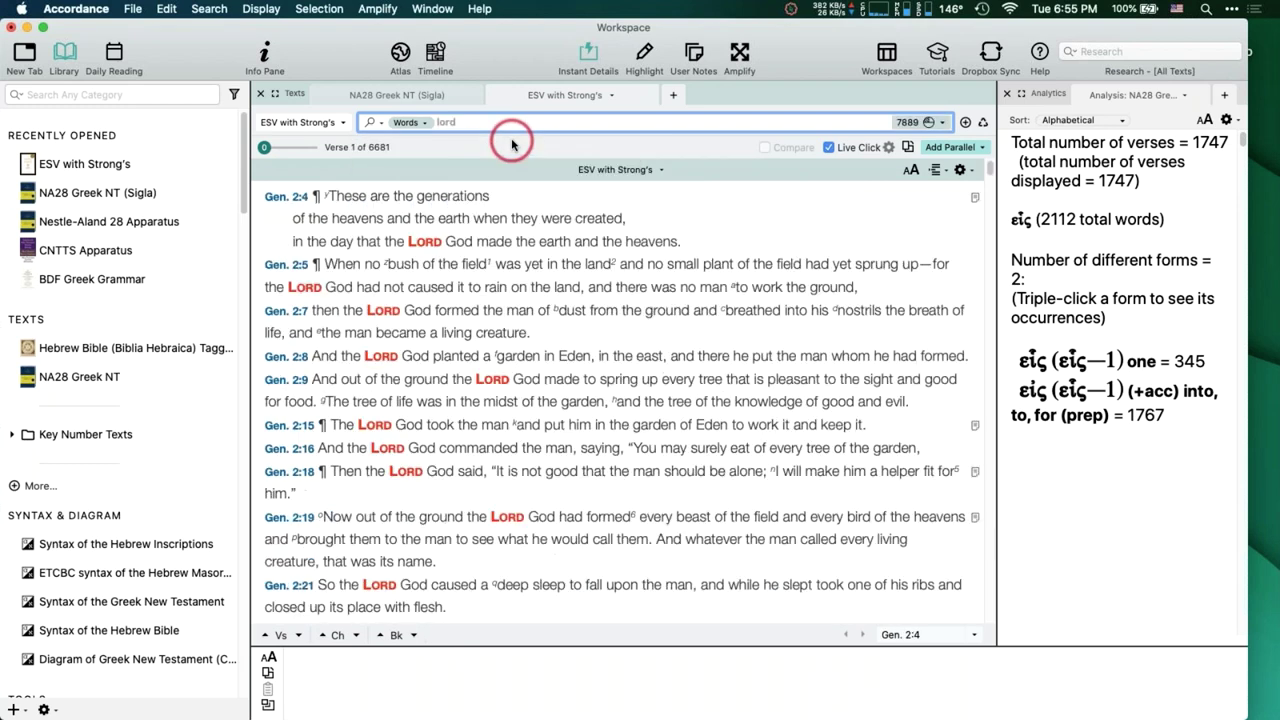
Open the Analysis of word count totals for the lord hits and compare it with the εἰς analysis.
click(930, 122)
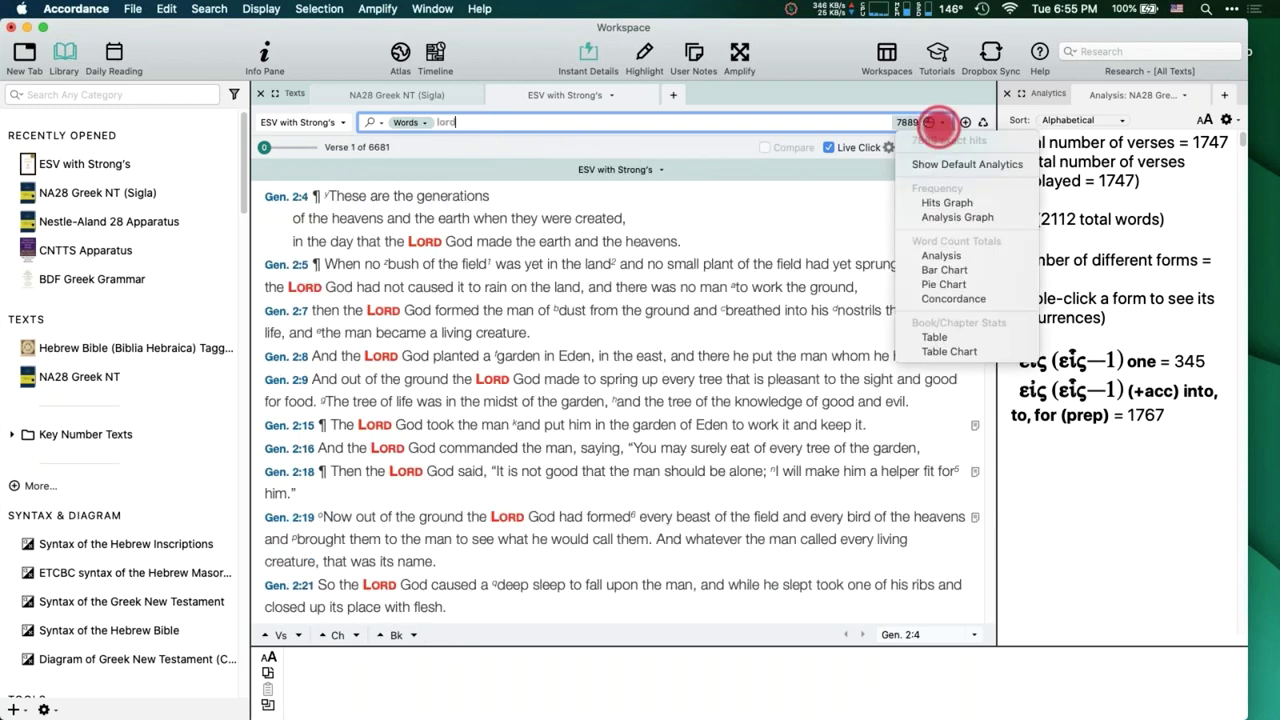
click(941, 257)
click(1204, 403)
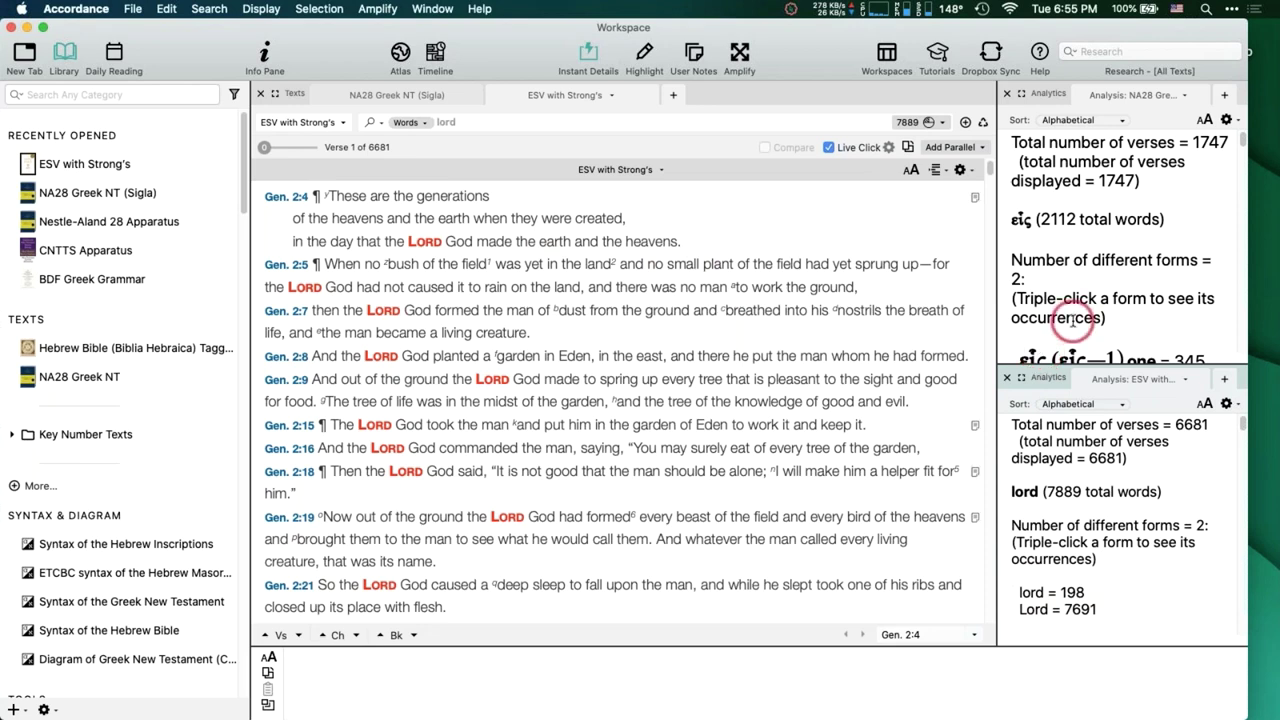
scroll(1065, 320, down, 2)
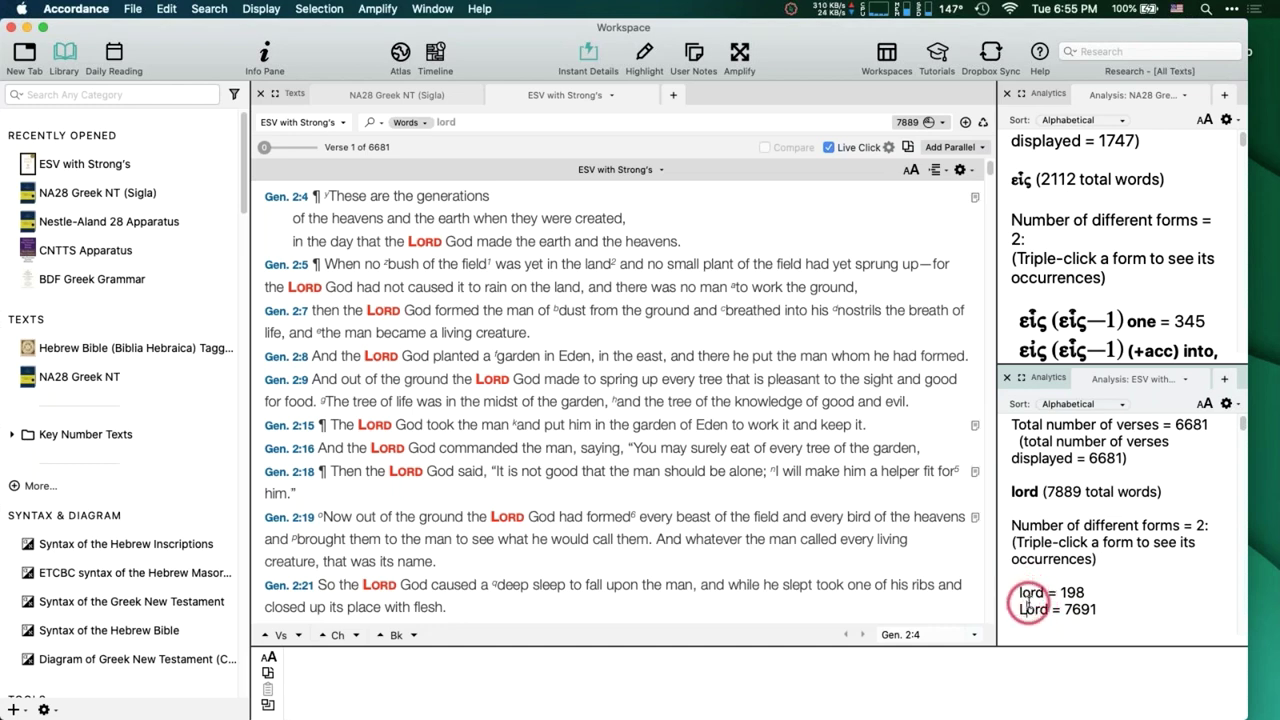
Replace the ESV search term with =Lord and run the search for that exact capitalized form.
click(457, 120)
key(BackSpace)
key(BackSpace)
key(BackSpace)
key(BackSpace)
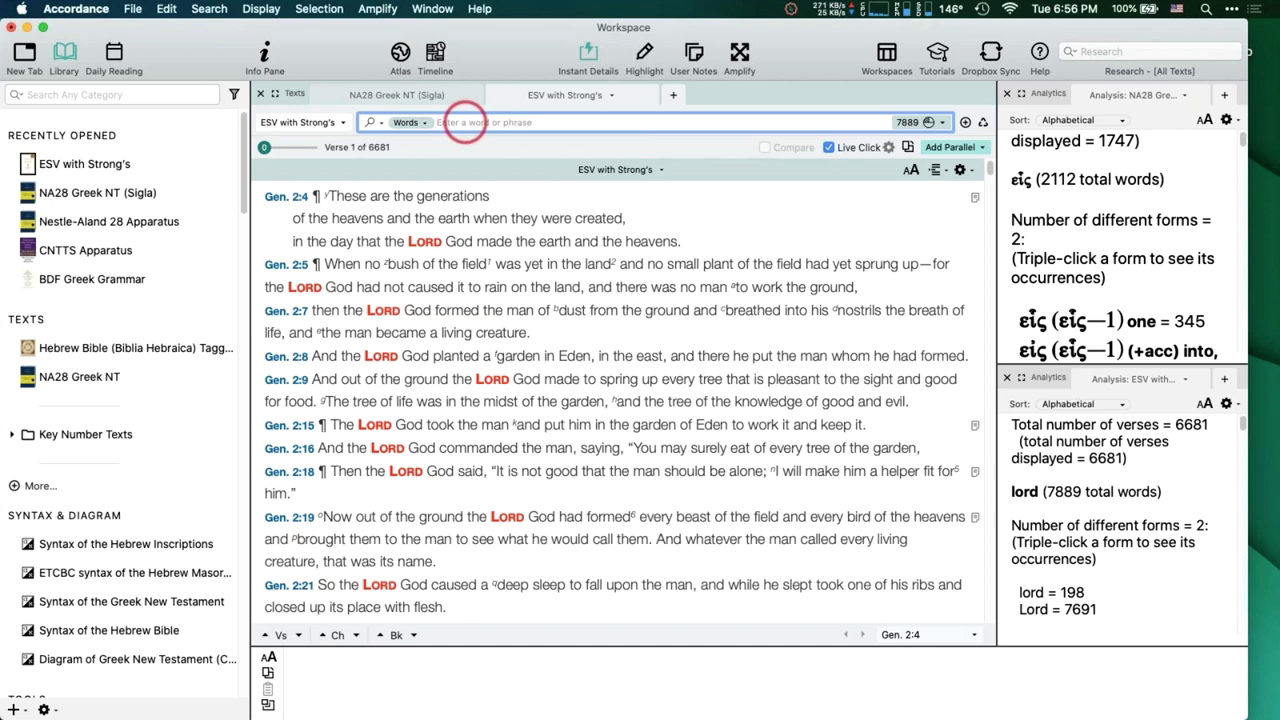
text(=Lord)
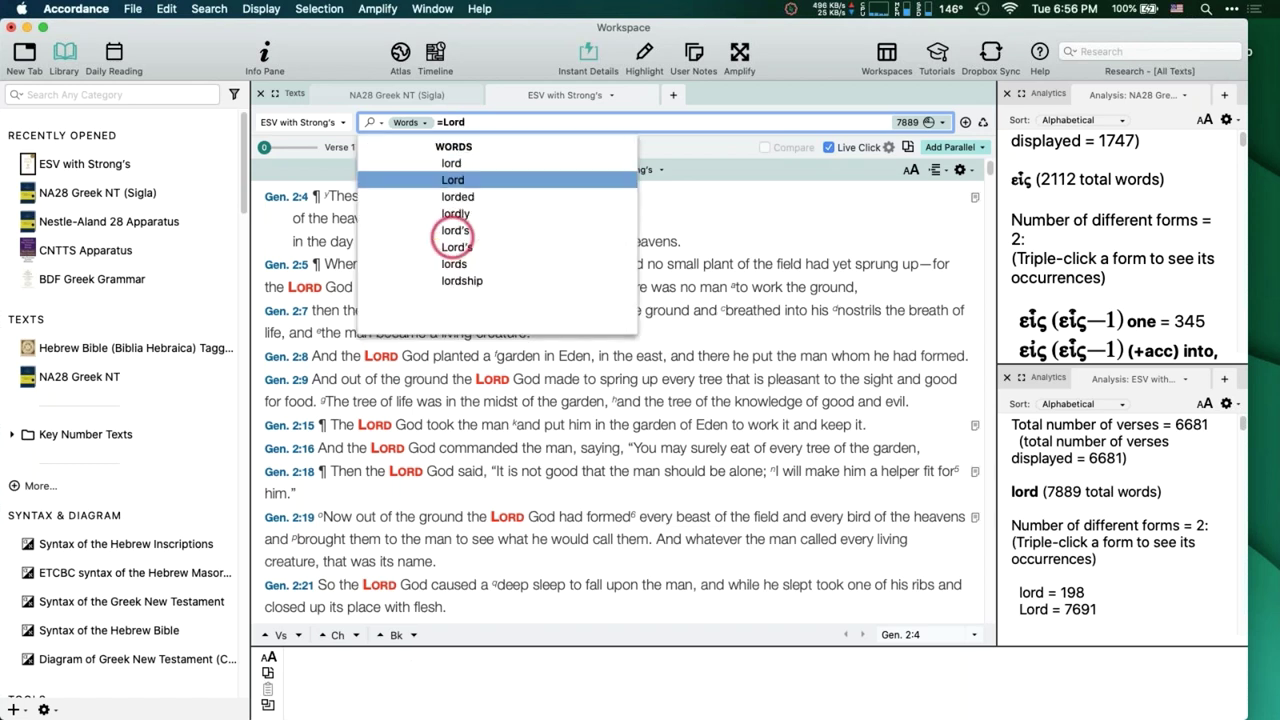
key(Return)
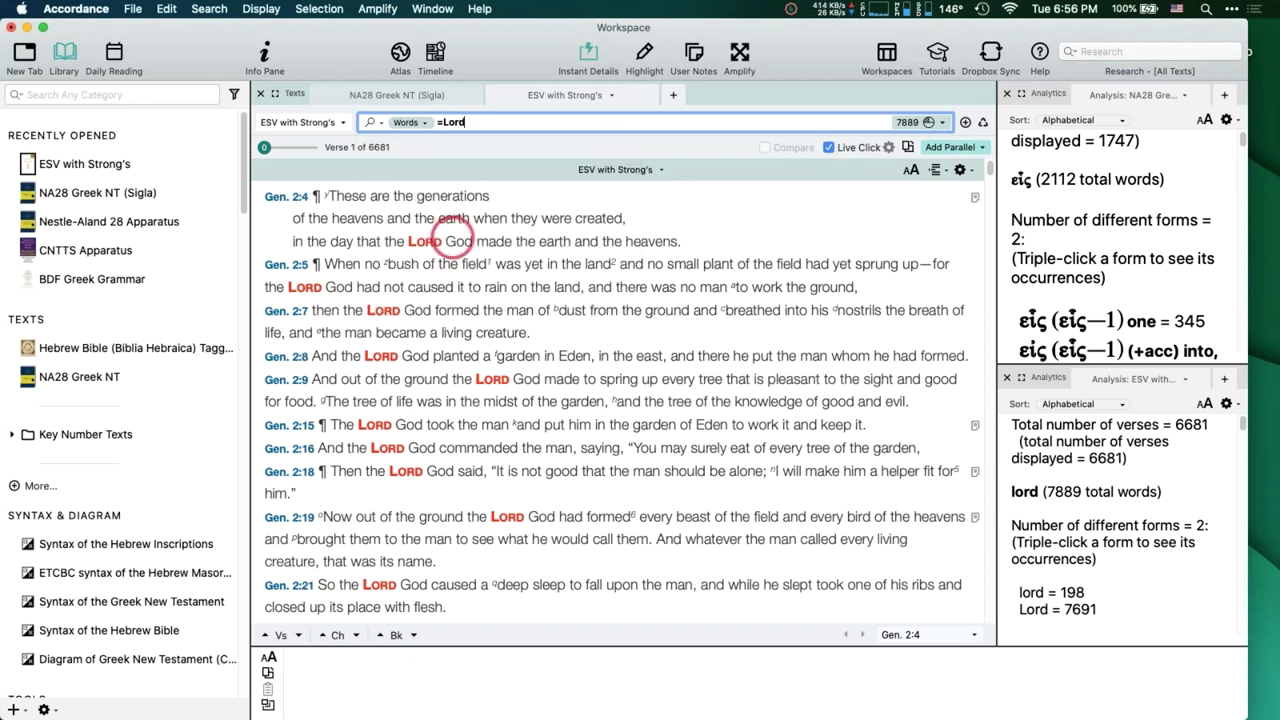
key(Return)
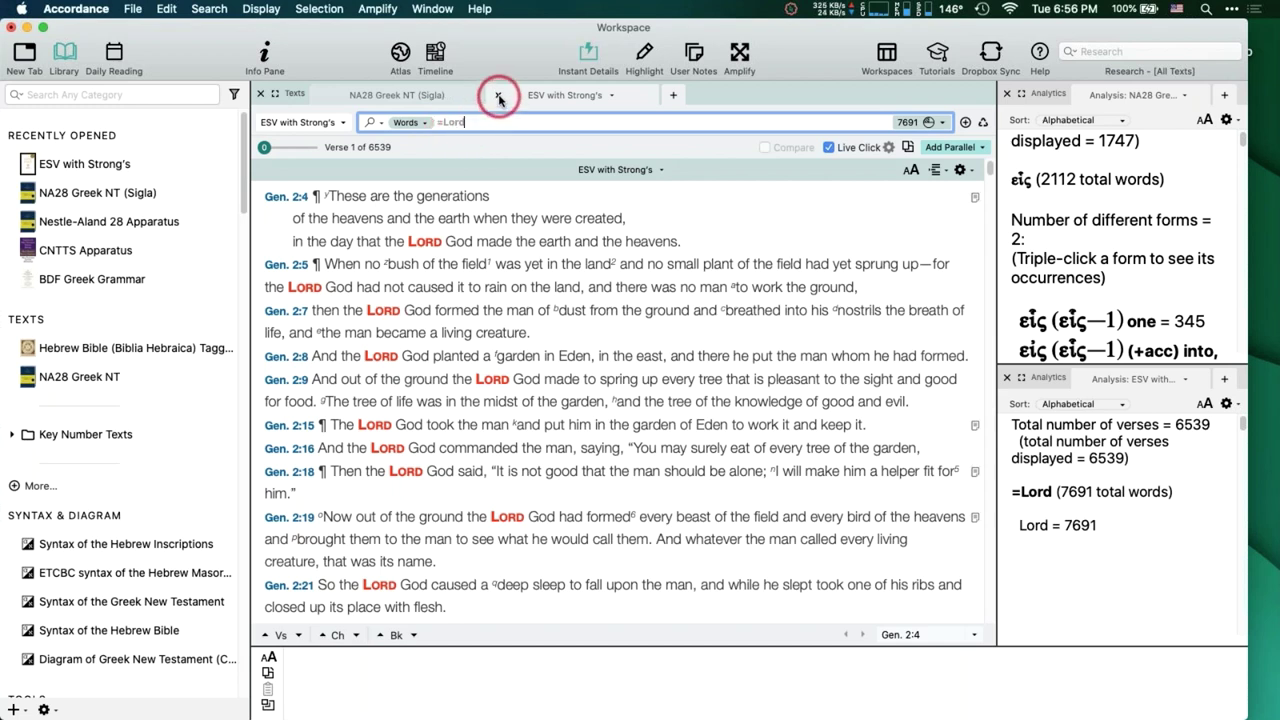
Close the ESV with Strong's tab and search the NA28 Greek NT for the exact form =εἷς.
click(498, 97)
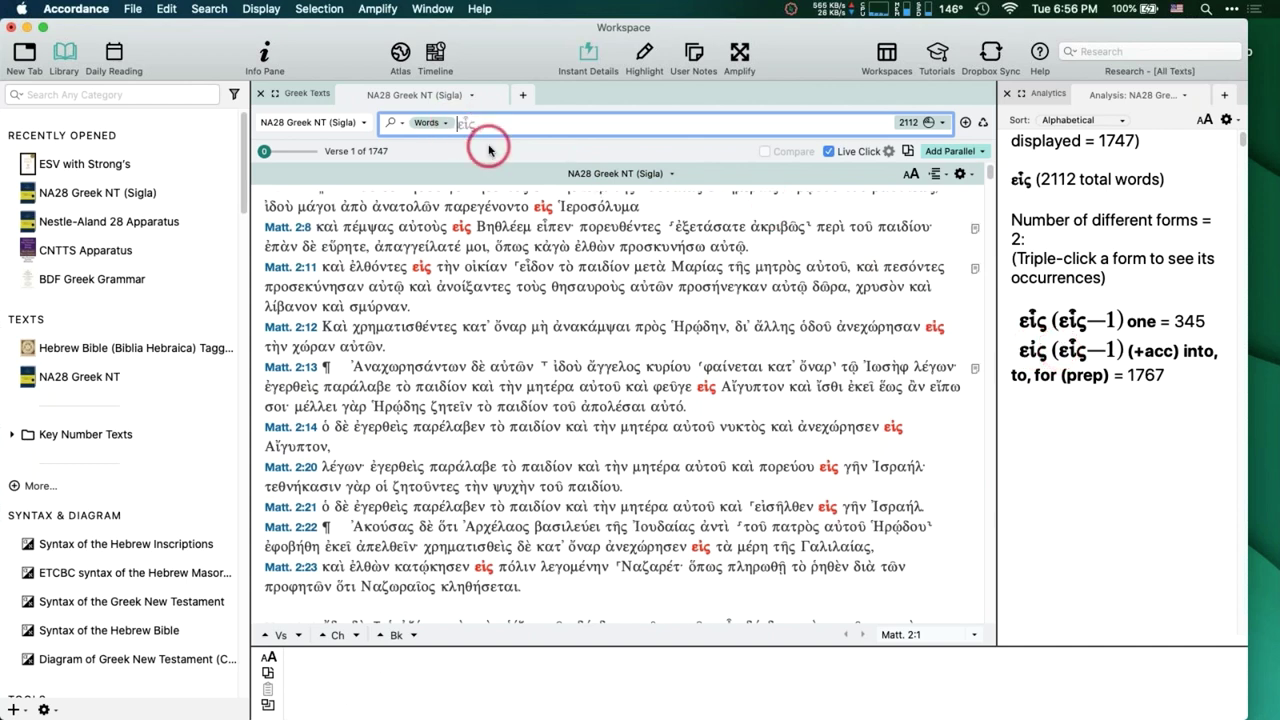
text(=εἷς)
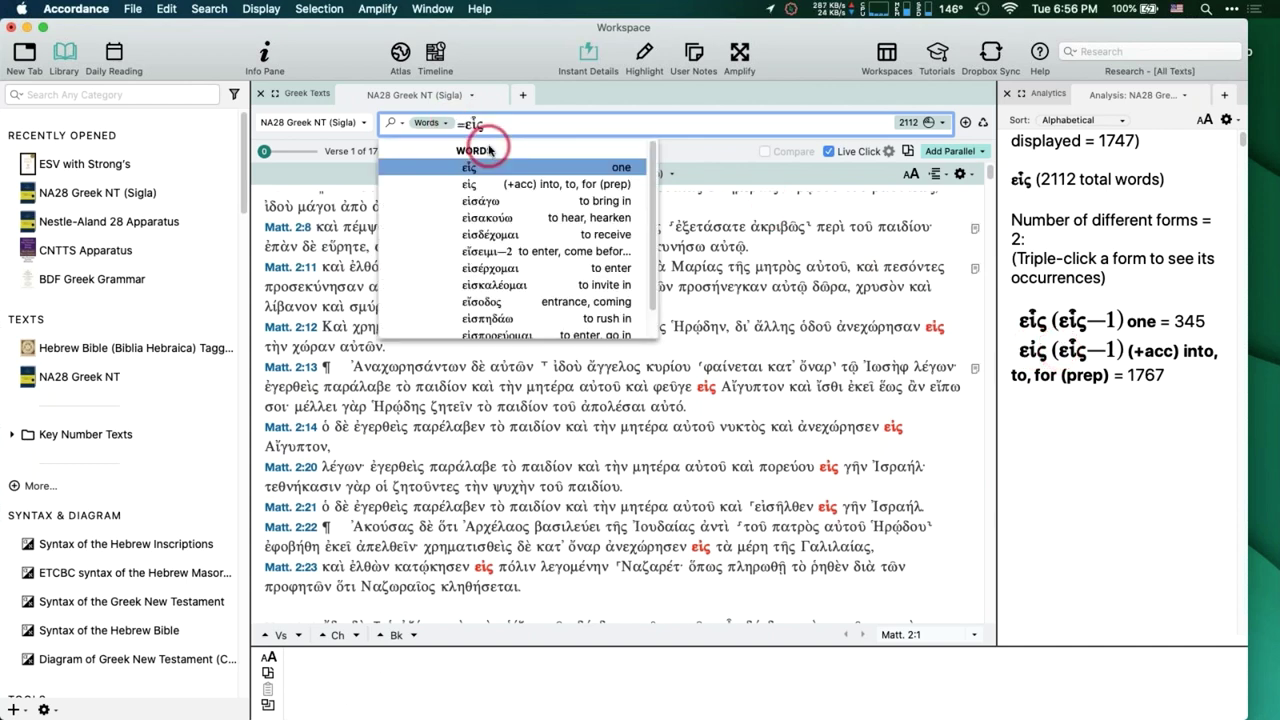
click(489, 148)
key(Return)
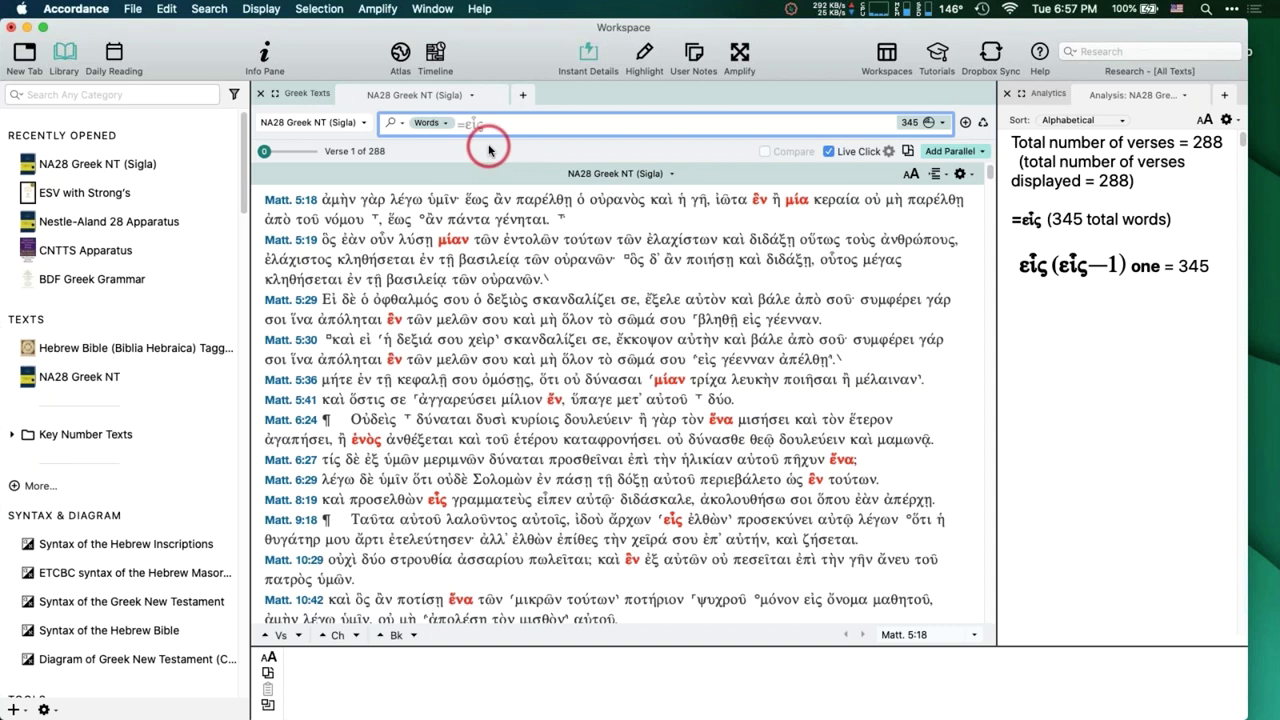
Clear the =εἷς word search to display the full Greek text, and close the Analytics zone.
drag(471, 125, 425, 123)
key(BackSpace)
key(Return)
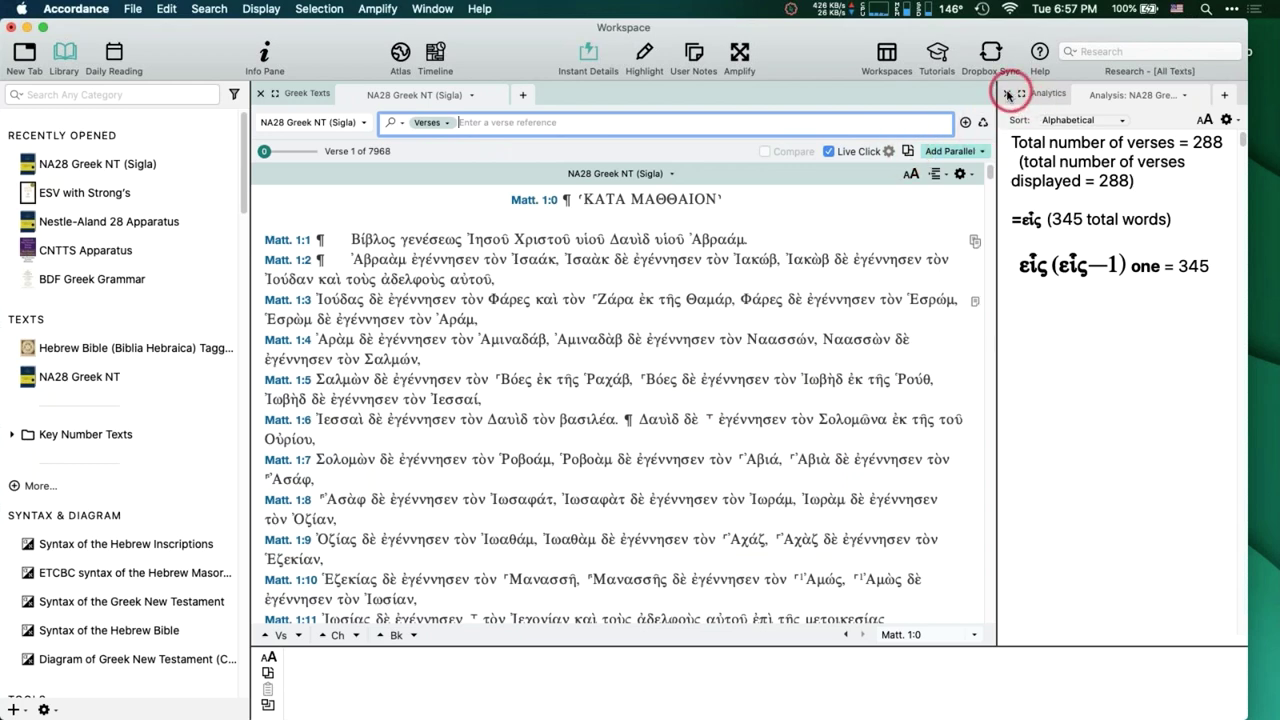
click(1007, 95)
Open the lexicon lookup for Ῥαχάβ in Matt. 1:5, close it again, and turn off Live Click.
double_click(645, 305)
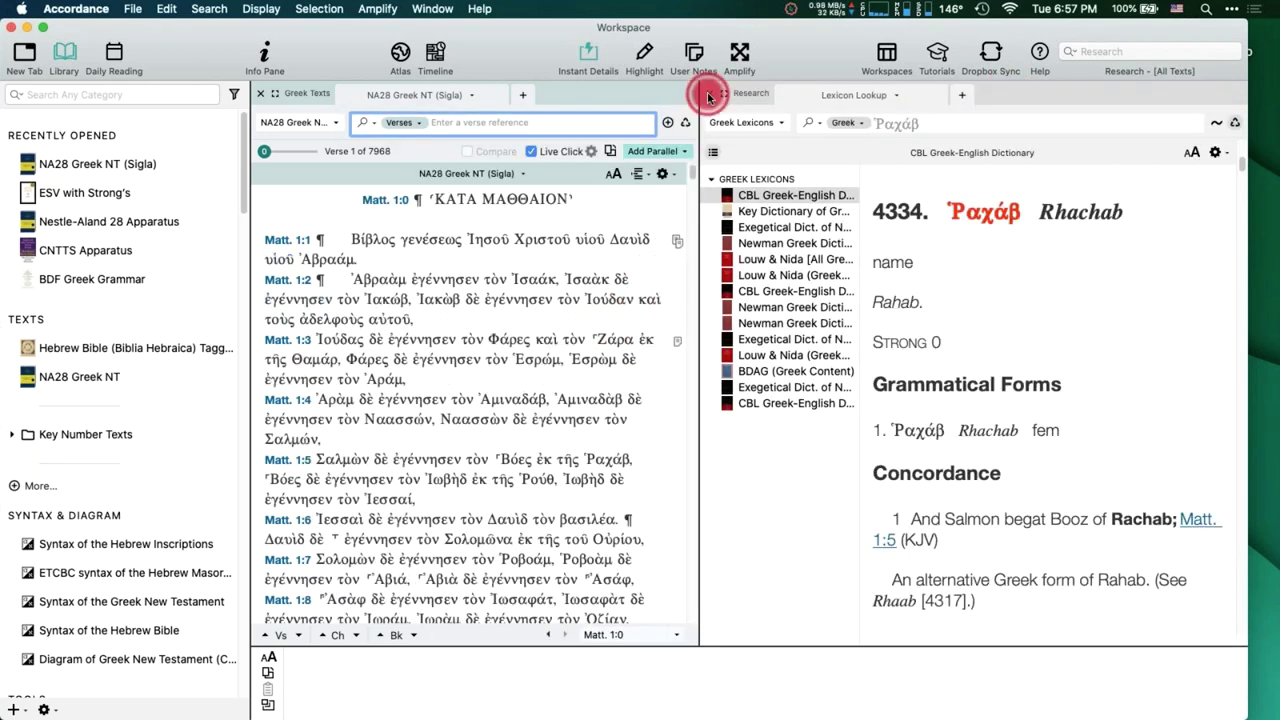
click(709, 94)
click(1082, 151)
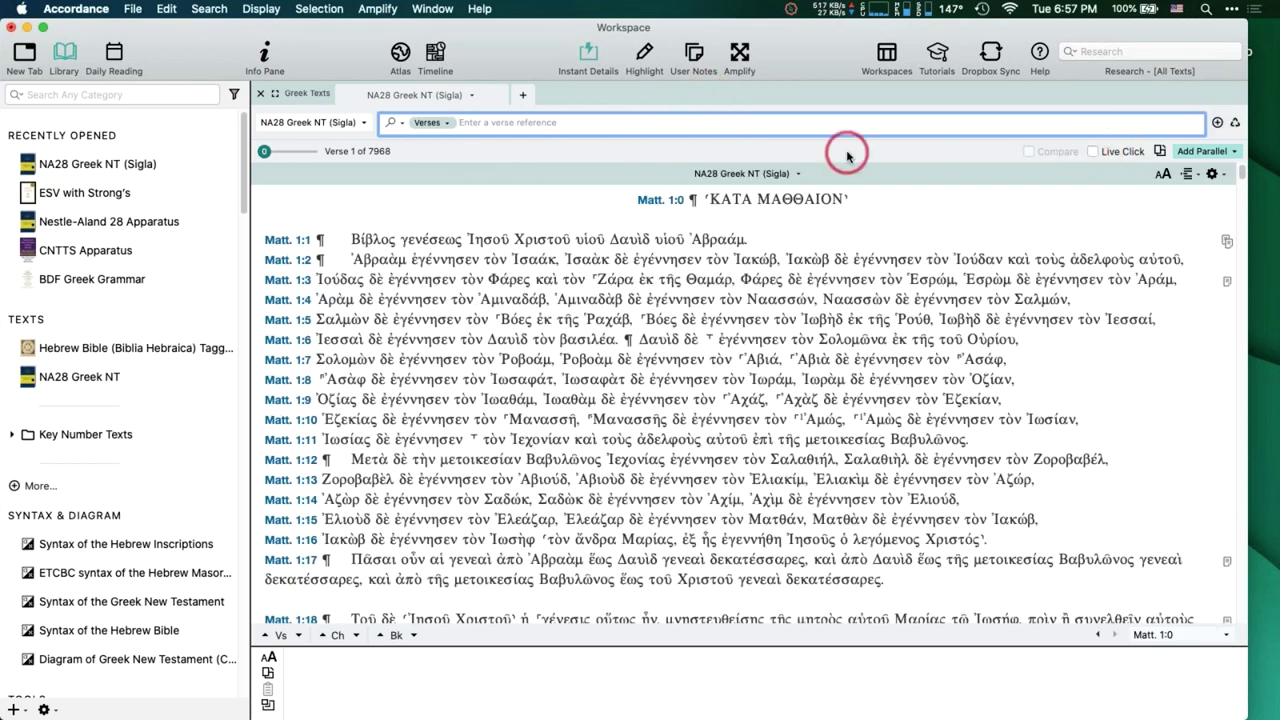
Switch the focus back and forth between the verse search entry and the go-to reference field.
key(Tab)
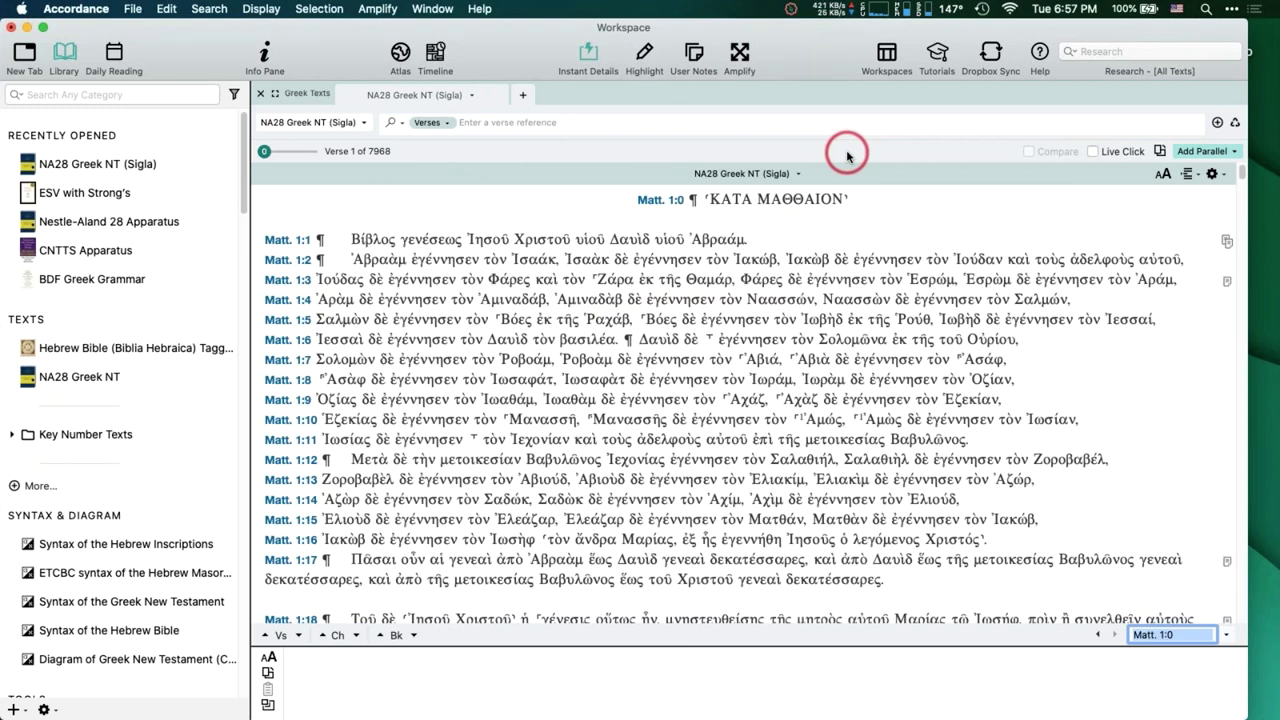
click(492, 126)
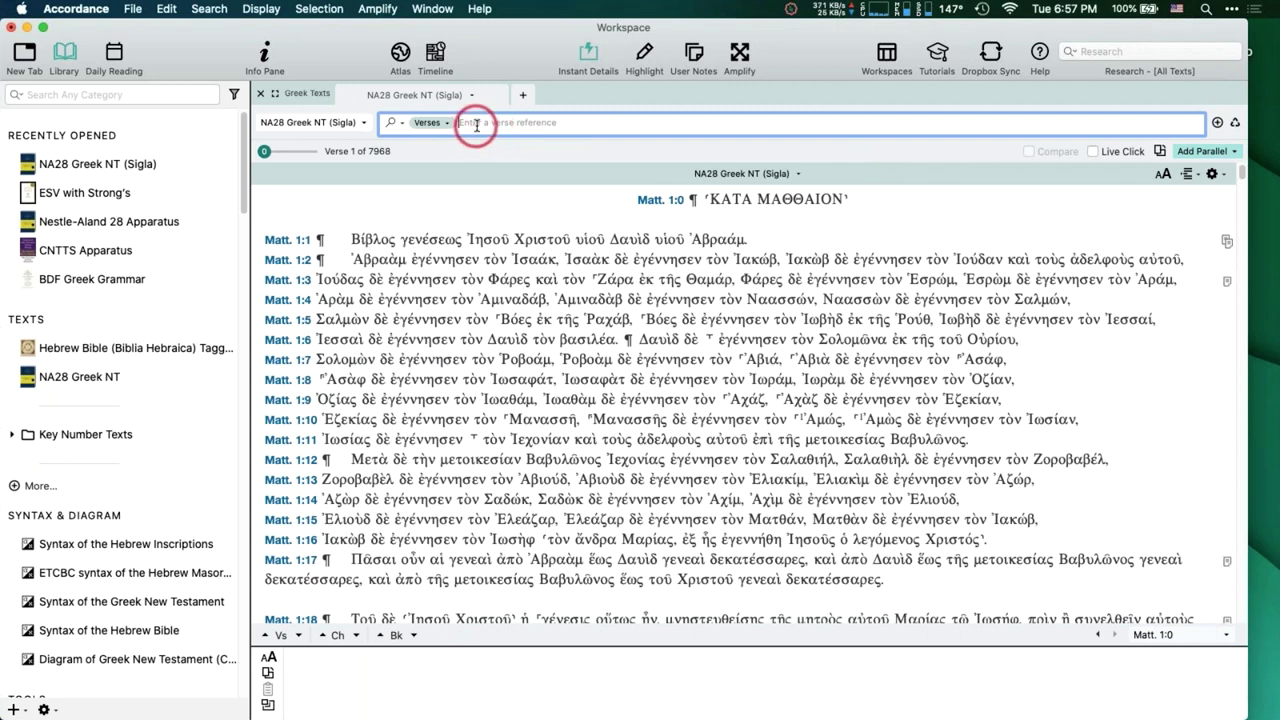
key(Tab)
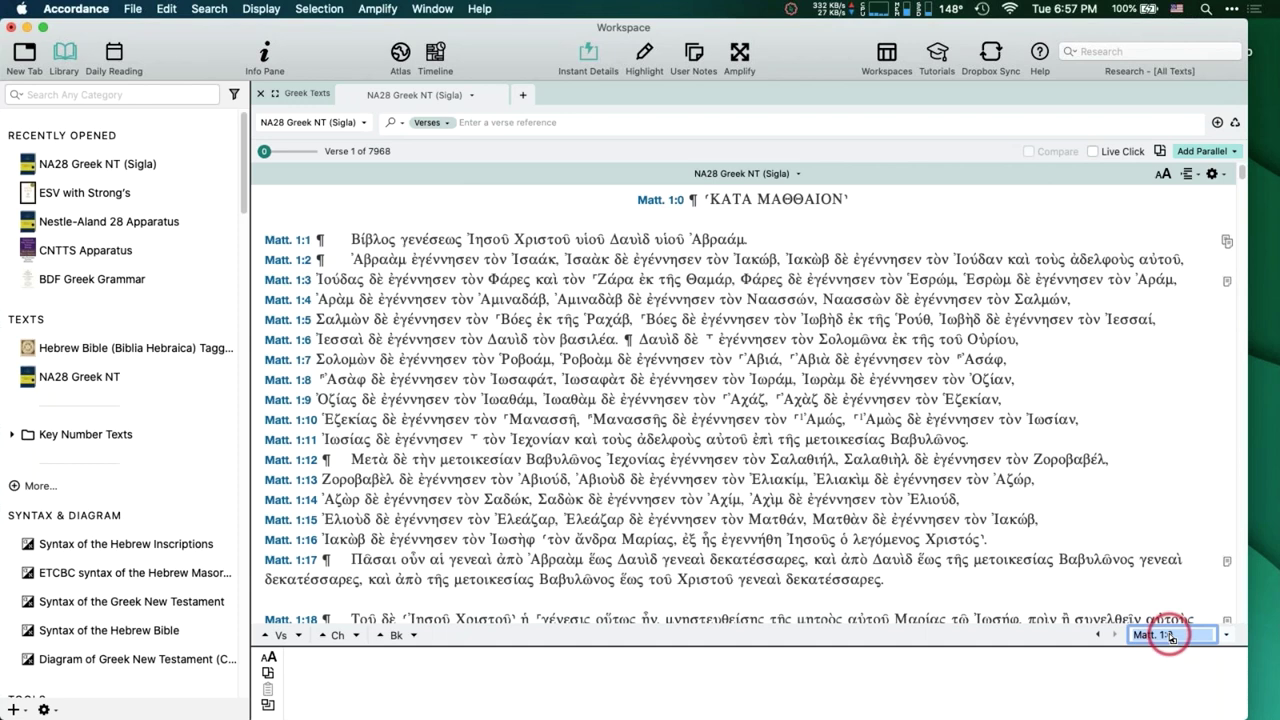
click(498, 127)
key(Tab)
key(Tab)
key(Tab)
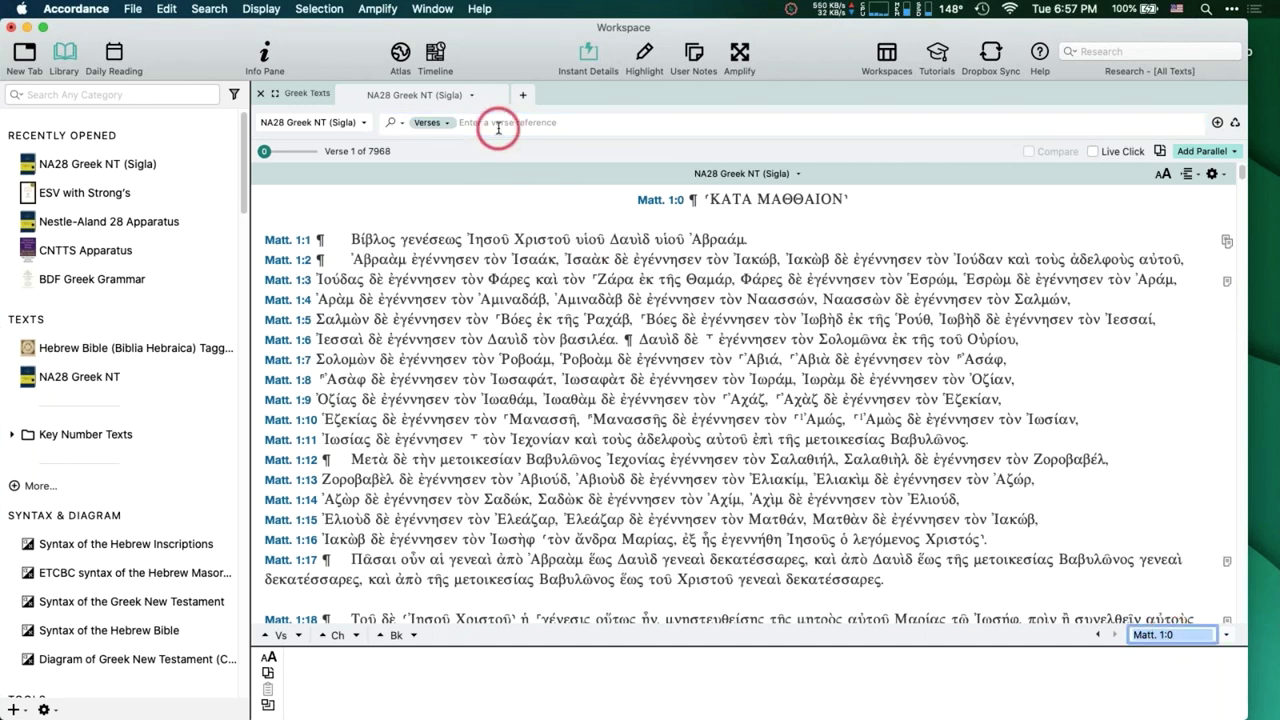
key(Tab)
key(Tab)
key(Tab)
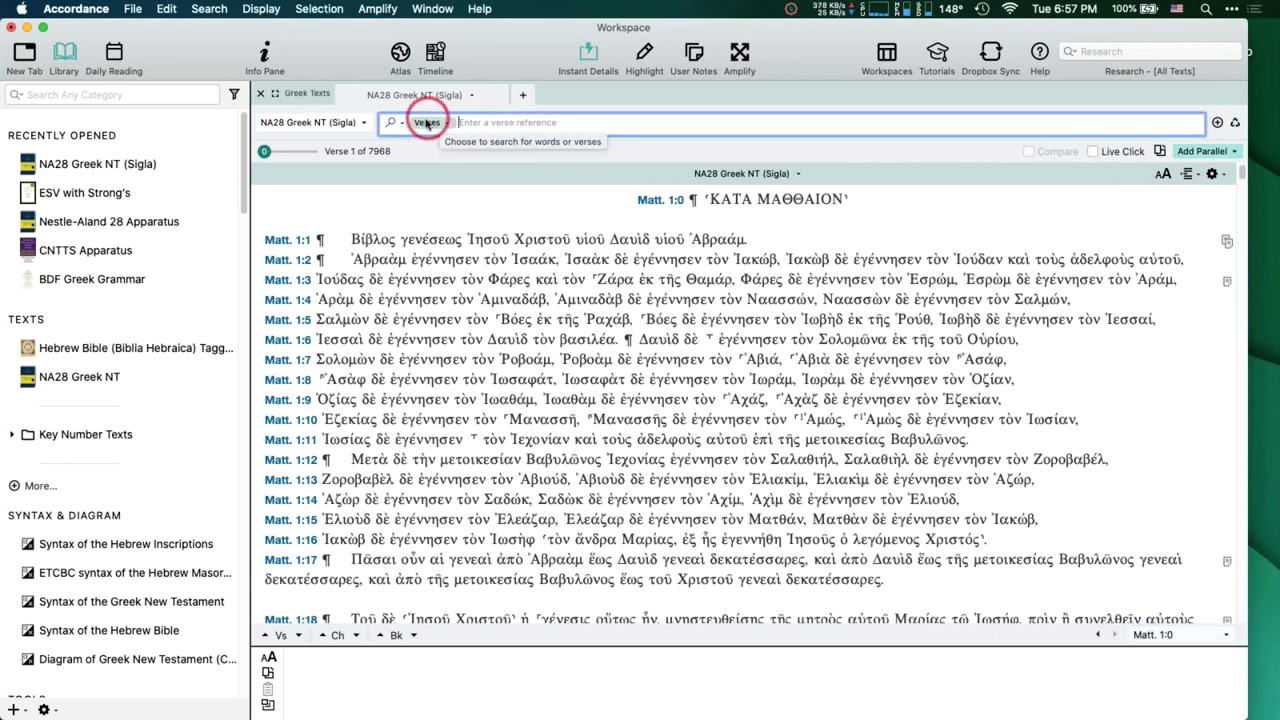
Review the Words and Verses search types, and set the Greek text search to Words.
click(428, 124)
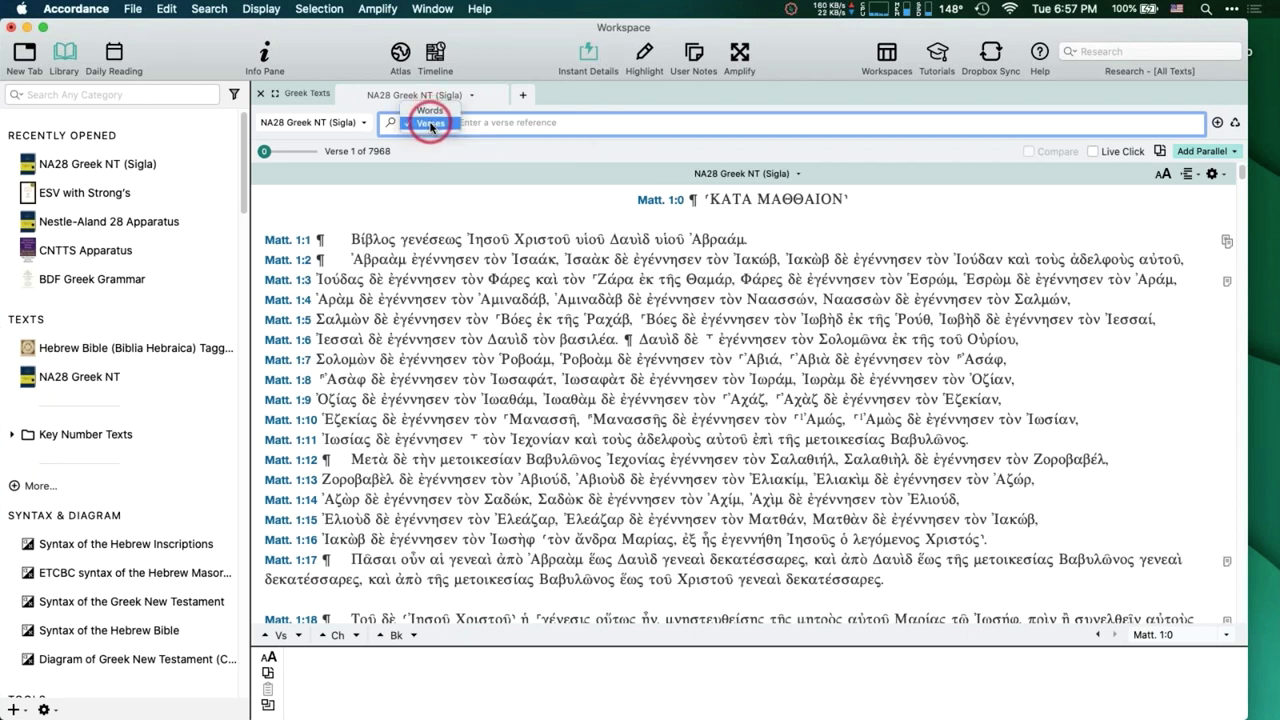
click(431, 124)
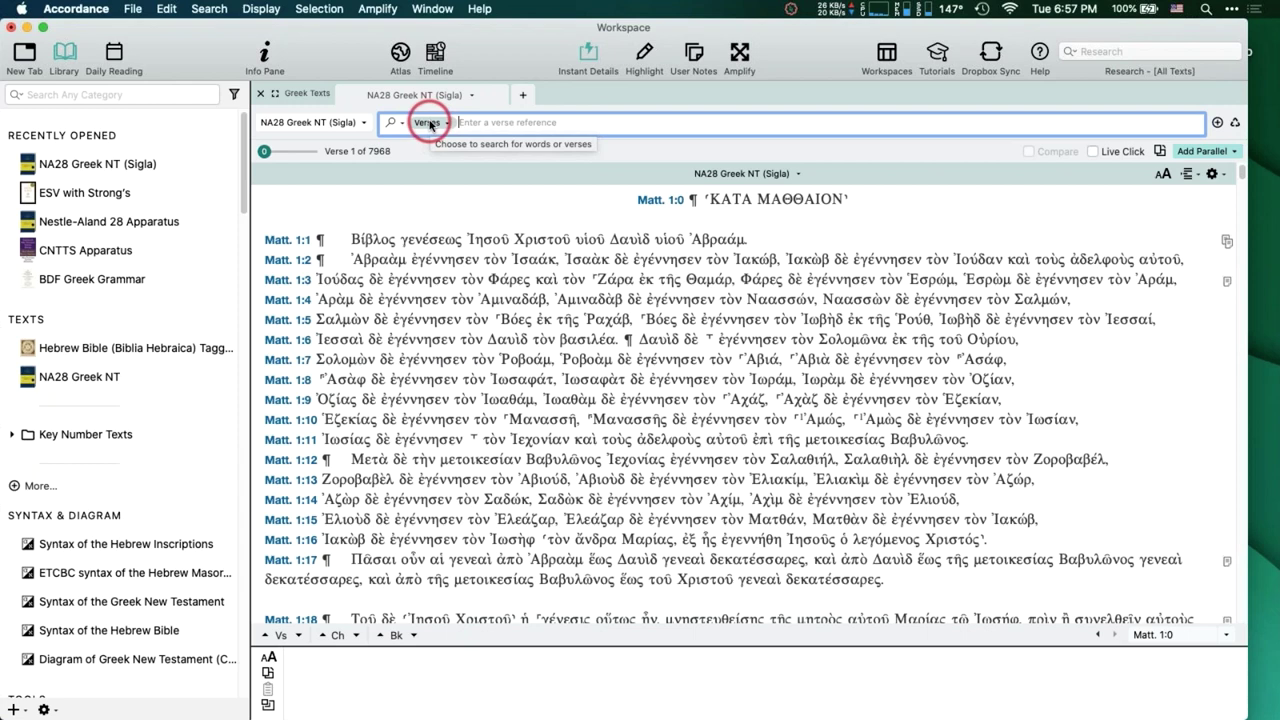
click(428, 123)
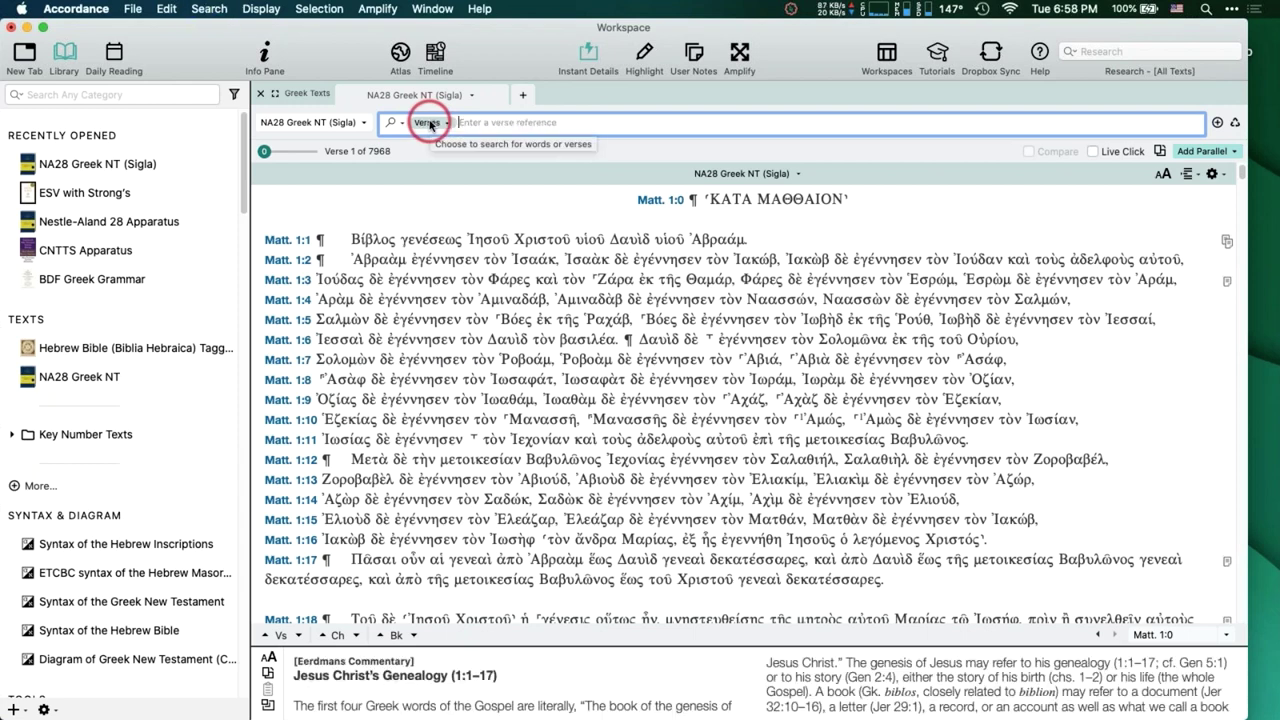
click(428, 123)
click(428, 123)
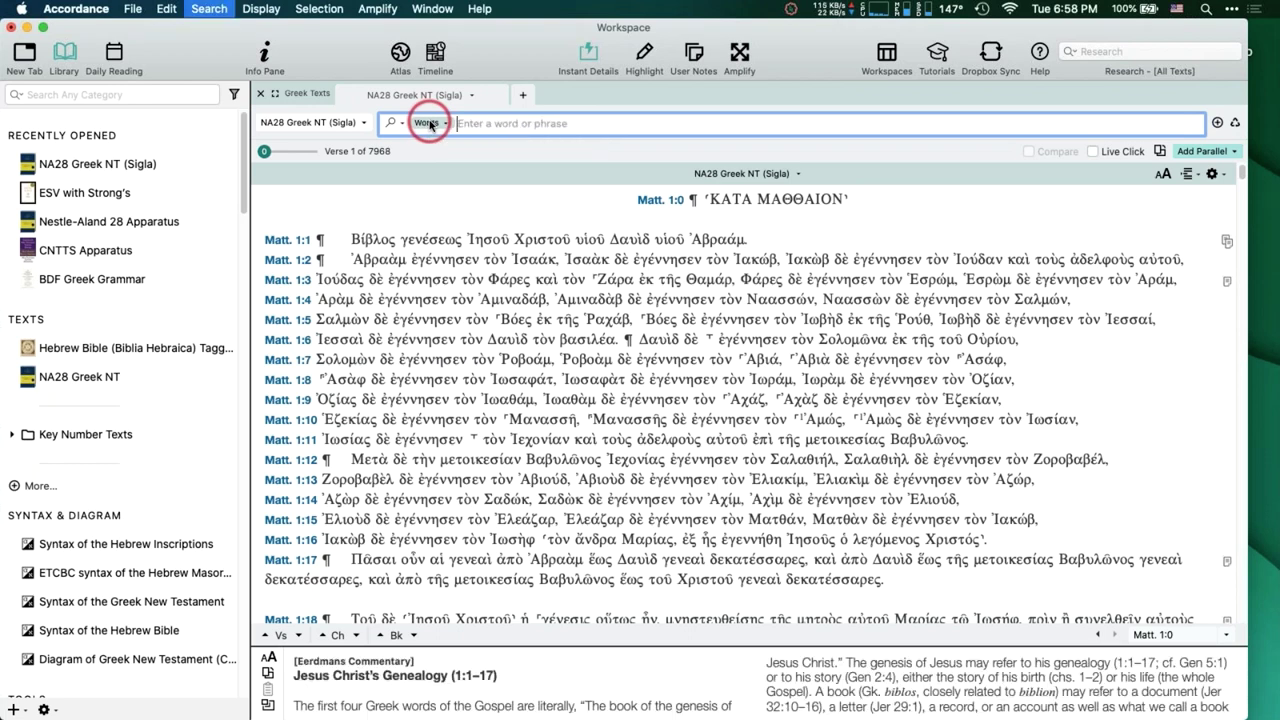
Go to the beginning of John in the Greek text.
key(super+l)
text(john)
key(Return)
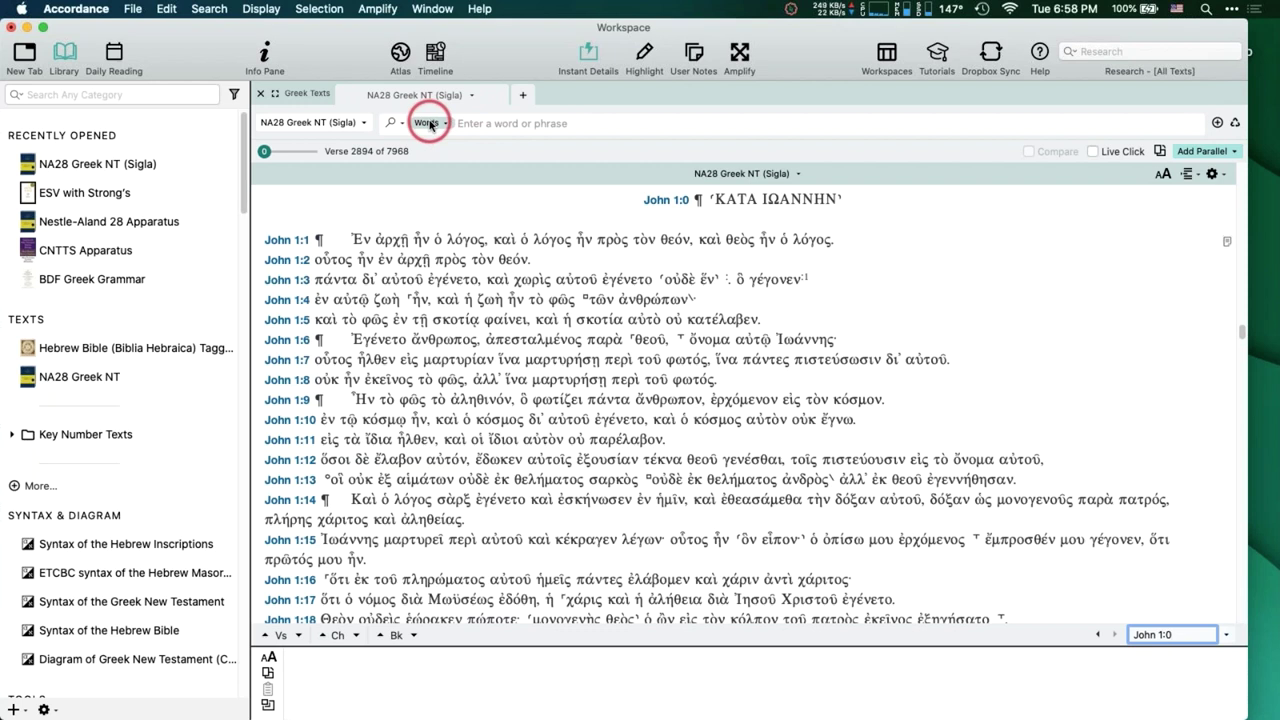
Enter εισ and θ in turn as search words to view the suggested Greek words, clearing each entry.
mouse_move(426, 191)
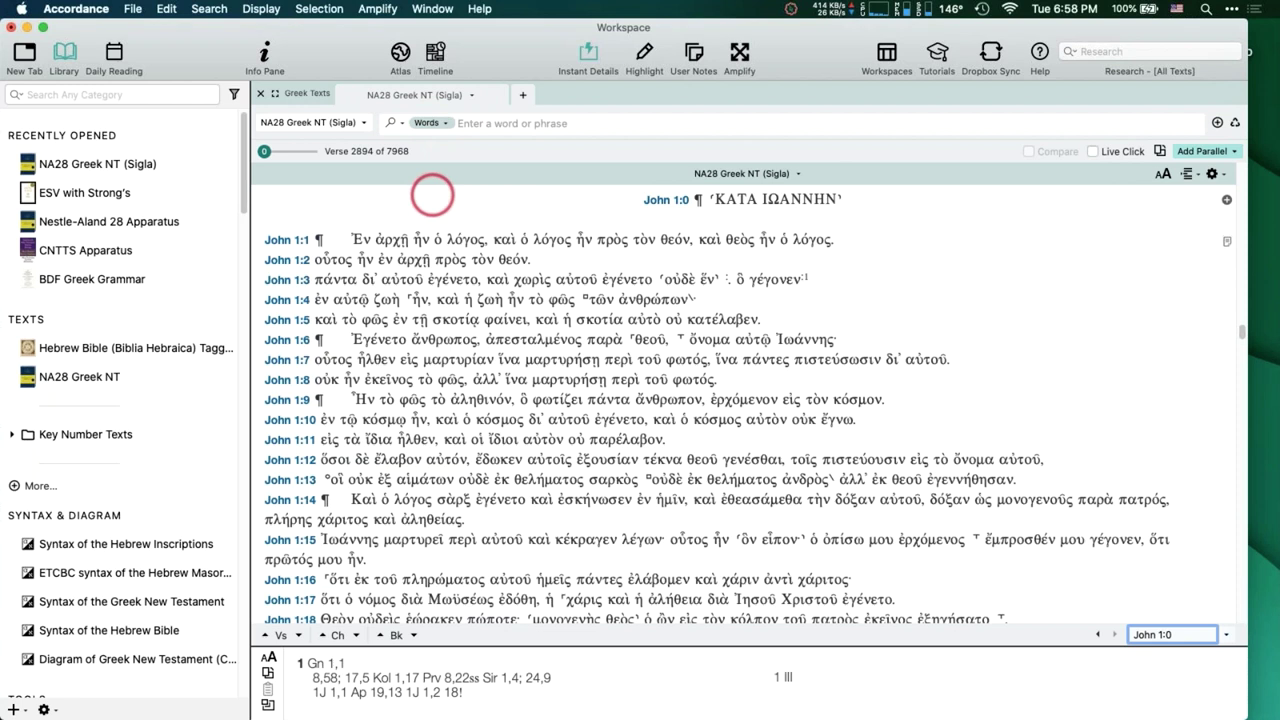
click(479, 124)
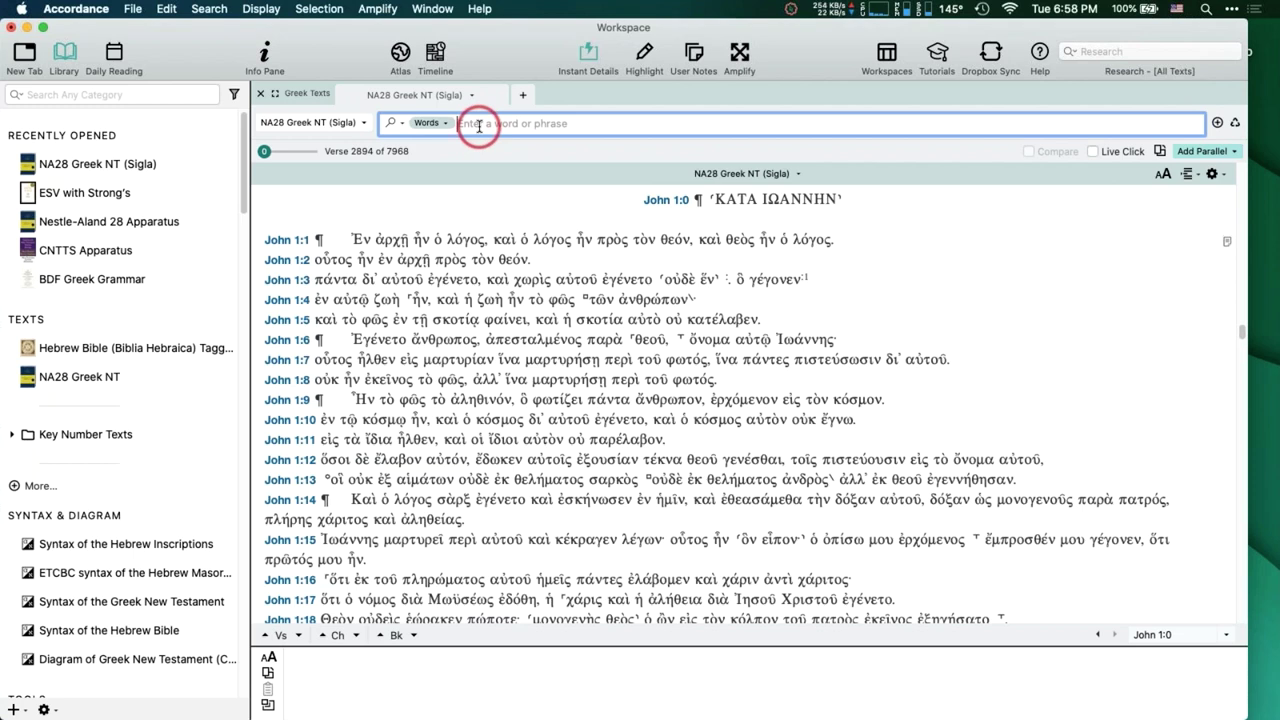
text(εσ)
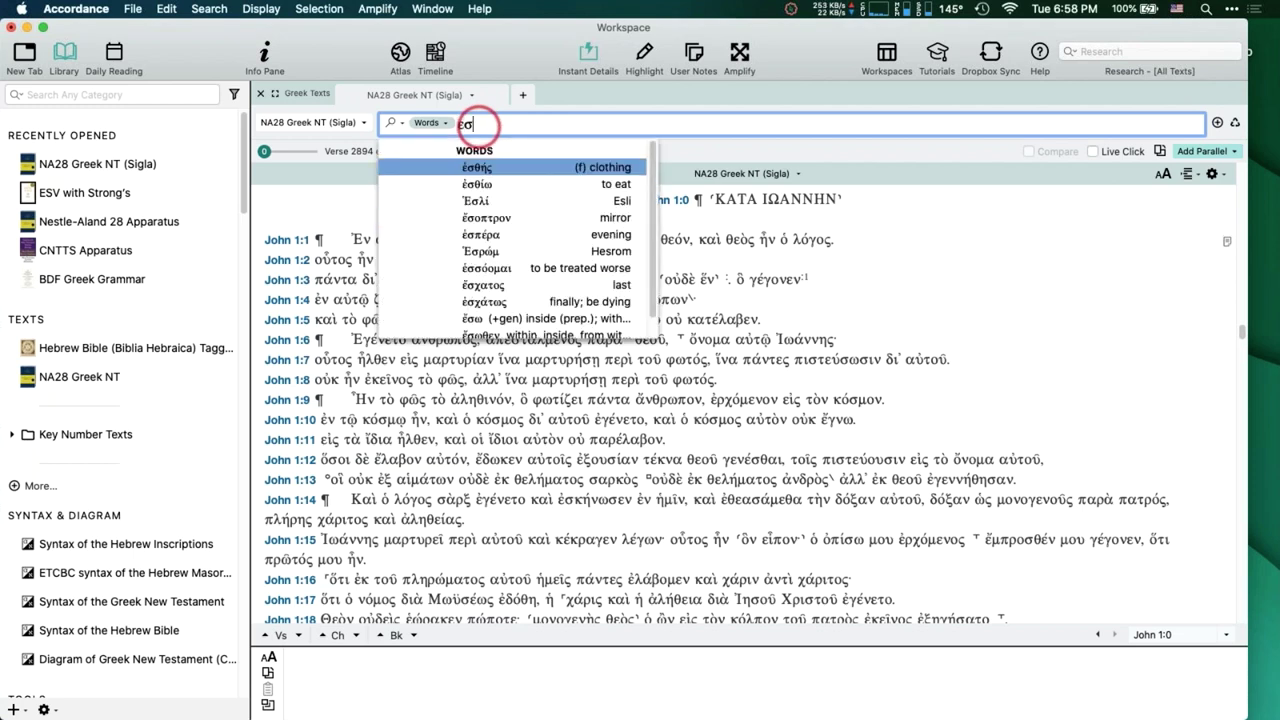
key(BackSpace)
text(ισ)
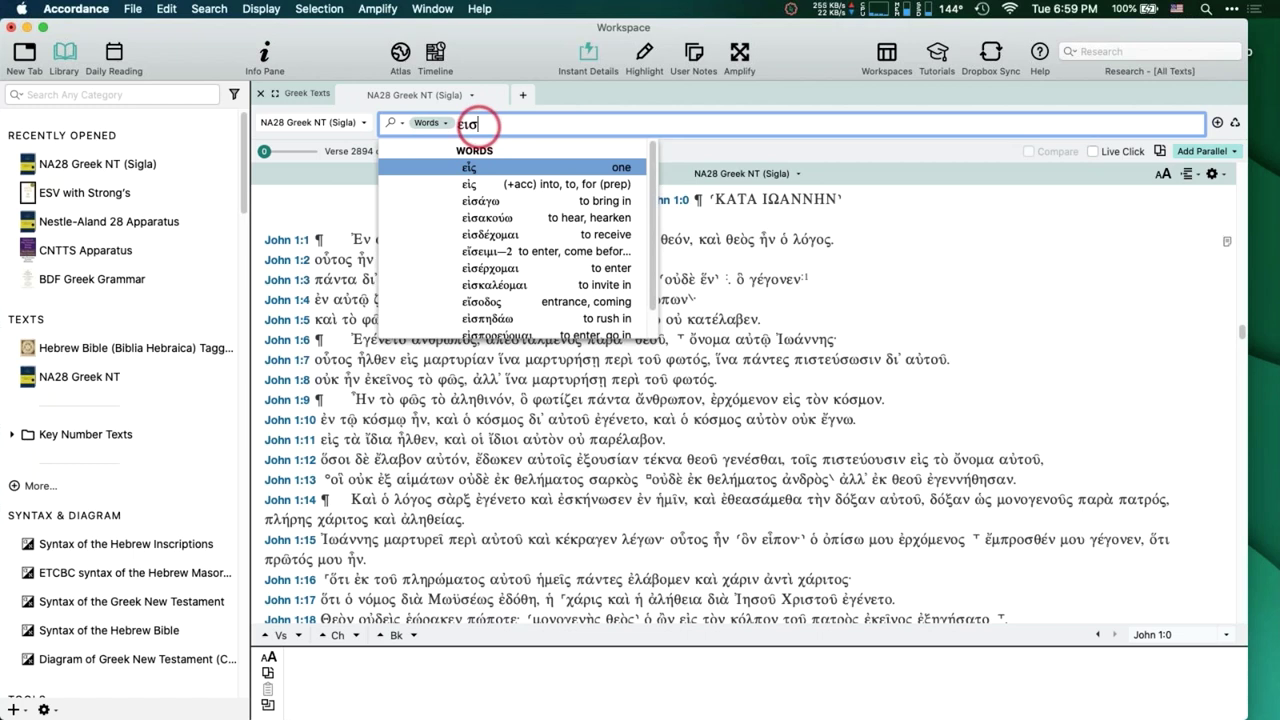
key(Escape)
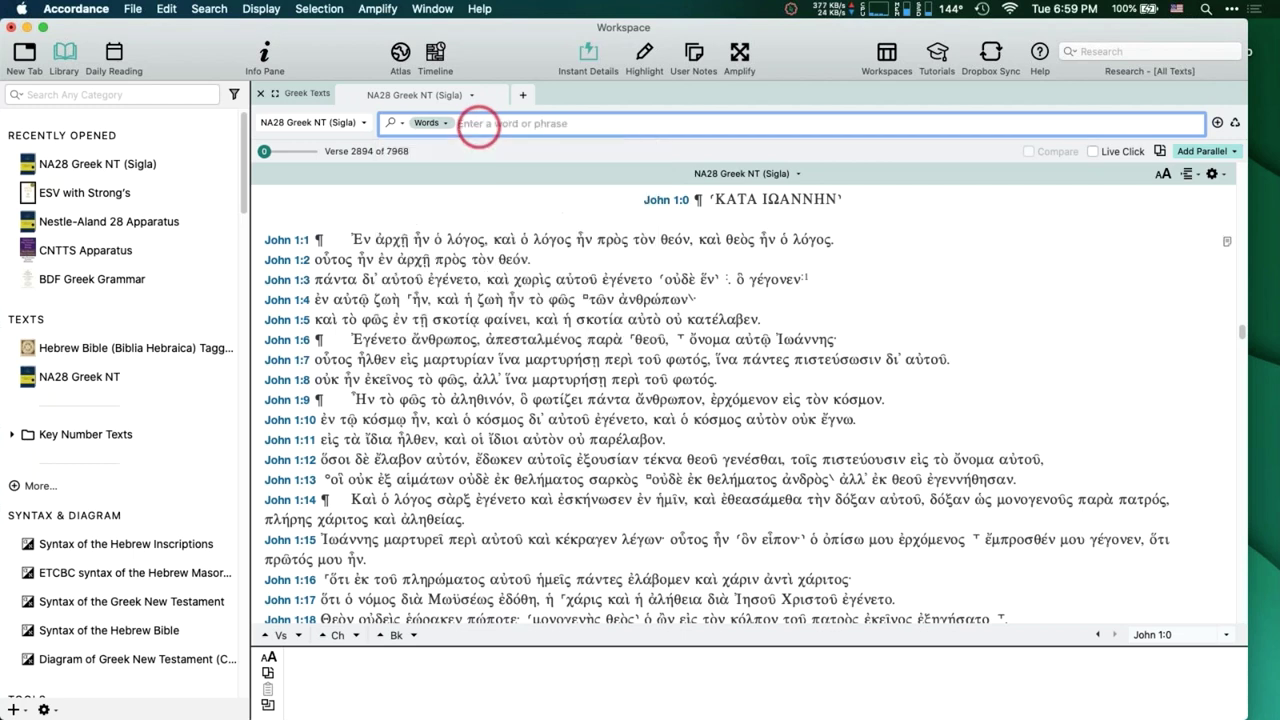
text(θ)
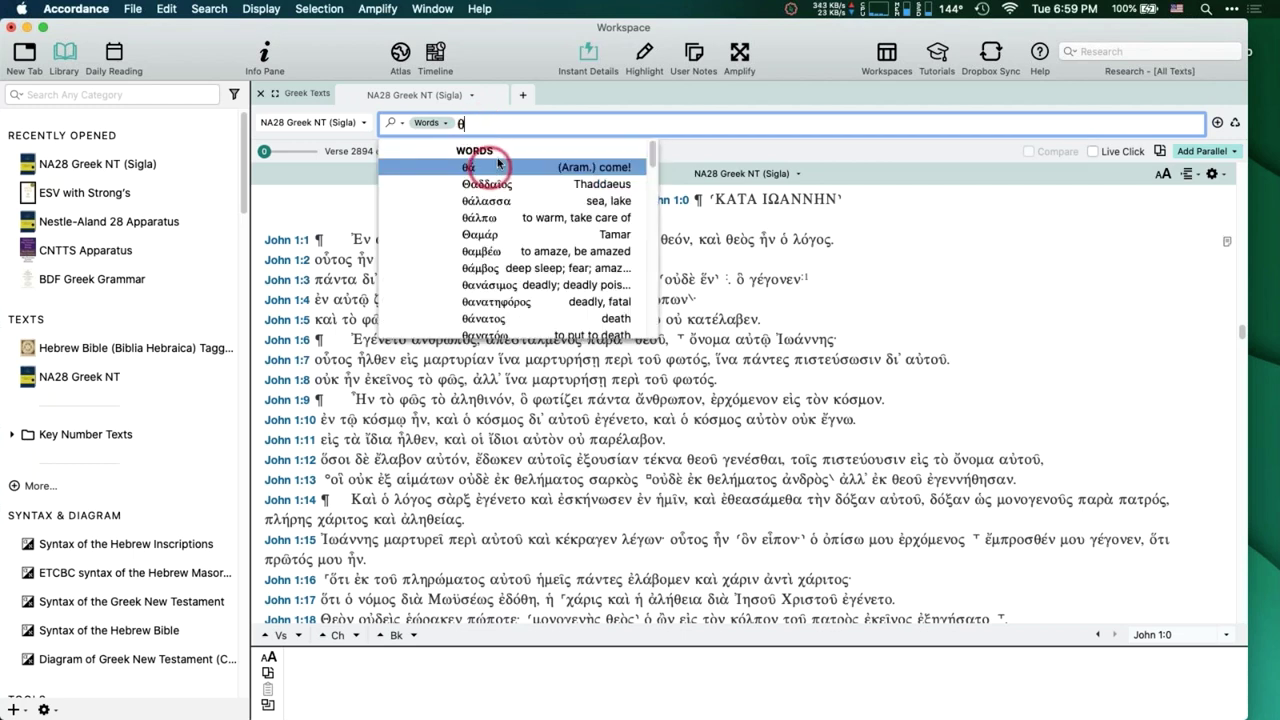
key(BackSpace)
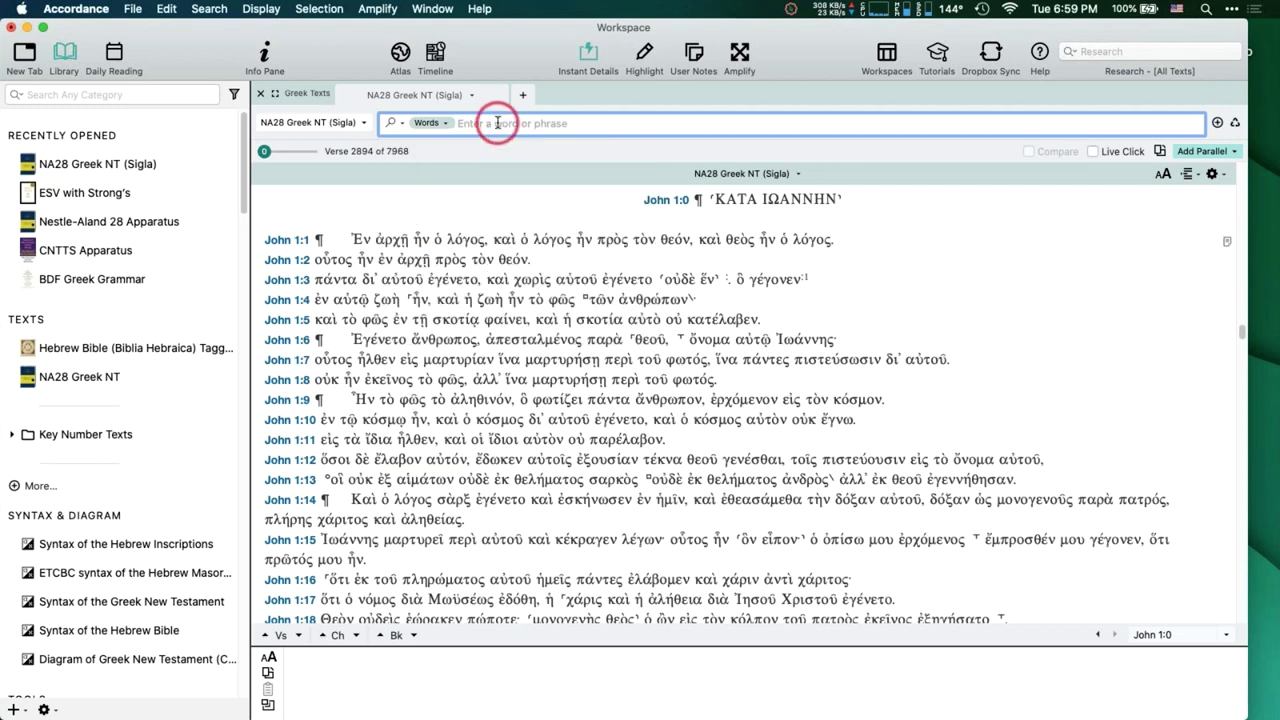
Show the Greek keyboard characters palette as a separate floating window, move it beside the search entry, and close it.
click(428, 8)
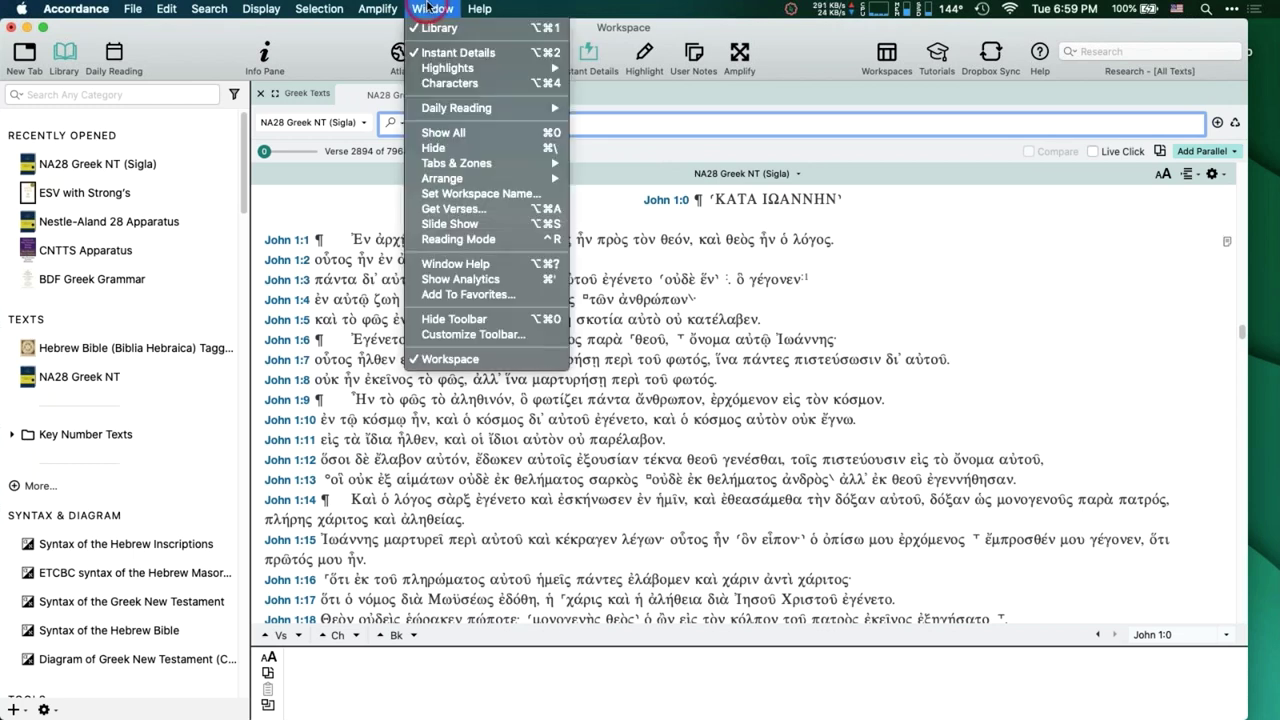
click(439, 84)
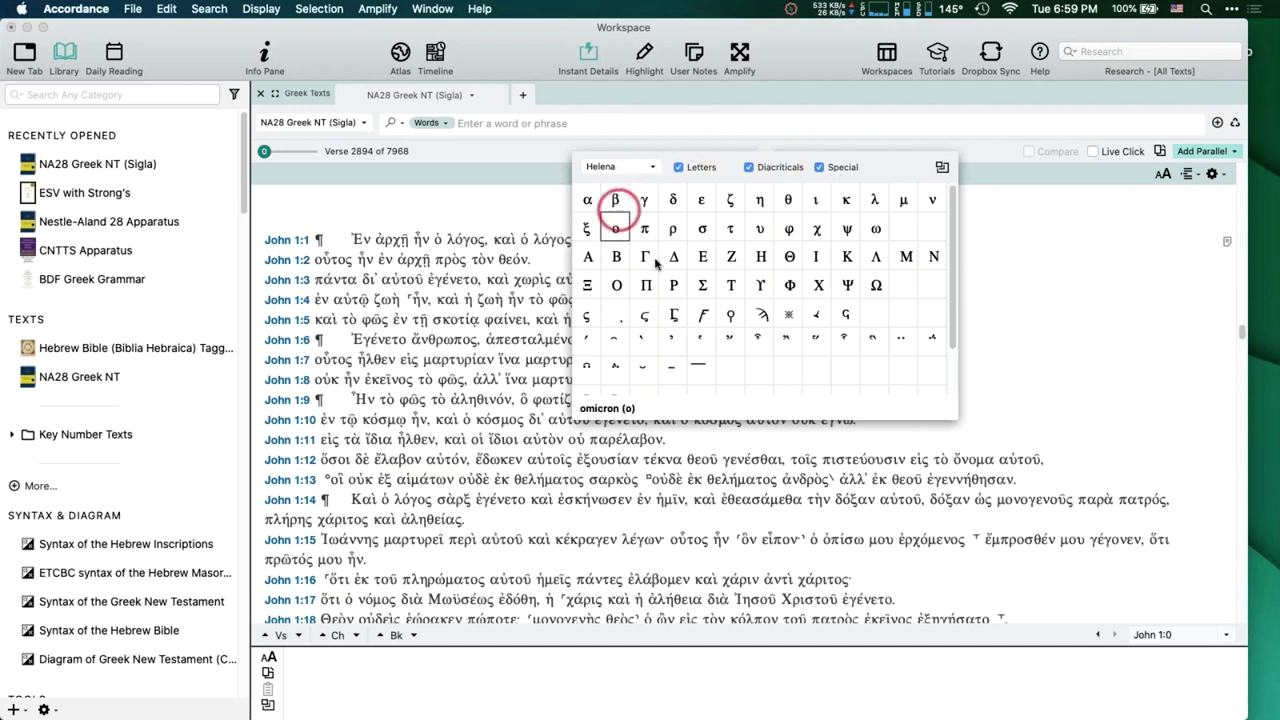
click(941, 169)
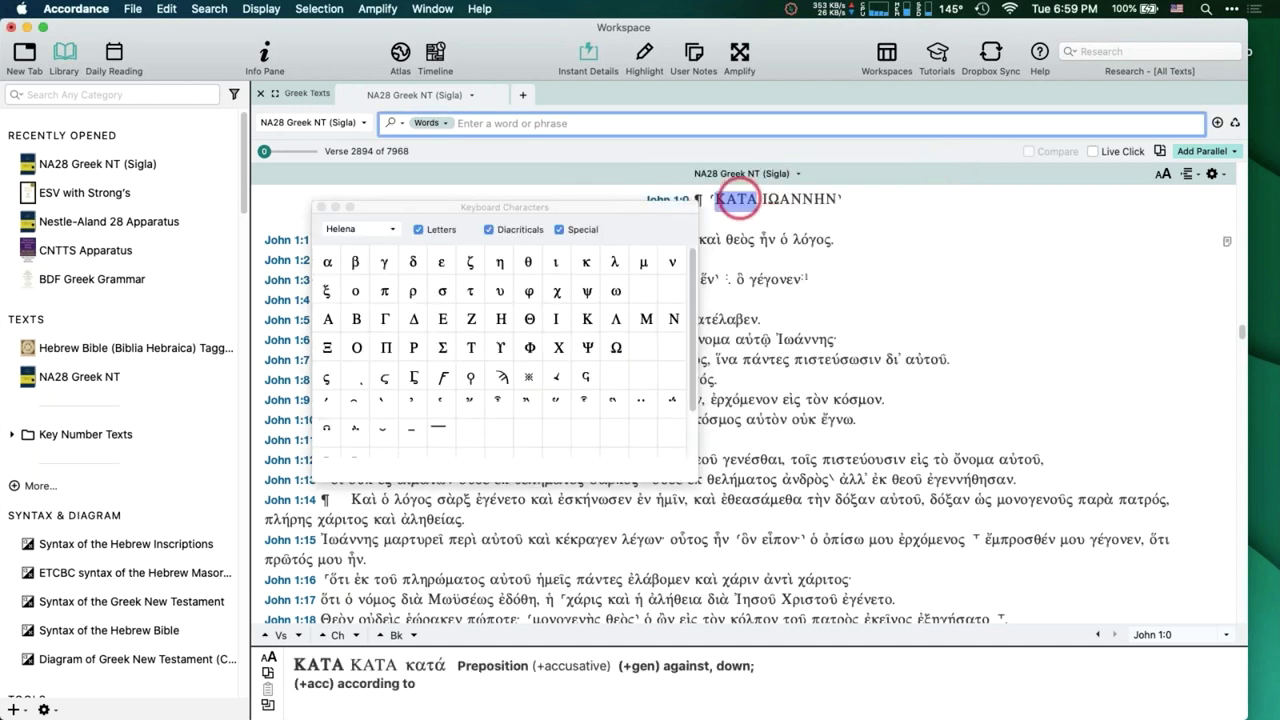
drag(563, 211, 881, 93)
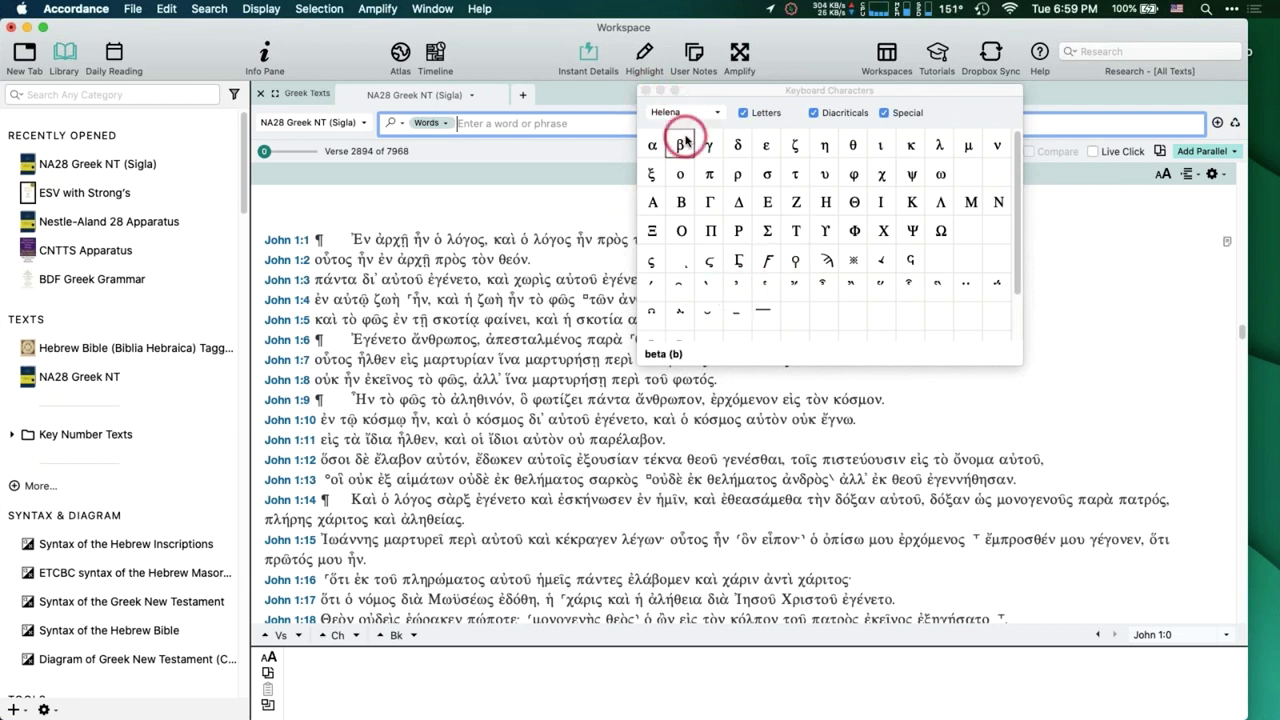
click(646, 93)
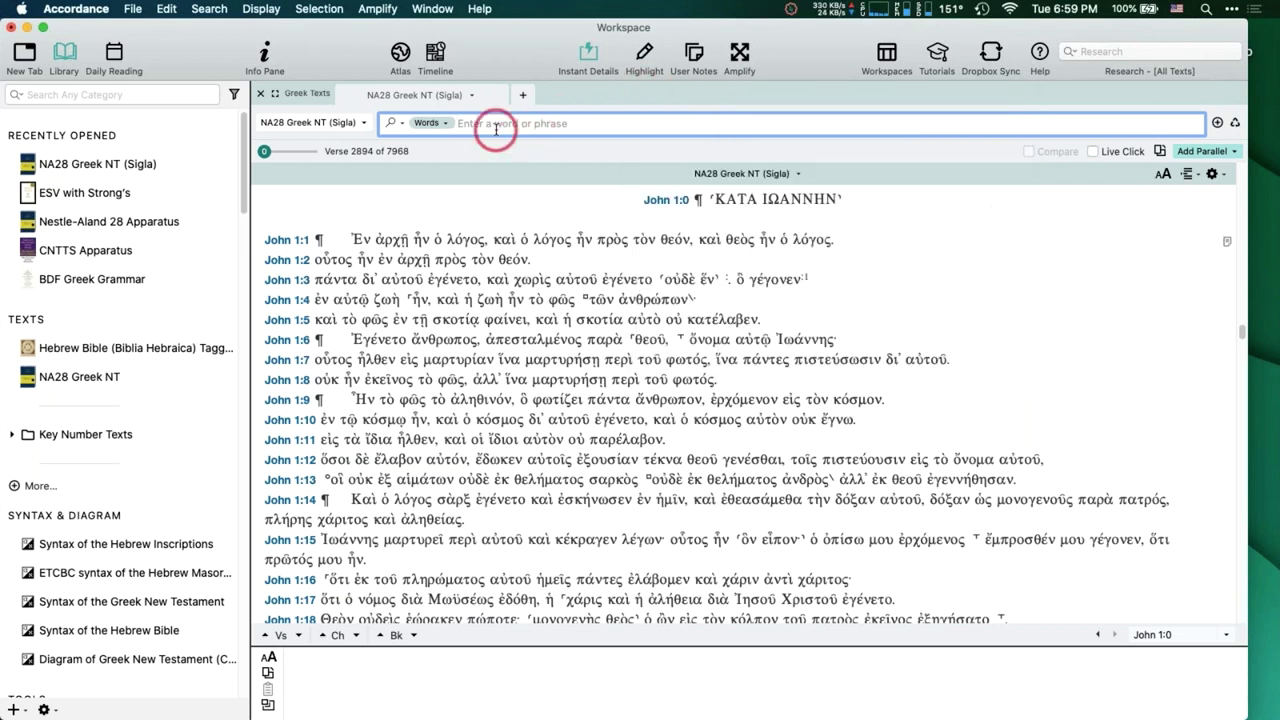
Open Accordance Help enlarged to the full workspace and search it for "greek keyboard".
click(481, 8)
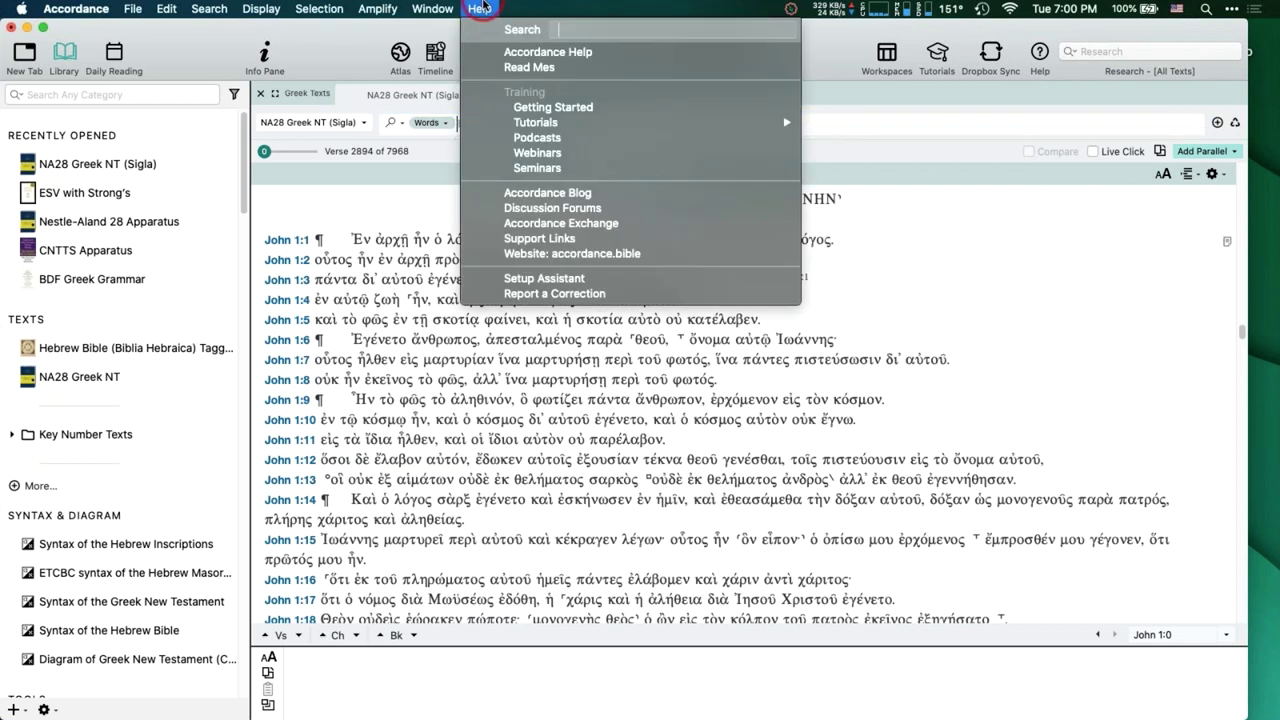
click(503, 51)
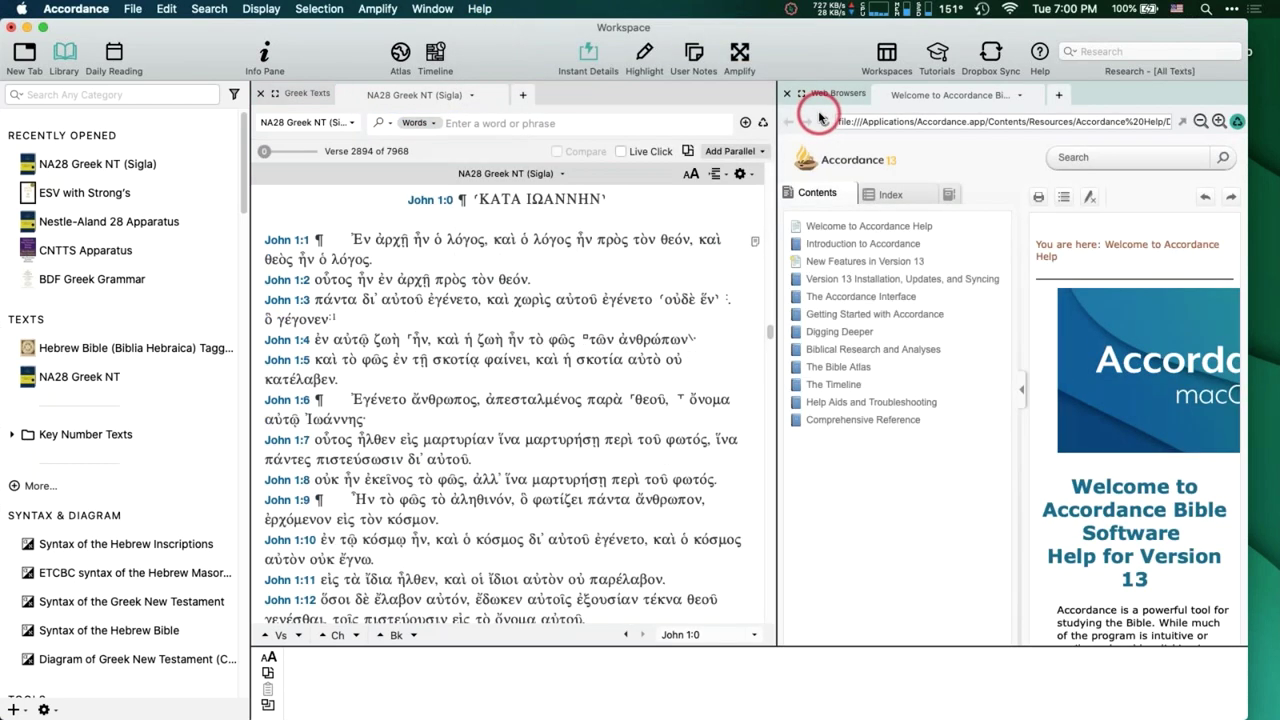
click(803, 95)
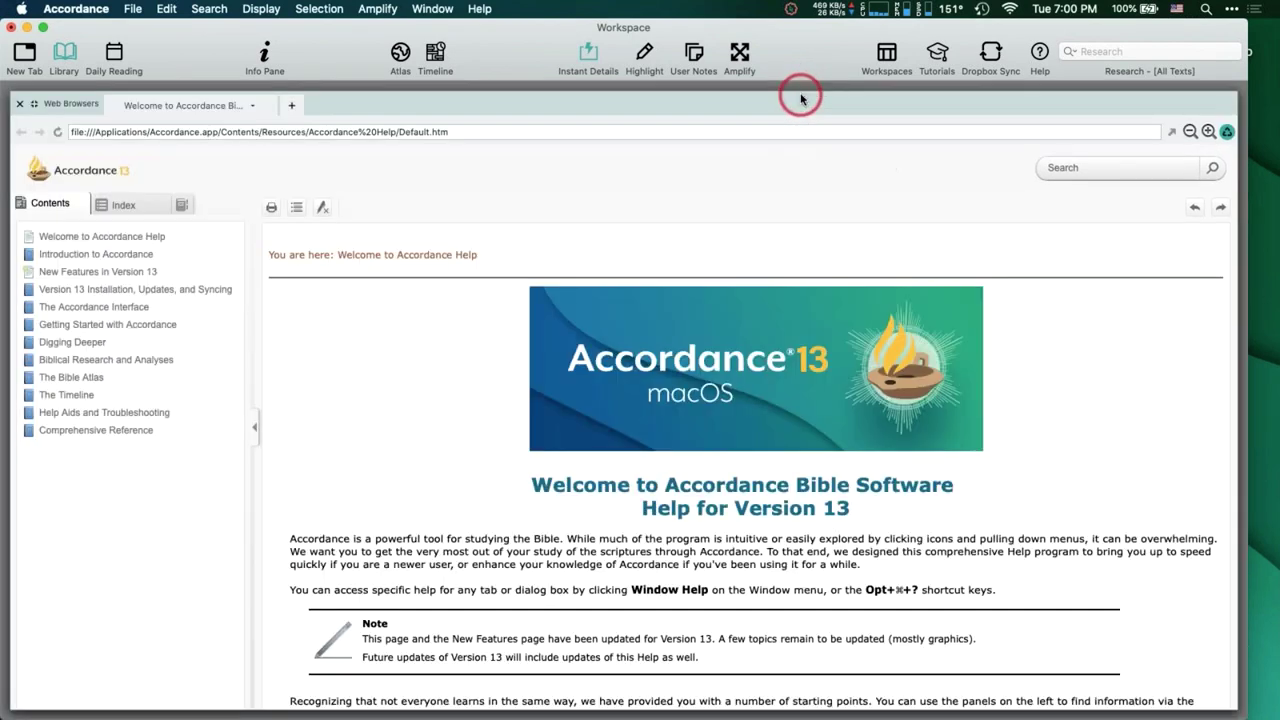
click(1114, 207)
click(1082, 167)
text(greek keyboard)
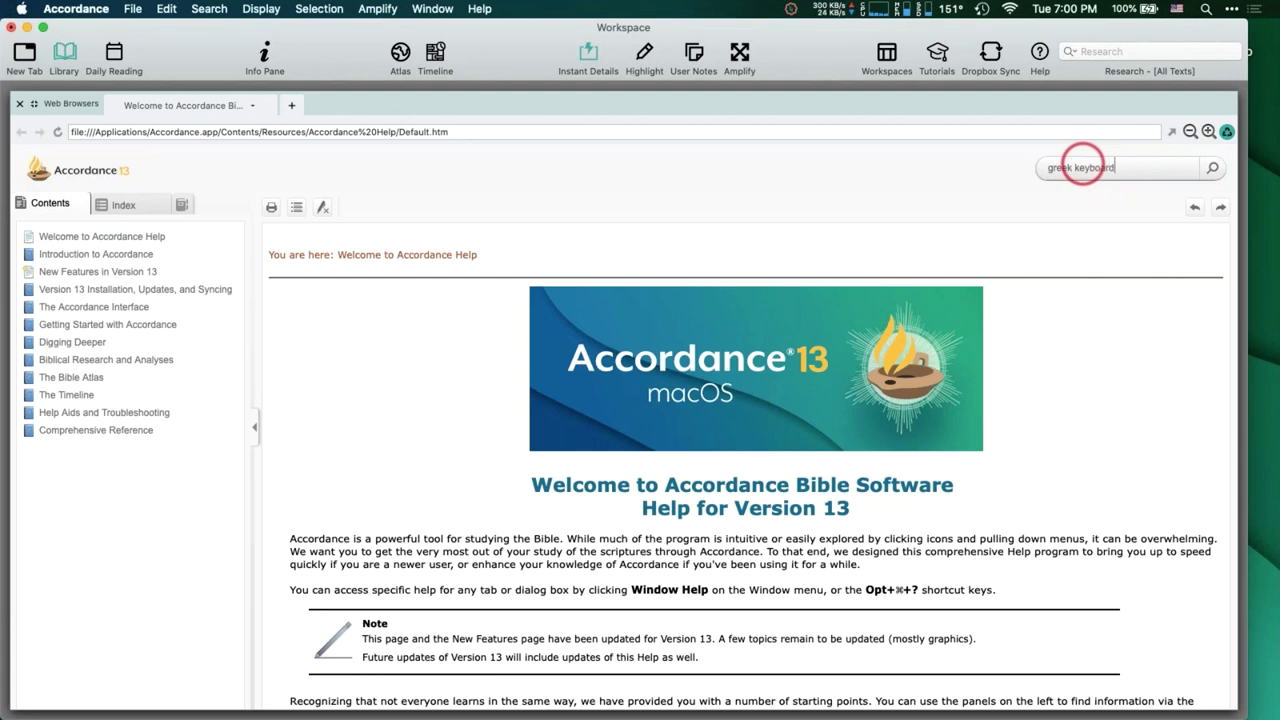
key(Return)
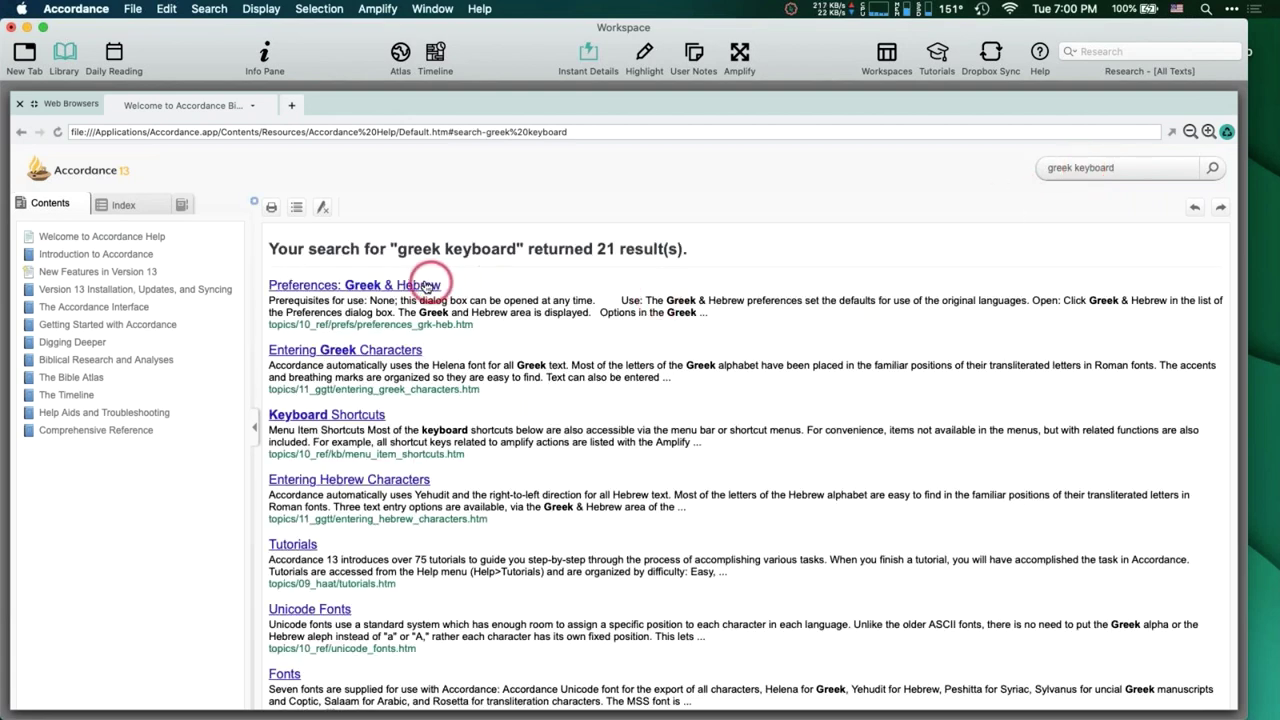
View the Helena Greek Font keyboard layout in the Entering Greek Characters help topic, and close the help.
click(386, 350)
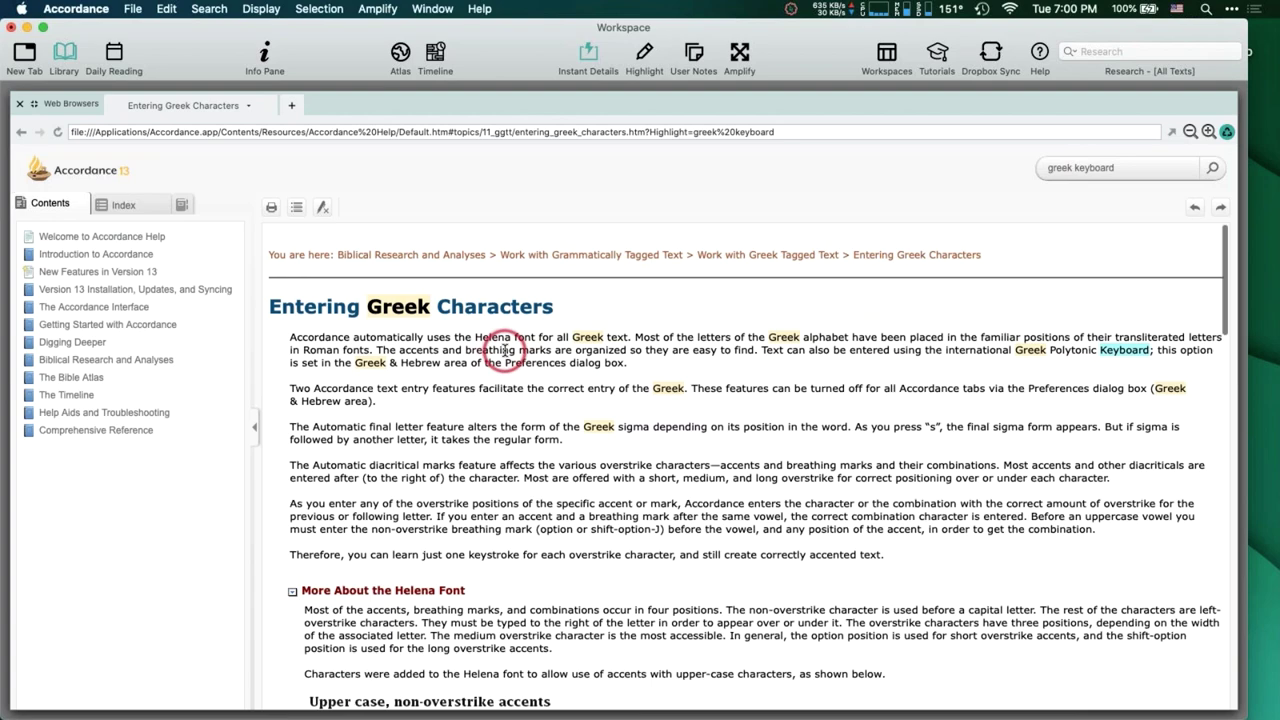
scroll(505, 350, down, 20)
scroll(503, 349, down, 2)
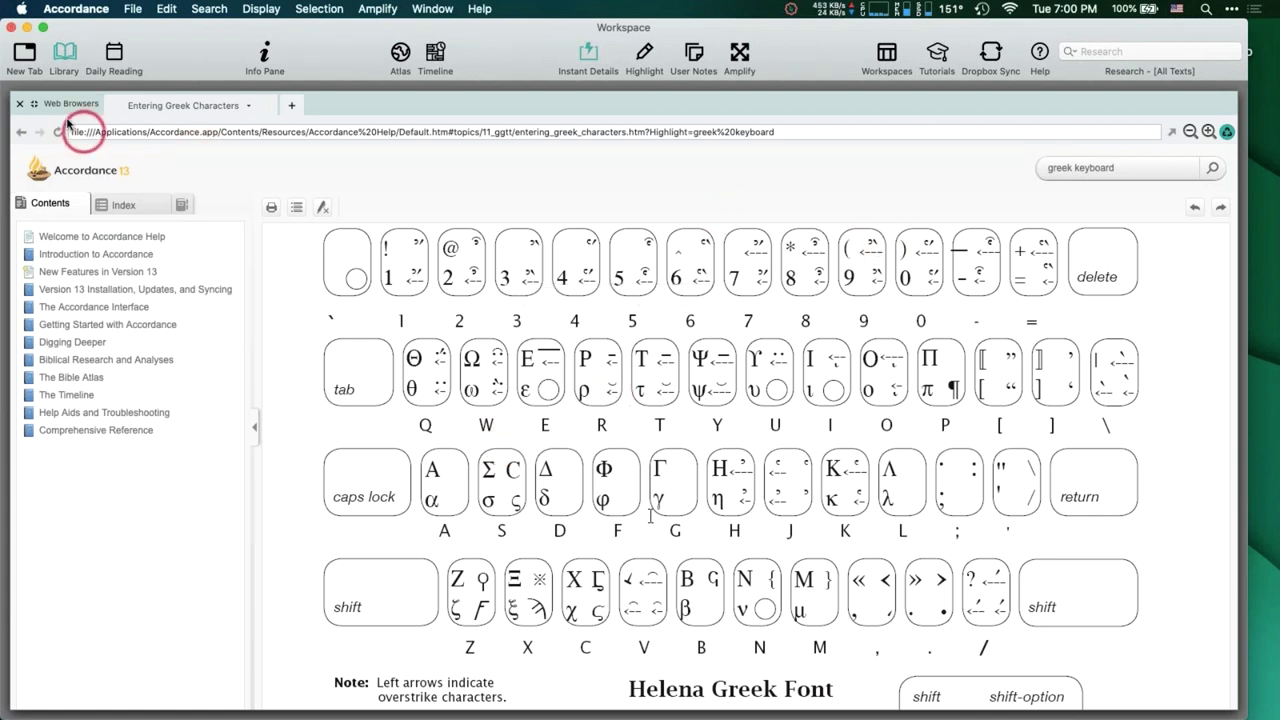
click(34, 104)
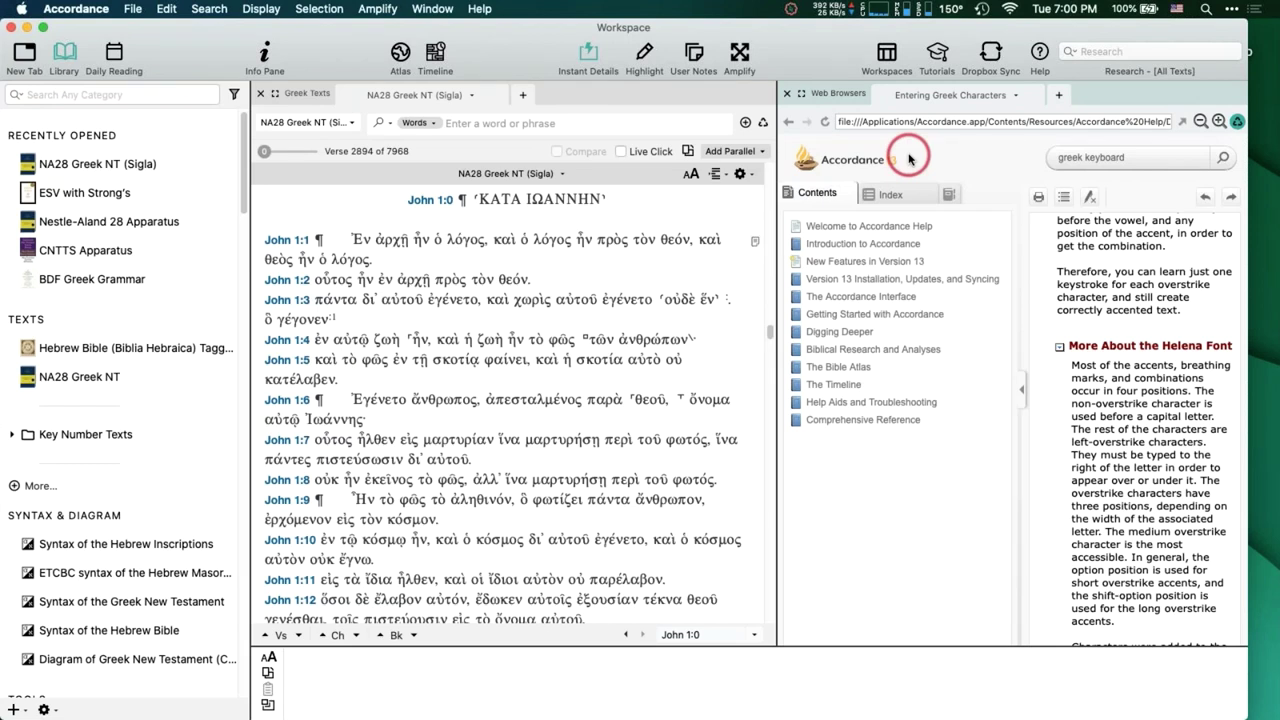
click(787, 94)
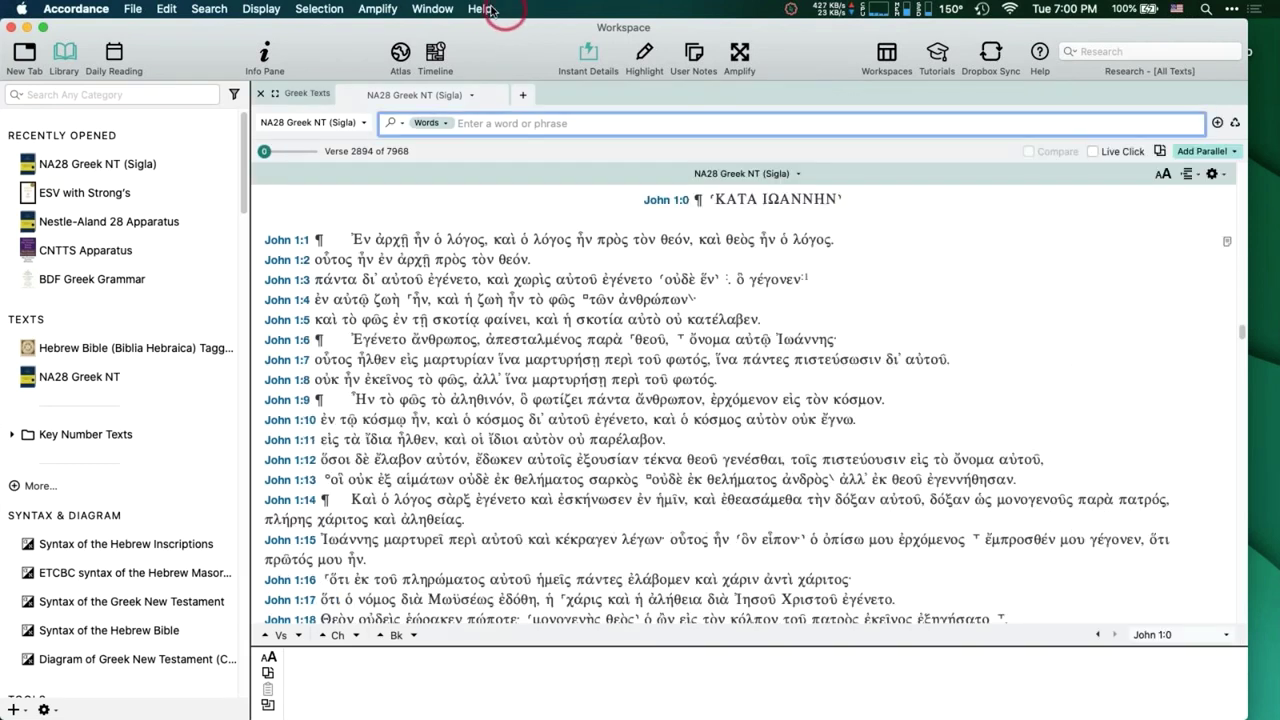
Open Accordance Help beside the Greek text and search it for "greek keyboard".
click(482, 9)
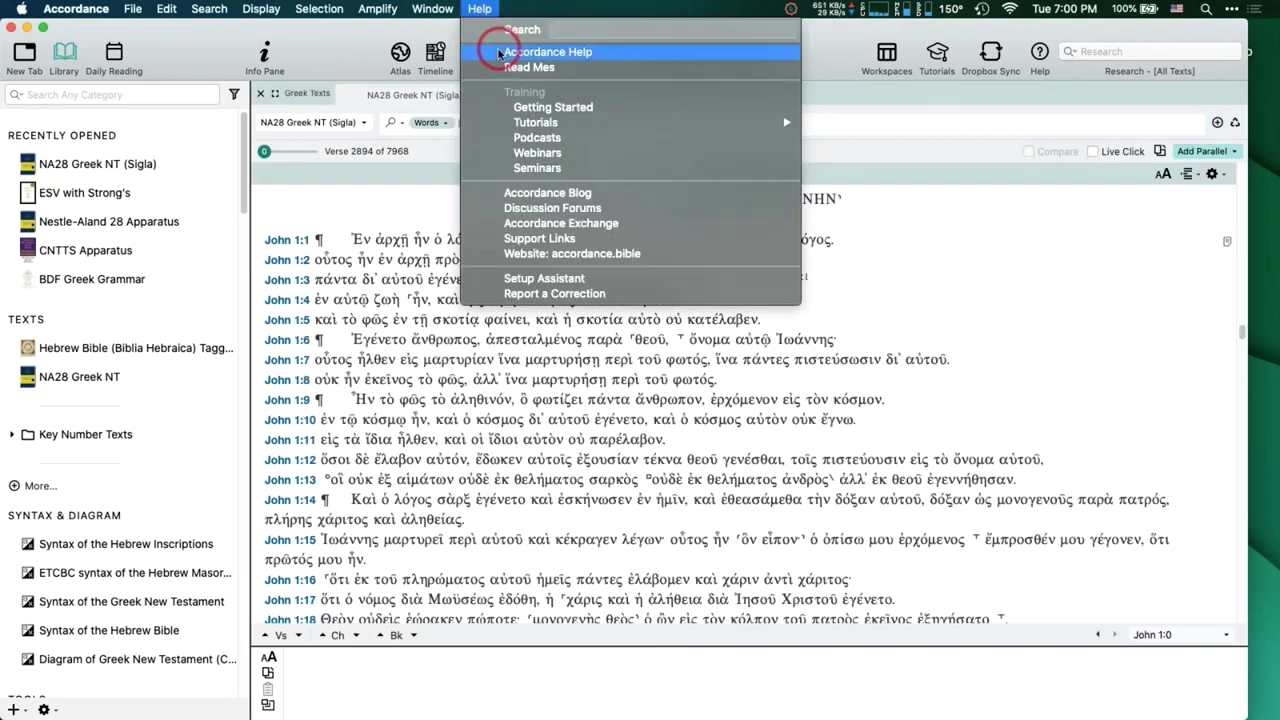
click(498, 53)
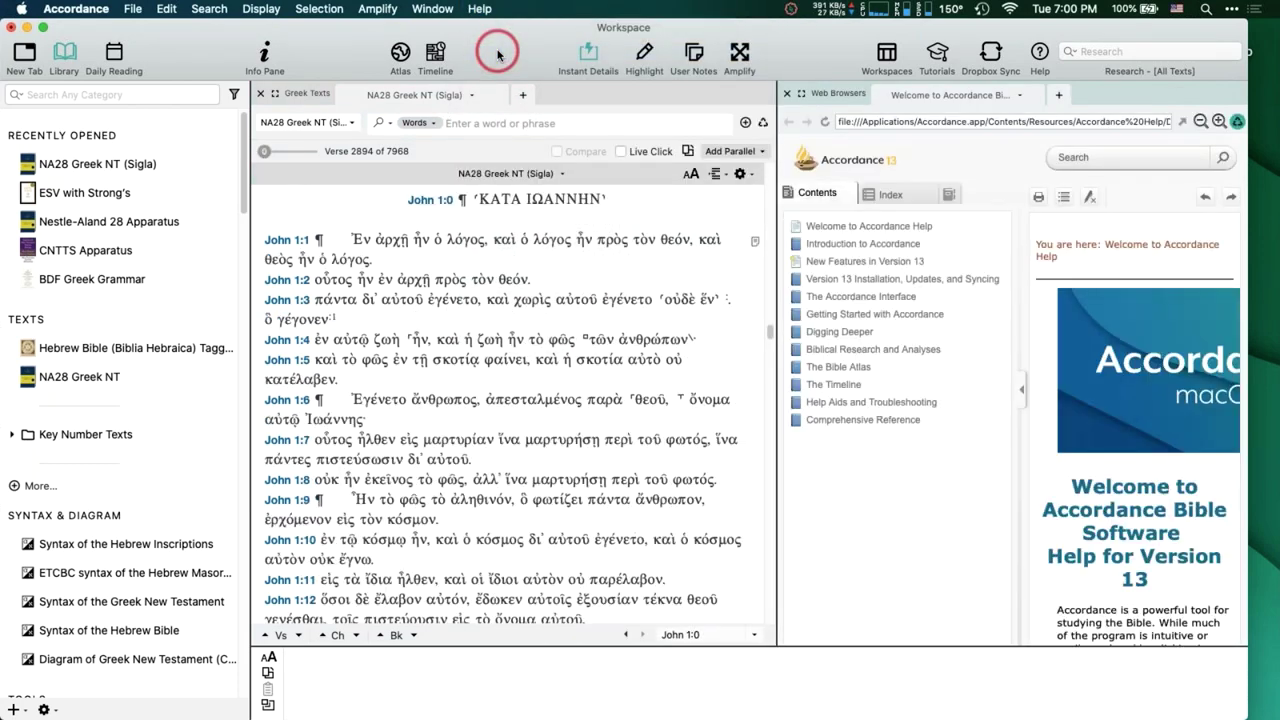
click(1086, 162)
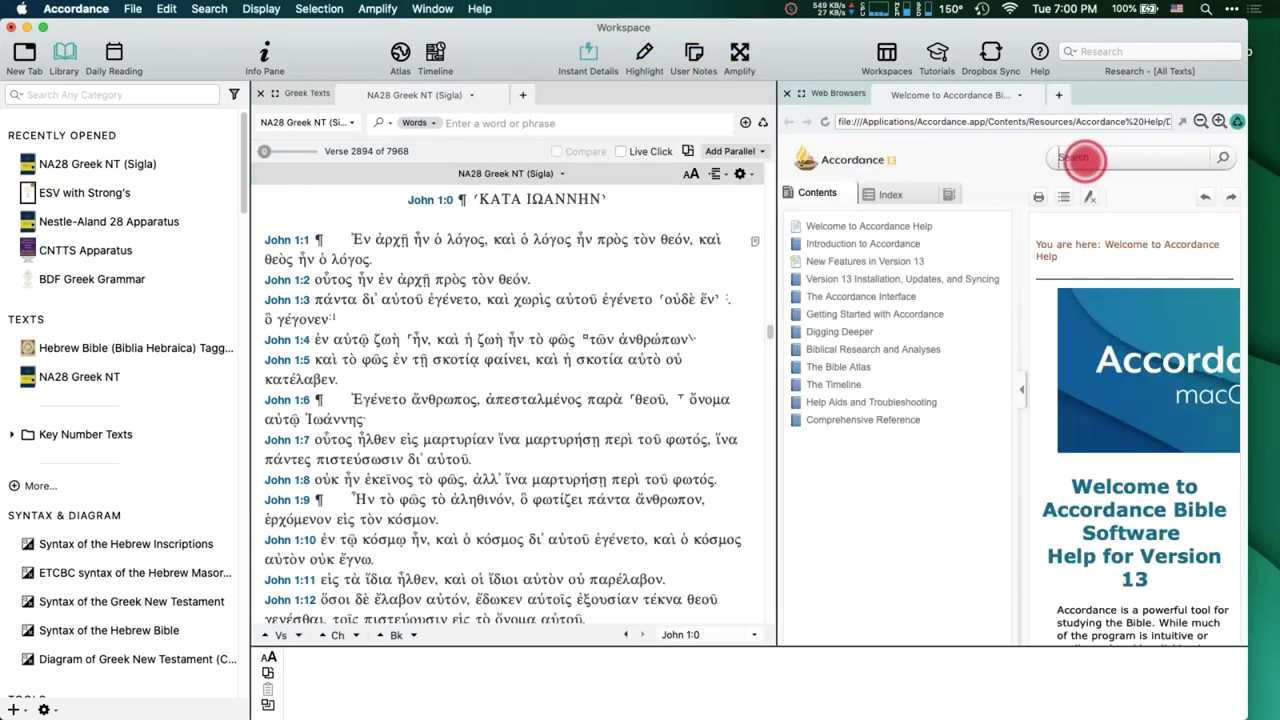
text(greek keyboard)
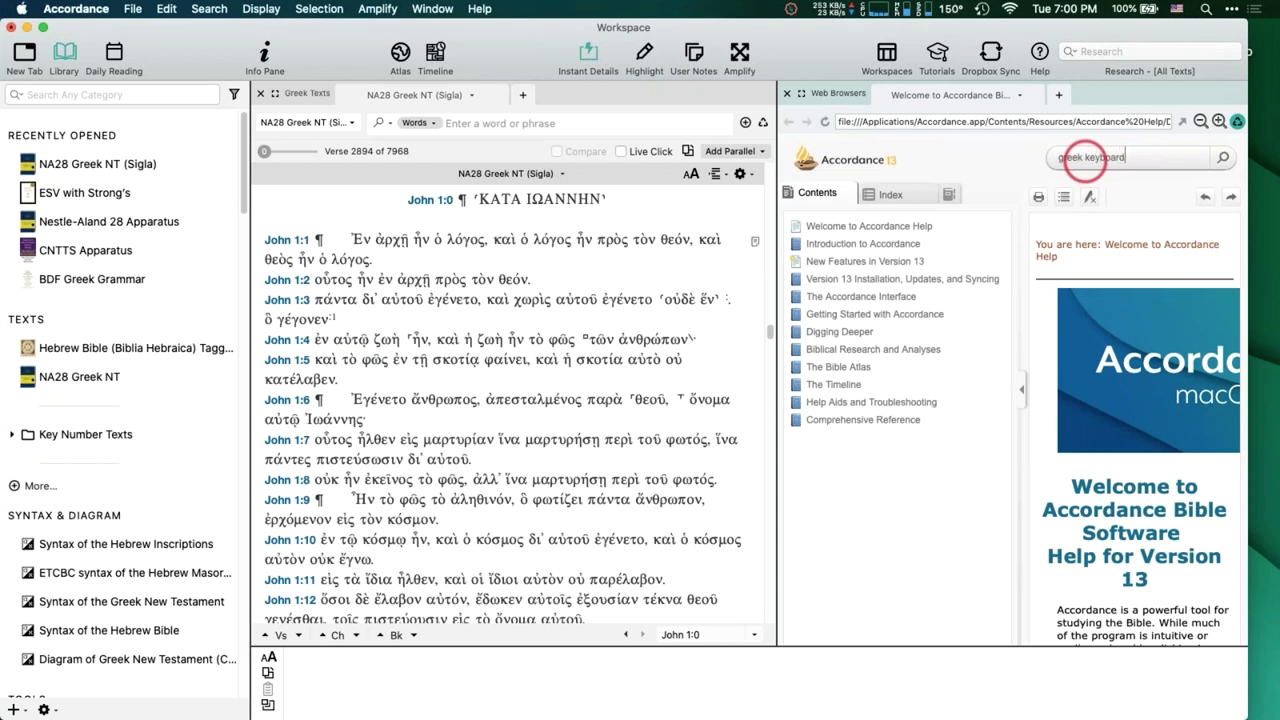
key(Return)
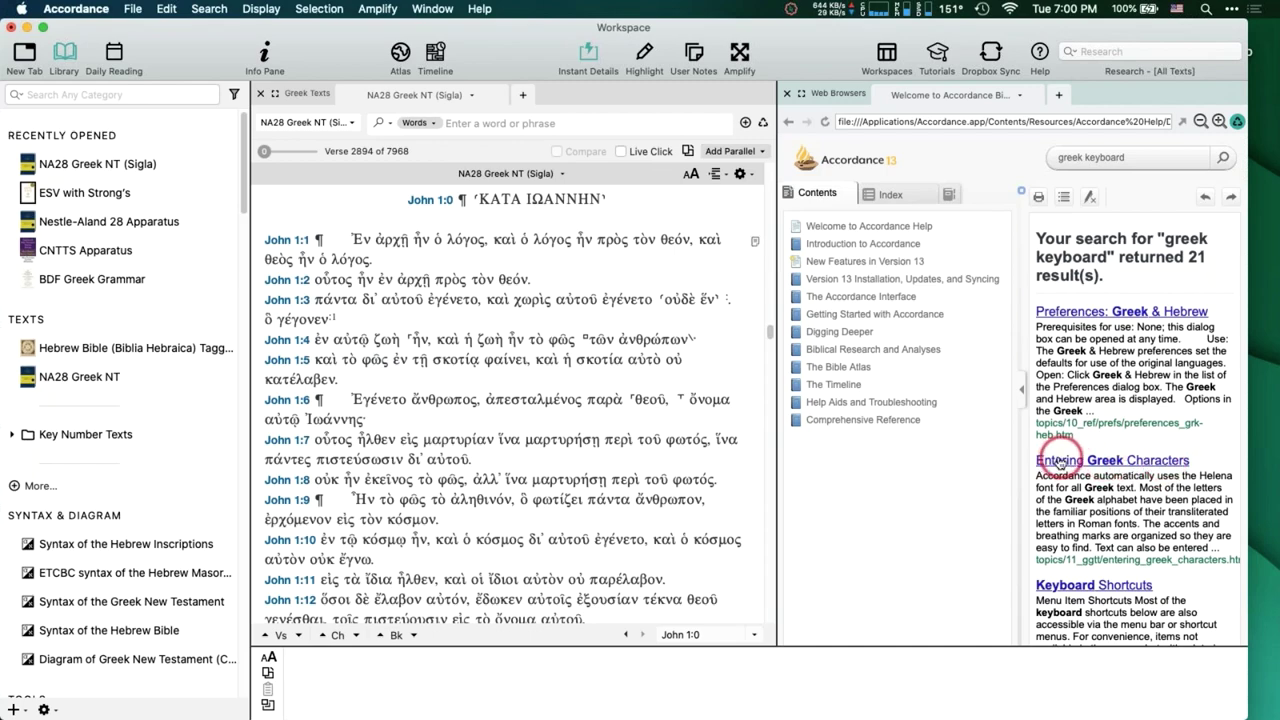
View the Helena font keyboard map and its image options in the Entering Greek Characters topic, and close the help.
click(1112, 456)
scroll(1110, 450, down, 10)
scroll(1112, 450, down, 15)
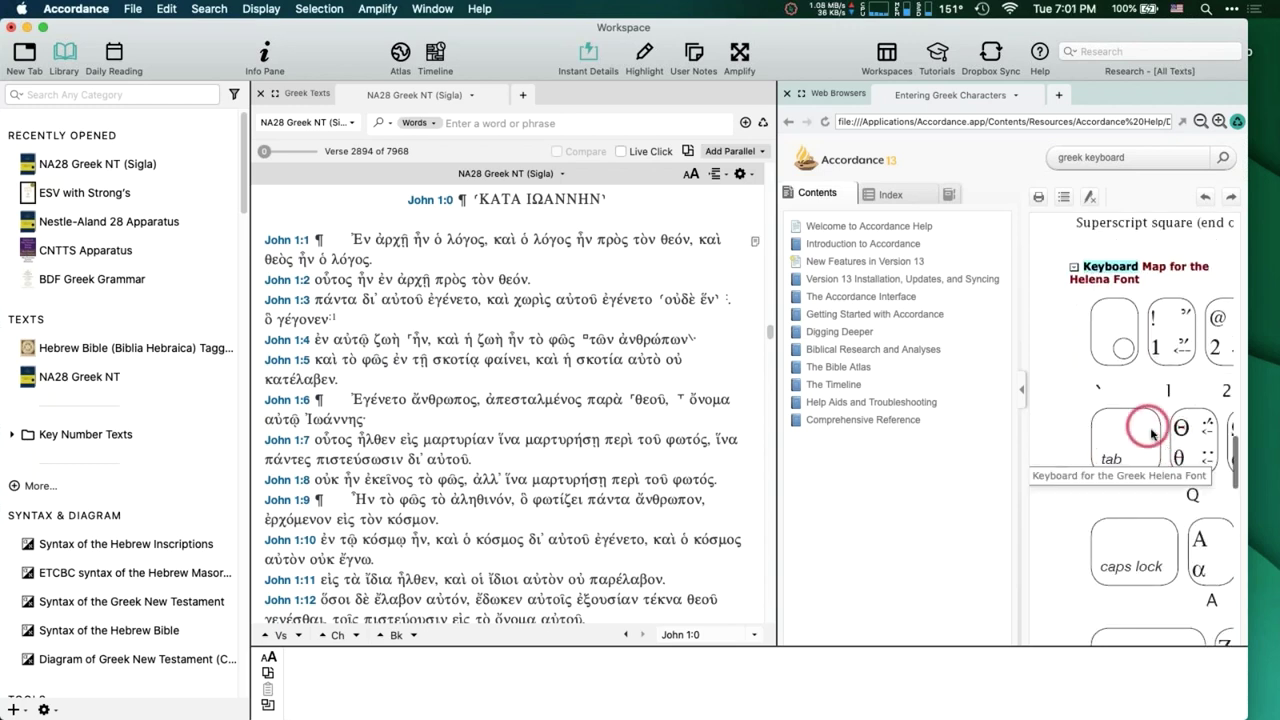
right_click(1145, 376)
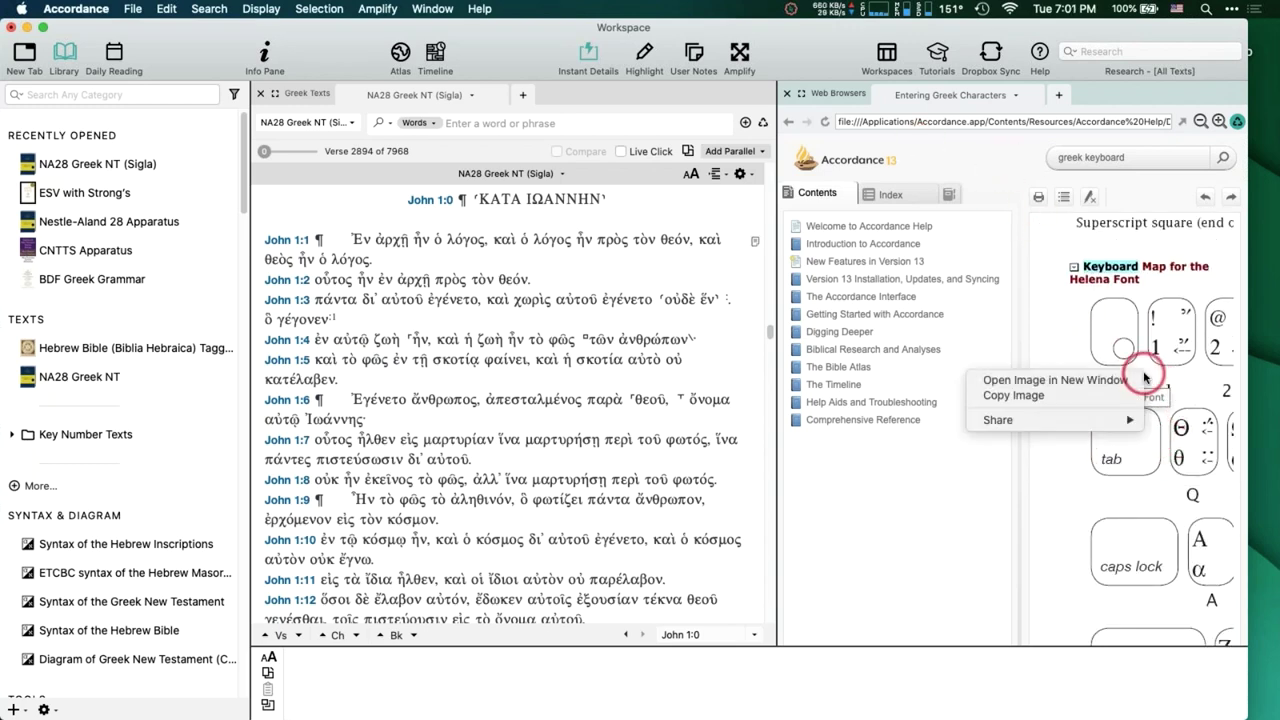
click(1113, 306)
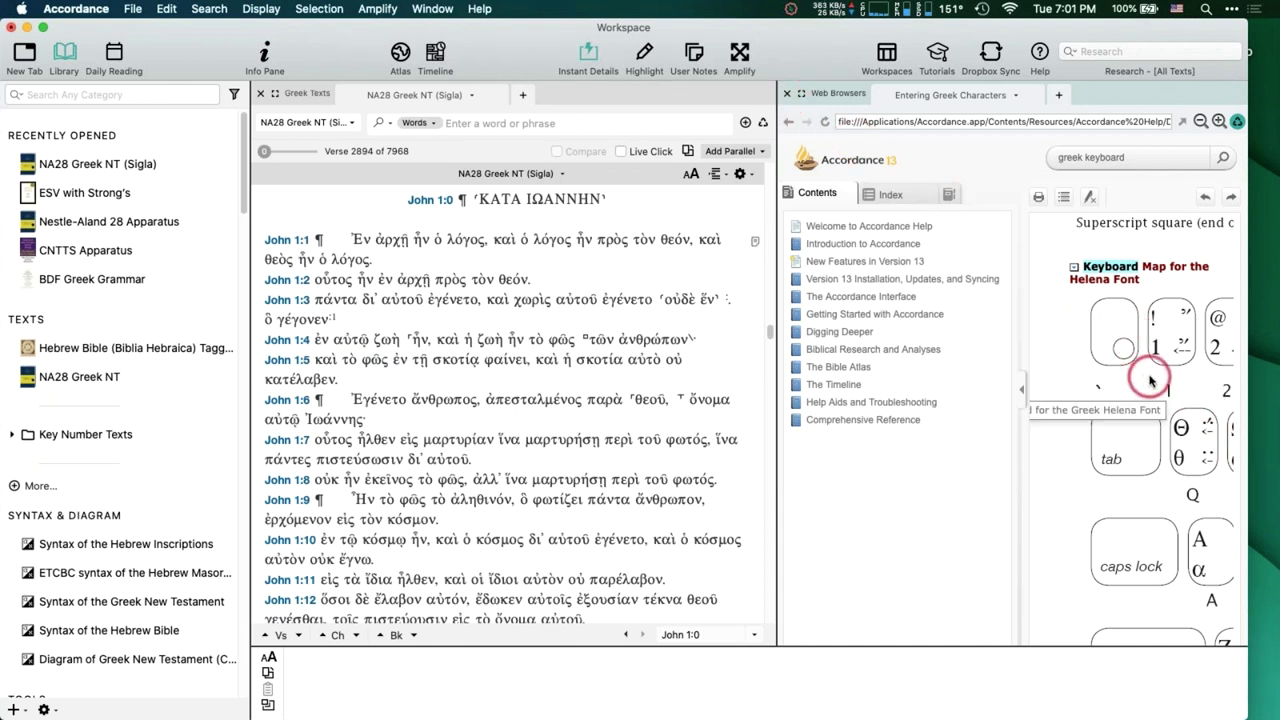
click(787, 95)
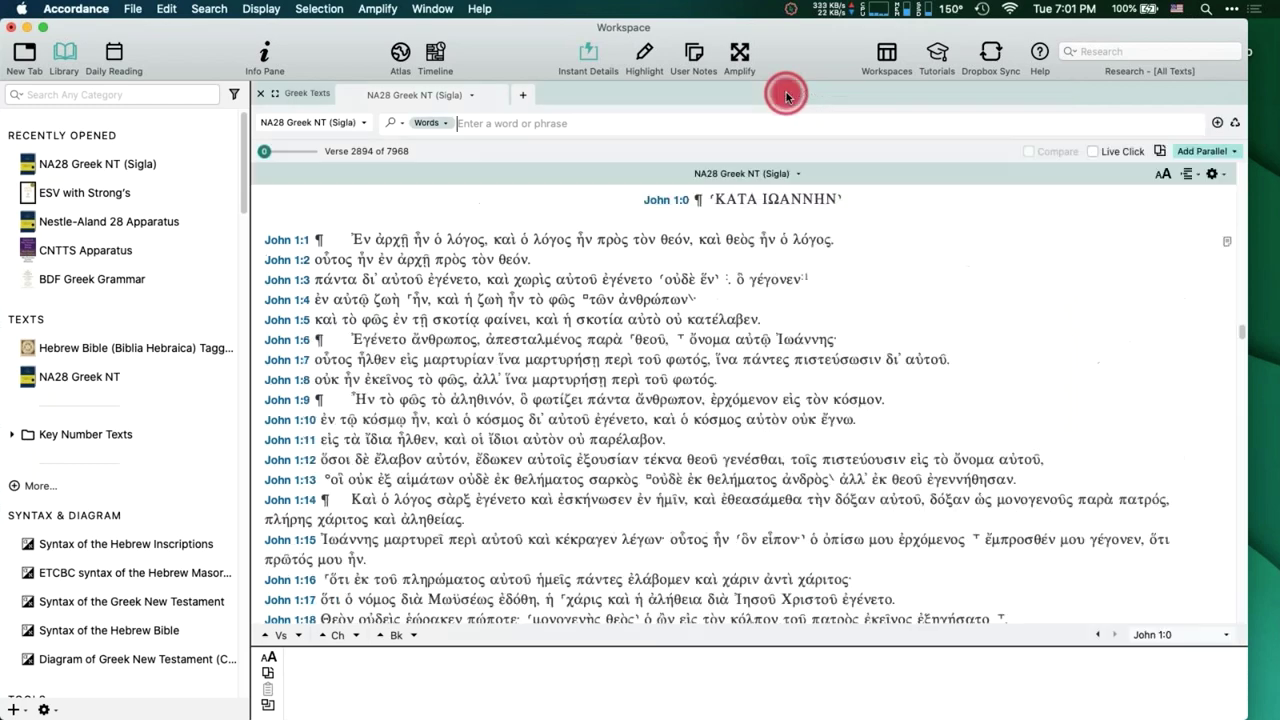
Search the NA28 Greek NT (Sigla) for the word εἰς.
click(860, 260)
click(501, 123)
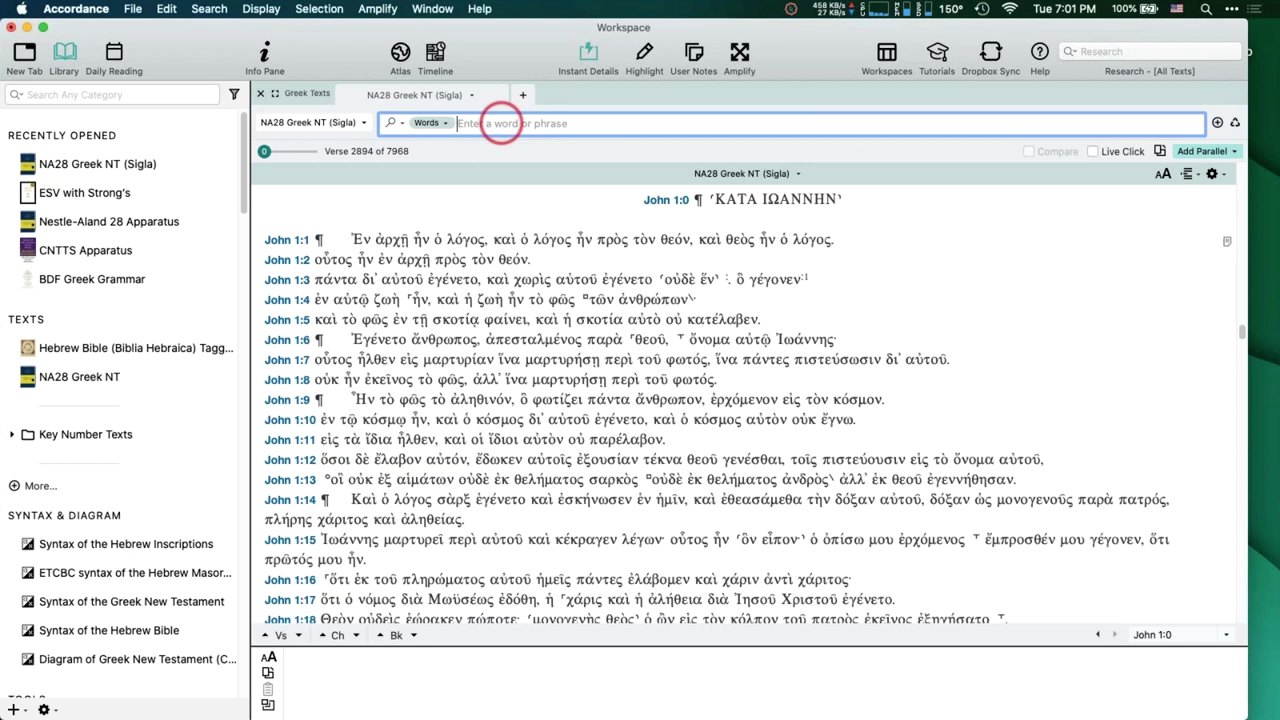
text(eis)
key(Return)
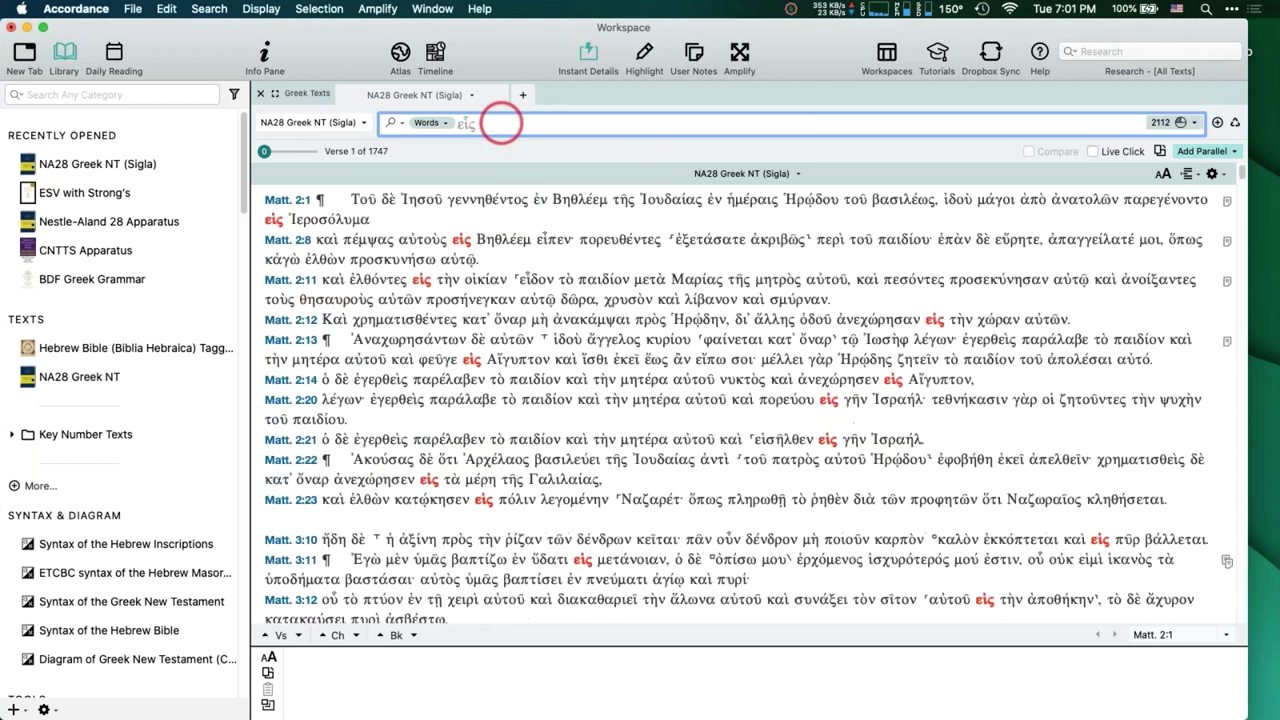
Show the word count Analysis for the εἰς search results.
click(1183, 122)
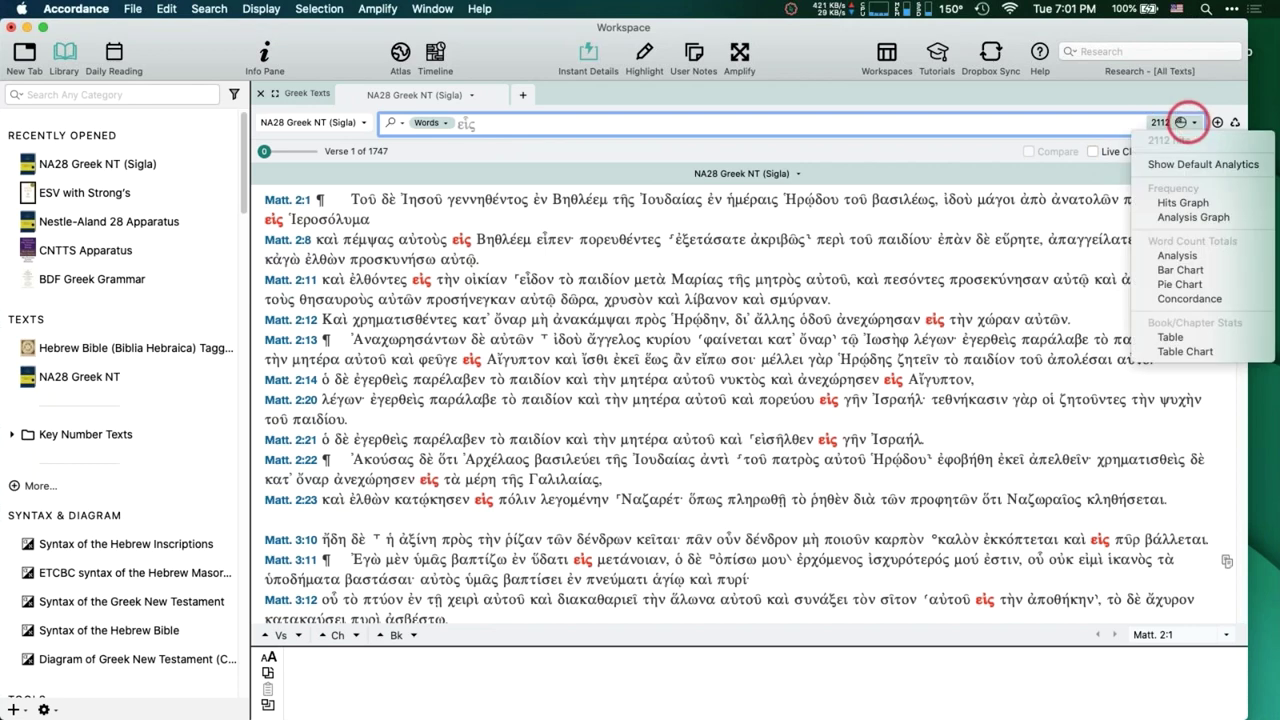
click(1180, 255)
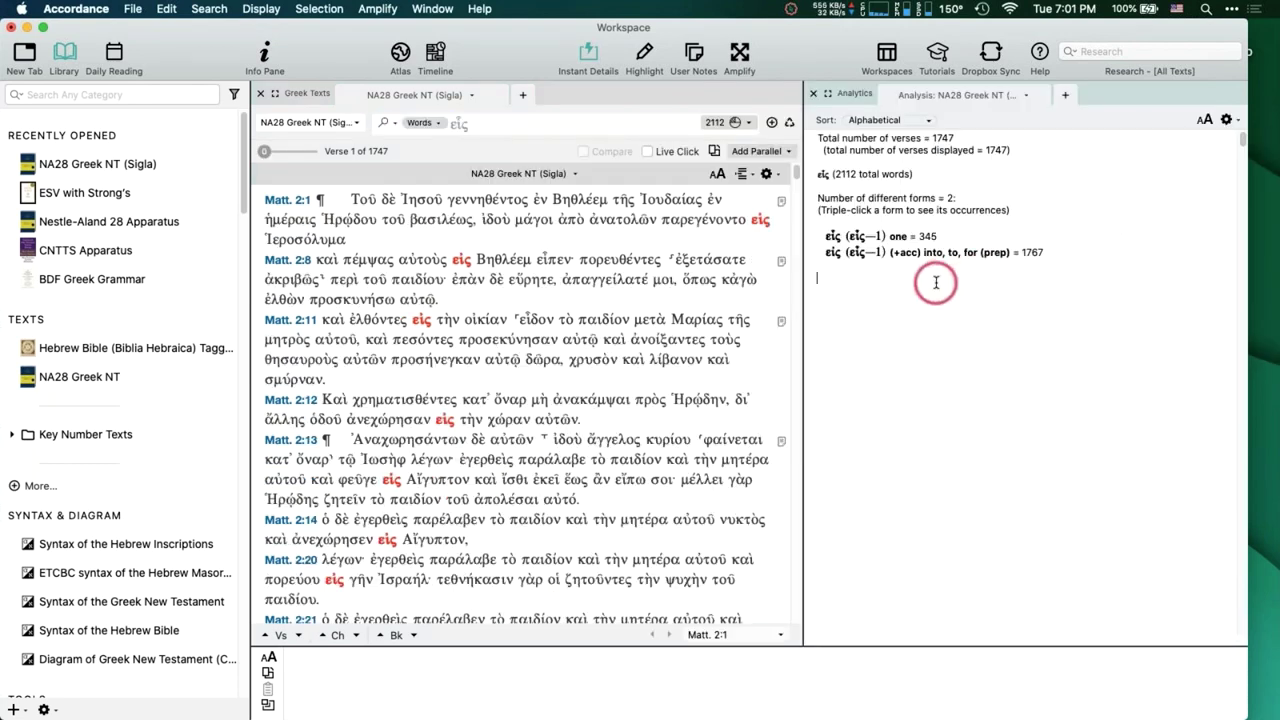
click(936, 283)
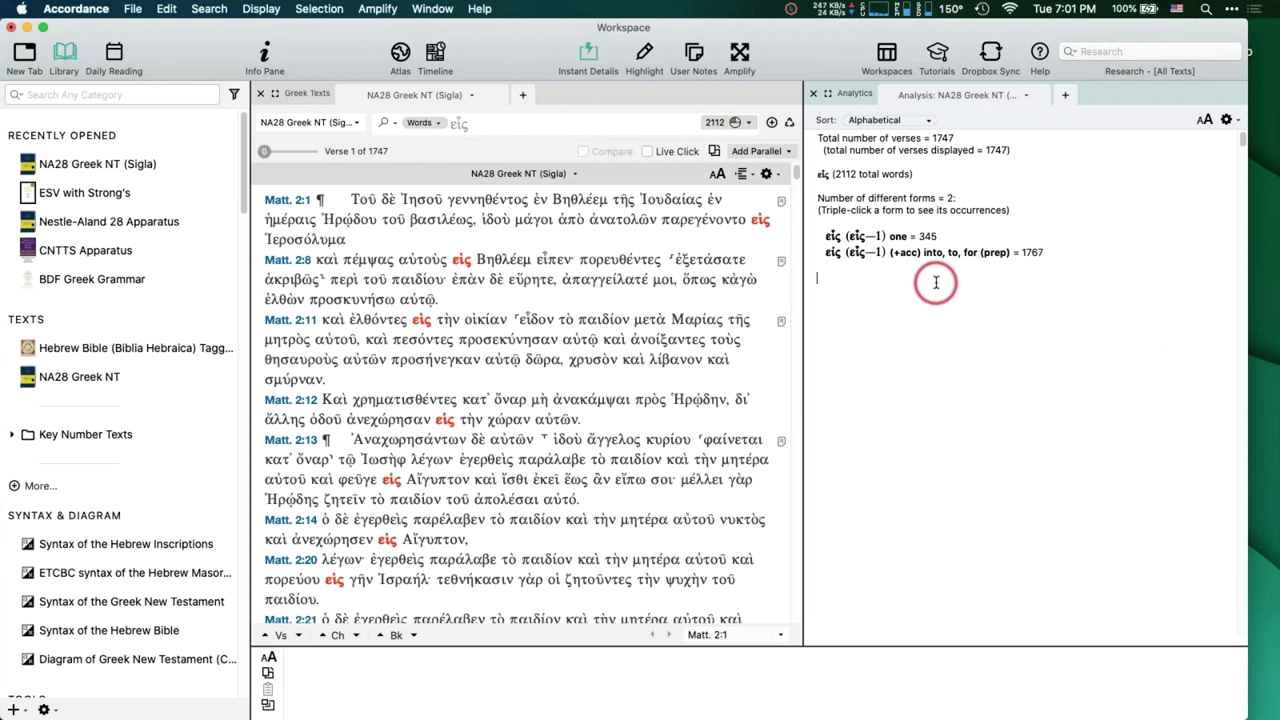
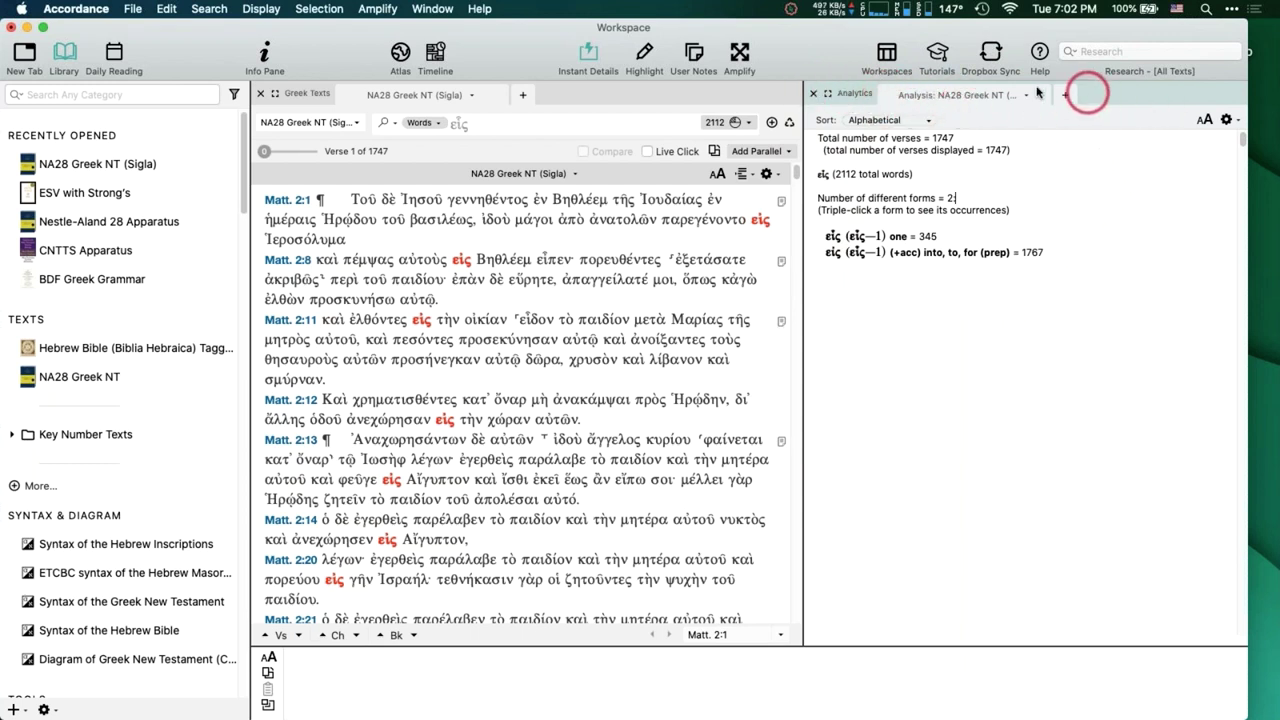
Look over the display options available for the εἰς analysis, leaving them as they are.
click(560, 122)
click(934, 331)
click(1228, 121)
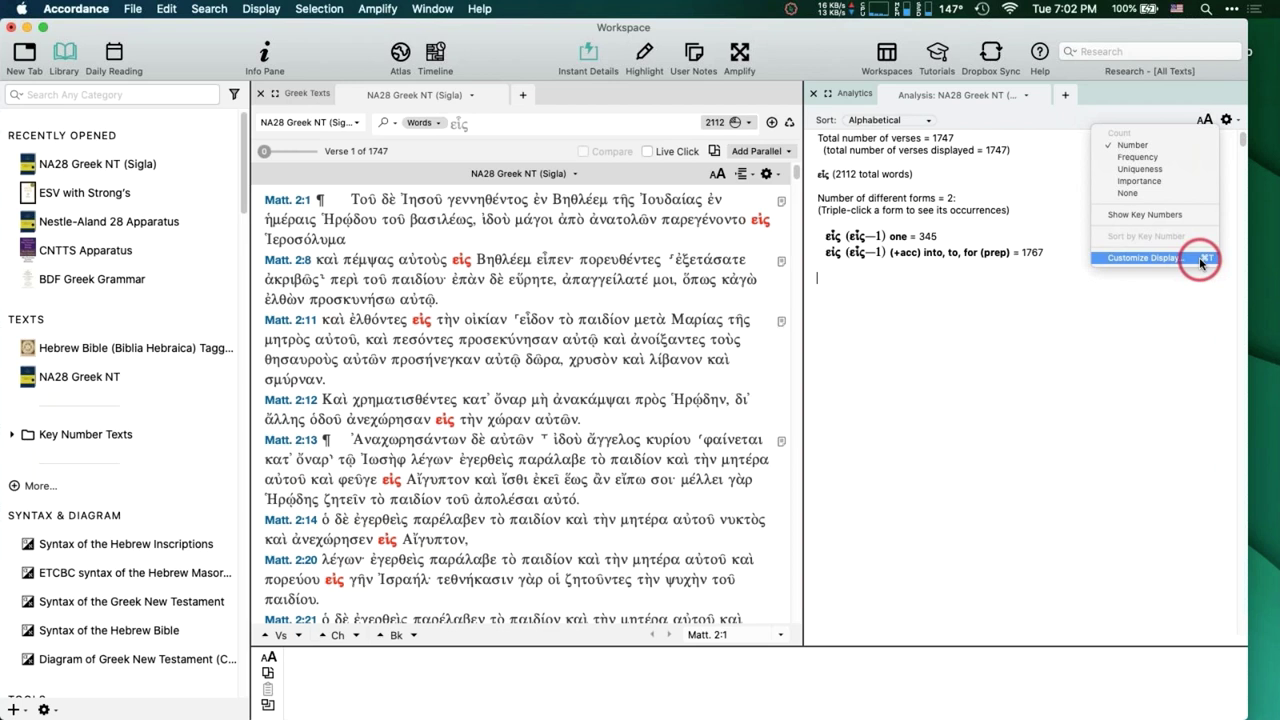
click(1096, 285)
View the display settings of the NA28 text and of the analysis in turn, cancelling each dialog.
mouse_move(606, 275)
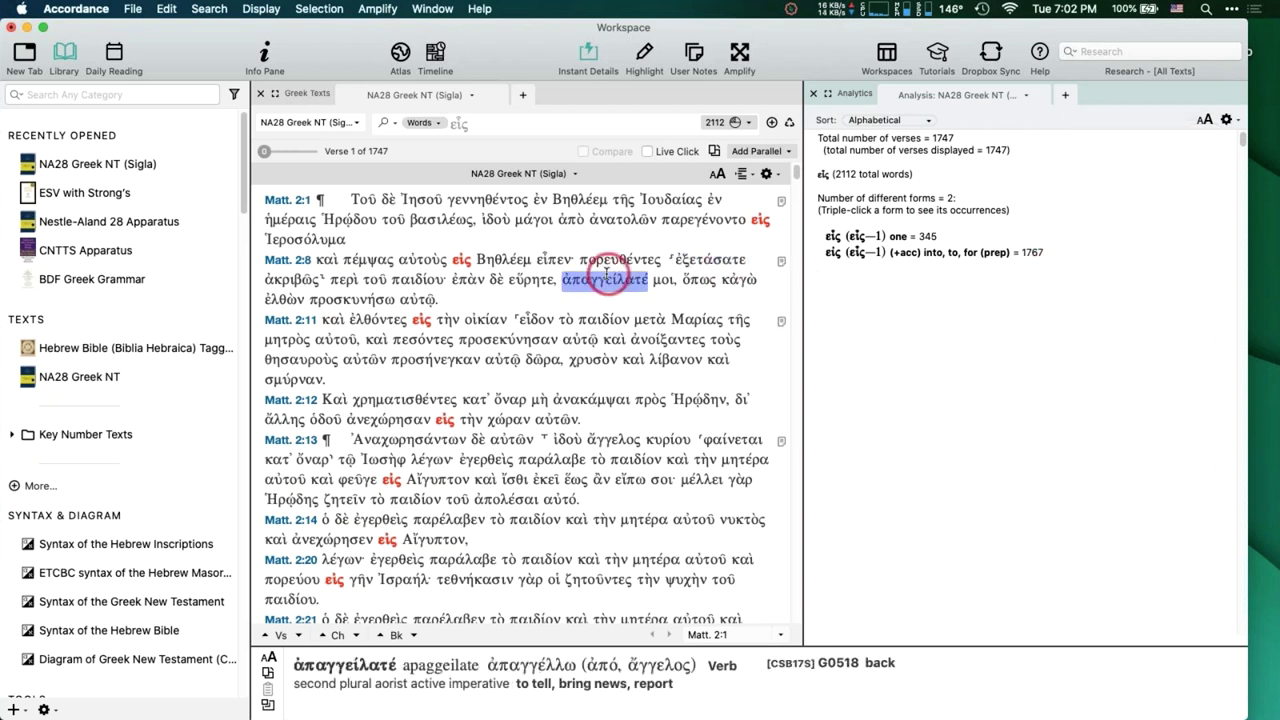
key(super+t)
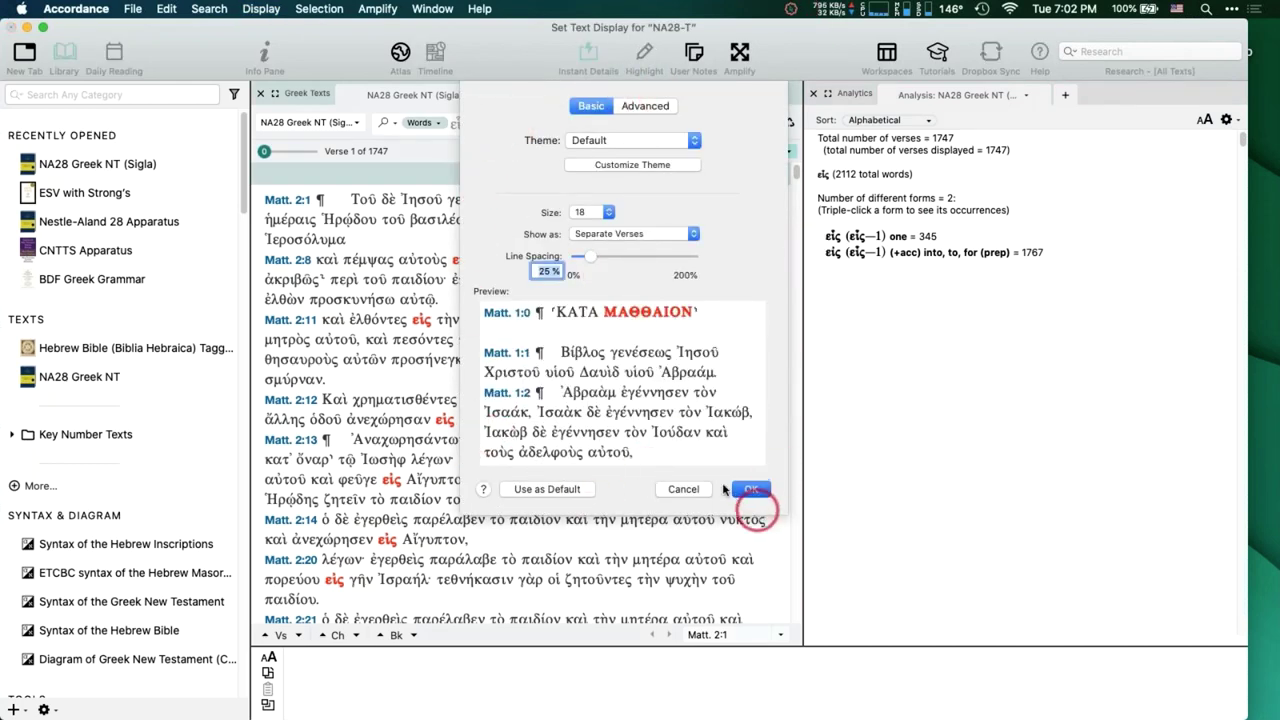
click(684, 489)
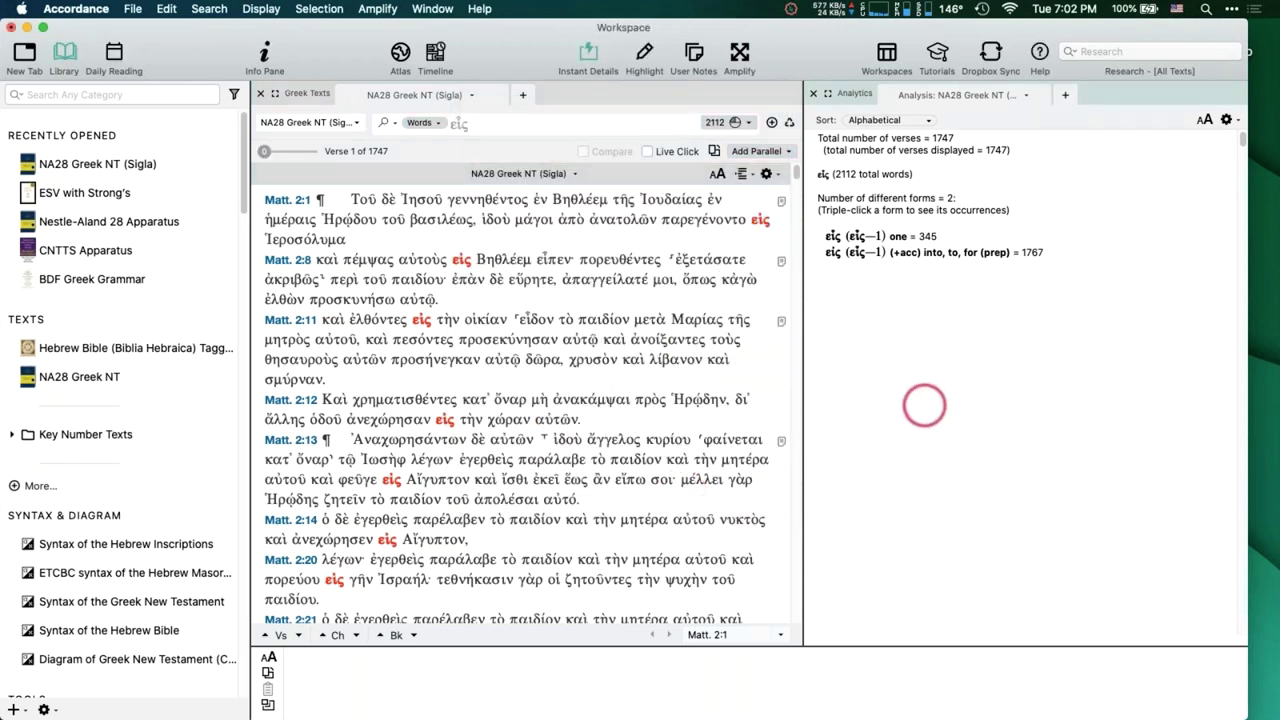
key(super+t)
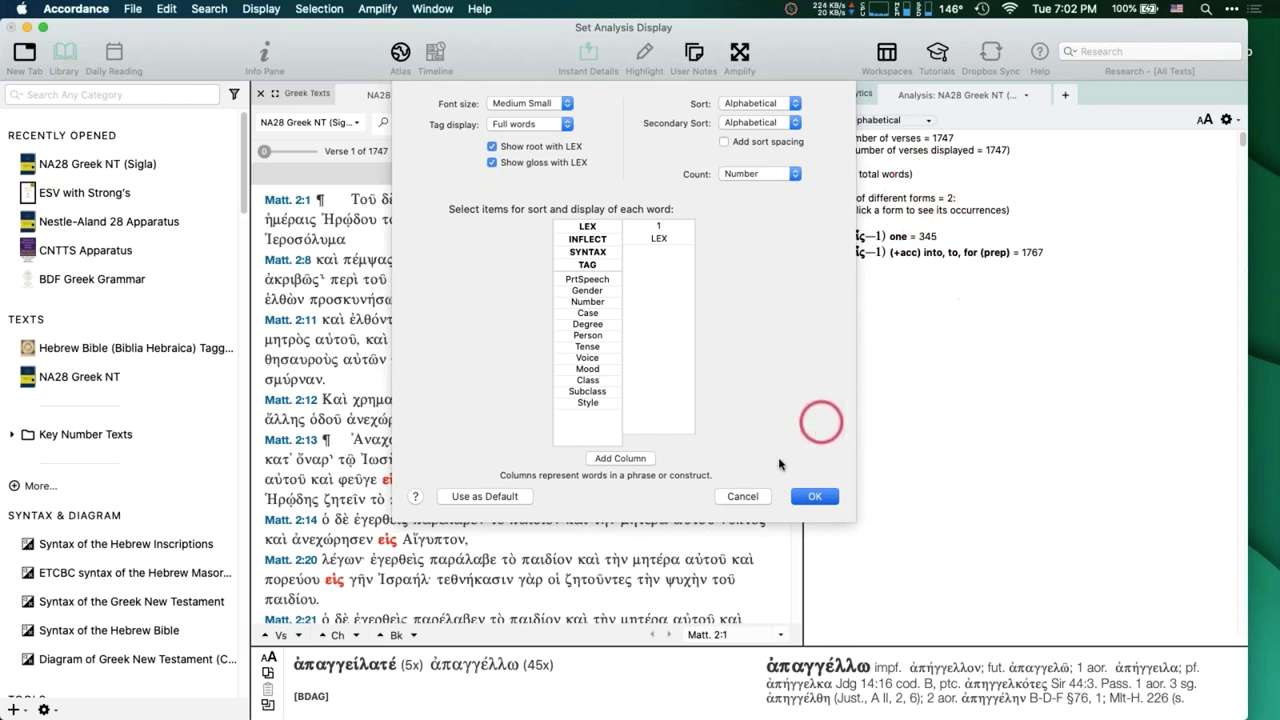
click(741, 495)
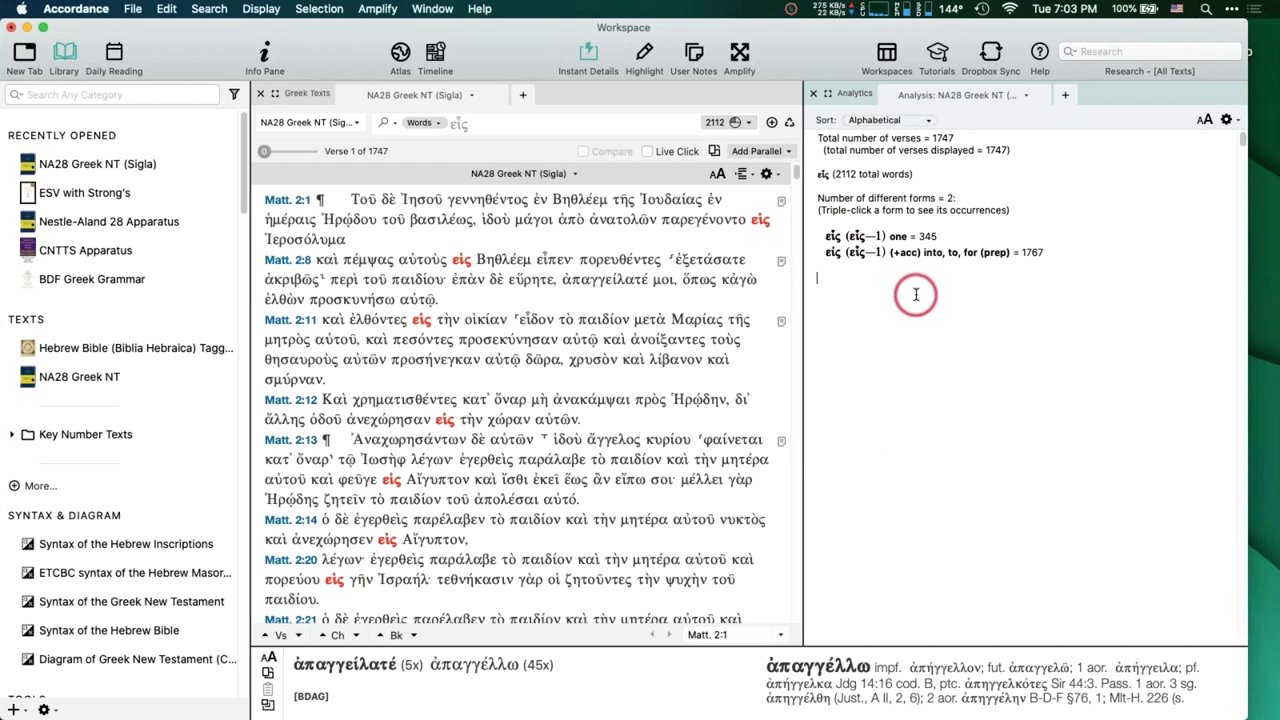
Add INFLECT below LEX in the analysis display settings and enlarge the analysis text one size.
key(super+t)
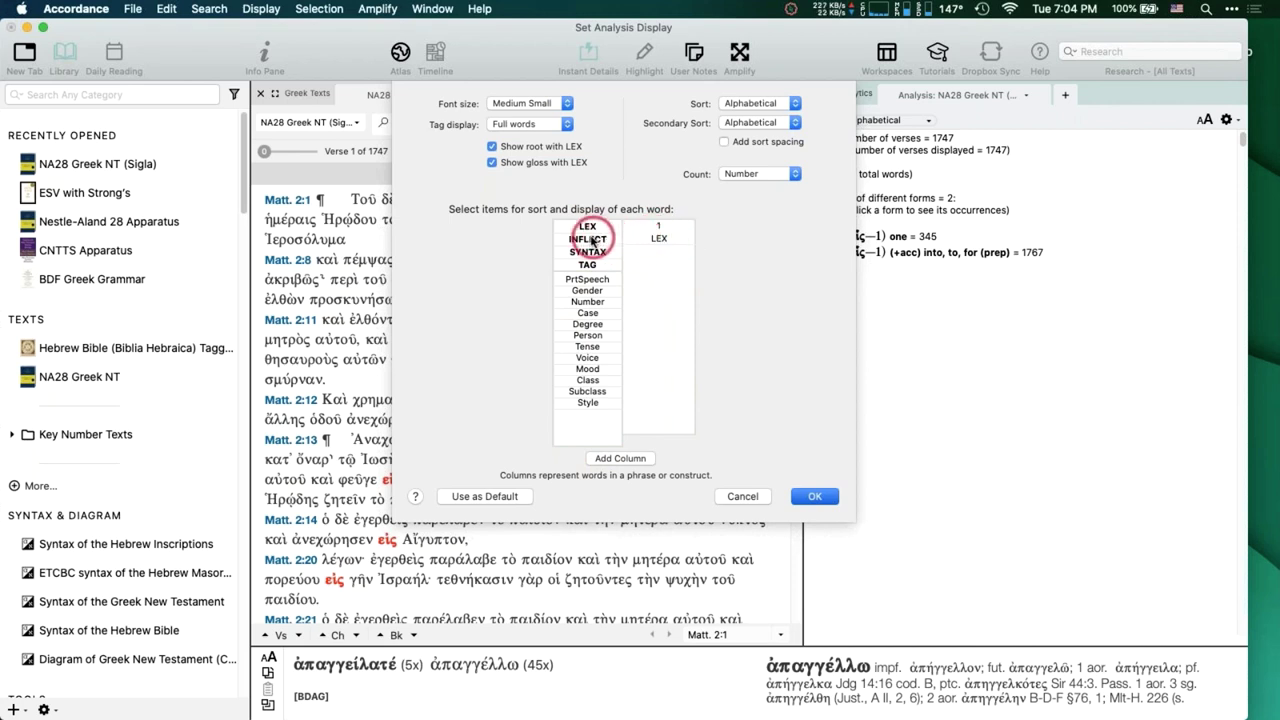
drag(588, 240, 652, 262)
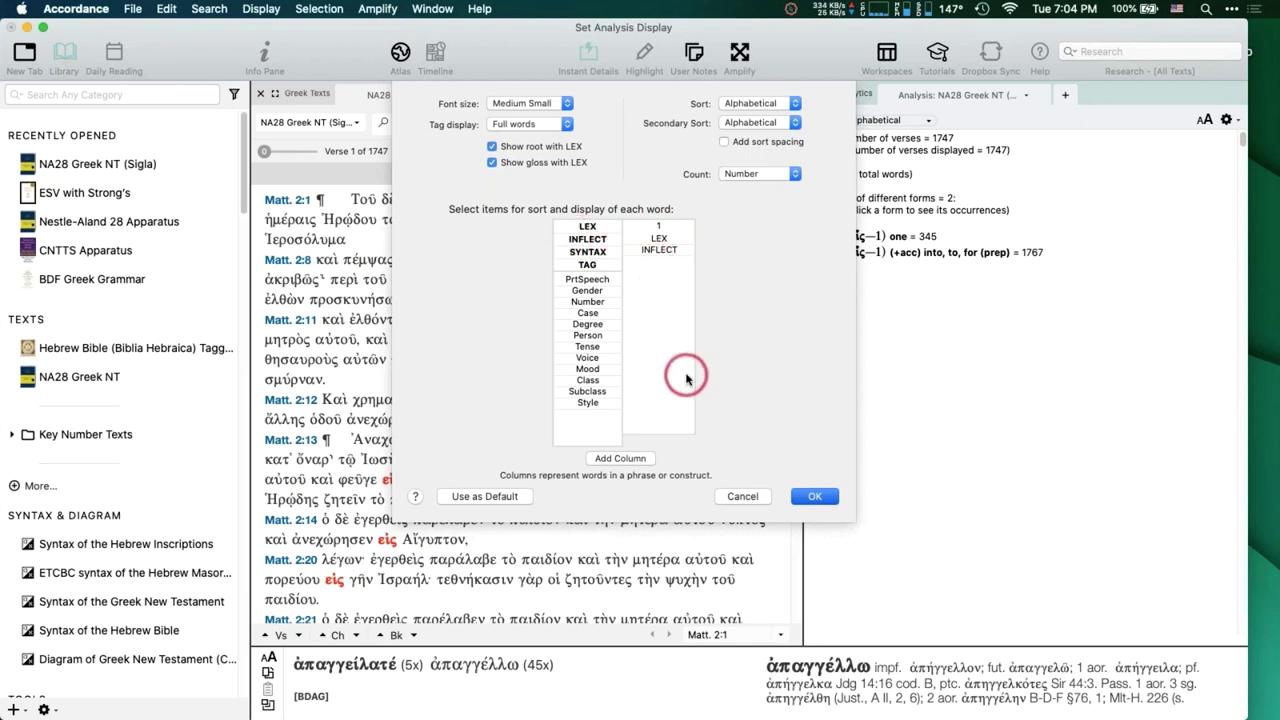
click(812, 496)
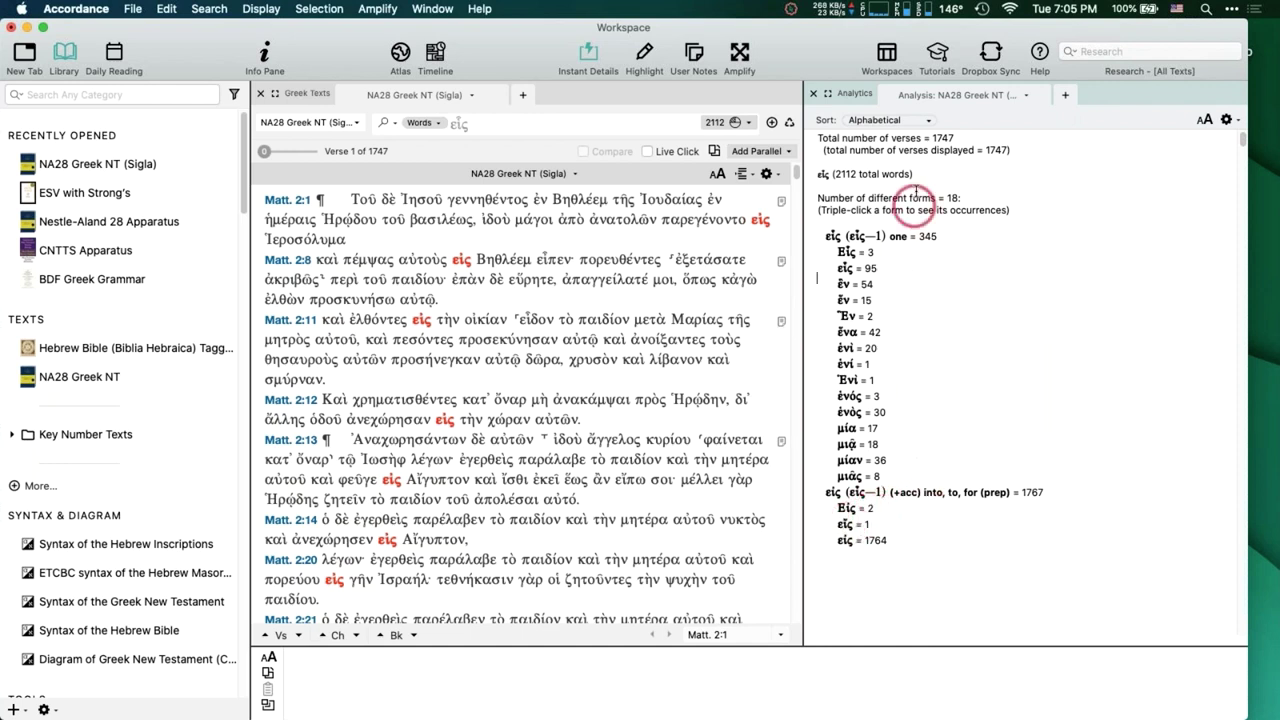
click(1205, 120)
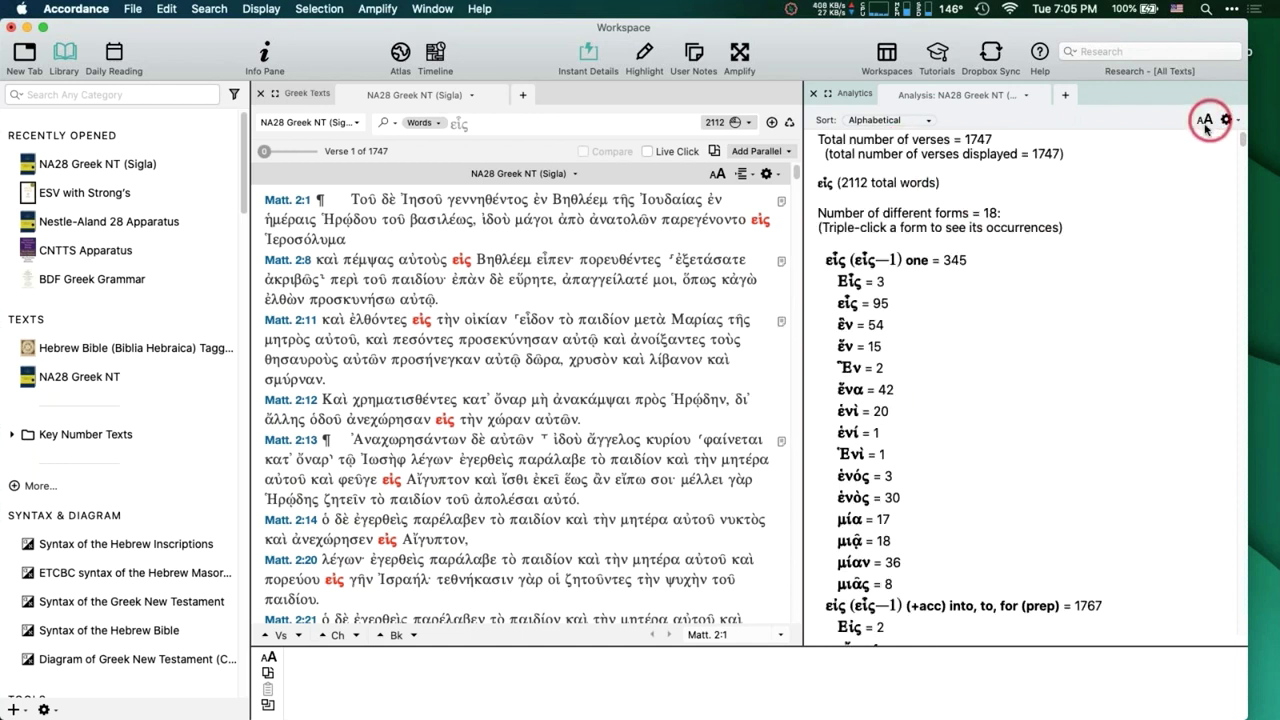
Show the verses containing the inflected form εἴς from the analysis, switch to those with ἑνὸς, and return to εἴς.
scroll(956, 341, down, 5)
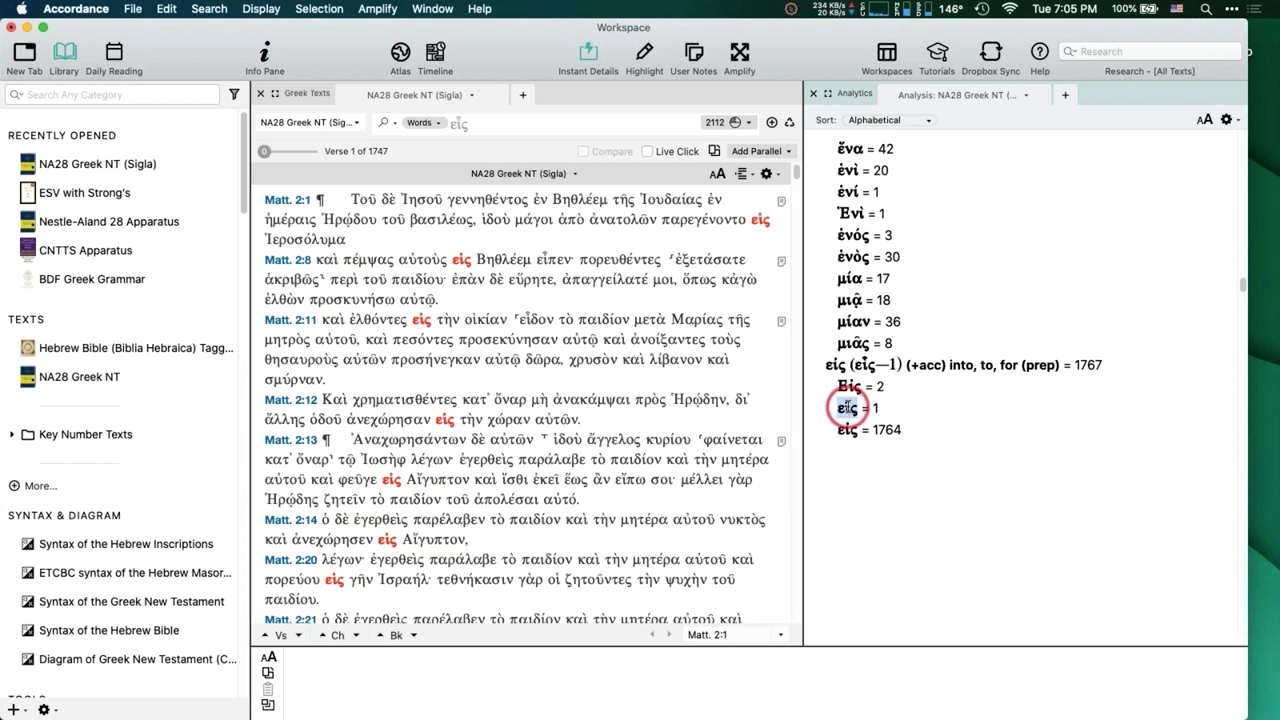
double_click(847, 407)
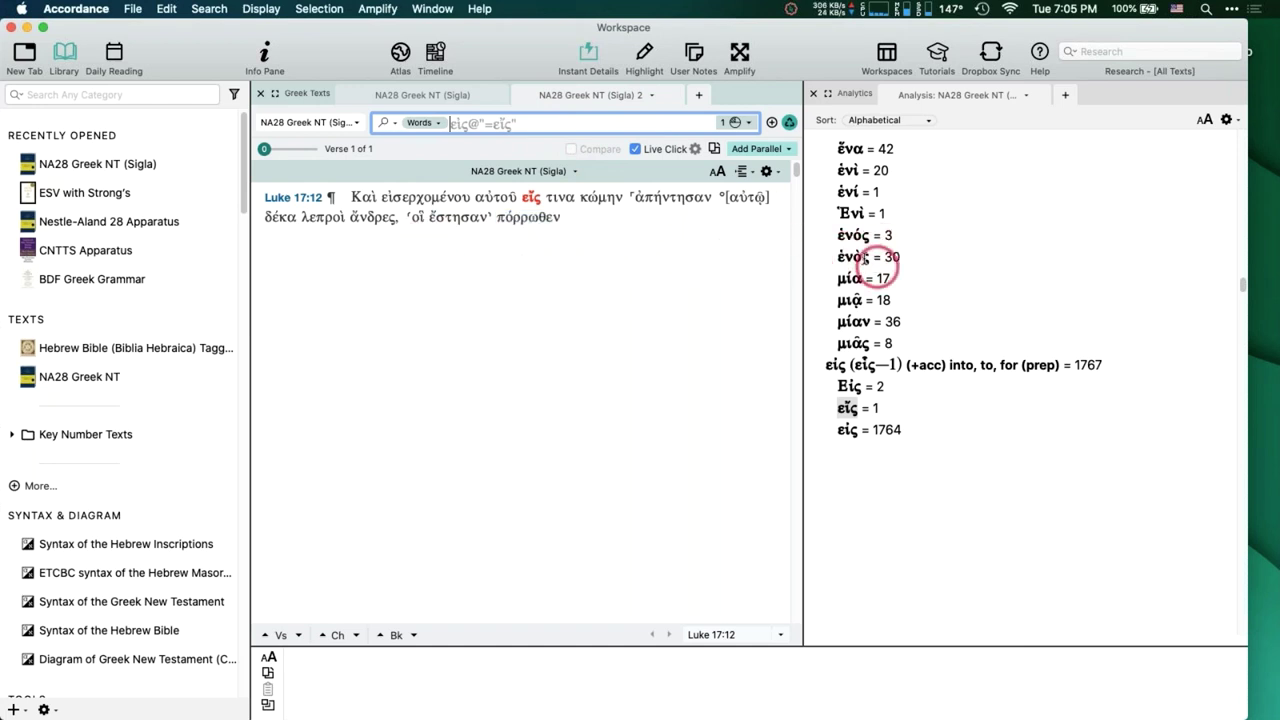
click(853, 257)
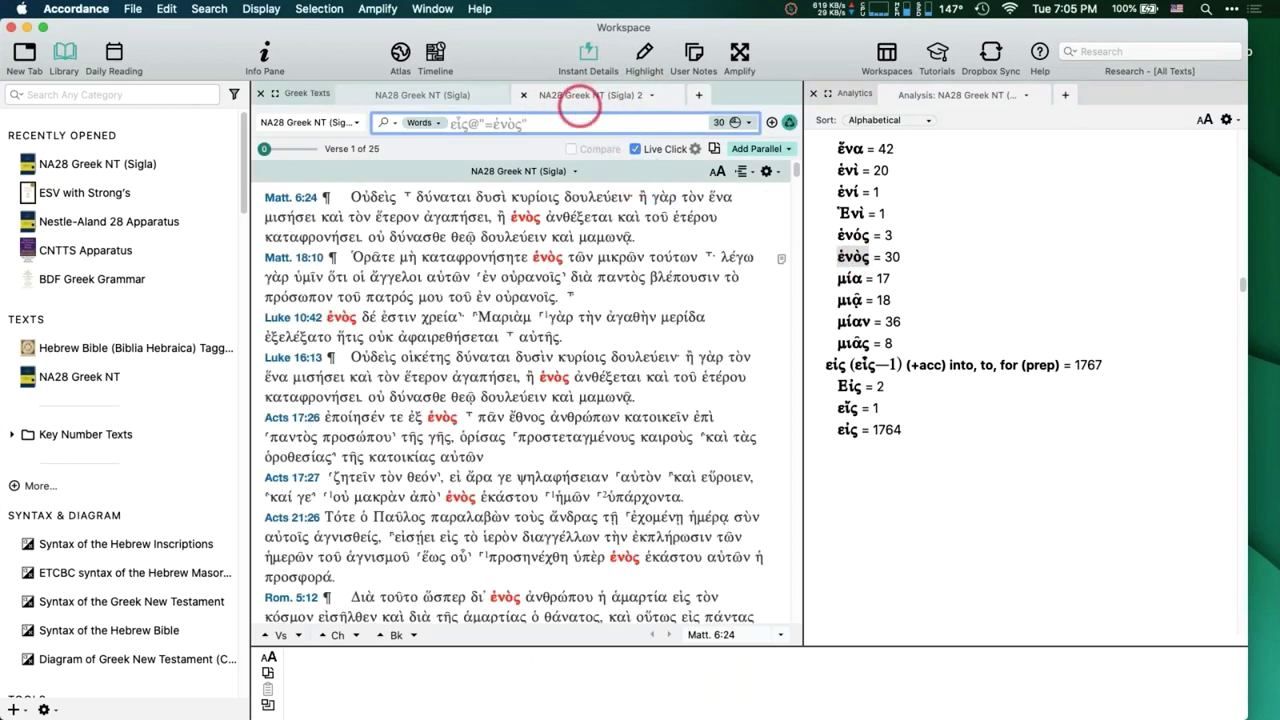
click(849, 410)
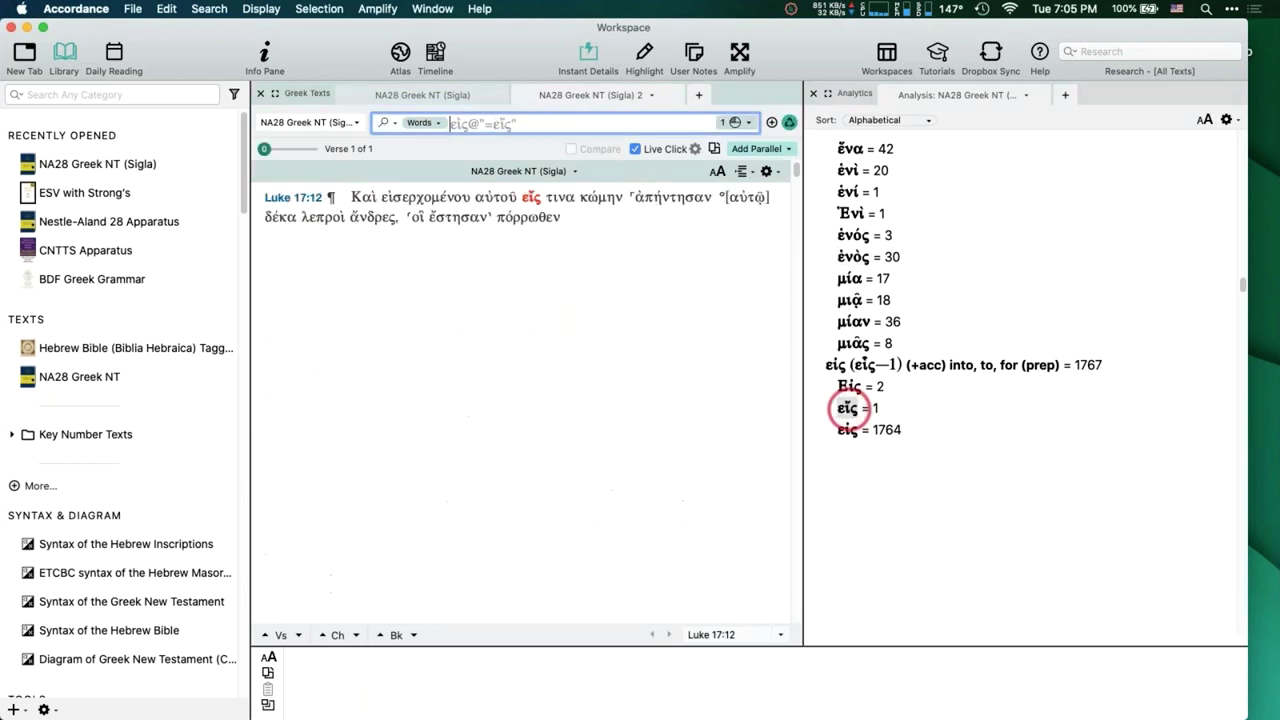
click(636, 272)
click(578, 245)
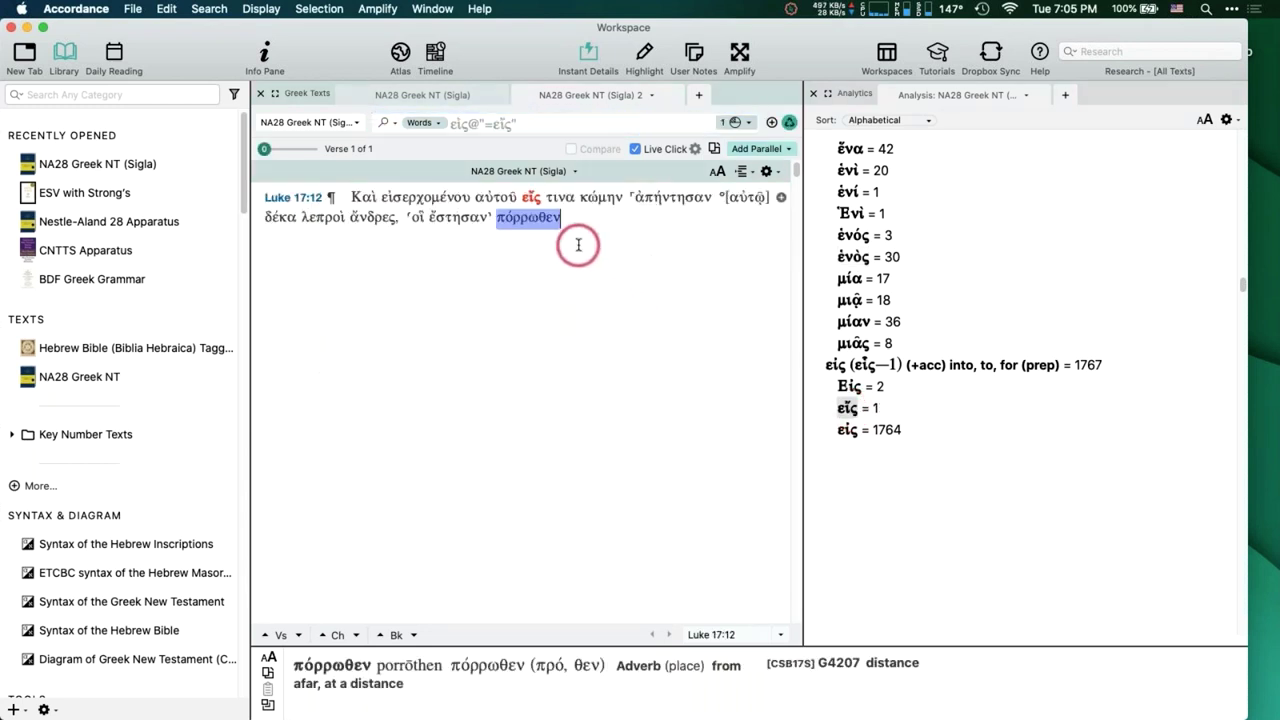
Space out the search expression so that εἰς, @ and "=εἴς" stand as three separate parts.
click(500, 125)
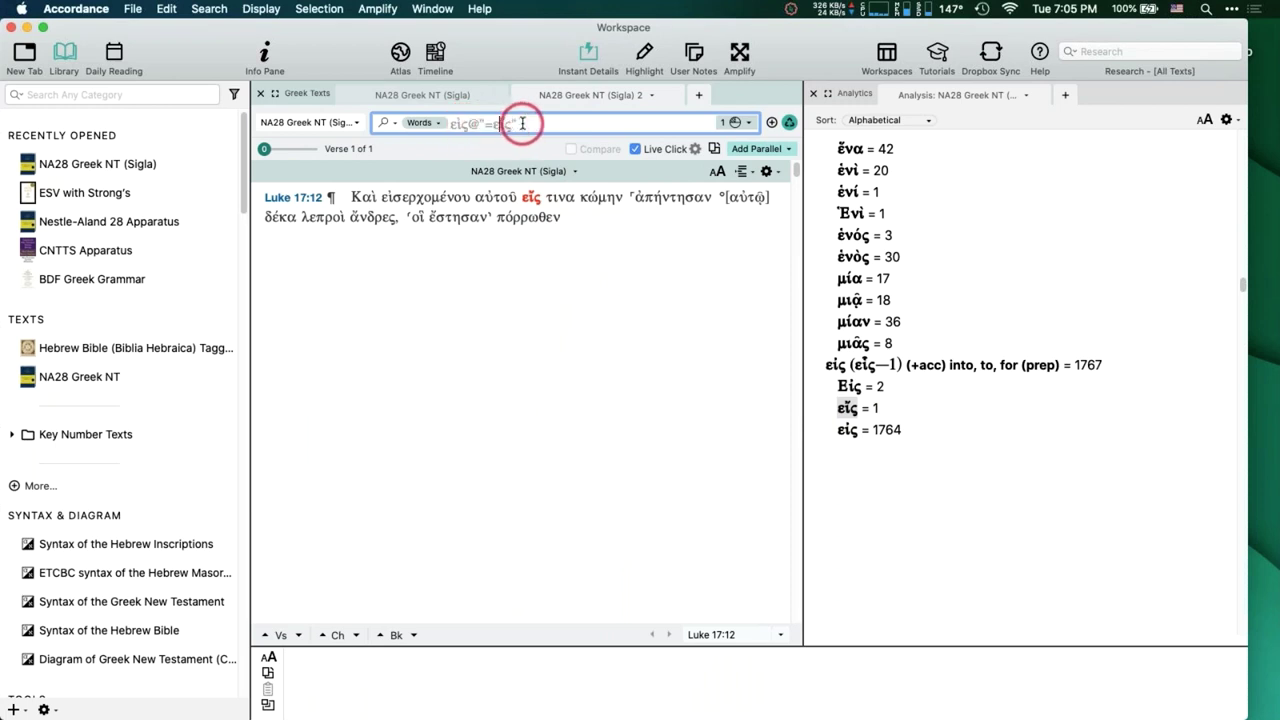
double_click(462, 124)
text(εἴς)
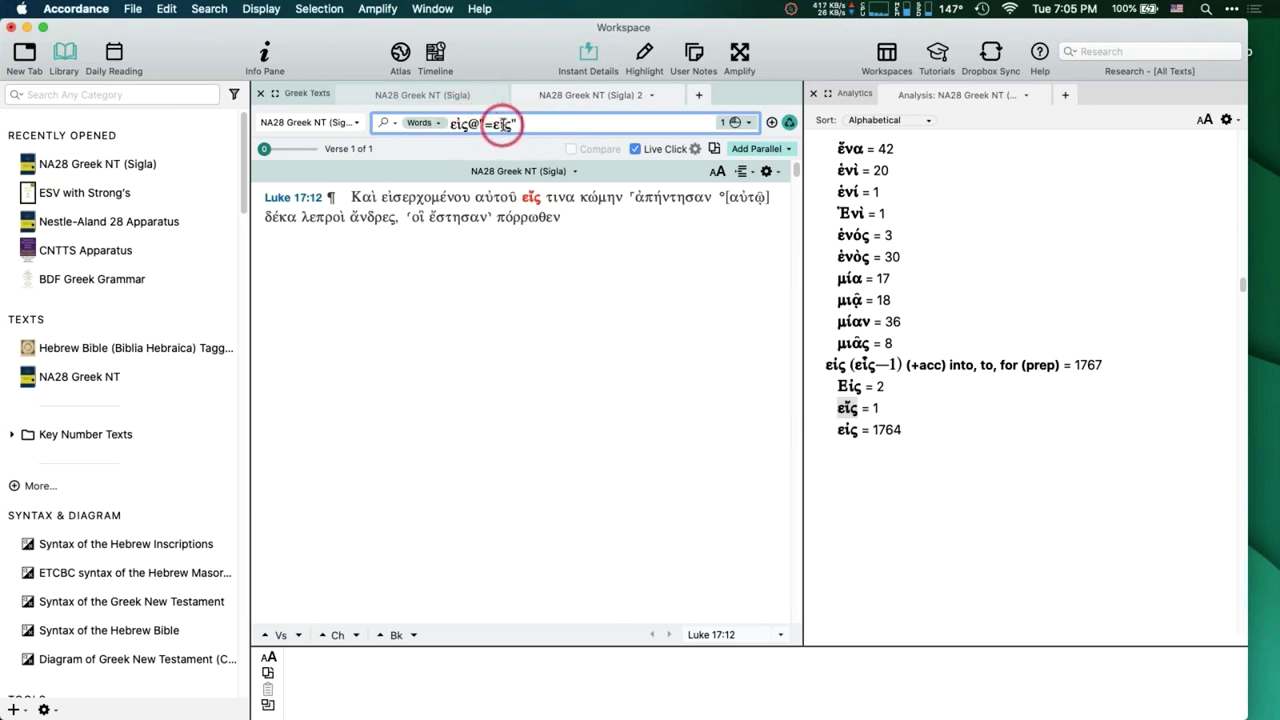
text(ς)
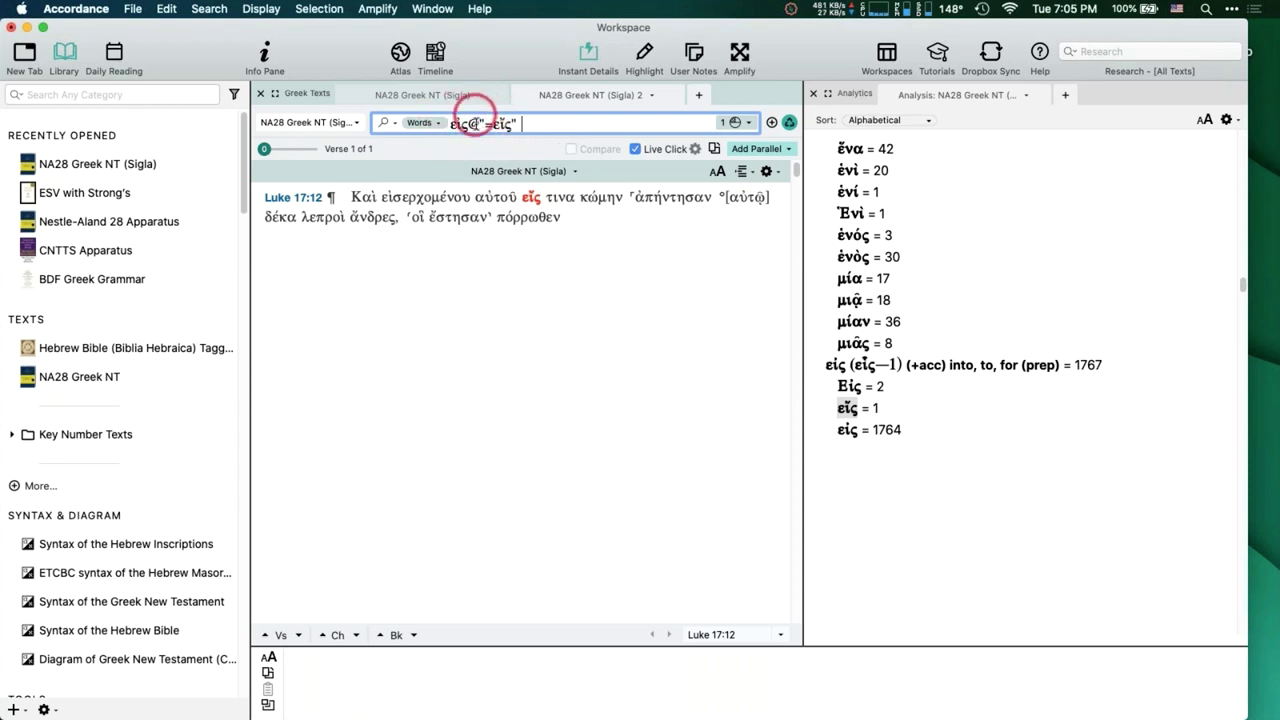
click(476, 122)
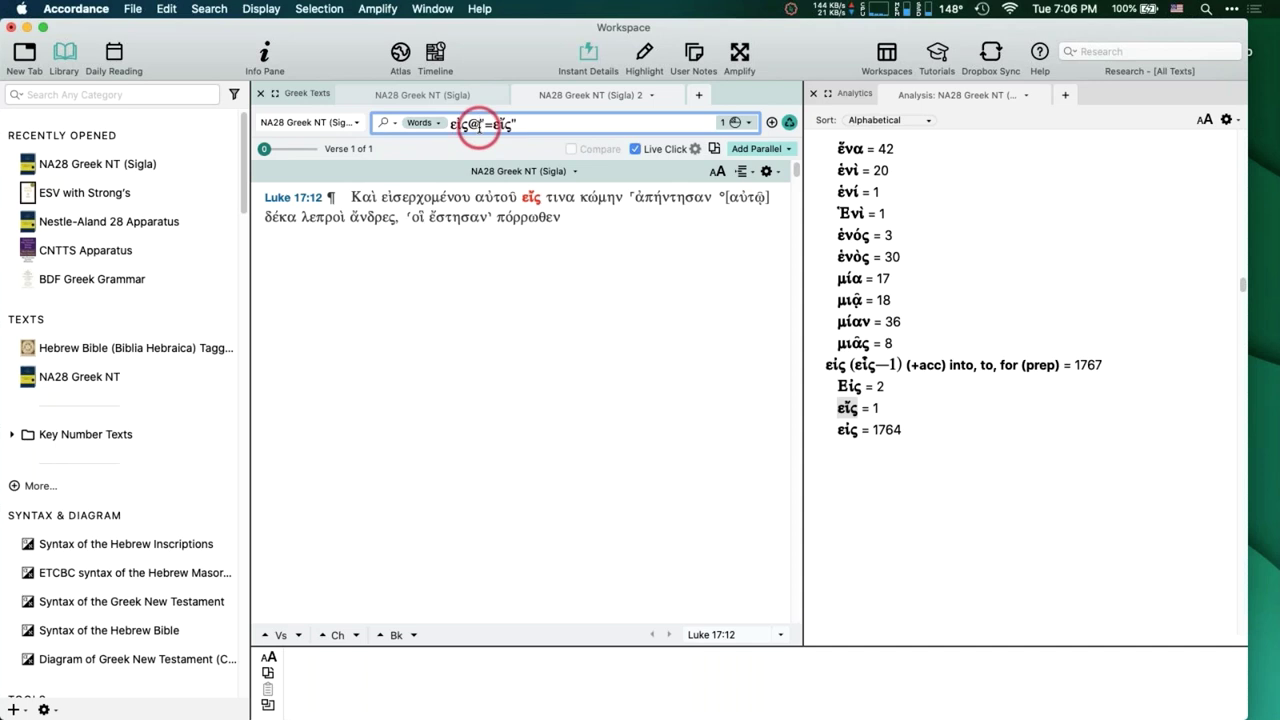
text(")
click(468, 124)
key(Right)
click(480, 126)
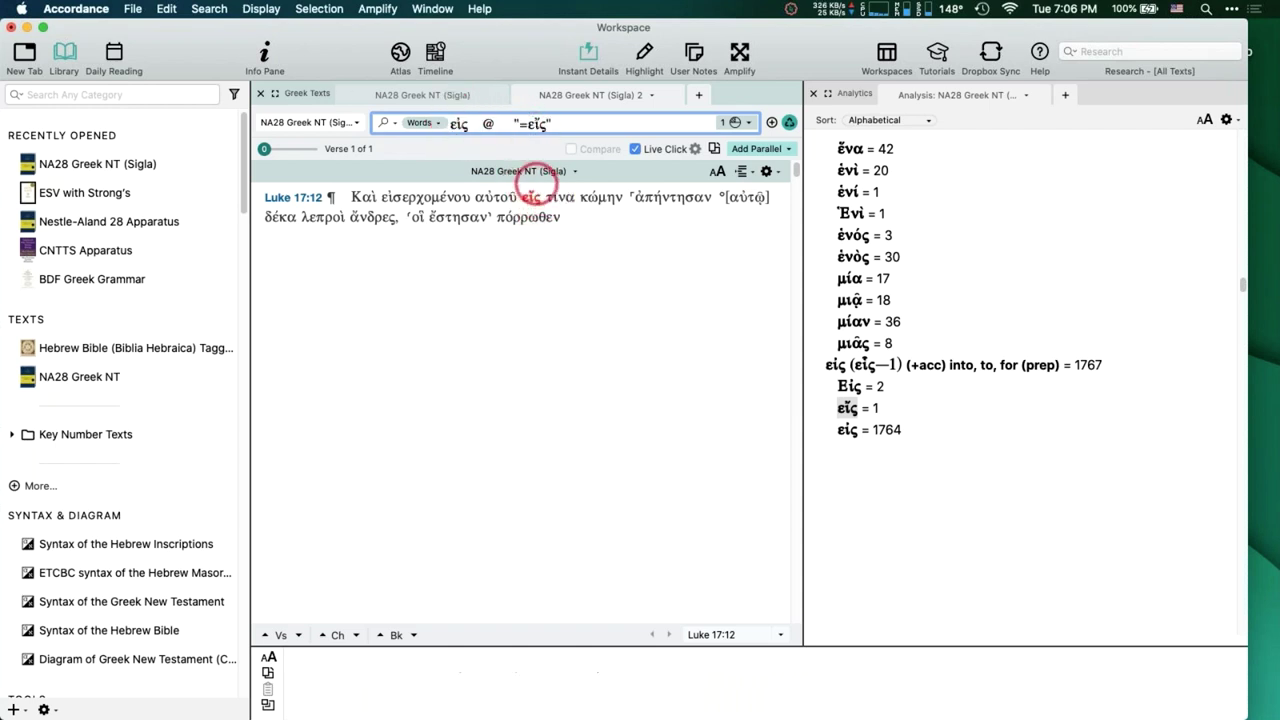
Research the phrase εἴς τινα from Luke 17:12 in the [Grammars] category and close the analysis pane.
double_click(530, 197)
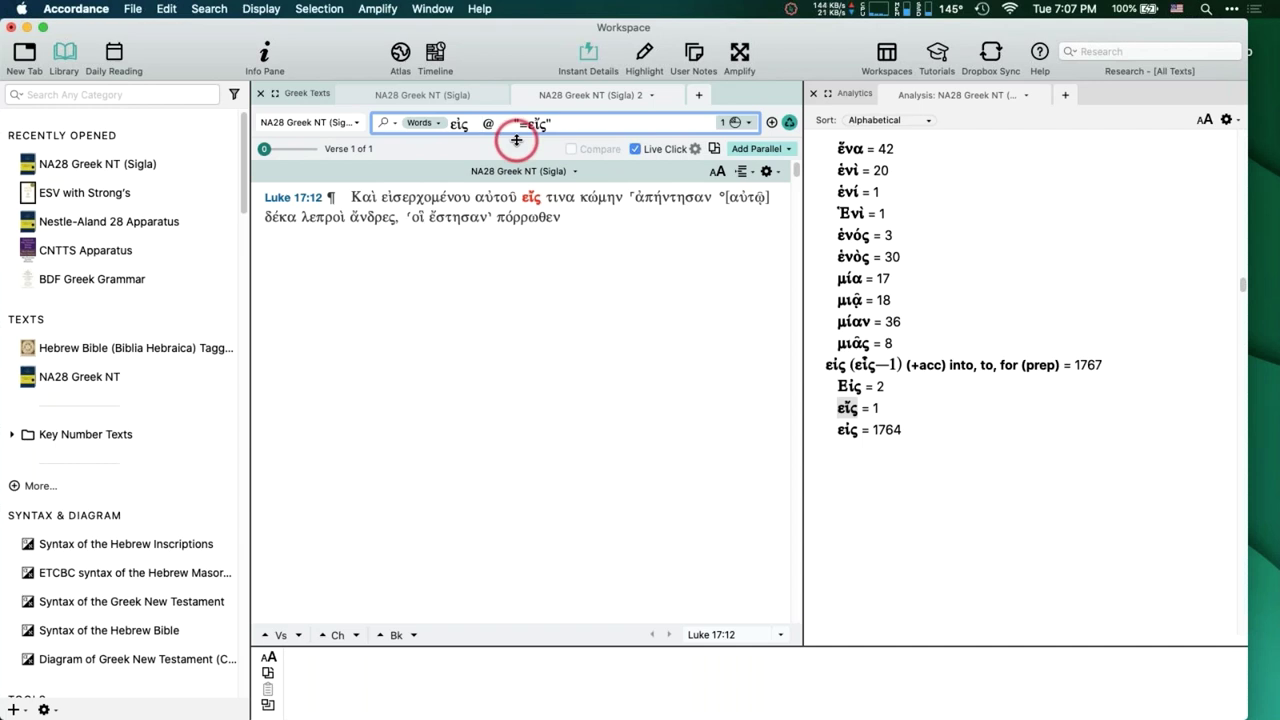
click(489, 125)
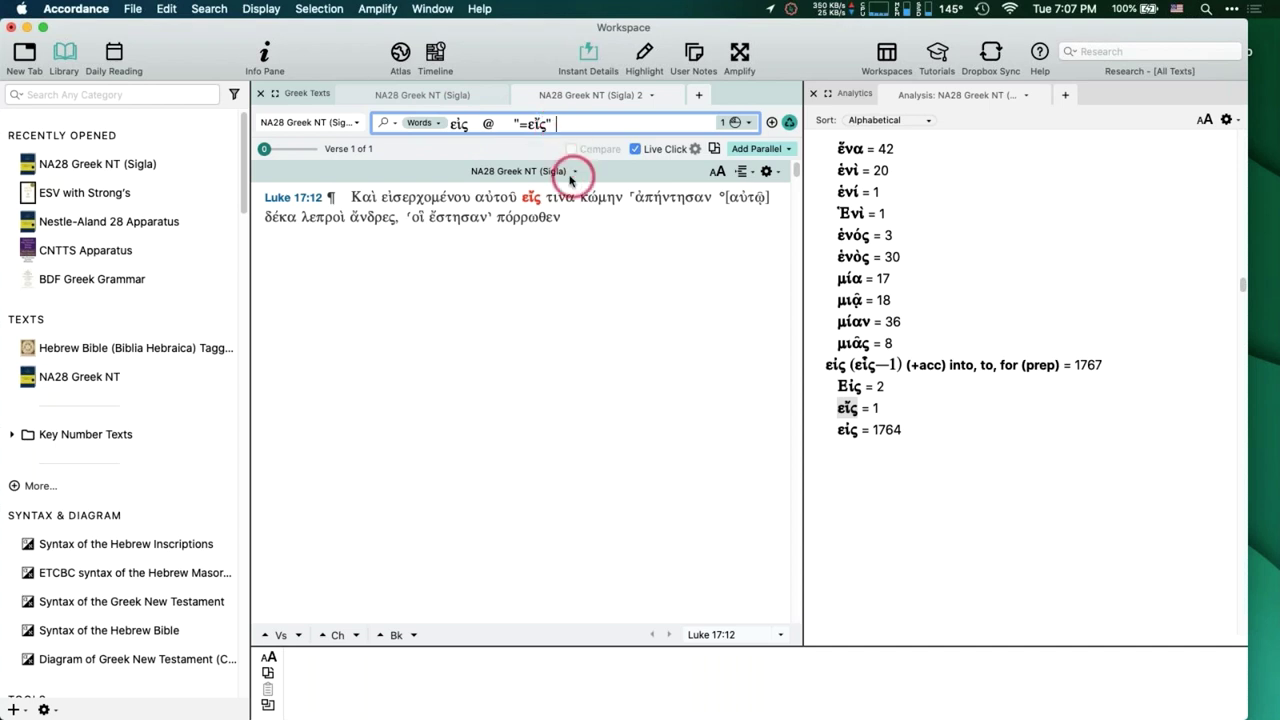
mouse_move(560, 197)
drag(565, 197, 528, 183)
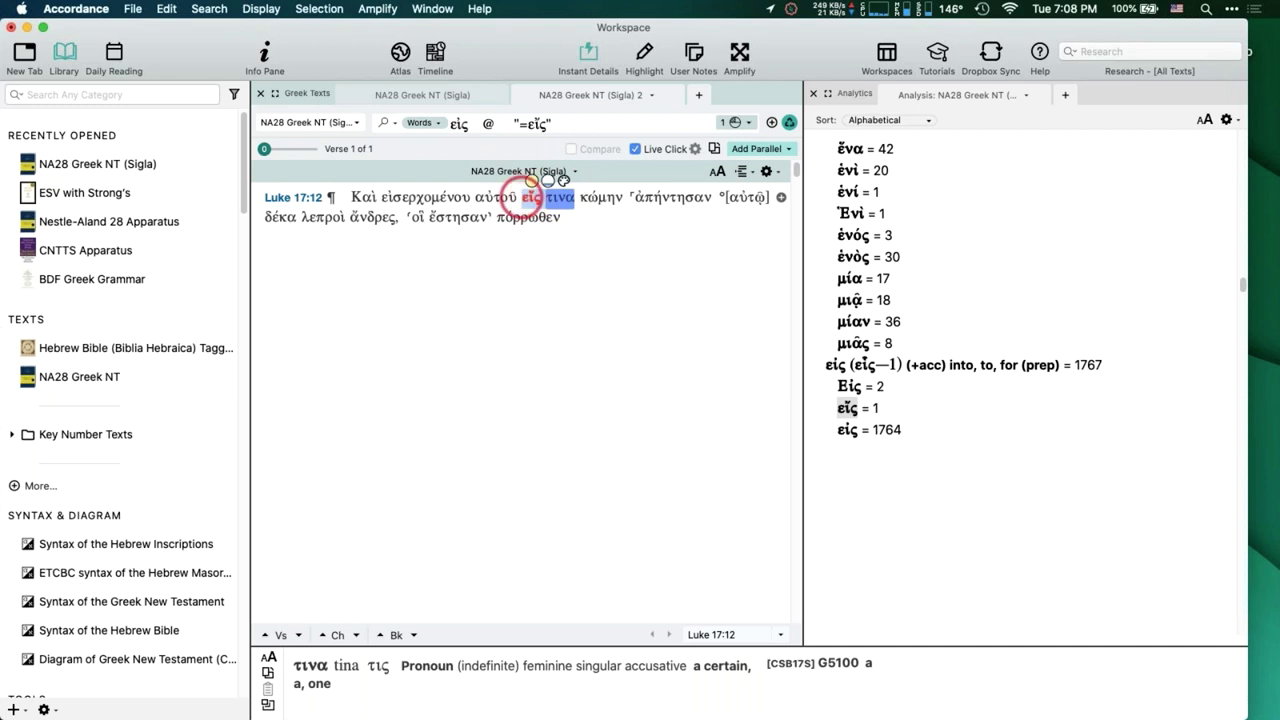
click(552, 300)
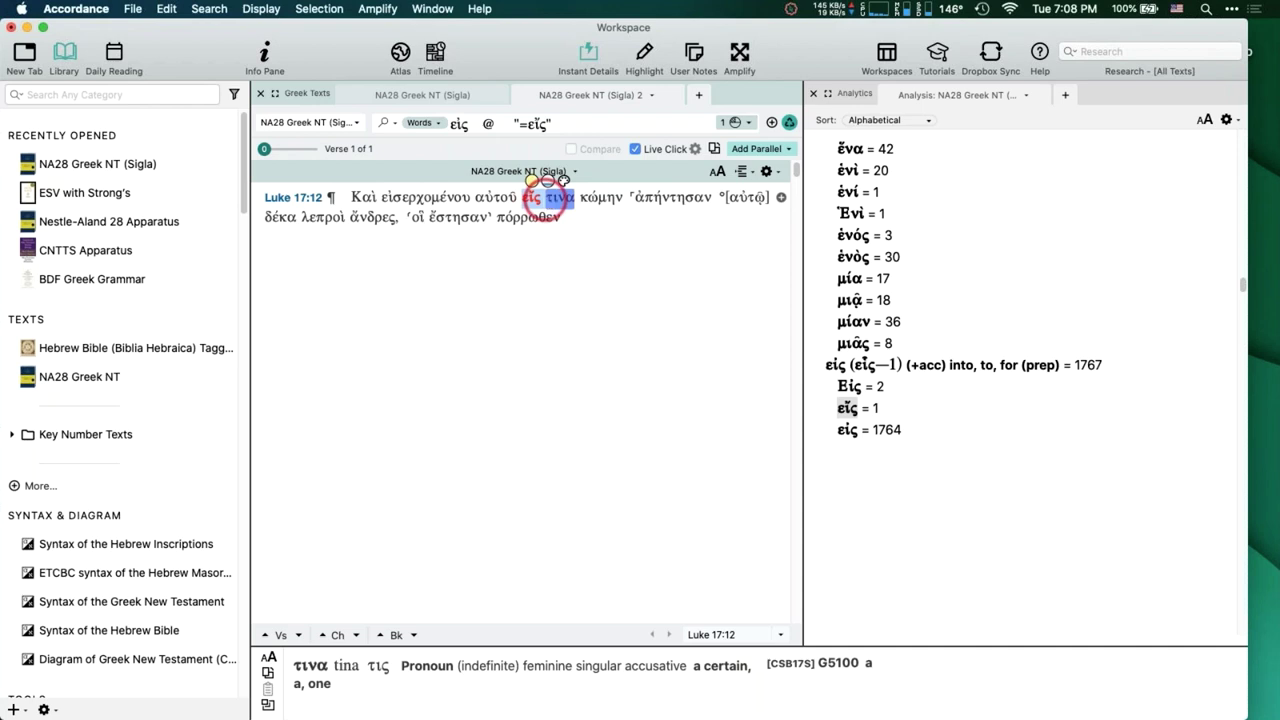
right_click(548, 204)
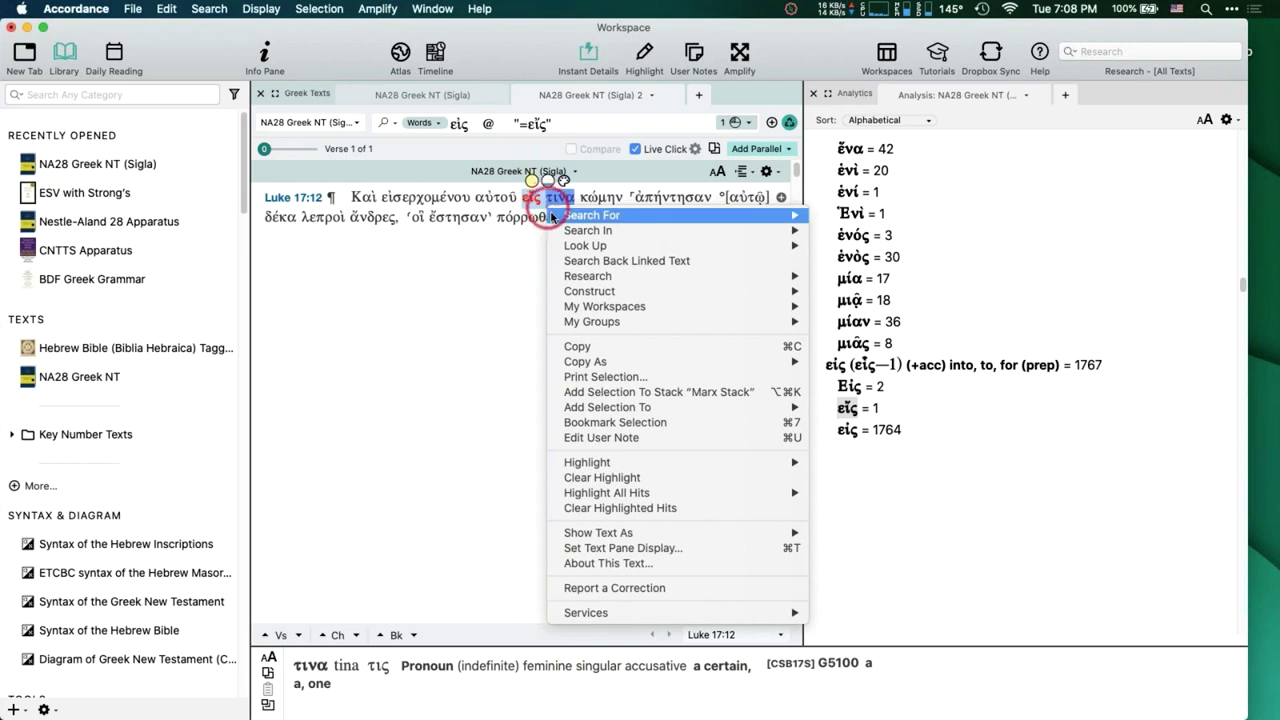
mouse_move(570, 278)
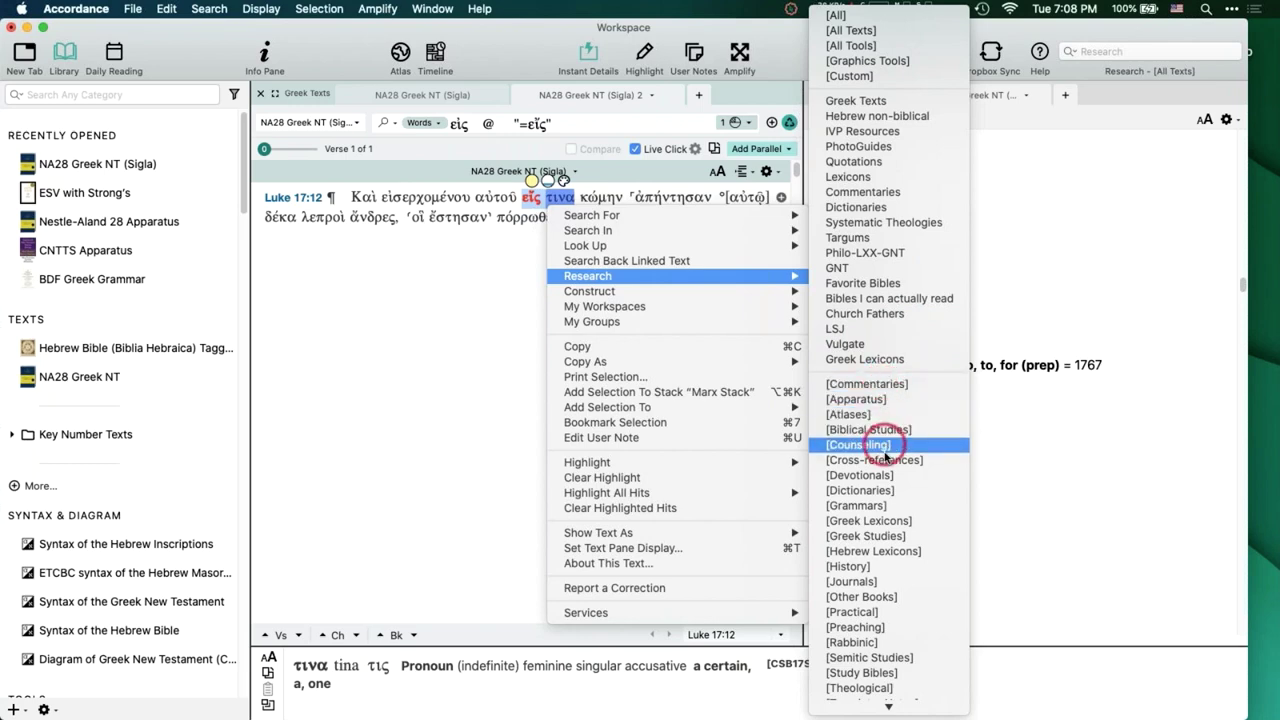
click(875, 507)
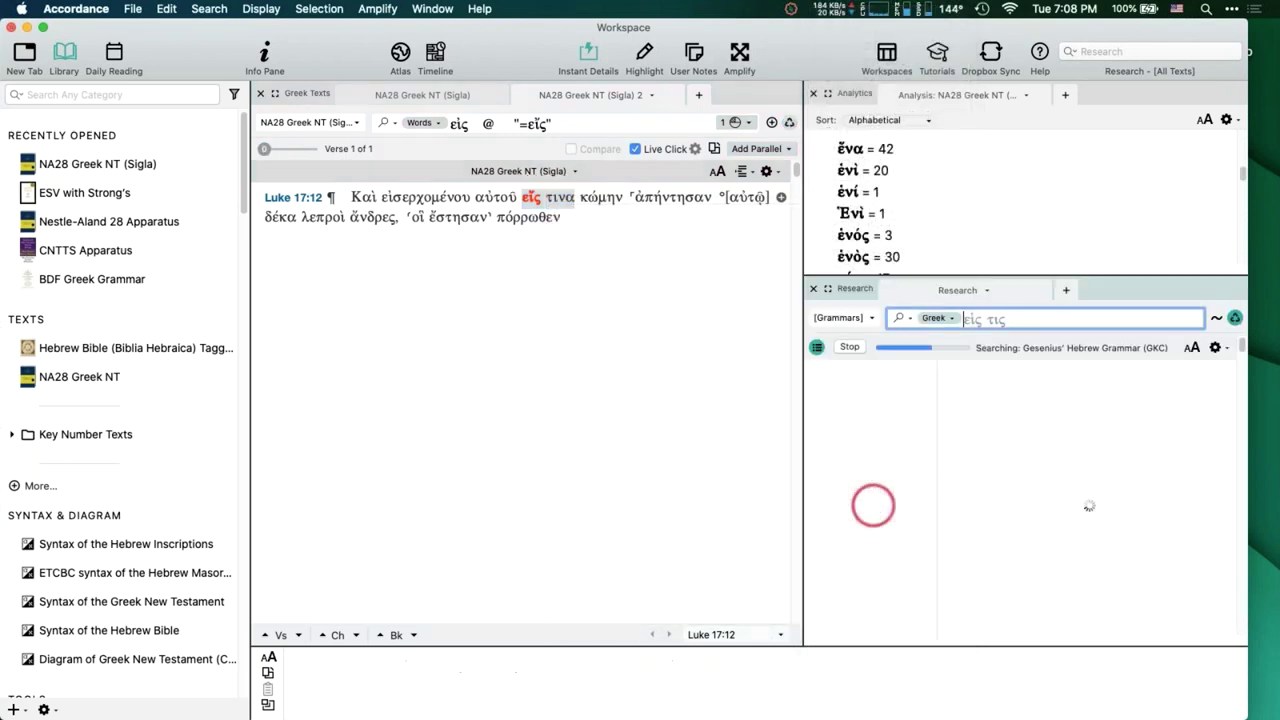
click(813, 94)
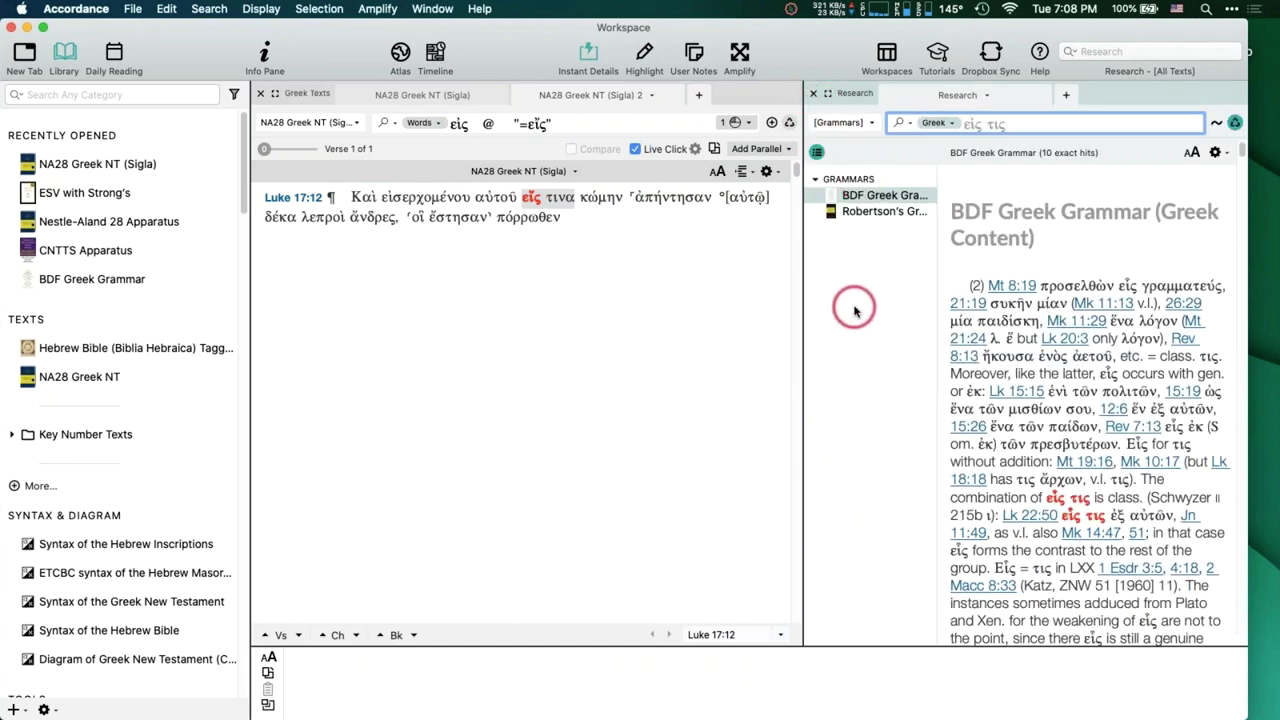
Look up τινα in the Greek lexicons, close the lookup, turn off Live Click, and close the grammar results.
mouse_move(626, 212)
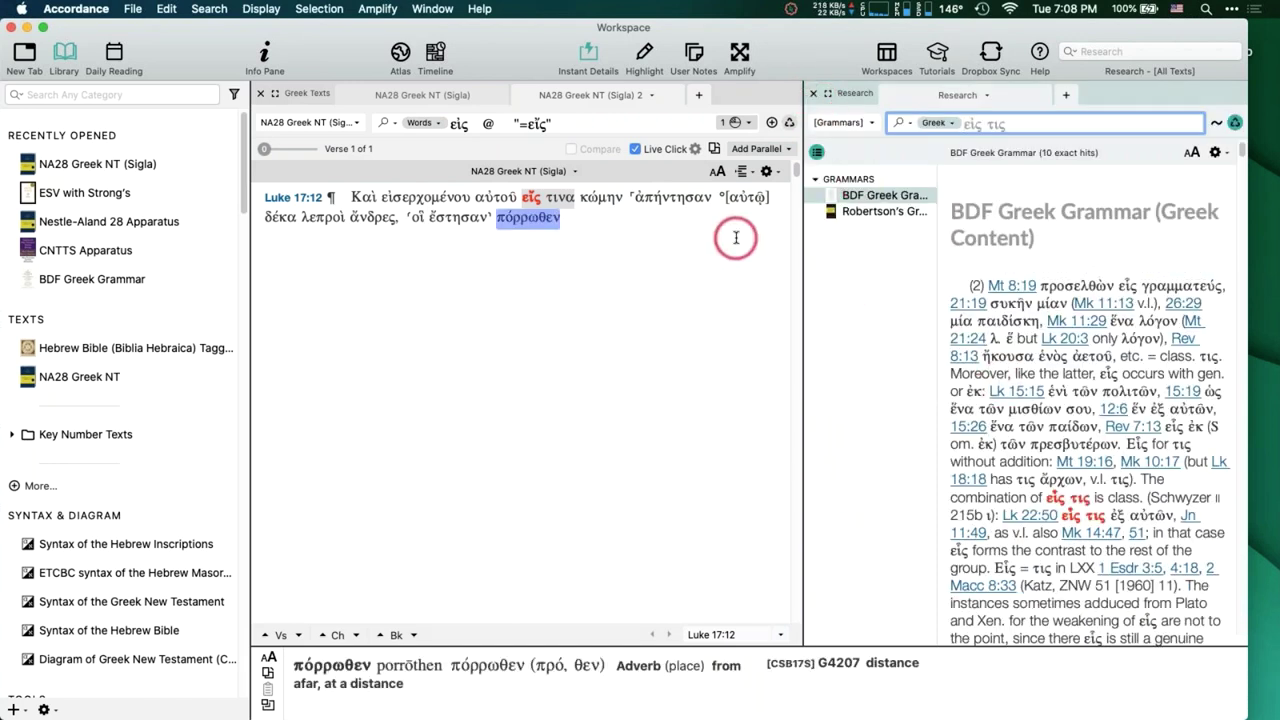
double_click(560, 198)
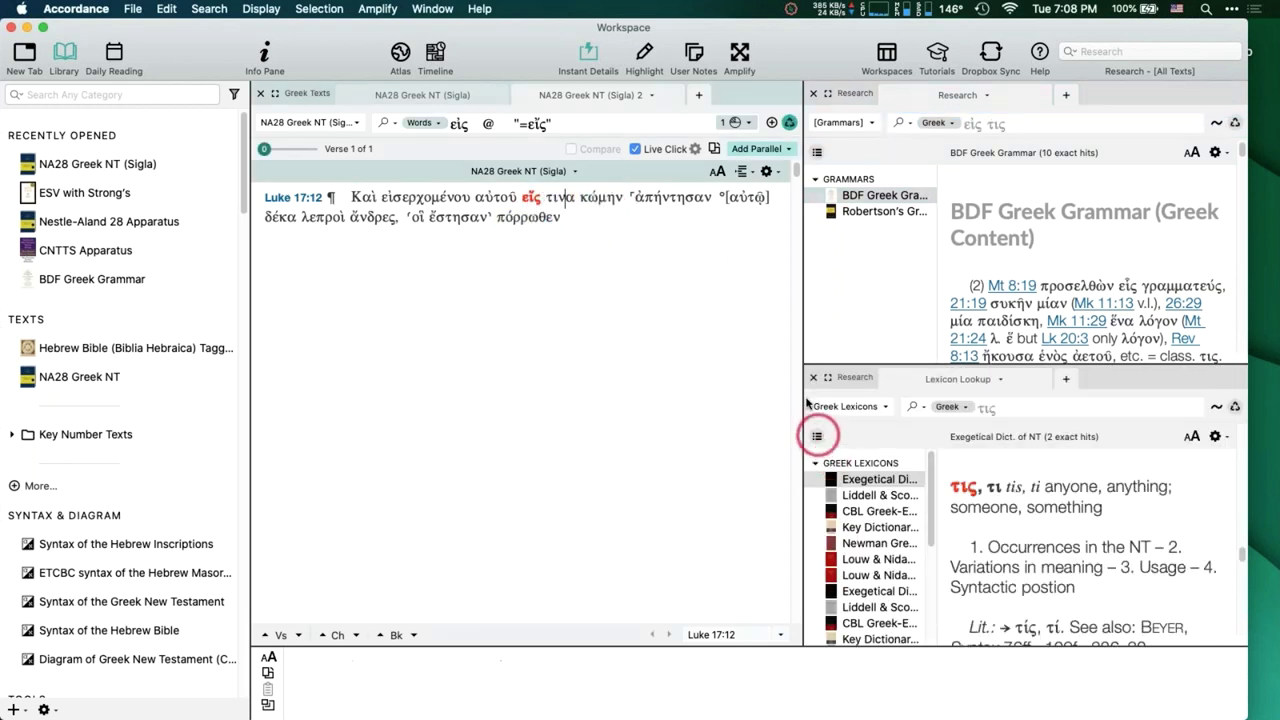
click(813, 377)
click(635, 148)
double_click(687, 197)
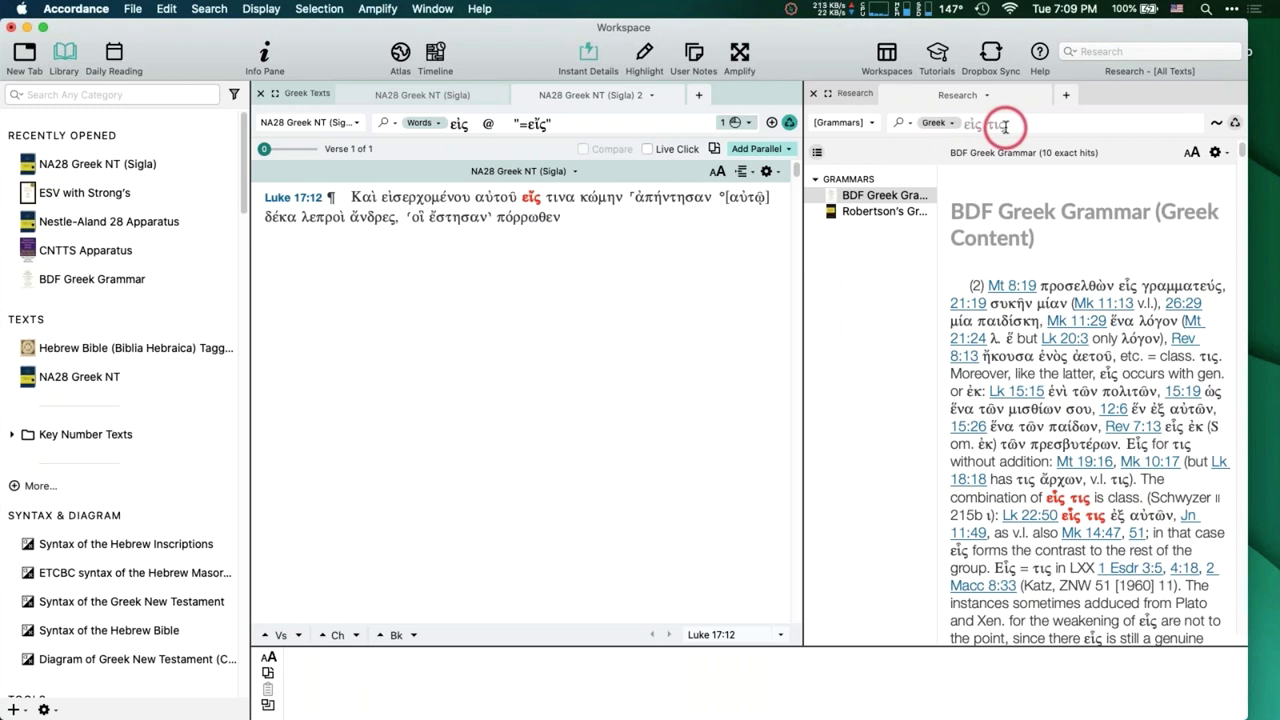
click(815, 94)
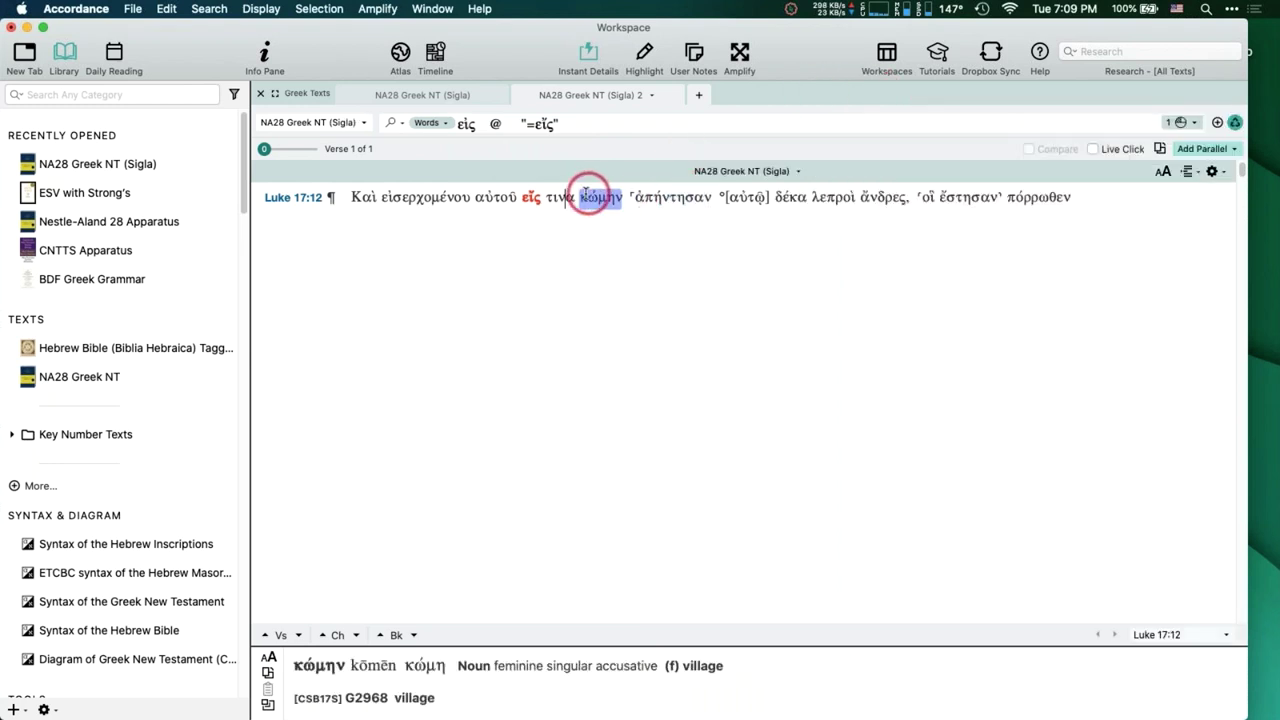
Research the inflected phrase "εἴς τινα" from Luke 17:12 in [Grammars] and browse the hits in BDF Greek Grammar.
drag(574, 197, 523, 197)
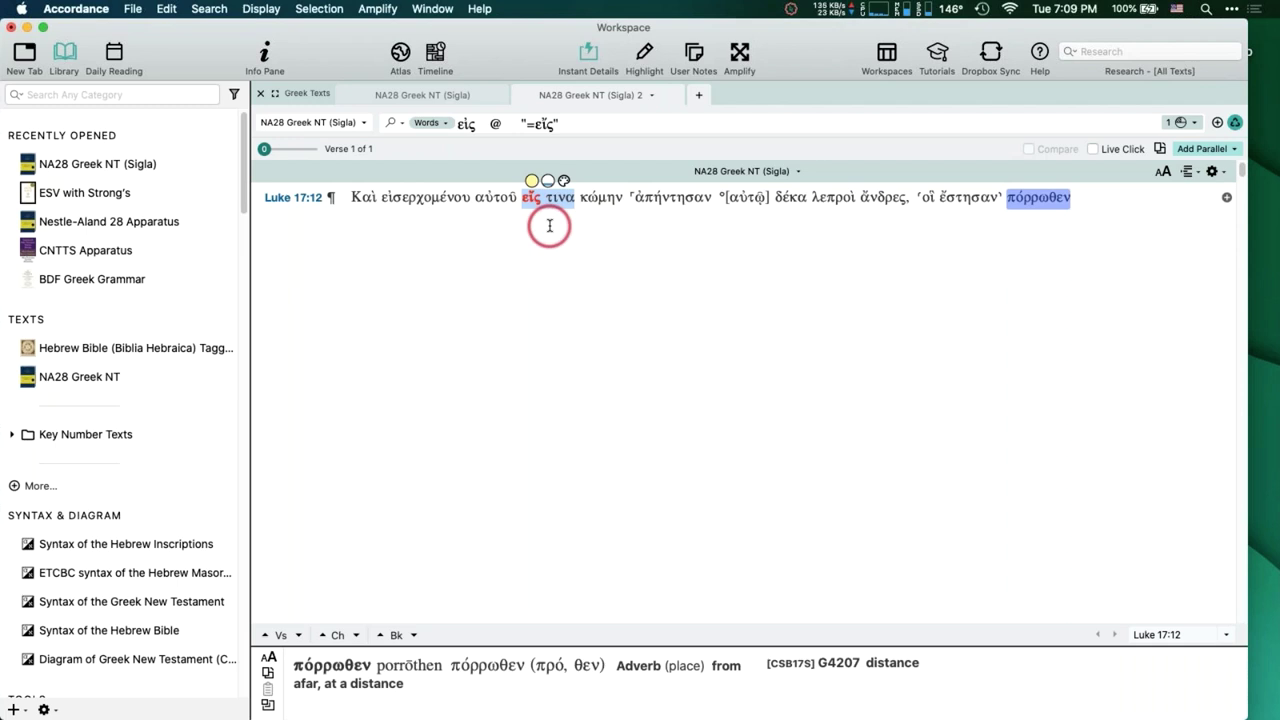
double_click(536, 199)
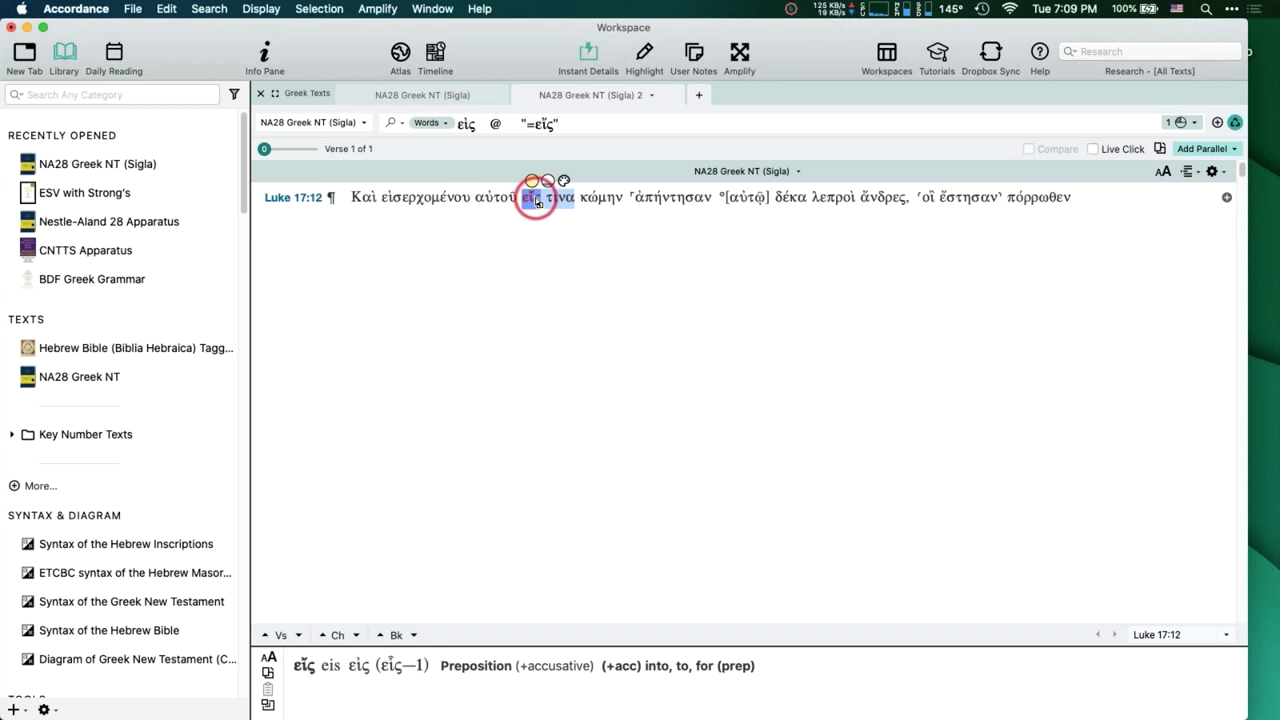
right_click(537, 201)
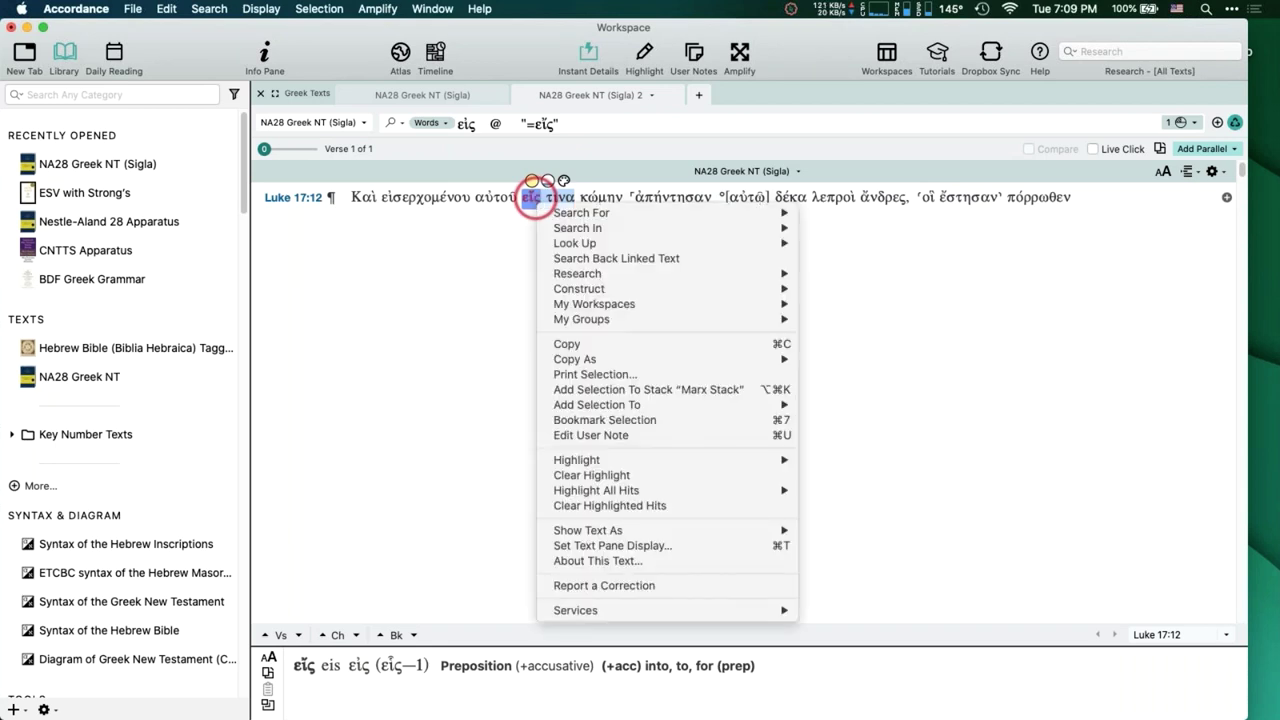
mouse_move(567, 275)
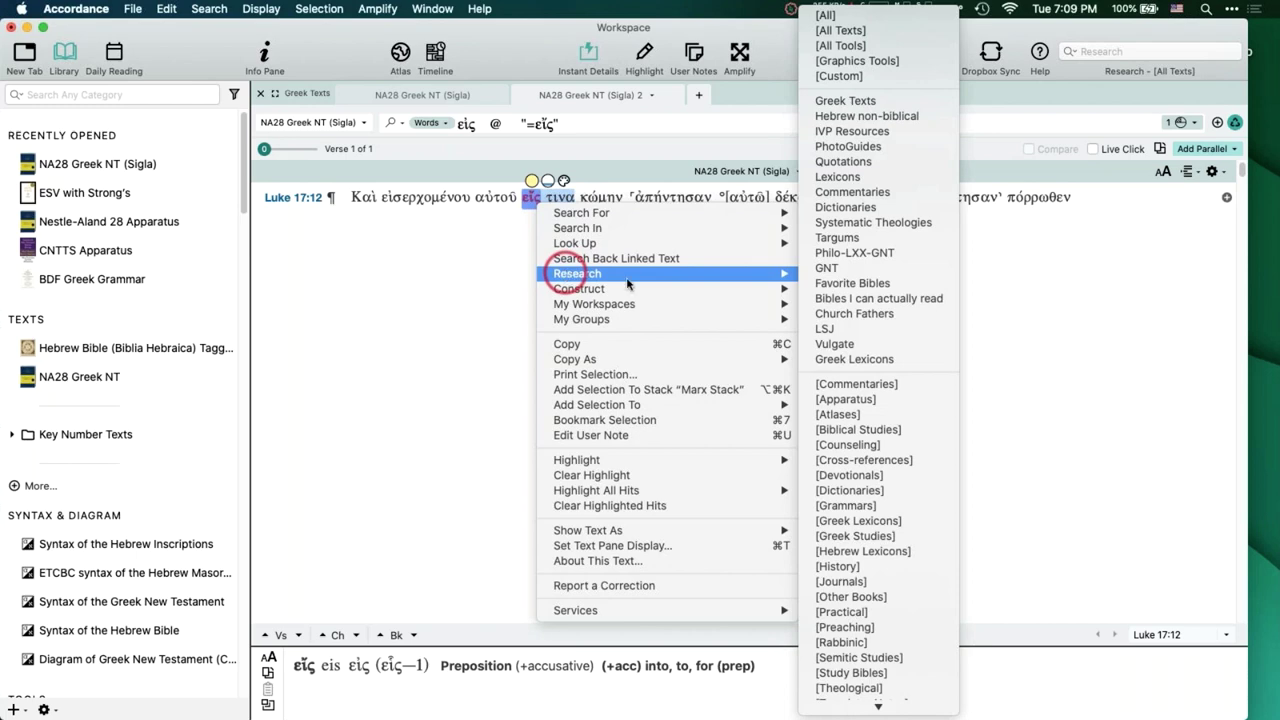
click(840, 507)
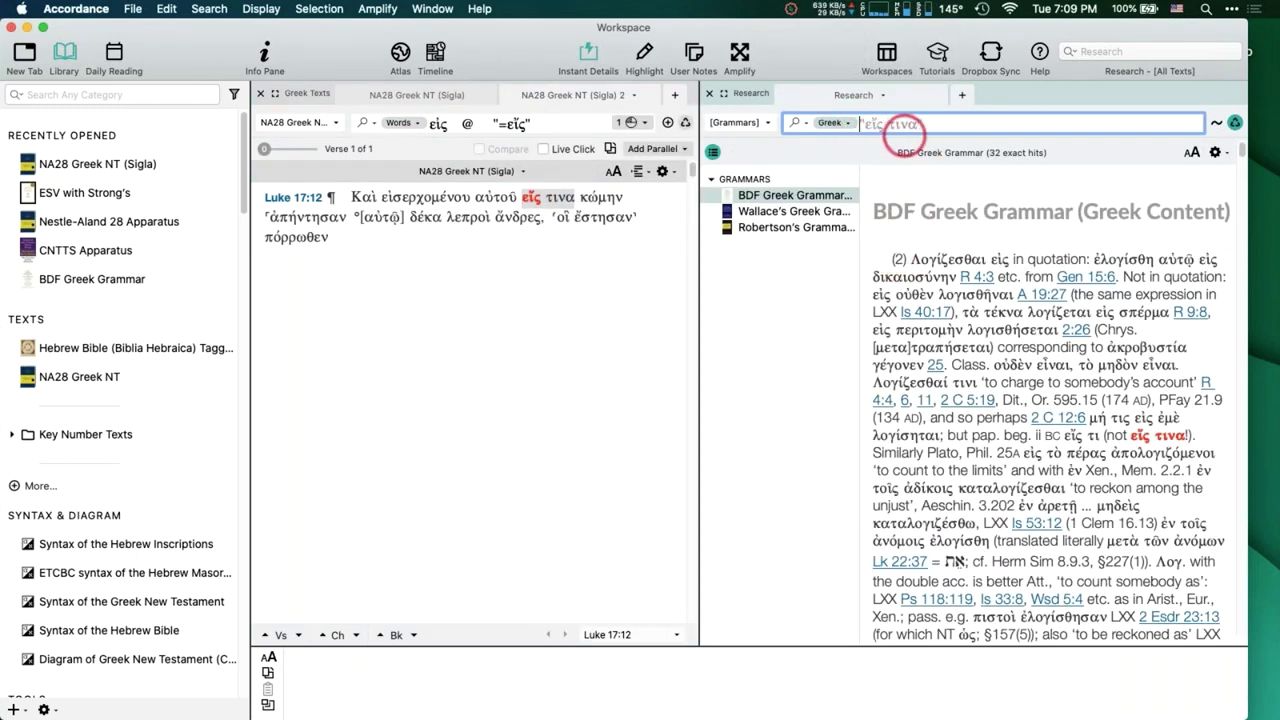
mouse_move(955, 228)
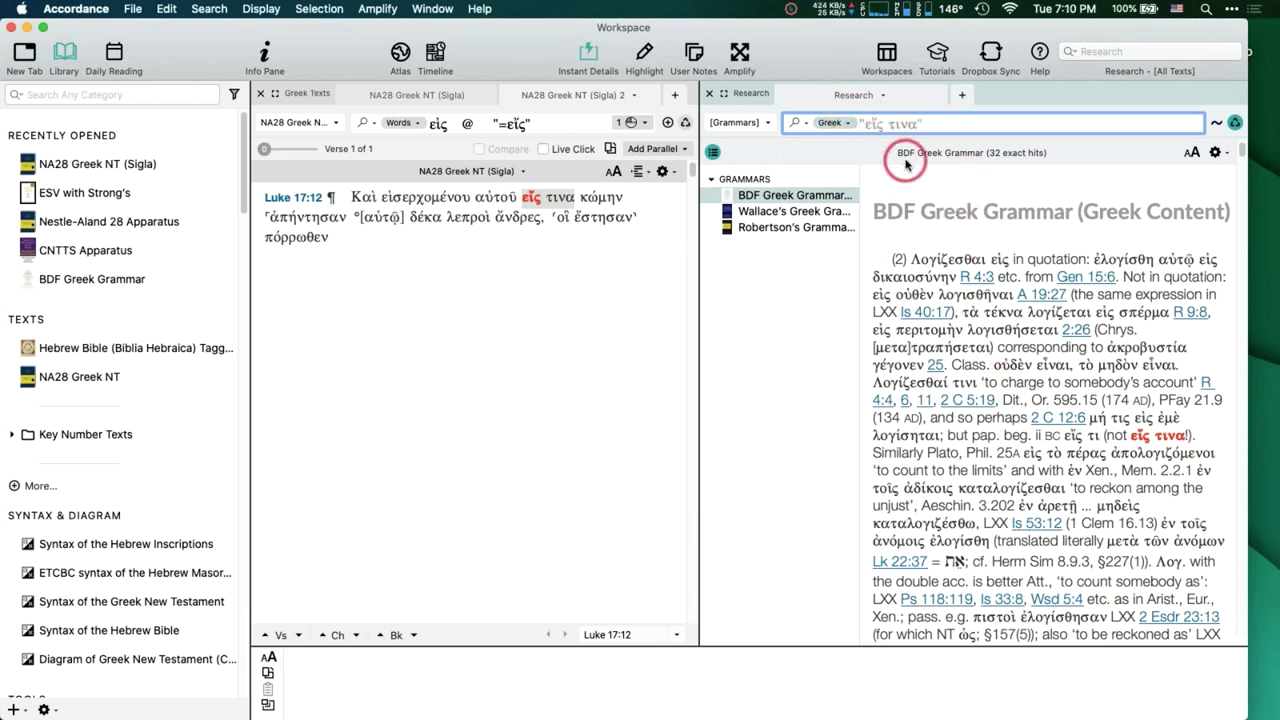
mouse_move(926, 310)
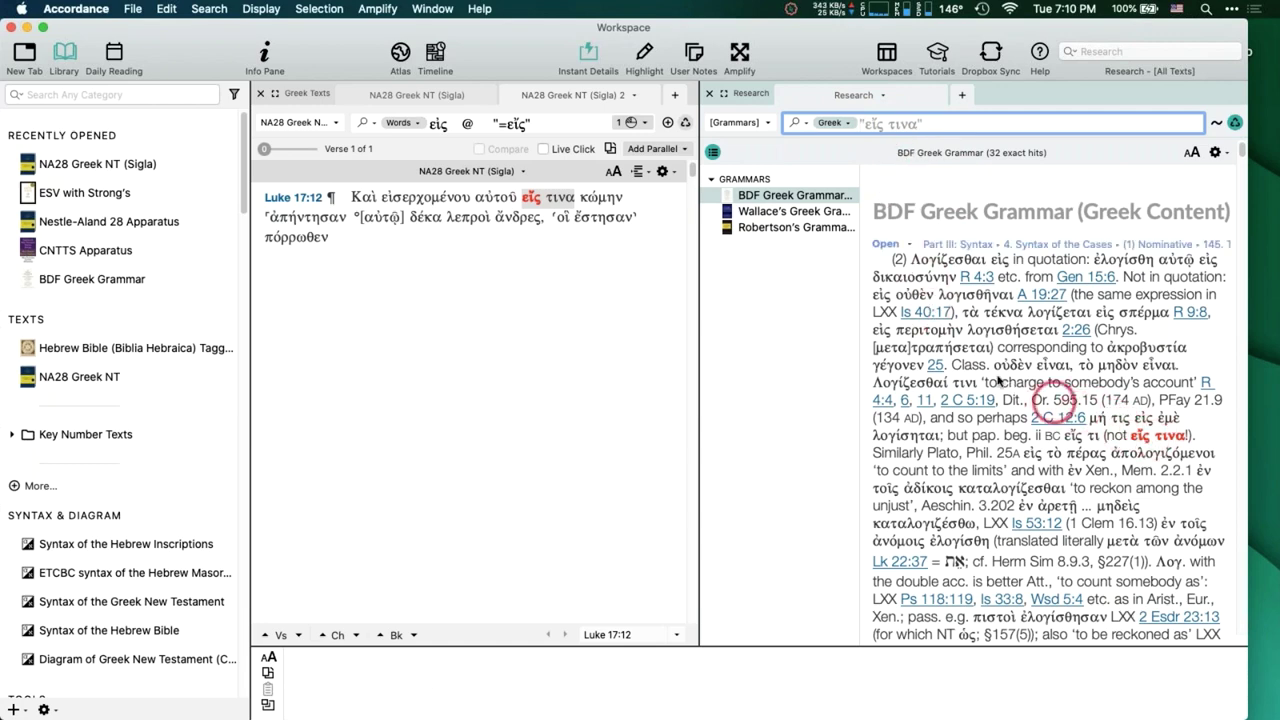
scroll(998, 378, down, 5)
scroll(998, 378, down, 15)
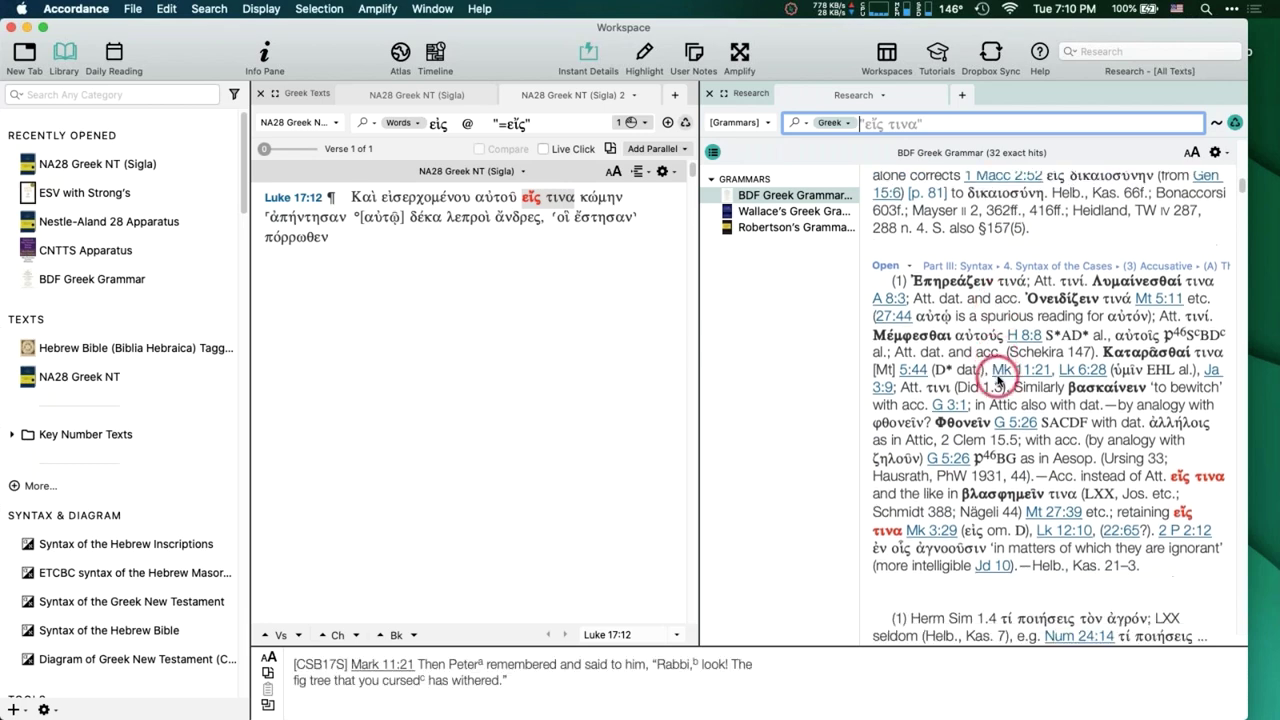
scroll(998, 378, down, 3)
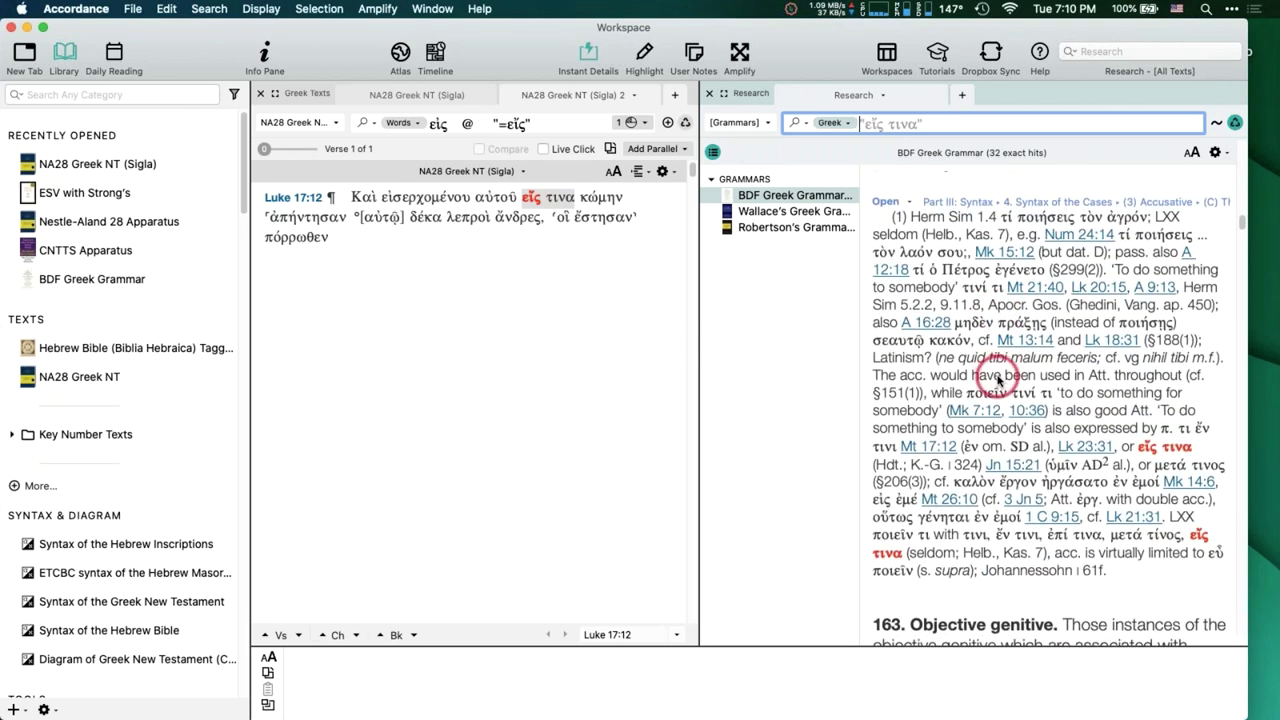
scroll(998, 378, up, 3)
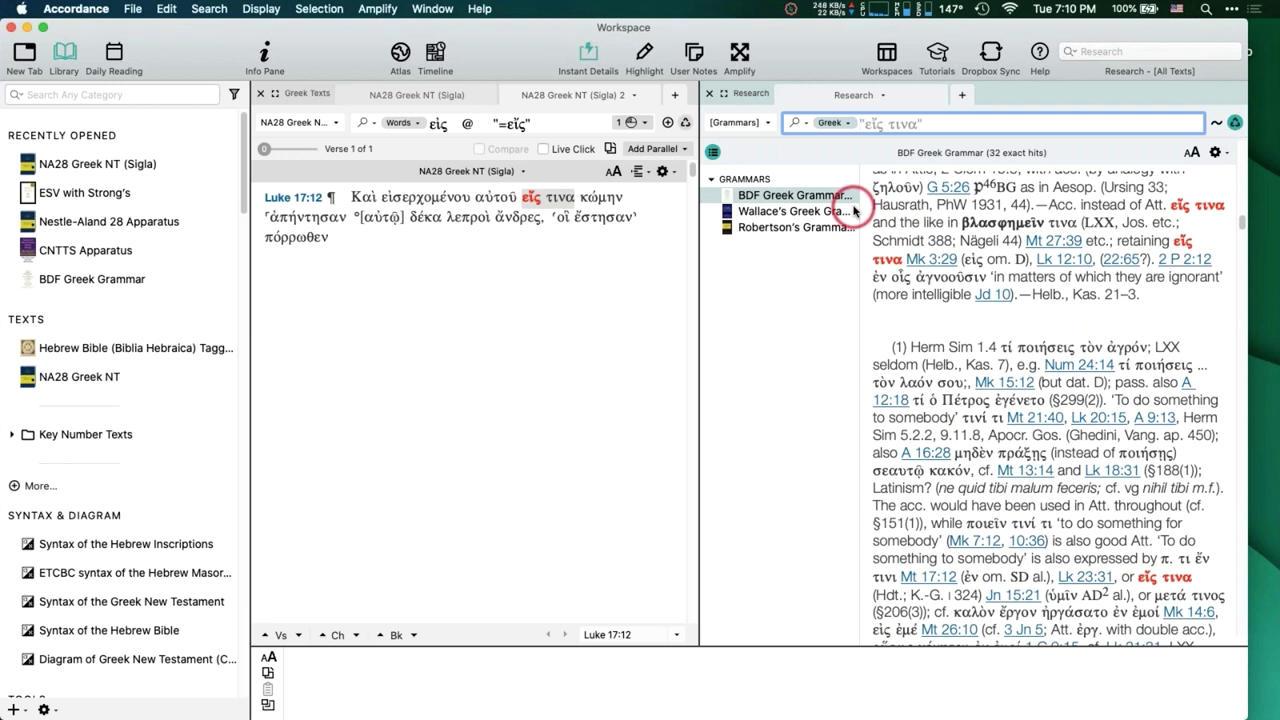
Close the grammar results and the second NA28 tab, and search the remaining NA28 text for the word ἀγαπάω.
click(709, 93)
click(525, 96)
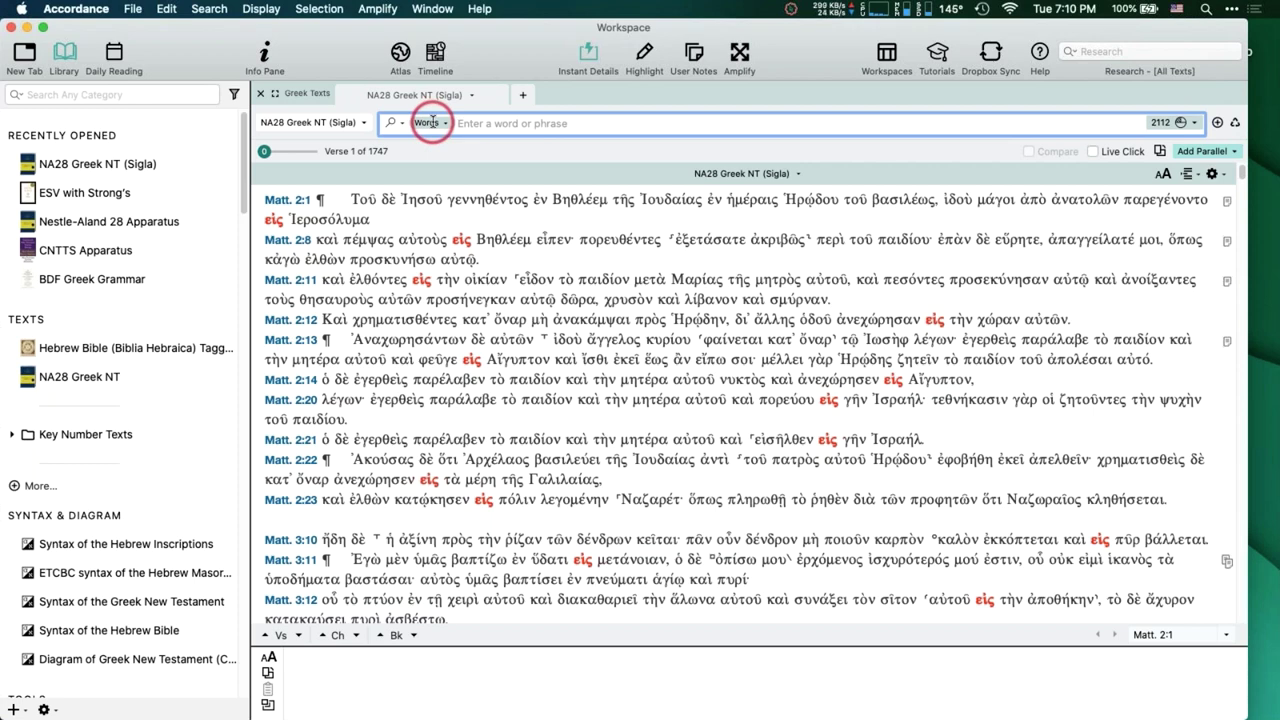
click(431, 122)
text(ag)
click(431, 122)
text(αγαπ)
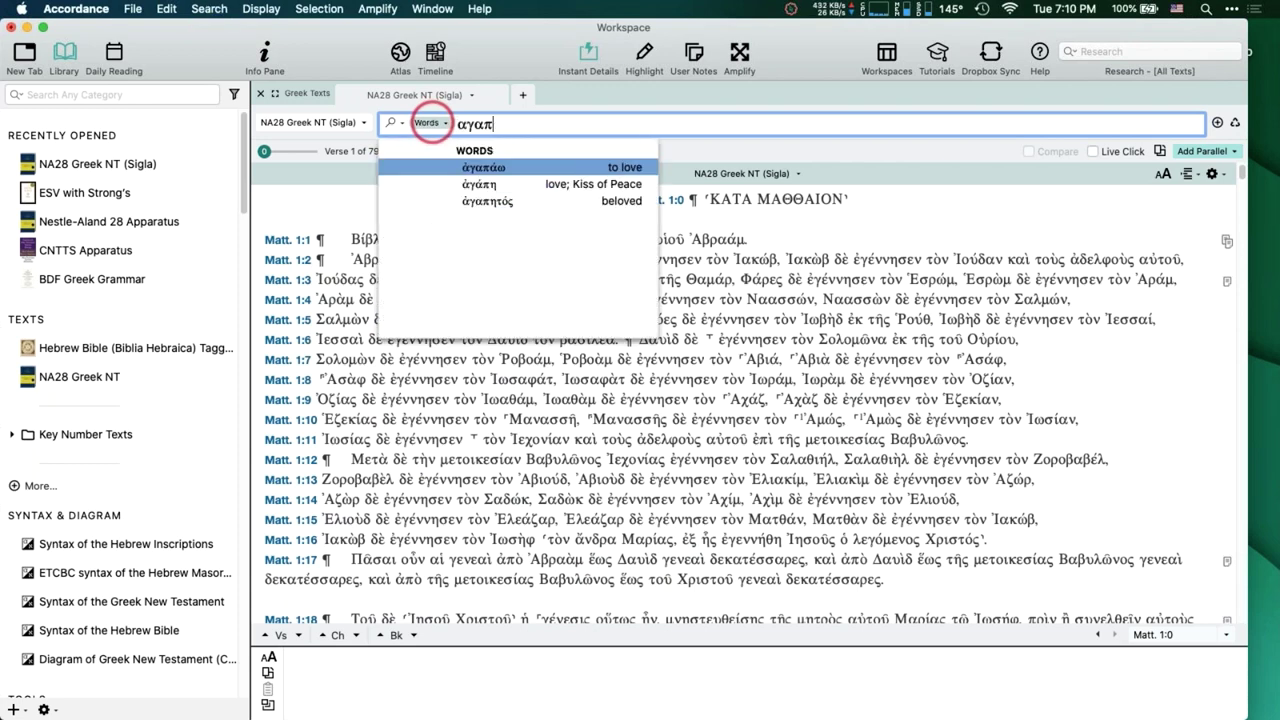
text(αω)
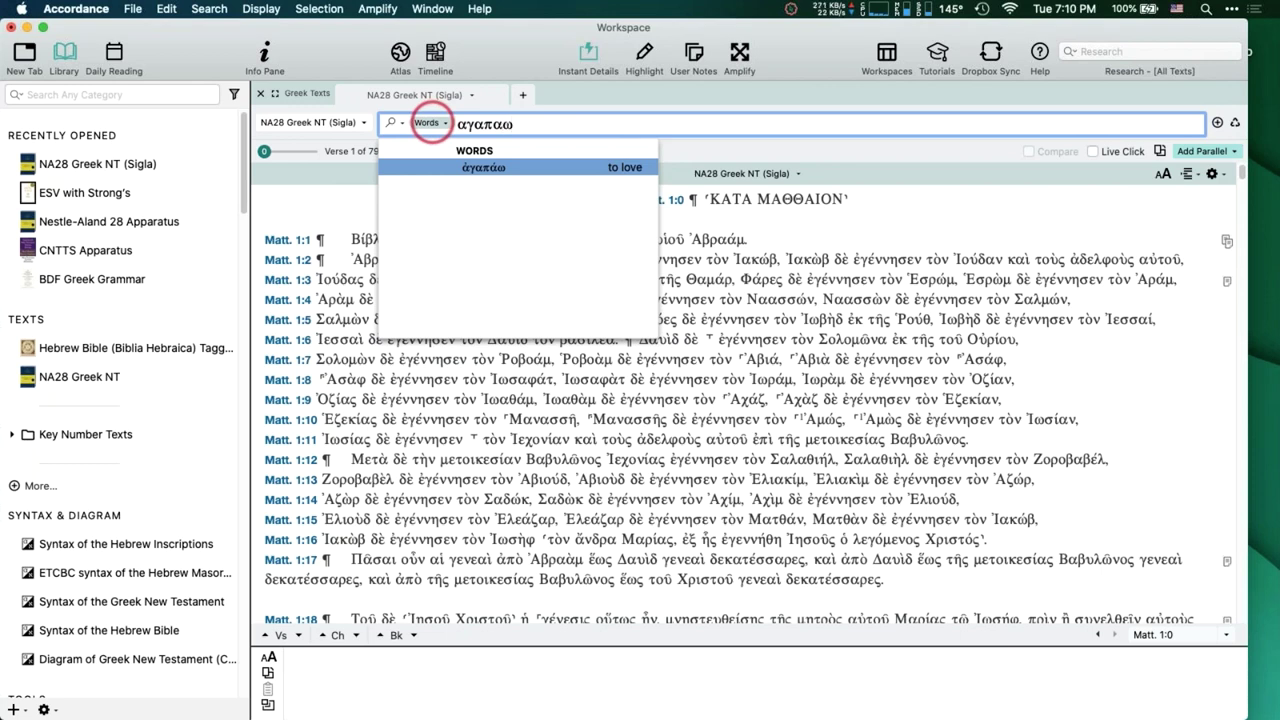
key(Return)
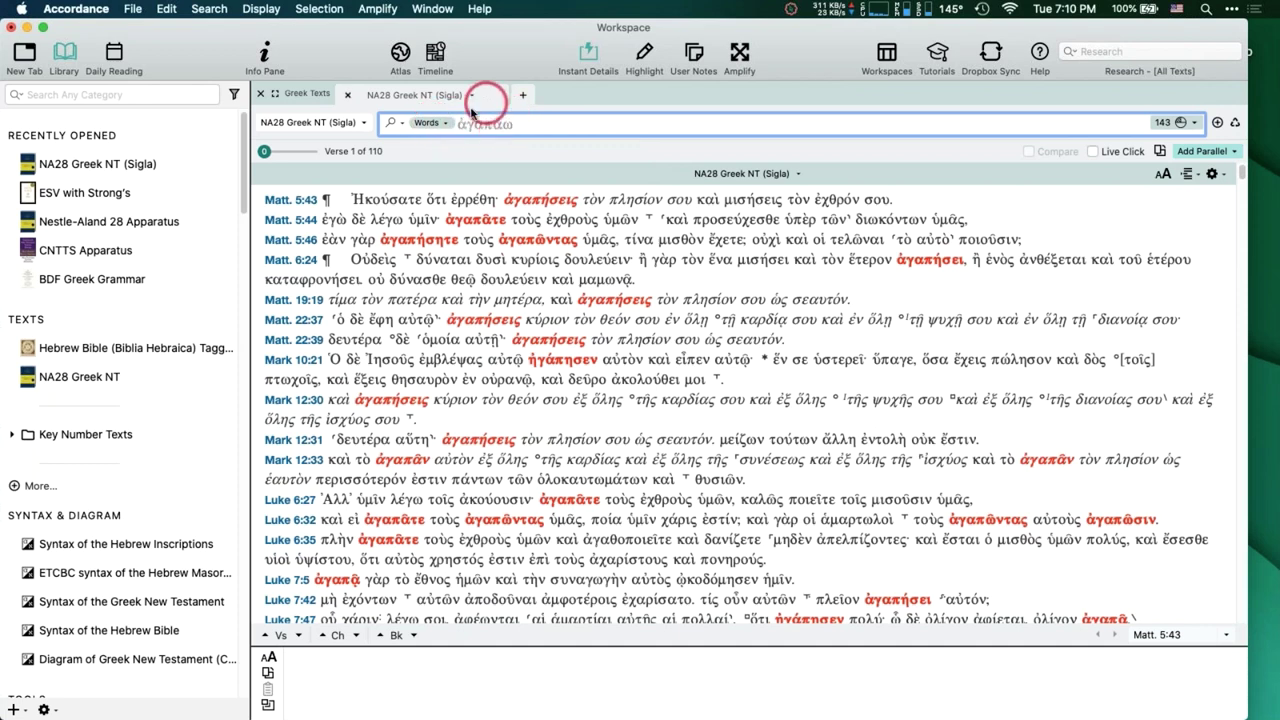
Open the analysis of the ἀγαπάω hits and add INFLECT below LEX in its display settings.
mouse_move(560, 200)
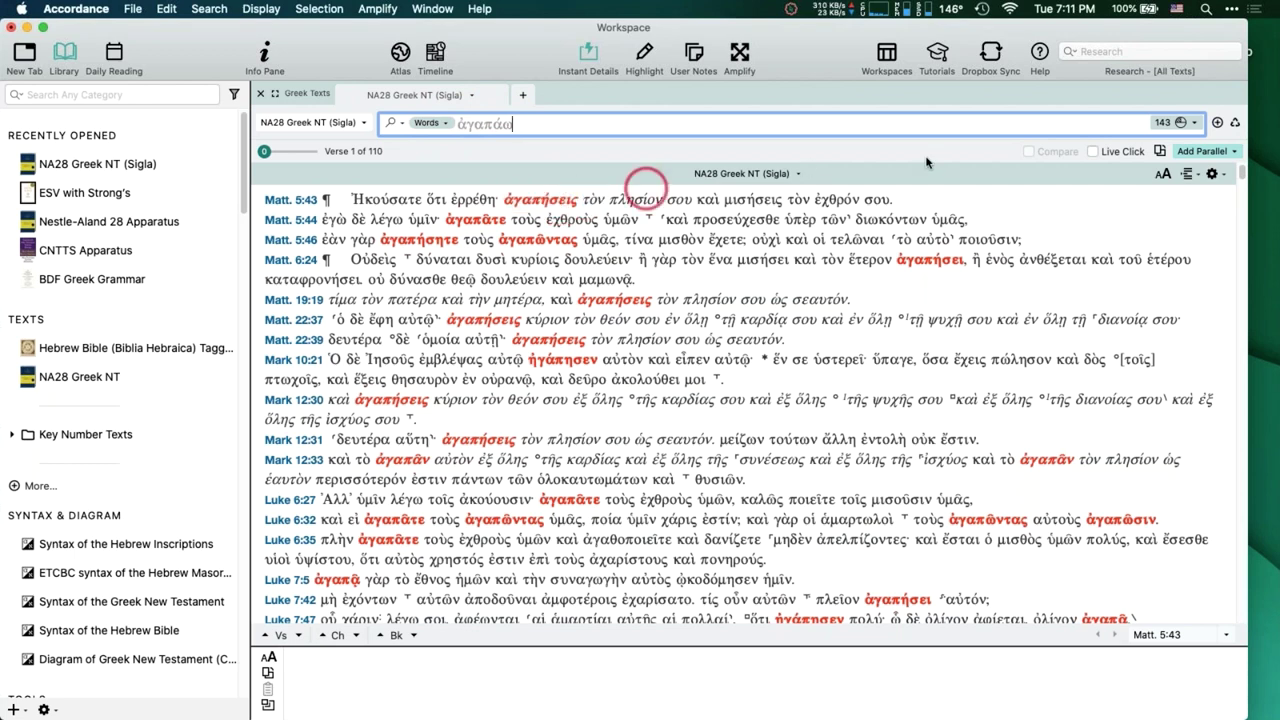
click(1185, 122)
click(1179, 257)
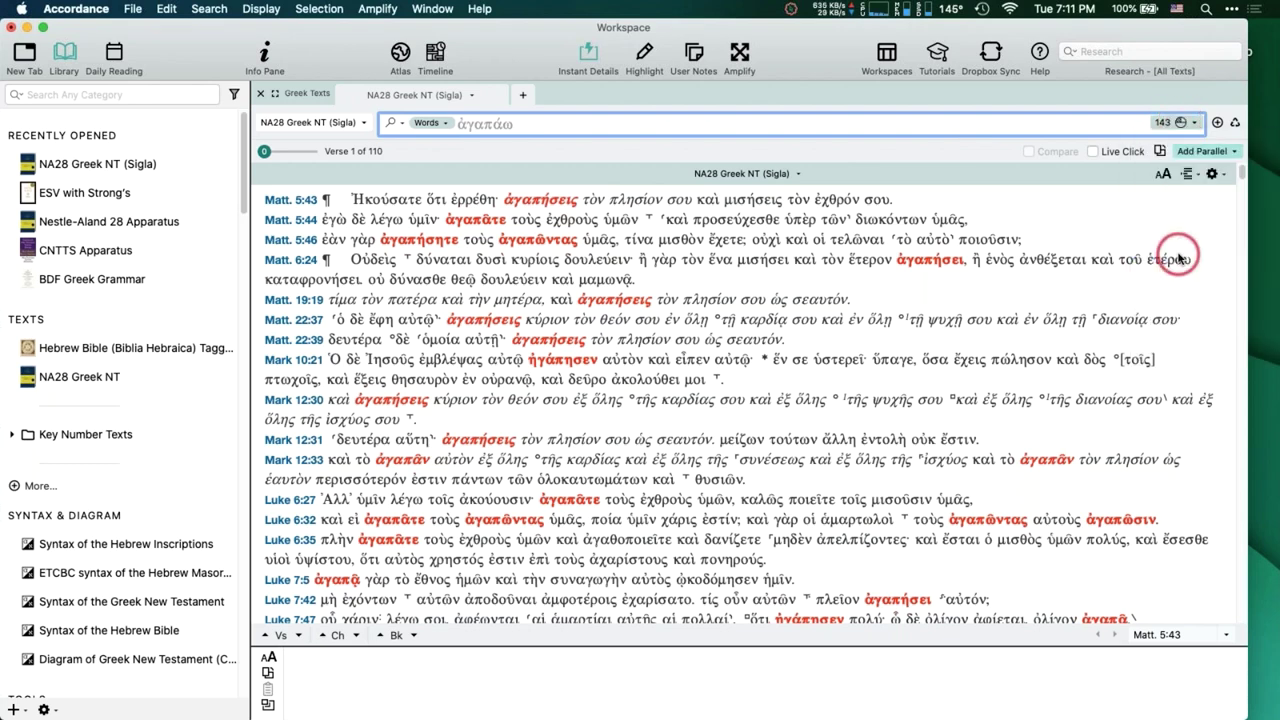
click(943, 234)
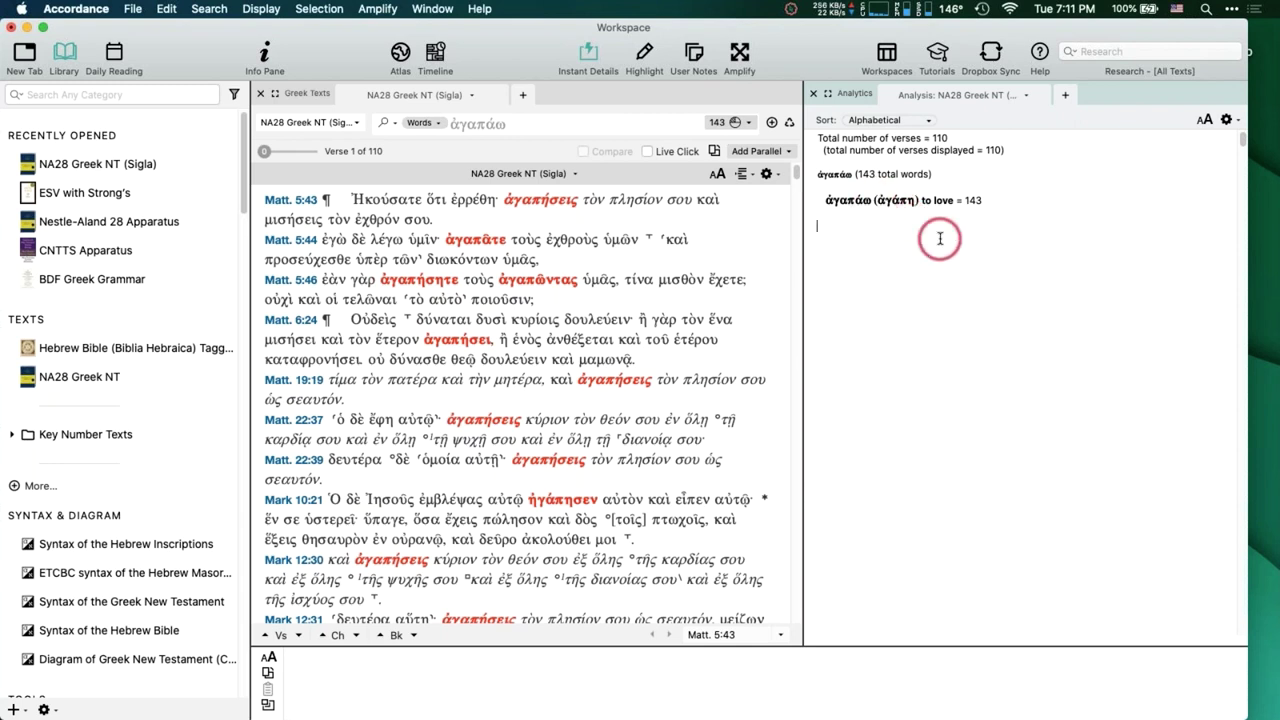
key(super+t)
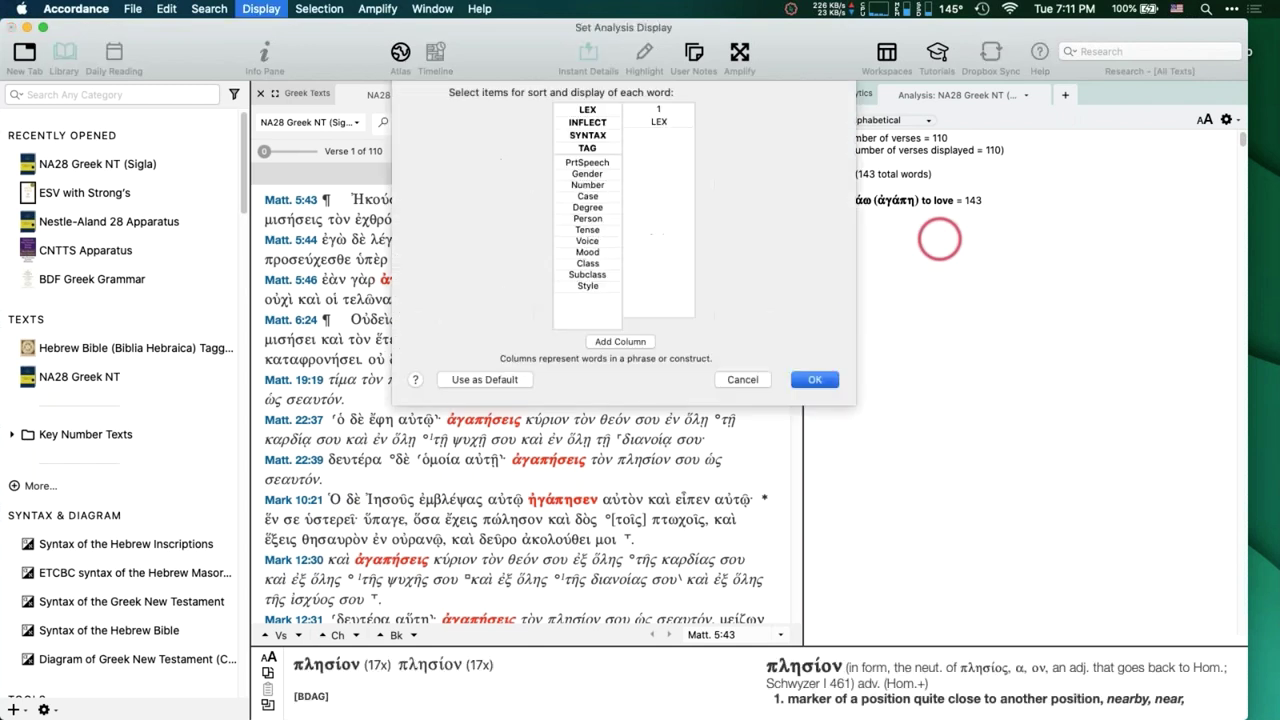
drag(588, 239, 670, 257)
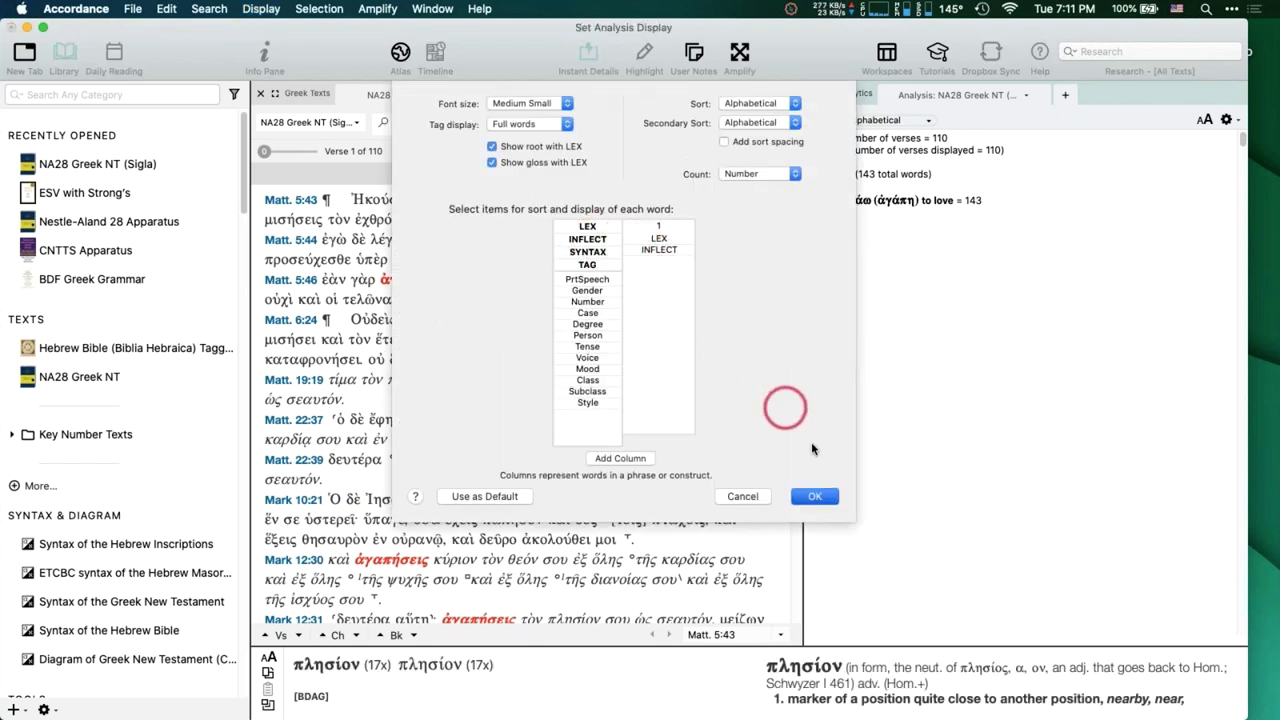
click(814, 498)
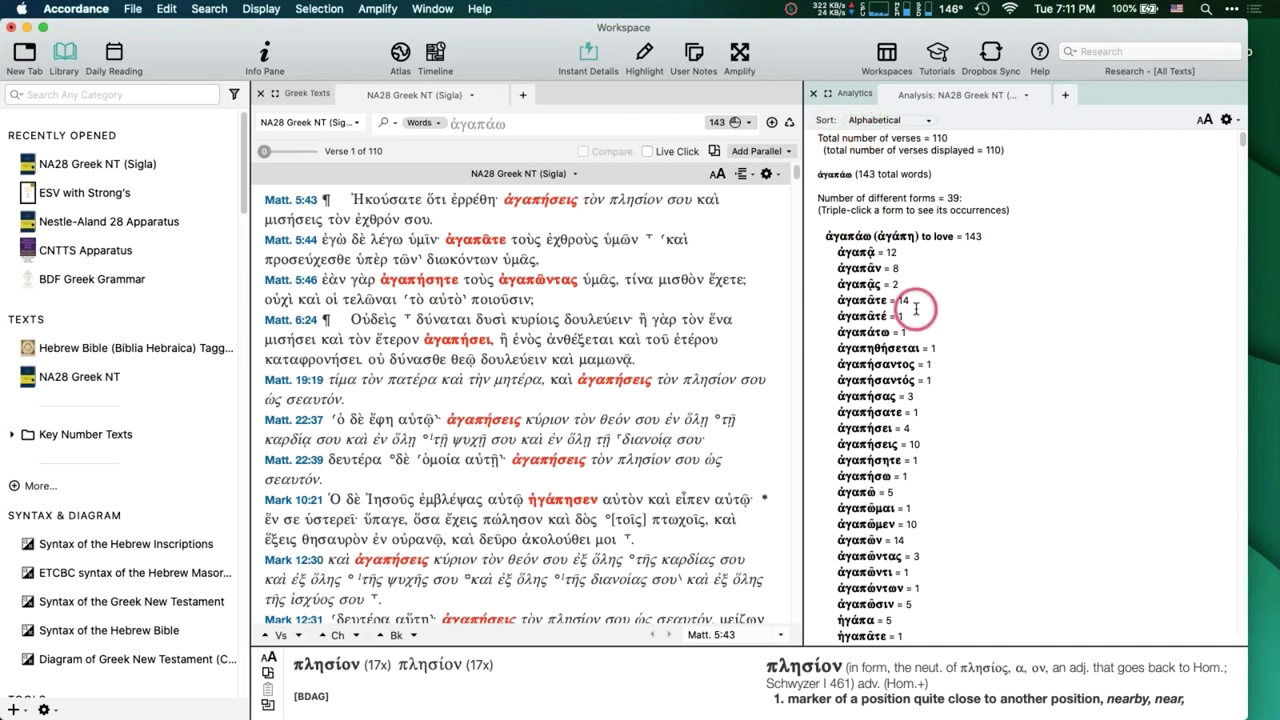
Set the secondary sort of the ἀγαπάω analysis to Count down and review the list of inflected forms.
scroll(915, 309, down, 5)
scroll(914, 234, up, 5)
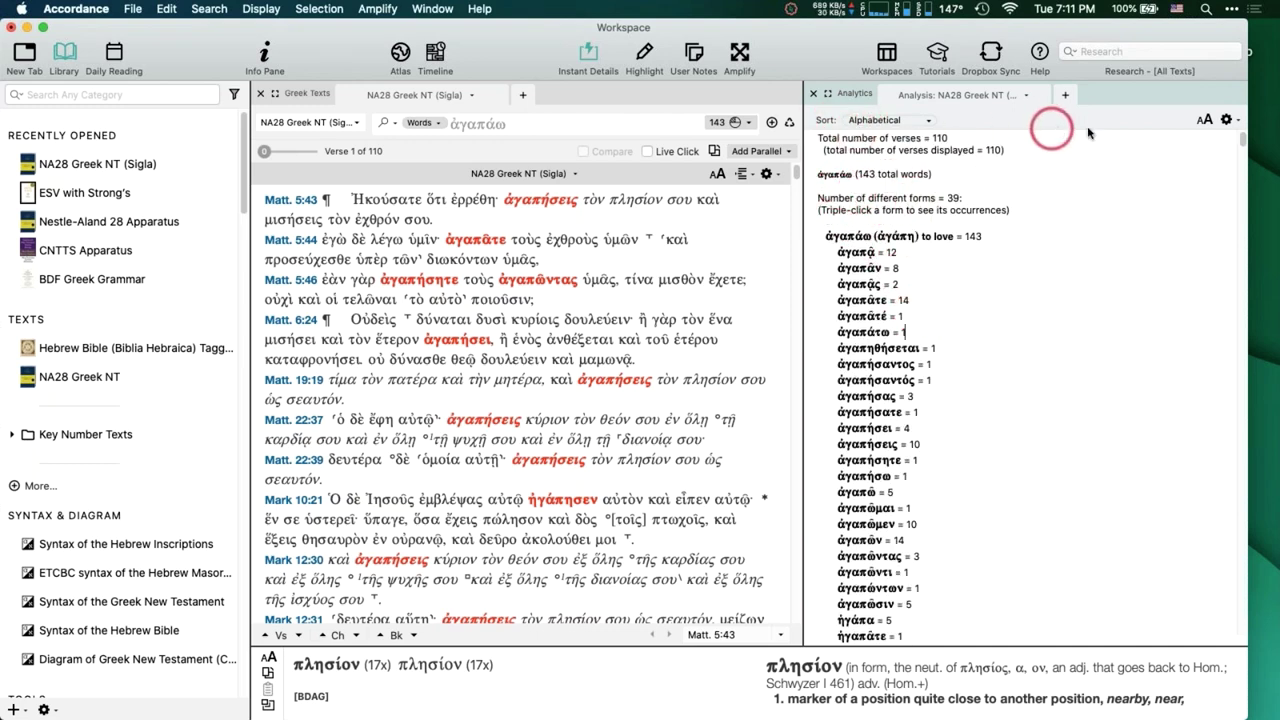
click(1226, 120)
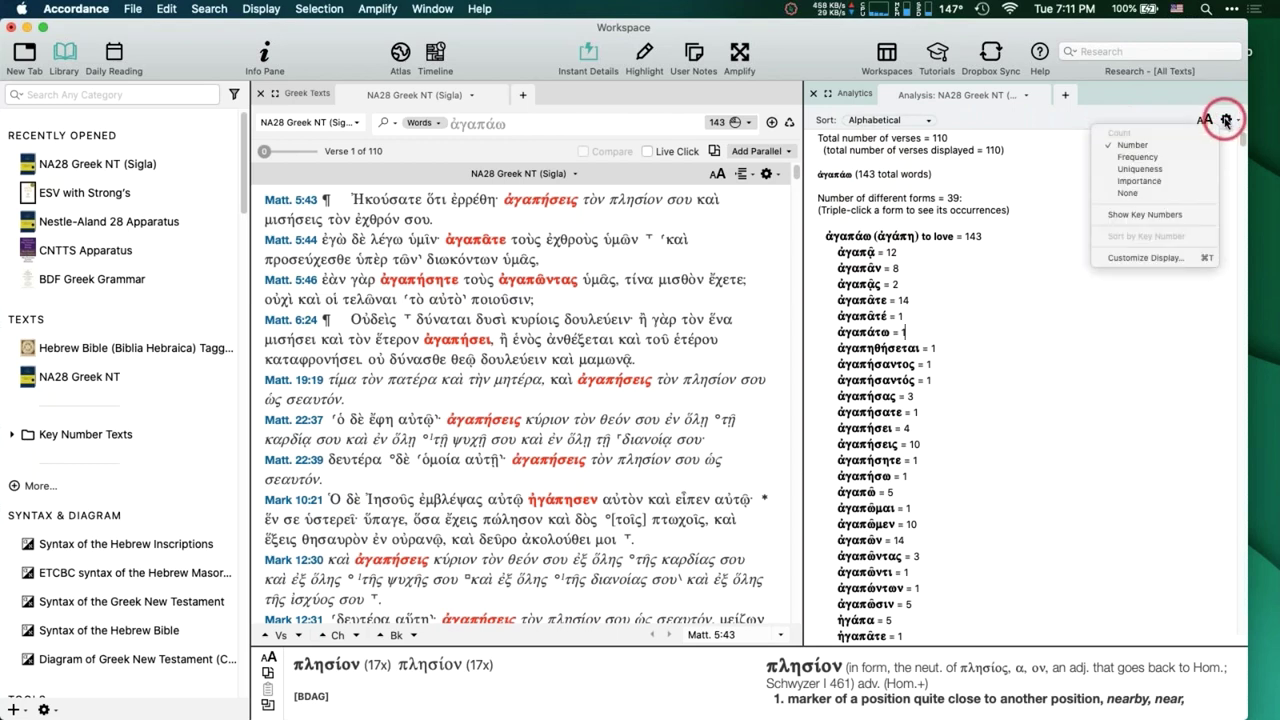
click(1180, 259)
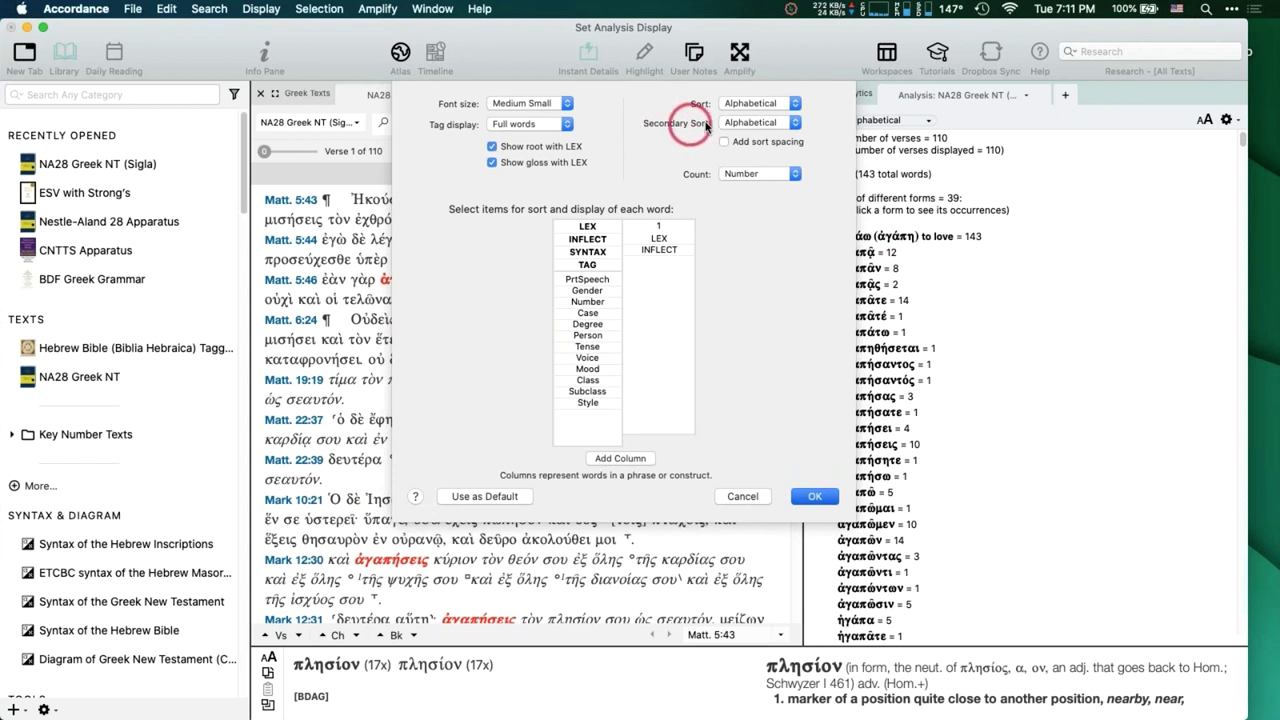
click(752, 122)
click(754, 136)
click(818, 495)
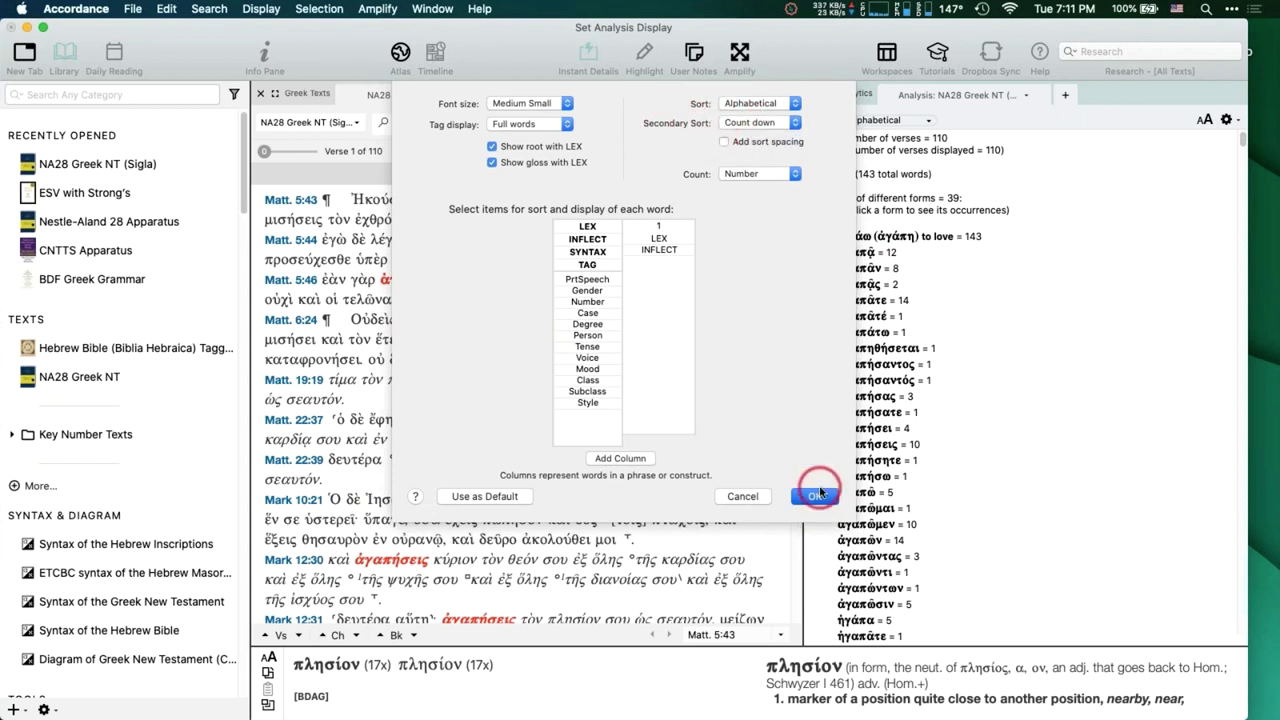
click(817, 495)
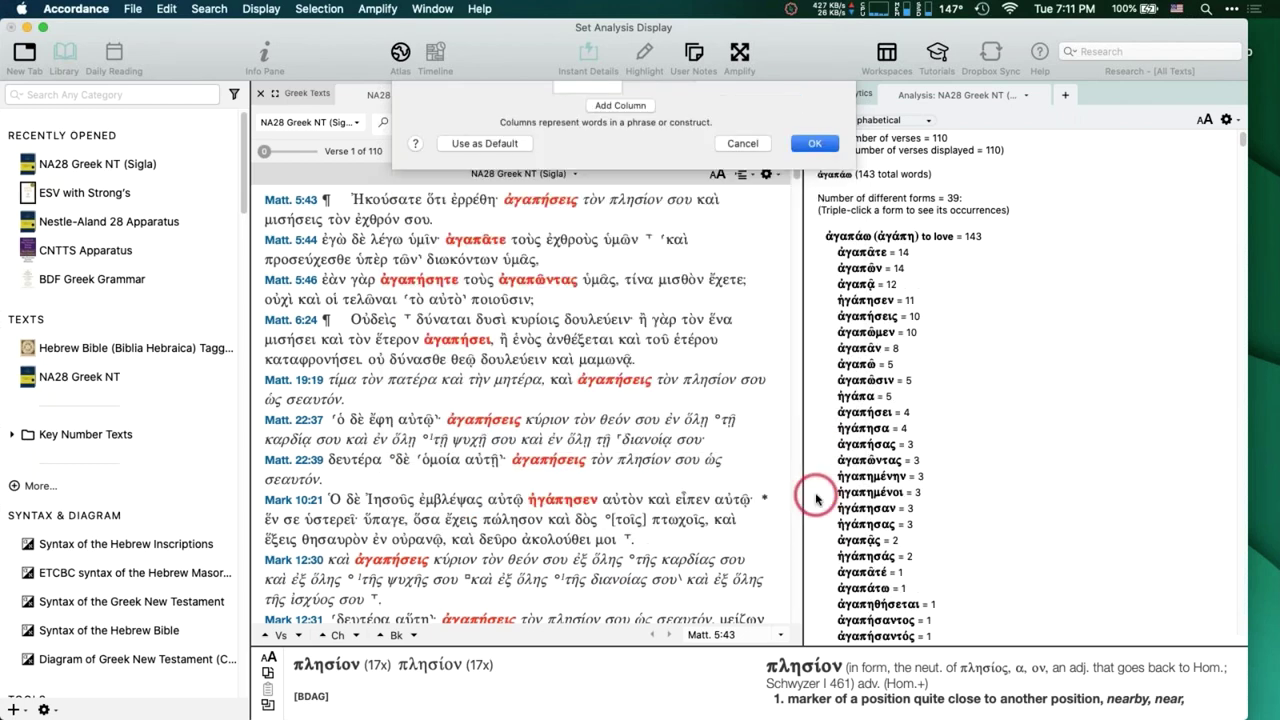
scroll(936, 250, down, 1)
scroll(936, 250, up, 1)
scroll(936, 250, down, 1)
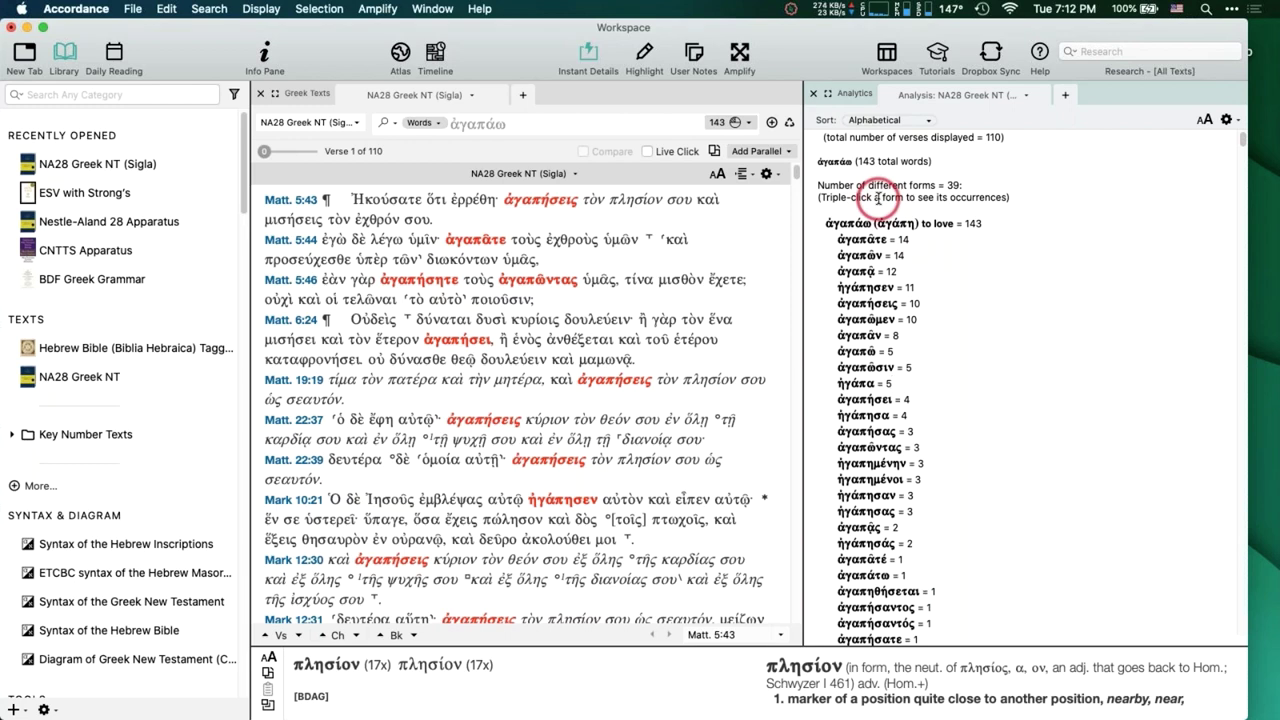
Close the analysis, open the book statistics Table for the ἀγαπάω hits, and enlarge its text.
click(810, 93)
click(1182, 121)
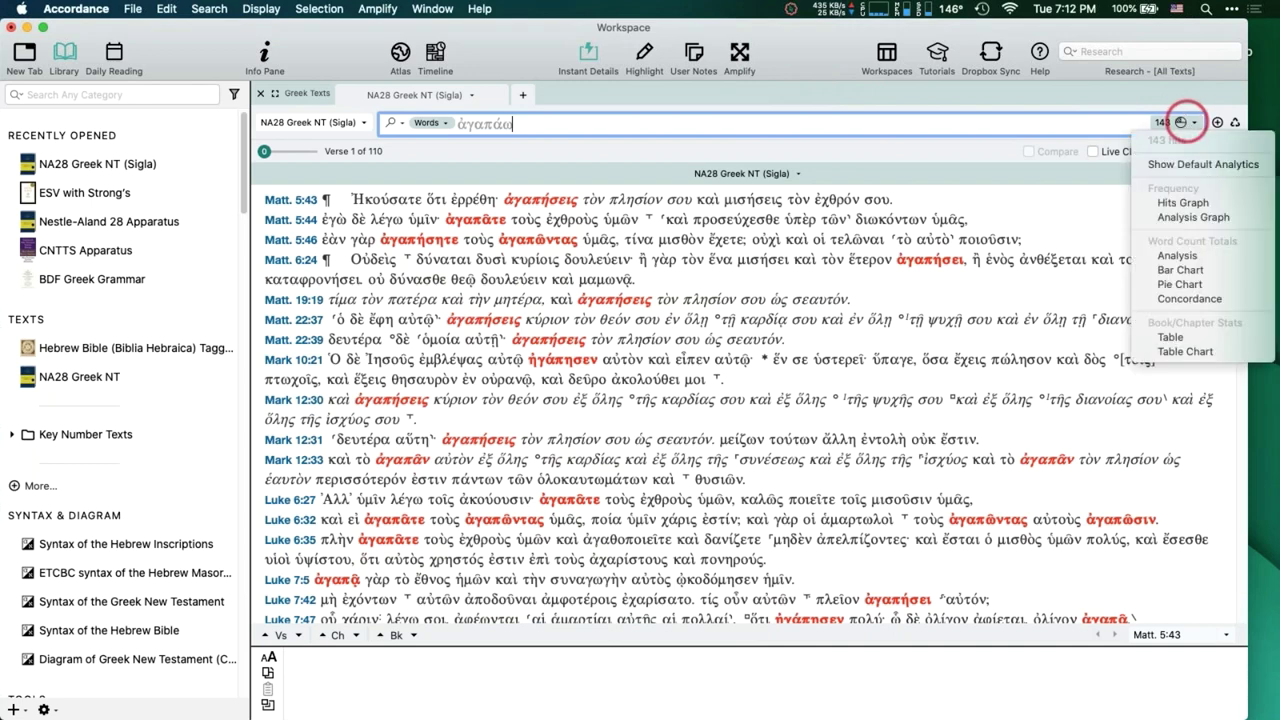
click(1172, 339)
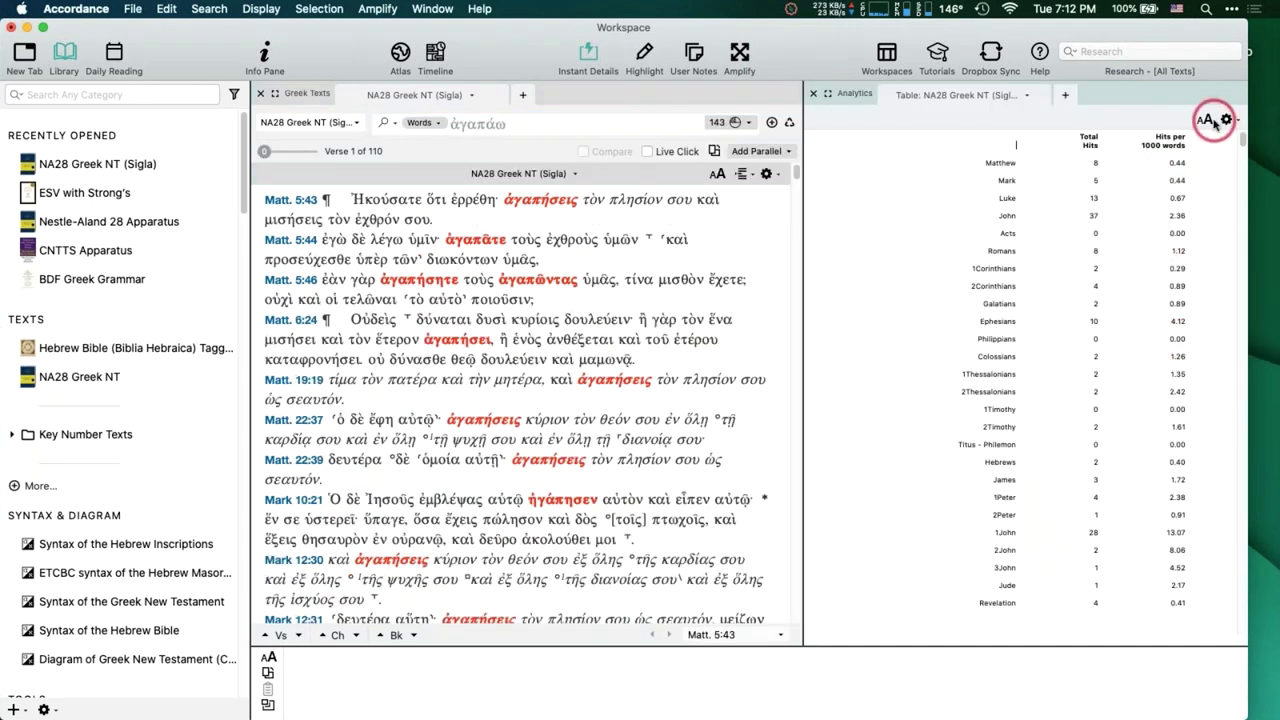
click(1210, 122)
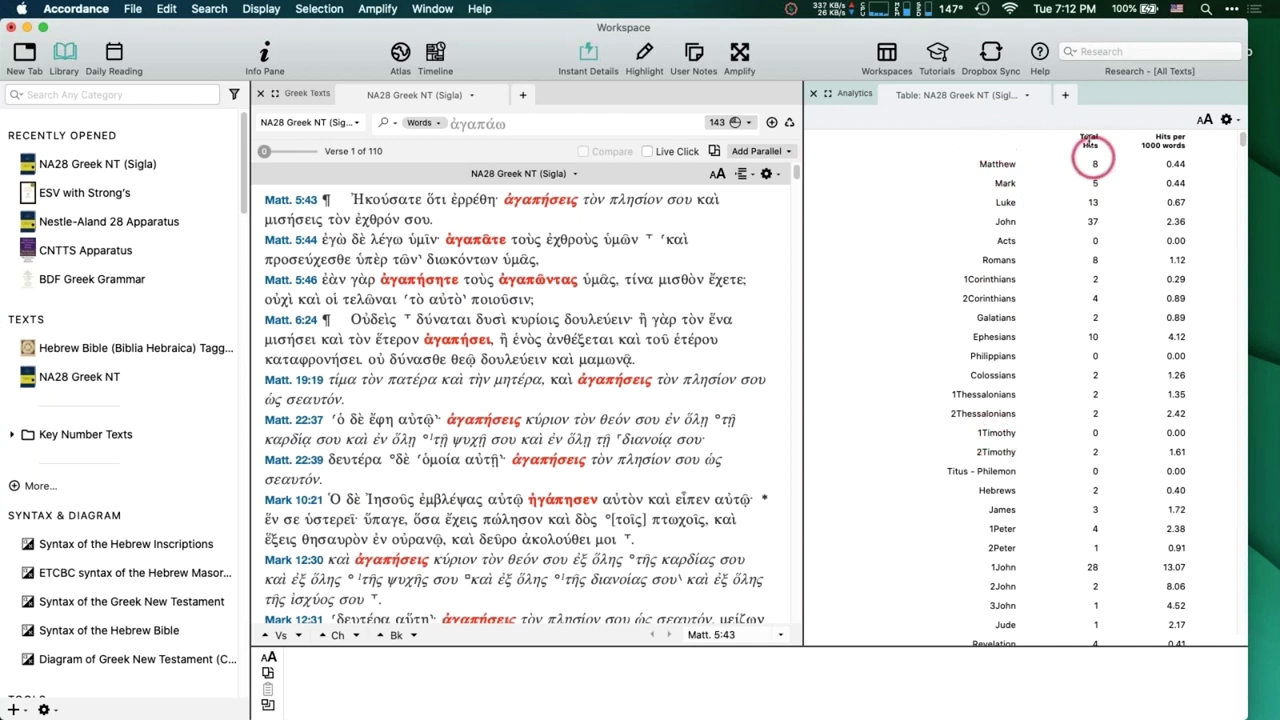
click(1228, 122)
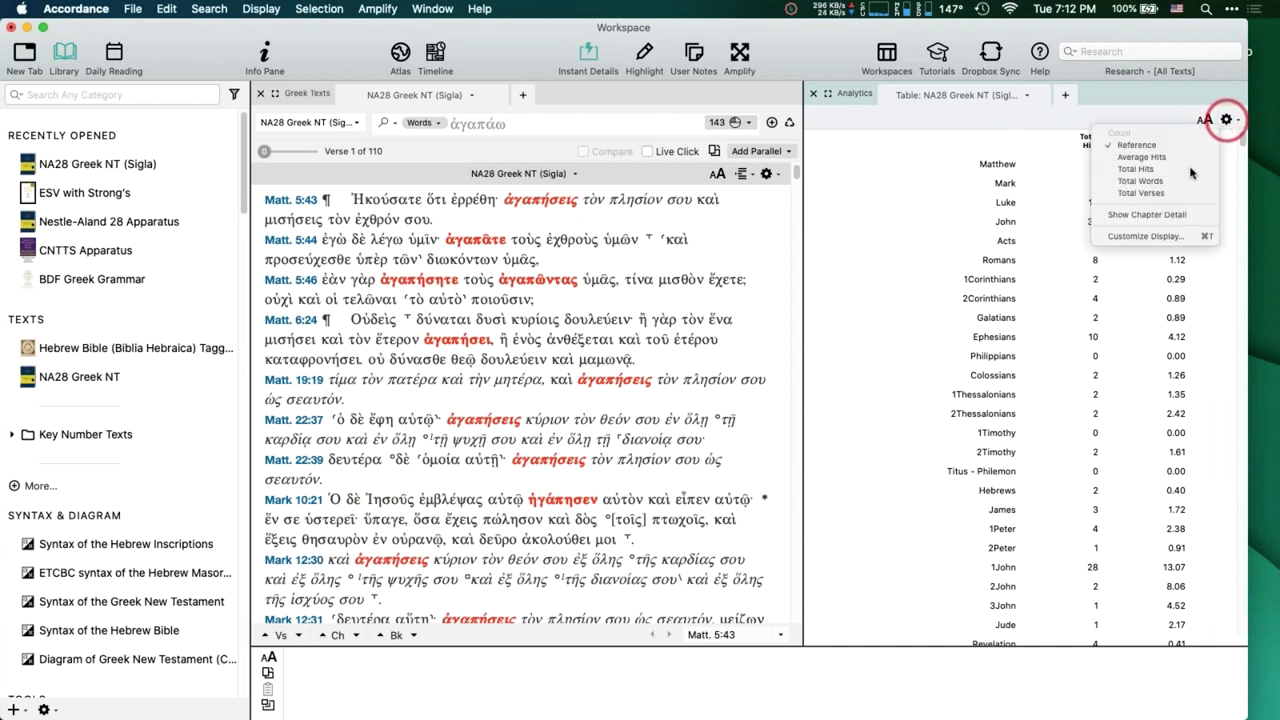
click(1167, 236)
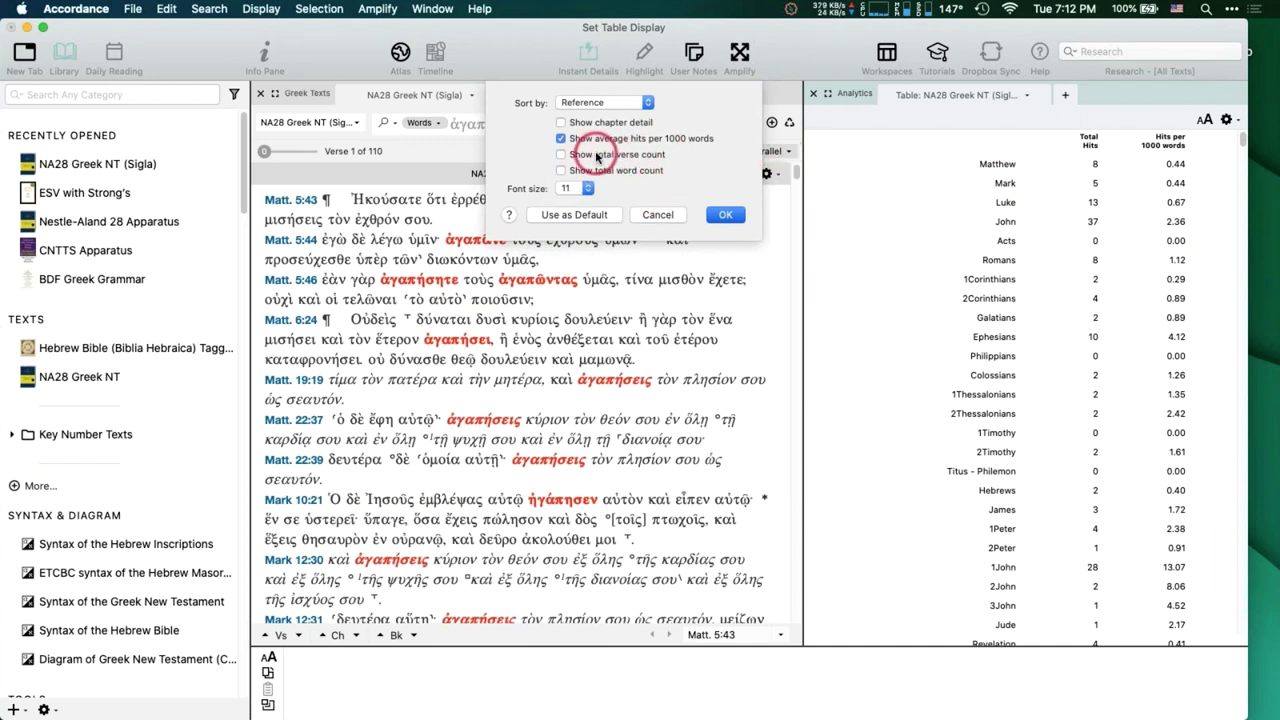
click(665, 216)
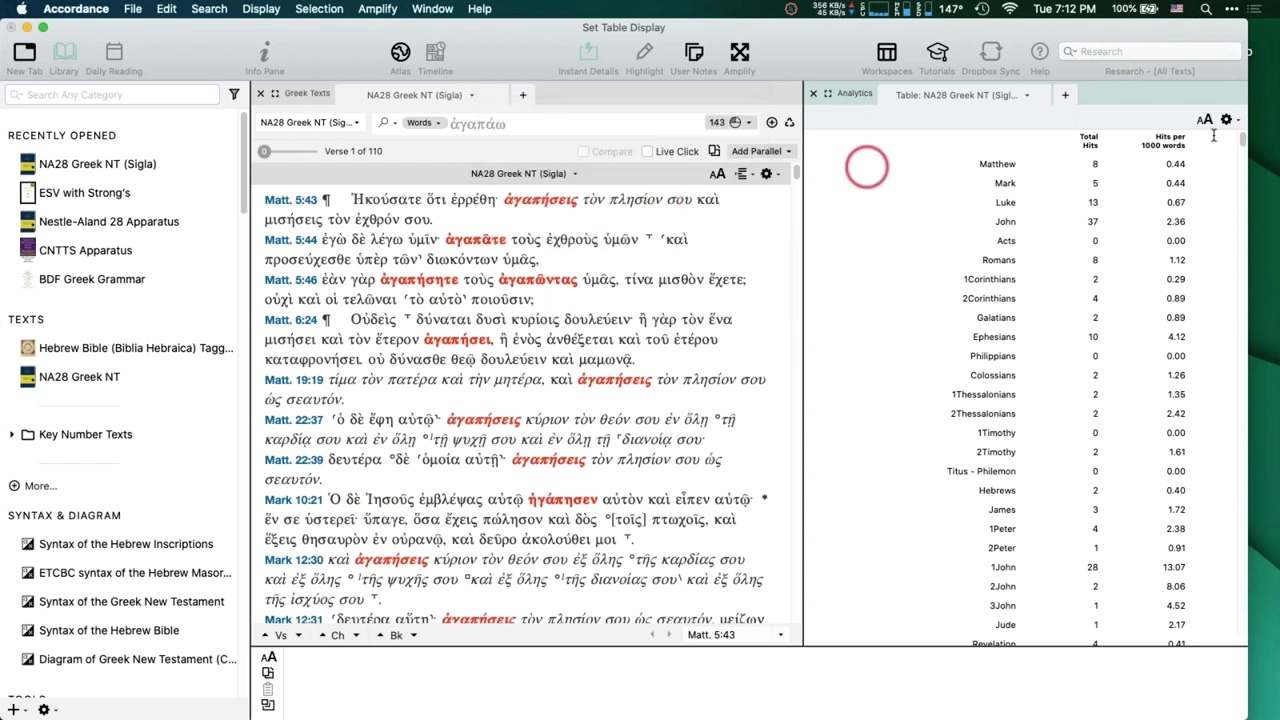
Try sorting the hit table by Total Hits, restore the Reference order, and review the hits per book.
click(1226, 120)
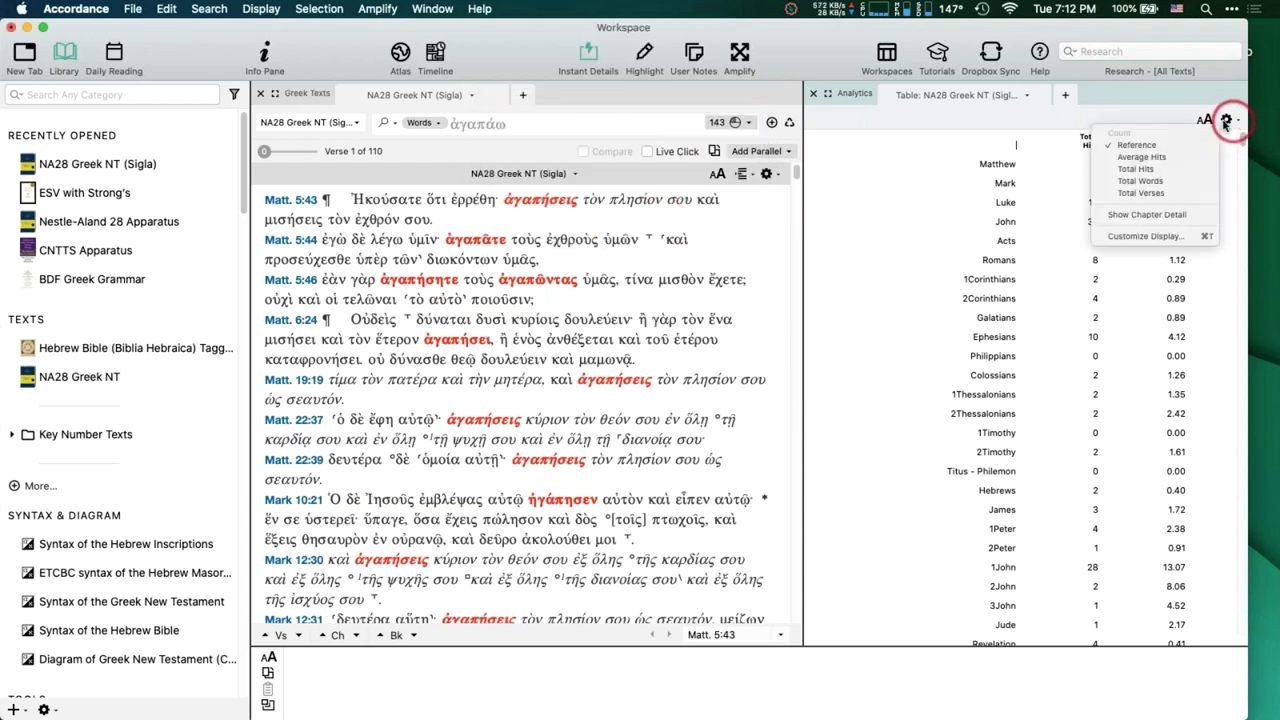
click(1150, 169)
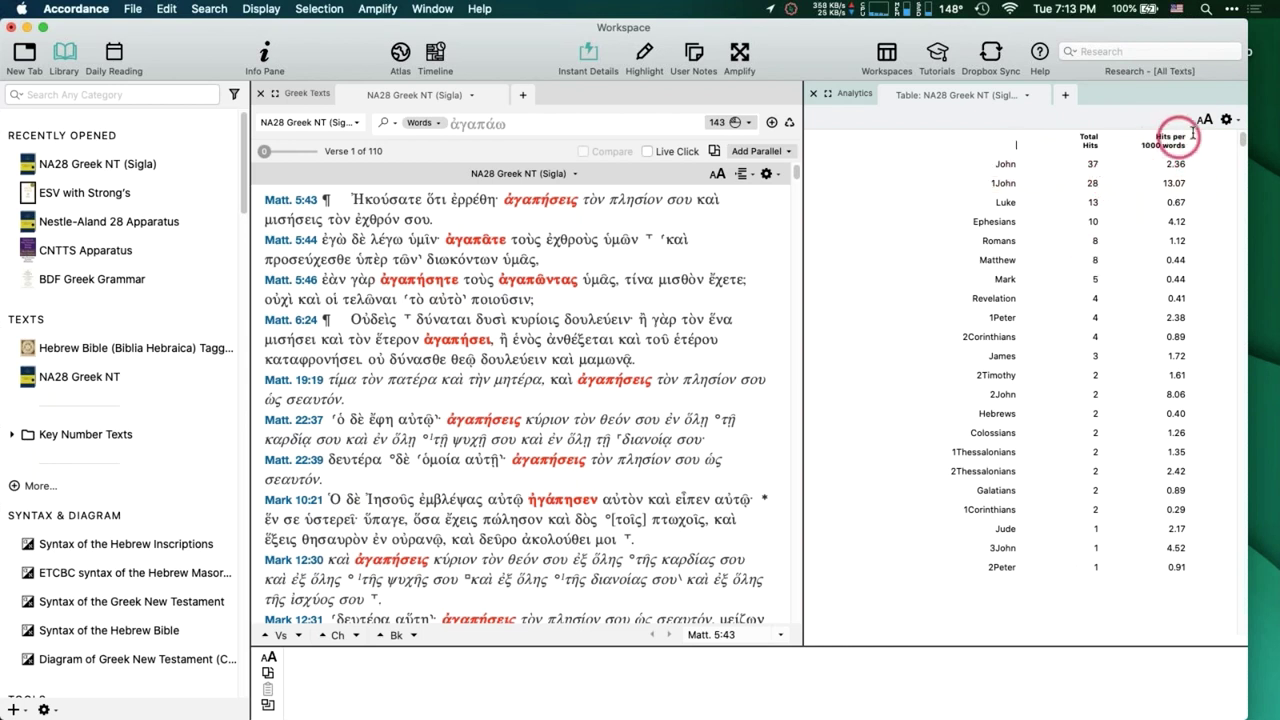
click(1226, 122)
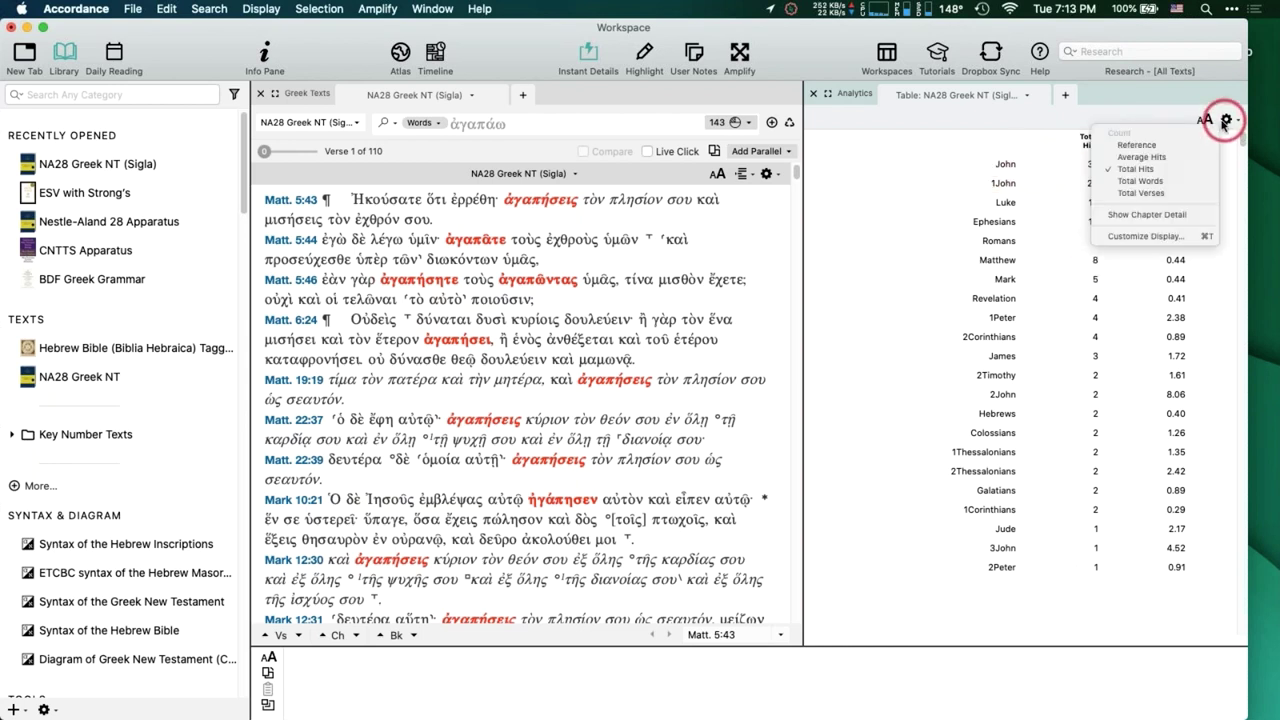
click(1158, 147)
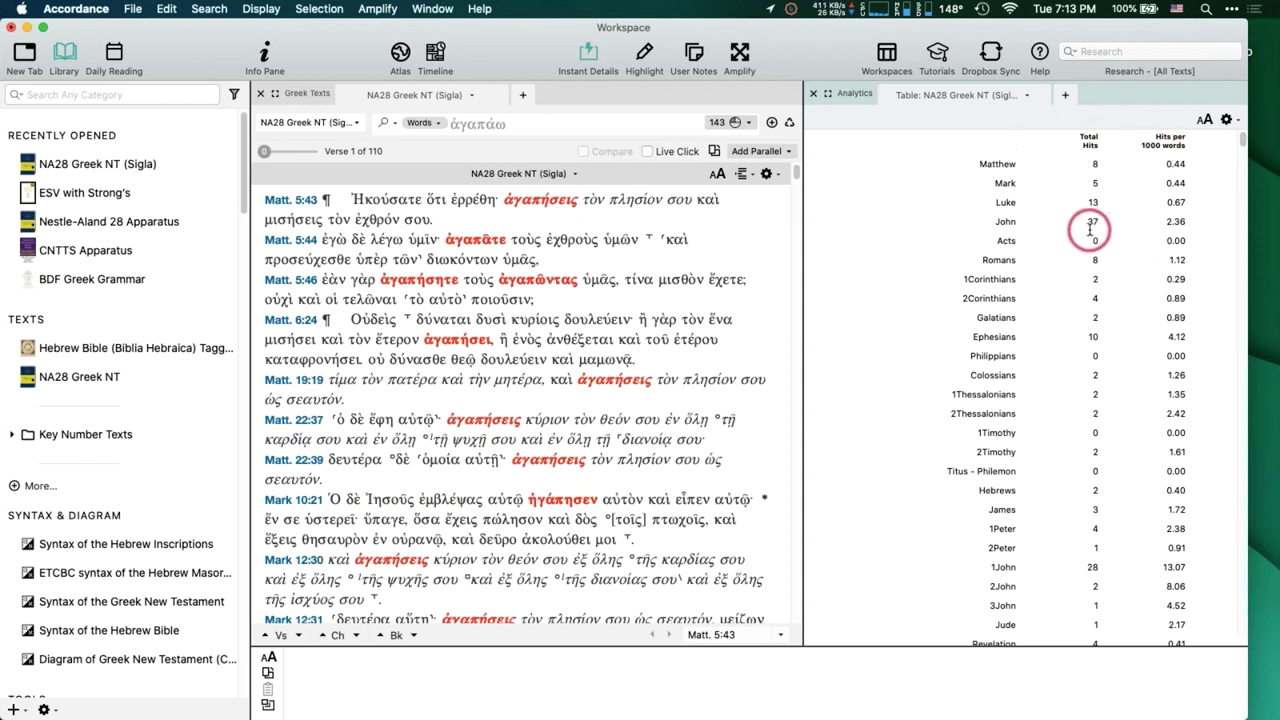
scroll(1090, 229, down, 1)
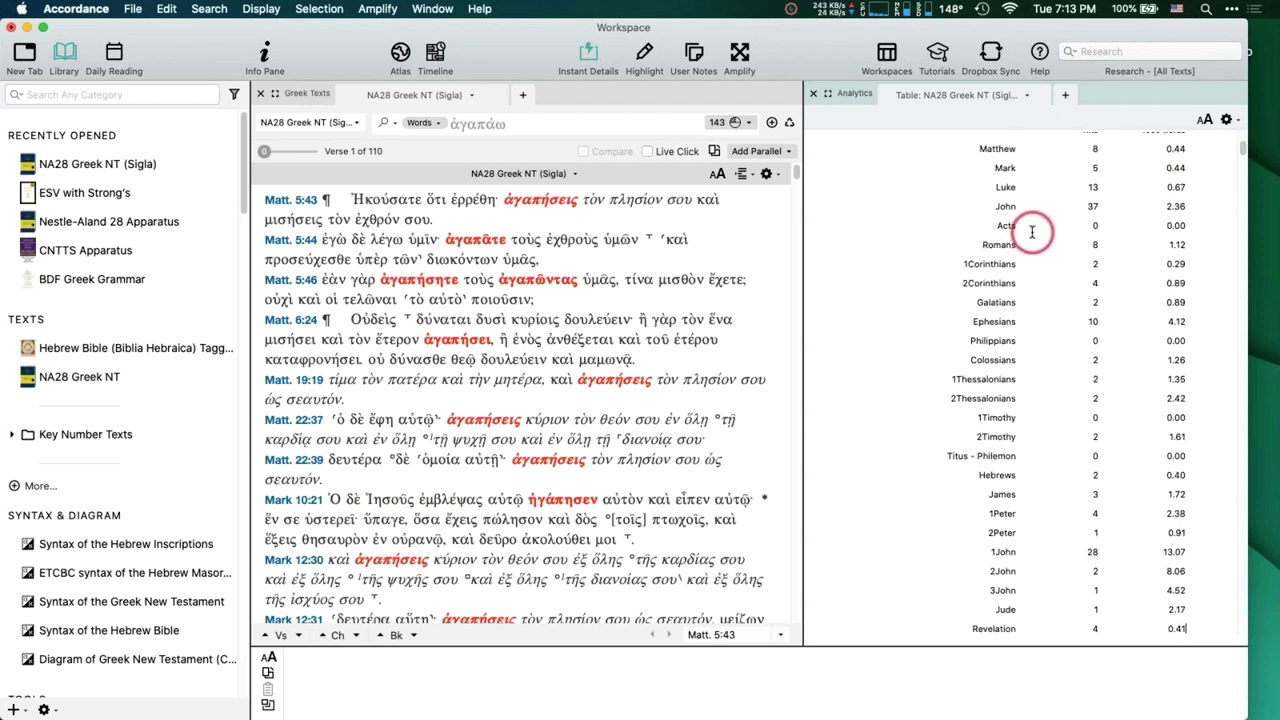
scroll(1019, 228, up, 1)
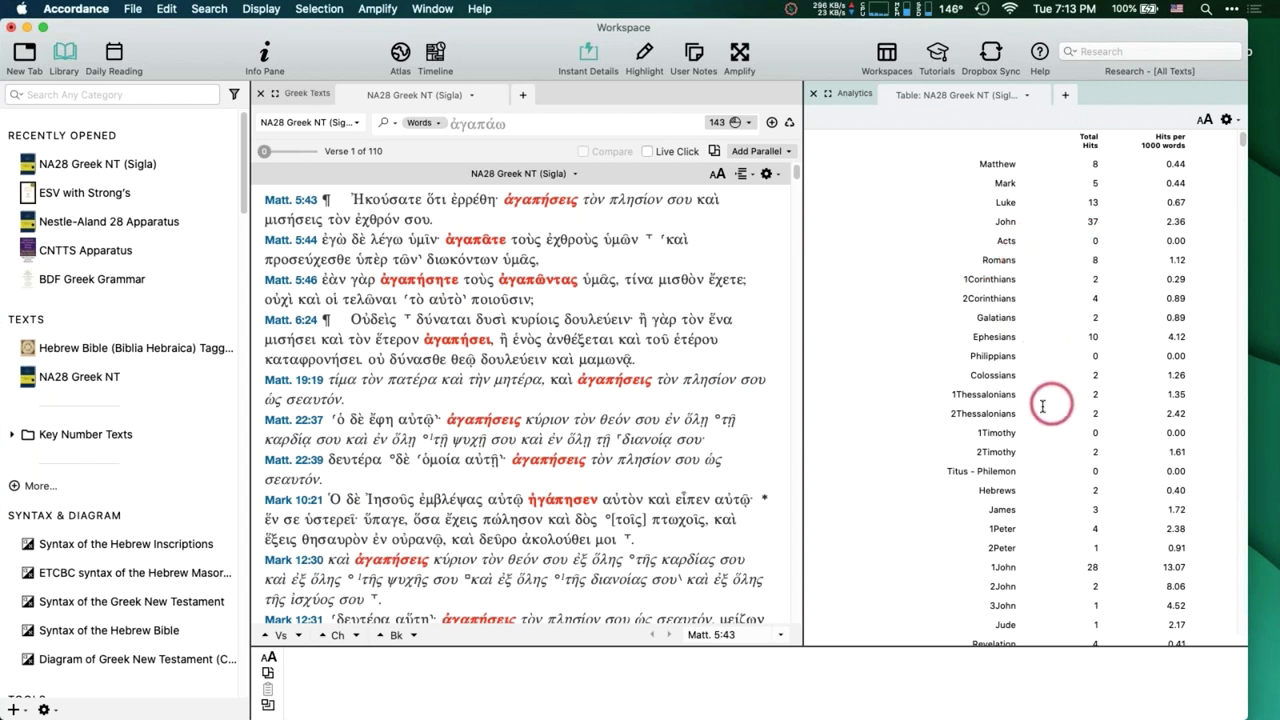
scroll(1008, 433, down, 5)
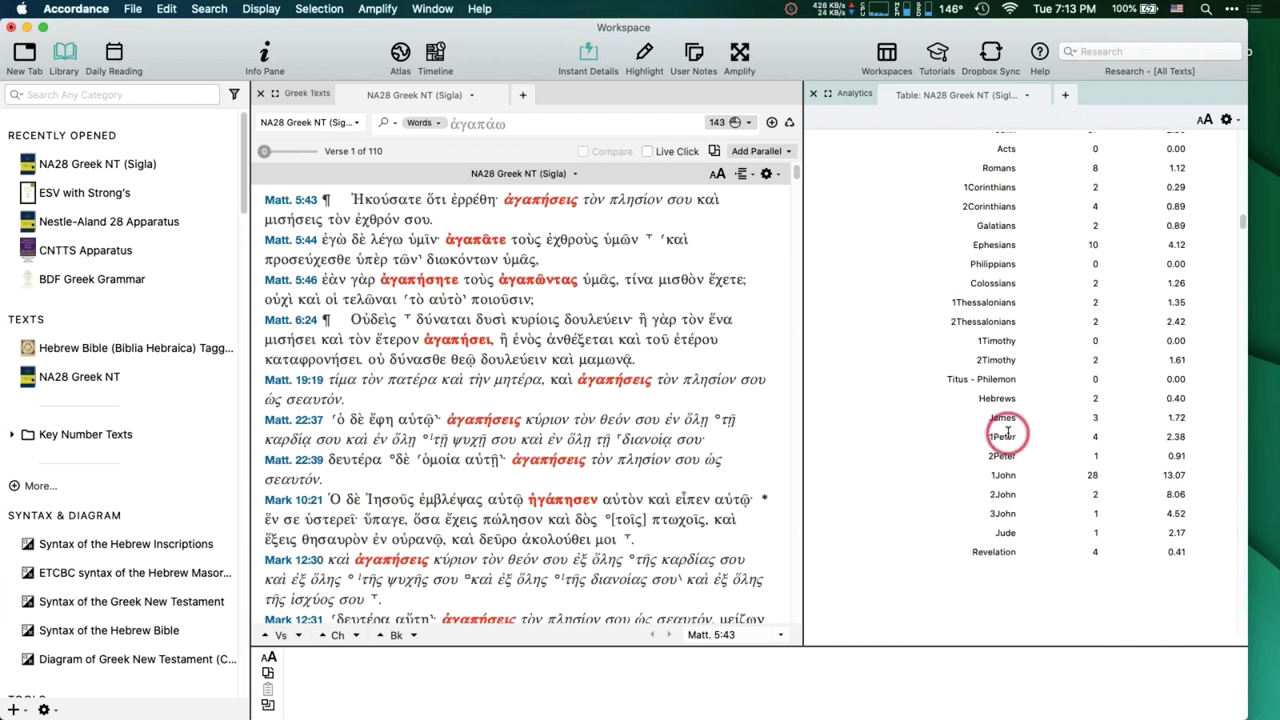
scroll(1078, 386, up, 5)
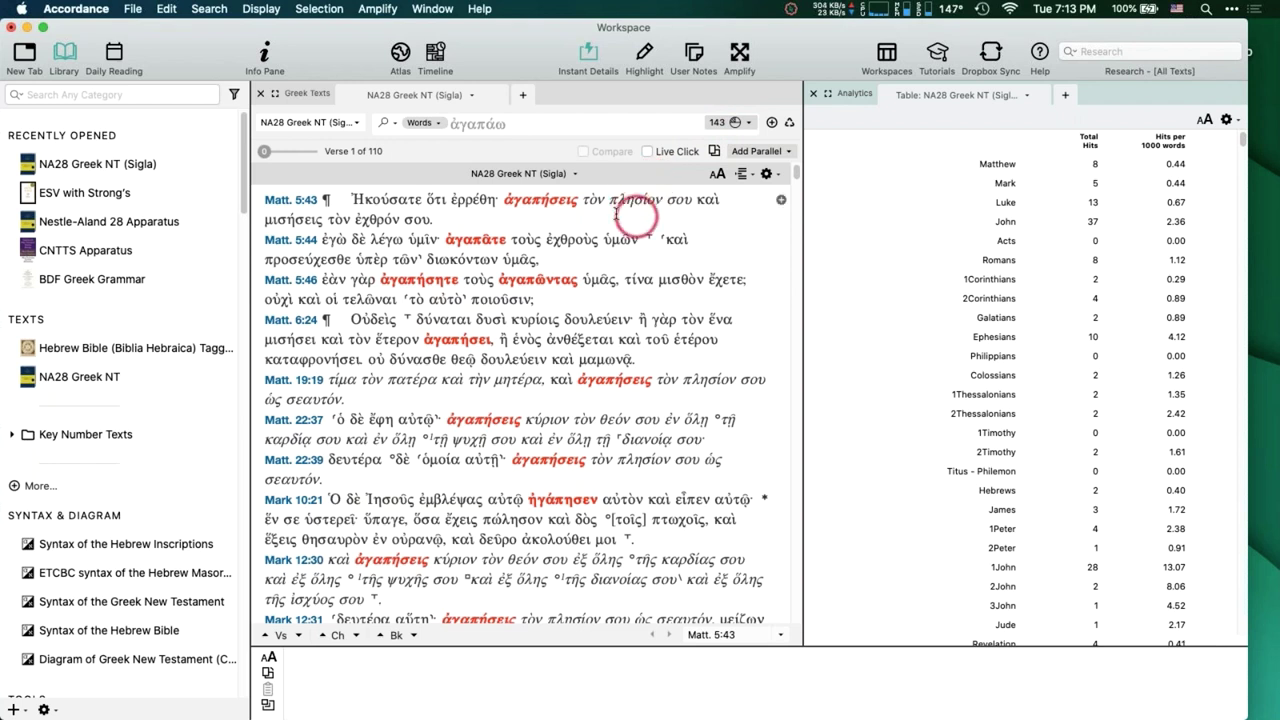
Search NA28 for the Root of ἀγαπήσεις in Matt. 5:43 and close the lexicon lookup opened from the same word.
right_click(538, 200)
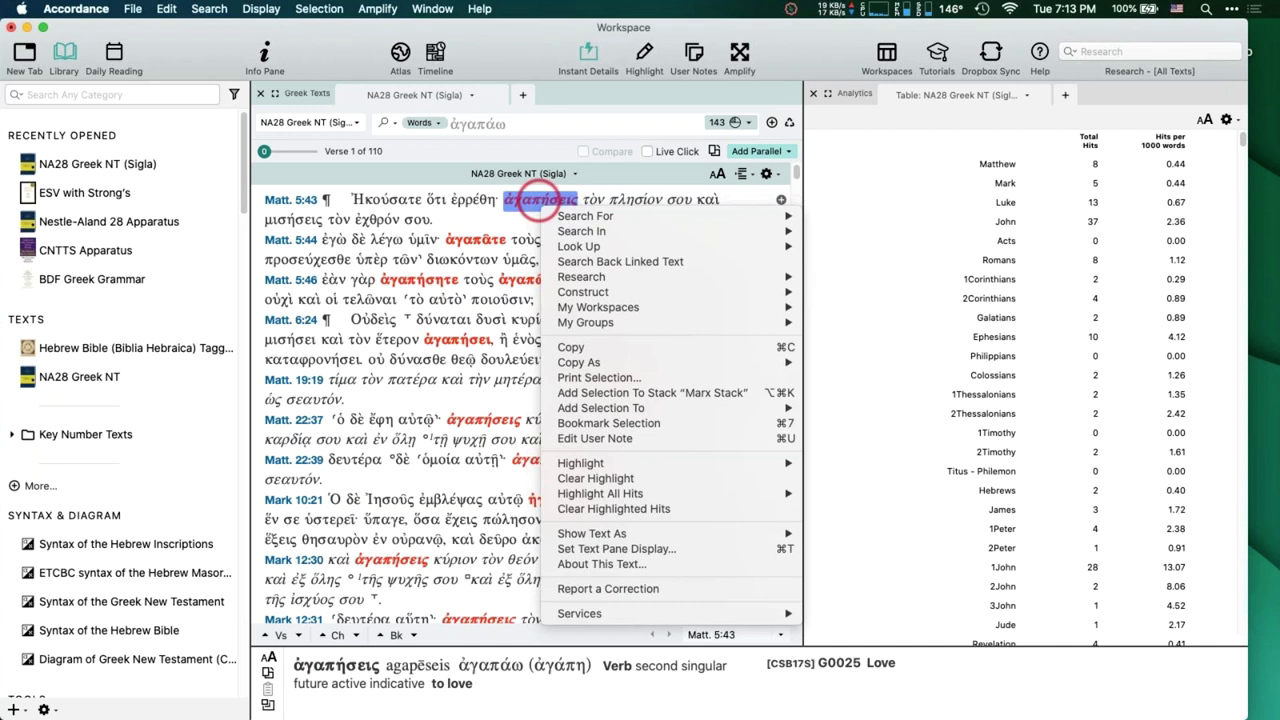
mouse_move(570, 219)
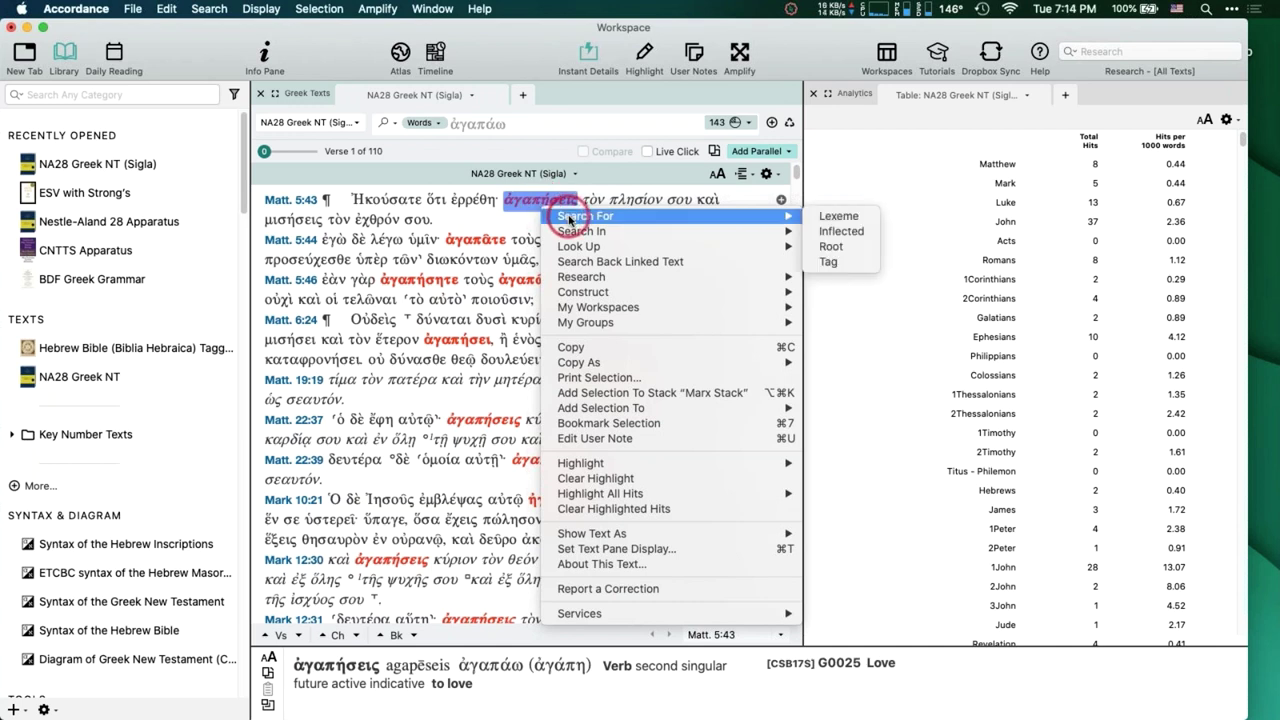
click(829, 250)
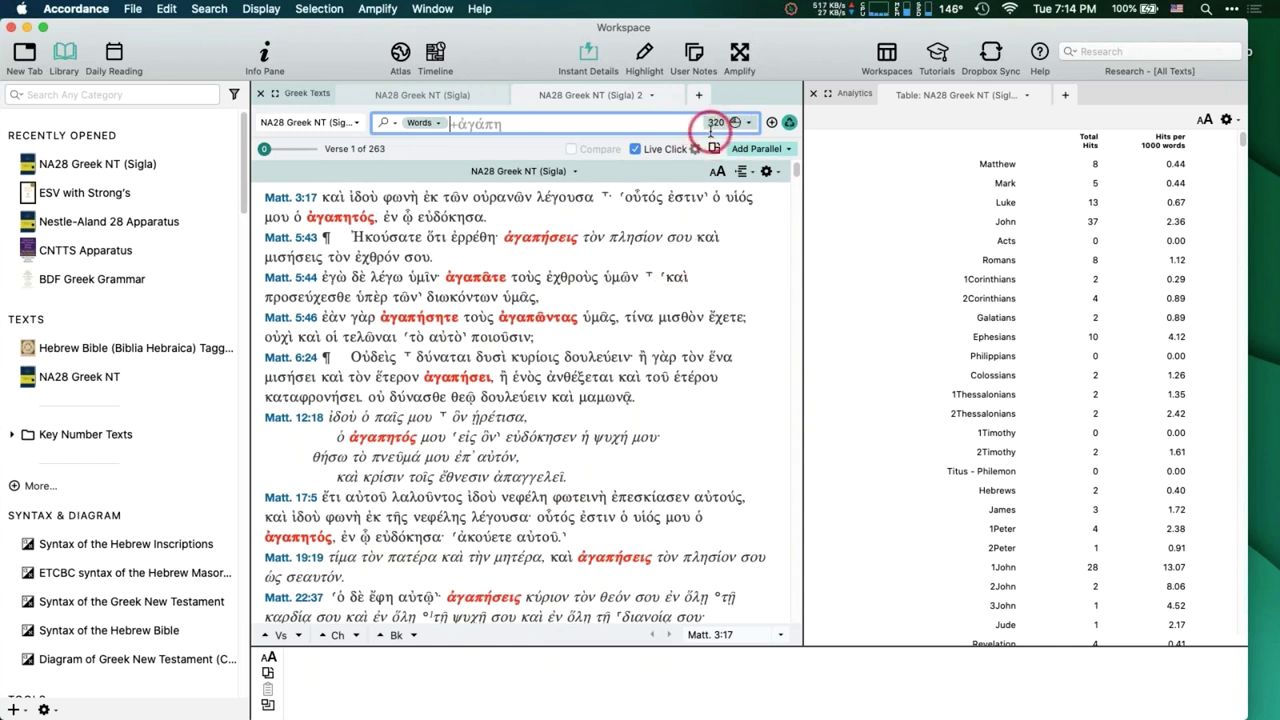
triple_click(538, 240)
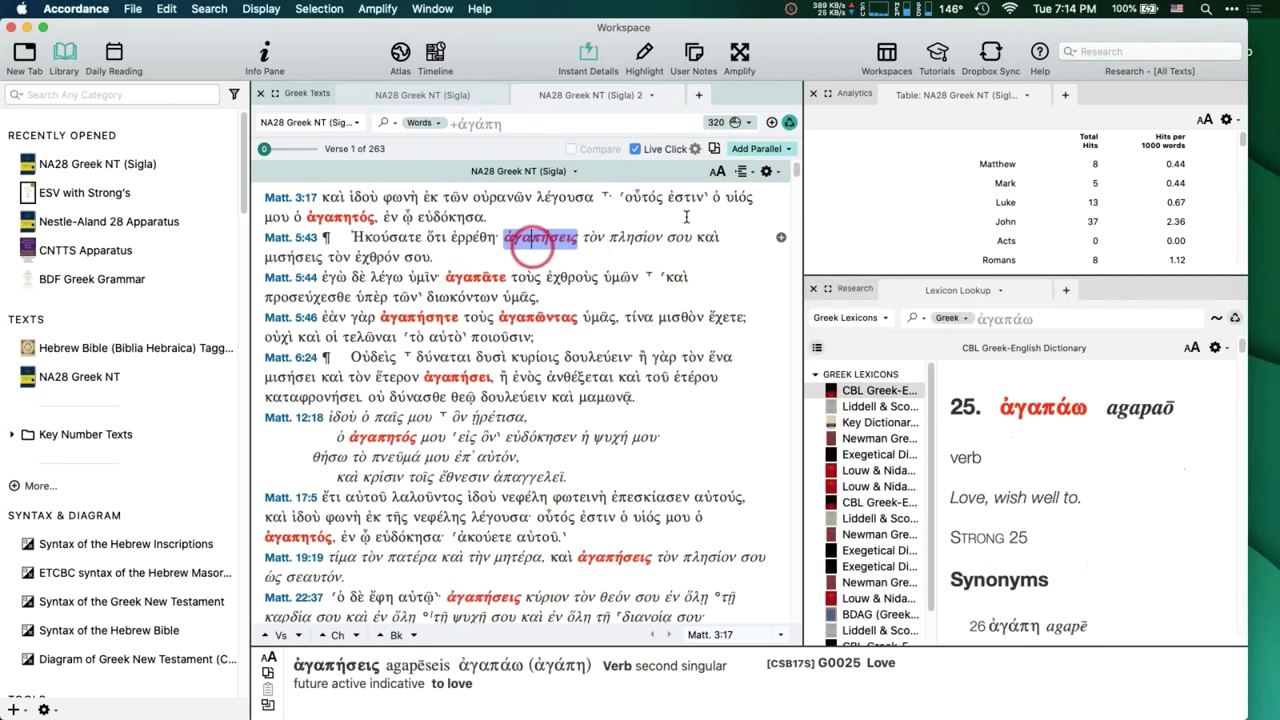
click(814, 290)
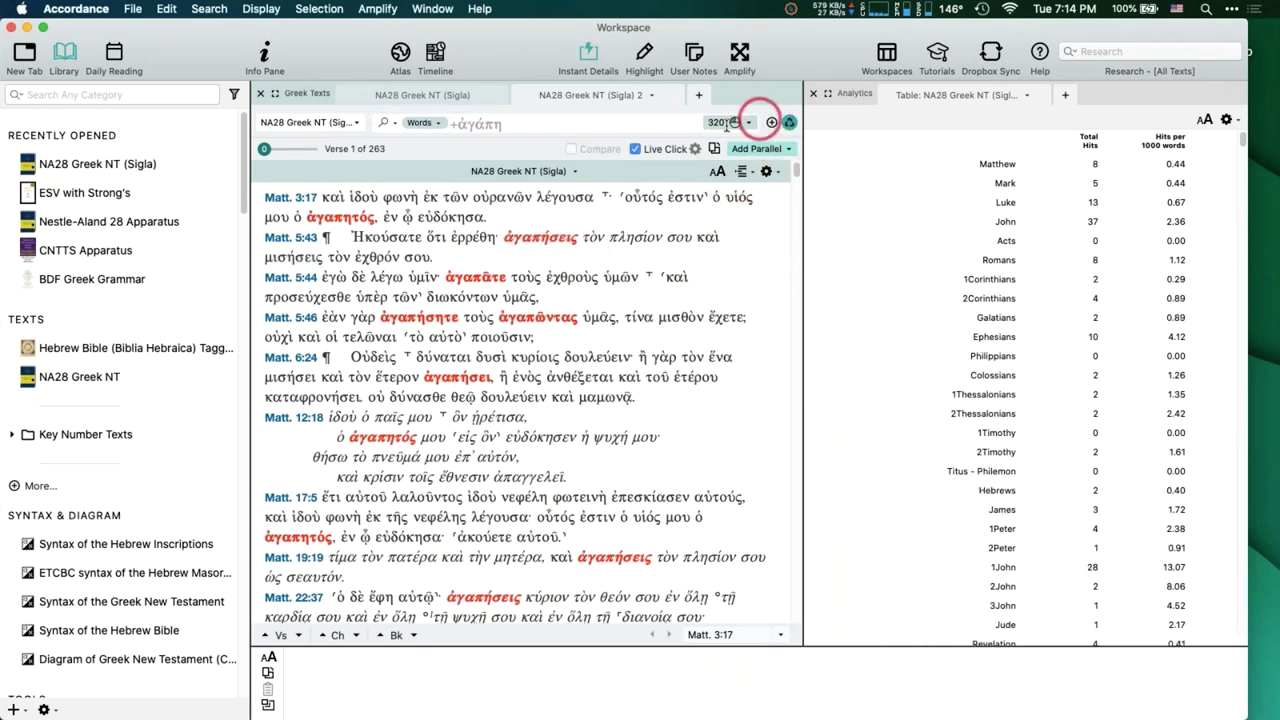
Replace the old statistics table with a book statistics Table for the +ἀγάπη root search.
click(814, 95)
click(1179, 121)
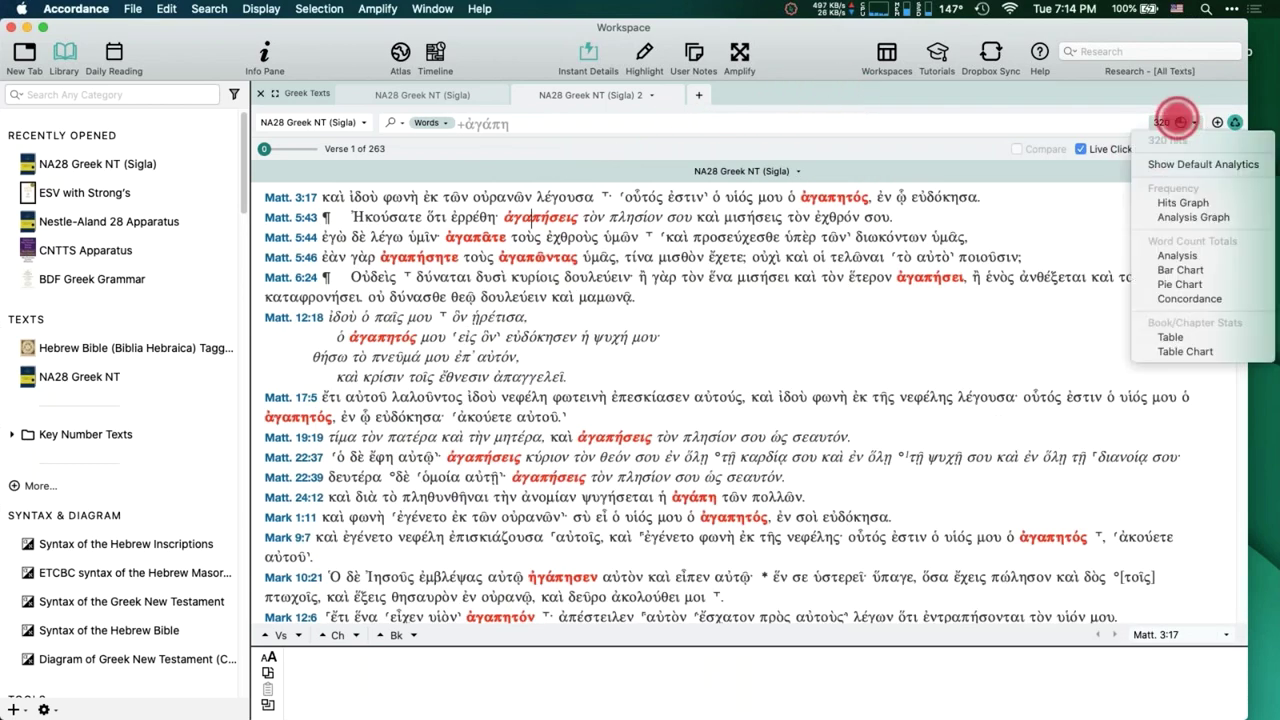
click(1176, 337)
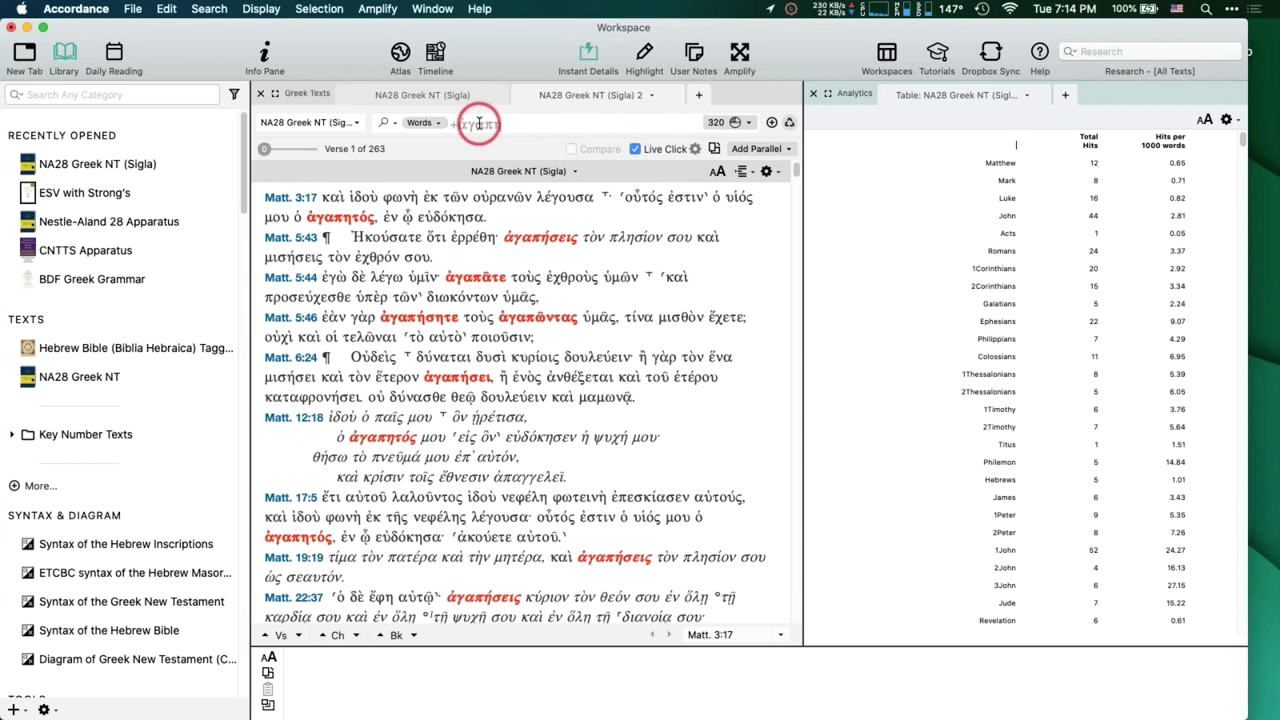
right_click(536, 236)
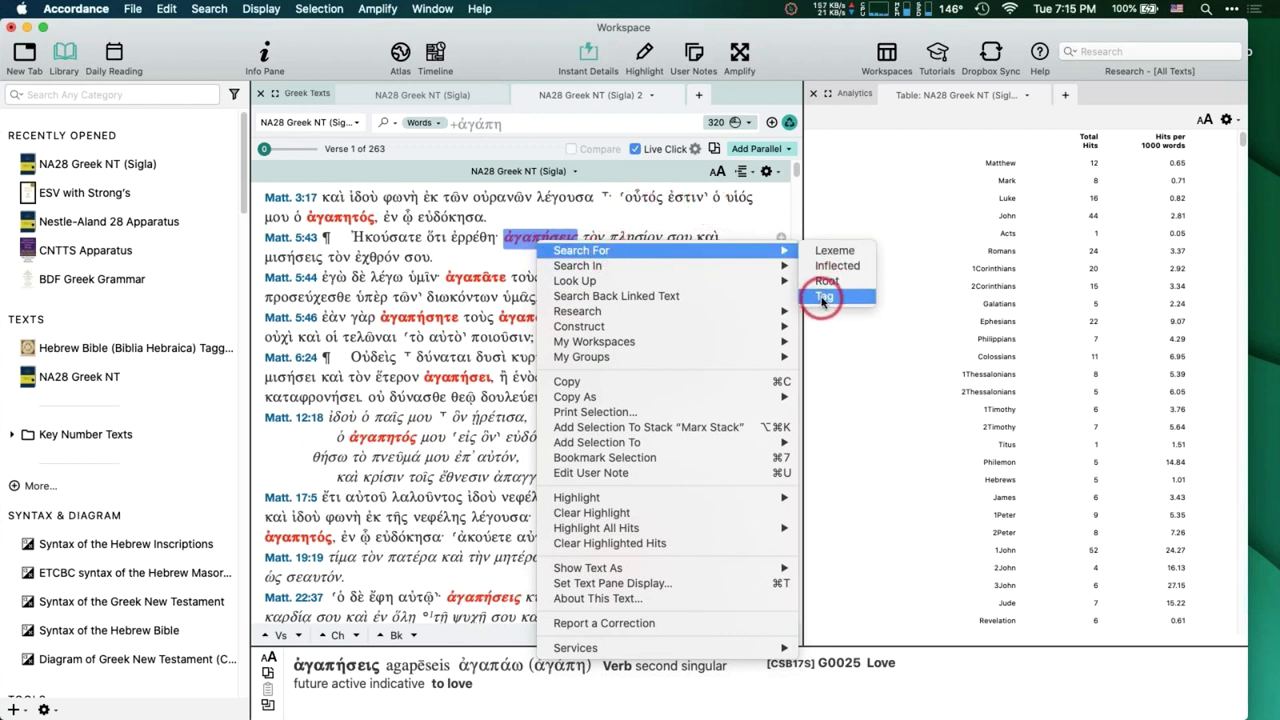
click(656, 197)
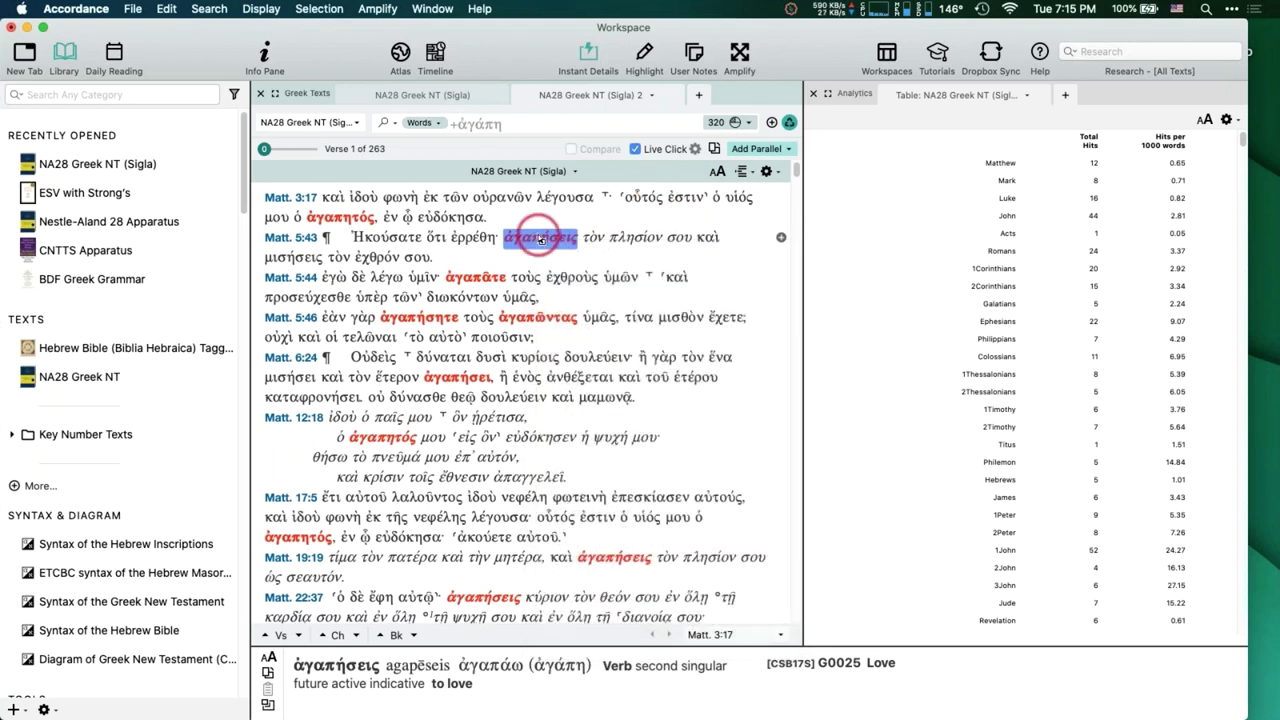
right_click(540, 240)
click(530, 240)
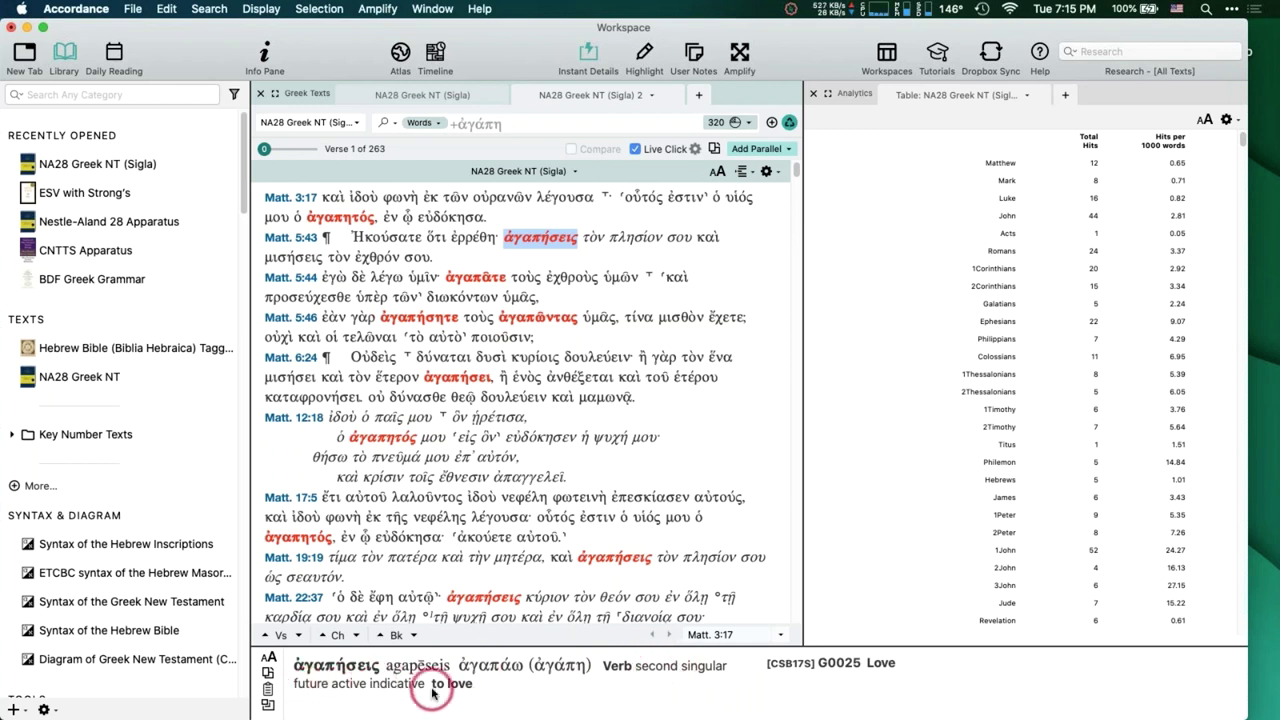
Search NA28 for the Tag of ἀγαπήσεις in Matt. 5:43 and open the Analysis of those hits.
right_click(540, 241)
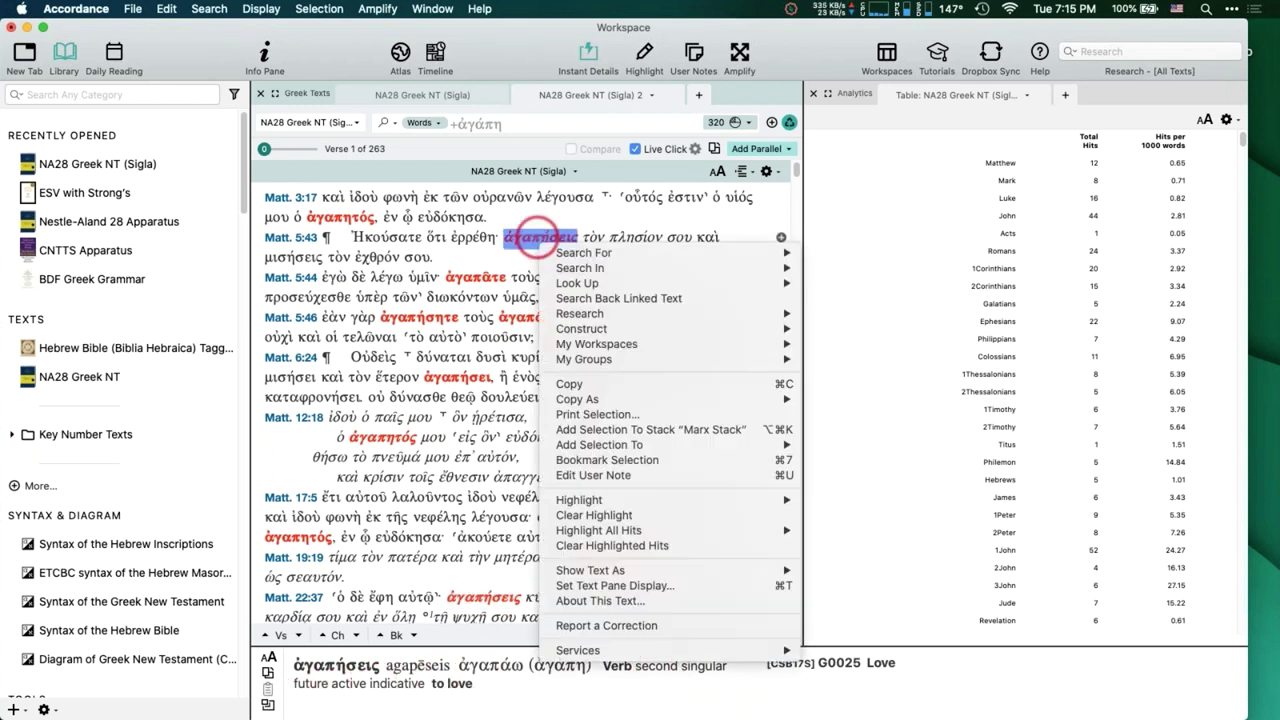
mouse_move(600, 252)
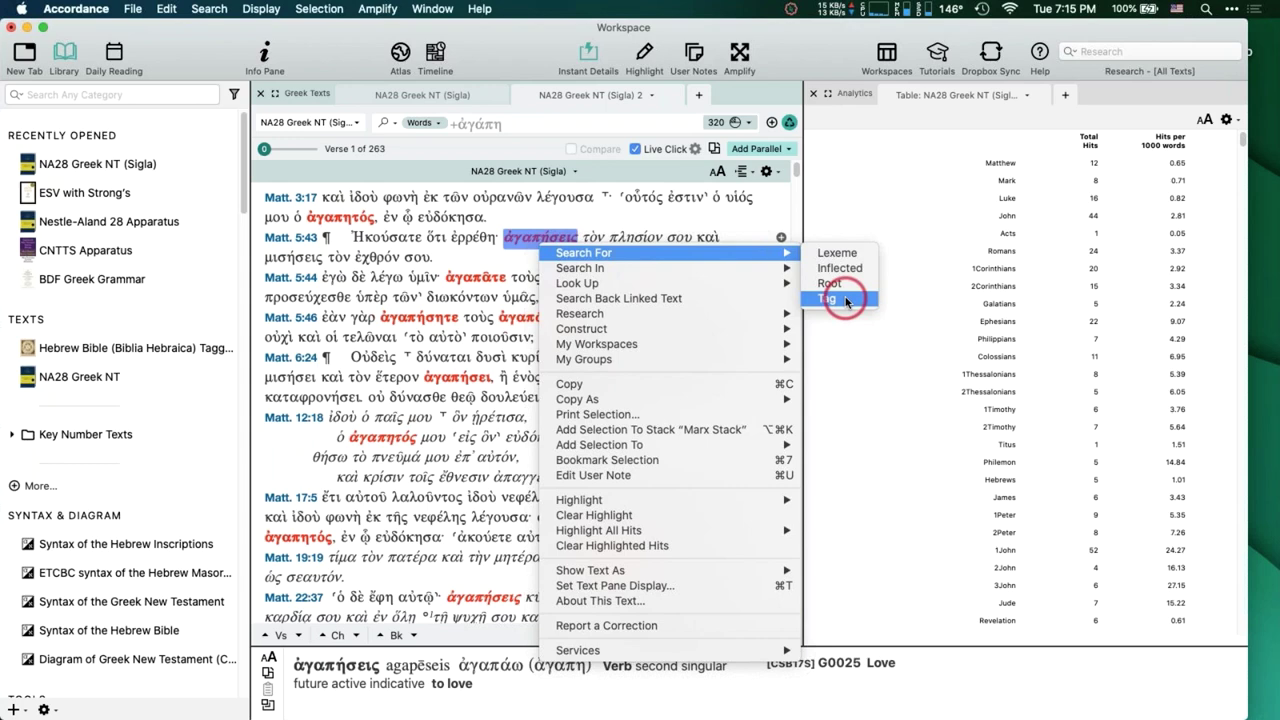
click(845, 300)
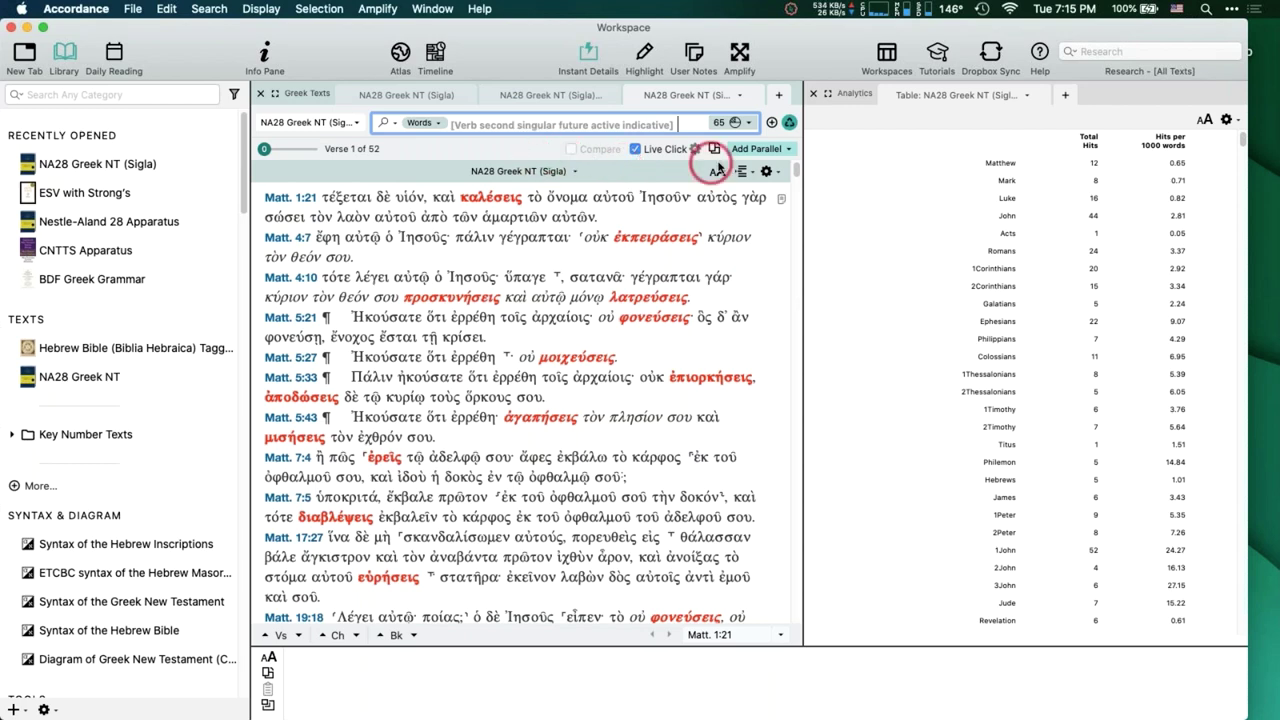
click(735, 122)
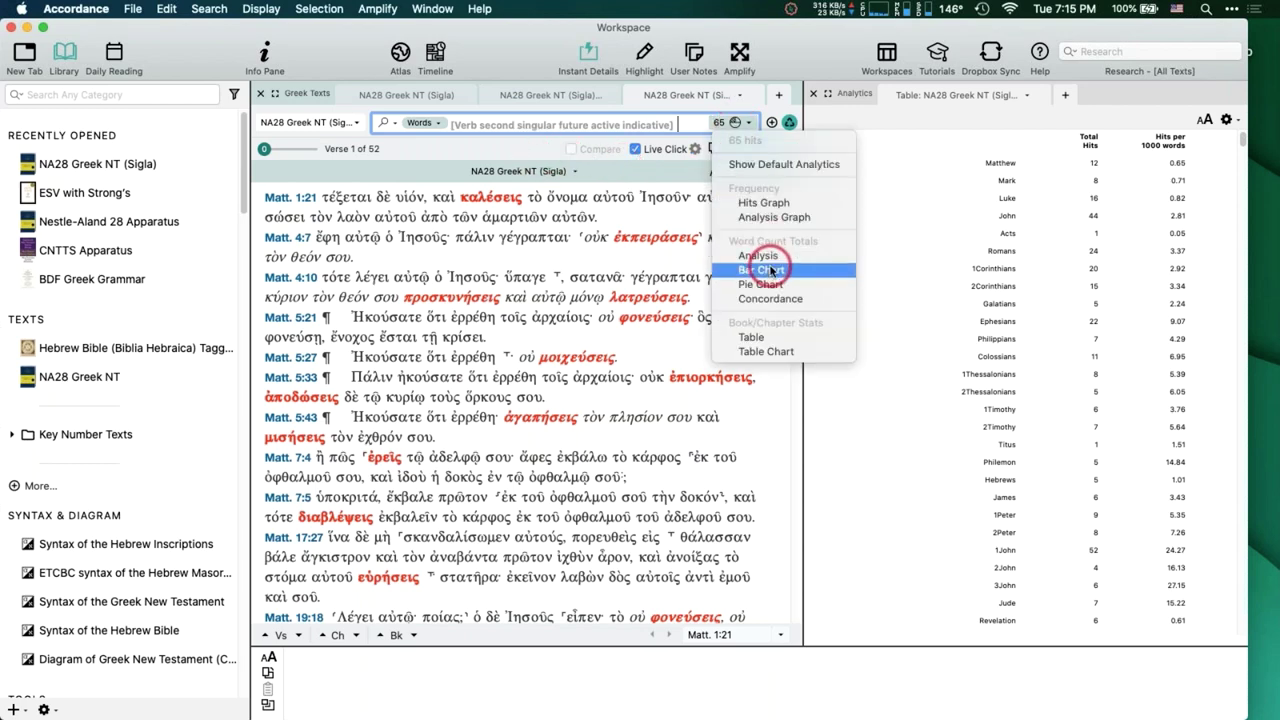
click(770, 256)
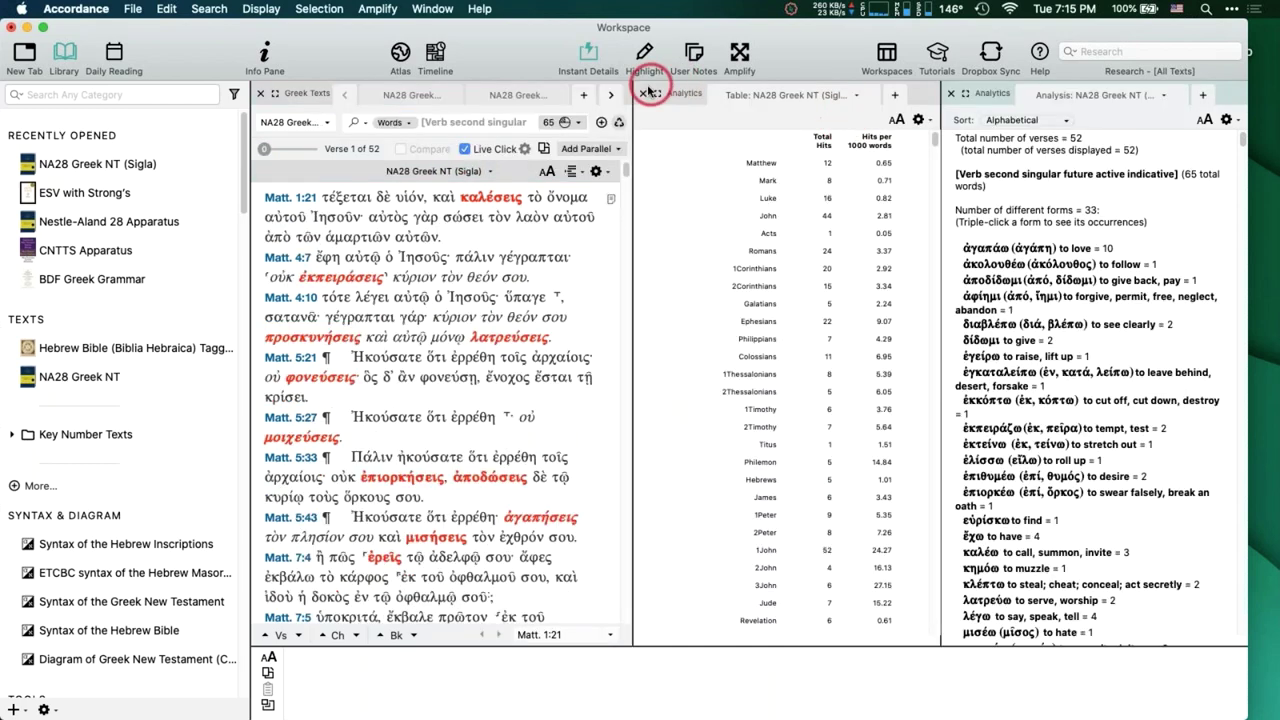
Close the statistics table and sort the analysis of the verb second singular future active indicative hits by Count down.
click(643, 93)
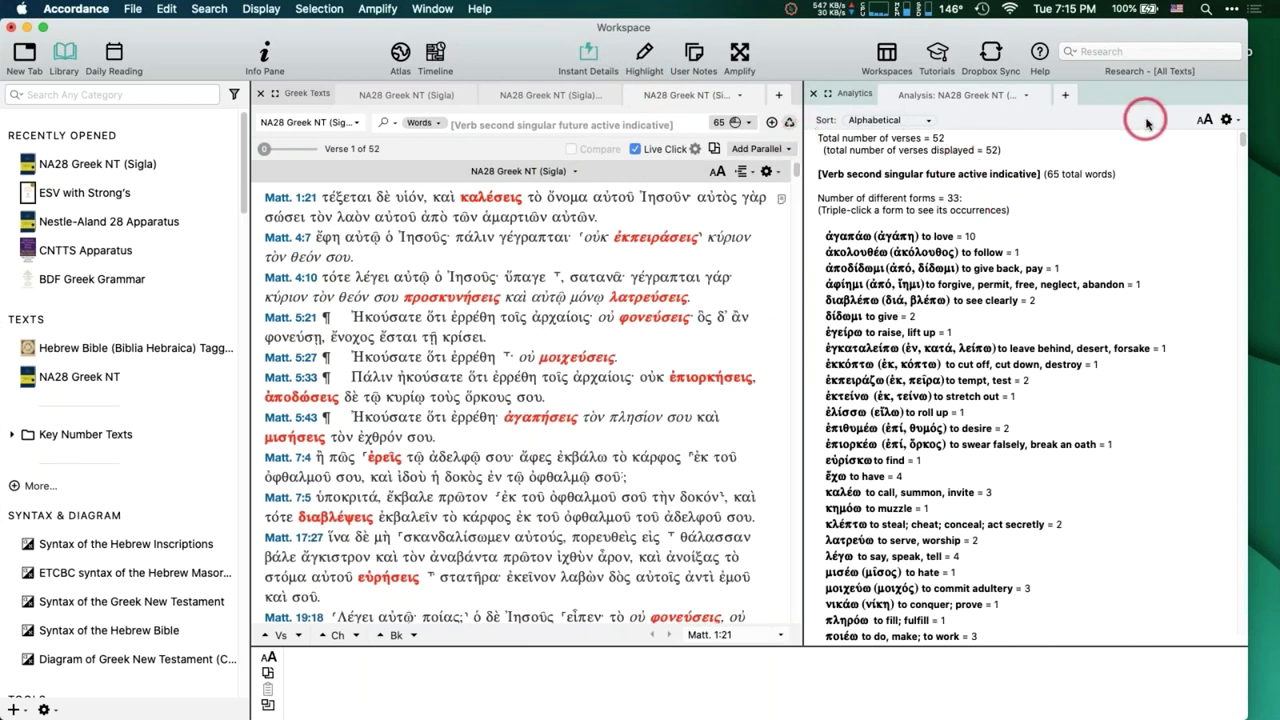
click(900, 120)
click(893, 136)
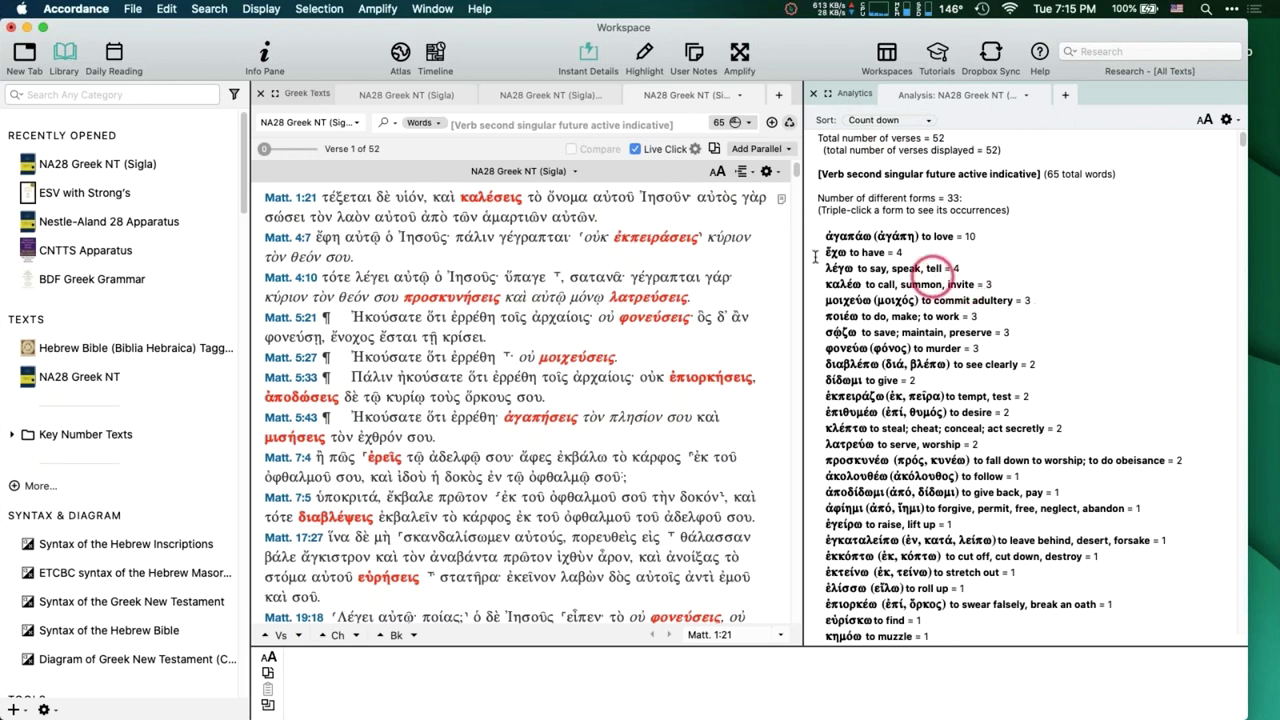
mouse_move(490, 200)
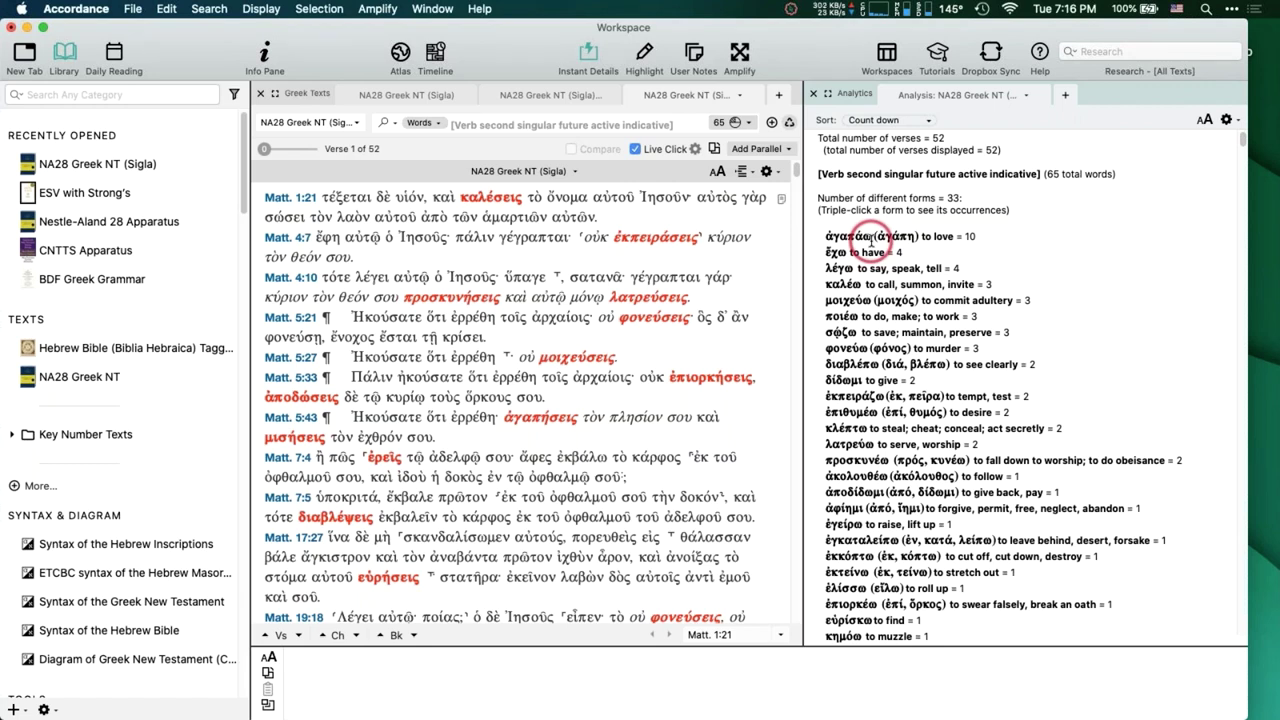
Close the analysis, the tag search and the +ἀγάπη root search, keeping only the ἀγαπάω lemma search.
click(813, 94)
click(701, 95)
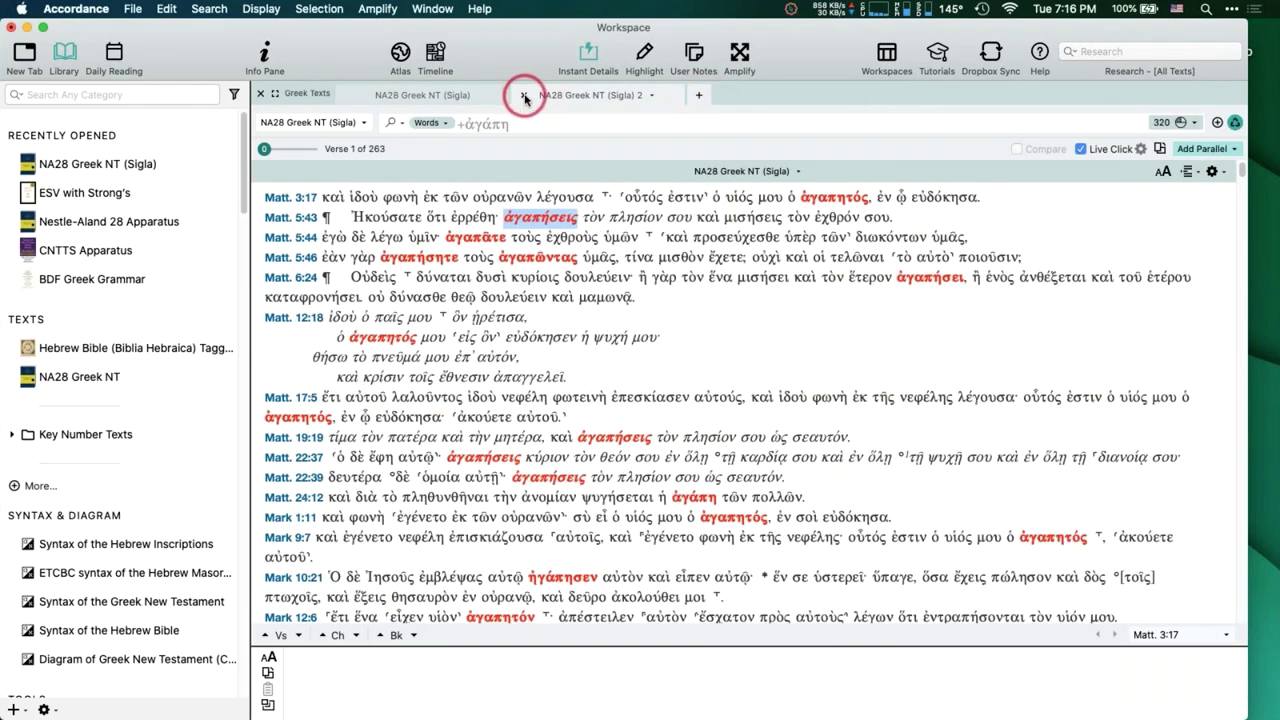
click(525, 97)
click(500, 122)
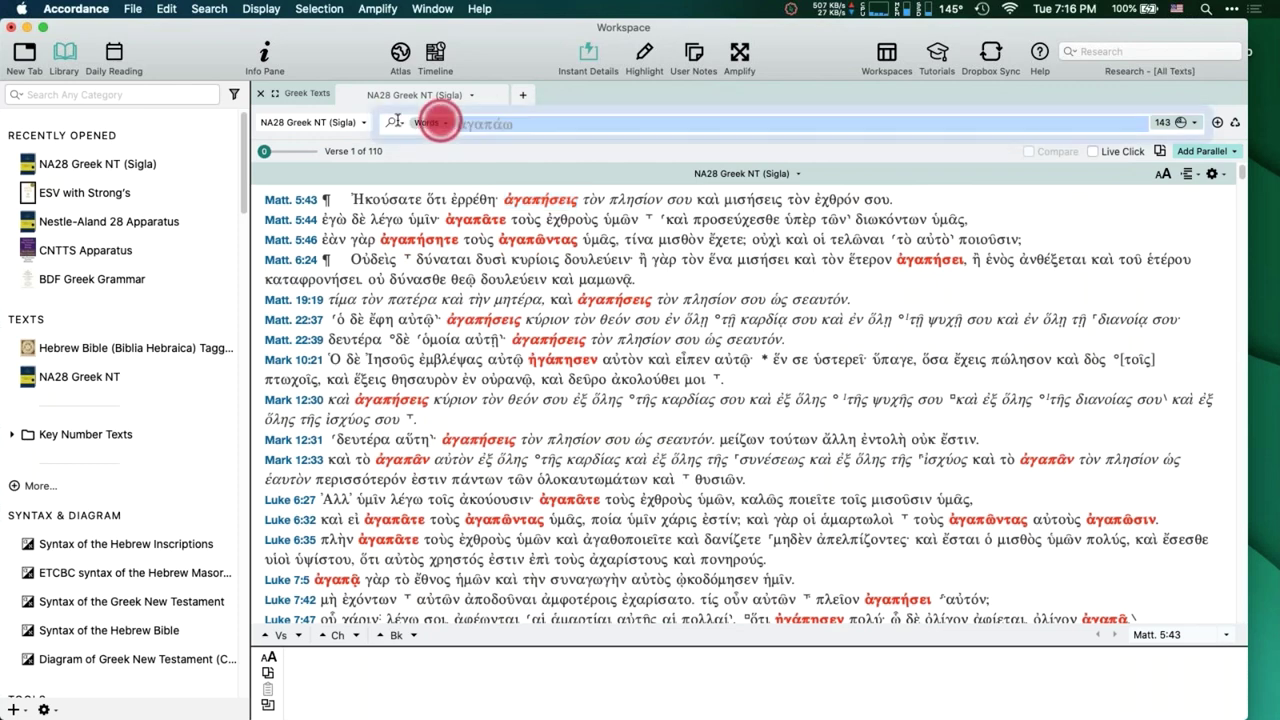
Restrict the ἀγαπάω search in NA28 to imperative verb forms with an attached Verb tag and run the search.
click(548, 130)
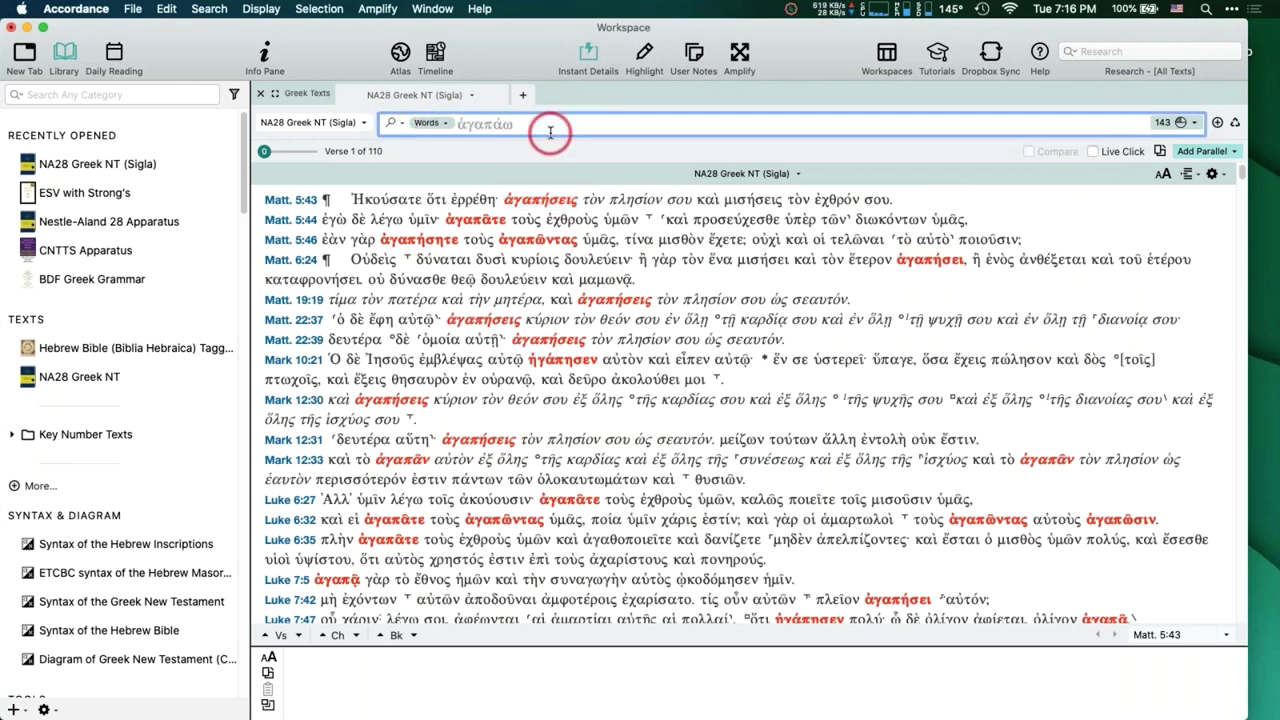
double_click(386, 199)
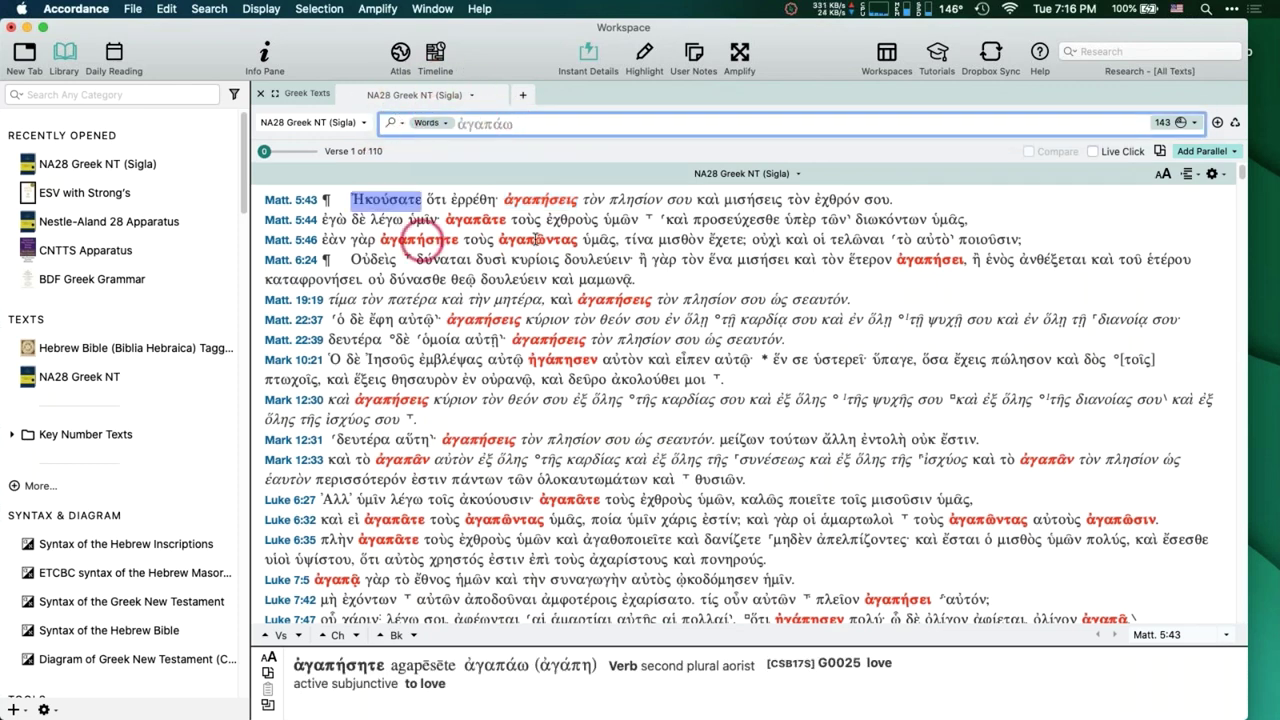
click(514, 128)
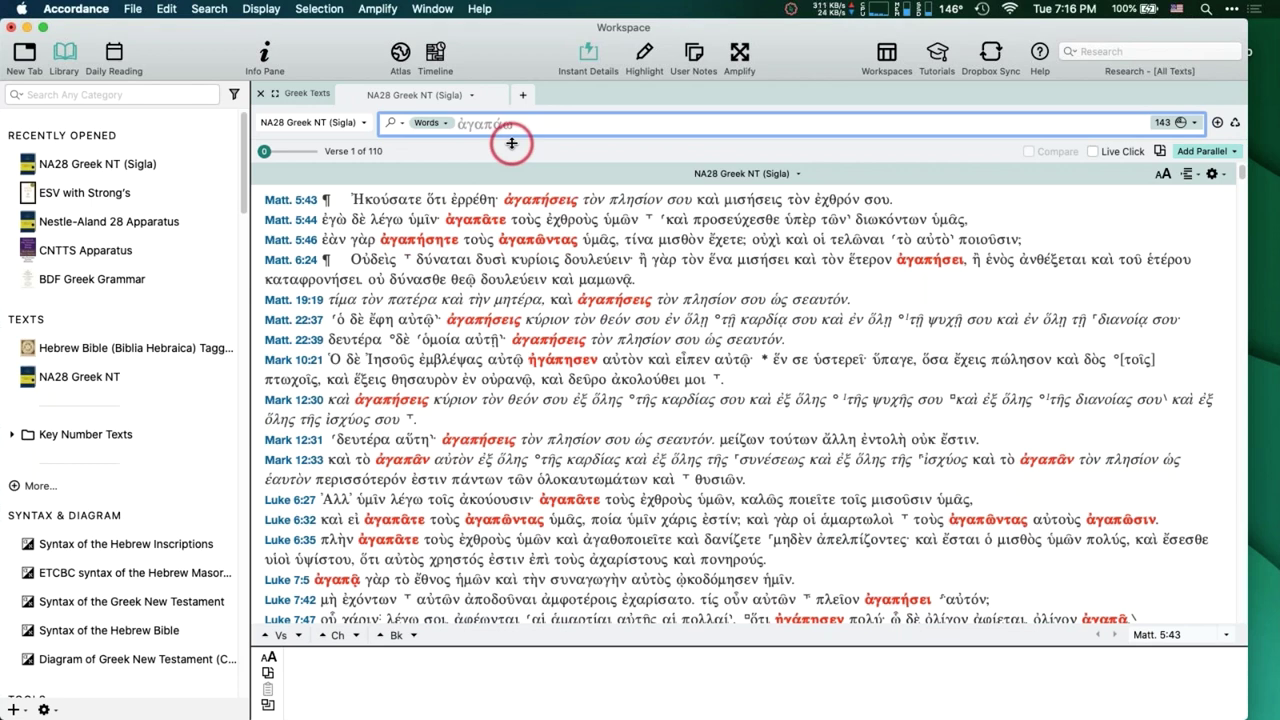
click(207, 8)
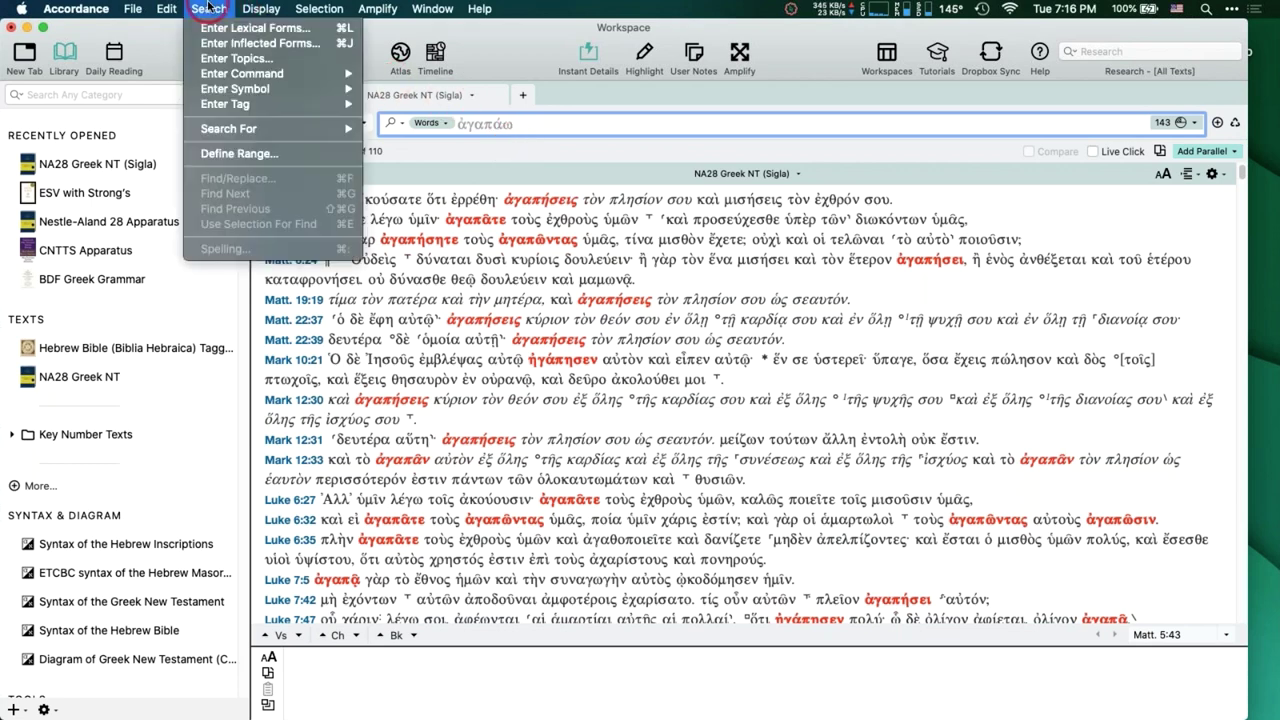
click(222, 105)
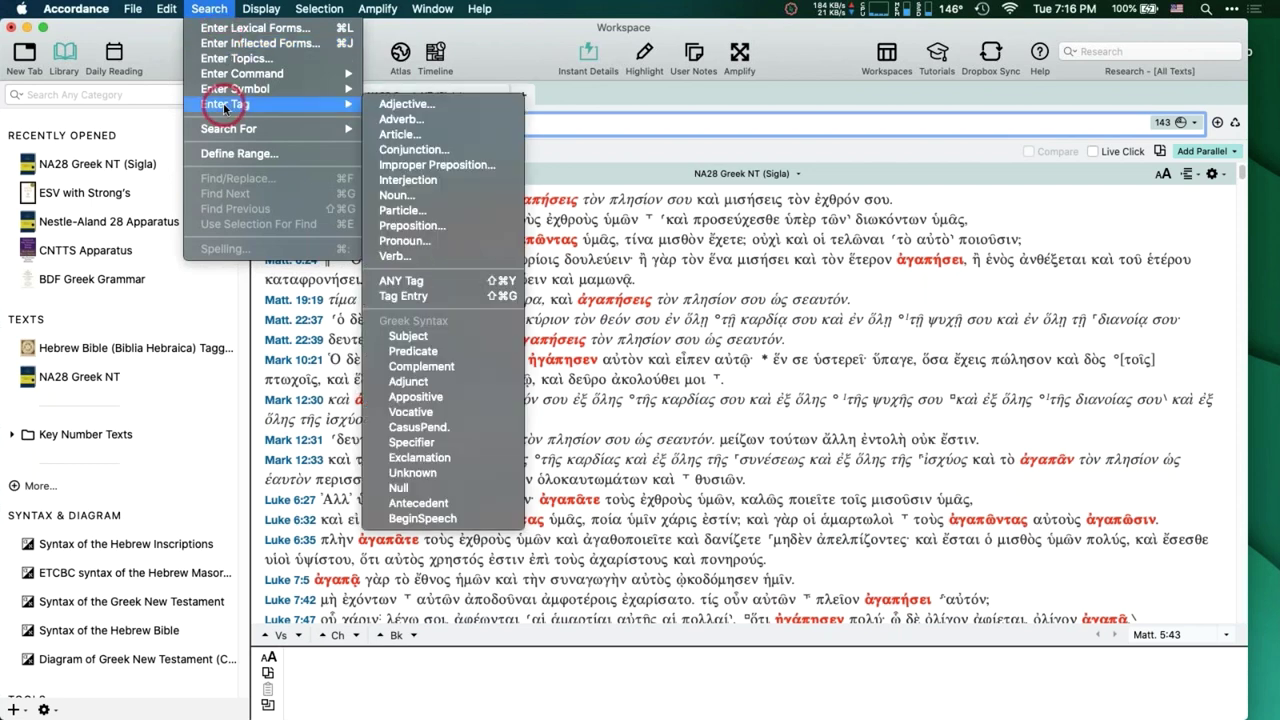
click(402, 258)
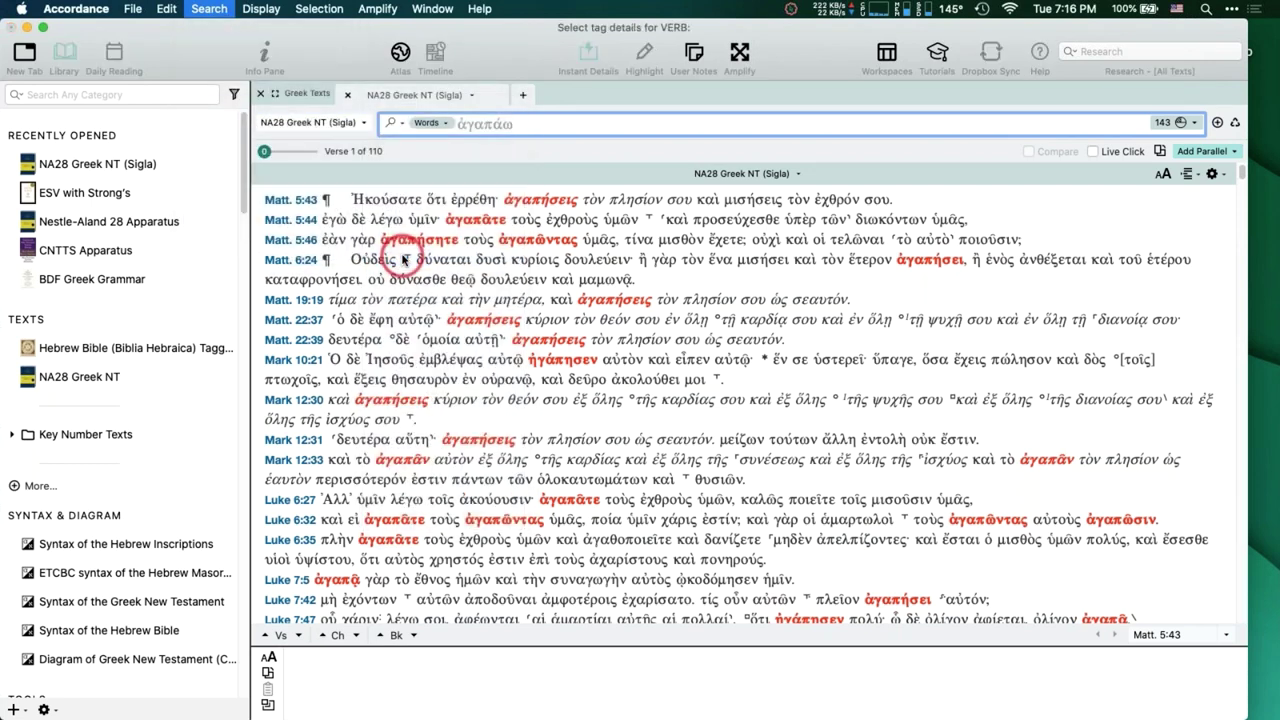
click(535, 210)
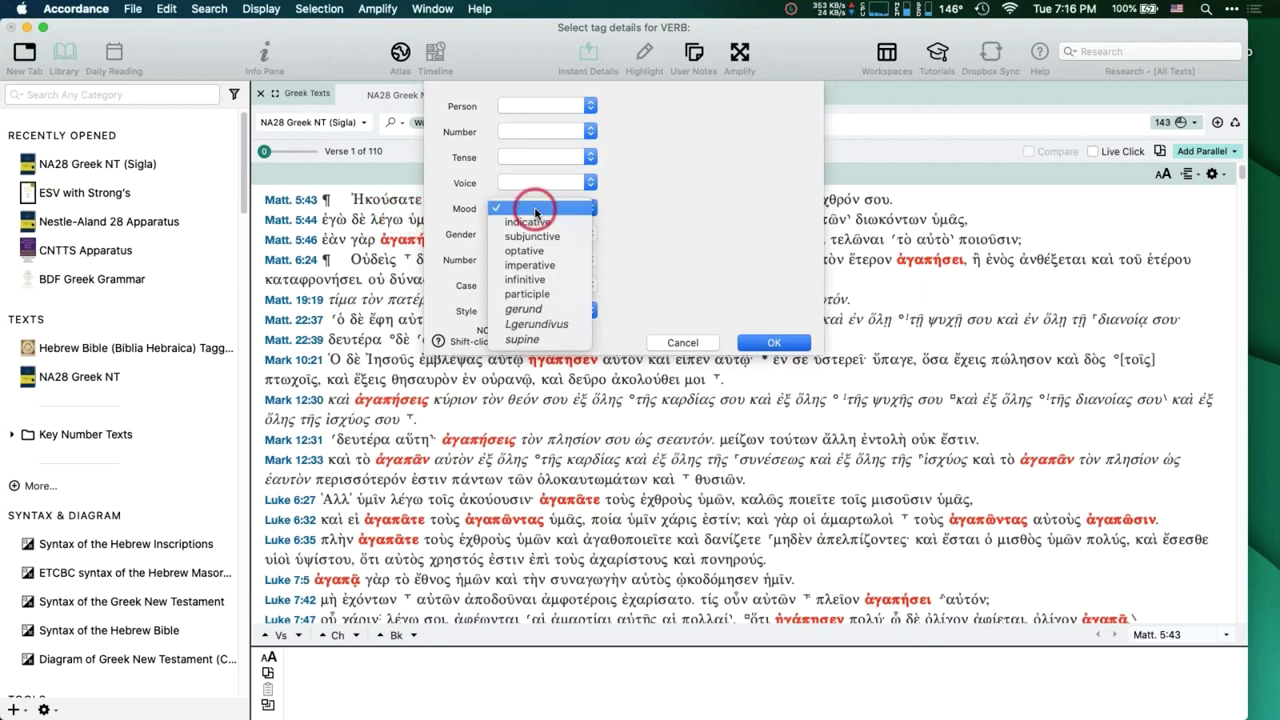
click(530, 265)
click(790, 343)
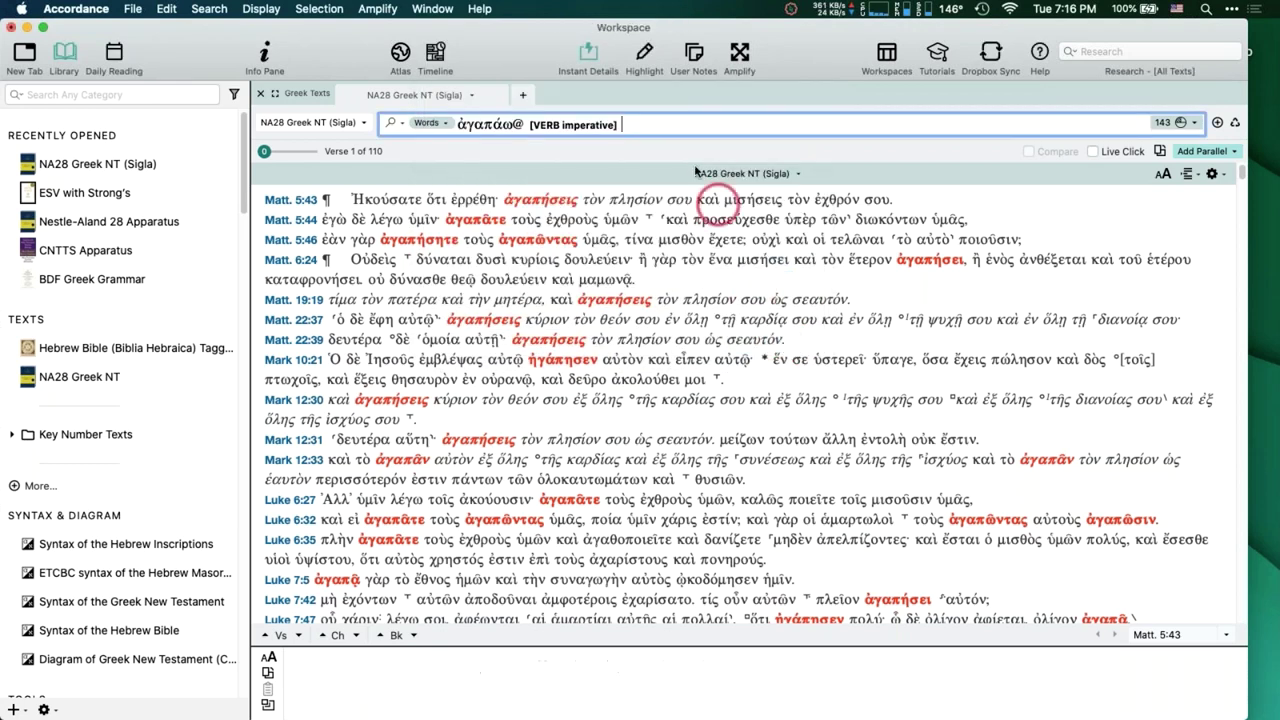
click(516, 121)
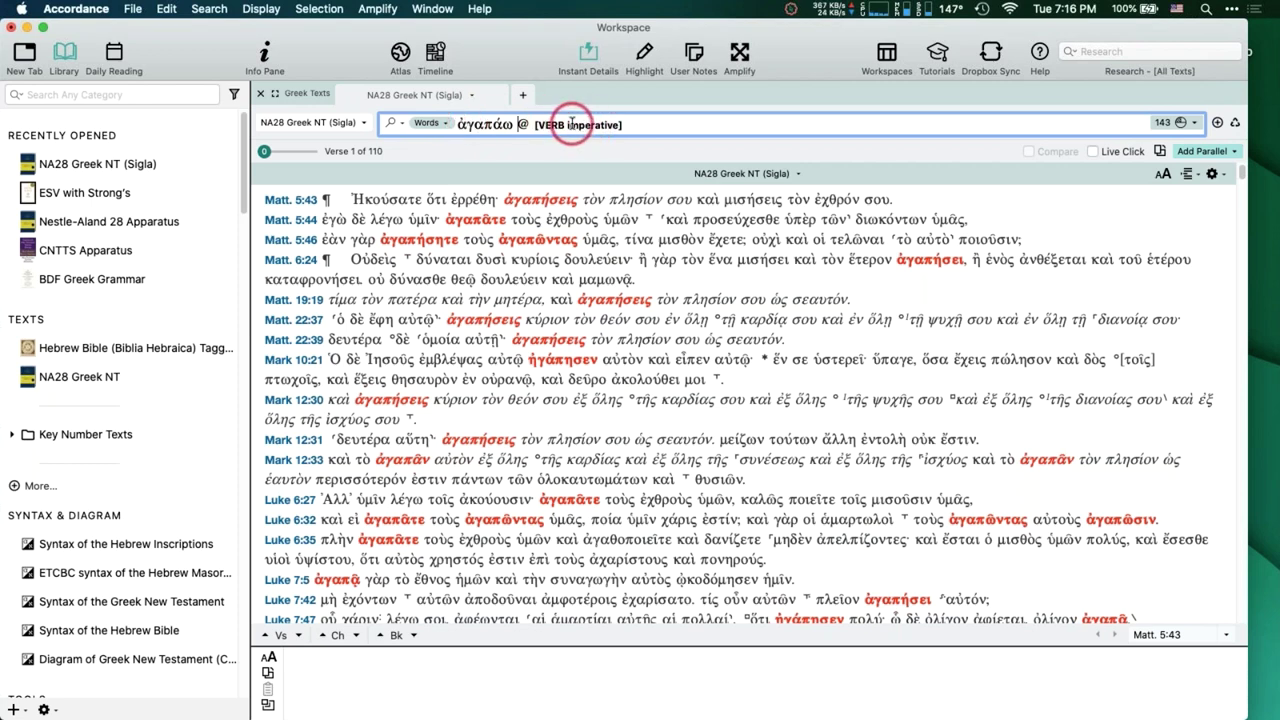
key(Return)
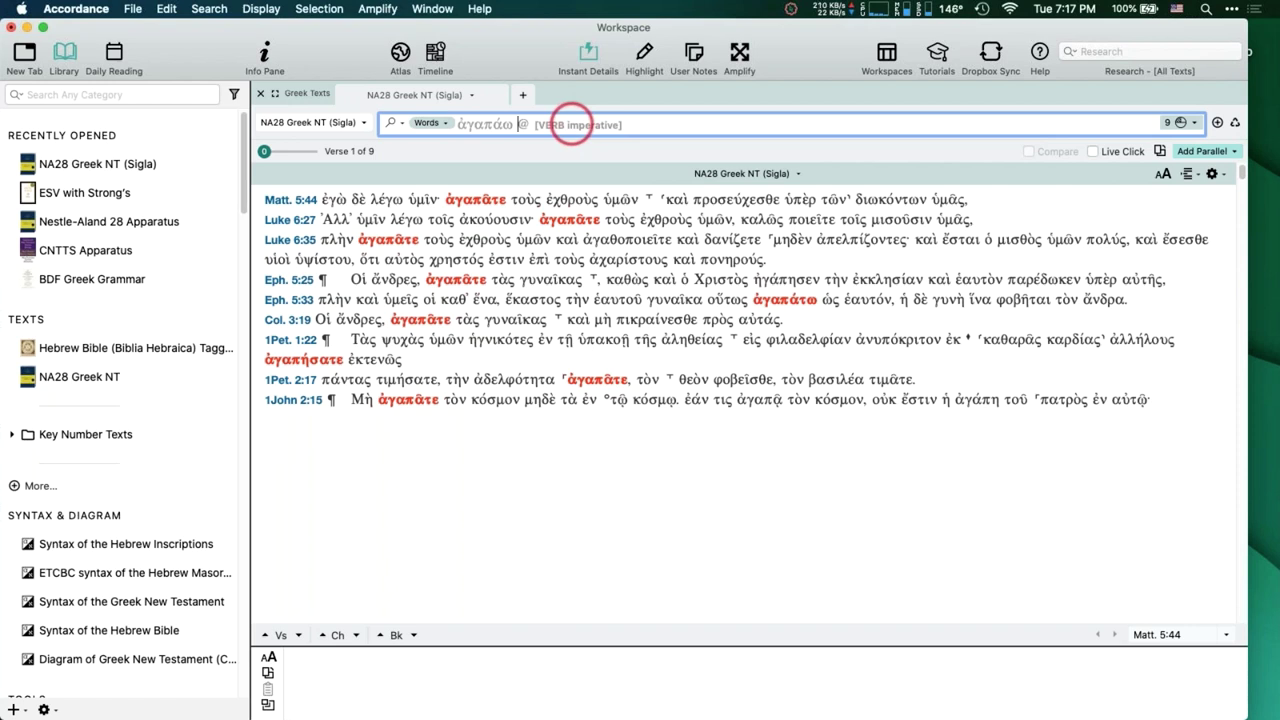
Switch the NA28 text from word searching to Verses with no search entry and go to Matt. 8:12.
click(613, 124)
drag(613, 124, 447, 124)
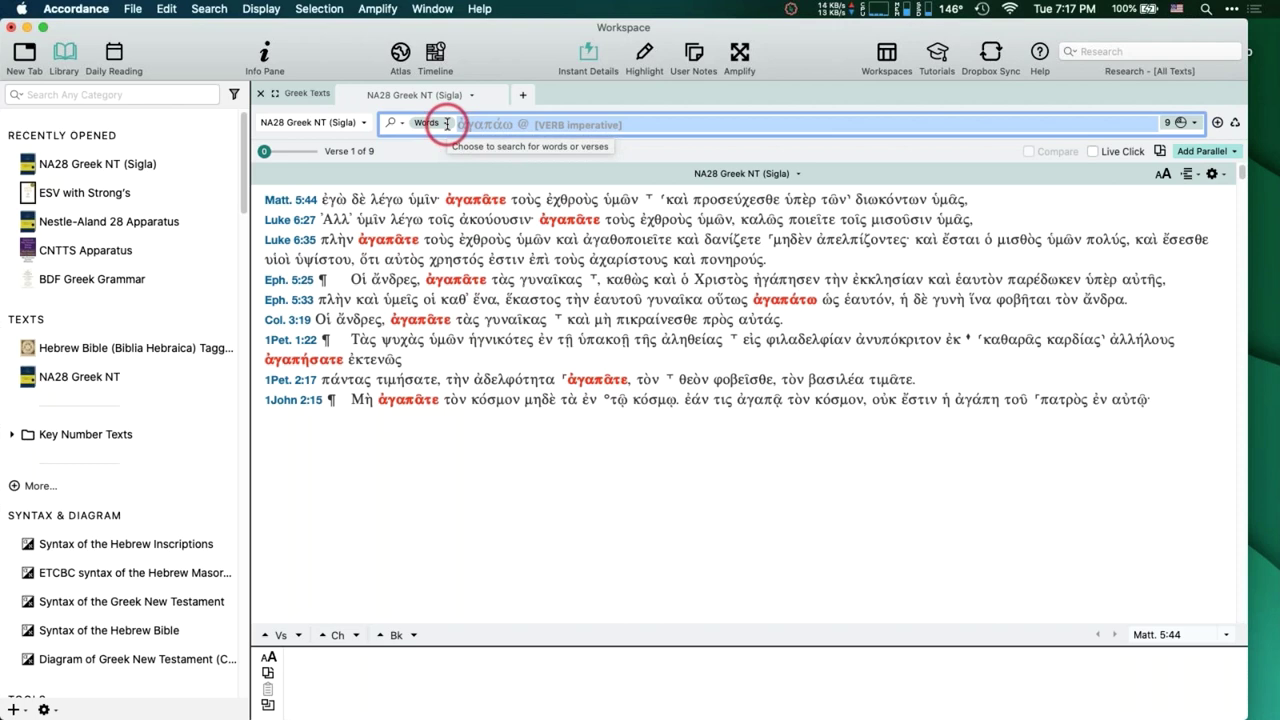
click(446, 123)
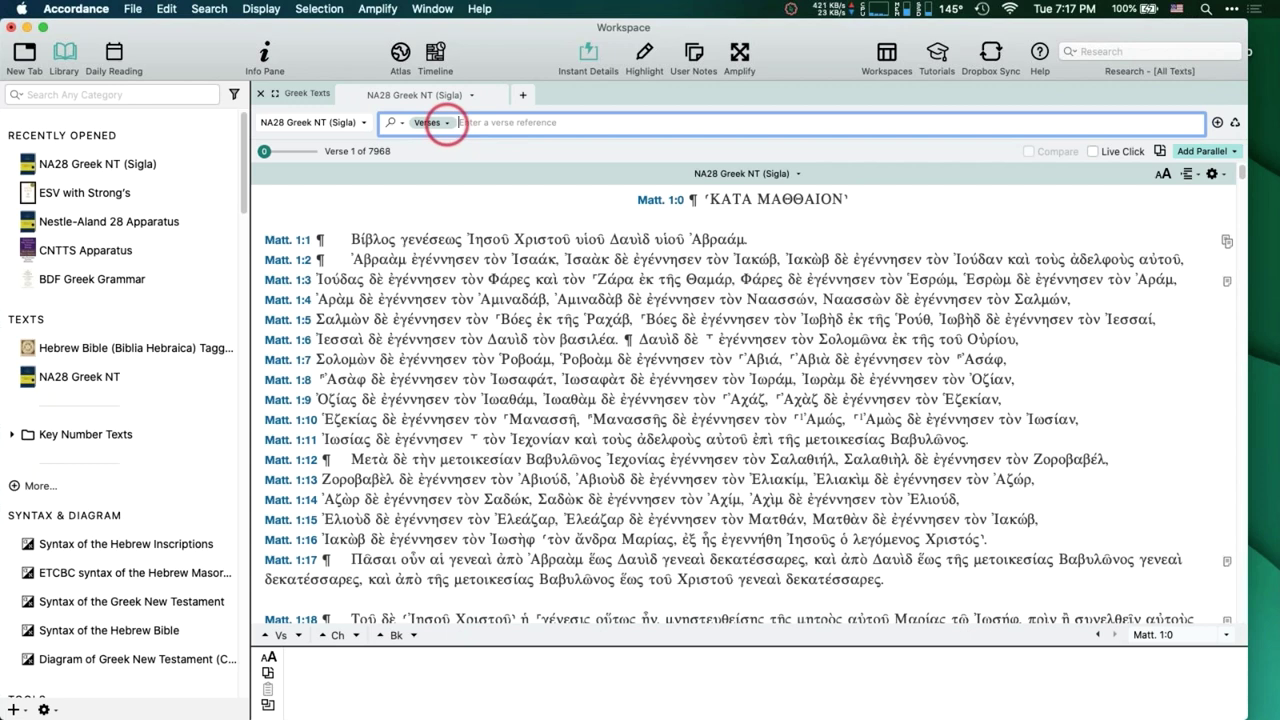
click(446, 123)
key(Escape)
key(Tab)
text(matt.8:12)
key(Return)
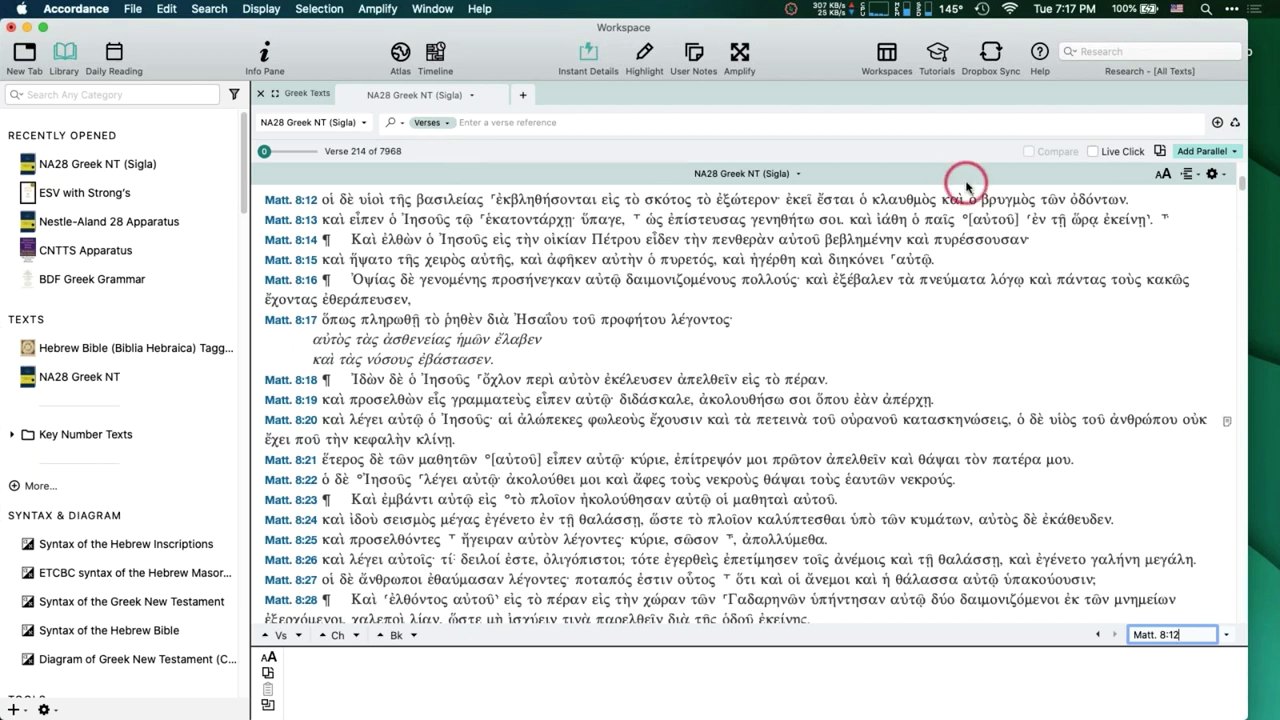
View Matt. 8:12 in NA28 with ESV with Strong's in parallel, and close the parallel.
click(1203, 151)
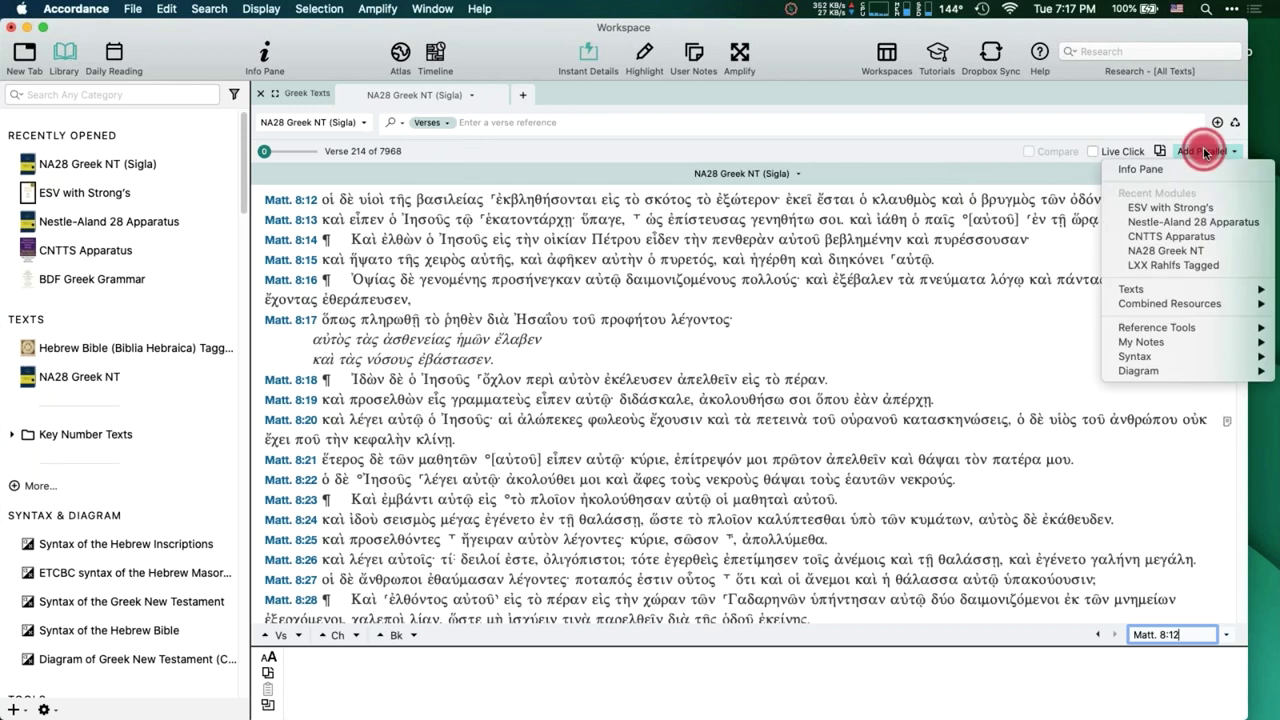
click(1165, 207)
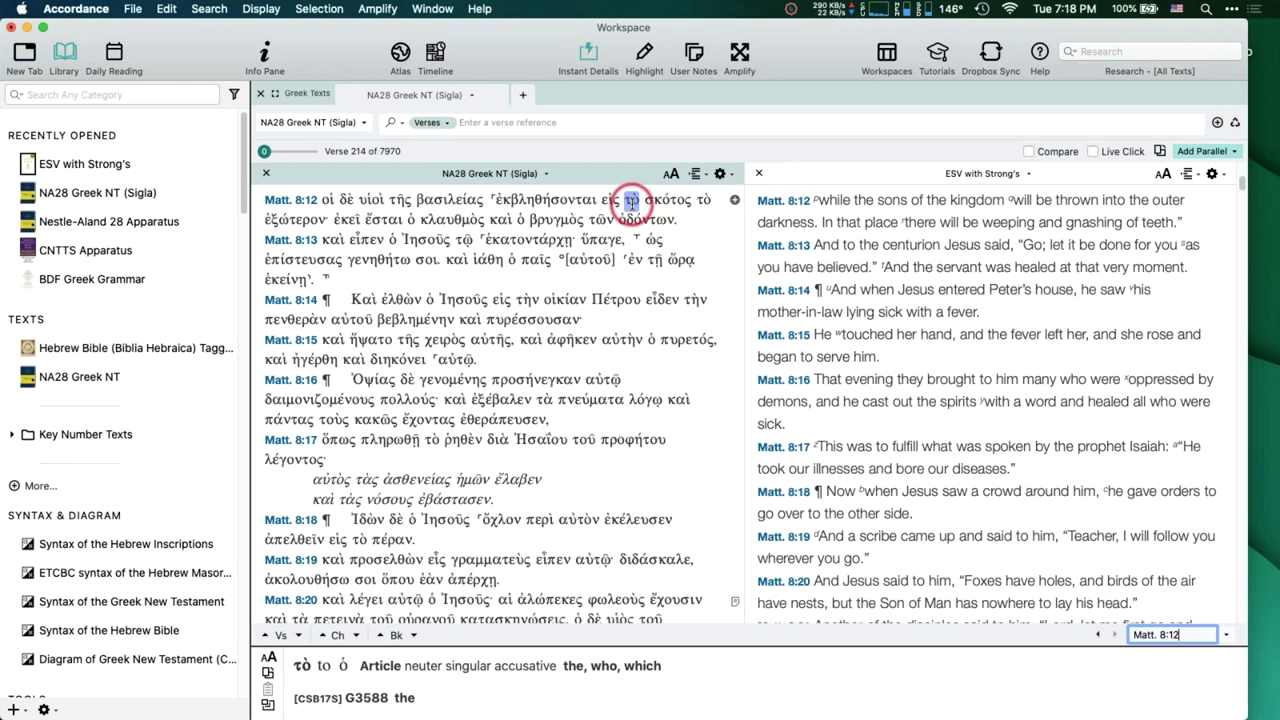
click(516, 122)
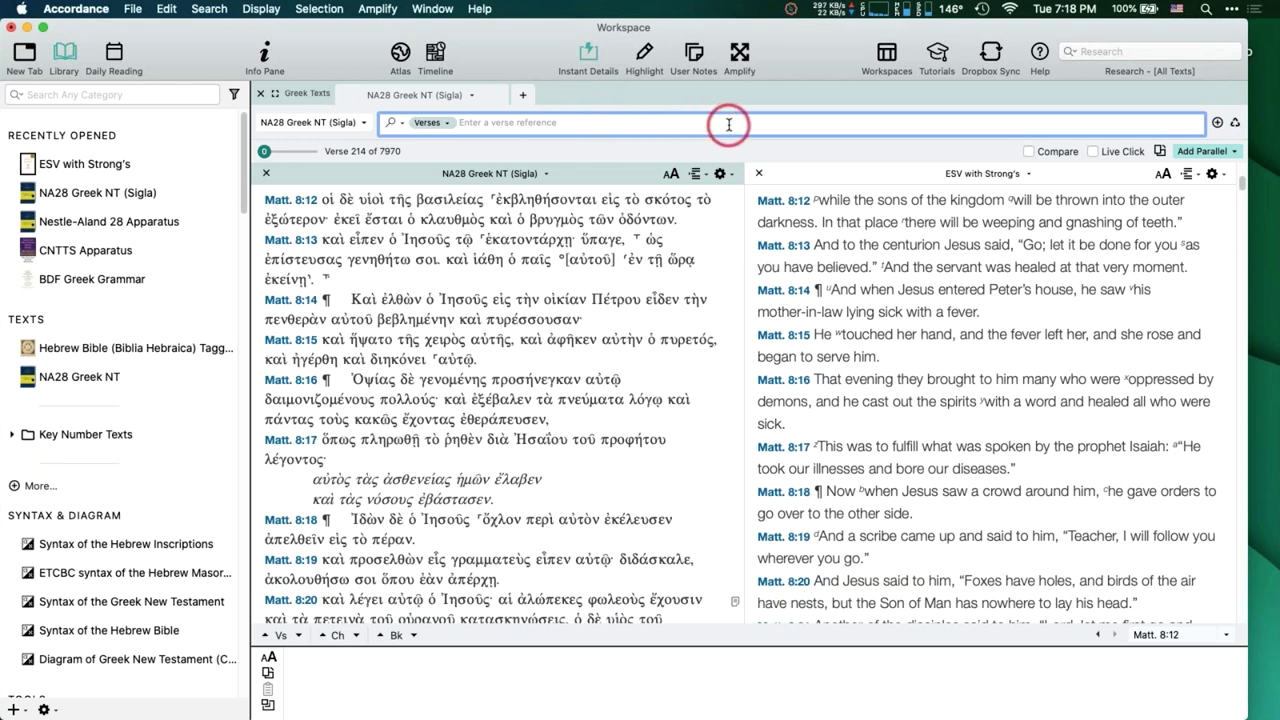
click(758, 173)
Open a new Greek Construct linked to the NA28 Greek NT (Sigla) word search.
click(541, 123)
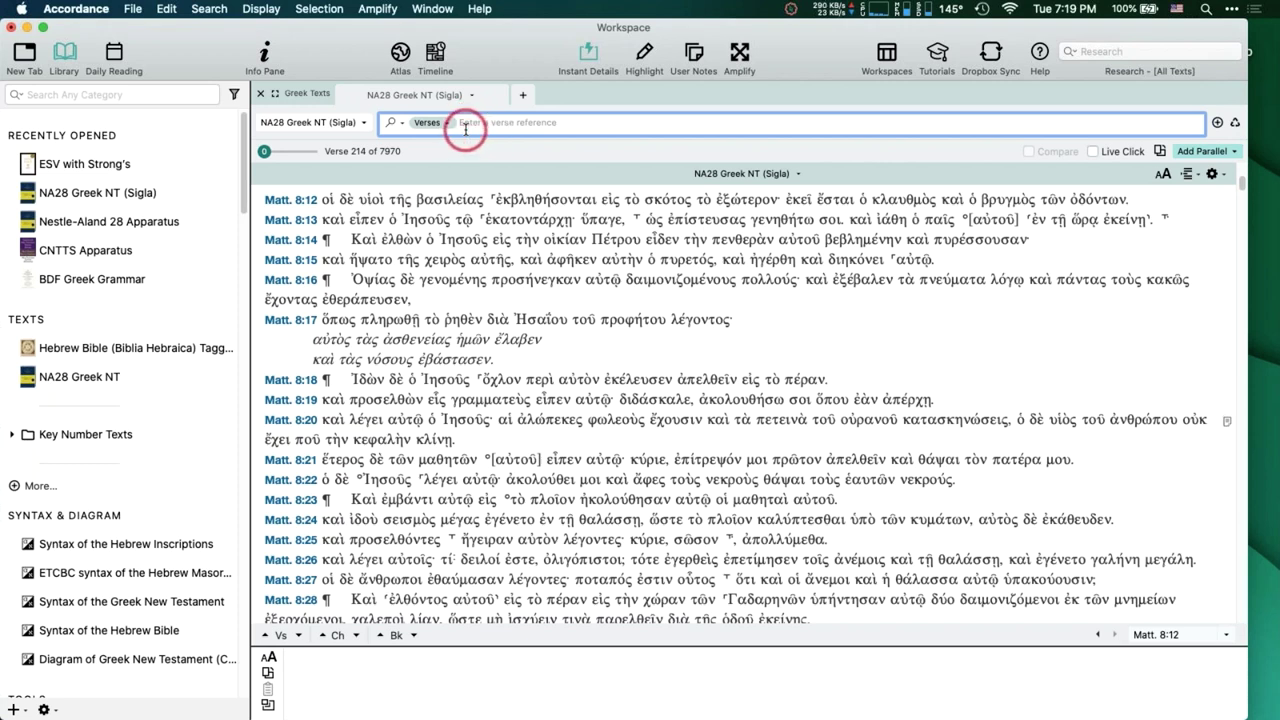
mouse_move(486, 192)
click(118, 92)
click(473, 131)
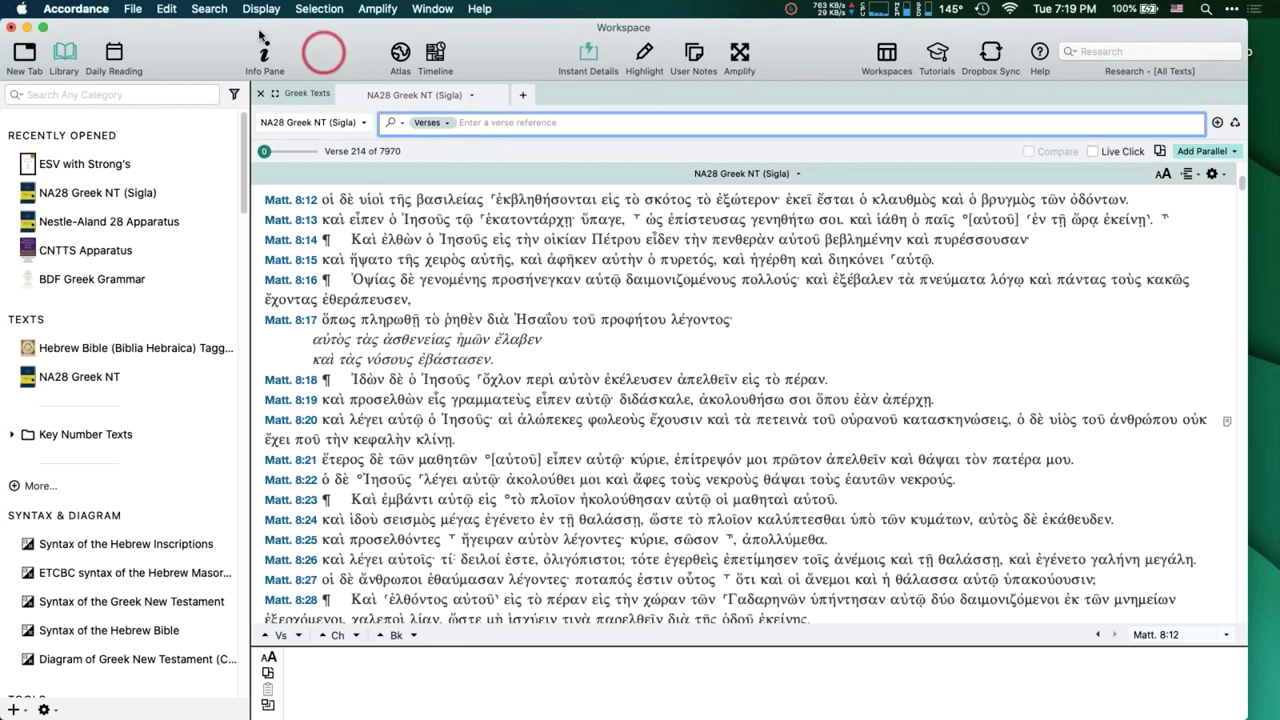
click(133, 8)
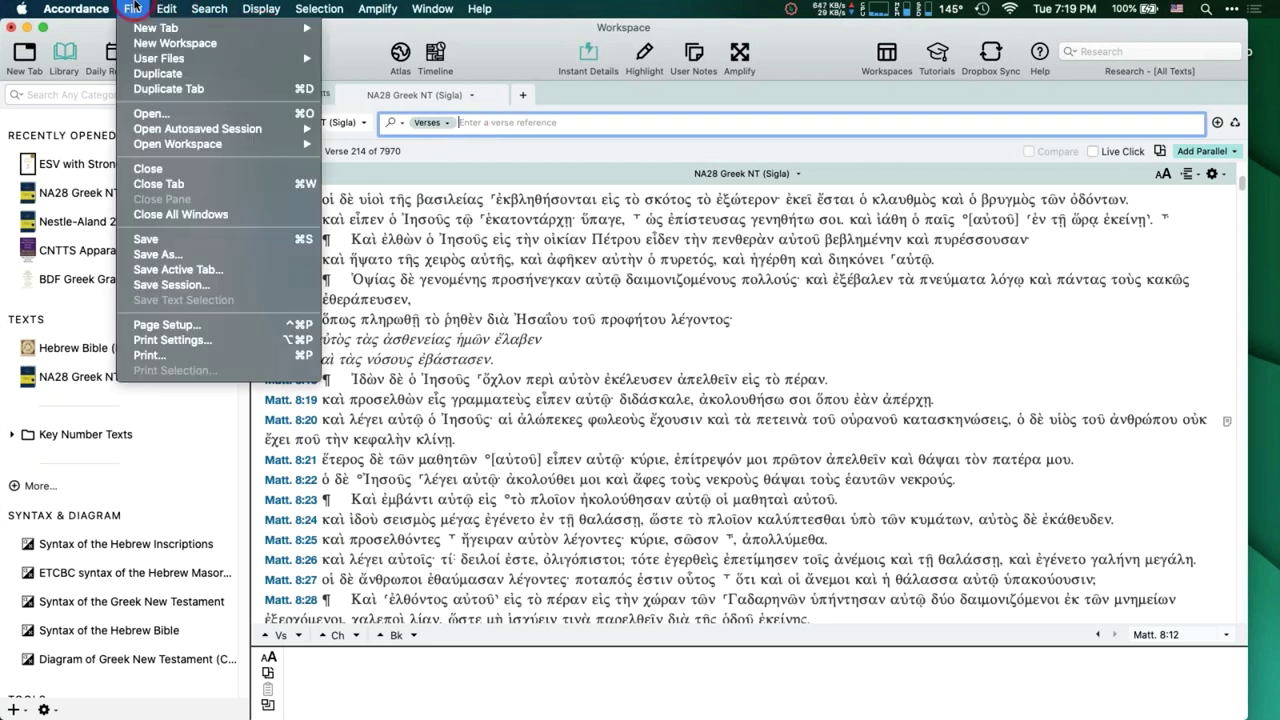
mouse_move(137, 27)
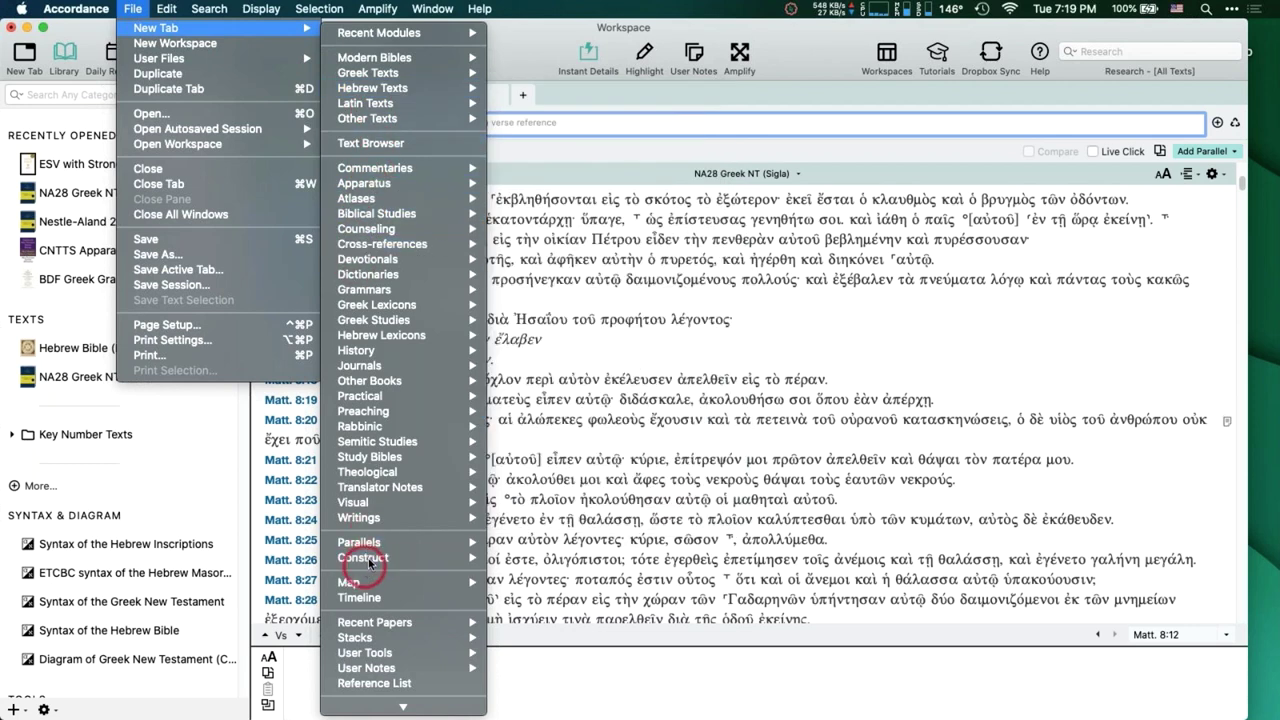
mouse_move(366, 560)
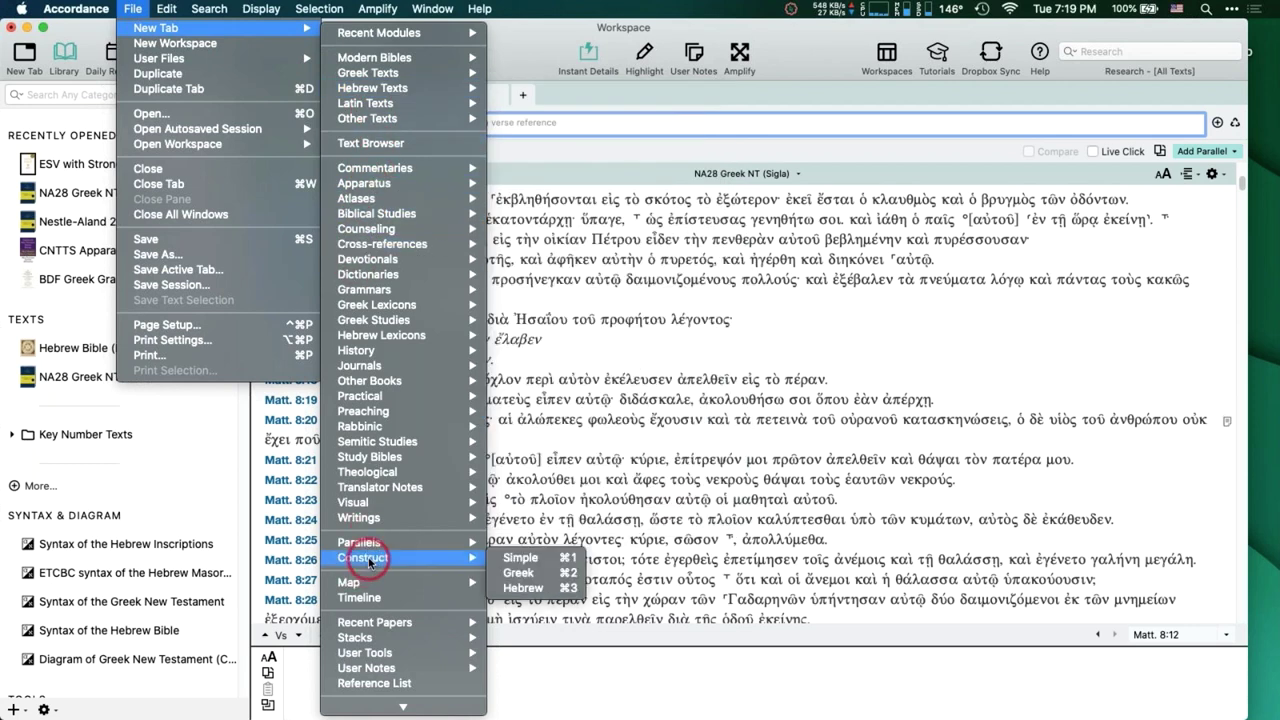
click(527, 575)
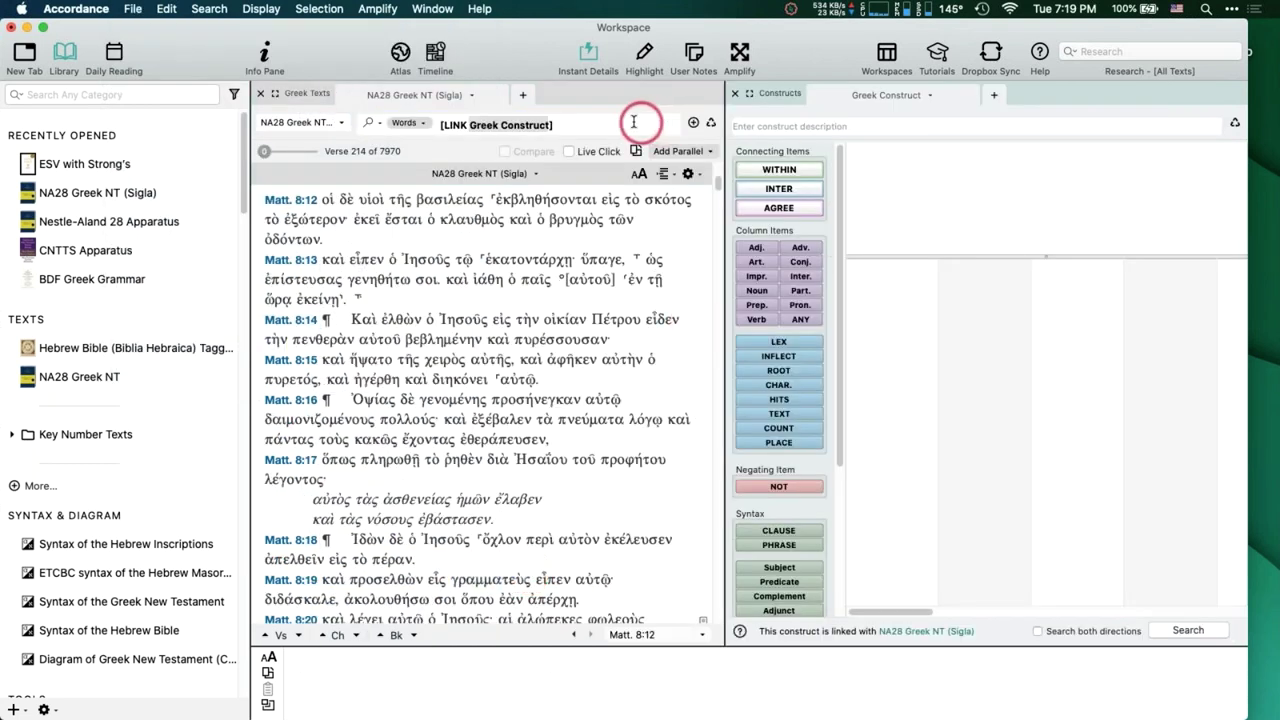
click(500, 125)
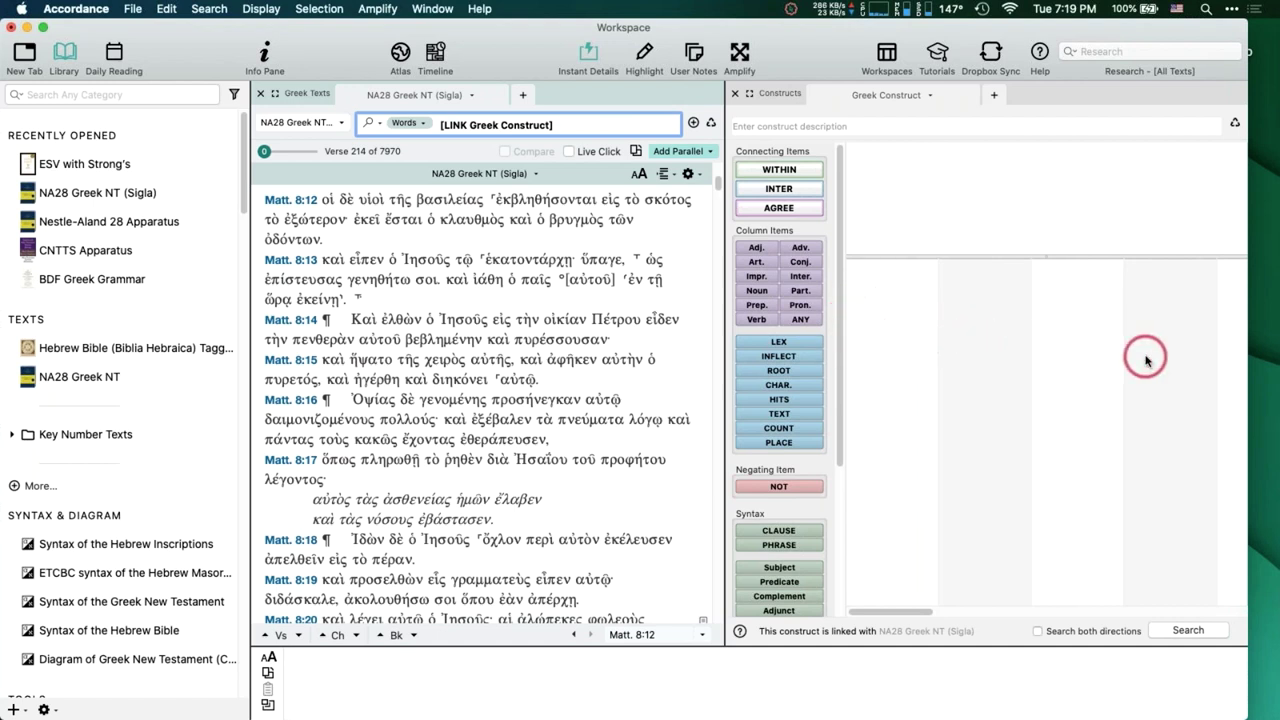
click(893, 318)
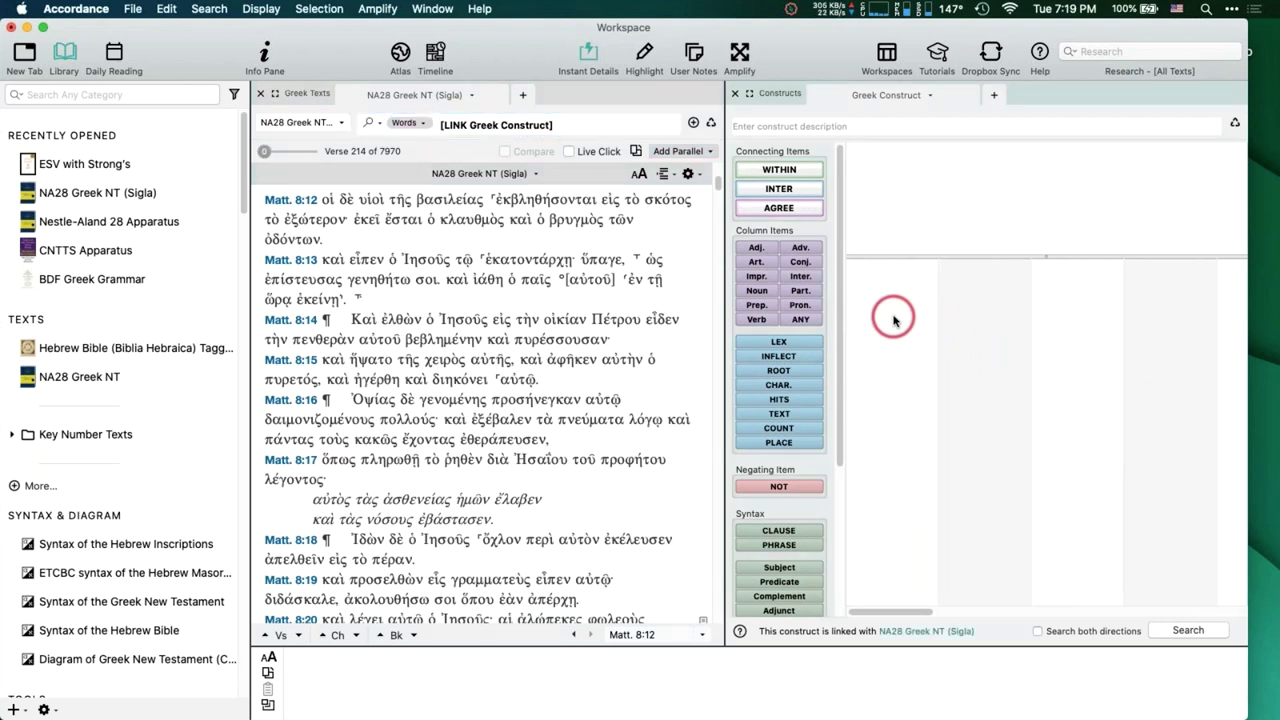
Place Article, Noun, Article and Adjective items with no tag details in the first four columns of the Greek Construct.
double_click(631, 200)
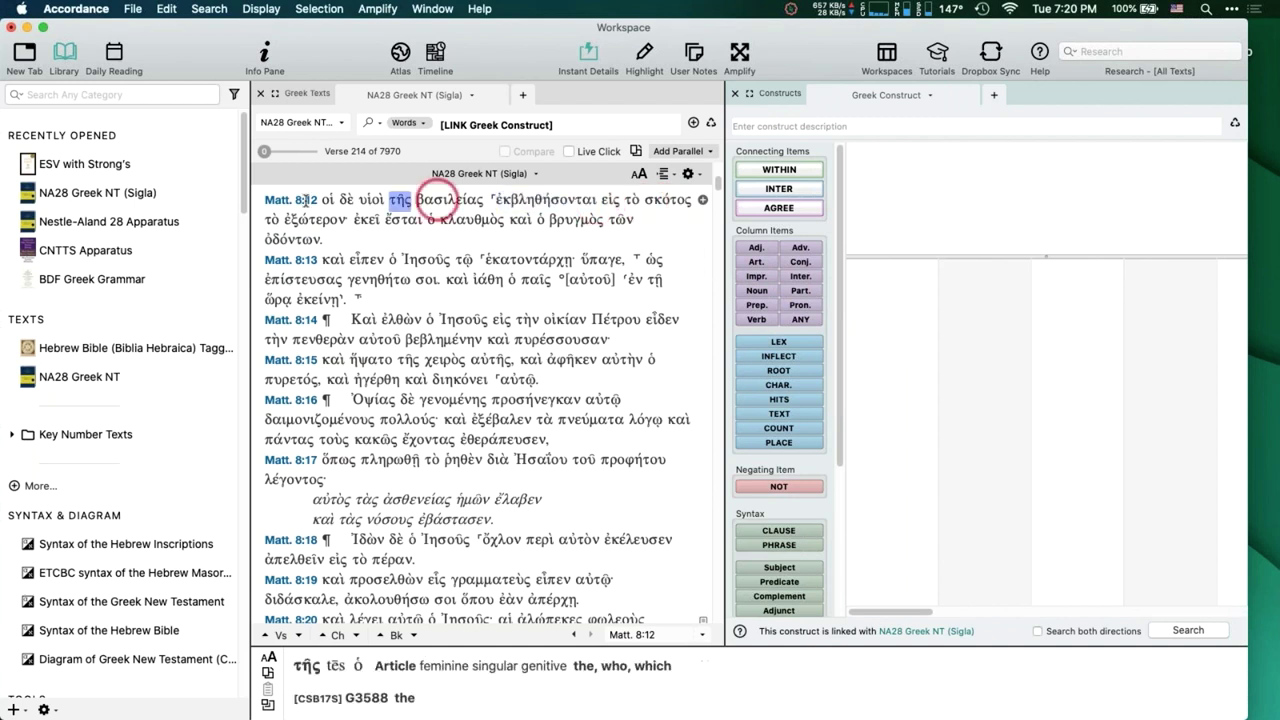
drag(1009, 258, 1010, 311)
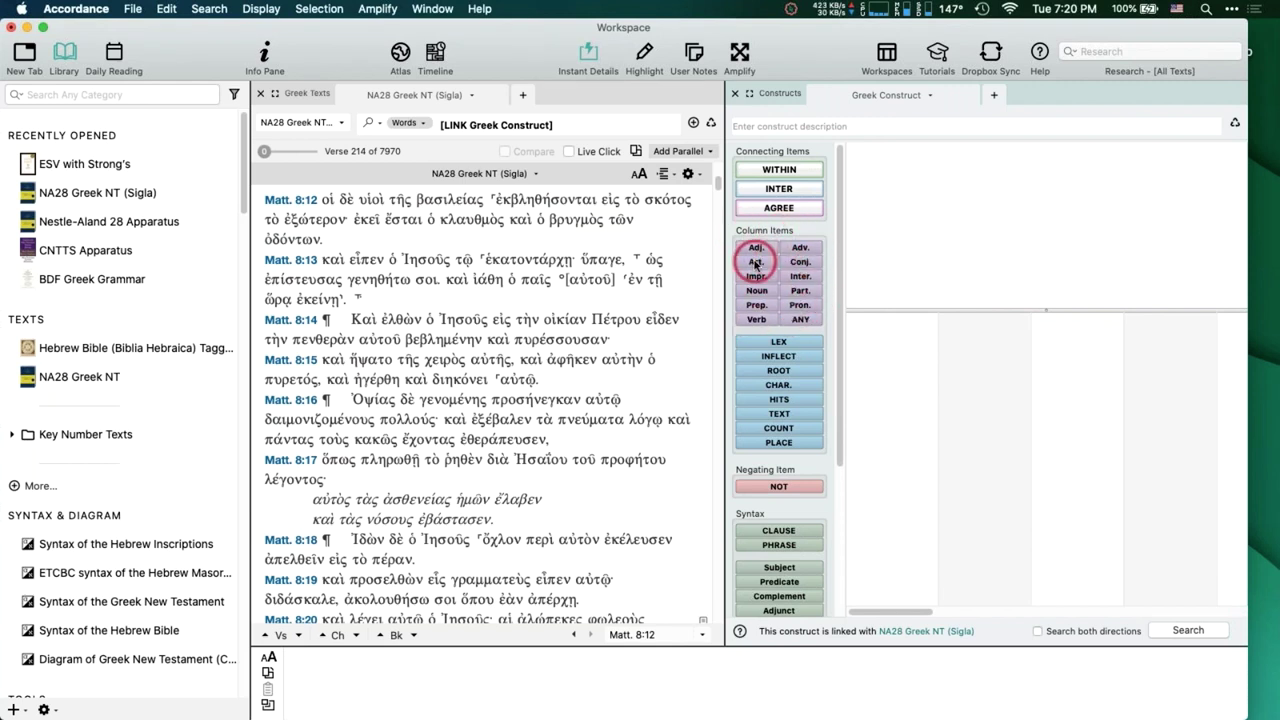
drag(756, 264, 891, 351)
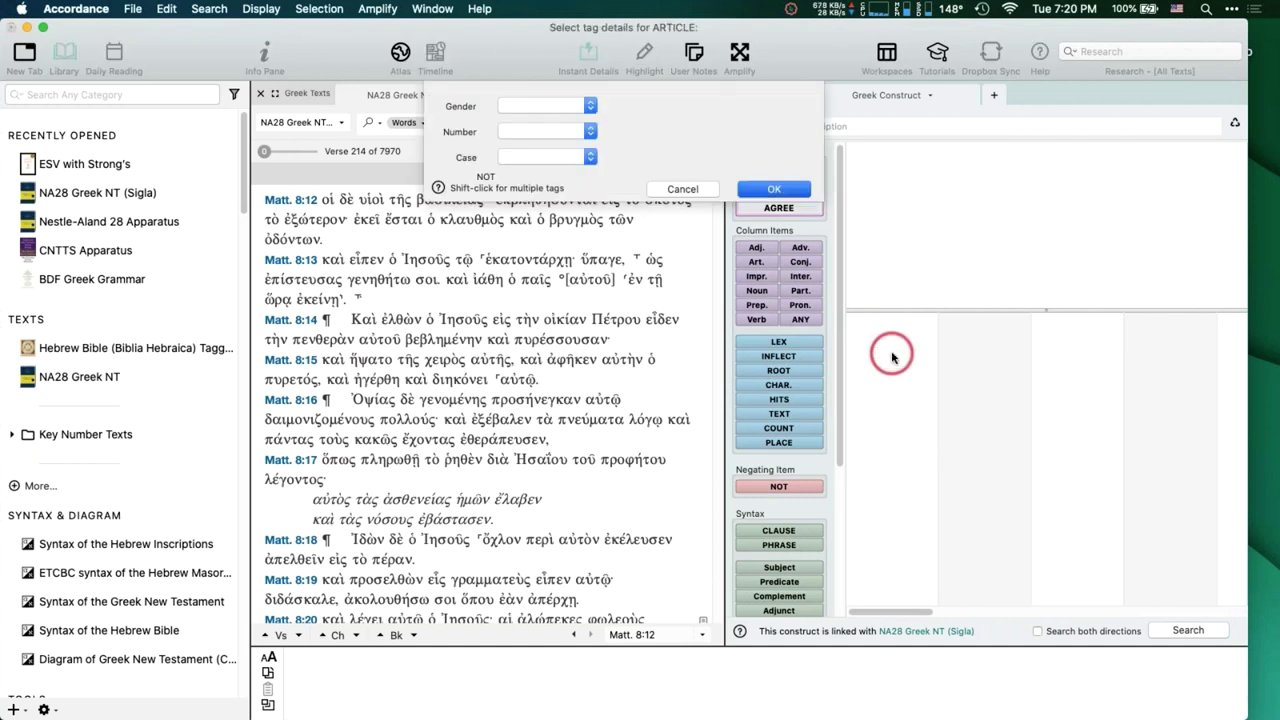
click(772, 190)
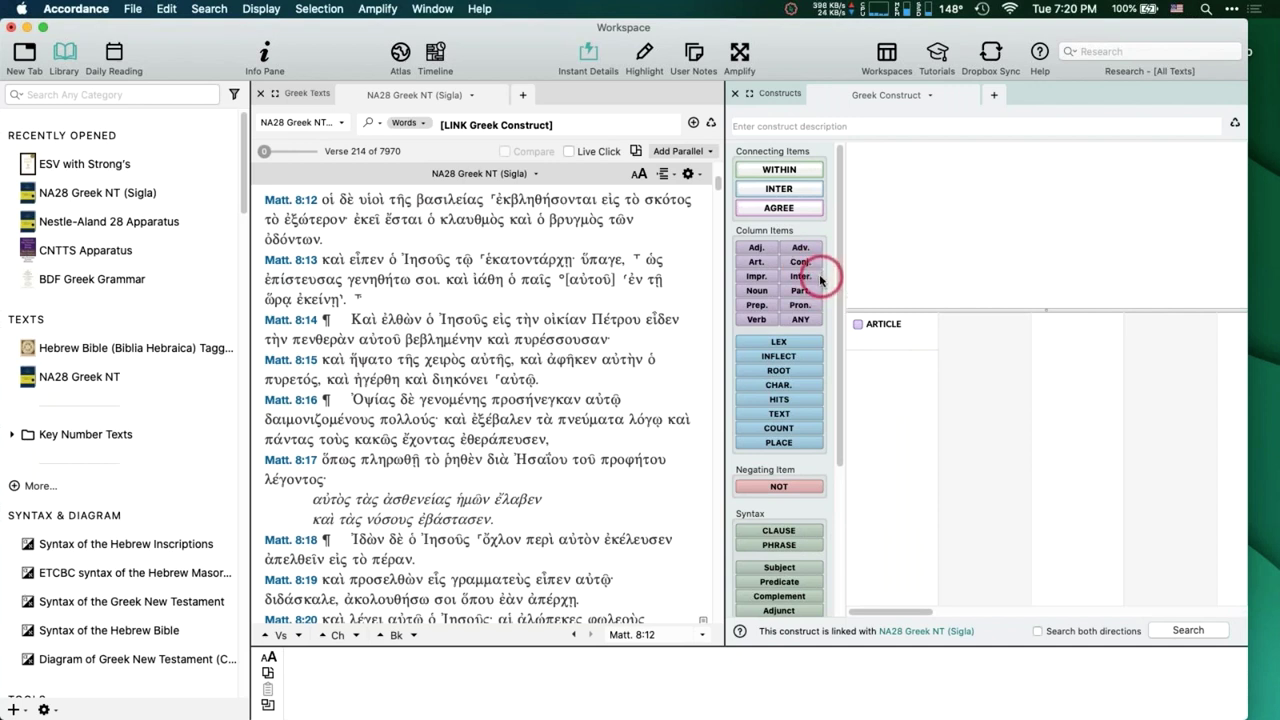
drag(757, 290, 985, 347)
click(768, 240)
drag(757, 261, 1066, 343)
click(773, 190)
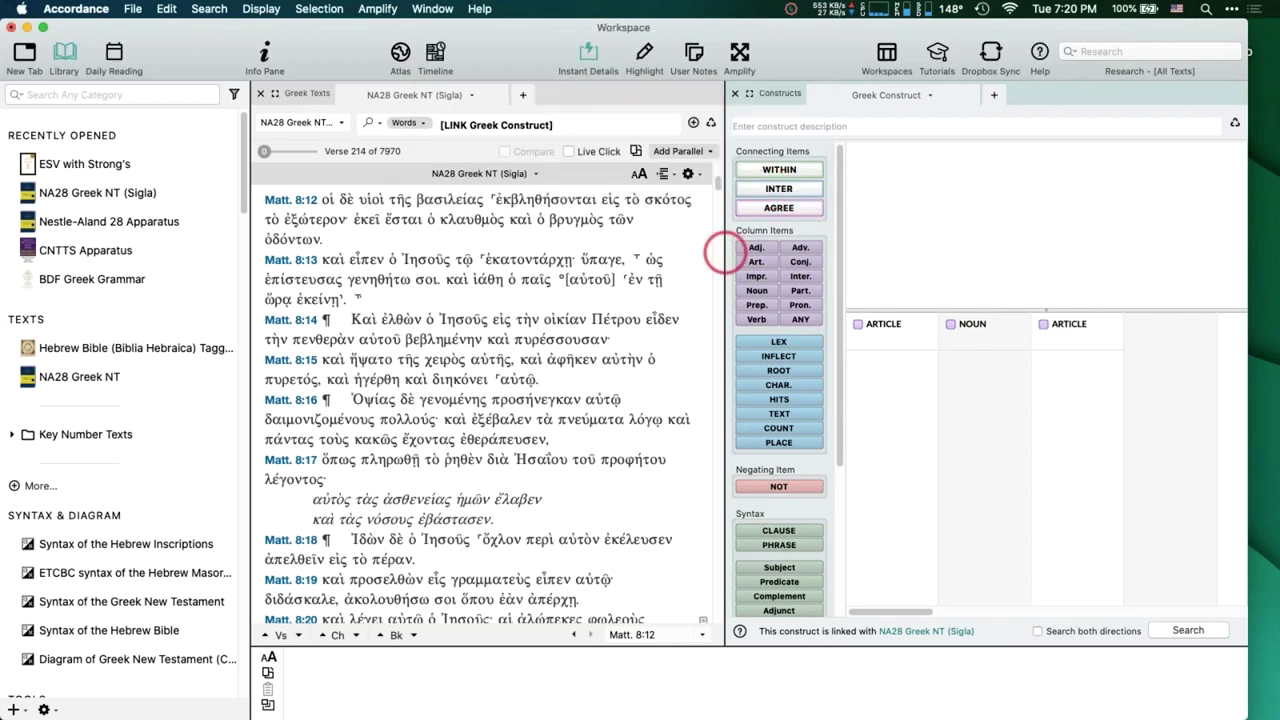
click(620, 222)
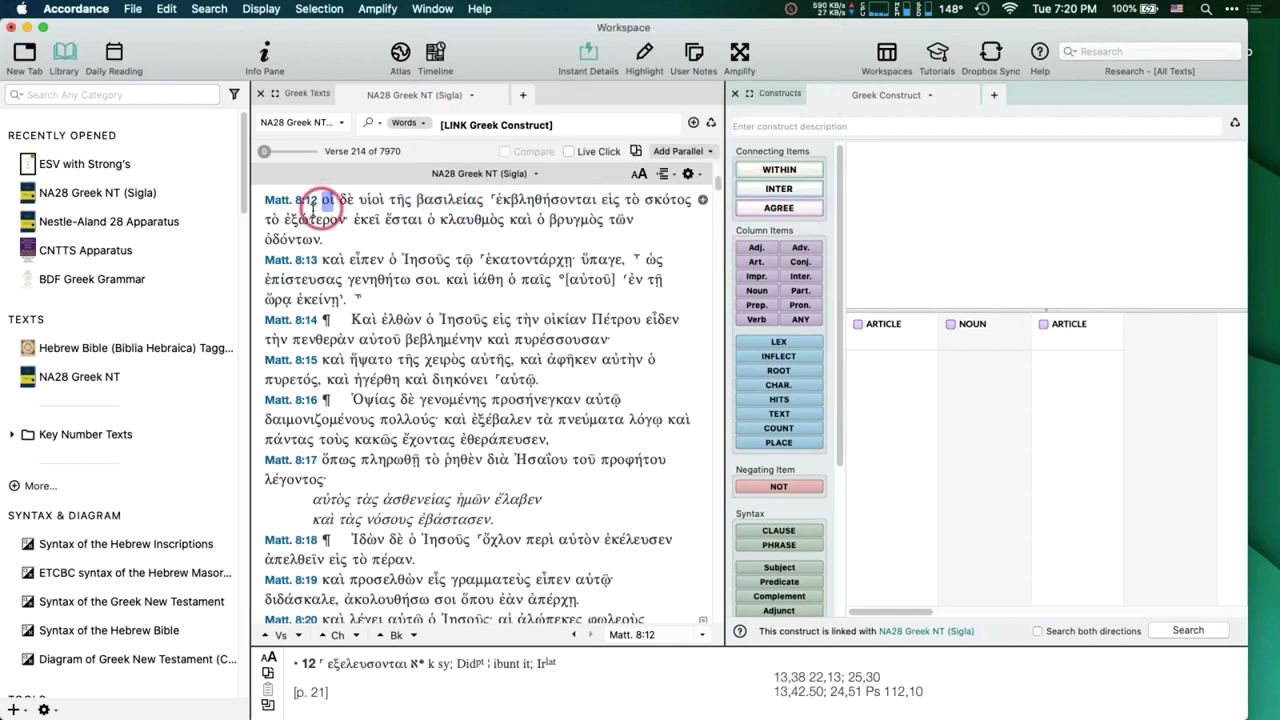
drag(789, 250, 1134, 317)
click(760, 257)
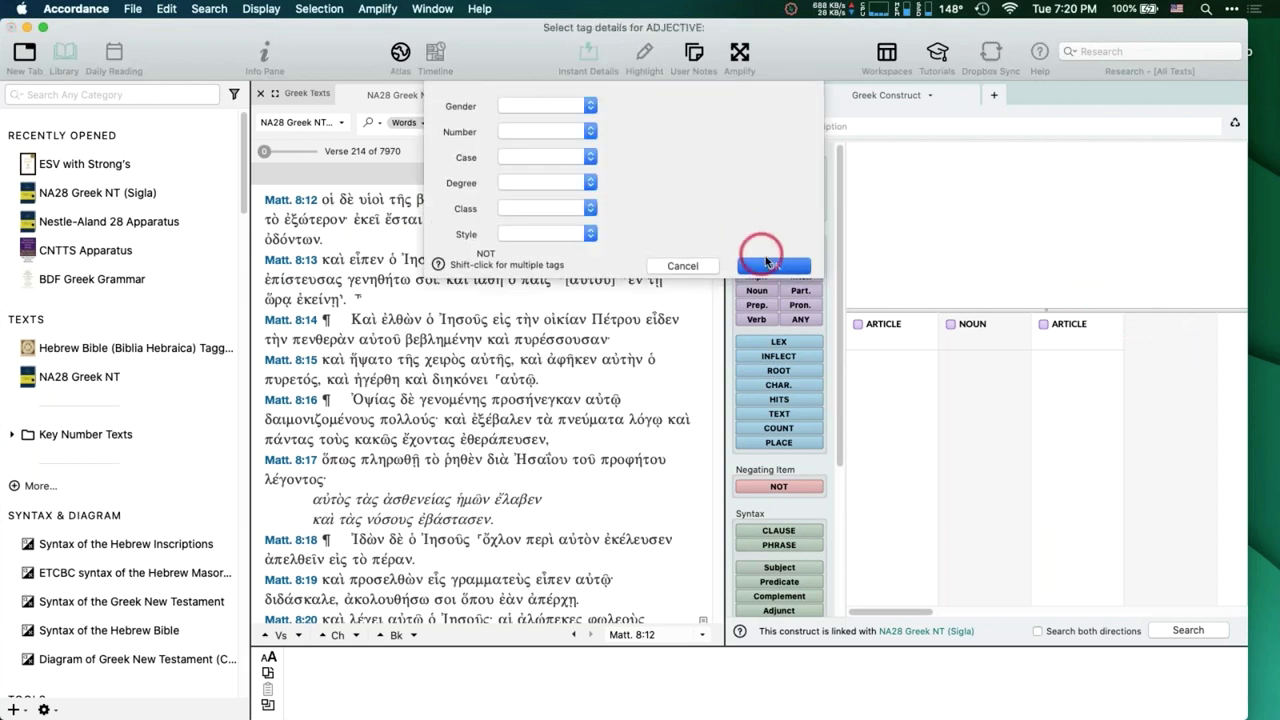
Add an AGREE item for gender, number and case connecting the first Article and Noun columns.
drag(1040, 311, 1046, 394)
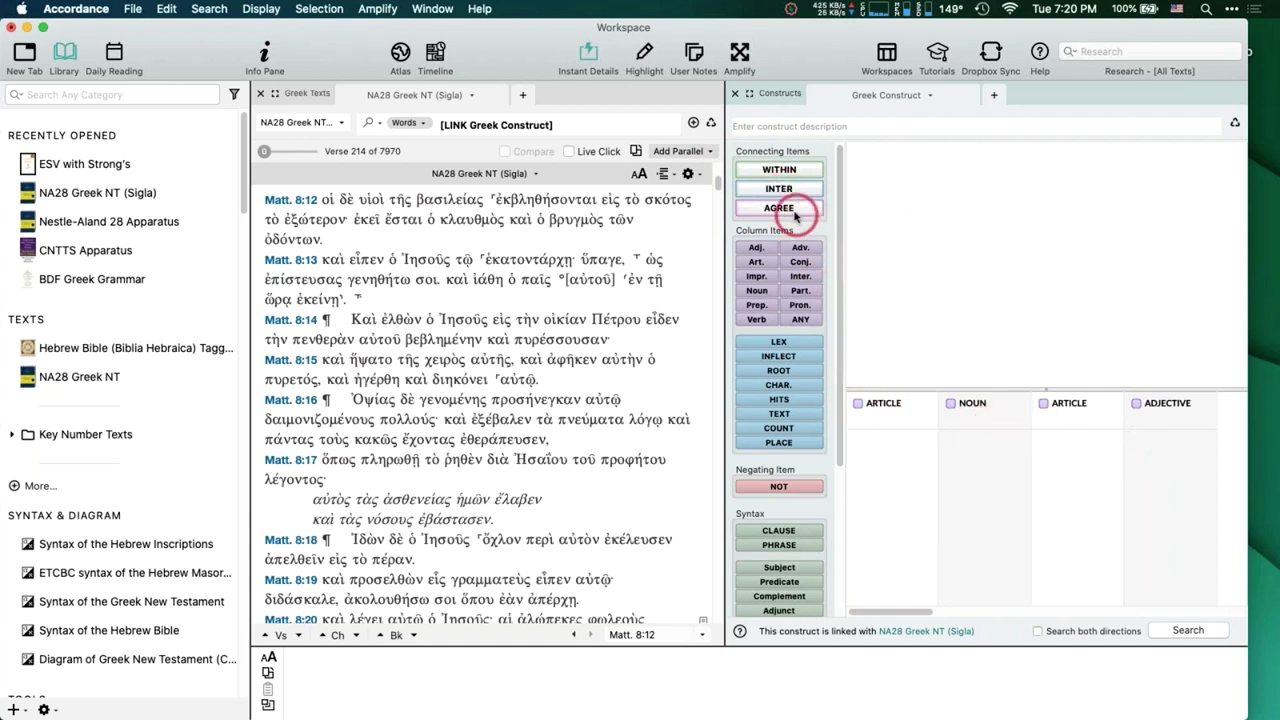
drag(784, 211, 940, 301)
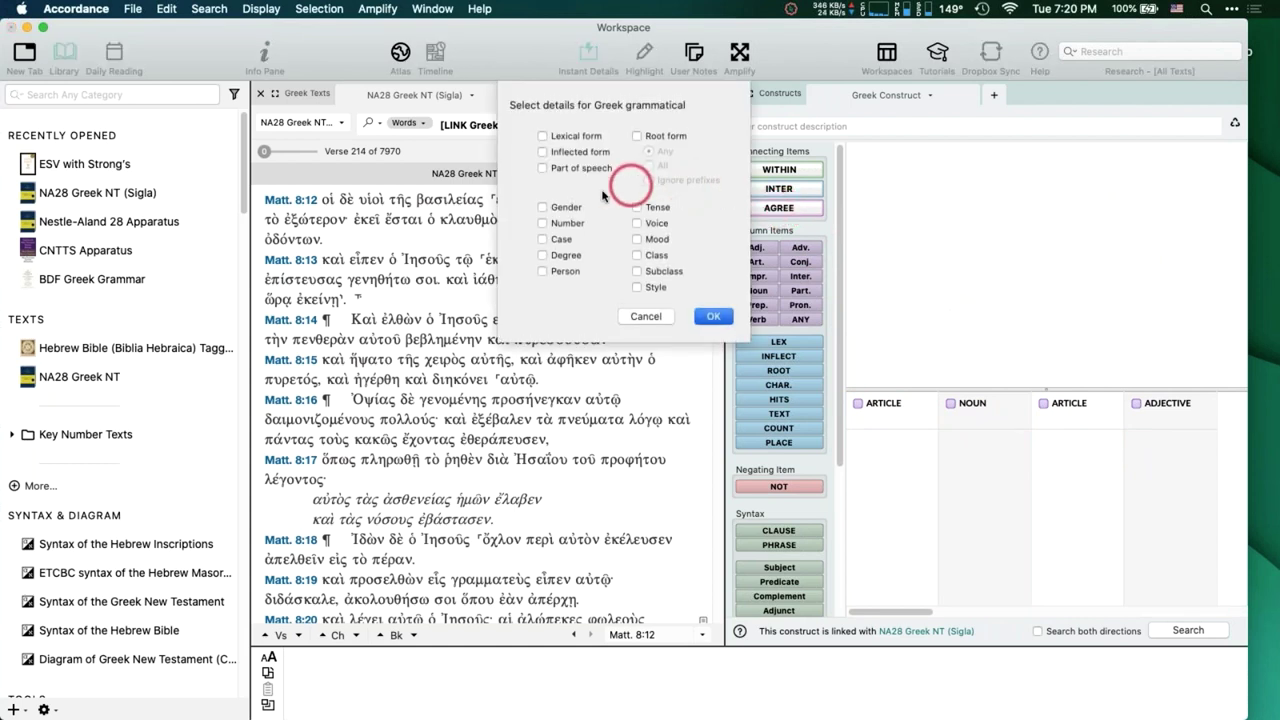
click(558, 207)
click(558, 223)
click(713, 316)
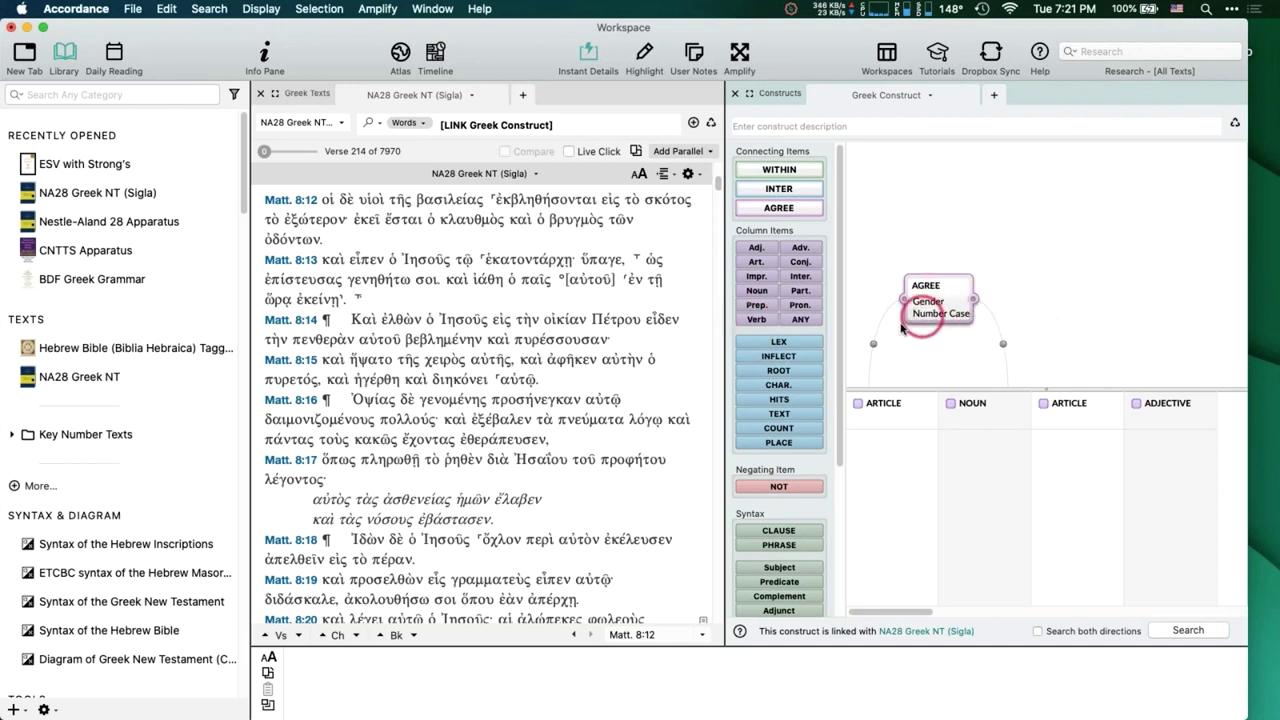
Try stretching the AGREE connection from the first Article to the Adjective column, and restore it to the Article and Noun.
click(873, 344)
drag(876, 366, 1122, 343)
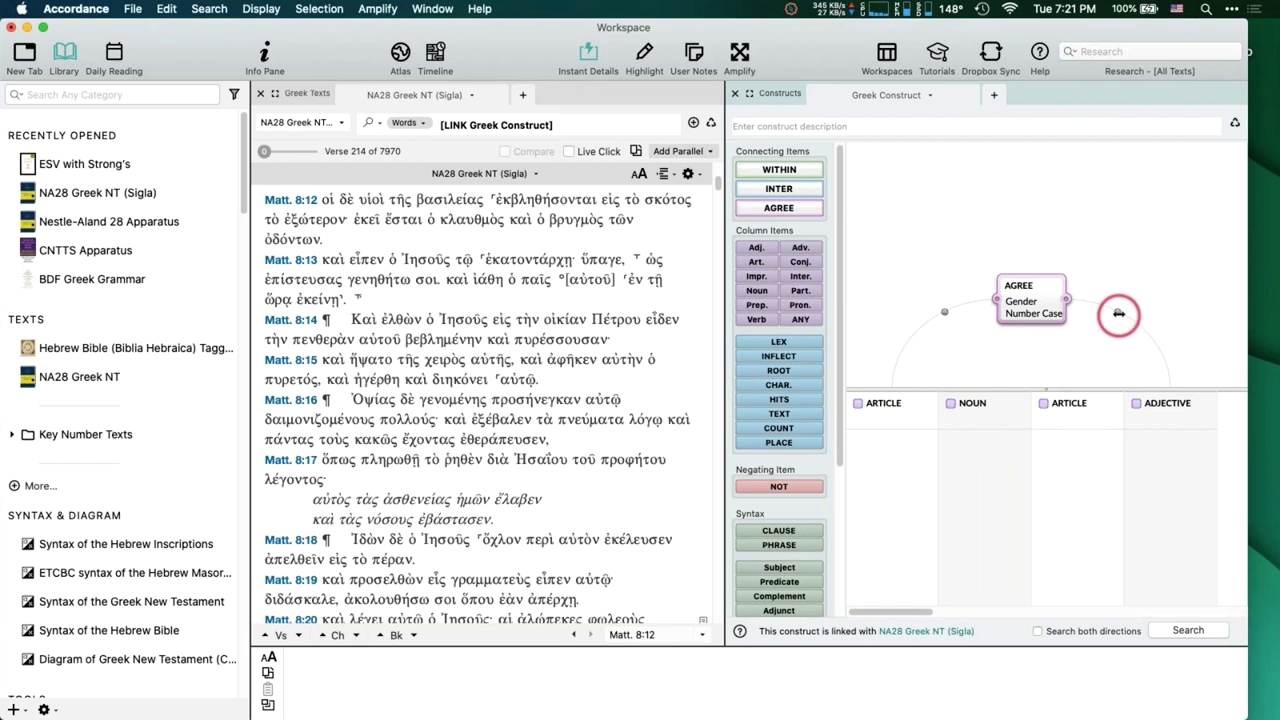
drag(1119, 313, 1012, 321)
click(931, 283)
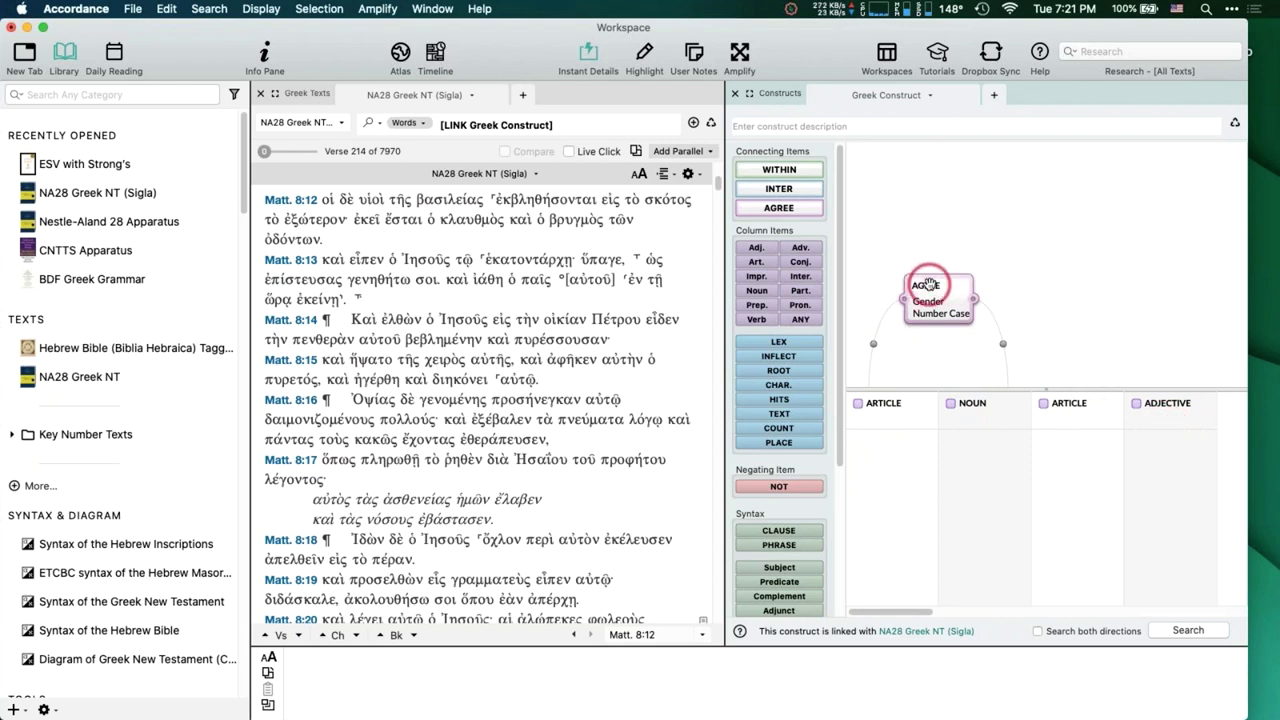
Duplicate the AGREE item to connect the Noun with the second Article and the second Article with the Adjective.
drag(928, 285, 1133, 287)
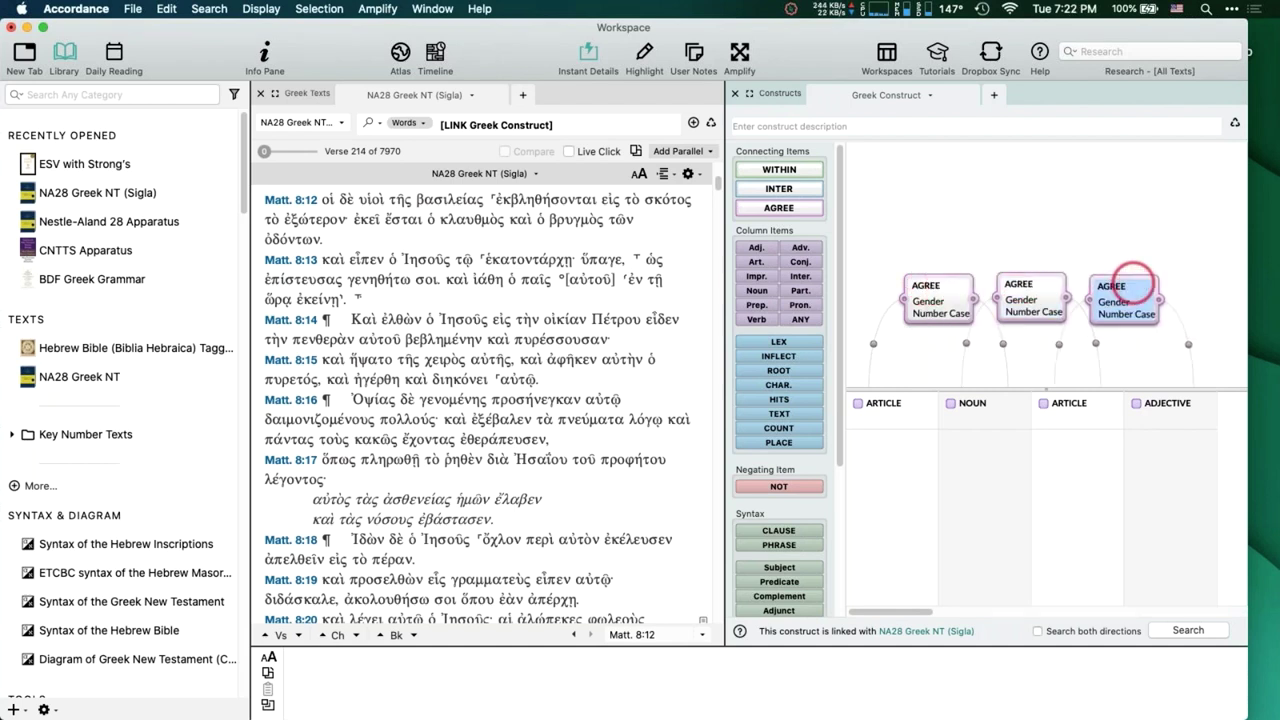
click(980, 247)
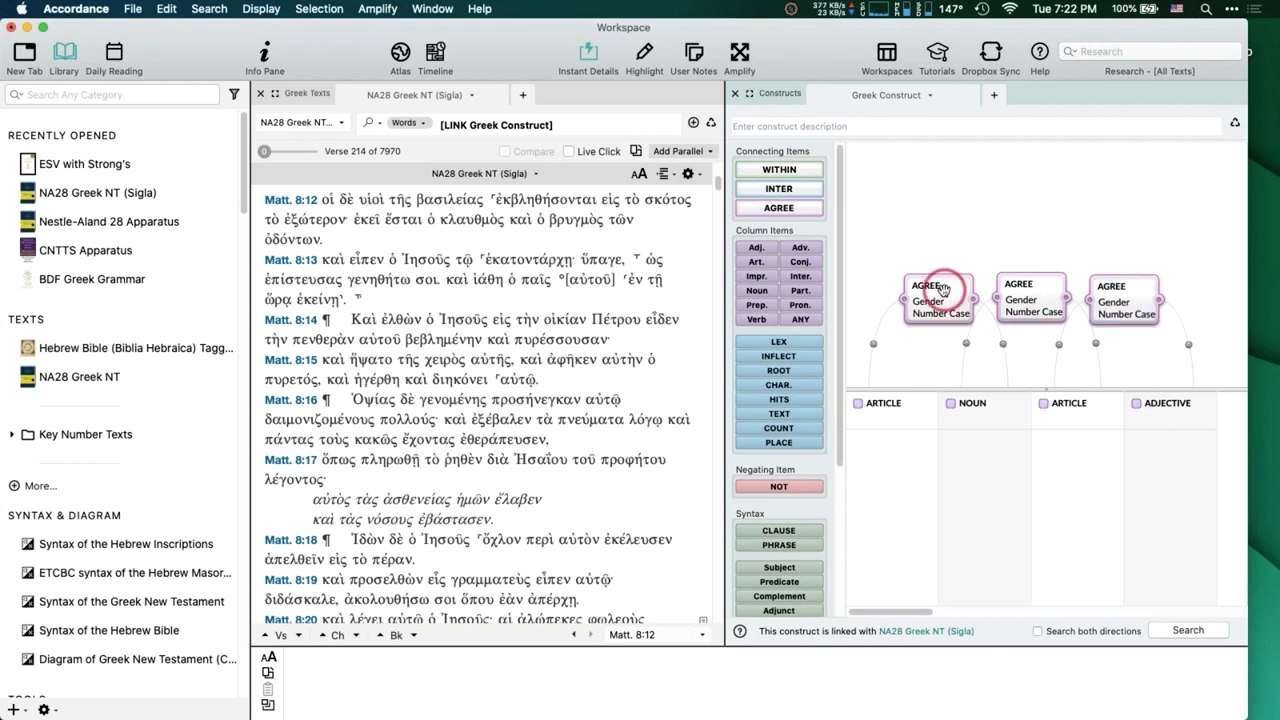
drag(910, 300, 1175, 412)
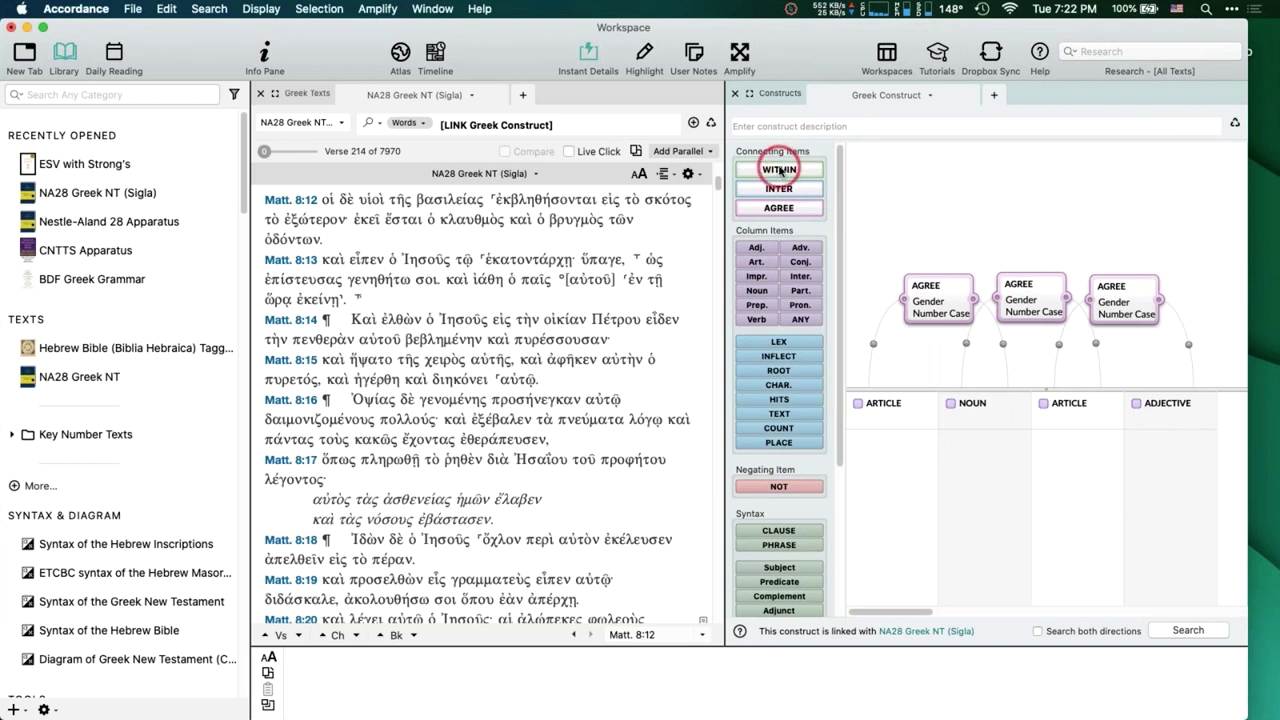
Add a WITHIN item above the AGREE items with a word proximity limit of 4.
drag(803, 170, 1045, 170)
double_click(538, 126)
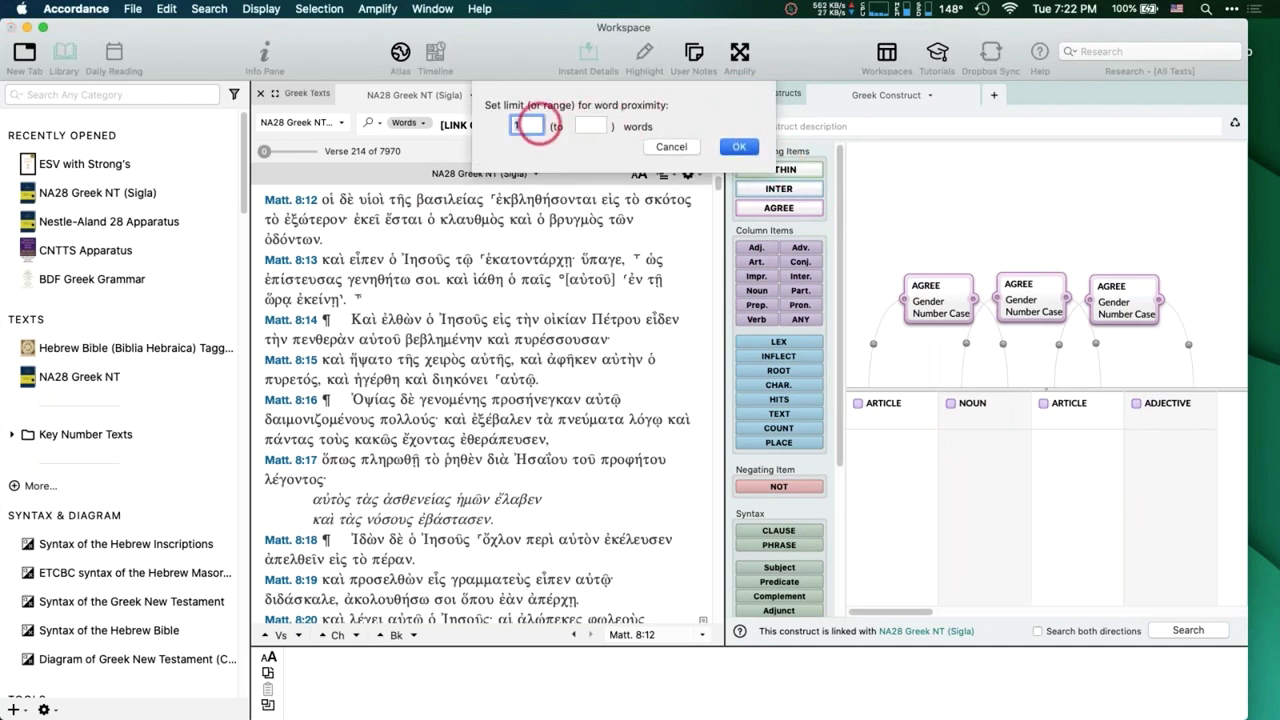
text(4)
key(Return)
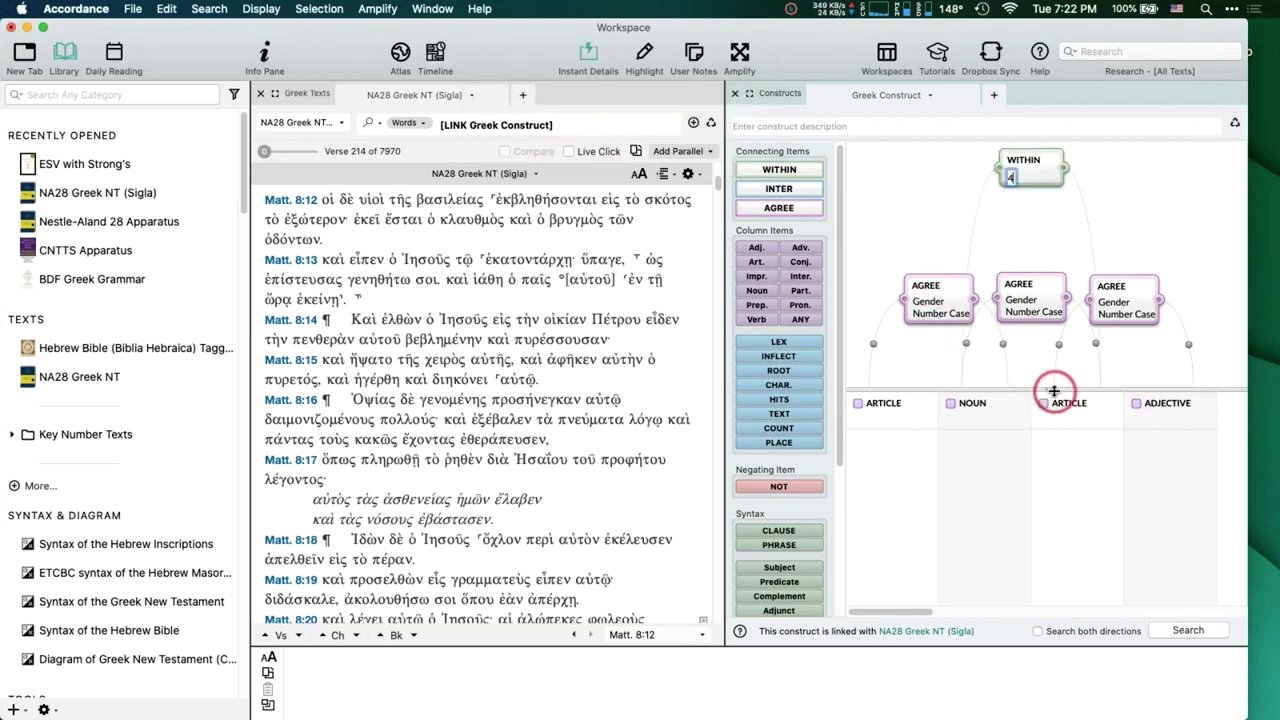
Extend the WITHIN item's connections from the first Article to the Adjective column and run the construct search.
drag(1049, 390, 1049, 450)
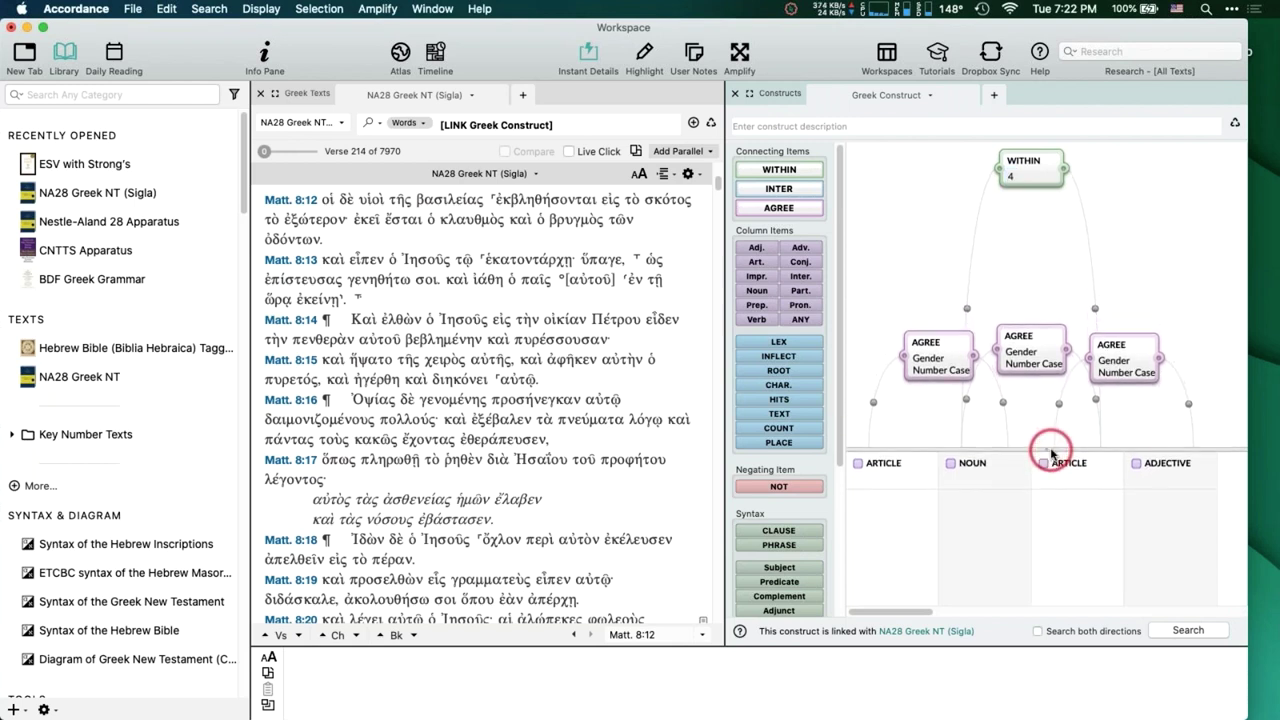
drag(967, 307, 931, 309)
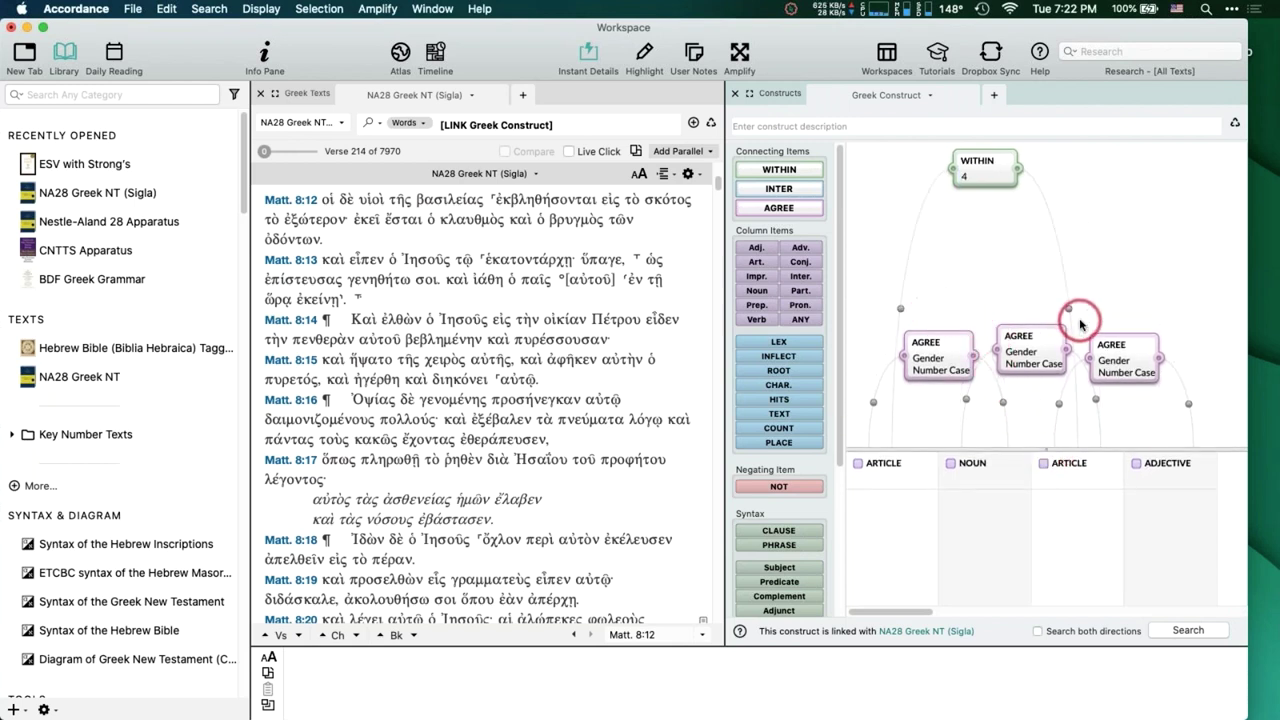
drag(1068, 309, 1146, 313)
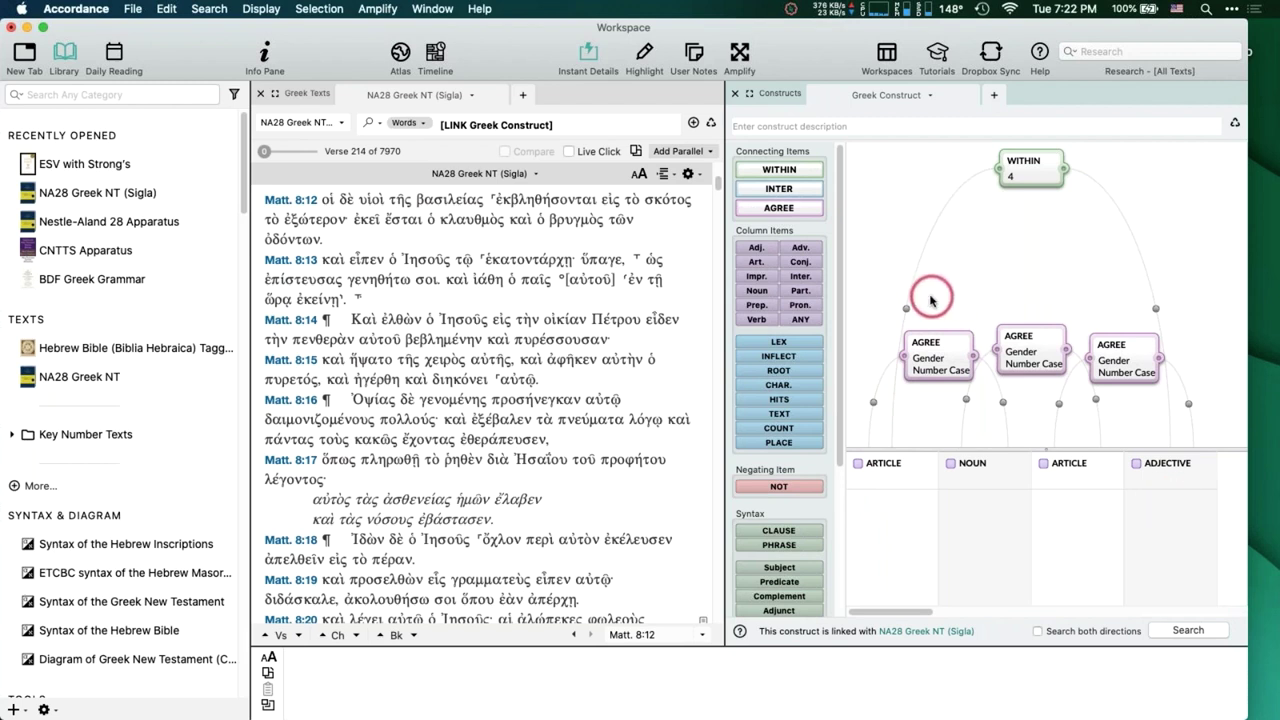
click(1203, 634)
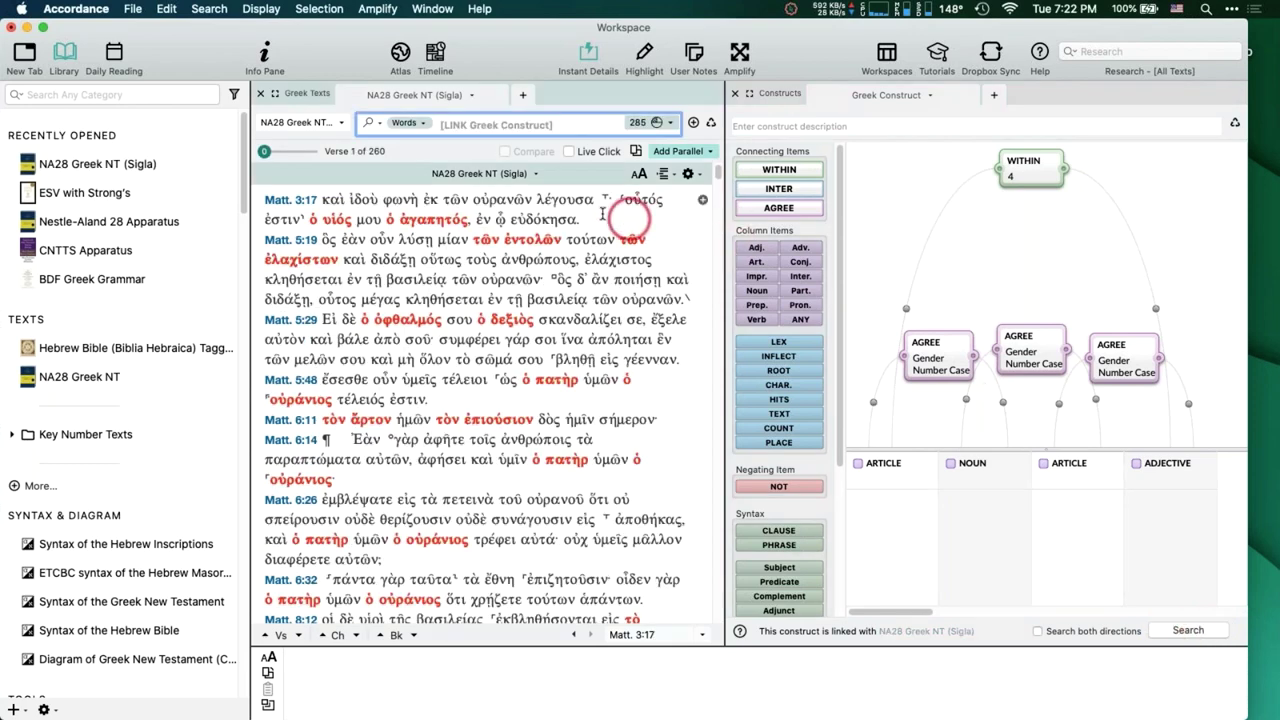
mouse_move(455, 201)
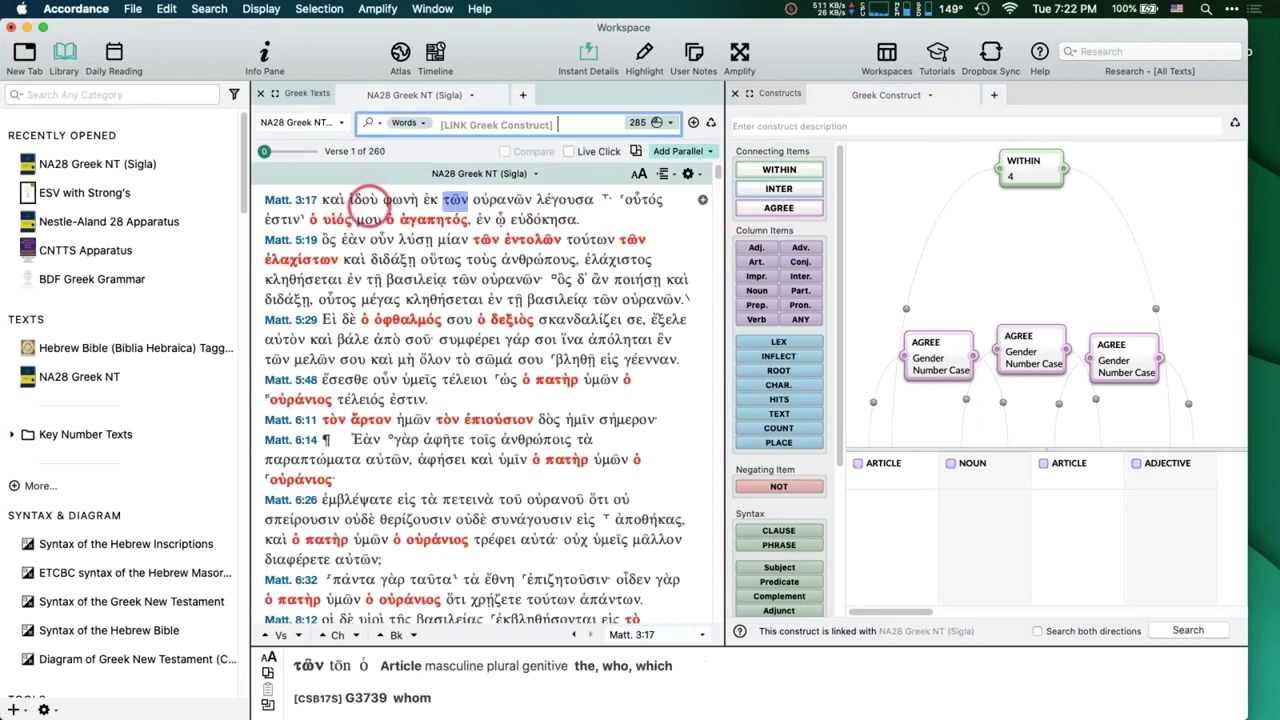
Set the WITHIN limit to 3 words and rerun the construct search.
click(1008, 176)
text(3)
key(Return)
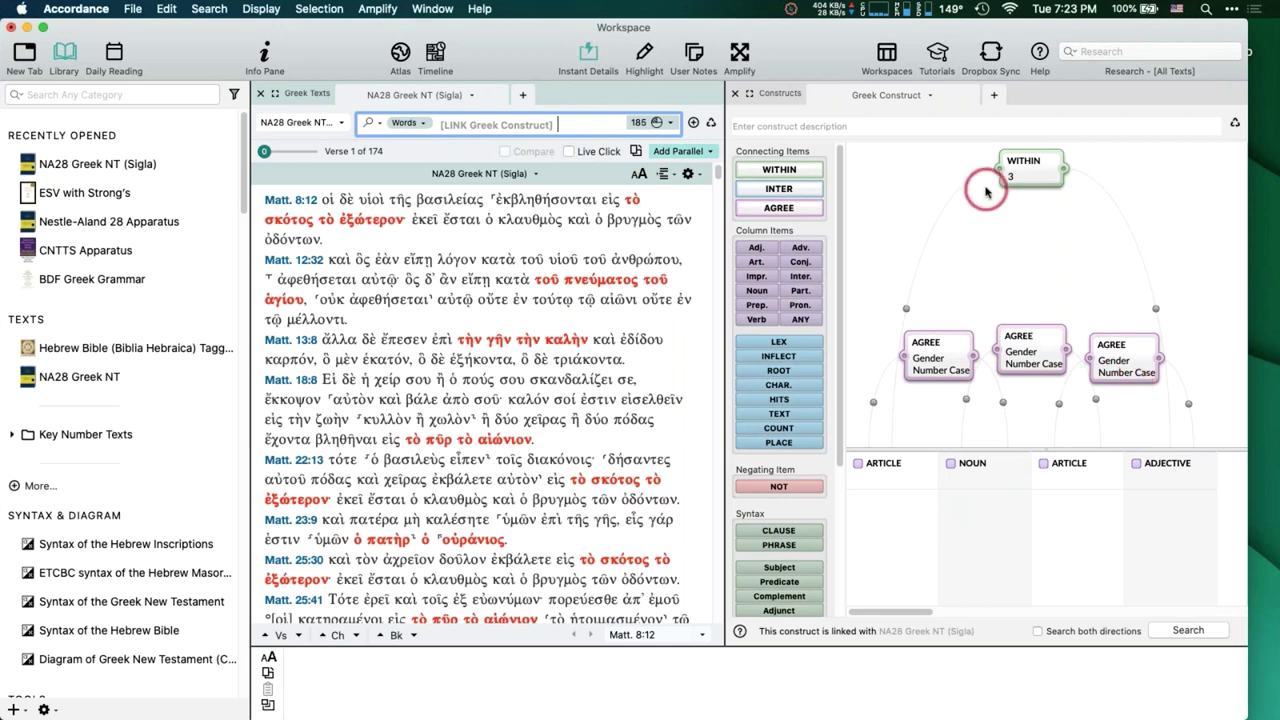
Save the workspace as "Graphical Construct Search" in the Accordance Files folder.
click(887, 55)
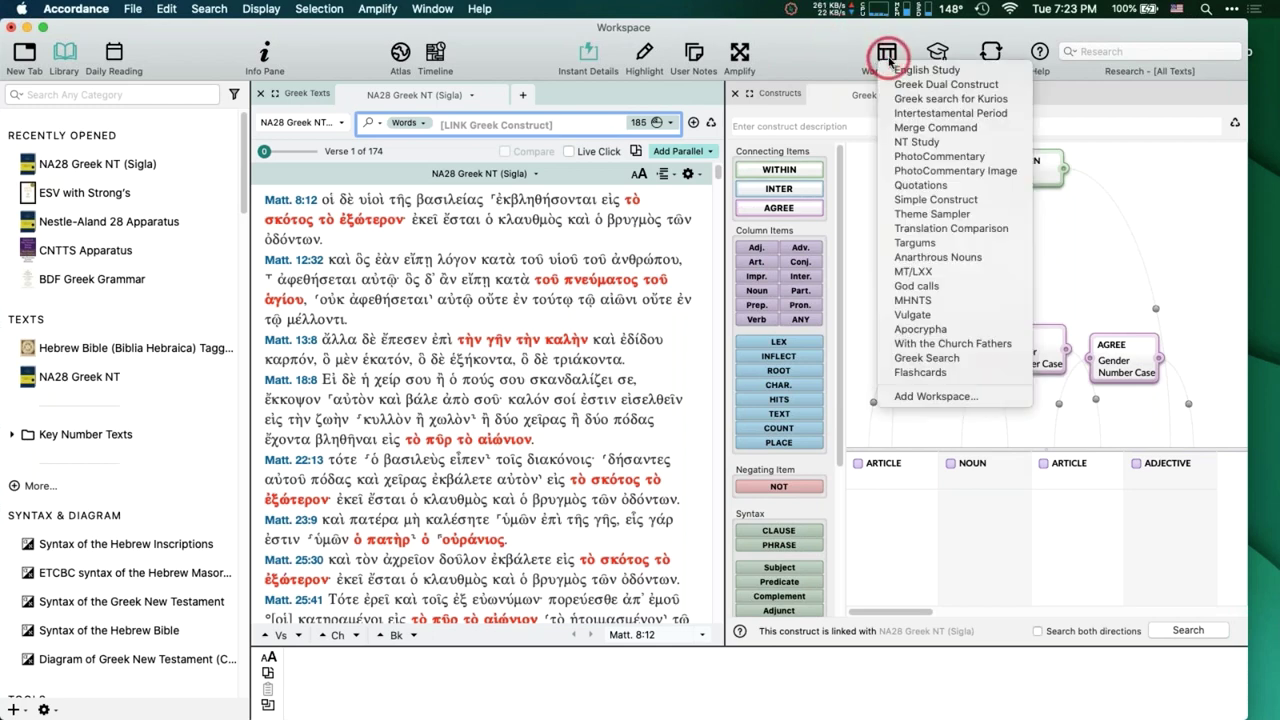
click(914, 394)
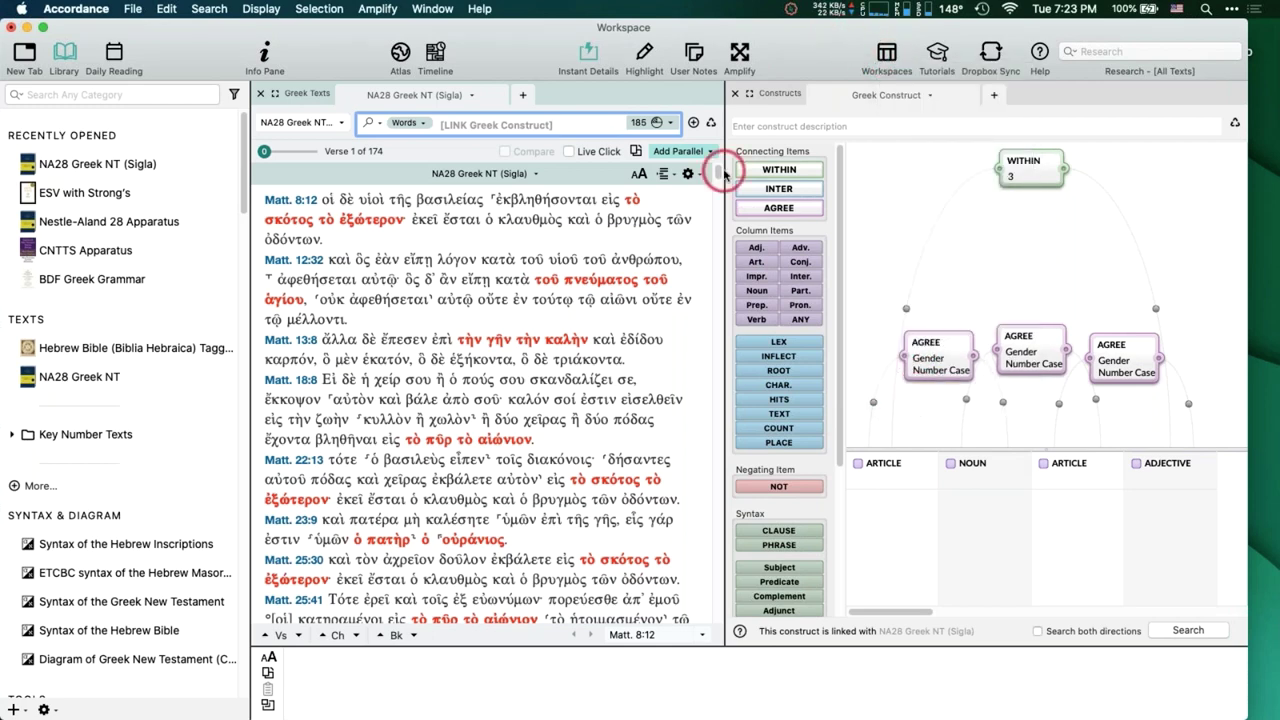
key(super+shift+s)
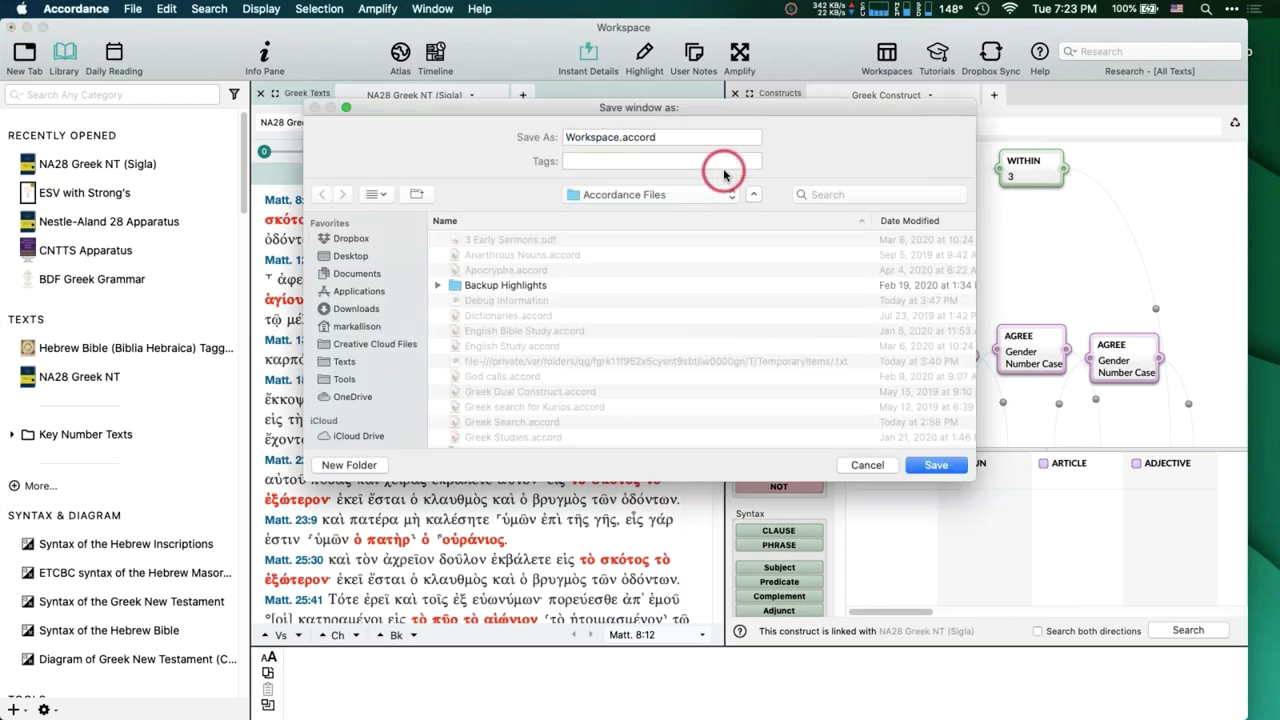
double_click(612, 137)
text(Graphical Constr)
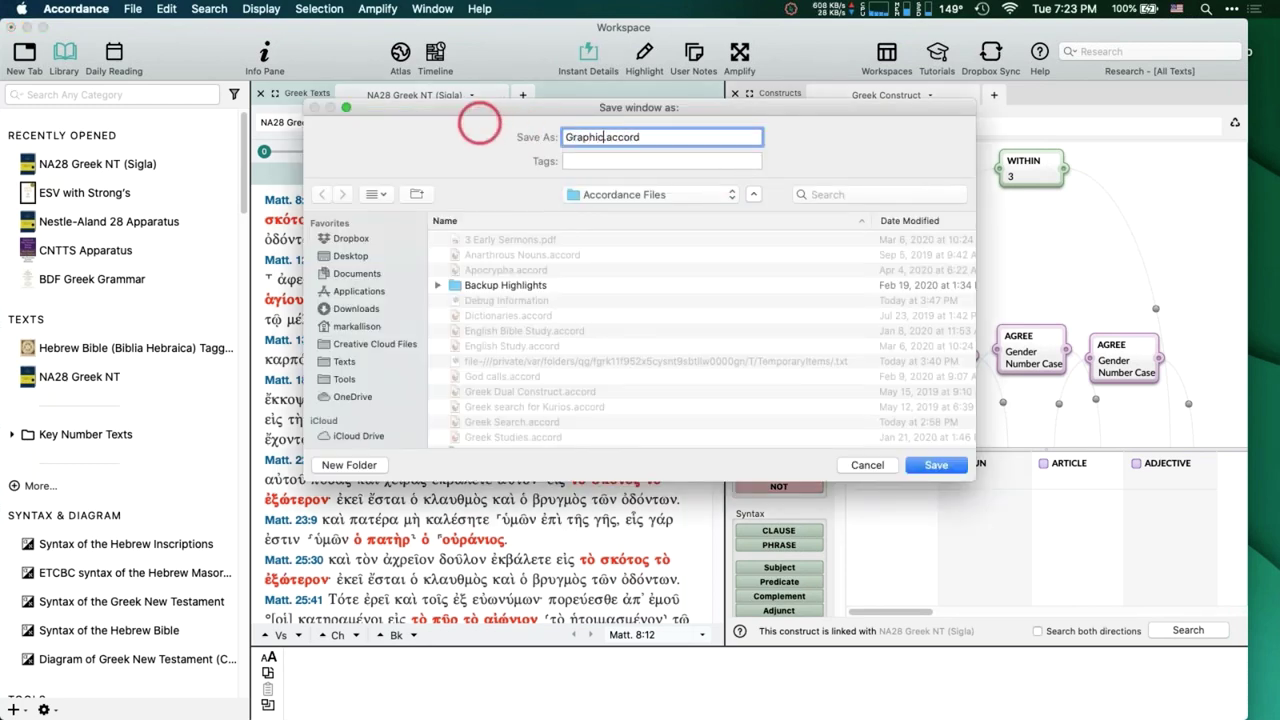
text(uct Search)
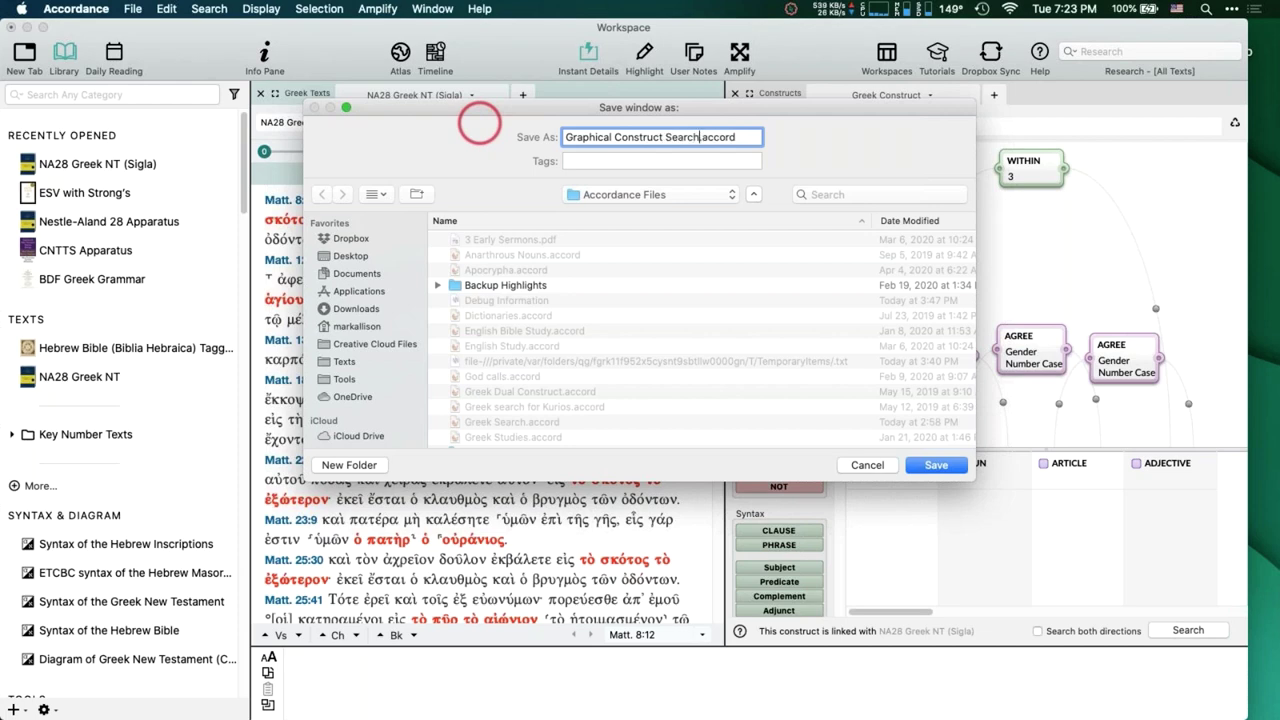
key(Return)
Close the saved workspace, open a new default workspace with ESV with Strong's, and narrow its window slightly.
click(889, 60)
click(831, 63)
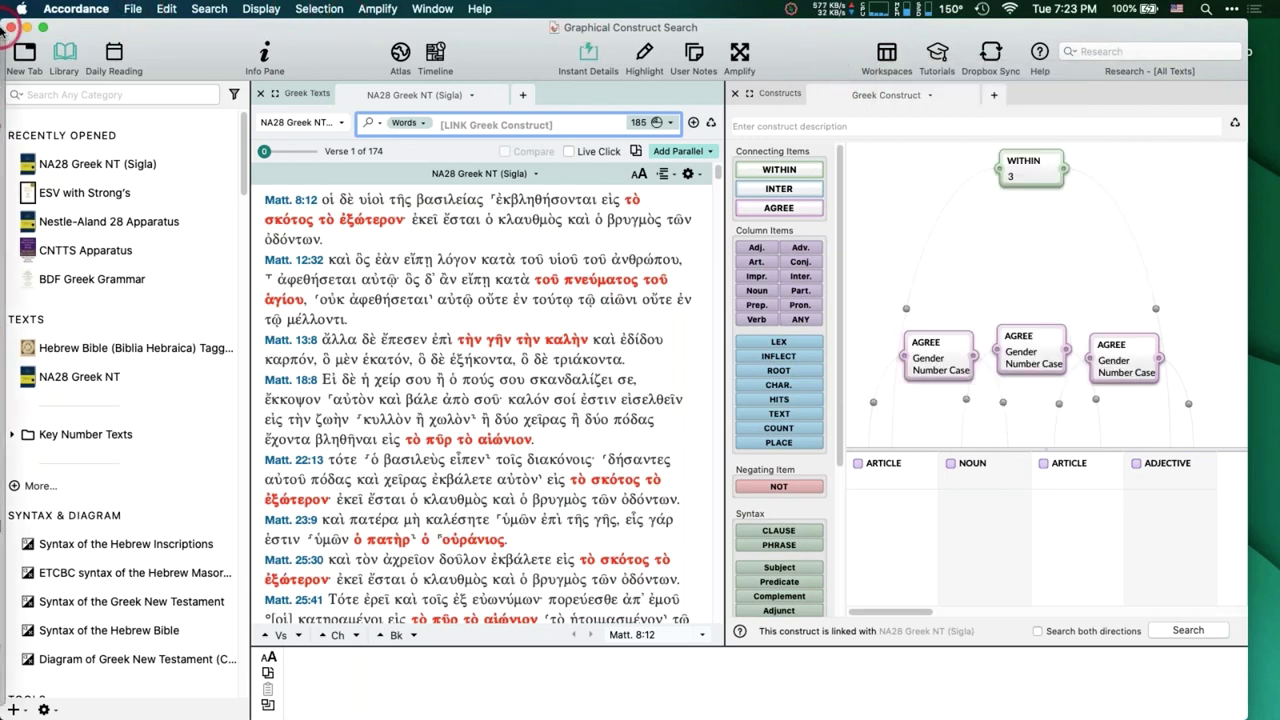
mouse_move(12, 20)
click(716, 227)
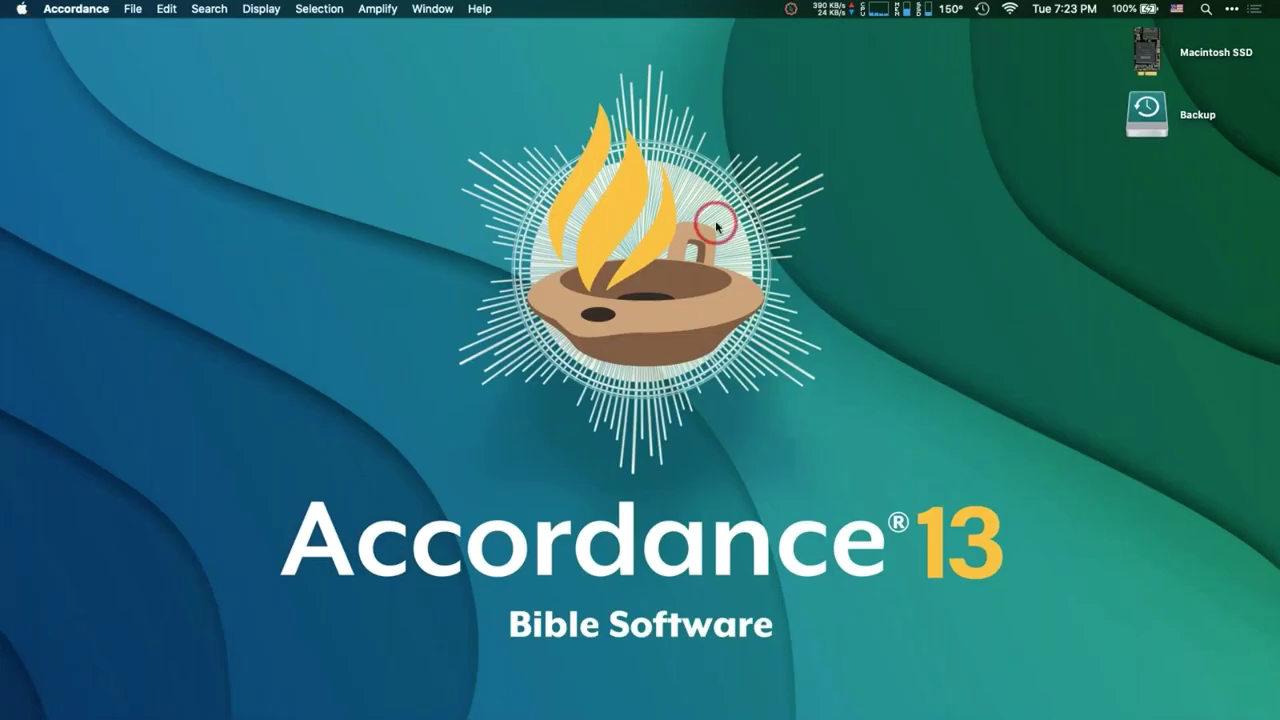
click(686, 228)
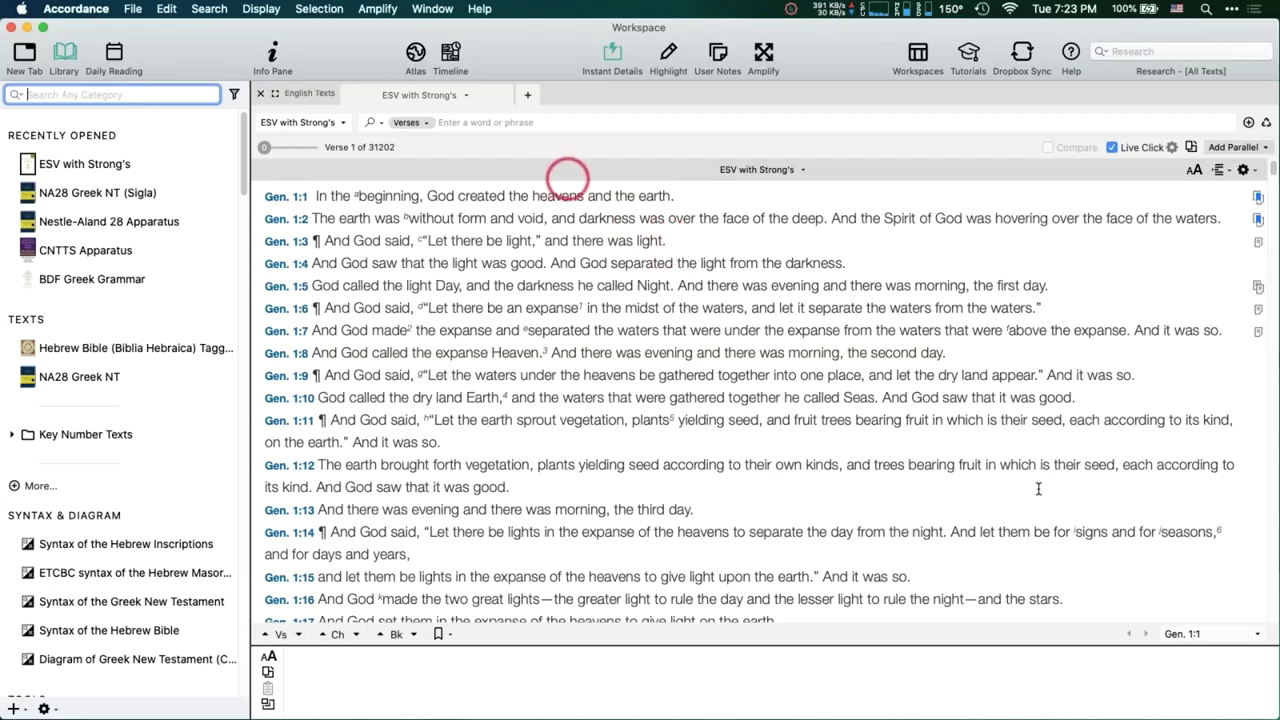
drag(1277, 717, 1246, 713)
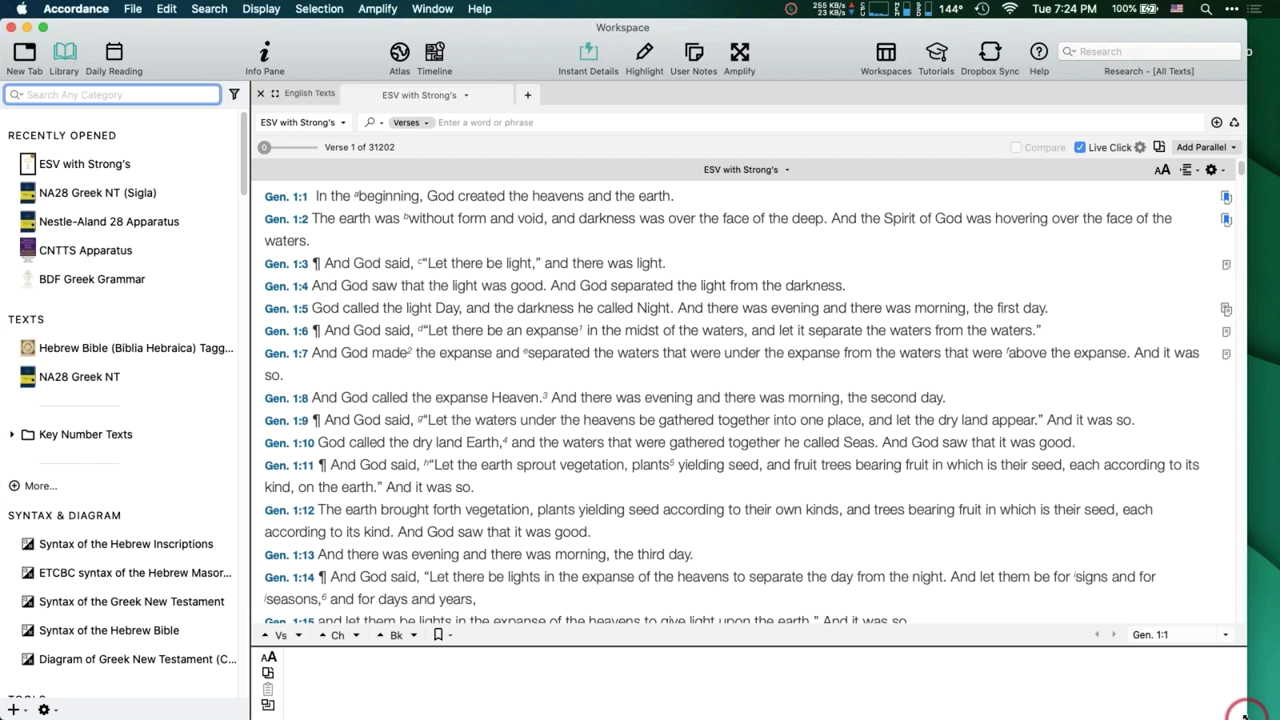
Set the ESV with Strong's search to Words and review the available search commands and symbols.
click(474, 123)
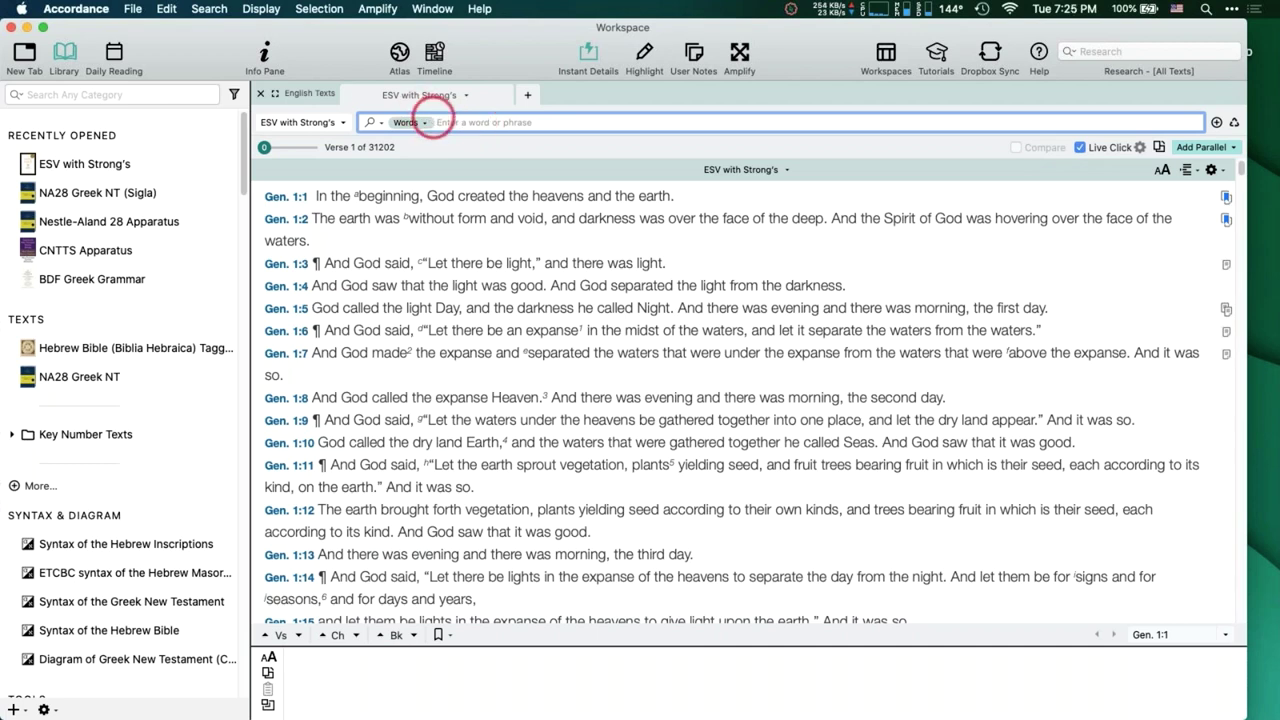
click(214, 5)
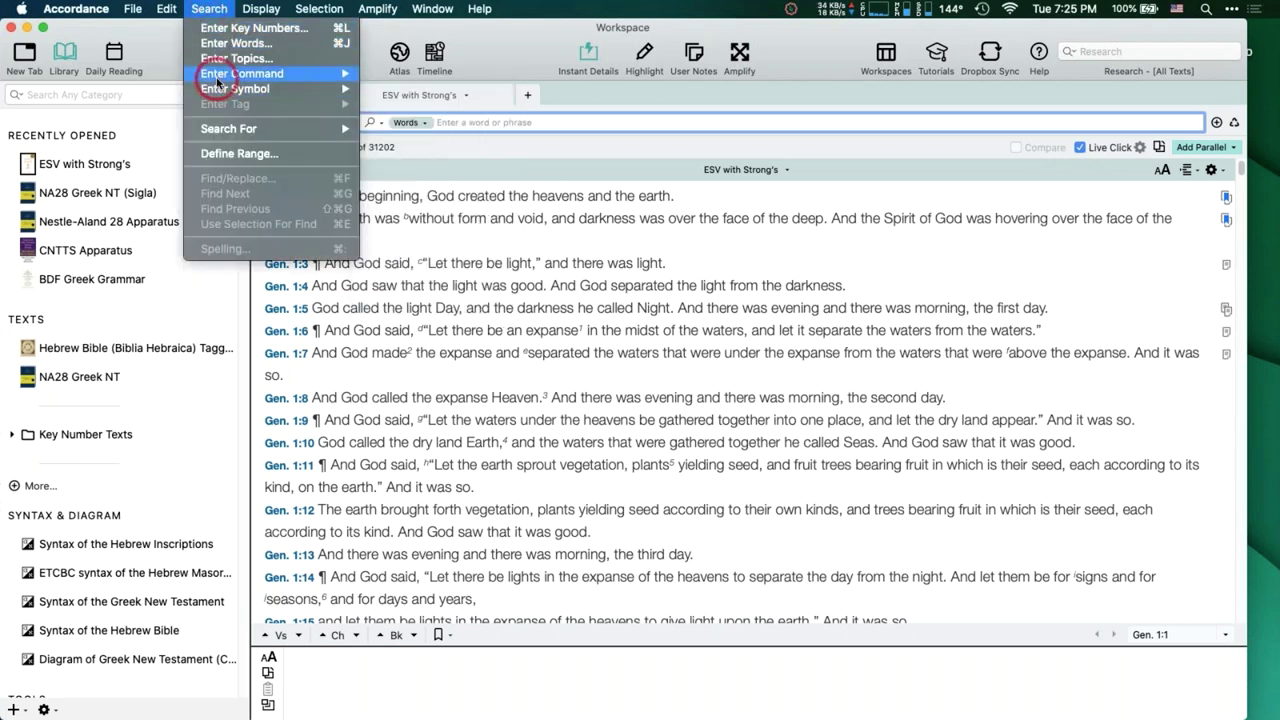
mouse_move(218, 78)
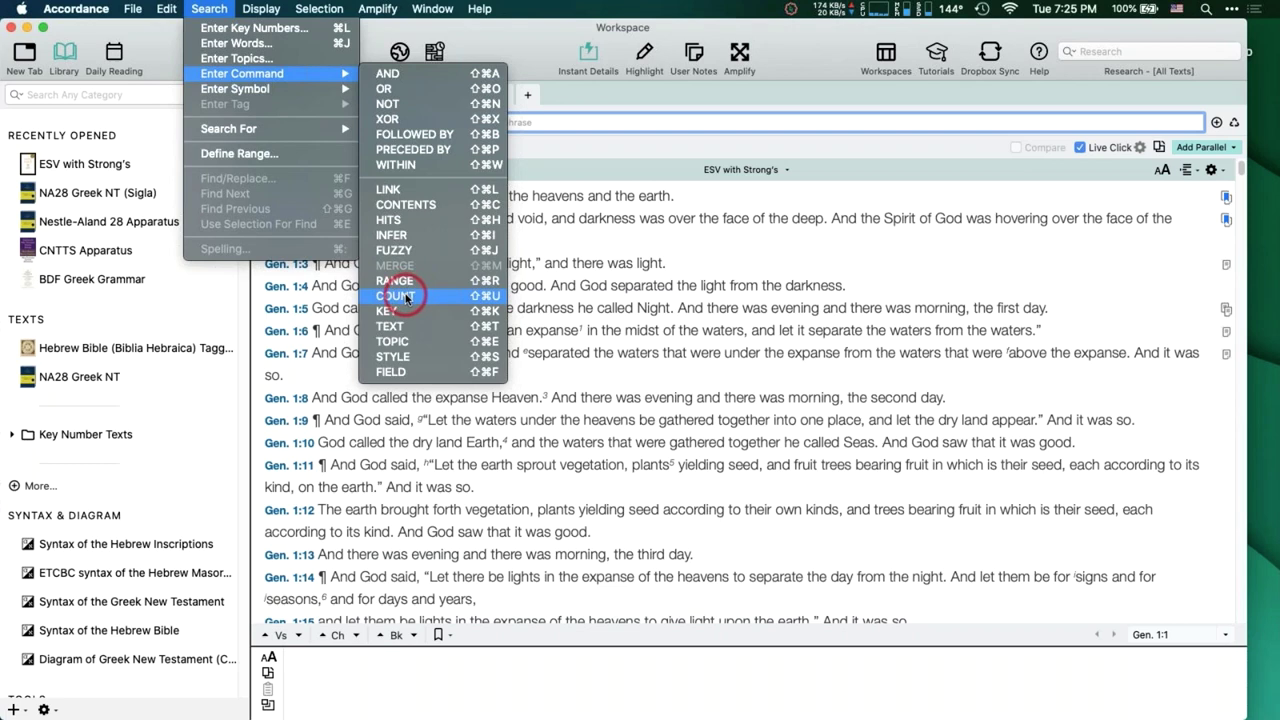
click(538, 128)
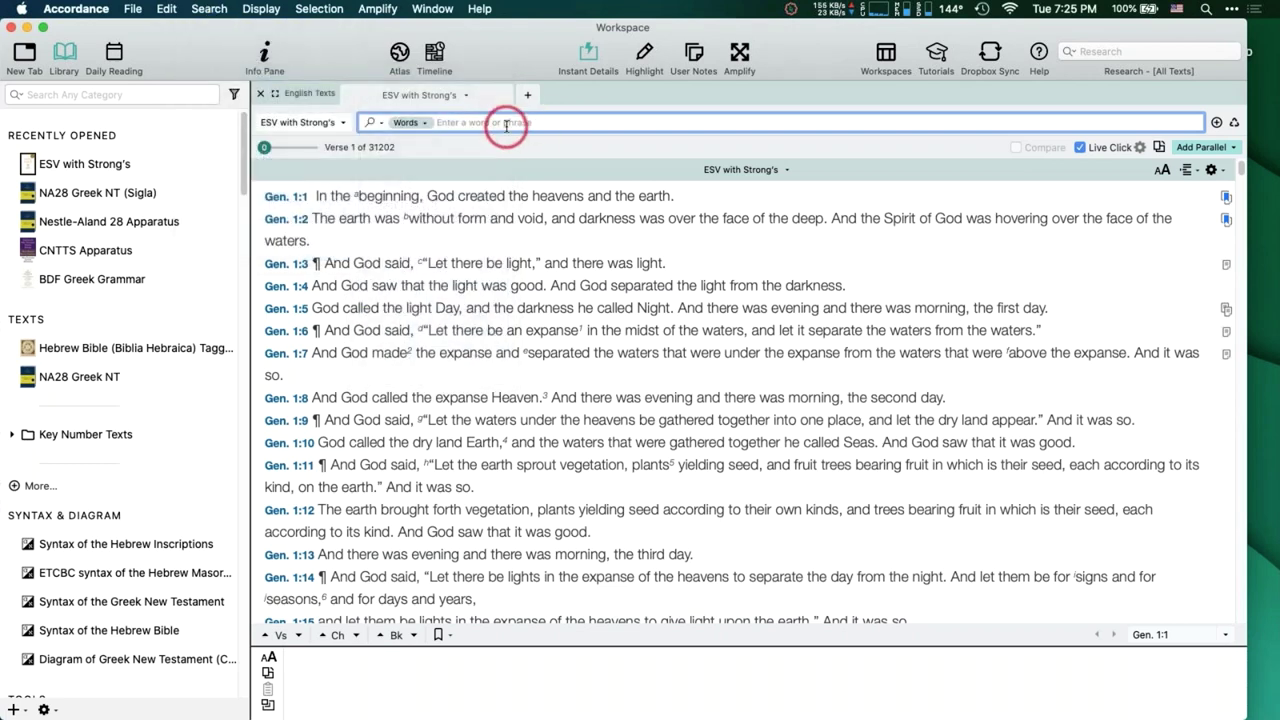
right_click(506, 124)
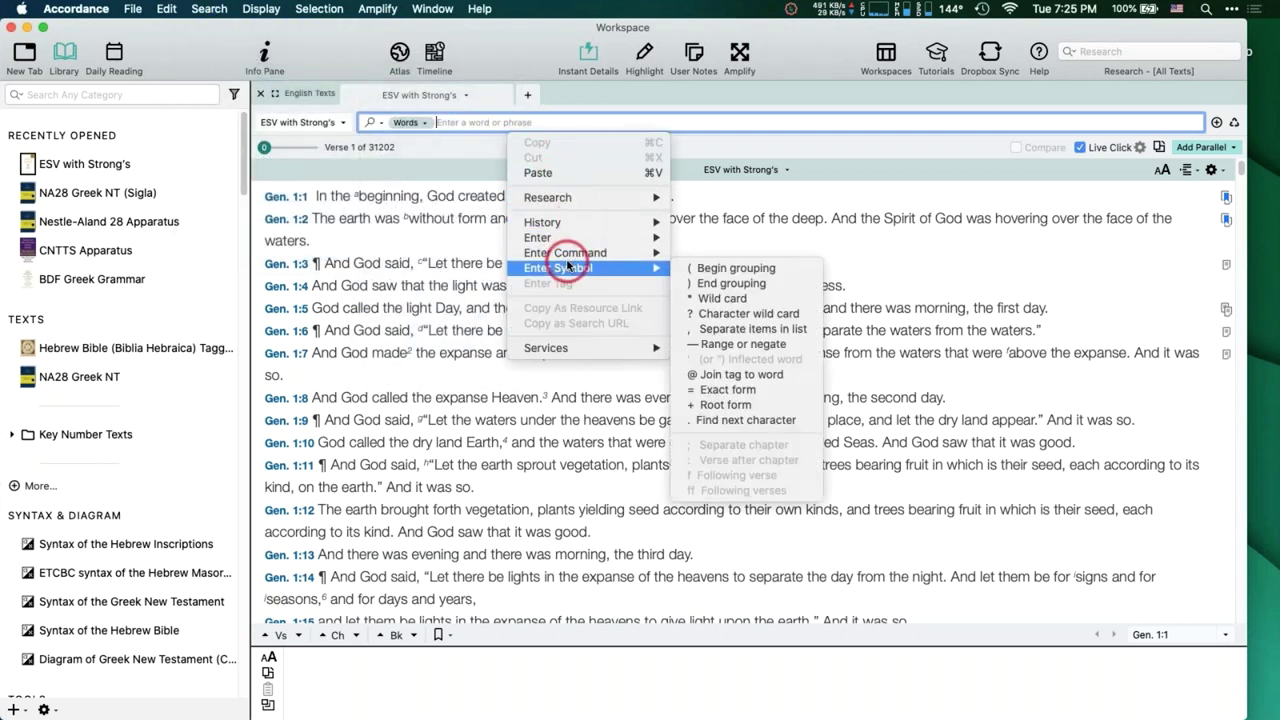
mouse_move(568, 258)
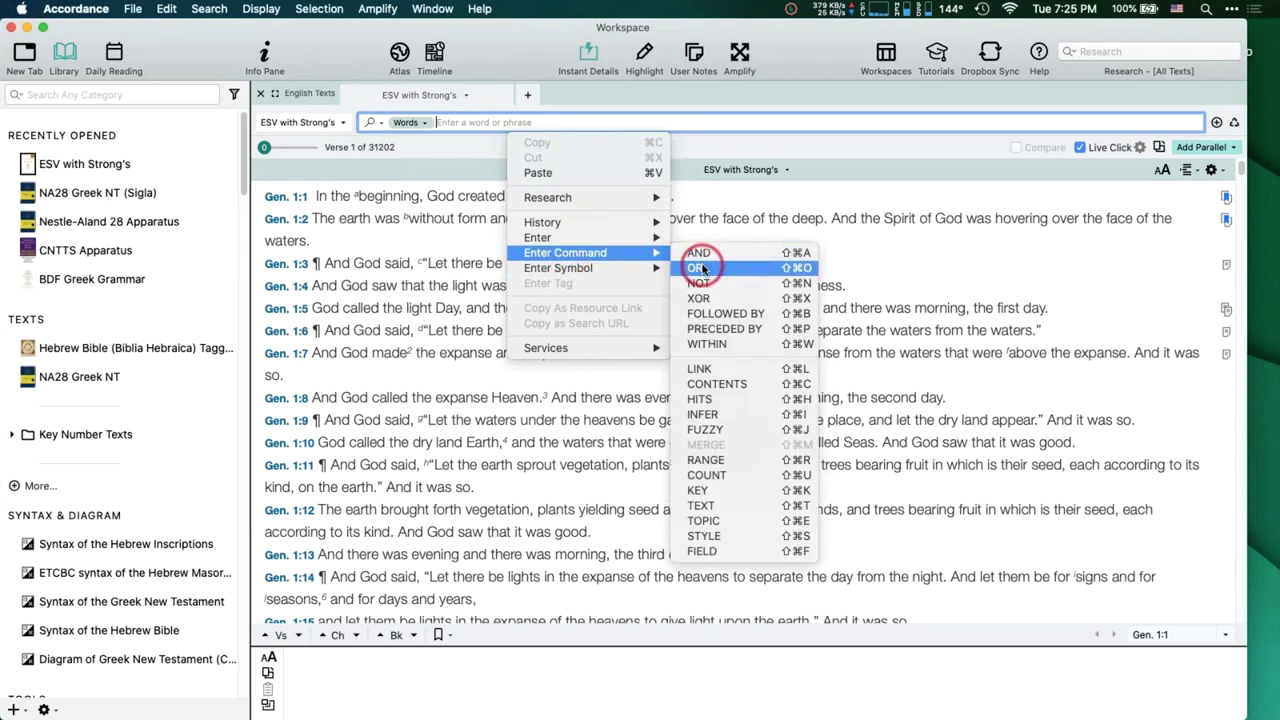
key(Escape)
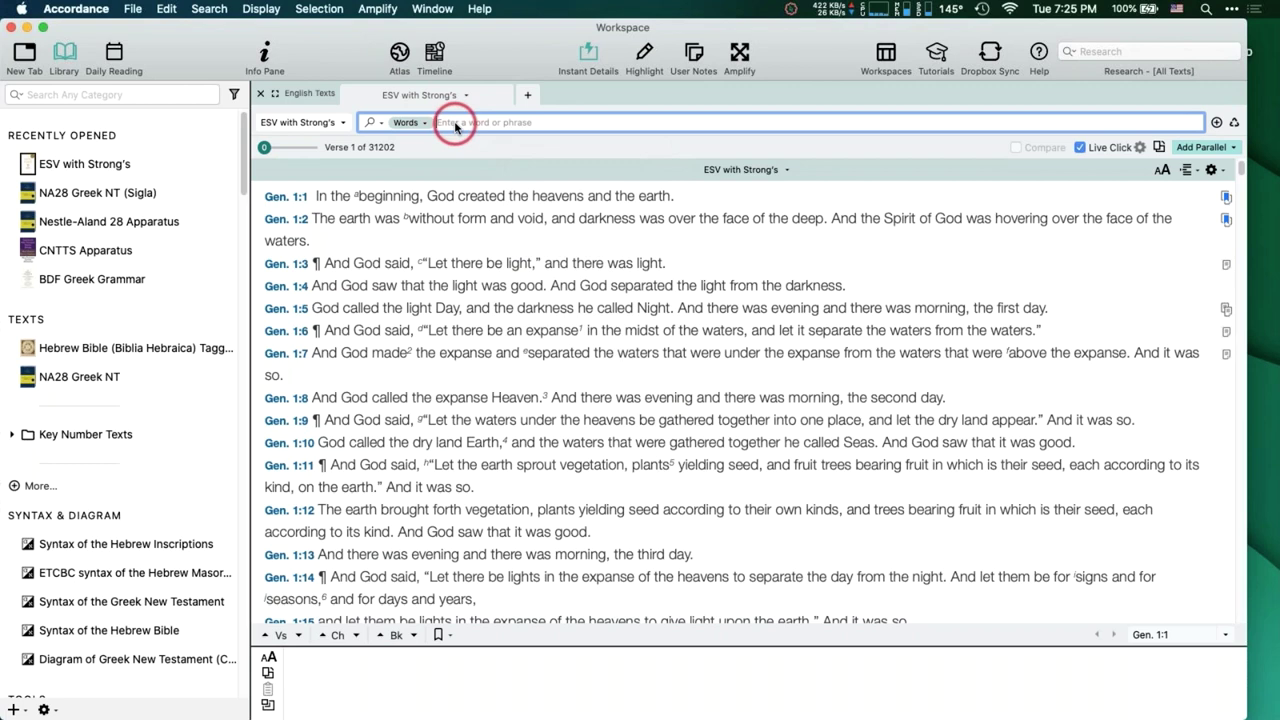
Enter the COUNT command with a value of 1, switch the text to NA28 Greek NT, and run the search.
text(c)
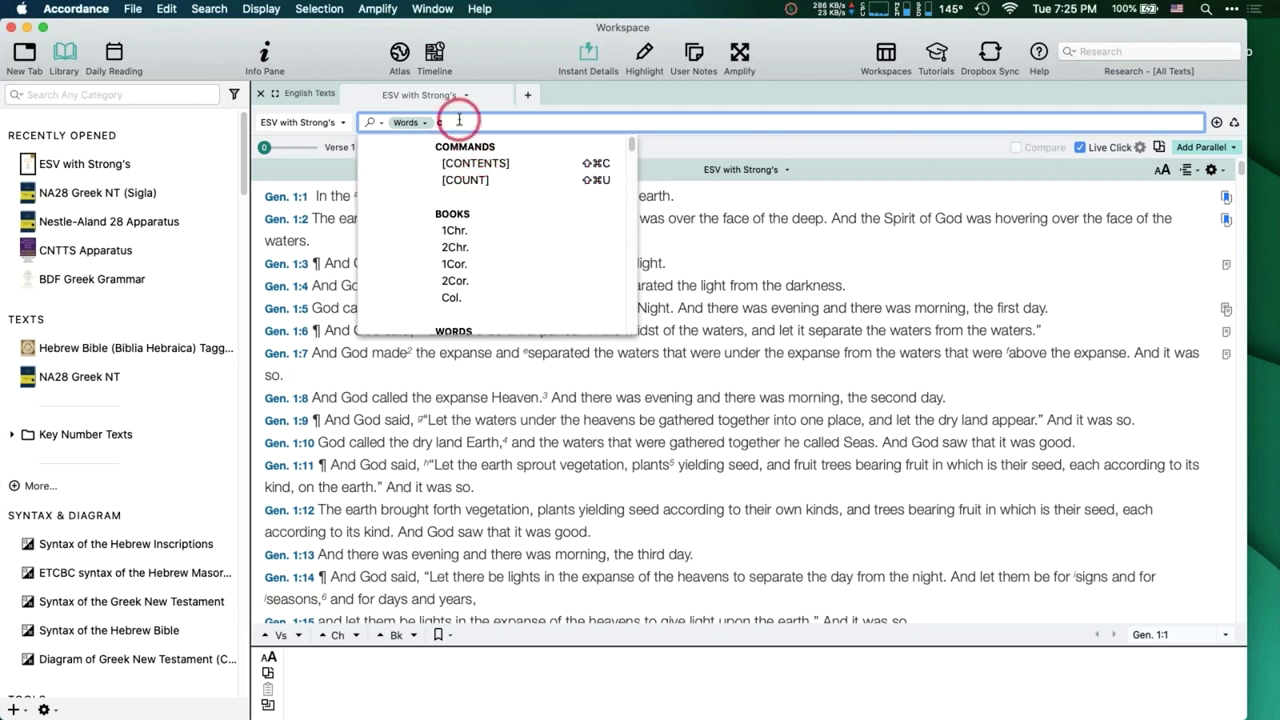
click(452, 179)
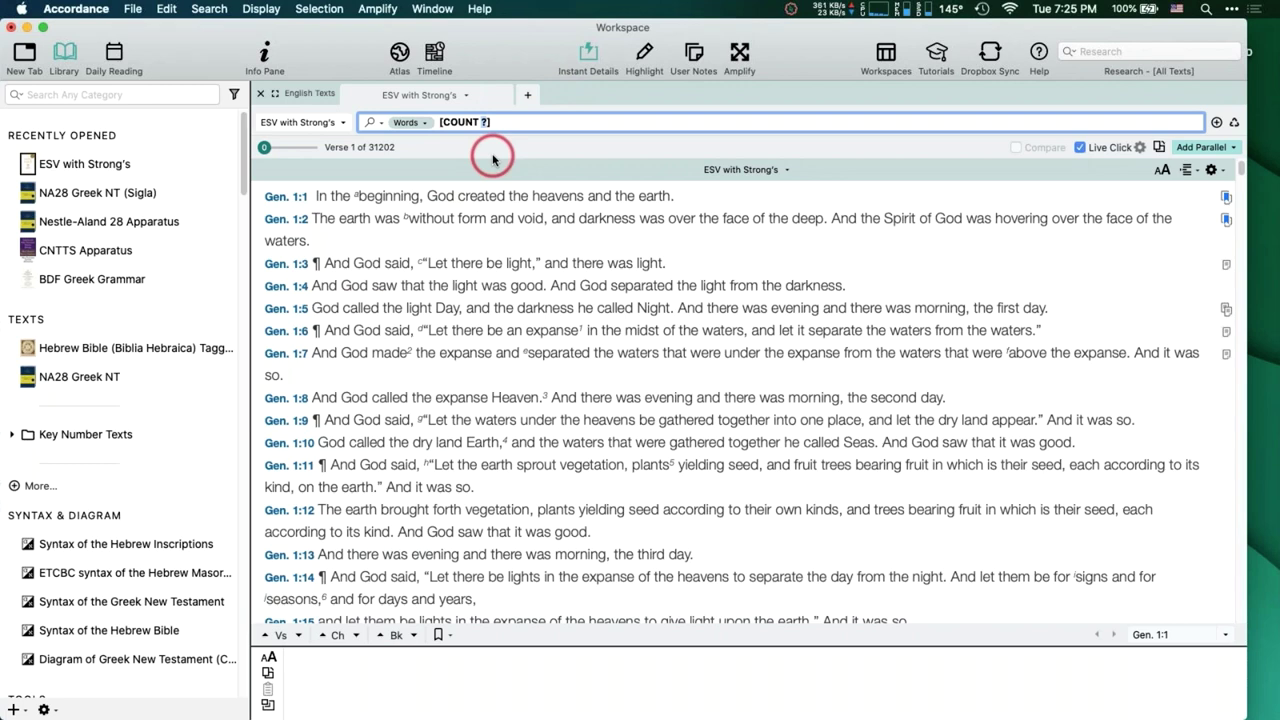
text(1)
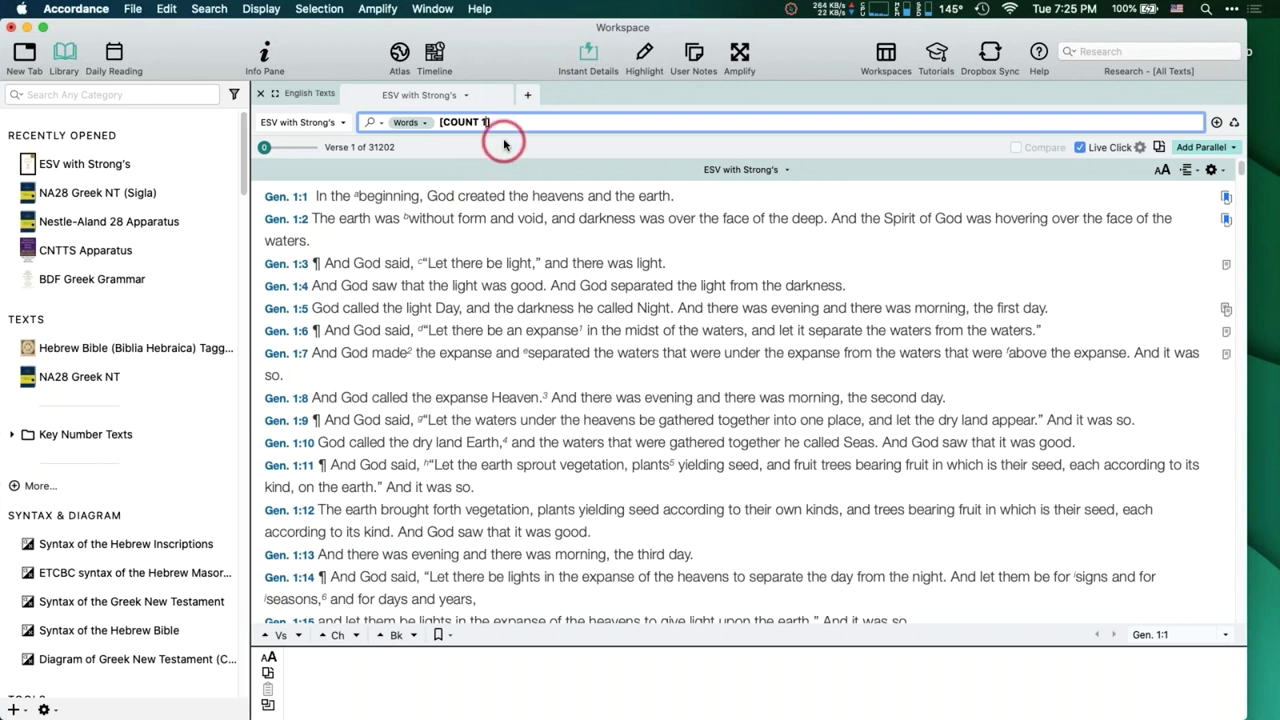
click(290, 122)
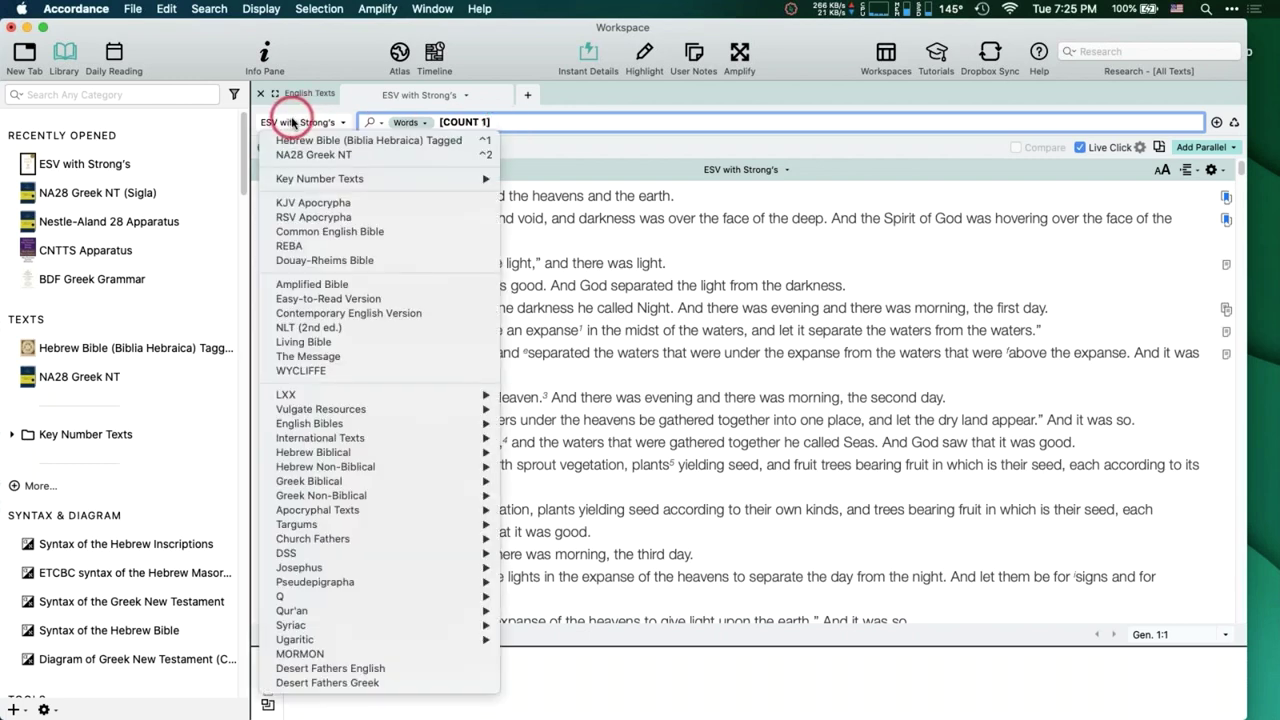
click(288, 155)
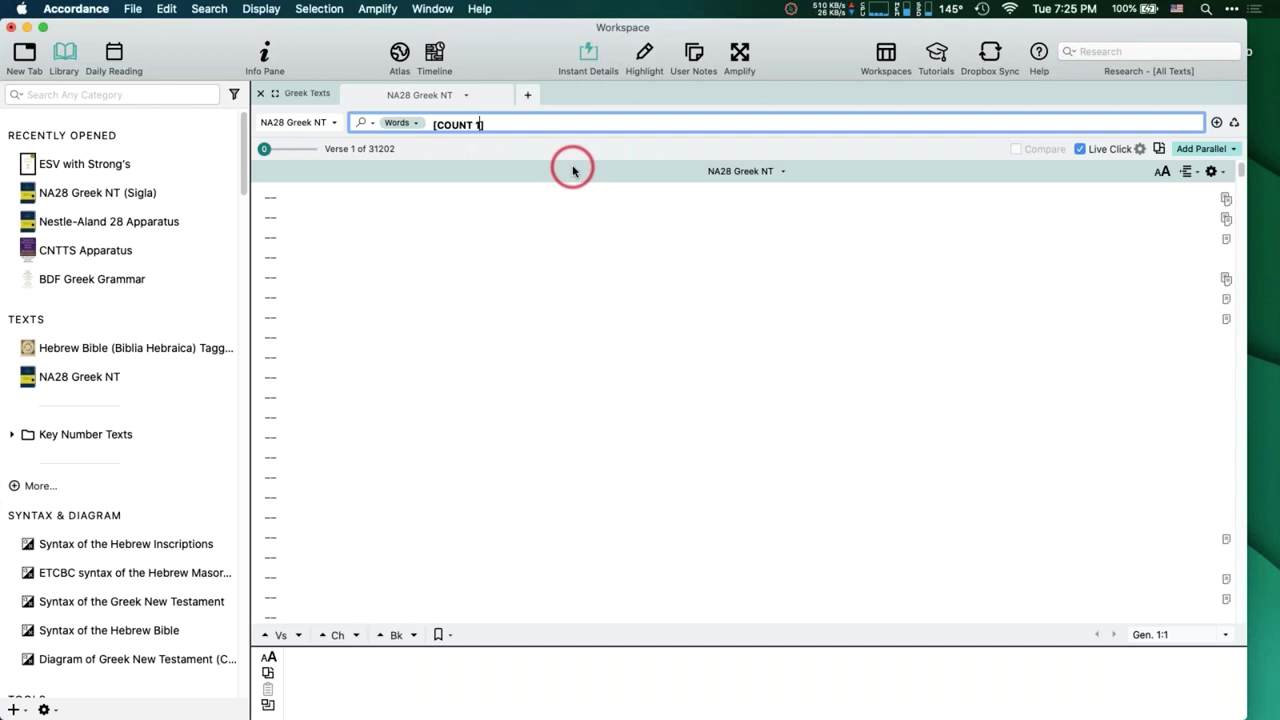
key(Return)
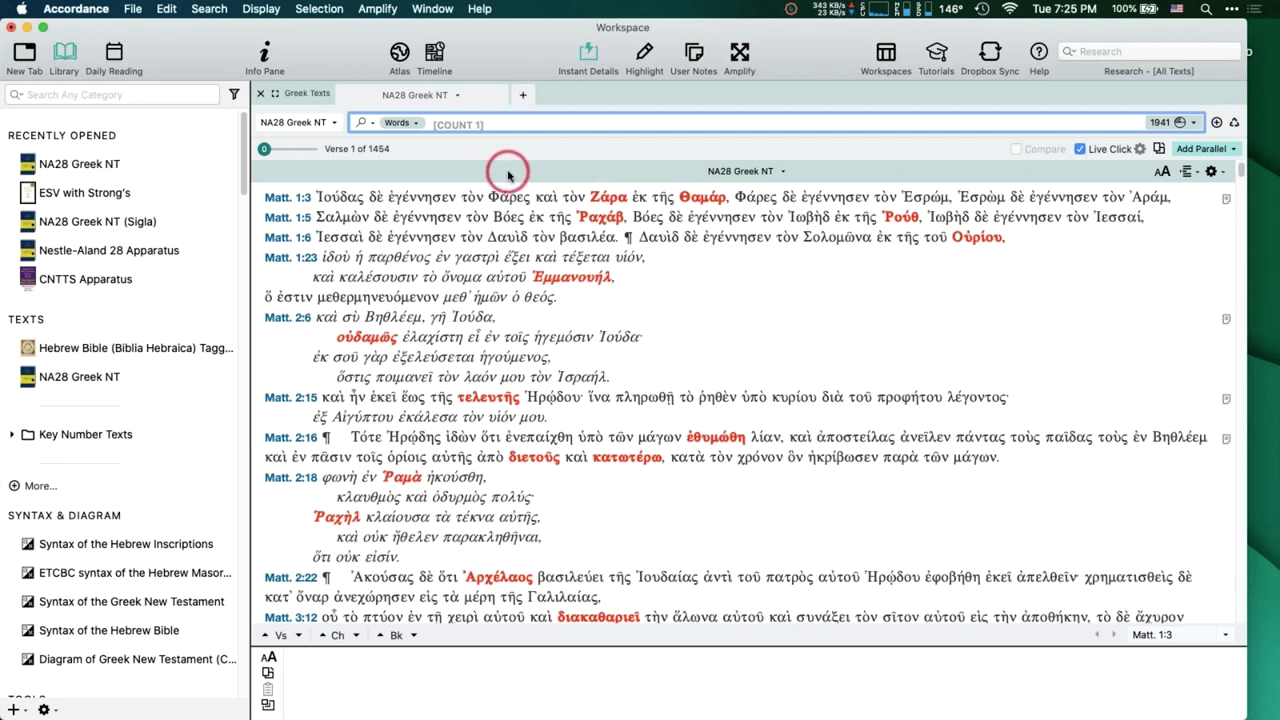
Display the analysis of the [COUNT 1] search and examine the list of Greek words occurring once.
click(1168, 122)
click(1165, 258)
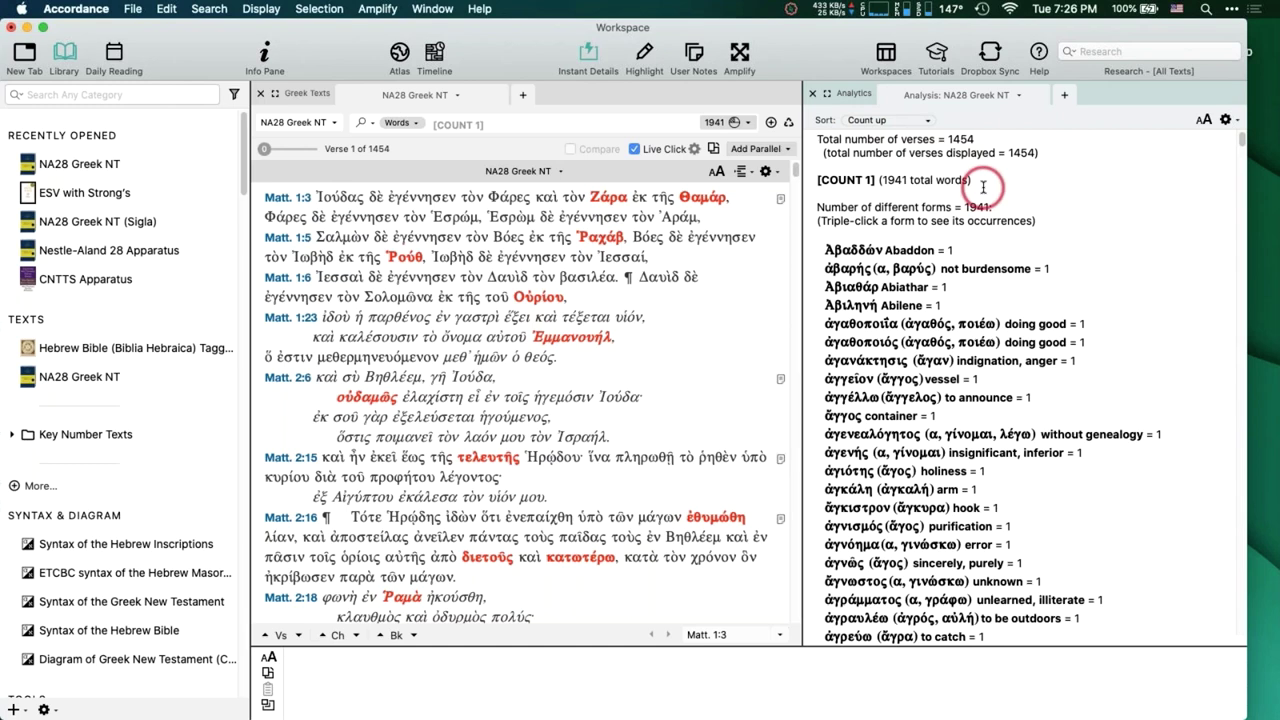
scroll(971, 189, down, 1)
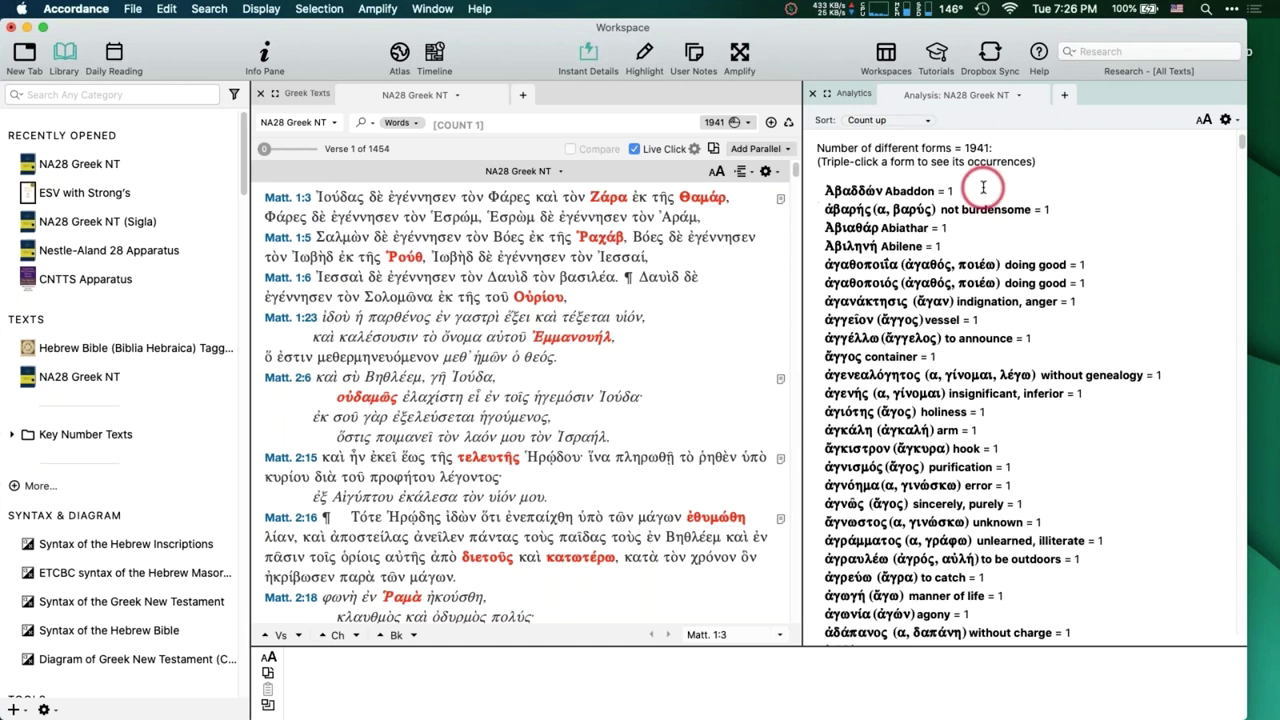
scroll(978, 188, up, 1)
Close the analysis, extend the search to [COUNT 1-50], and rerun it in NA28 Greek NT.
click(813, 93)
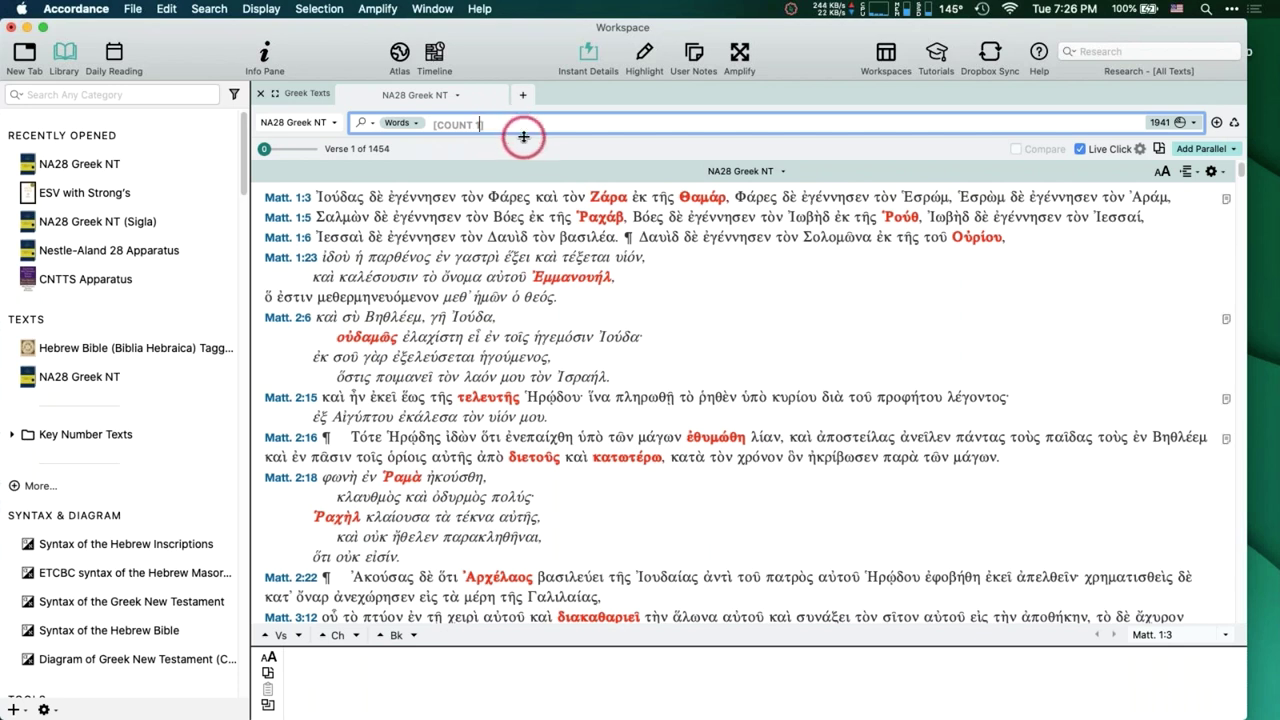
text(-50)
key(Return)
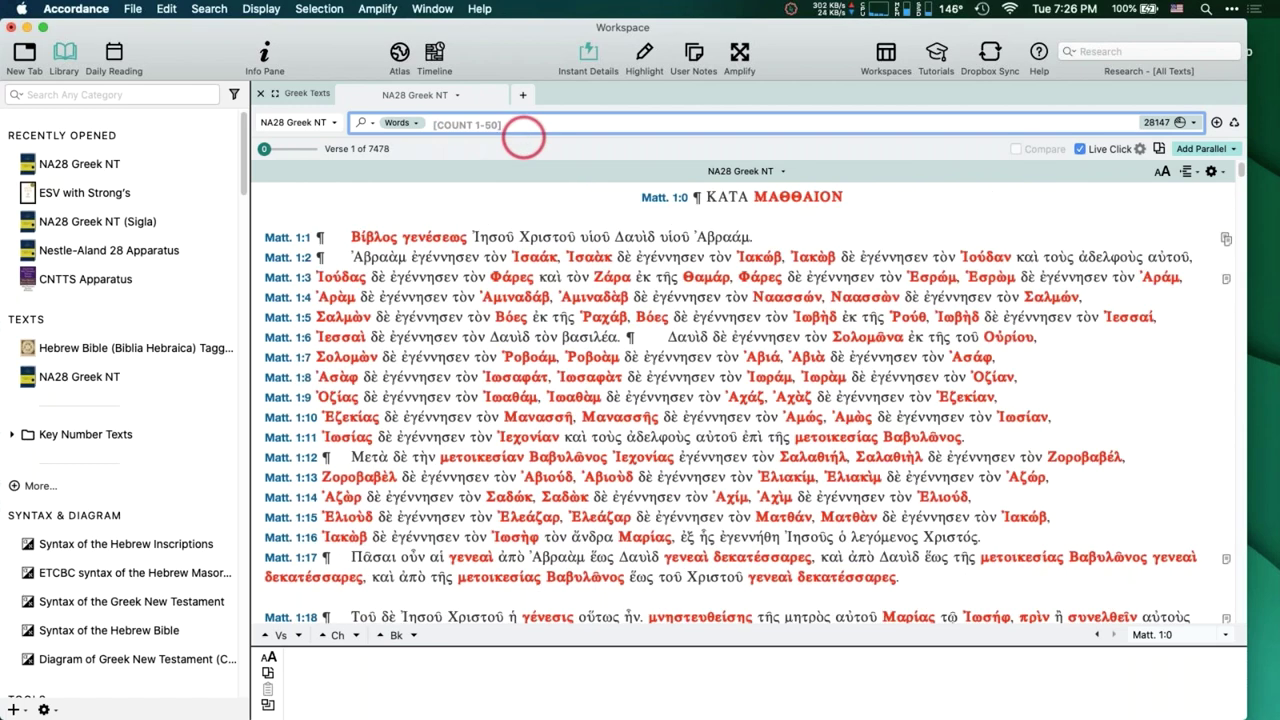
click(496, 125)
drag(496, 125, 452, 125)
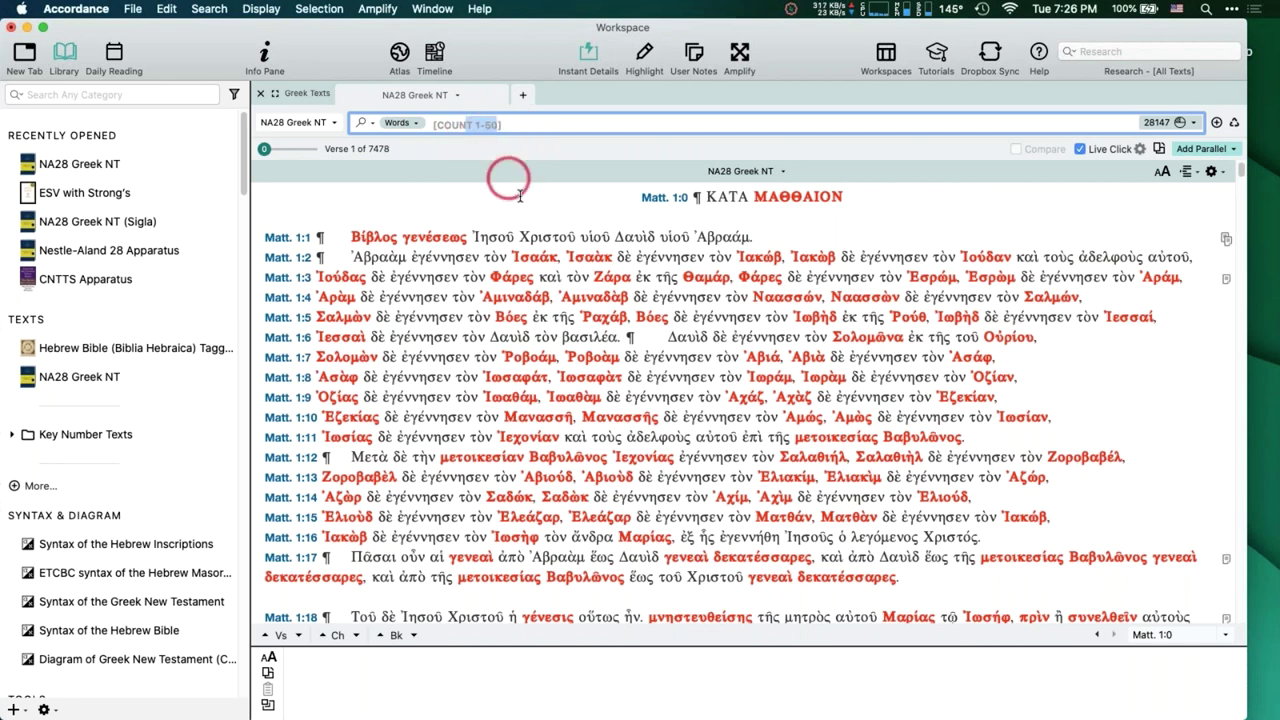
key(BackSpace)
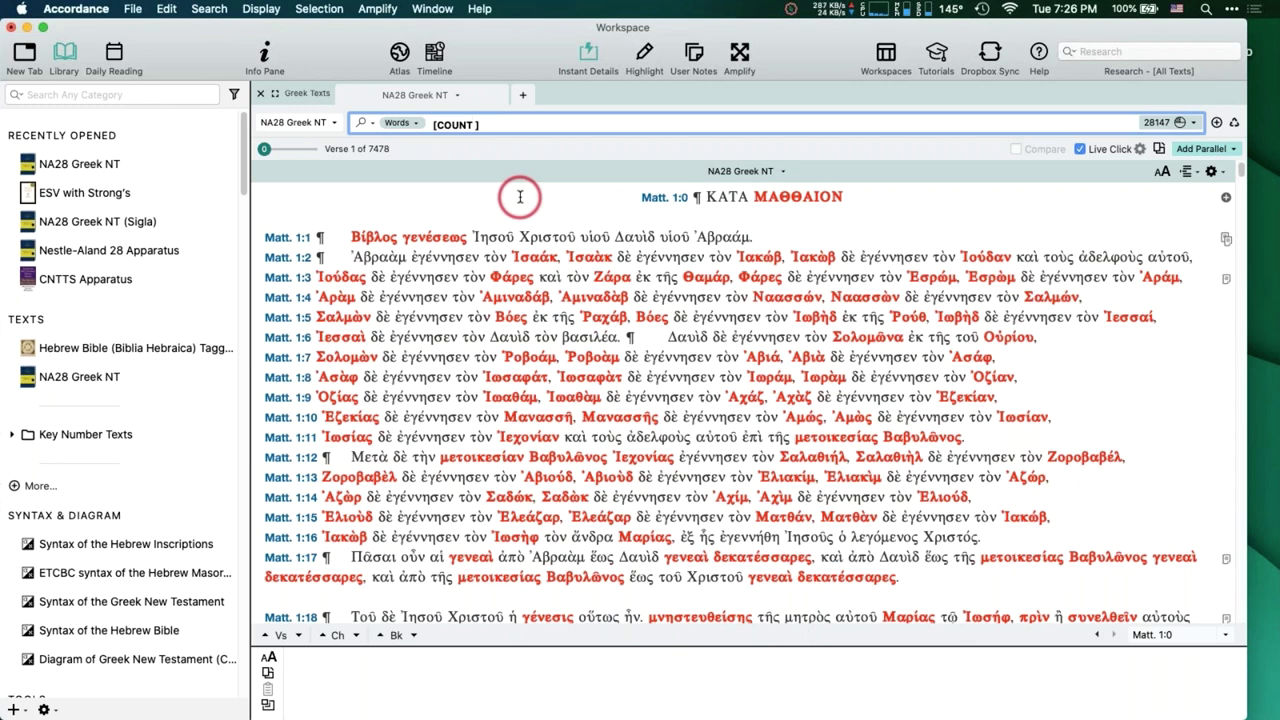
text(200-10000000)
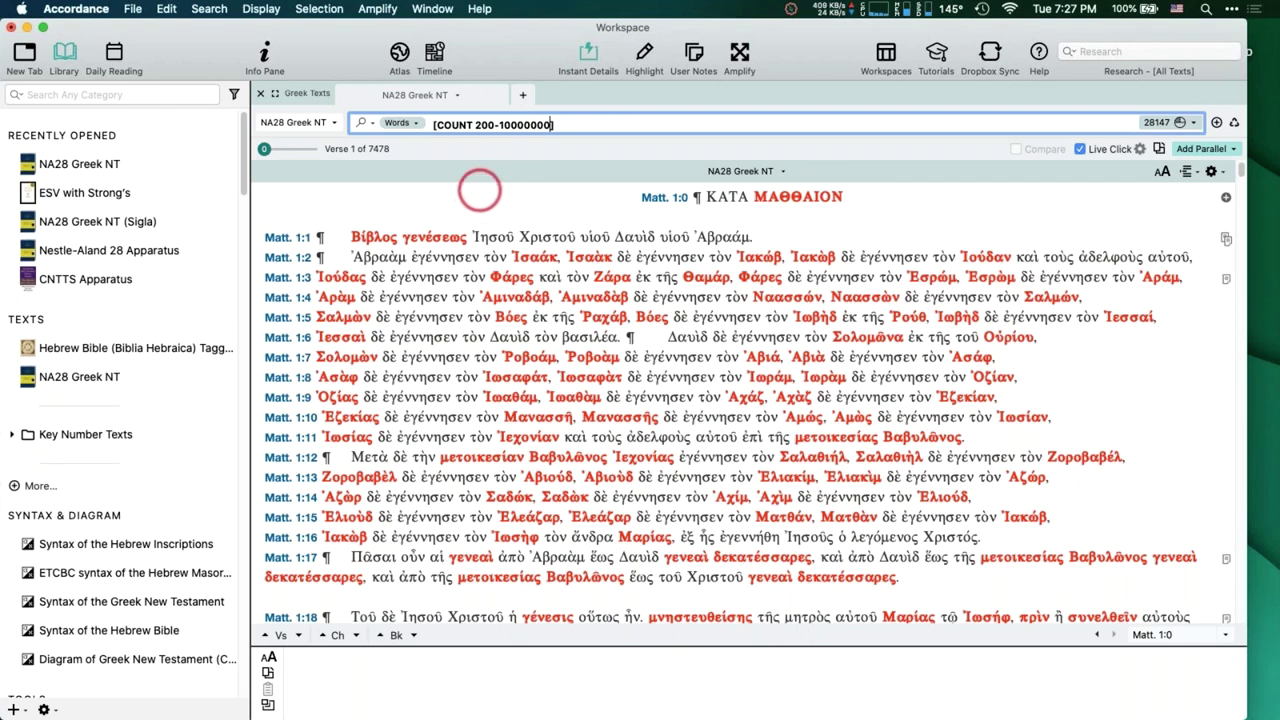
key(Return)
Display the analysis of the high-frequency words, sort it by Count down, examine the list, and close it.
click(1182, 122)
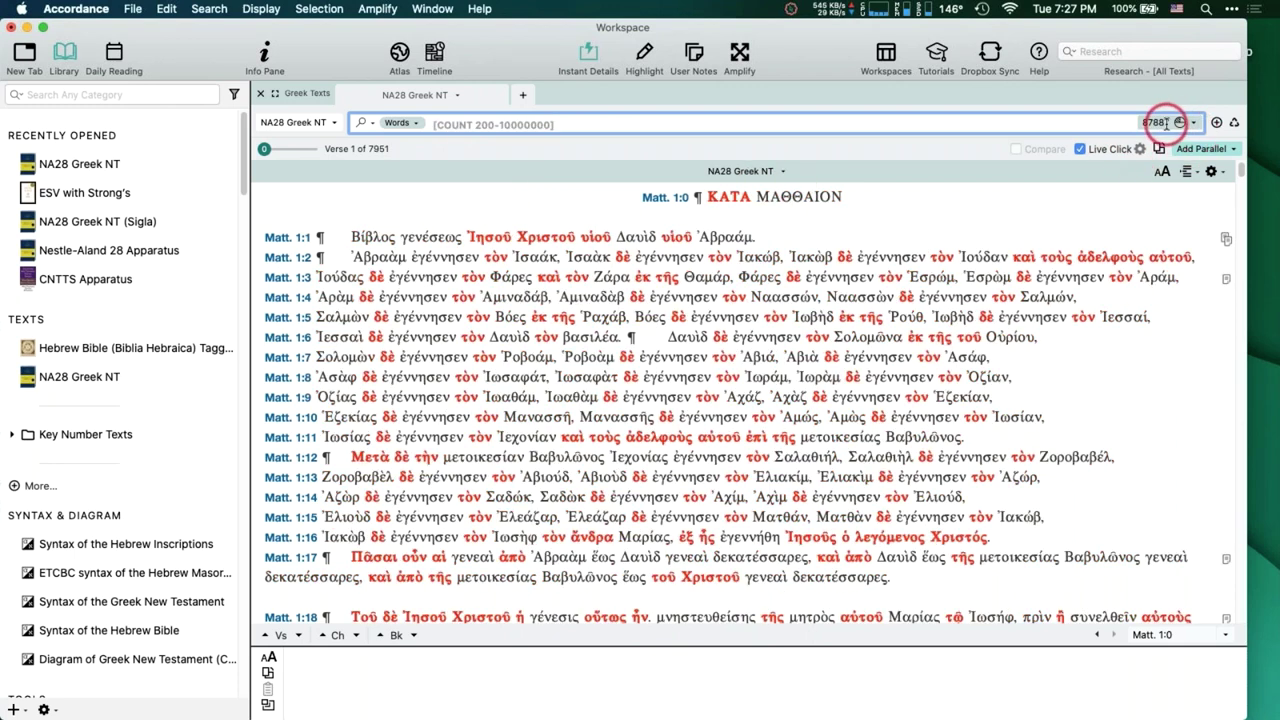
click(1177, 256)
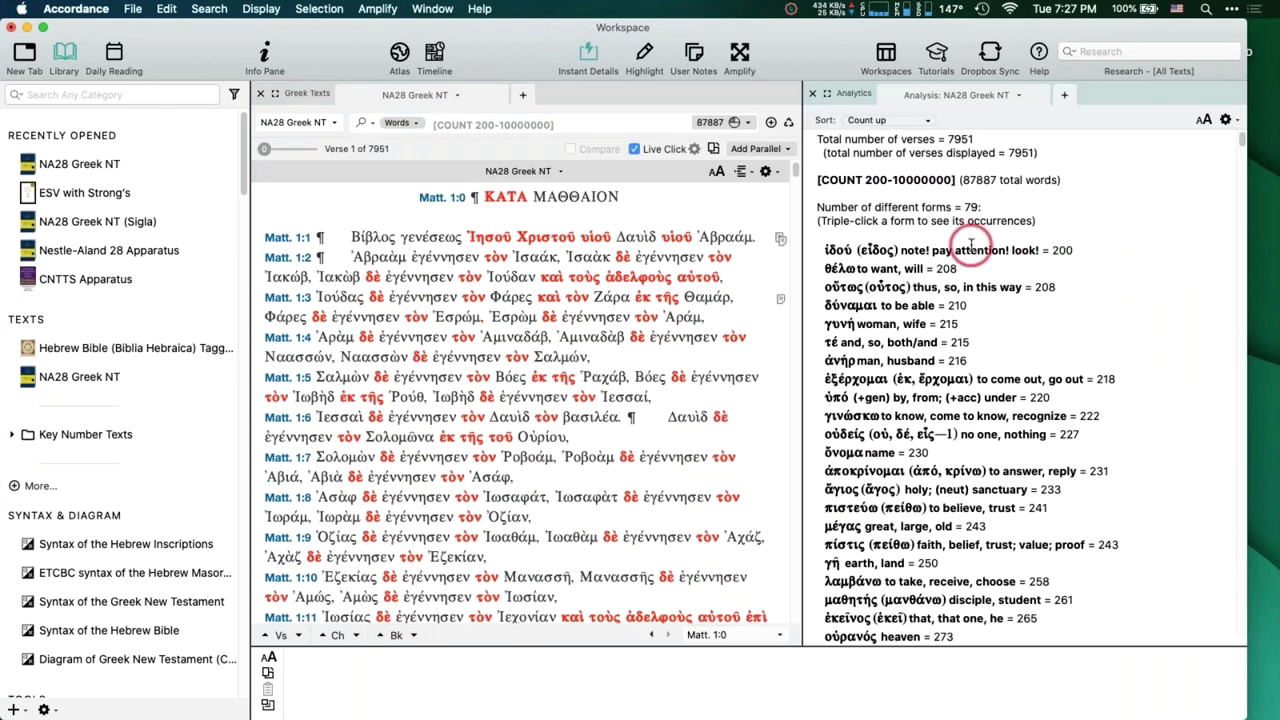
click(886, 121)
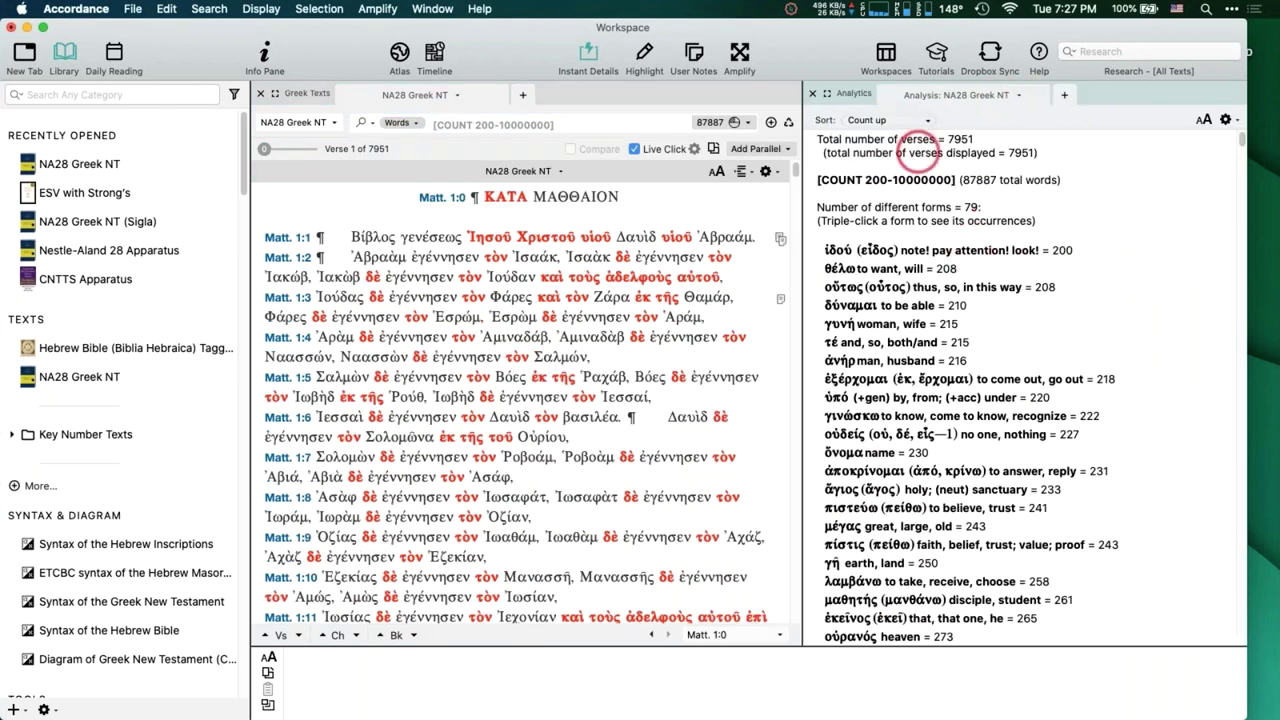
click(872, 133)
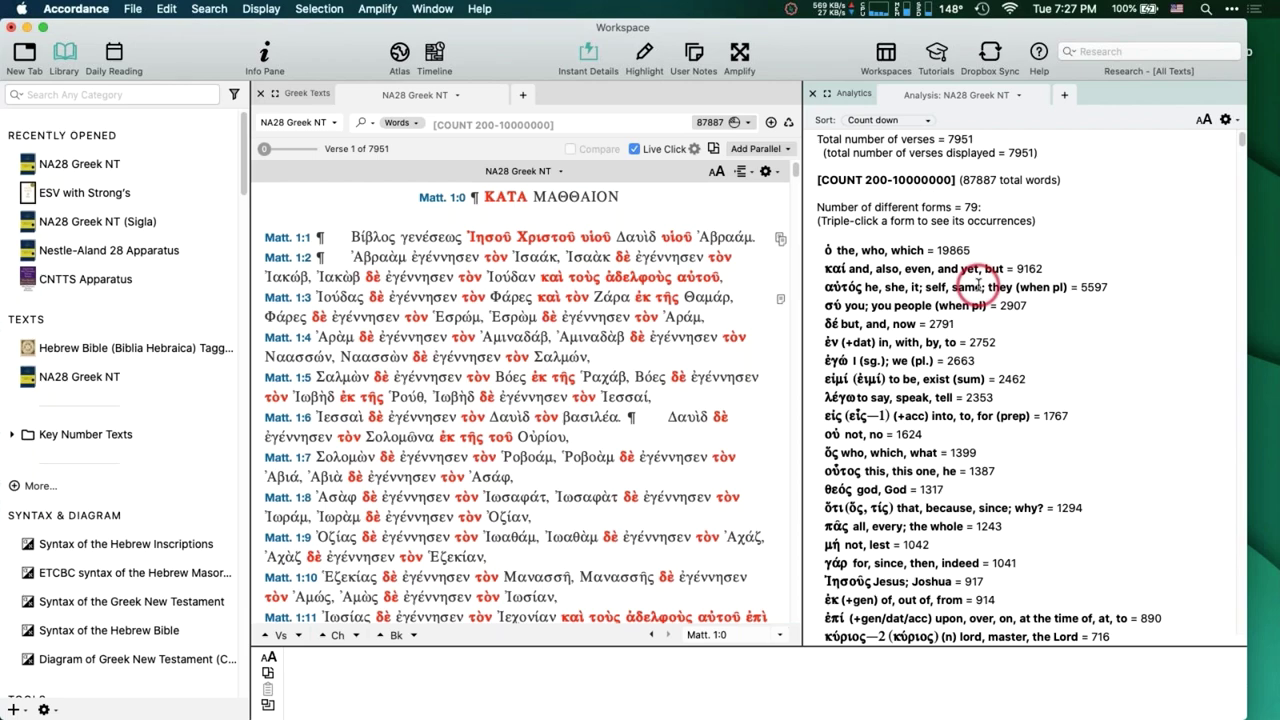
scroll(978, 285, down, 5)
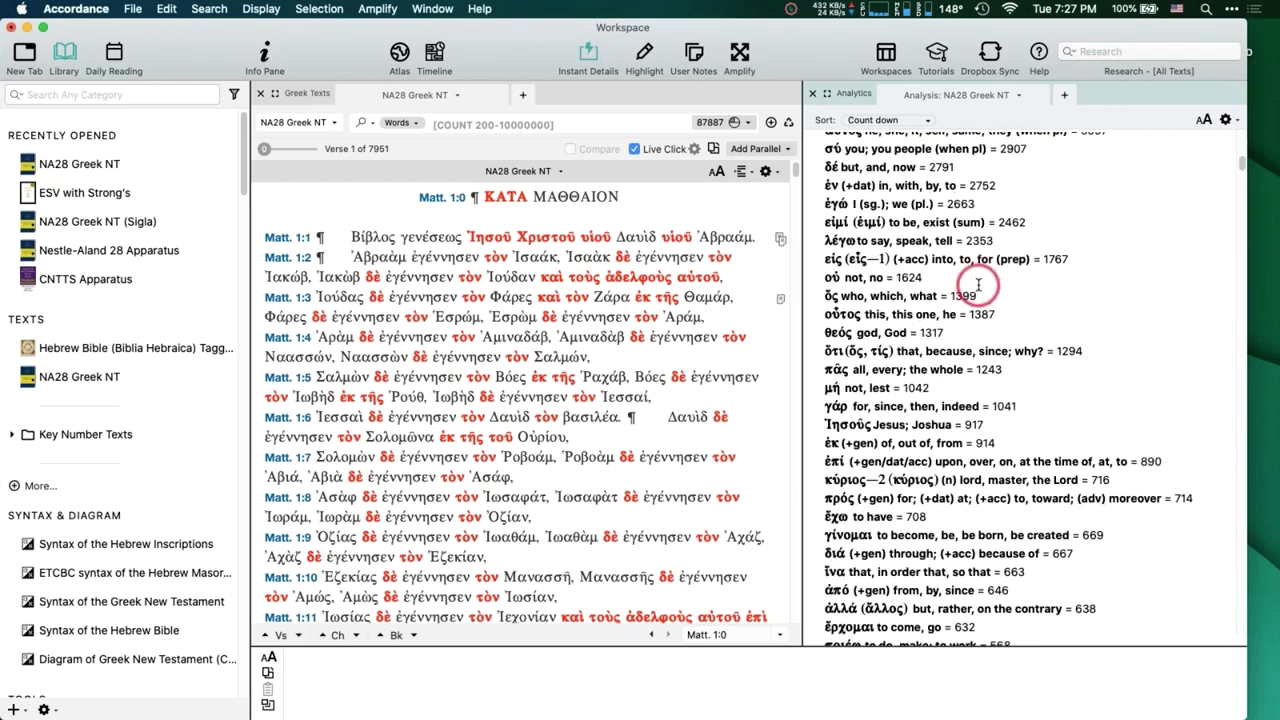
scroll(978, 285, down, 10)
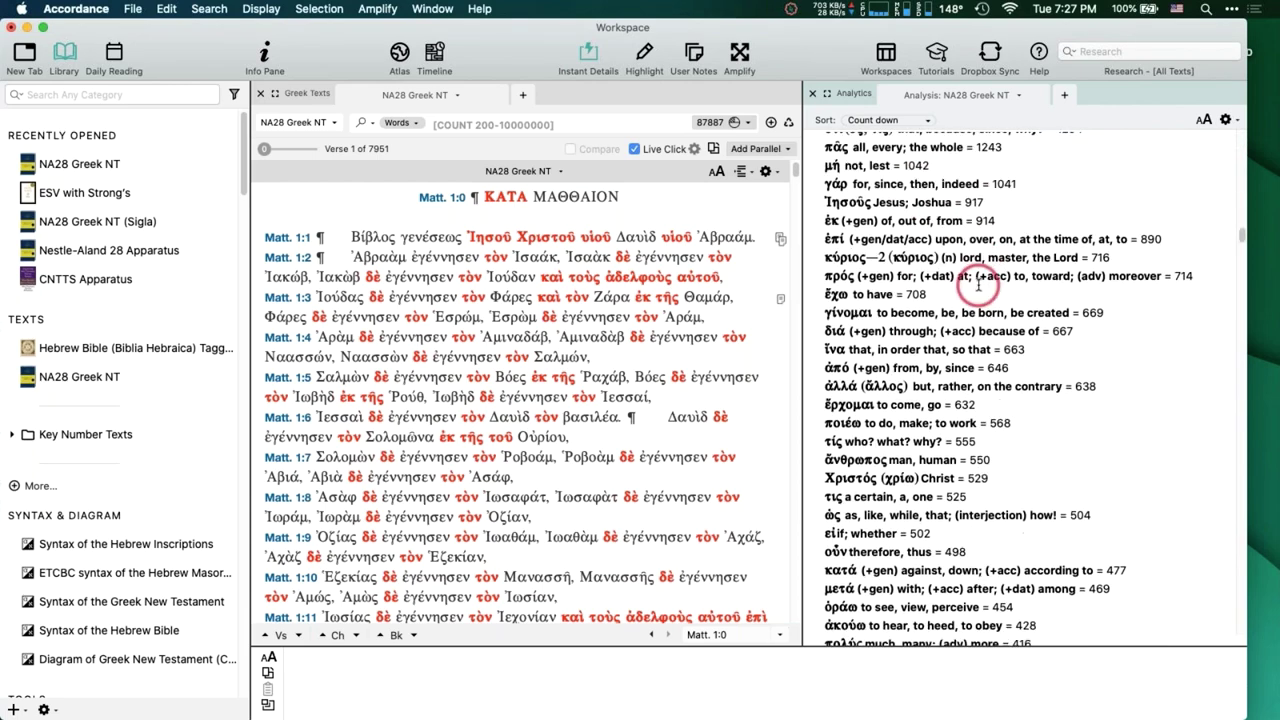
scroll(977, 286, up, 15)
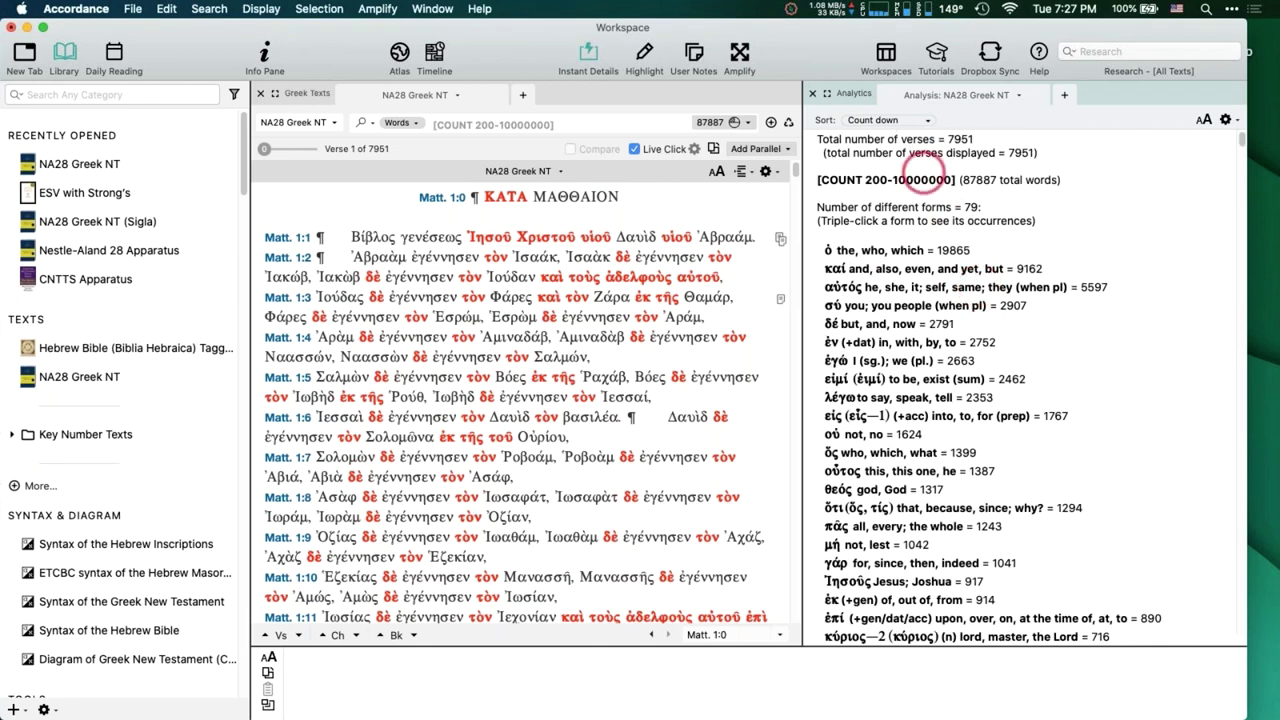
click(814, 96)
Change the COUNT range back to 1-50 and rerun the NA28 word search.
click(549, 124)
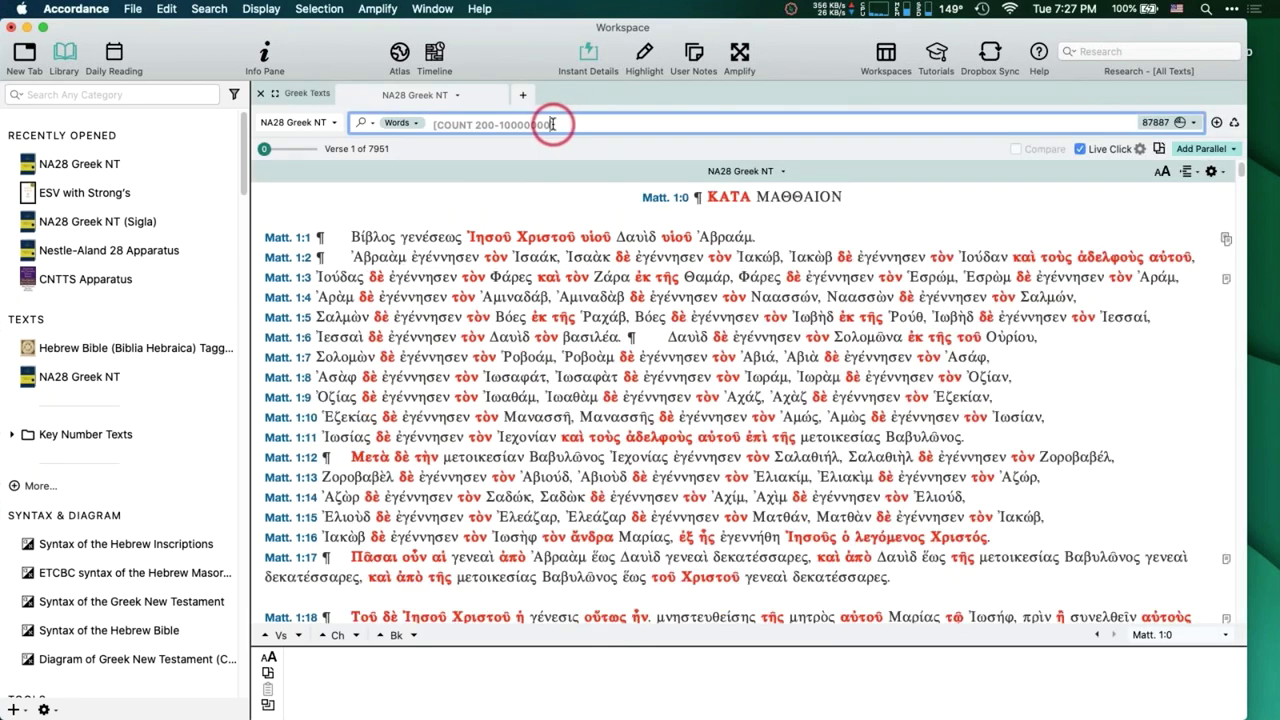
key(BackSpace)
key(BackSpace)
key(BackSpace)
key(BackSpace)
key(BackSpace)
key(BackSpace)
key(BackSpace)
key(BackSpace)
key(BackSpace)
key(BackSpace)
key(BackSpace)
key(BackSpace)
key(BackSpace)
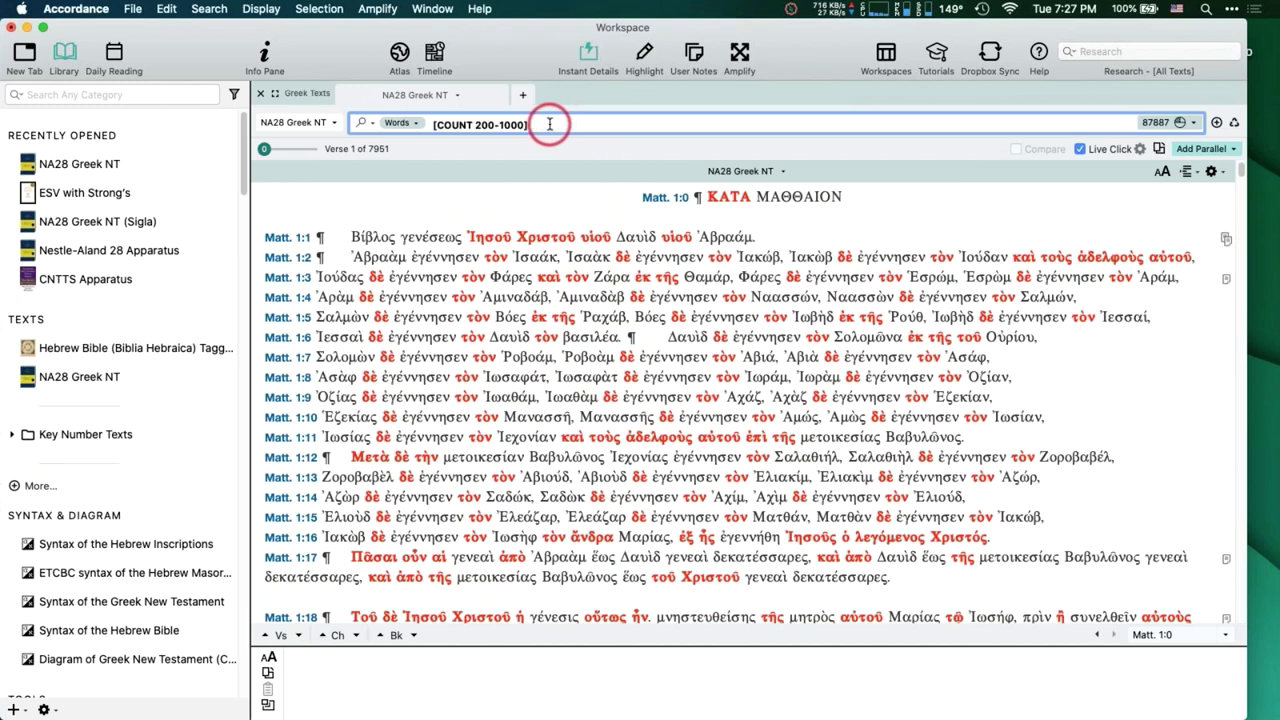
text(1-50)
key(Return)
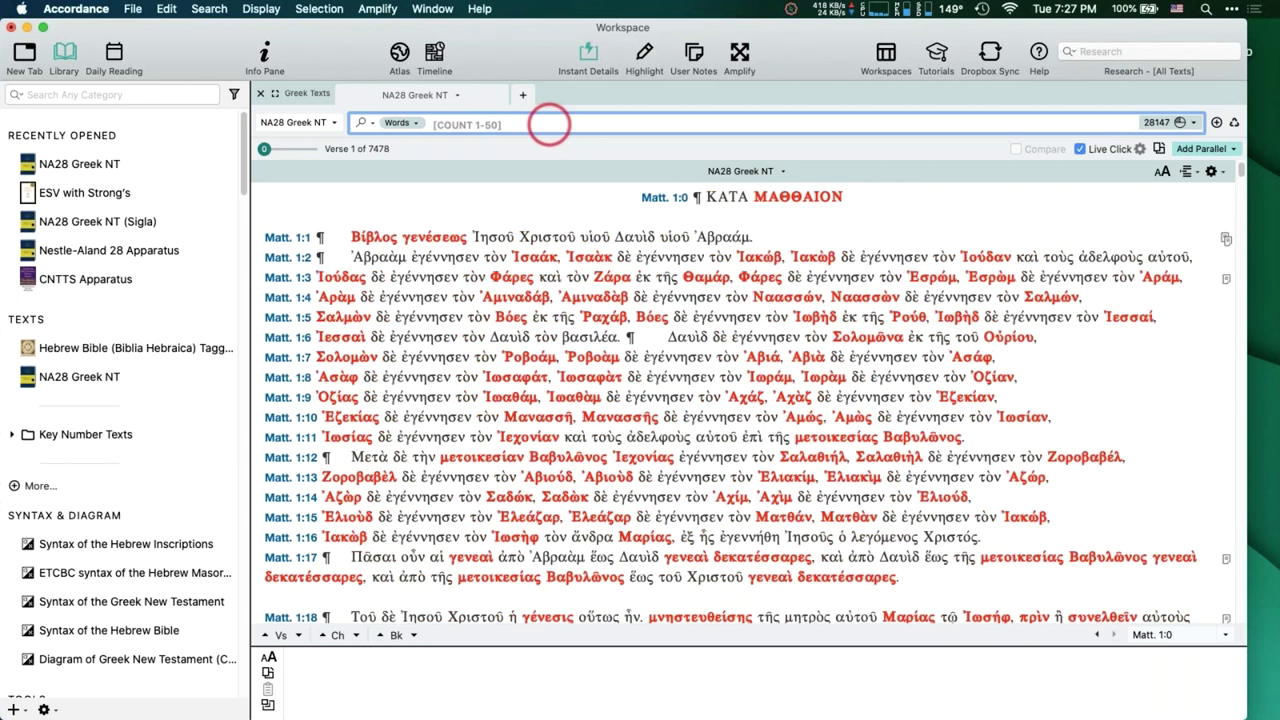
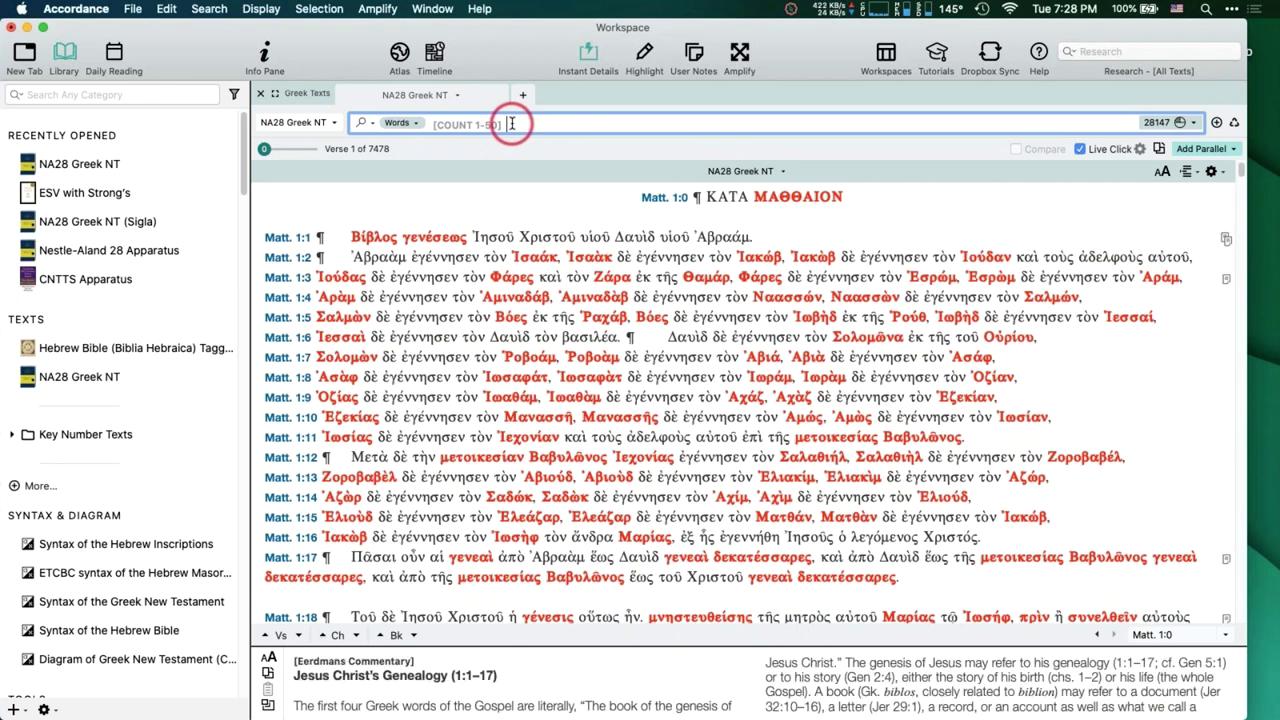
Open a new ESV with Strong's text tab alongside the NA28 Greek NT search.
key(super+t)
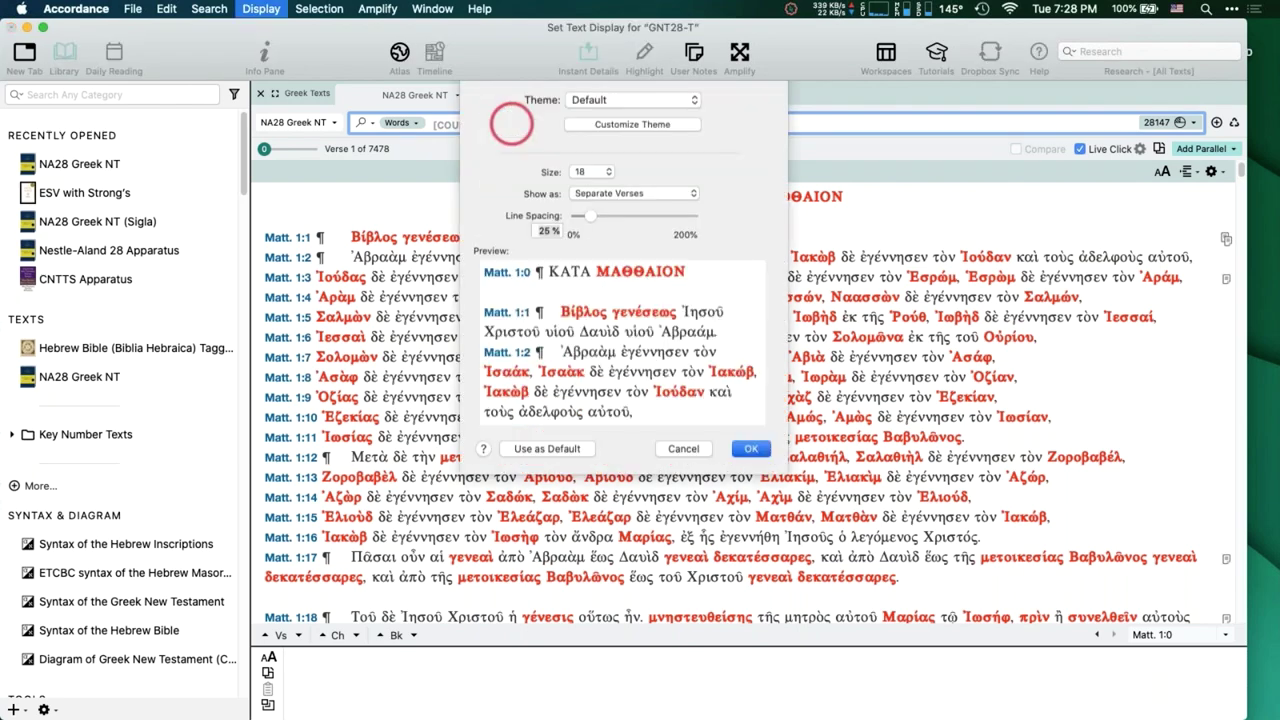
click(683, 489)
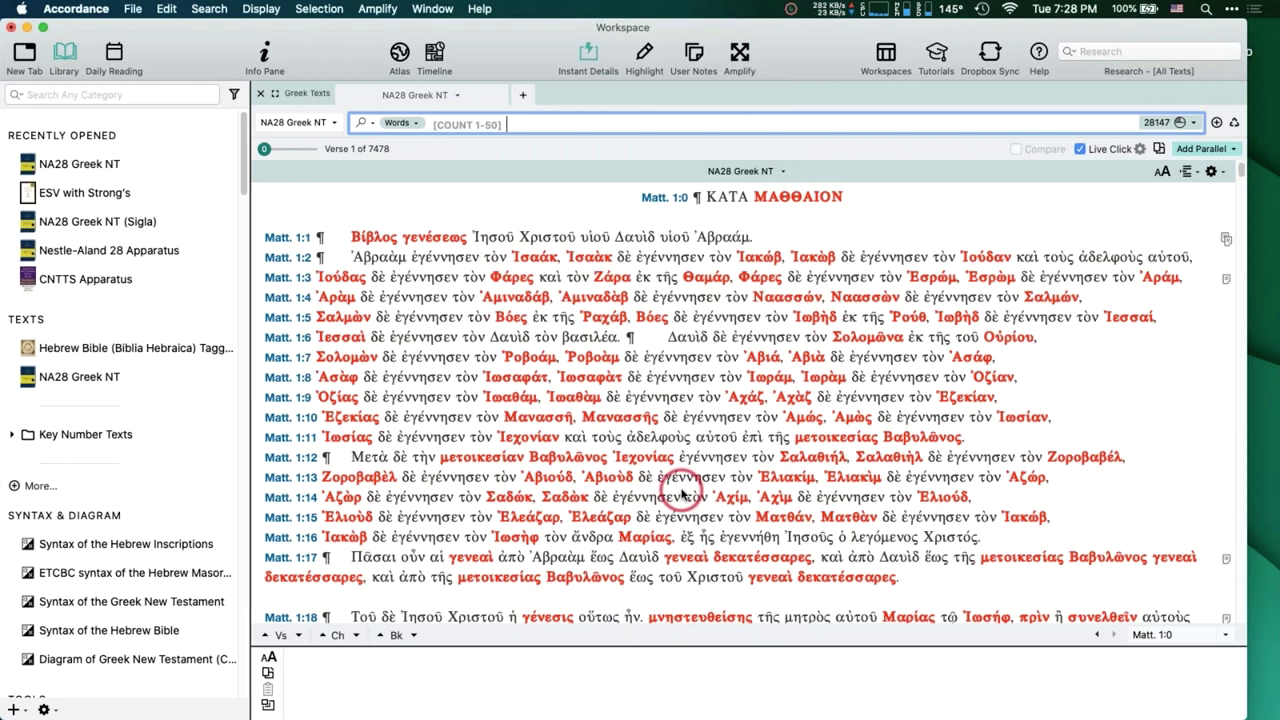
key(super+n)
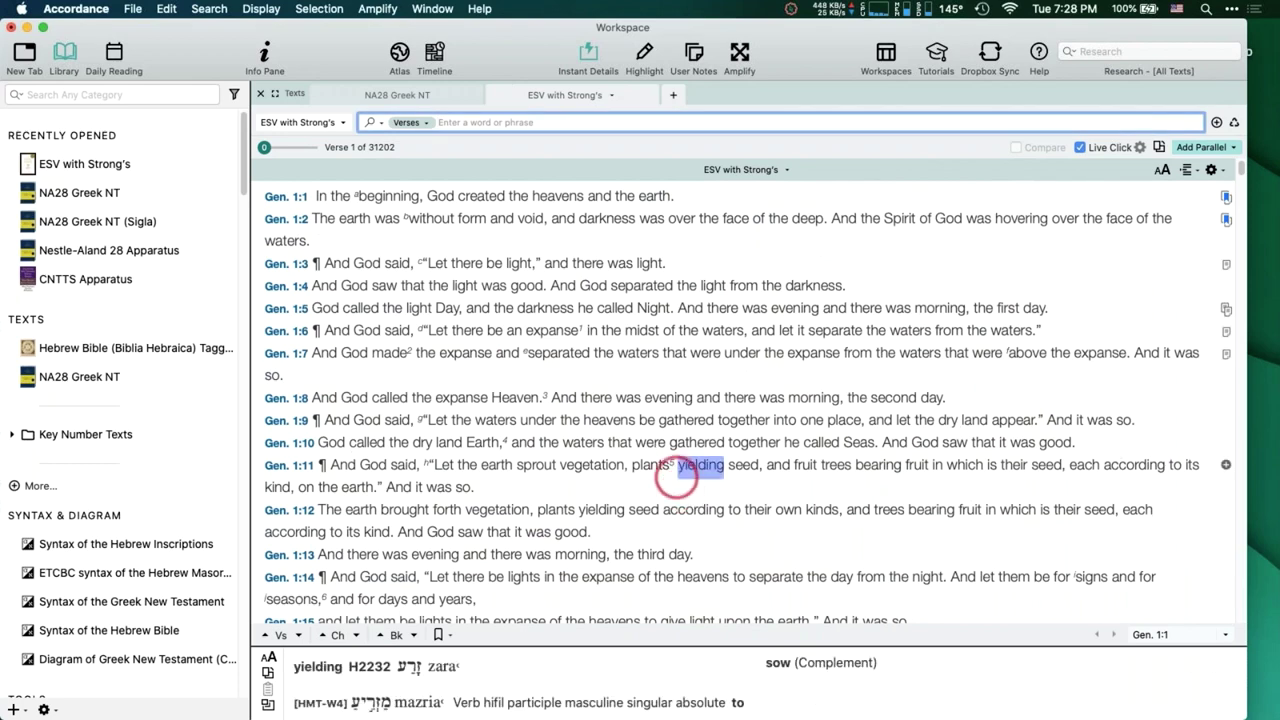
click(132, 9)
mouse_move(135, 28)
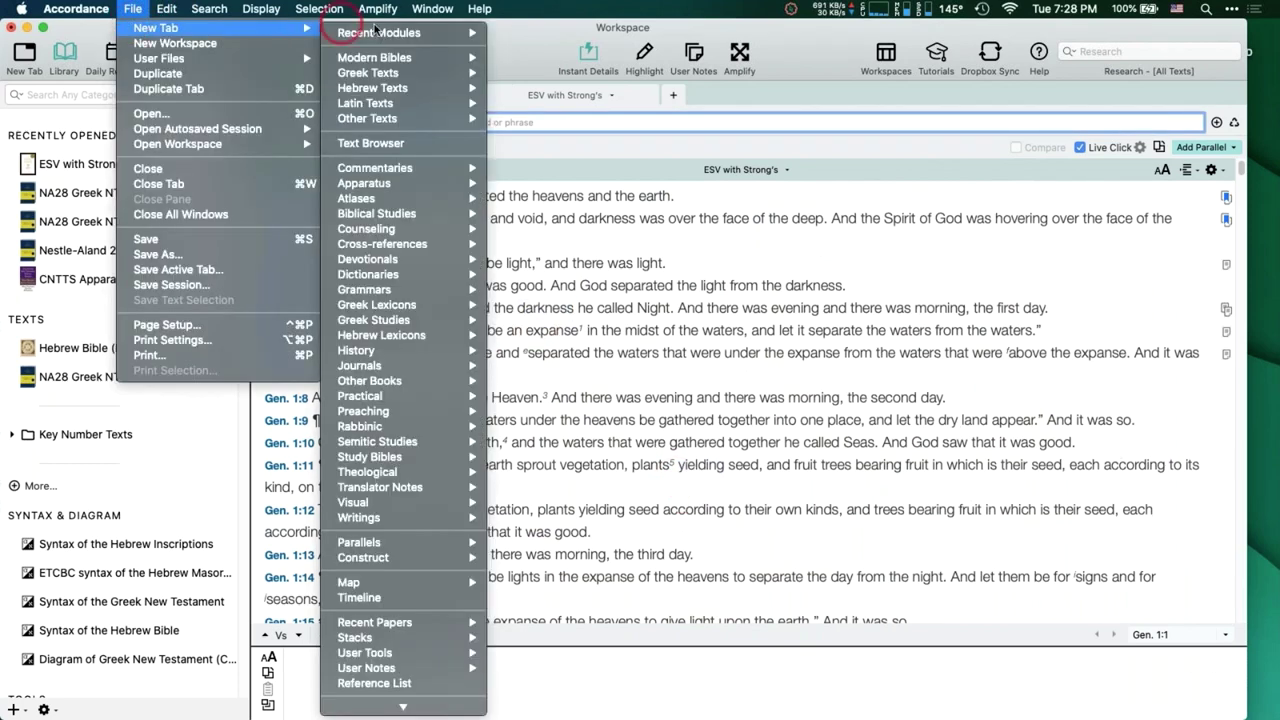
mouse_move(368, 73)
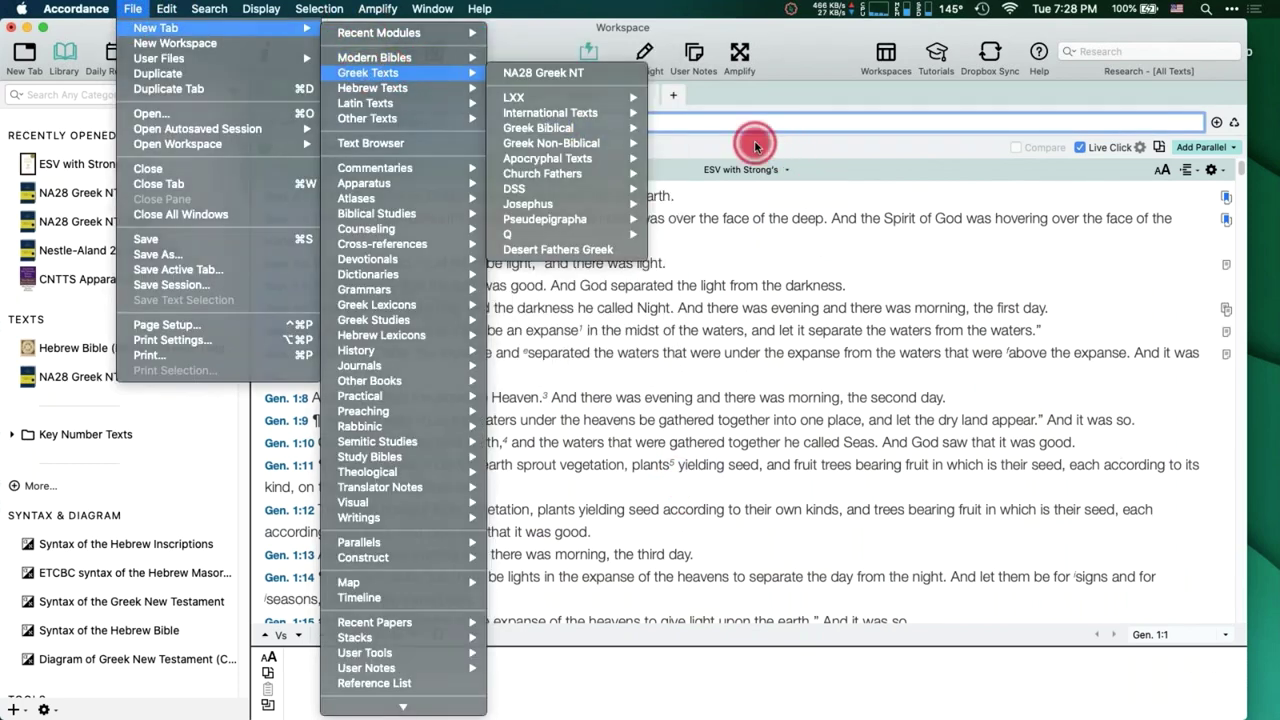
click(565, 122)
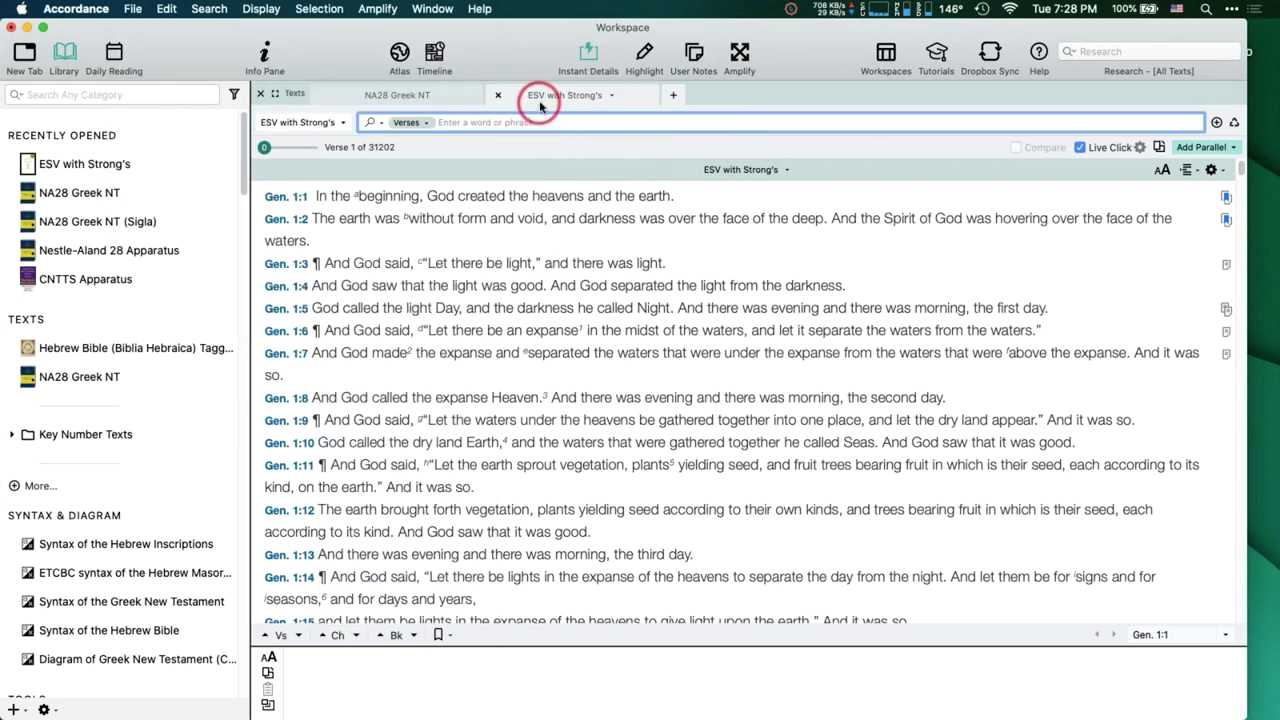
Switch the new tab's text to NA28 Greek NT and place it in its own pane beside the COUNT search.
click(300, 124)
click(300, 154)
drag(548, 92, 1143, 376)
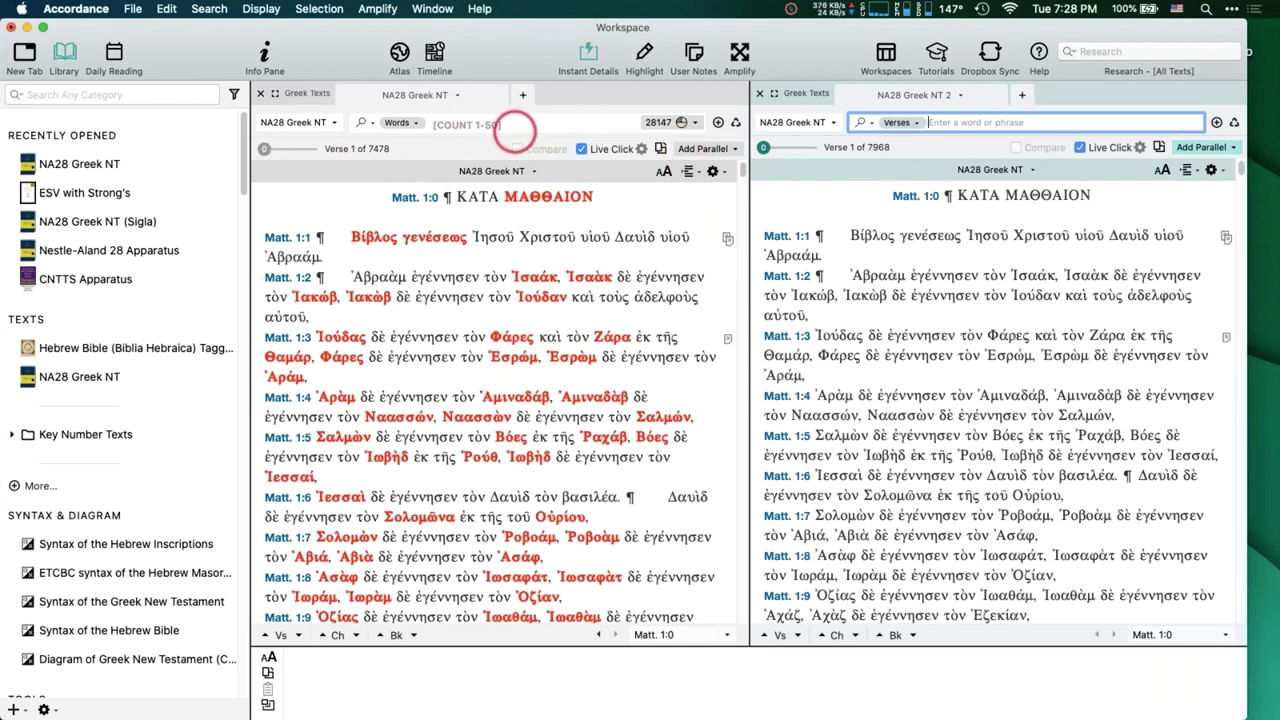
Enter [HITS NA28 Greek NT] as the word search in the second NA28 pane and run it.
double_click(473, 234)
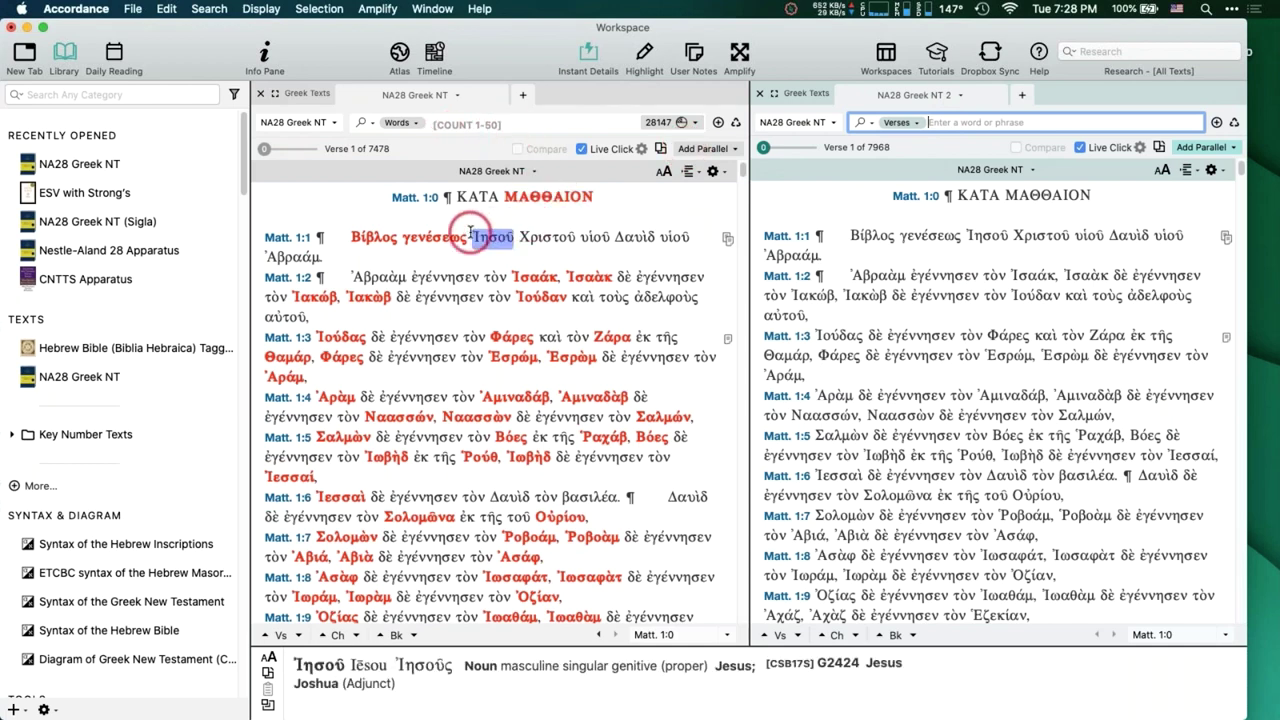
double_click(510, 200)
click(948, 122)
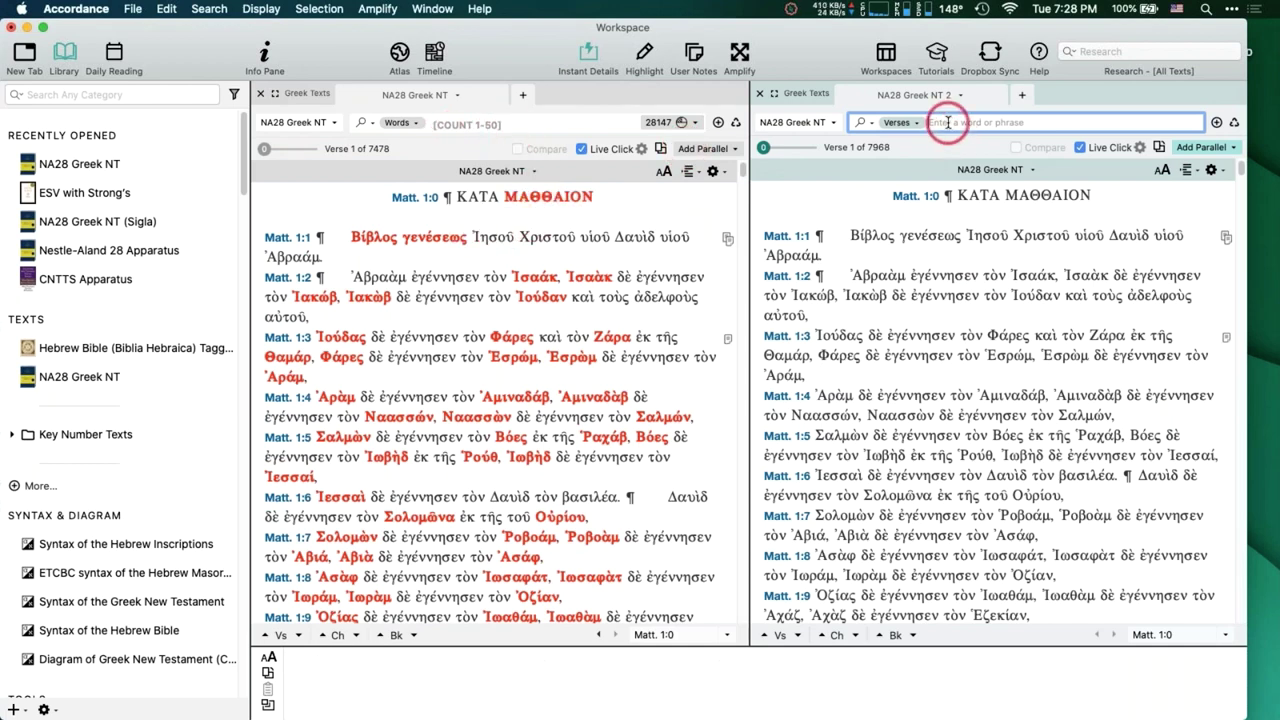
text(h)
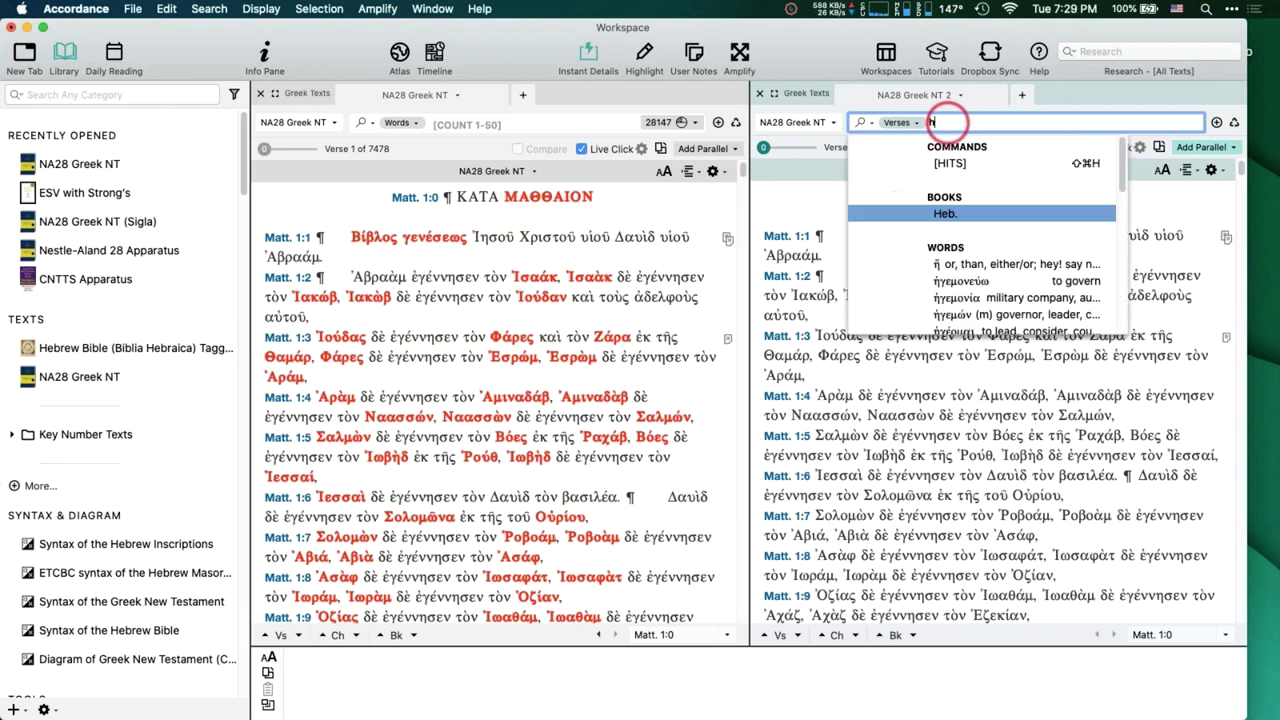
click(949, 164)
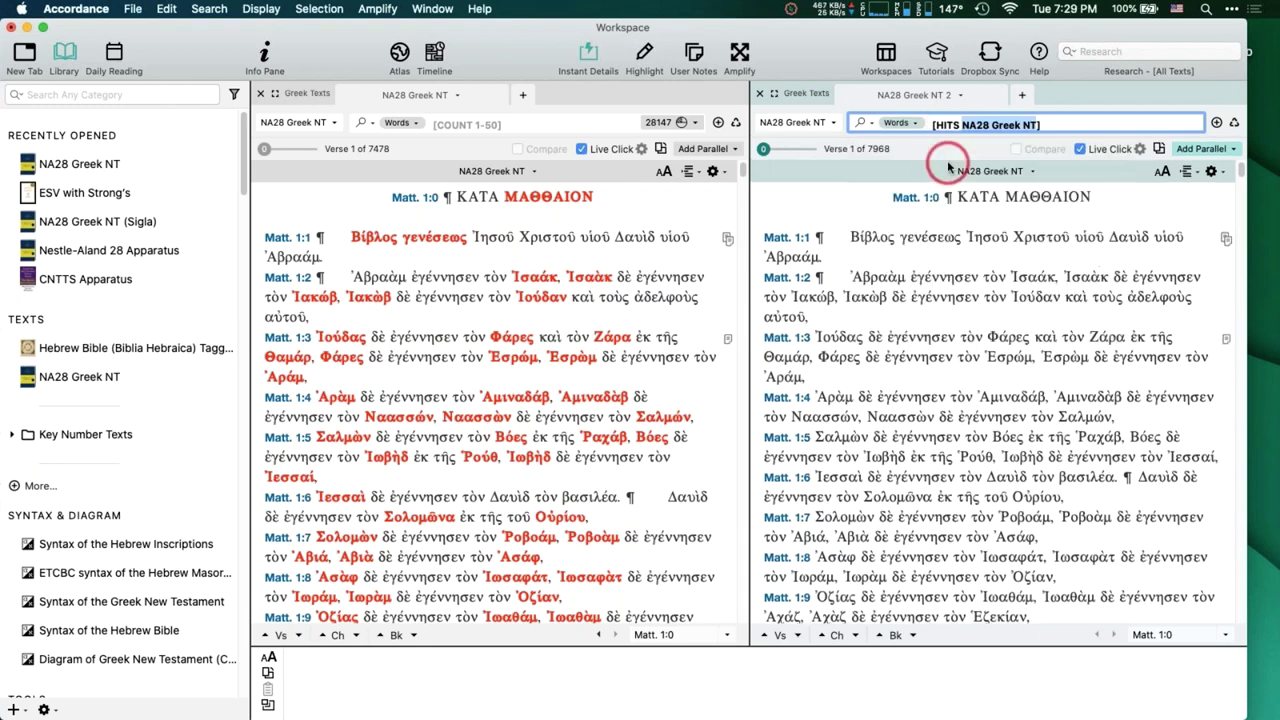
click(978, 133)
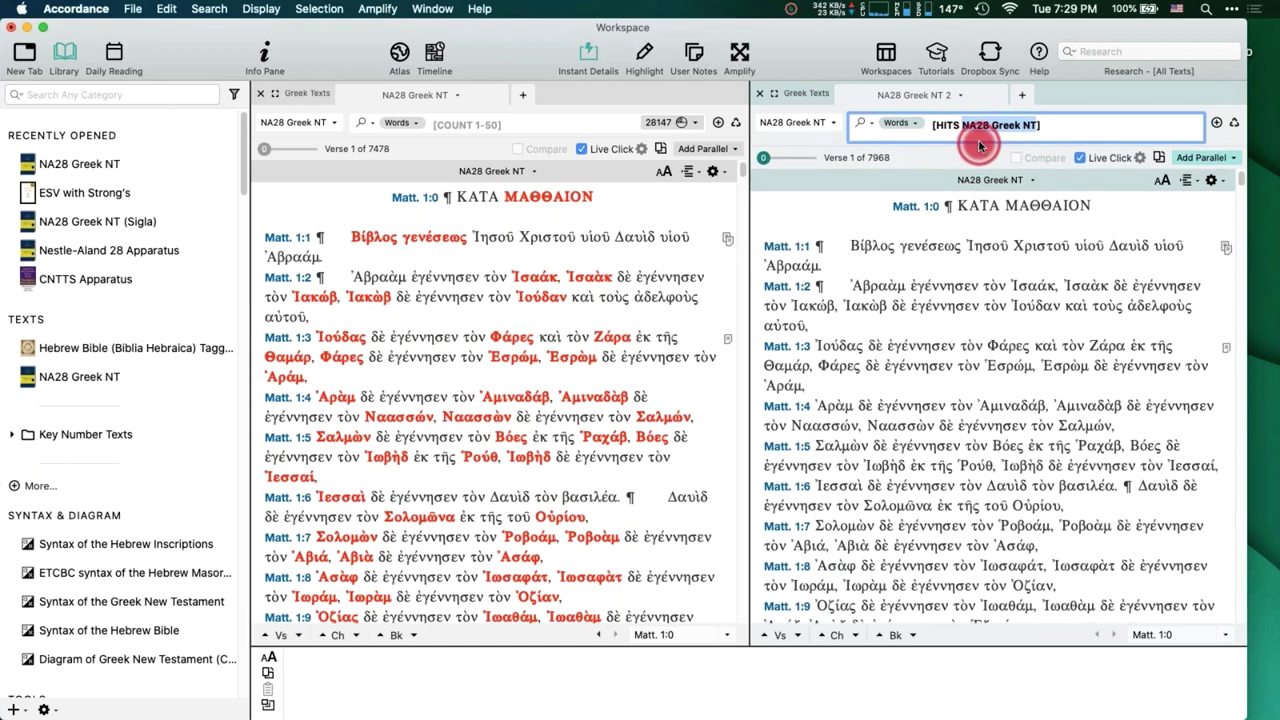
mouse_move(545, 237)
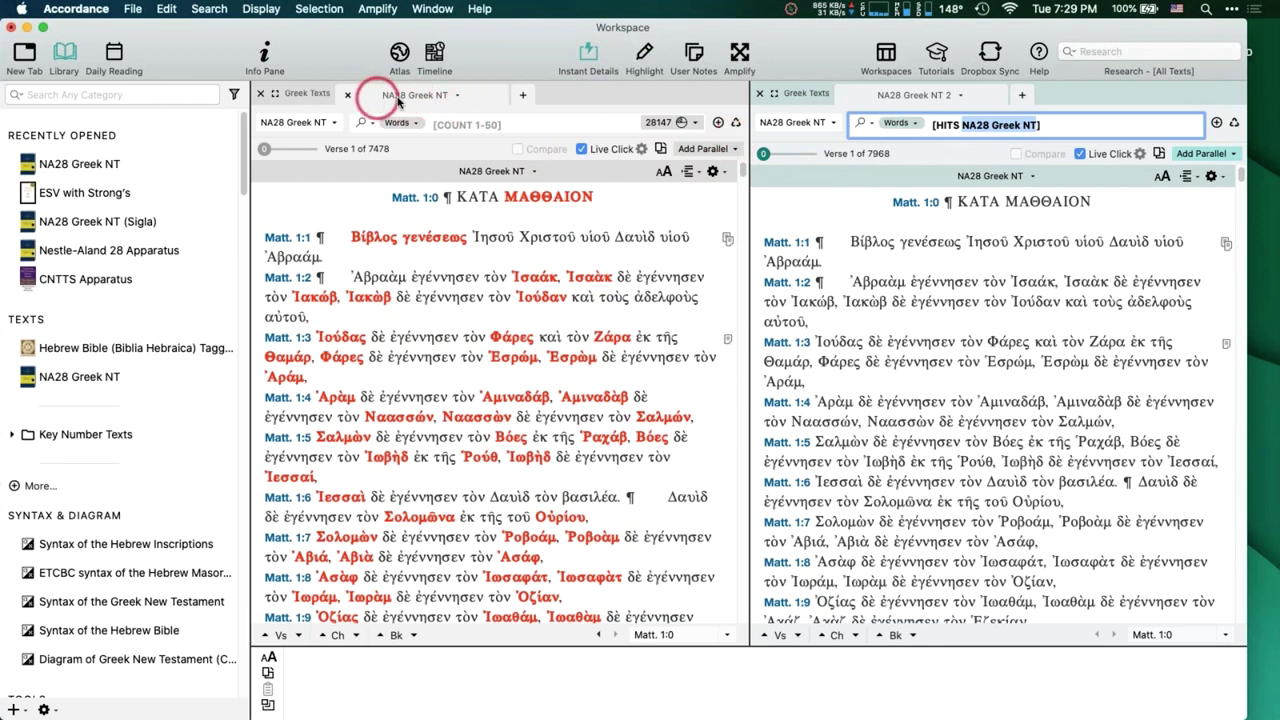
click(972, 127)
drag(1008, 130, 1046, 124)
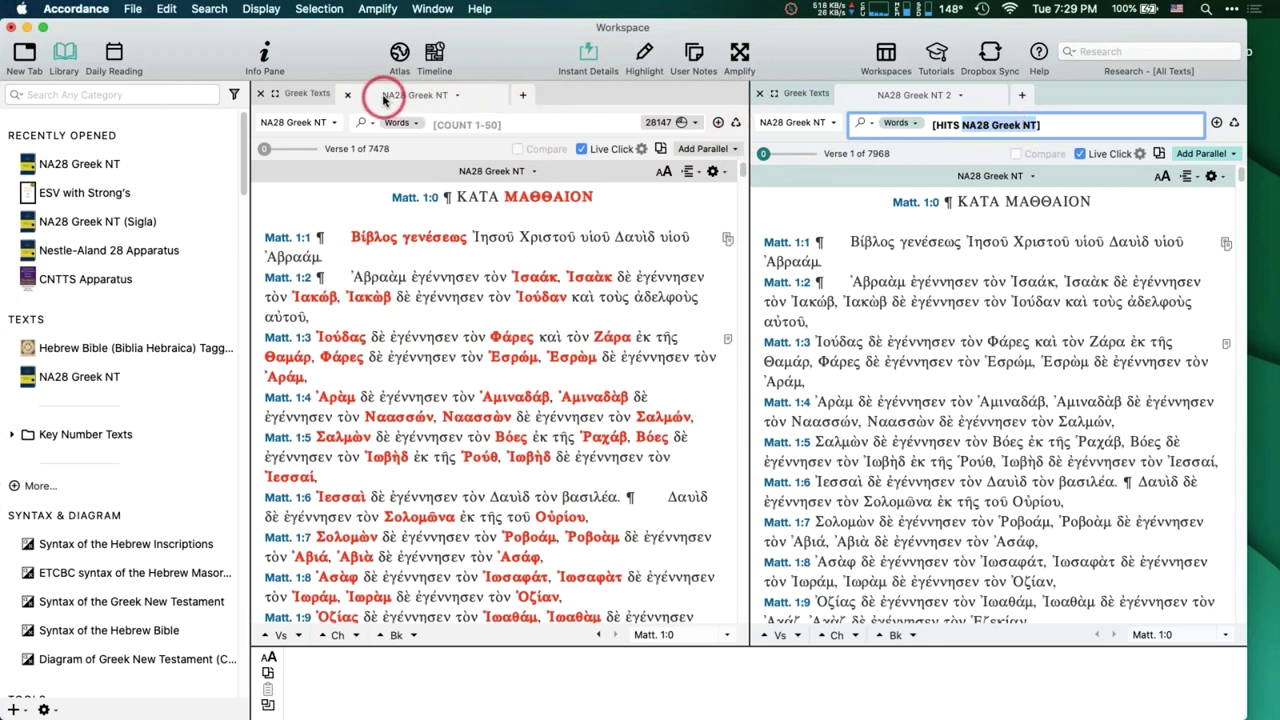
click(1055, 127)
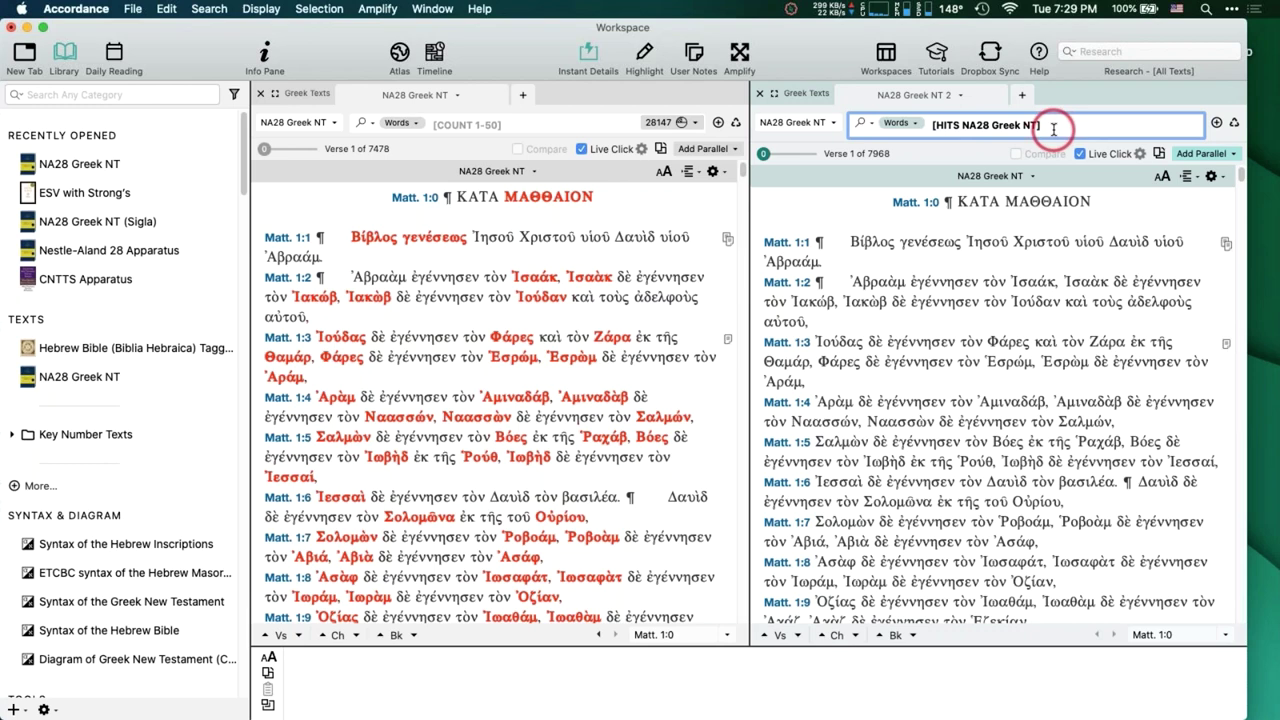
key(Return)
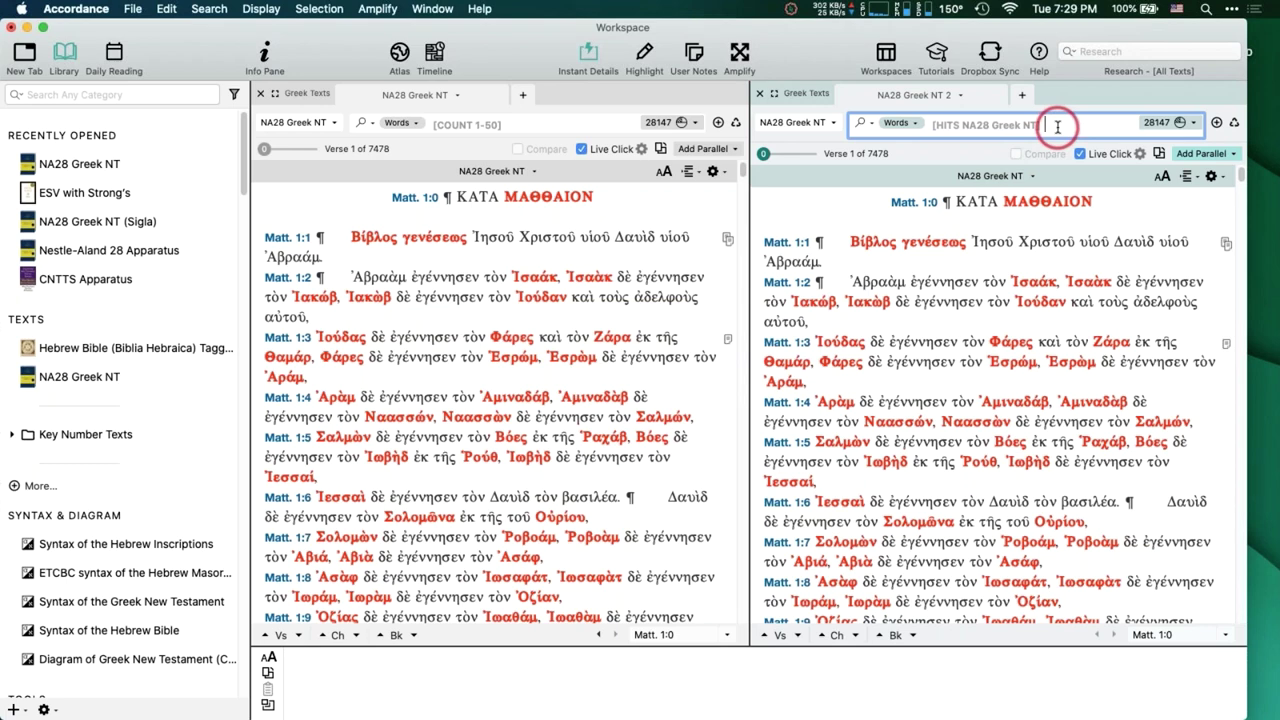
Extend the HITS search with [RANGE eph] and rerun it in the second NA28 pane.
key(Escape)
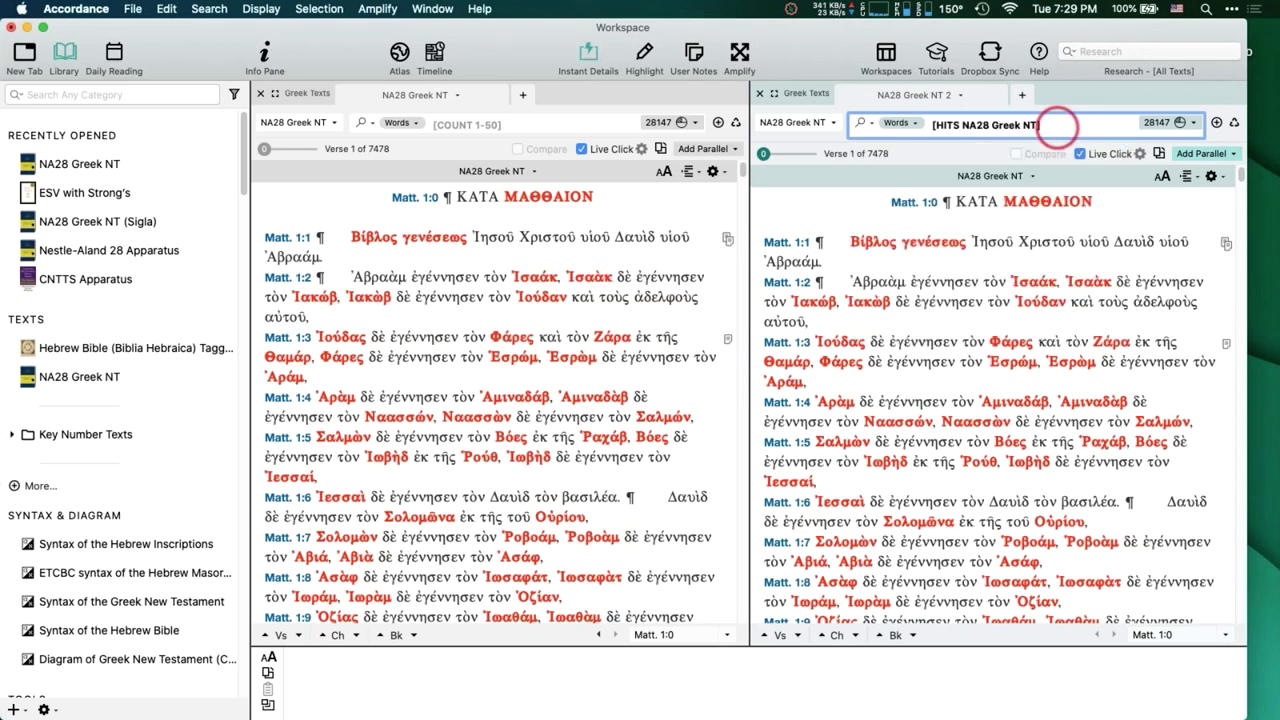
key(super+shift+r)
drag(1088, 125, 1044, 125)
key(BackSpace)
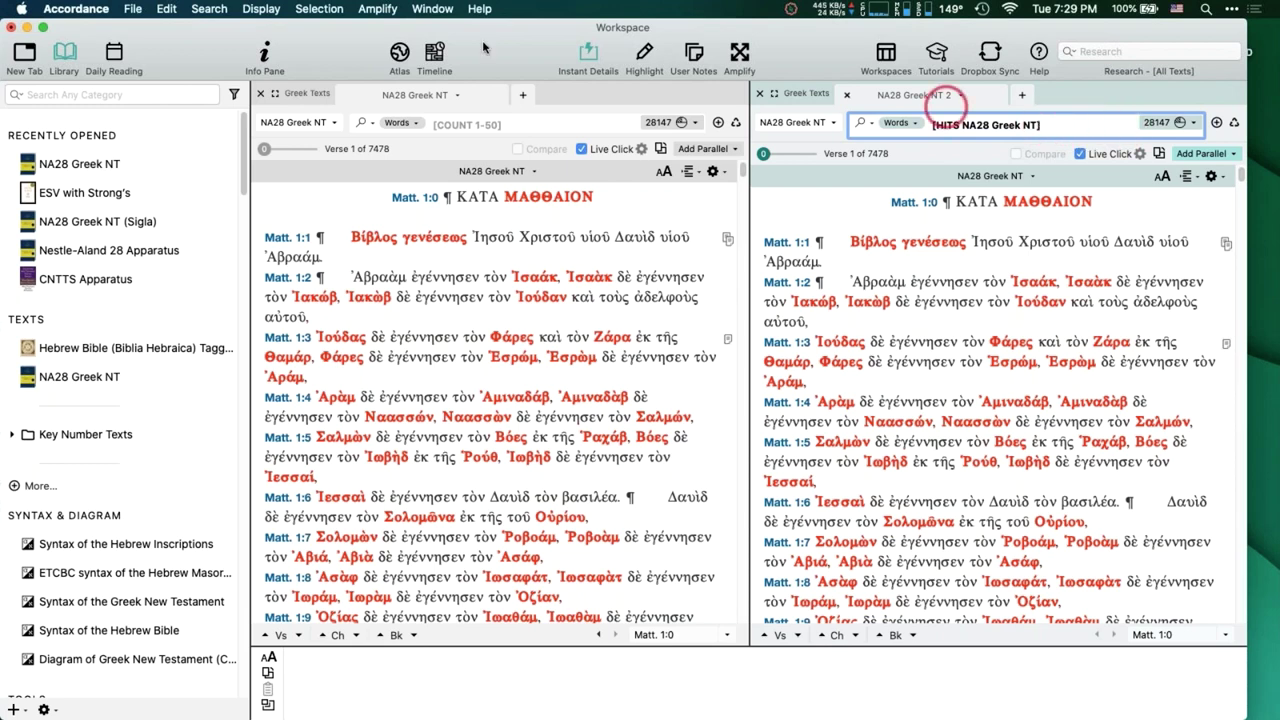
click(207, 8)
mouse_move(235, 75)
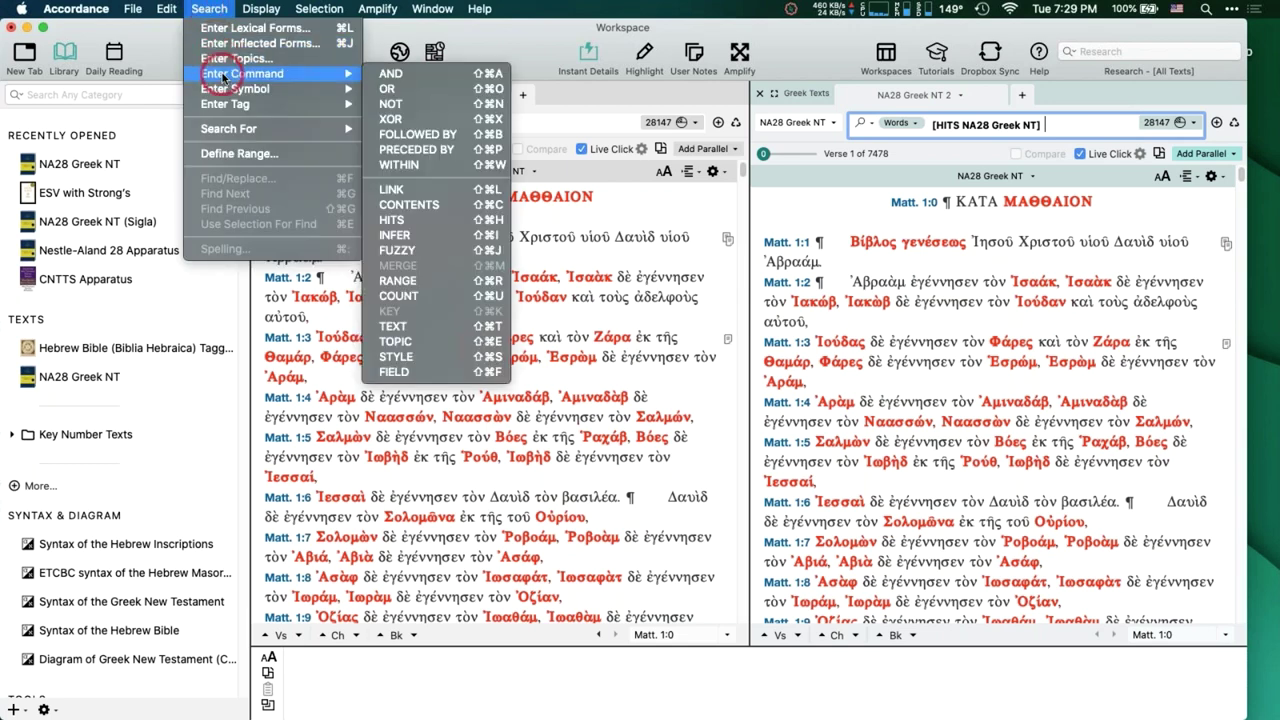
click(488, 281)
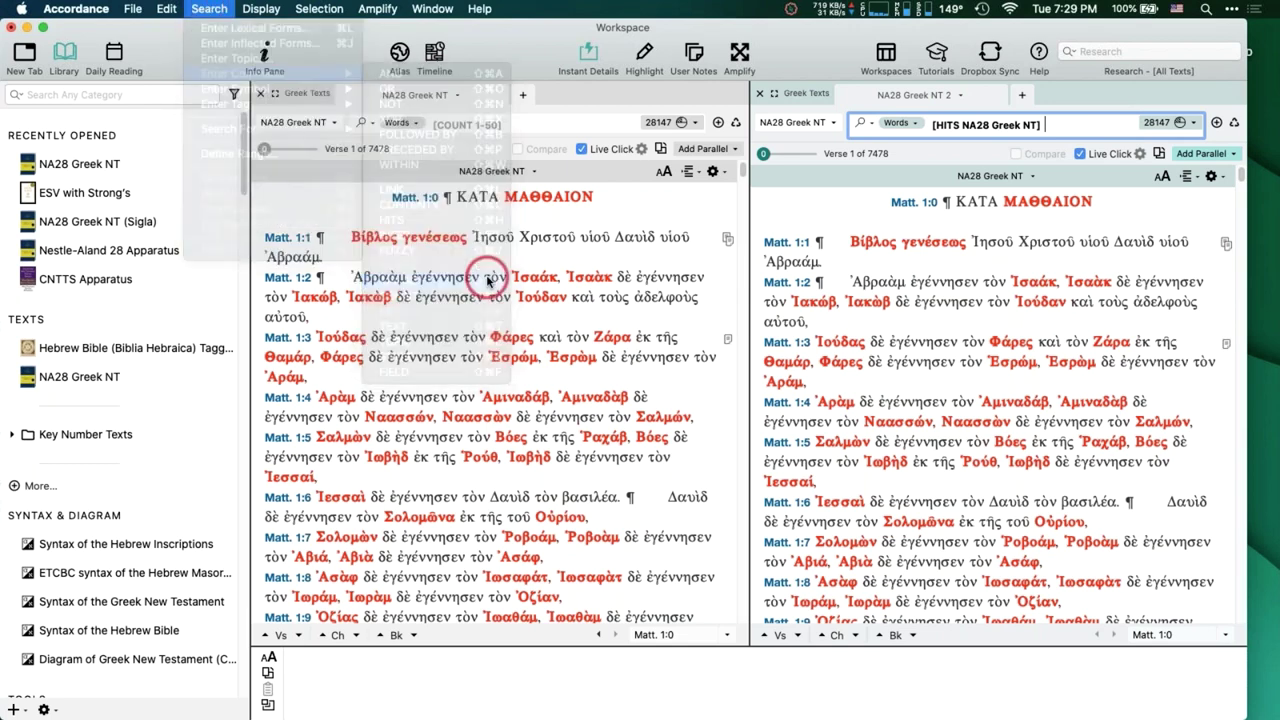
text(eph)
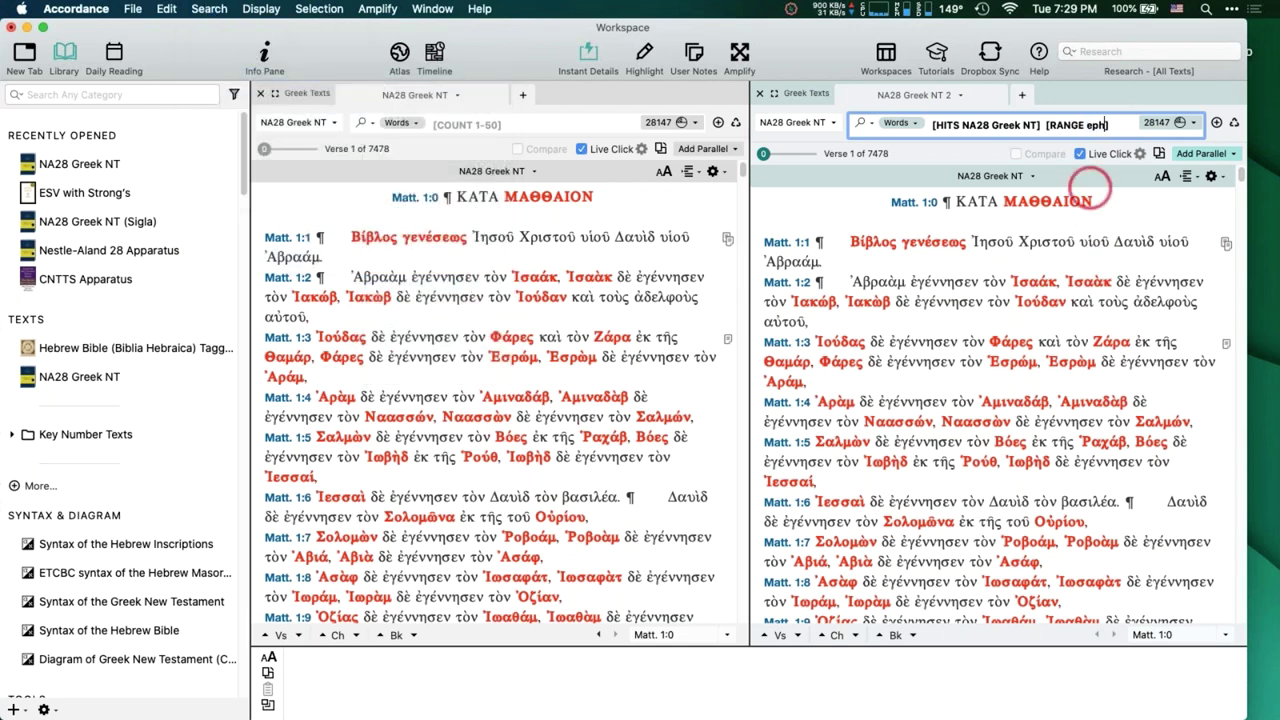
key(Return)
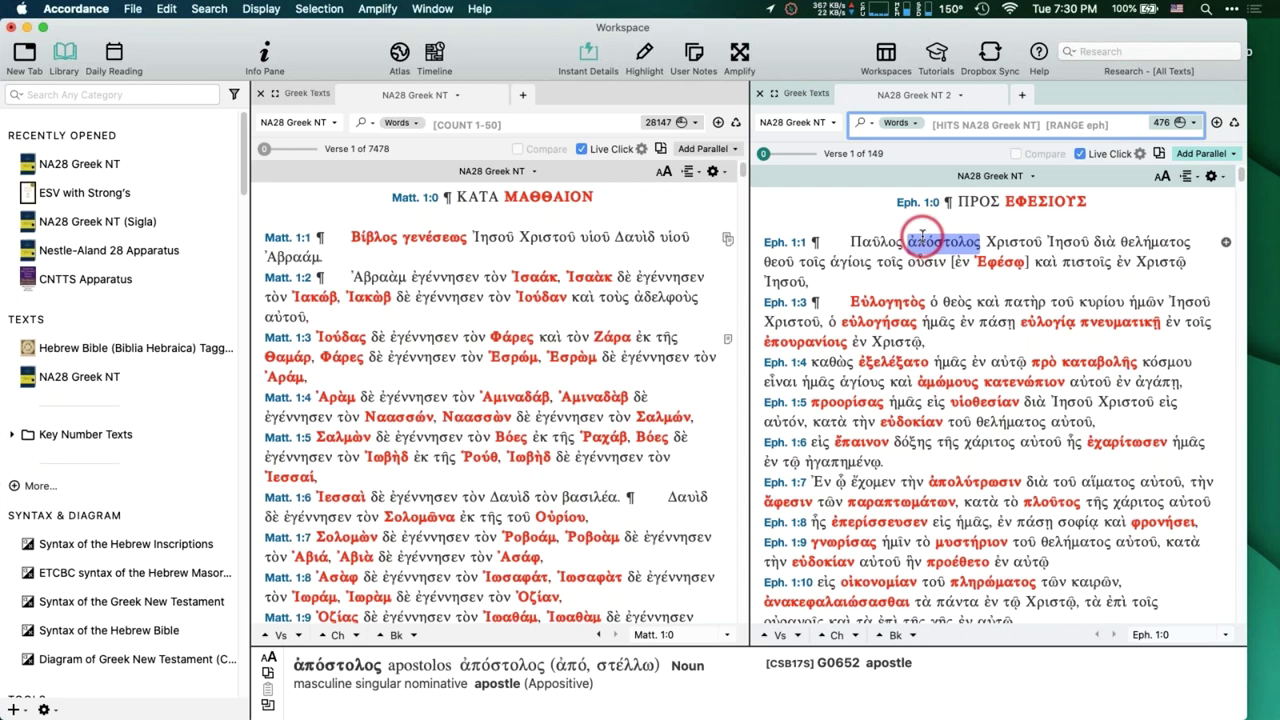
Examine the highlighted low-frequency words throughout Ephesians 1, returning to the start of the book.
scroll(922, 236, down, 1)
scroll(922, 236, down, 5)
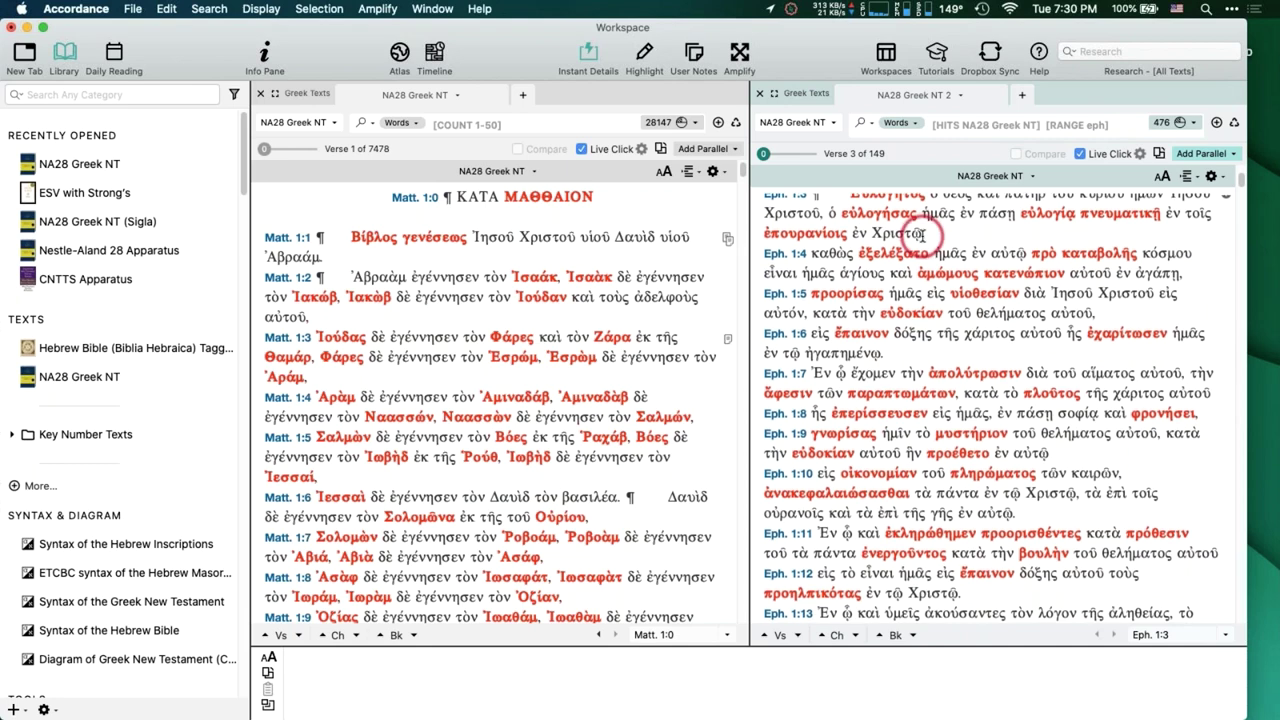
scroll(922, 236, down, 5)
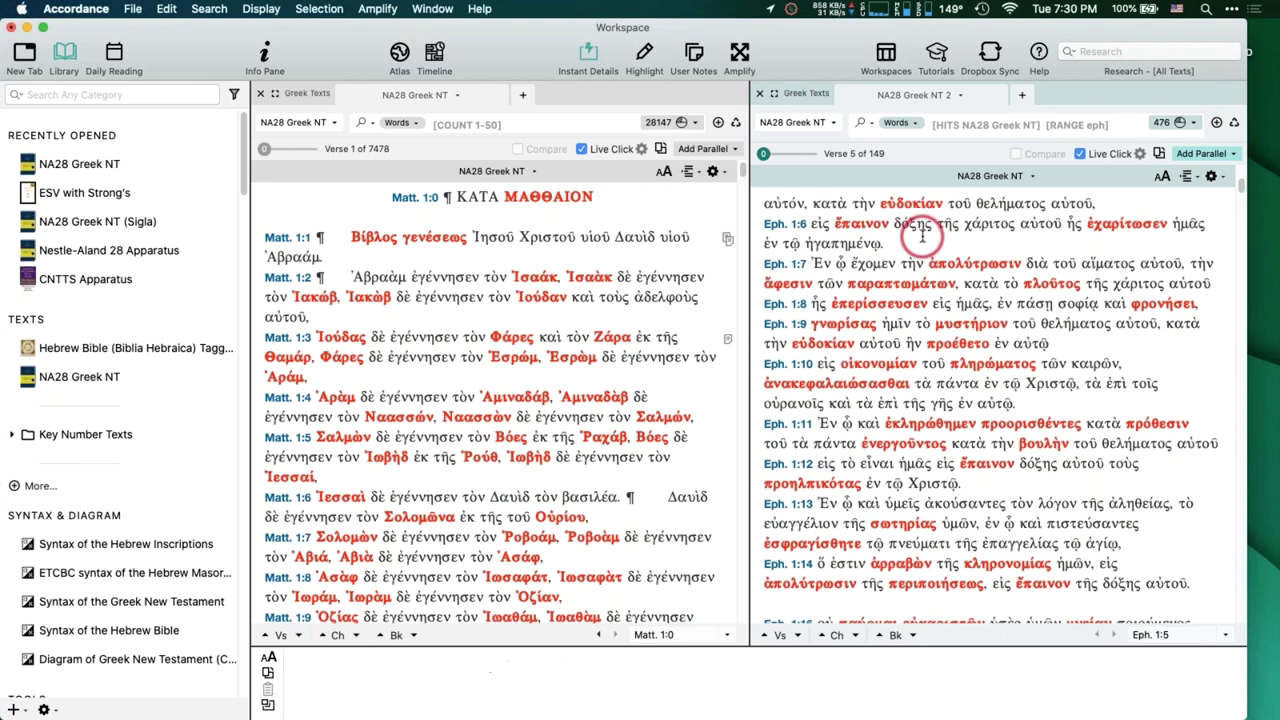
scroll(922, 236, down, 7)
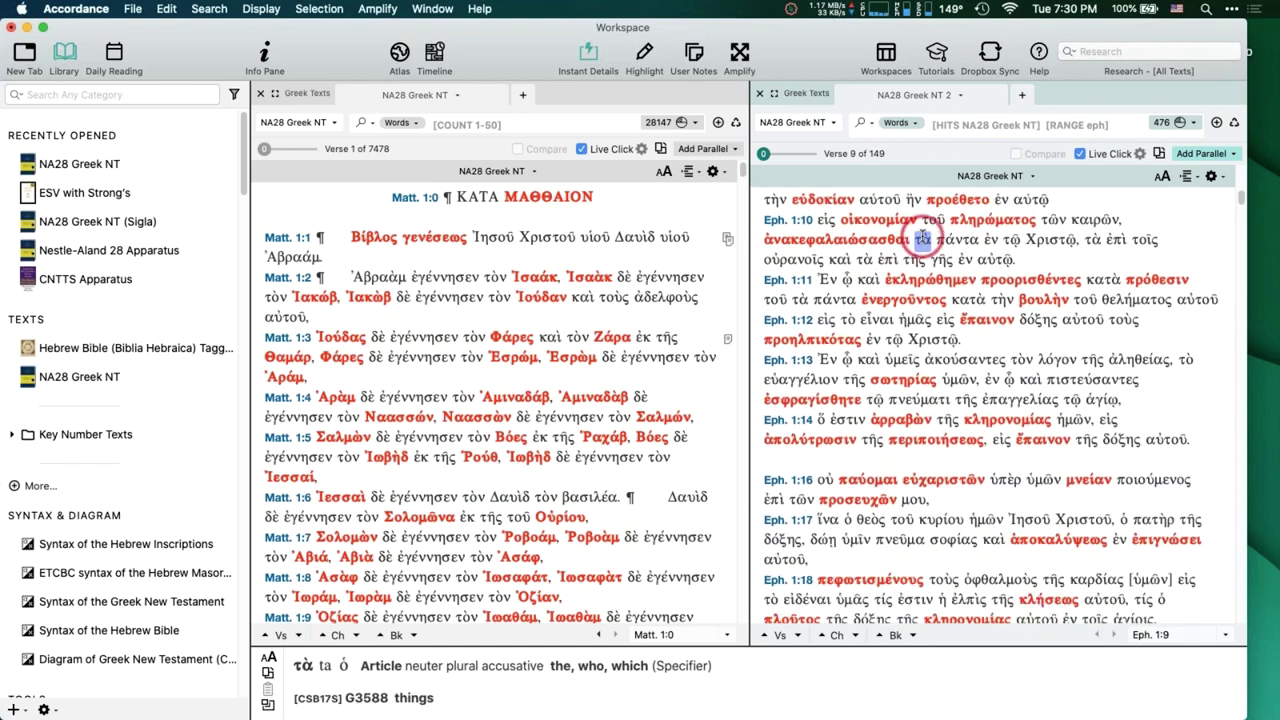
scroll(922, 236, down, 7)
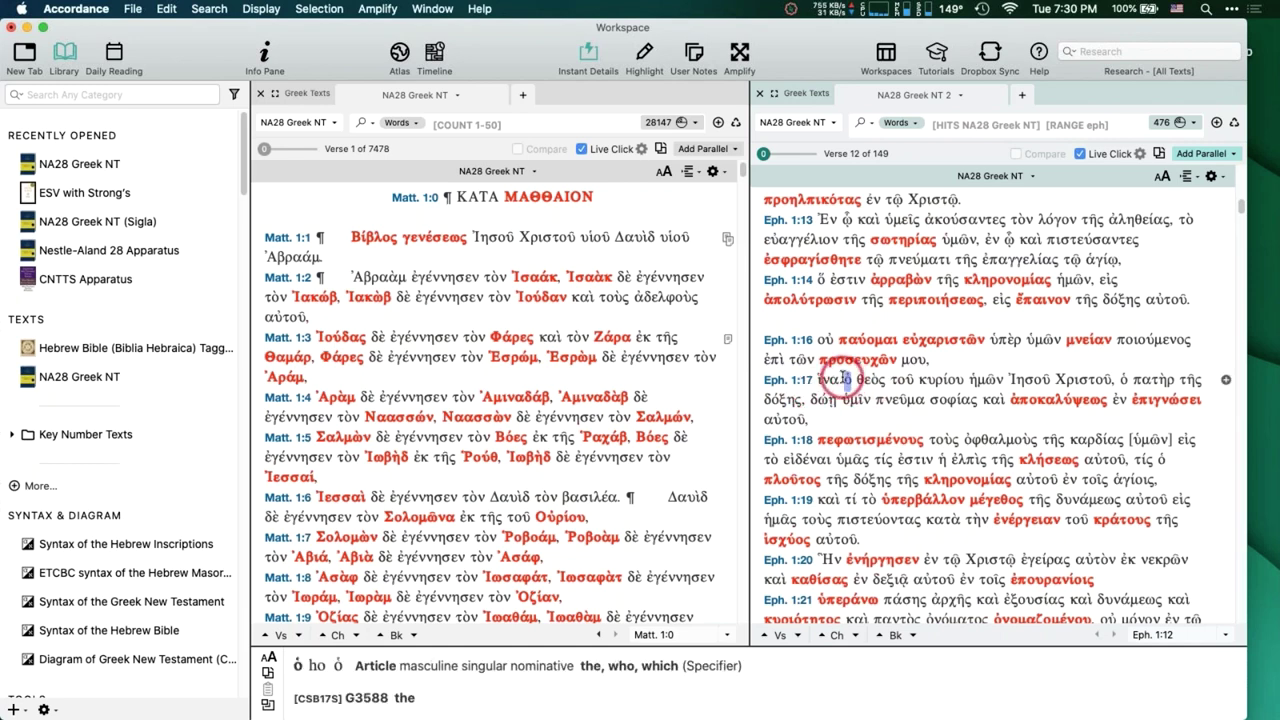
scroll(843, 377, down, 7)
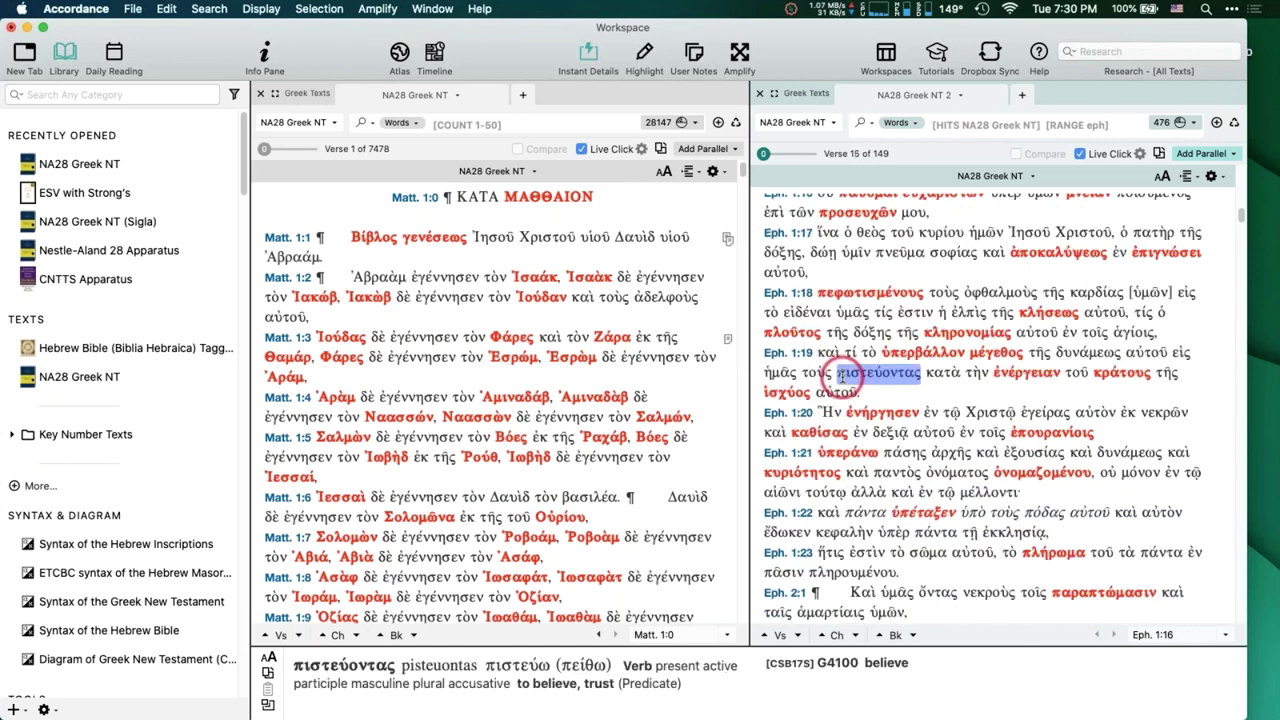
scroll(843, 377, up, 20)
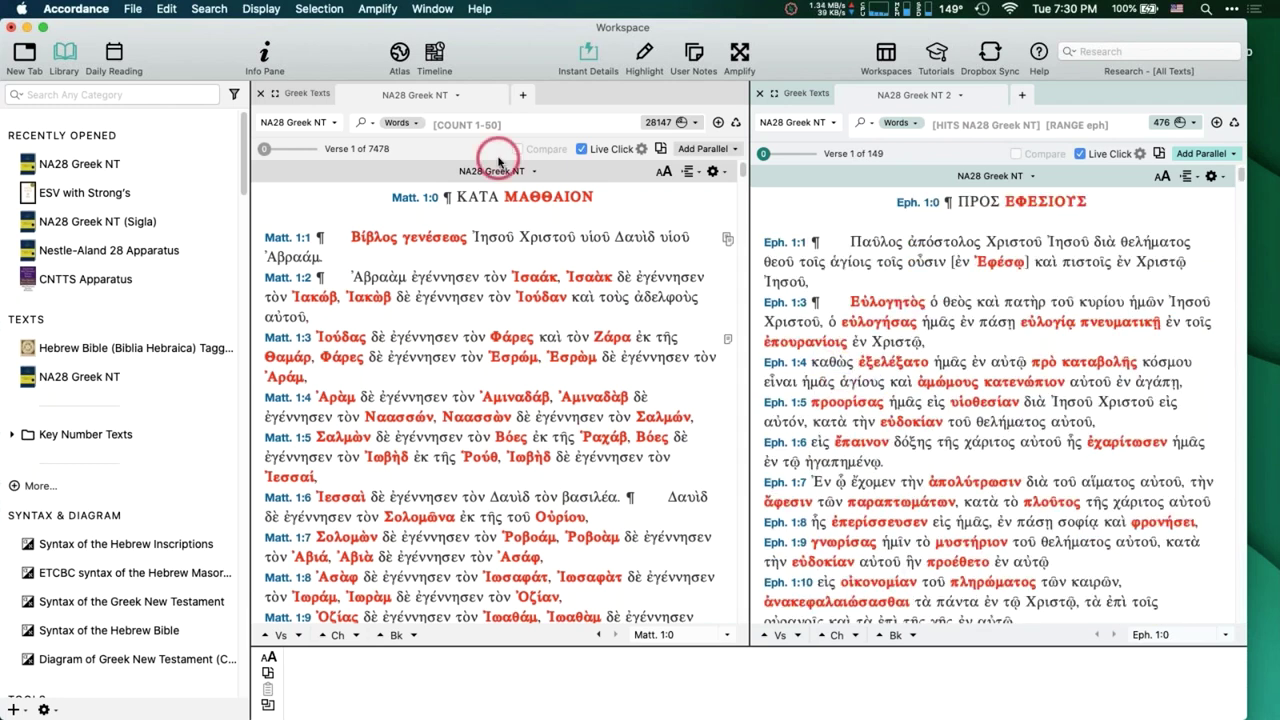
Change the first pane's search to [COUNT 1-25] and rerun it.
click(491, 124)
double_click(485, 197)
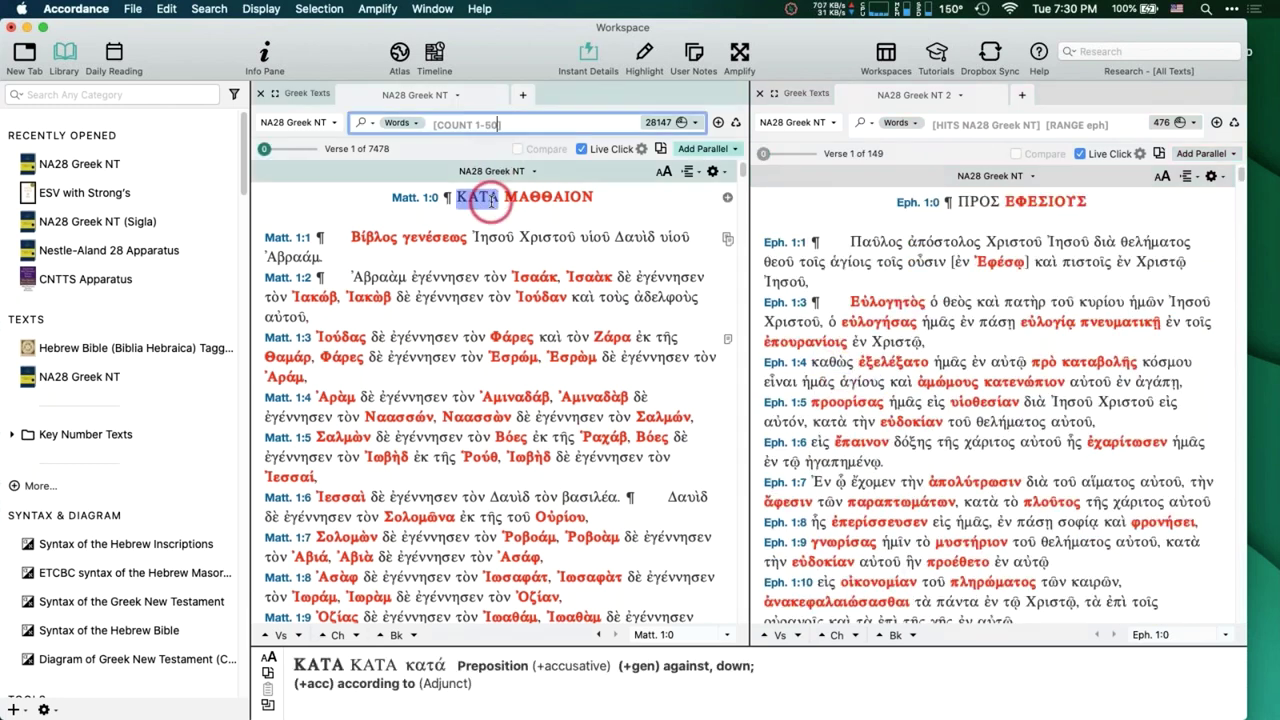
key(BackSpace)
key(BackSpace)
text(25)
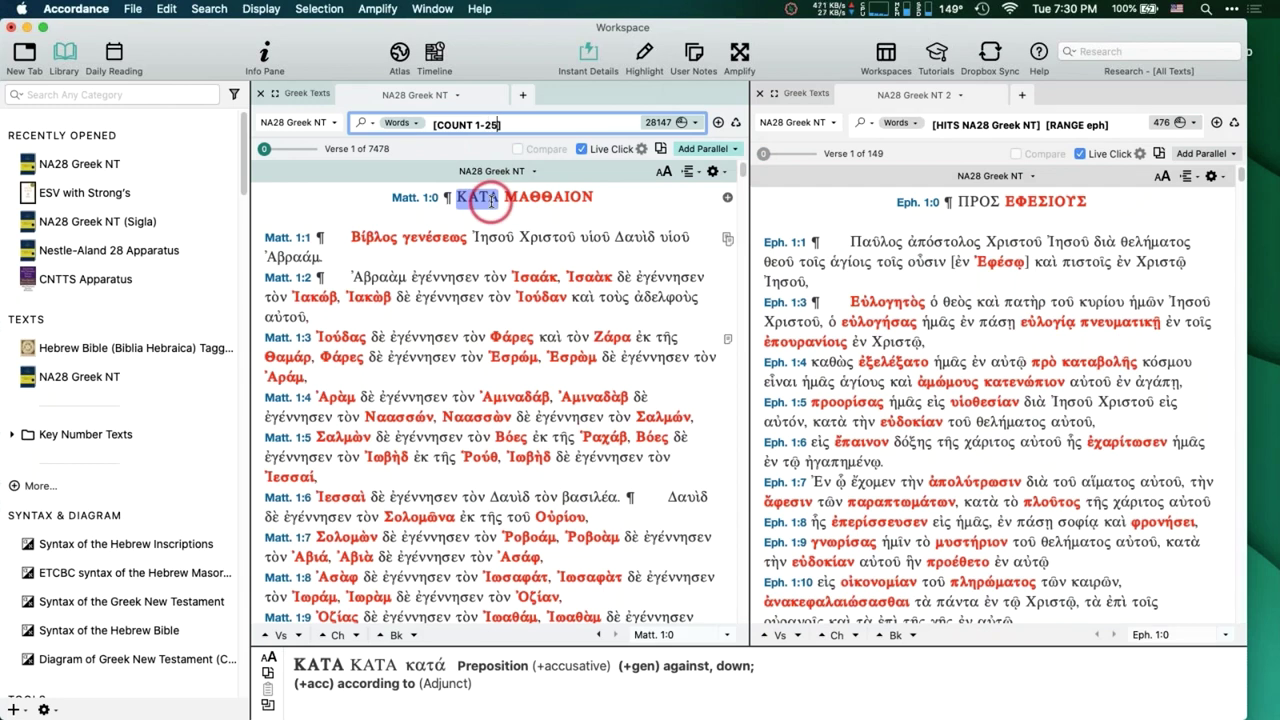
key(Return)
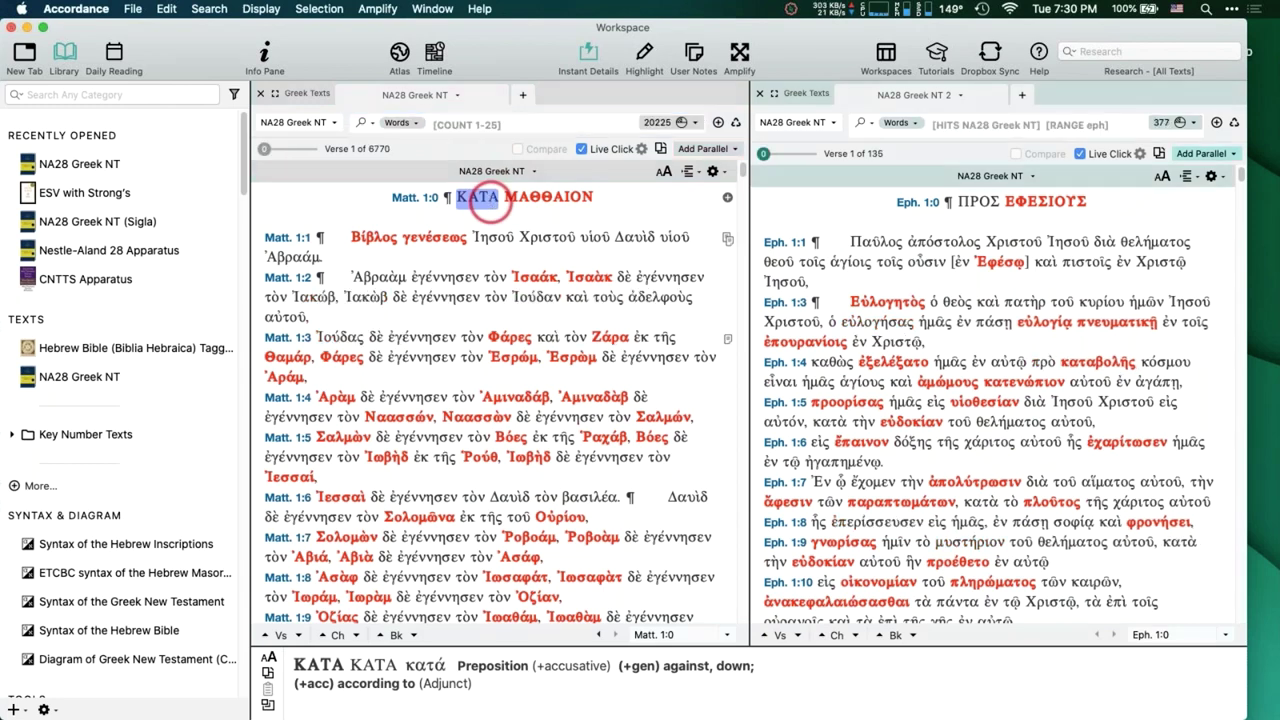
Close the second NA28 pane and clear the COUNT command from the remaining pane's search entry.
mouse_move(958, 322)
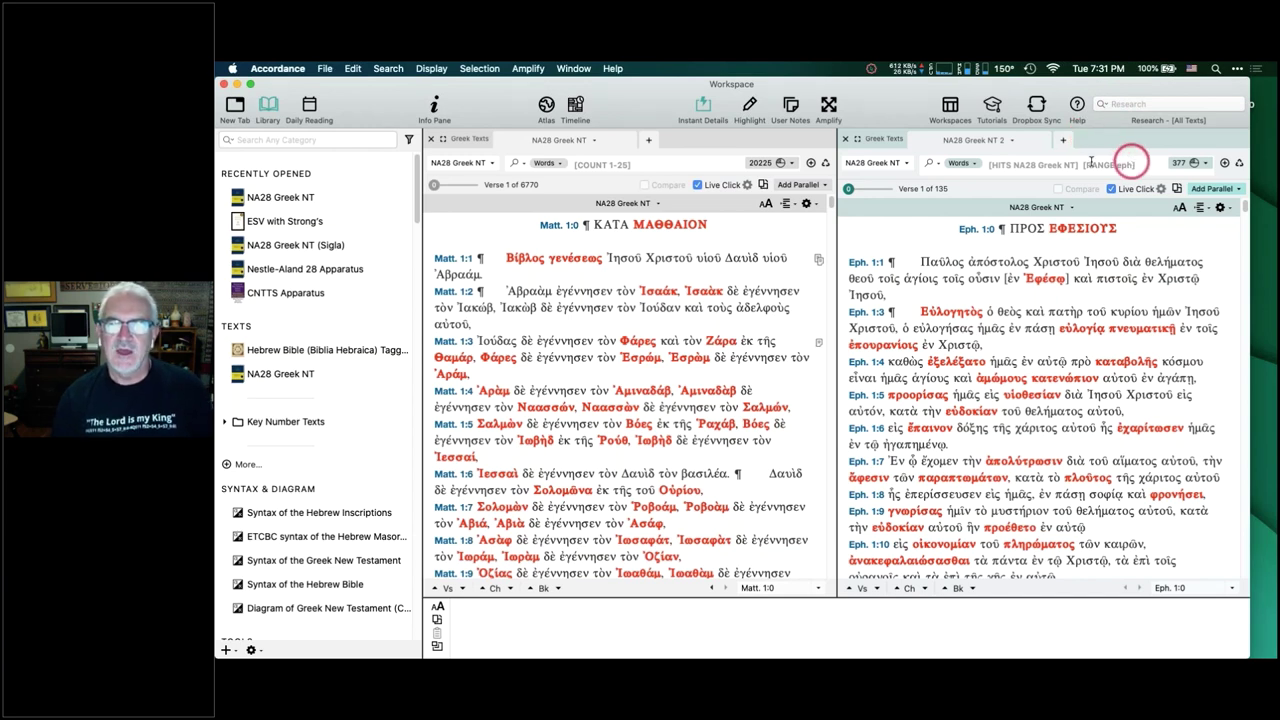
click(845, 140)
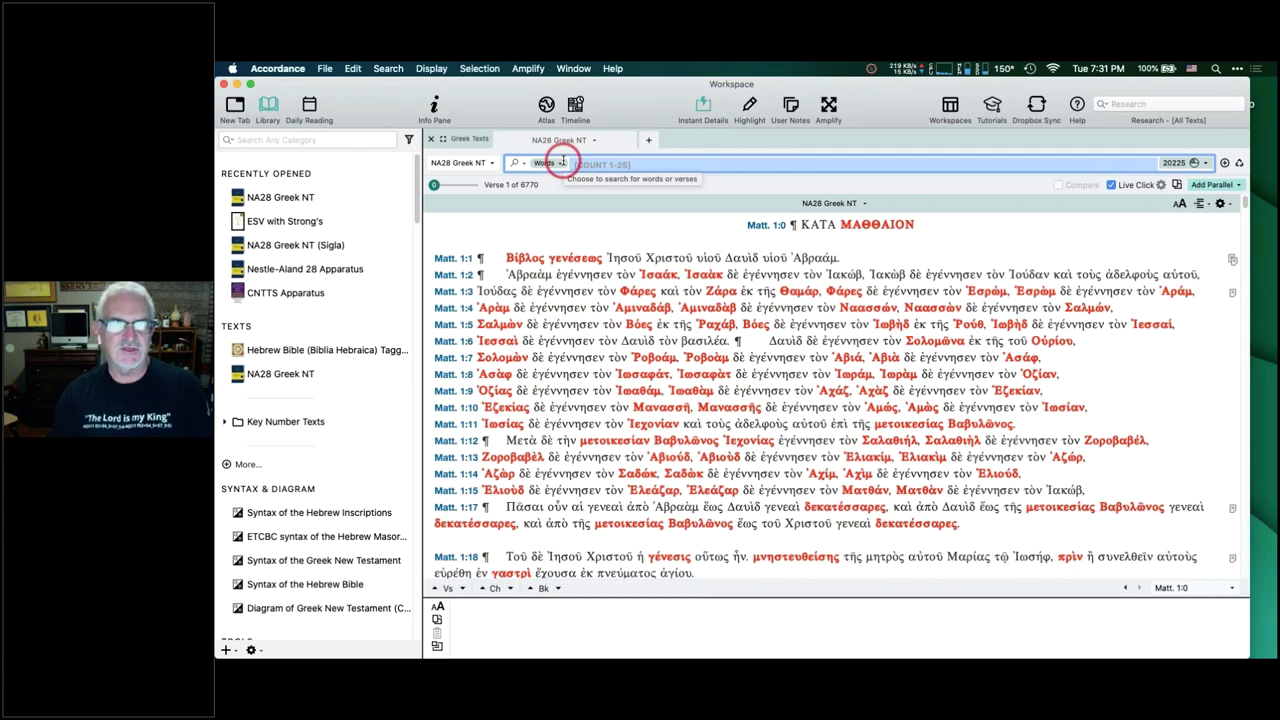
click(543, 162)
click(543, 162)
click(632, 159)
key(BackSpace)
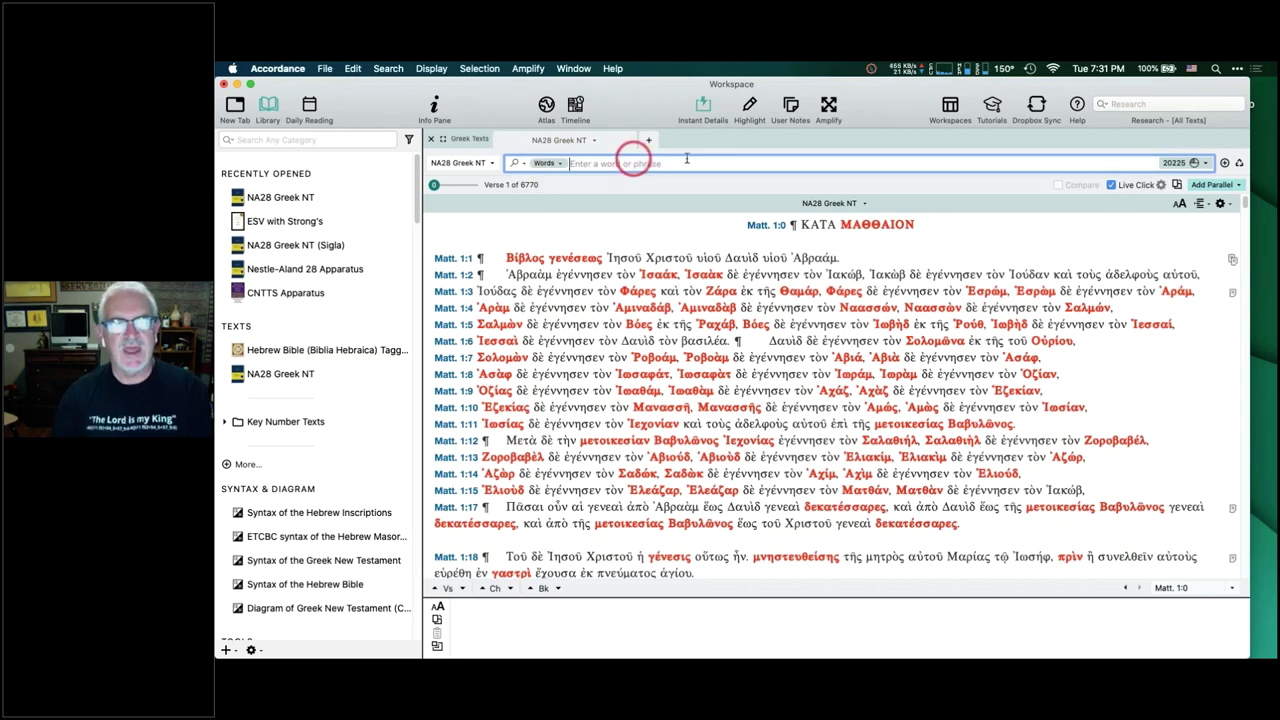
Add a Range criterion to the NA28 Greek NT search, then open the Define Ranges dialog from its choices and close it.
click(1224, 163)
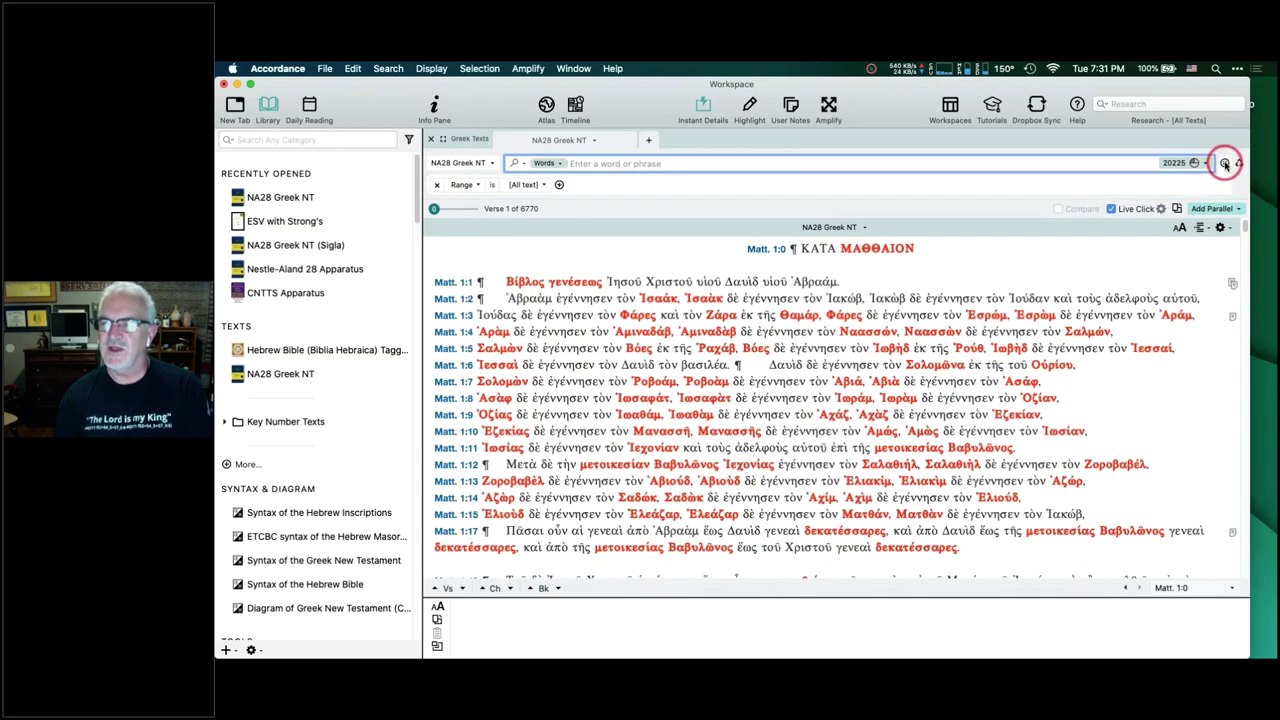
click(522, 185)
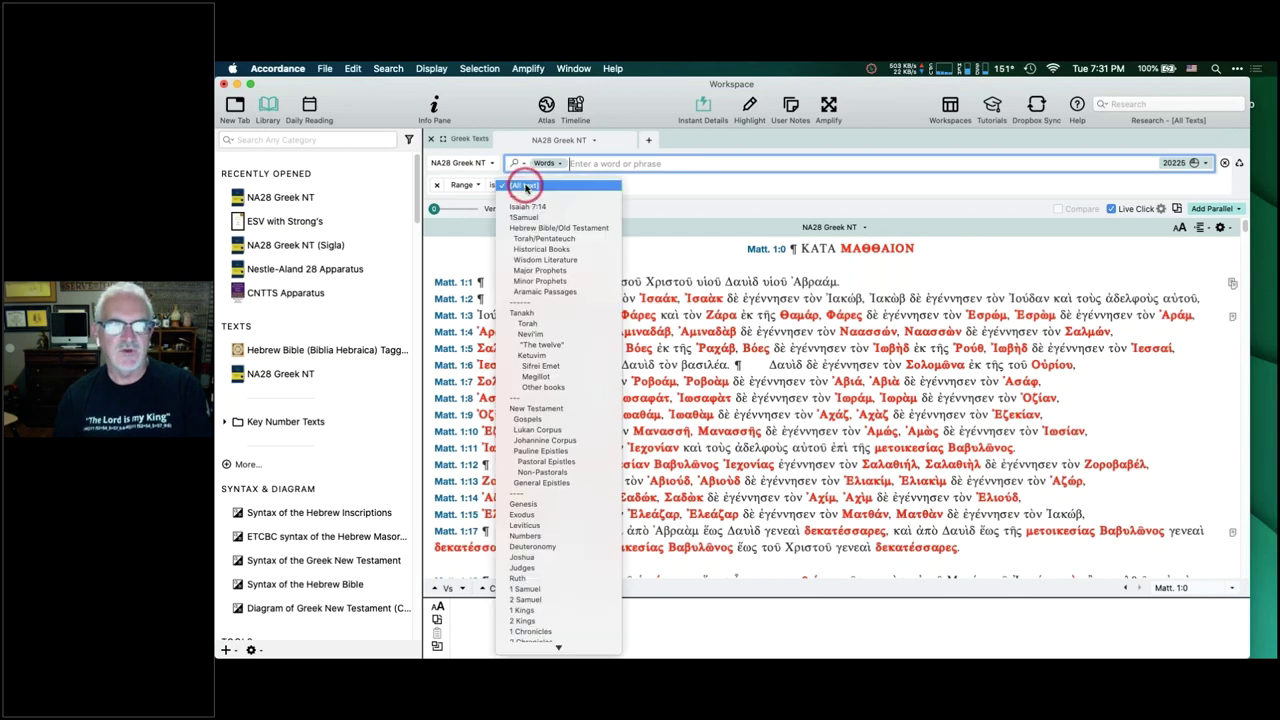
scroll(537, 250, down, 15)
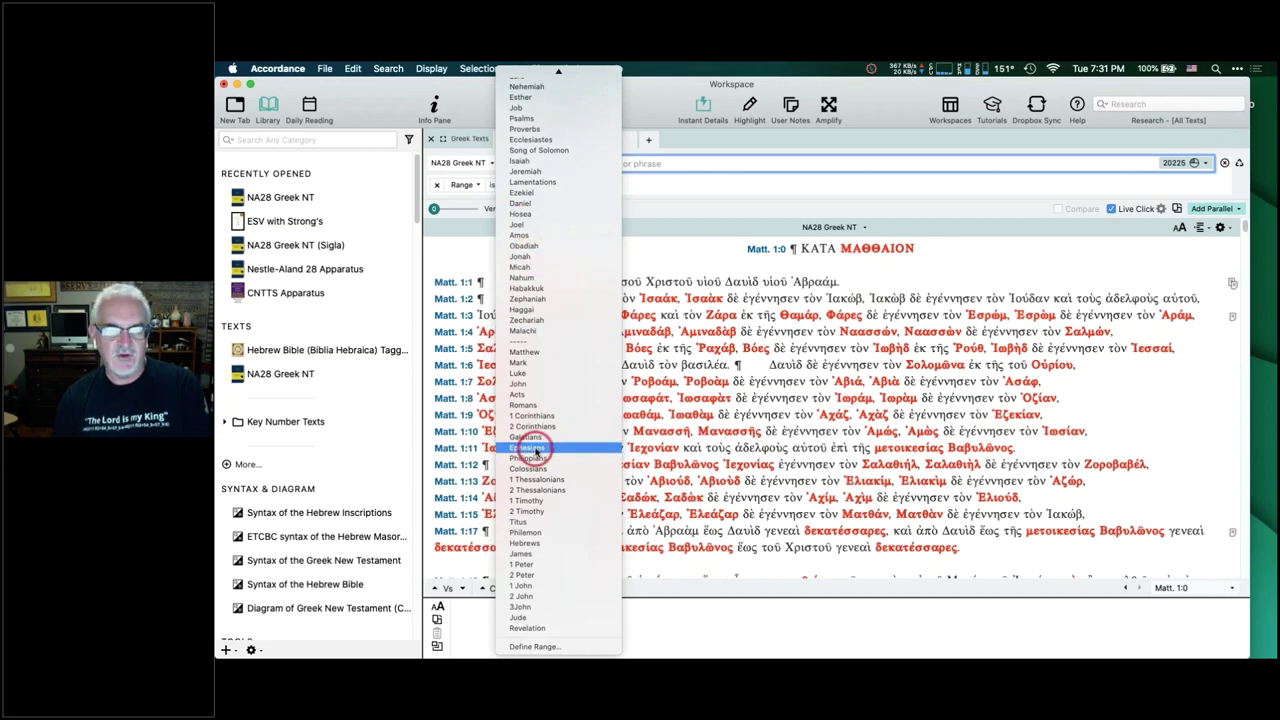
click(541, 648)
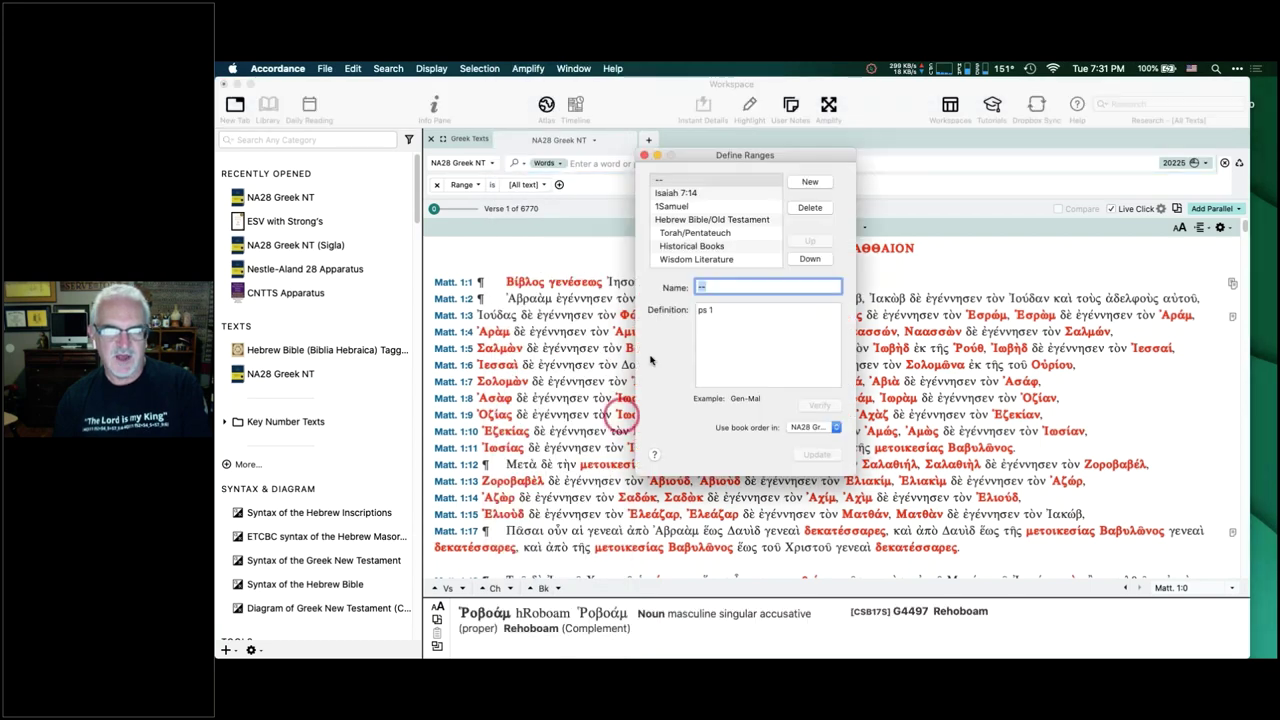
click(644, 157)
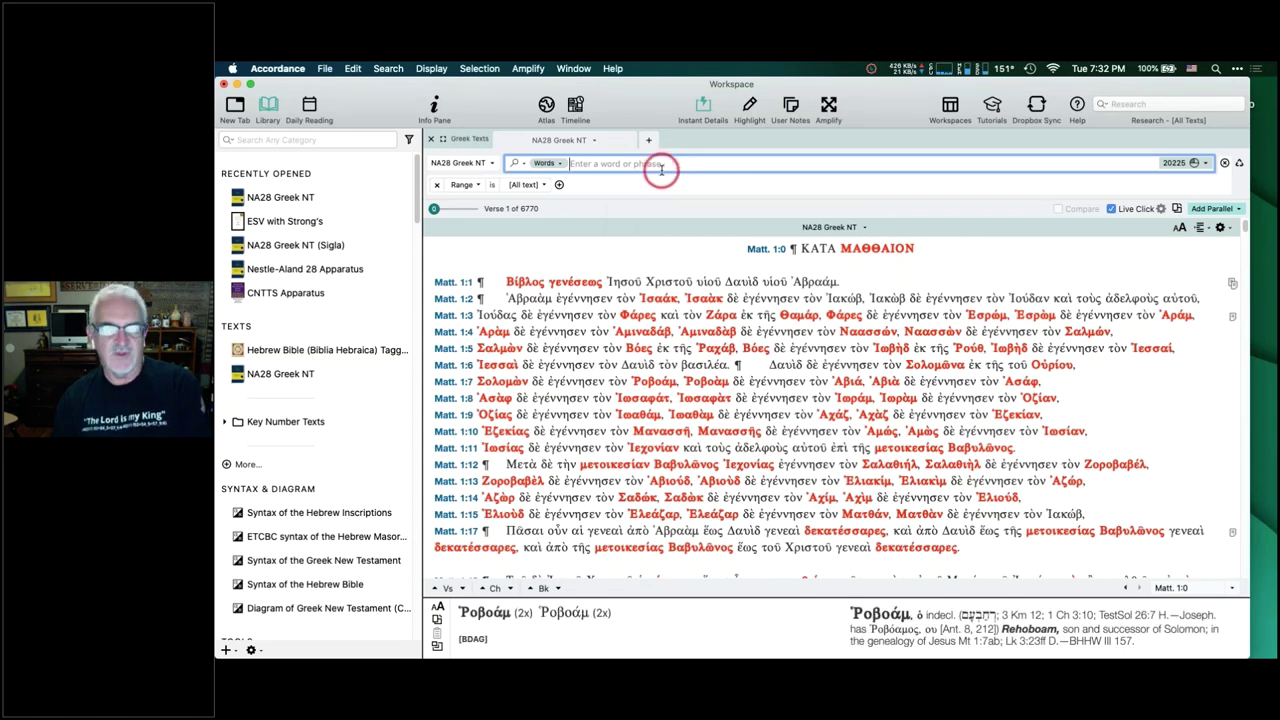
Review the keyboard shortcut assignments in the preferences and close the Research pane.
key(super+shift+r)
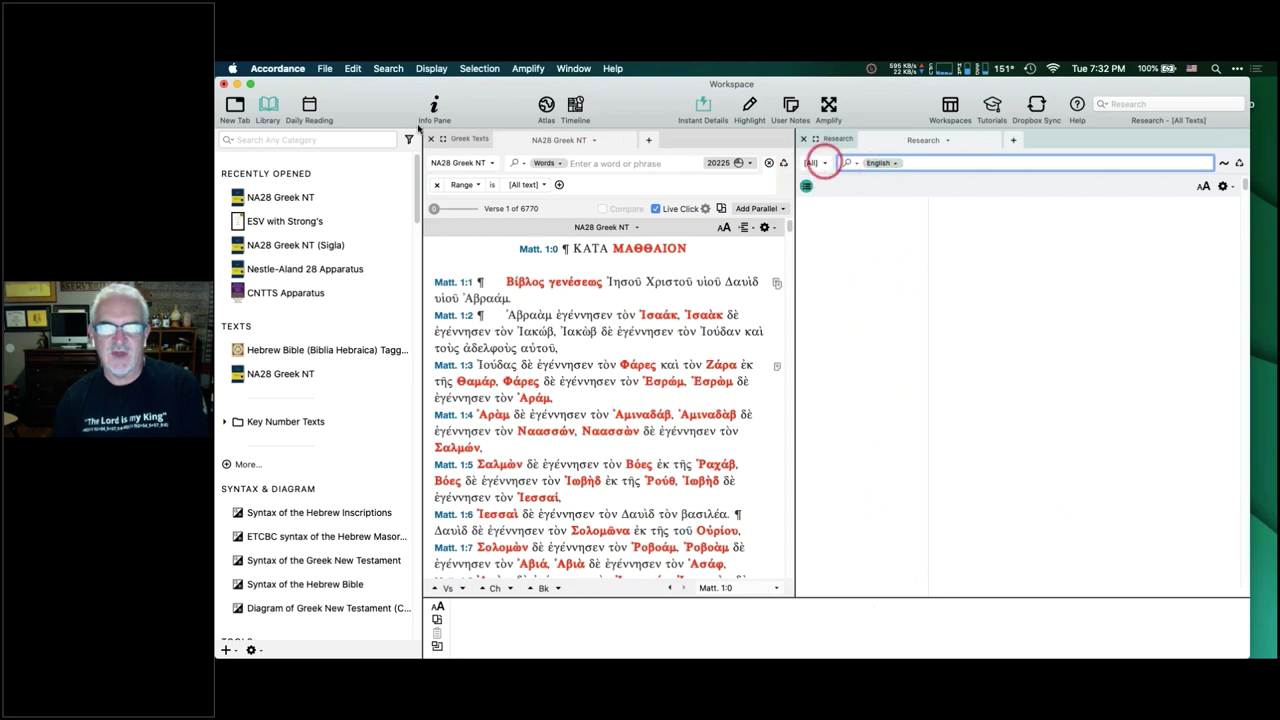
click(278, 68)
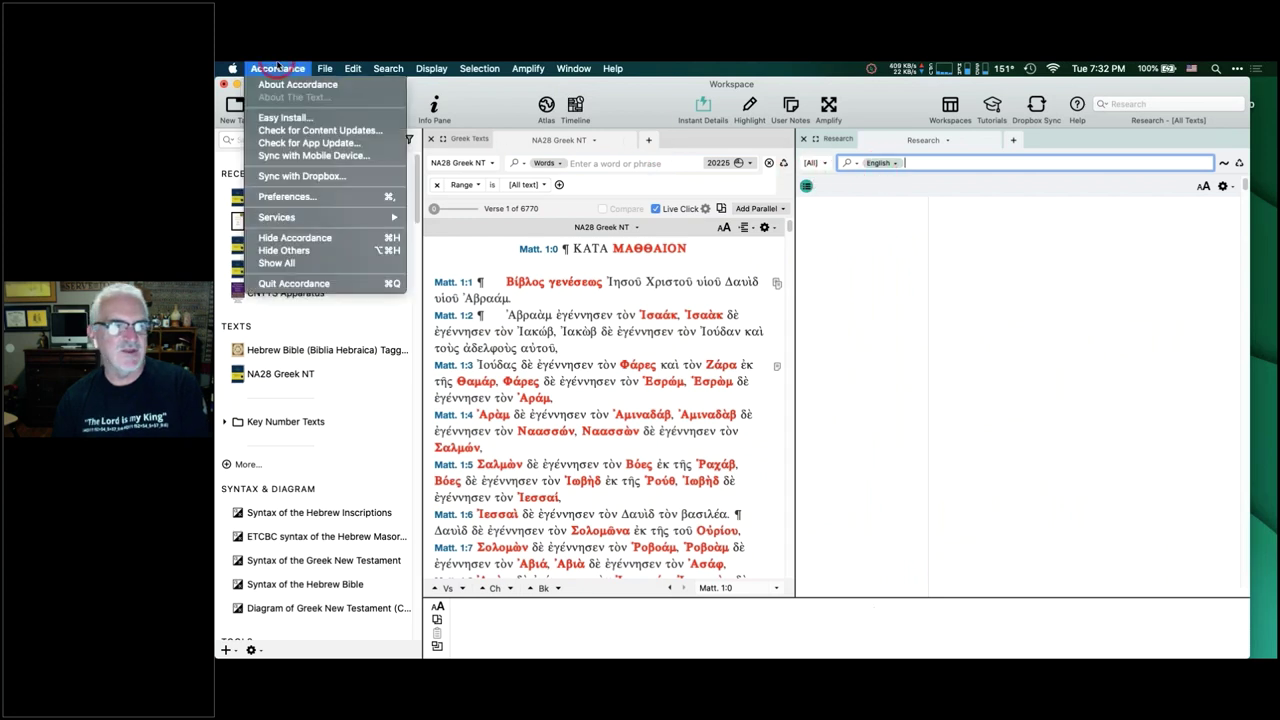
click(293, 197)
click(697, 210)
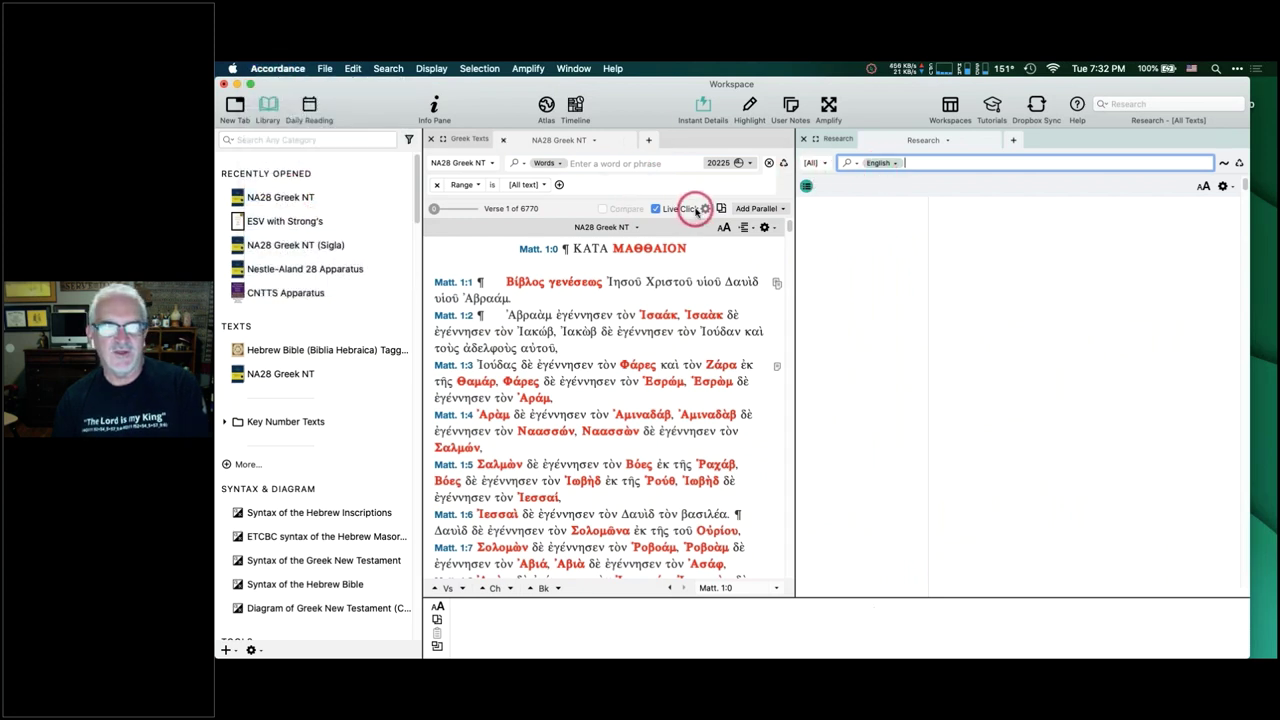
click(540, 182)
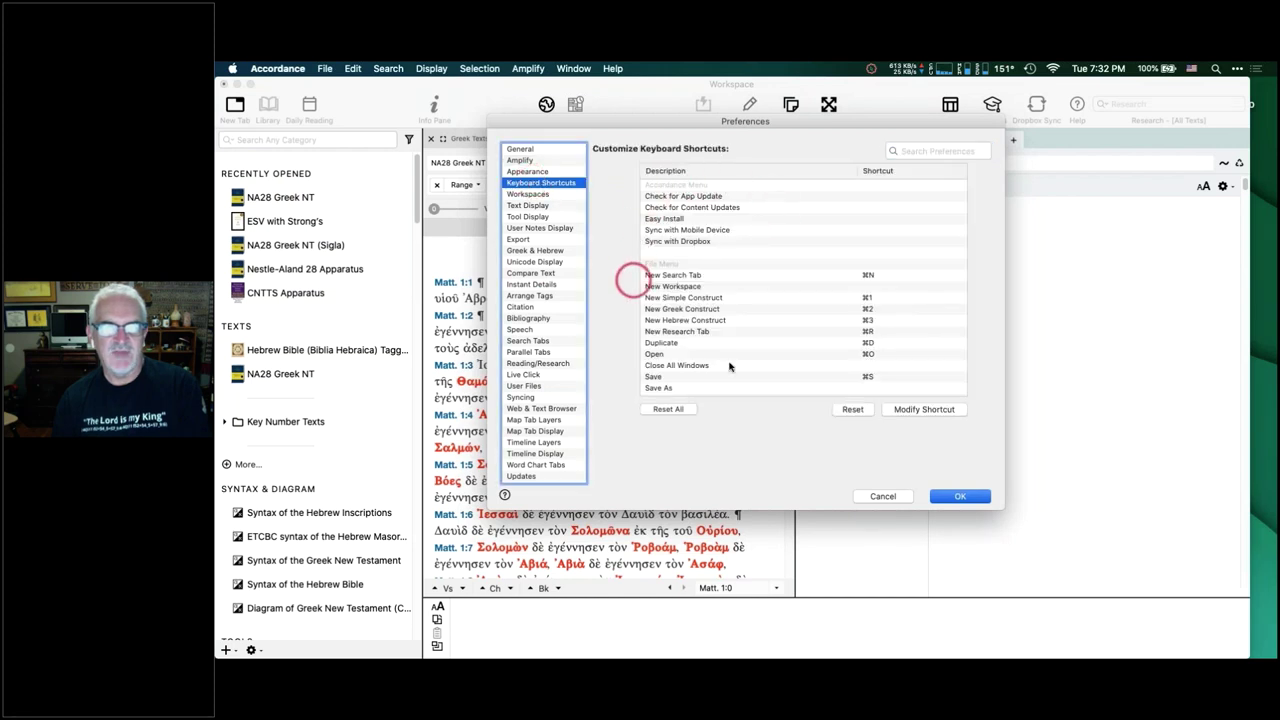
click(884, 497)
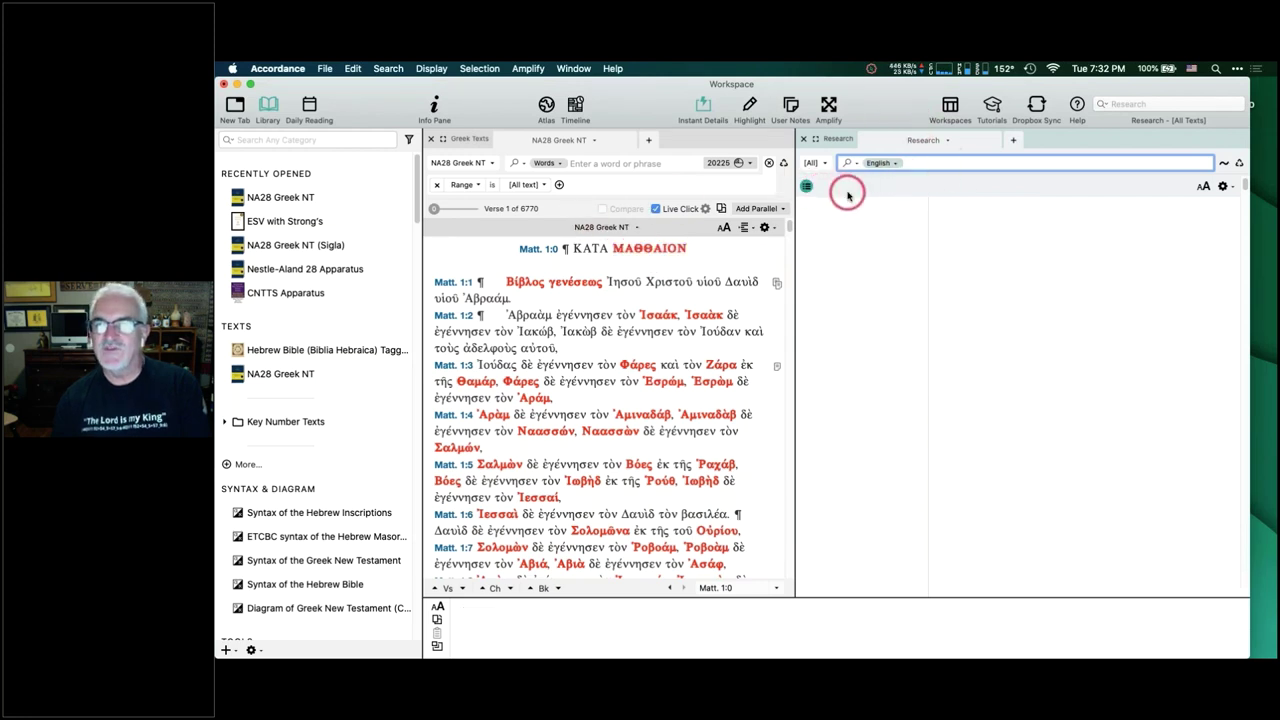
click(803, 140)
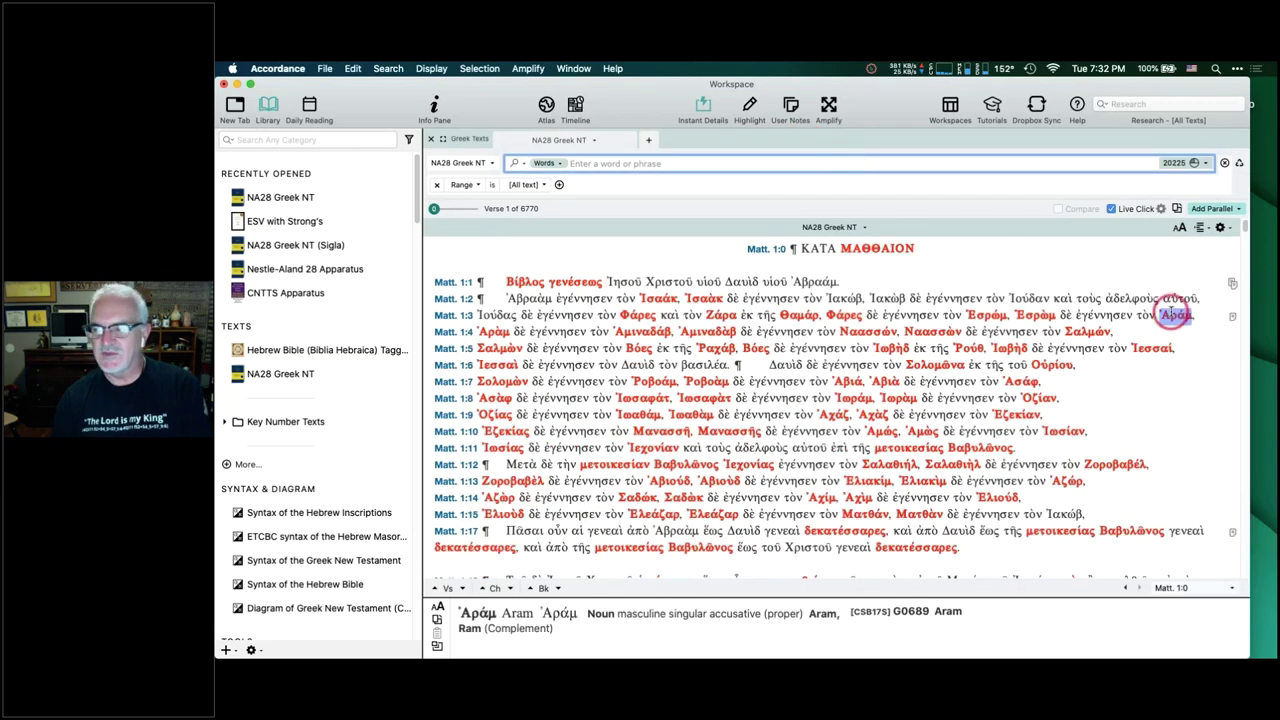
Search NA28 Greek NT for the lemma of γενέσεως in Matthew 1:1, opening the hits in a new tab.
mouse_move(985, 308)
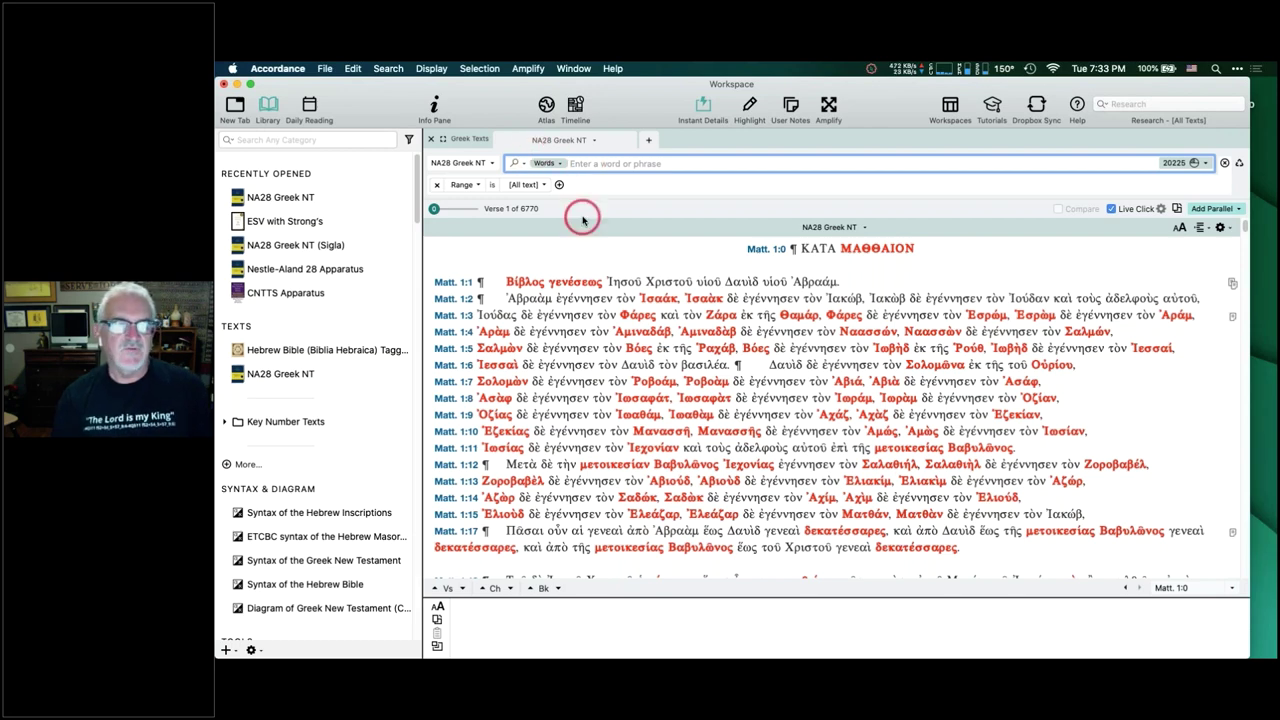
mouse_move(567, 282)
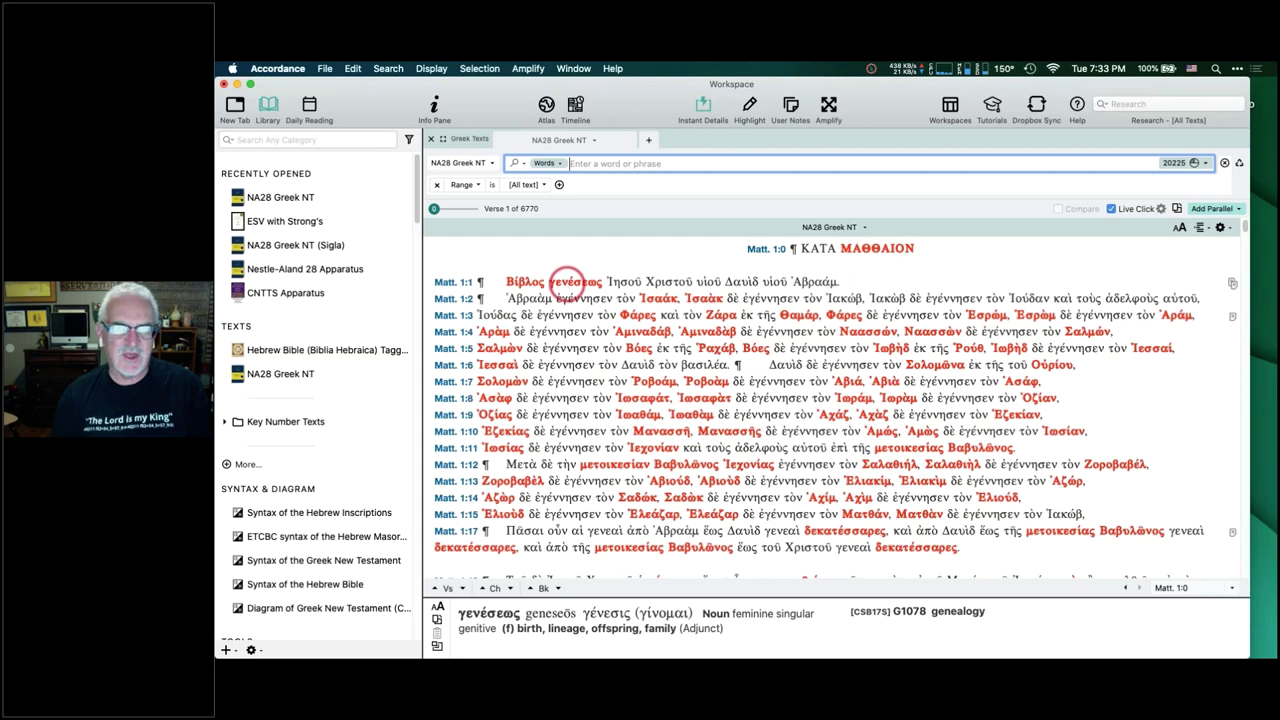
right_click(567, 282)
mouse_move(610, 296)
click(820, 297)
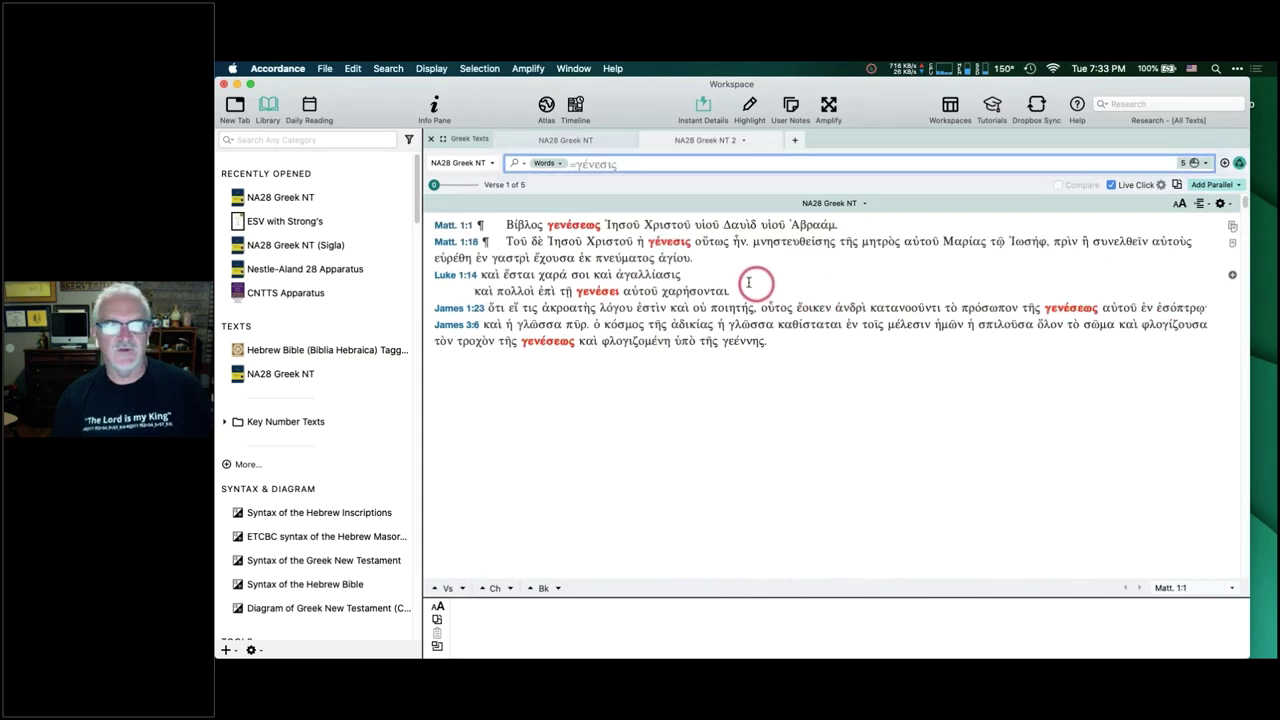
Open the Analysis of the γένεσις hits and add INFLECT and TAG beneath LEX in its display settings.
click(1160, 185)
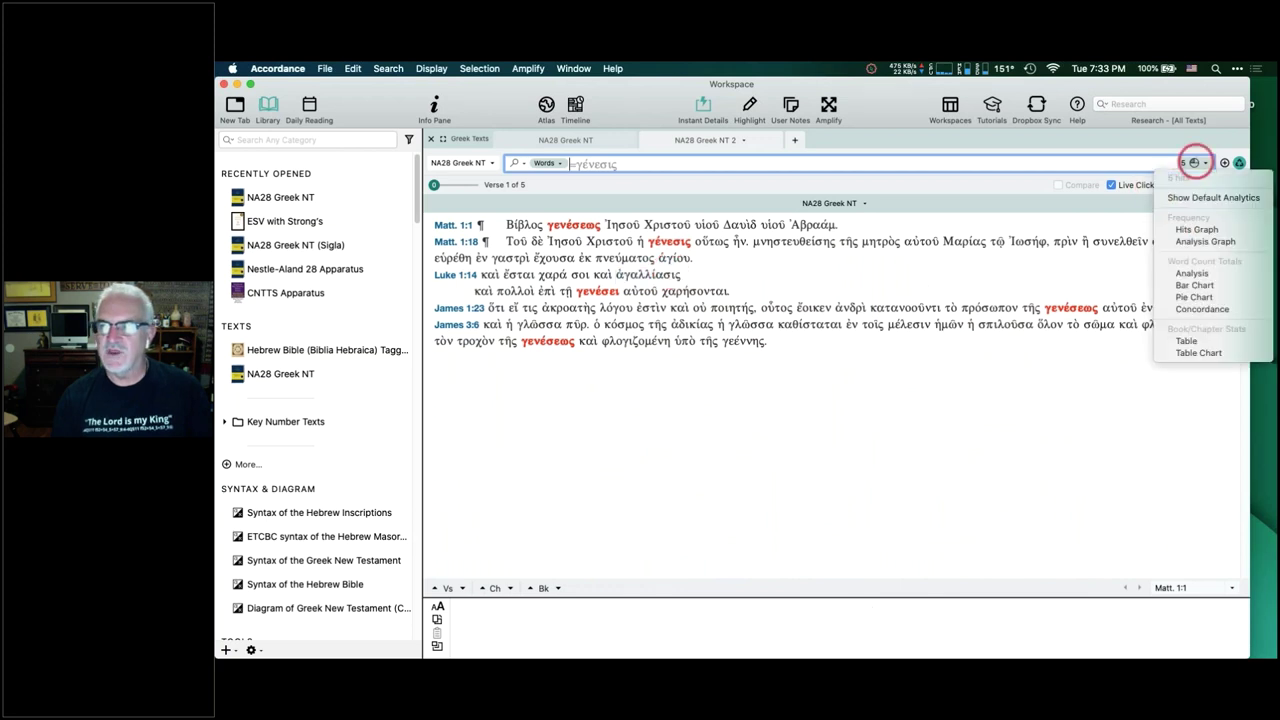
click(1190, 273)
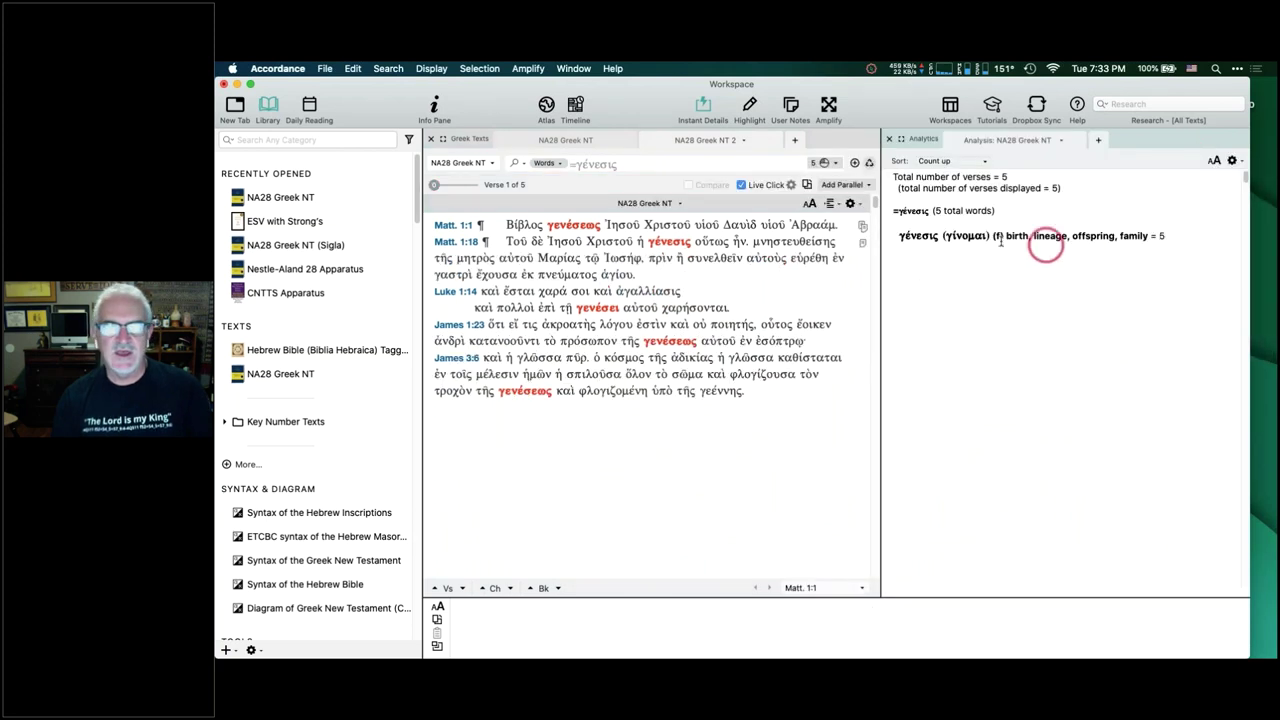
key(super+t)
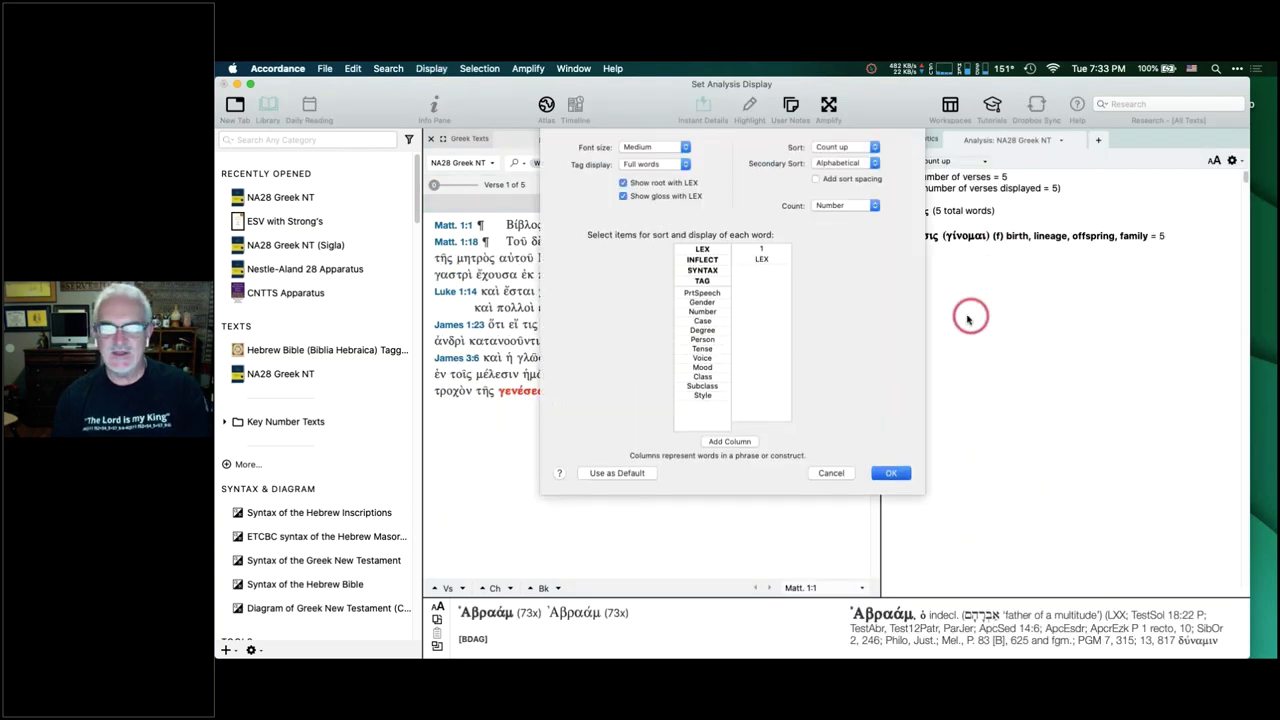
drag(702, 259, 770, 286)
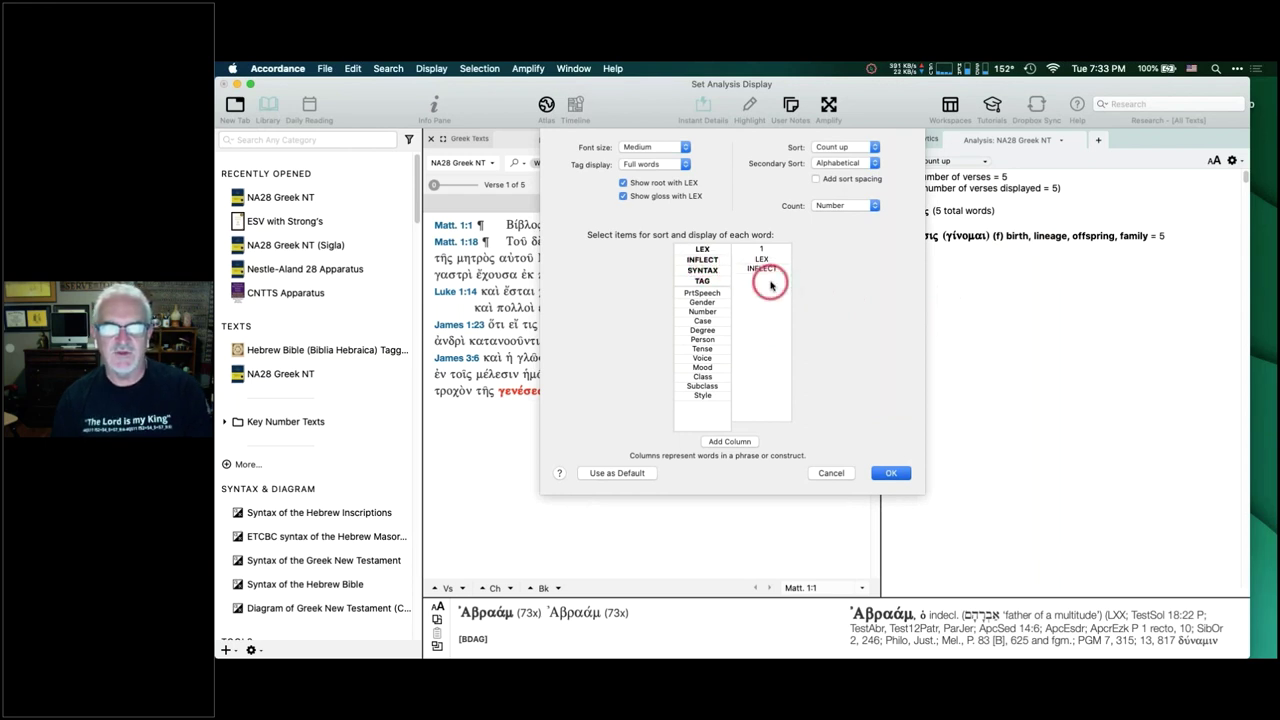
drag(703, 262, 762, 286)
click(891, 472)
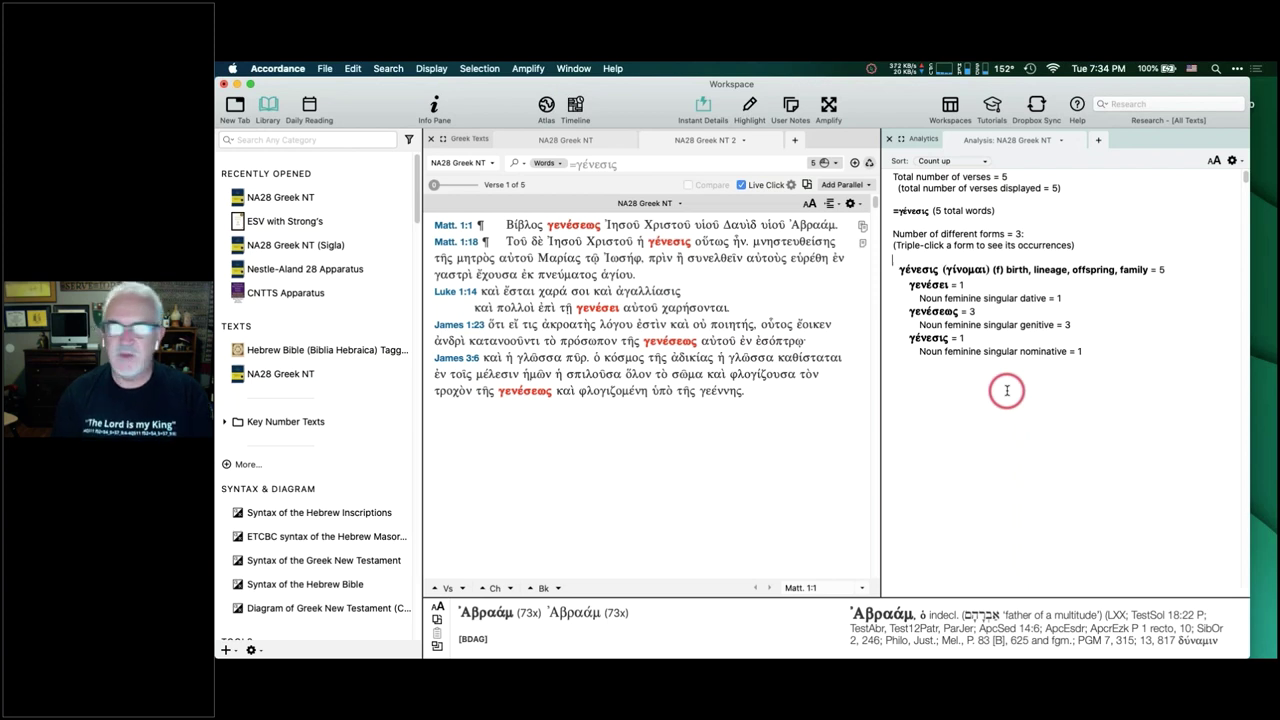
Look through the list of searchable texts and close the Analysis pane.
click(466, 163)
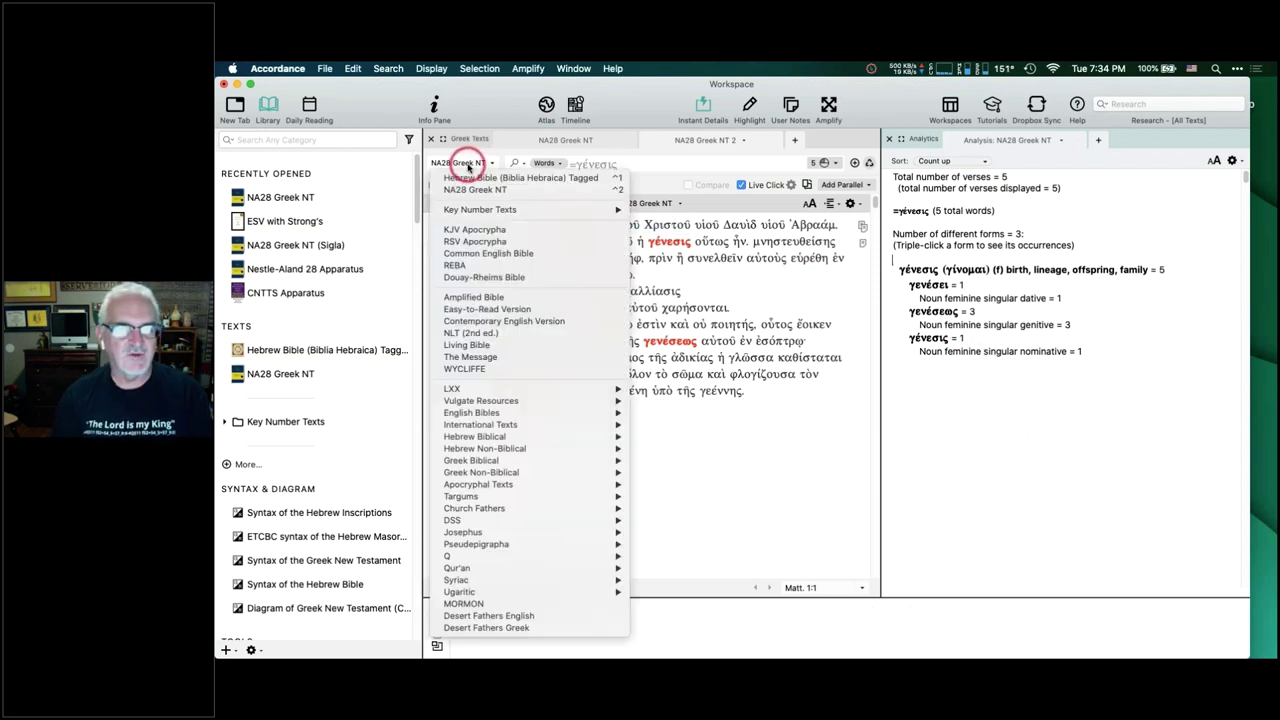
click(467, 165)
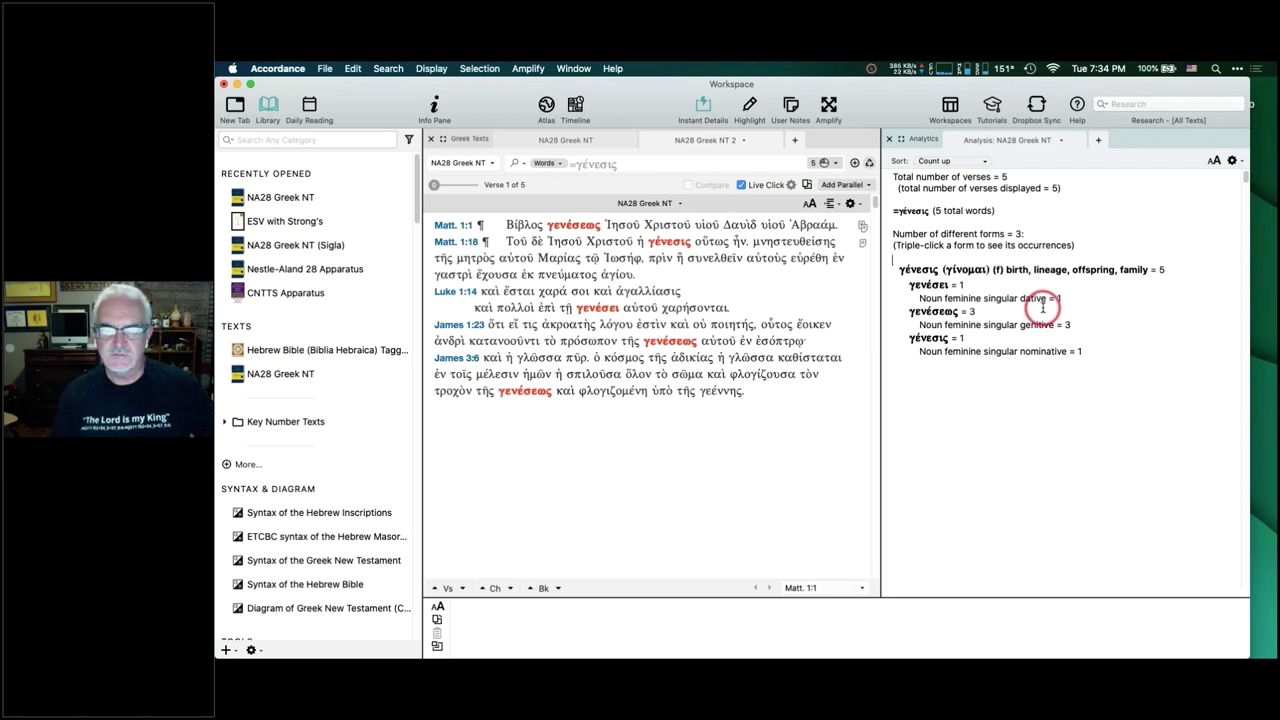
click(889, 140)
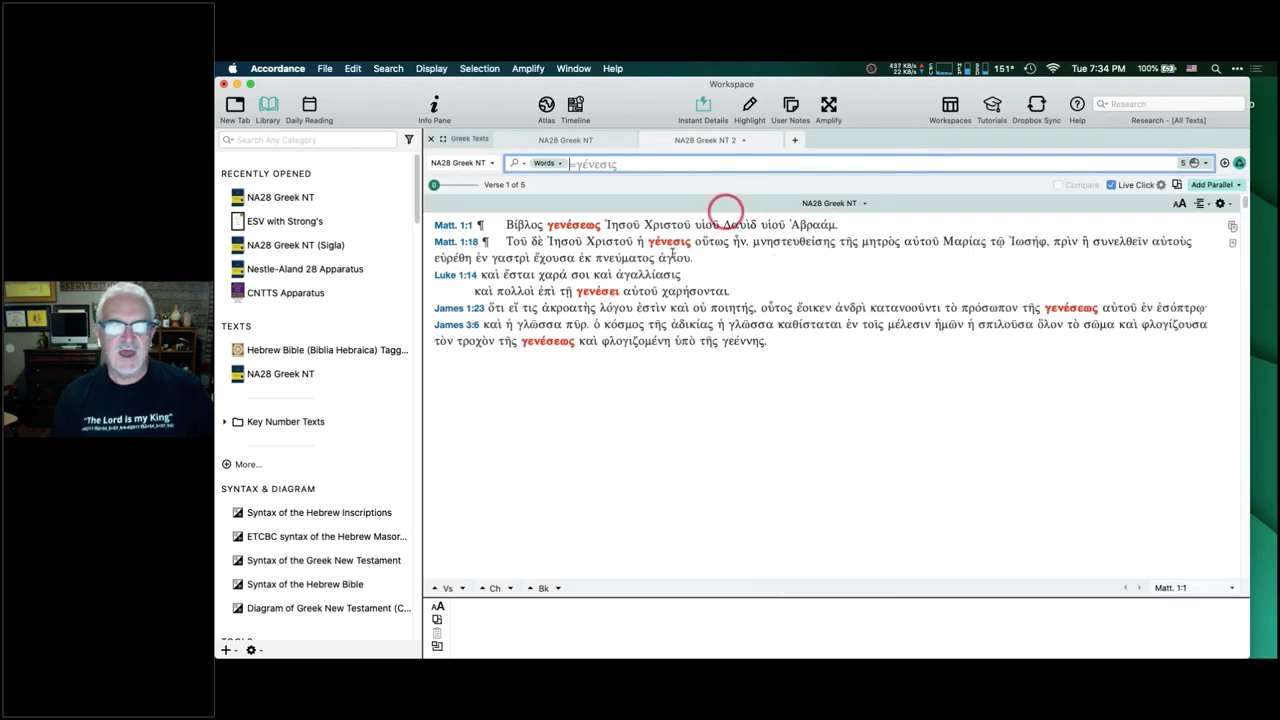
double_click(673, 258)
drag(771, 341, 502, 222)
click(502, 222)
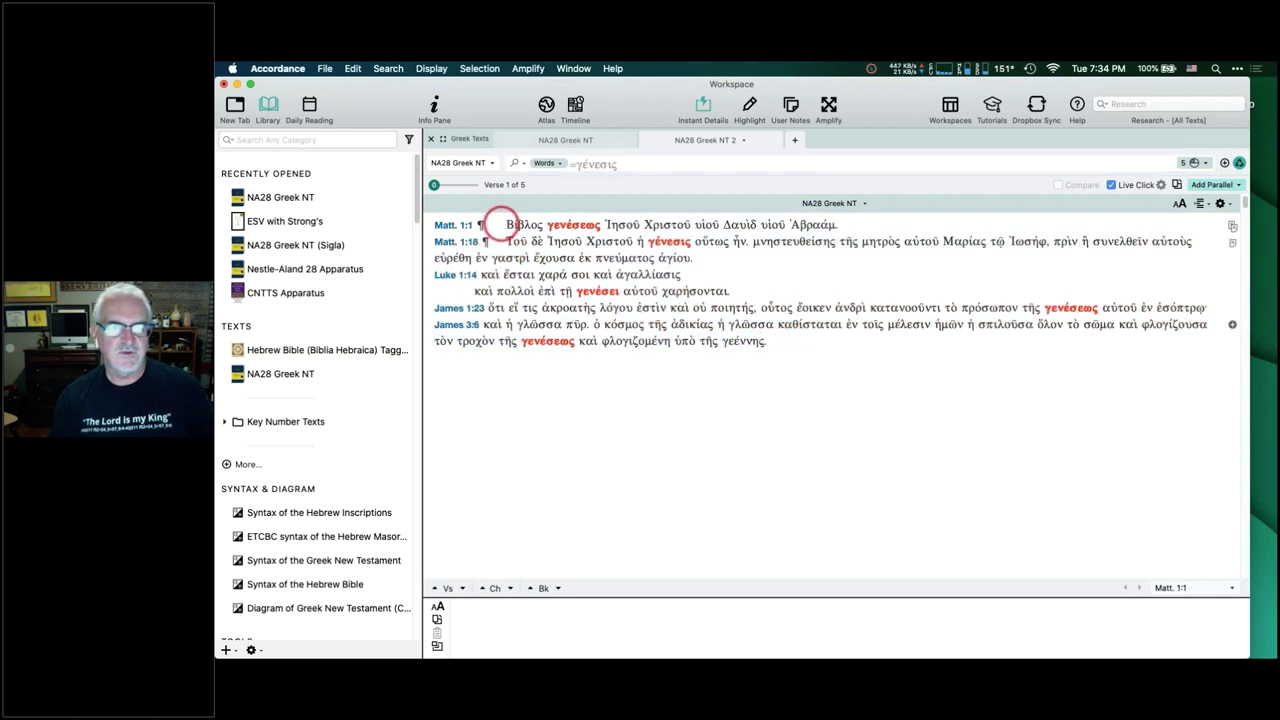
click(540, 288)
click(831, 194)
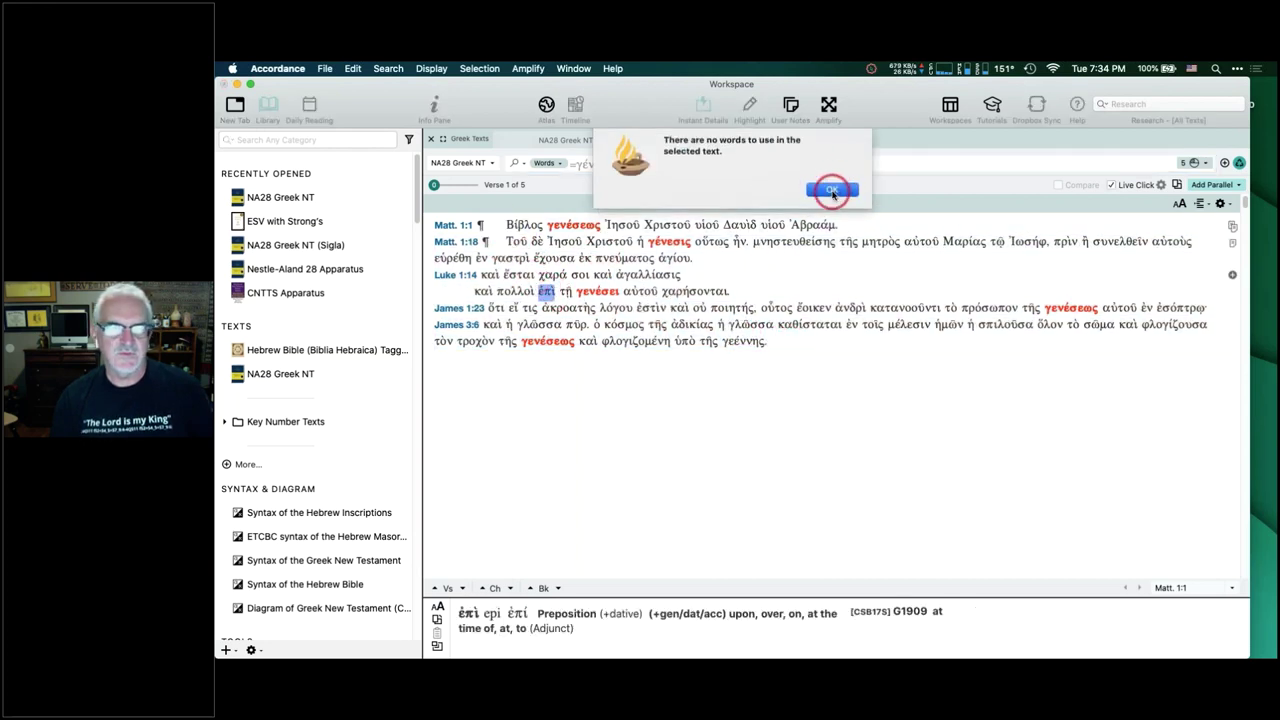
double_click(590, 222)
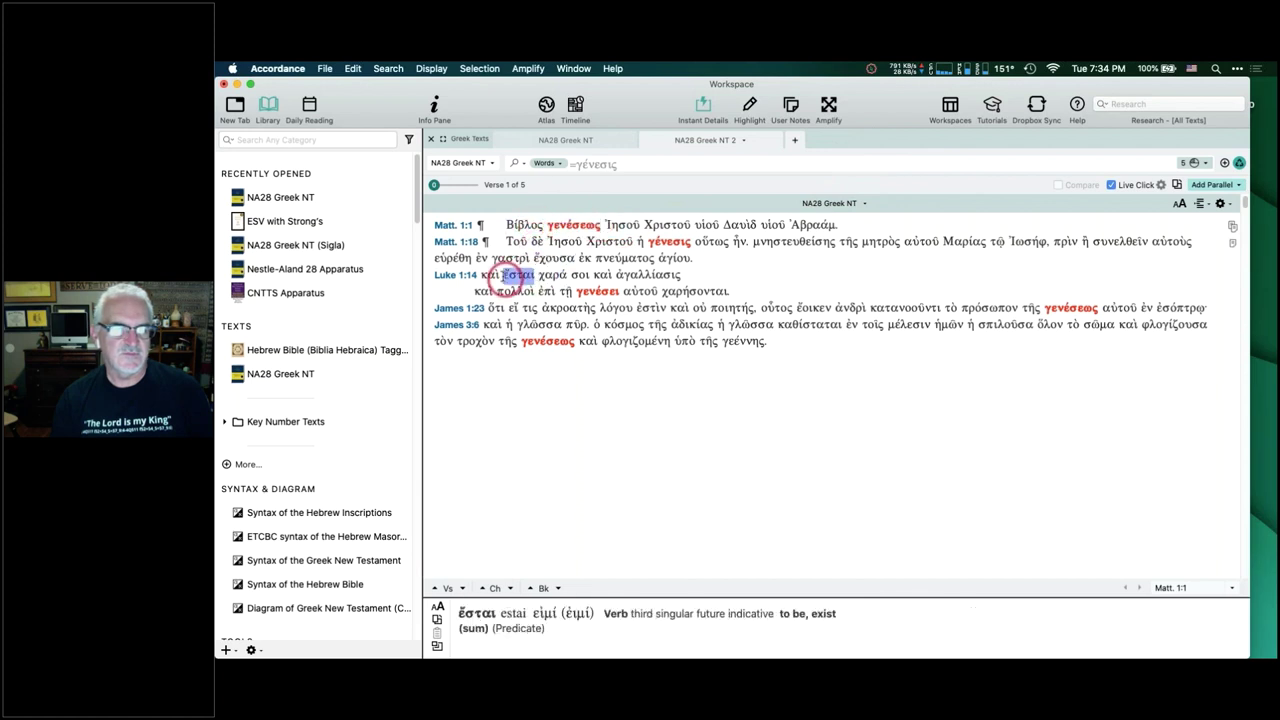
Select the full text of Luke 1:14, view its word-by-word Parsing and close the parsing pane.
click(481, 274)
drag(481, 274, 731, 288)
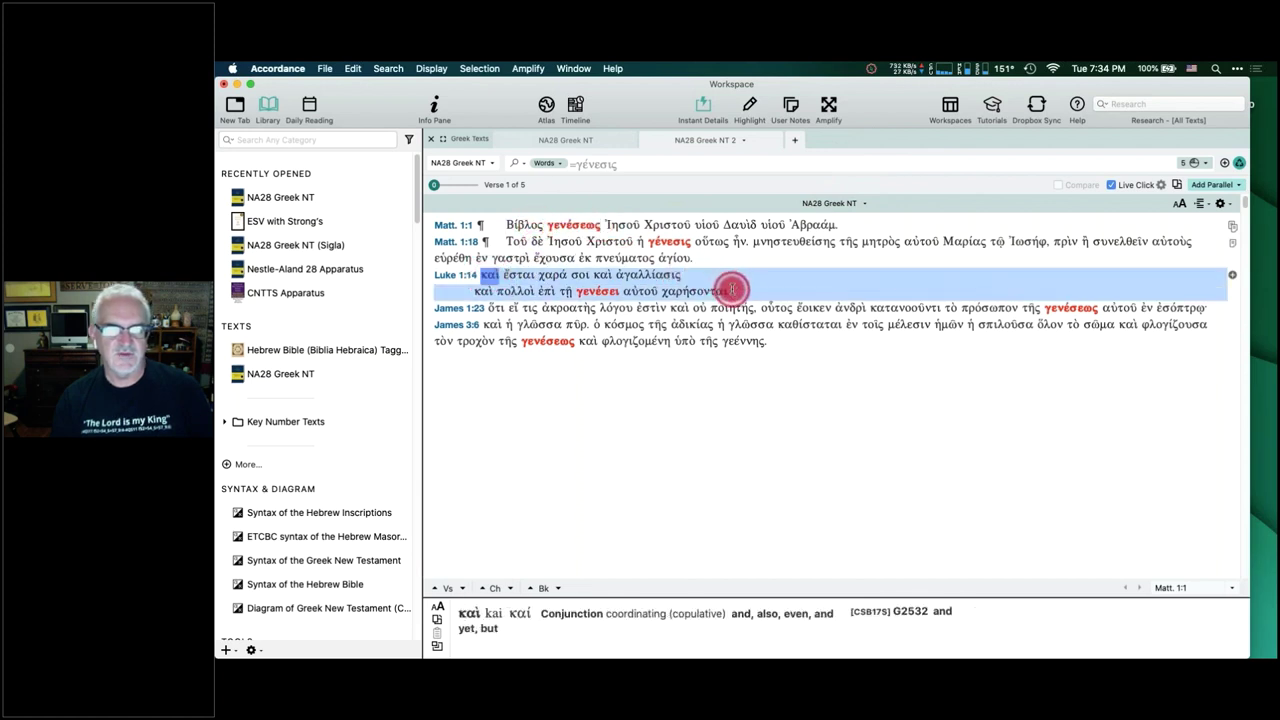
click(528, 68)
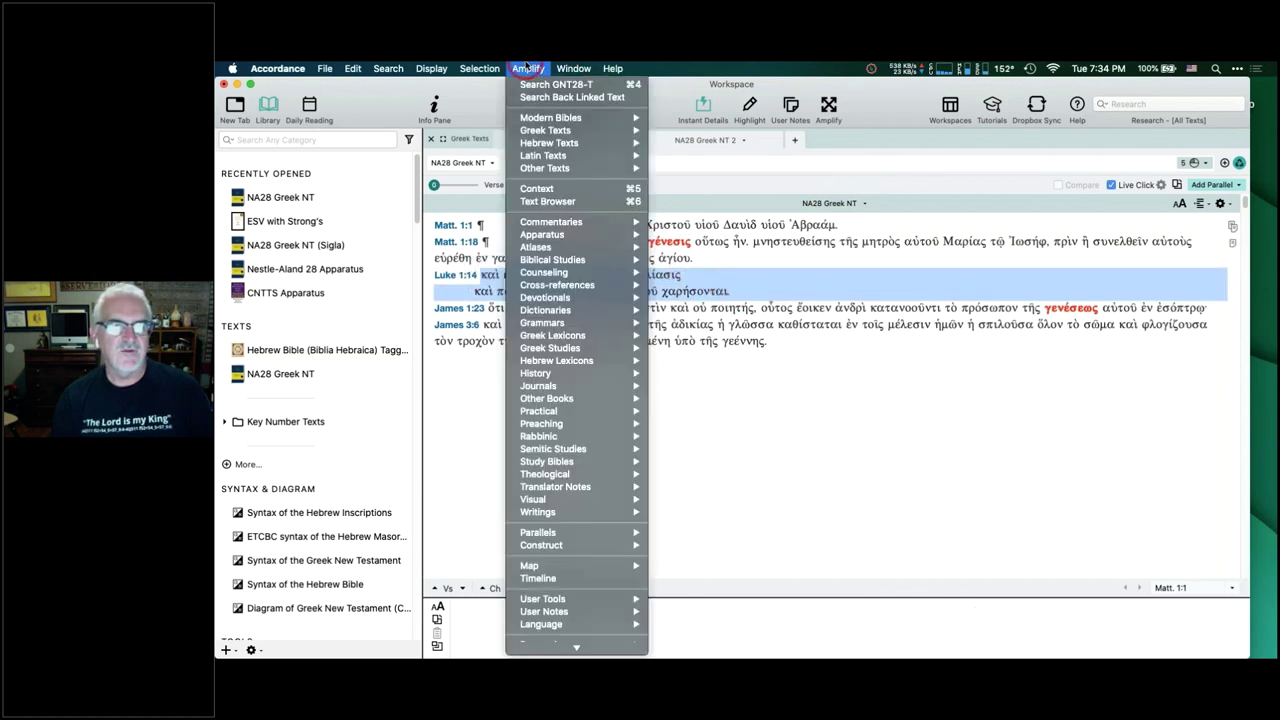
mouse_move(571, 625)
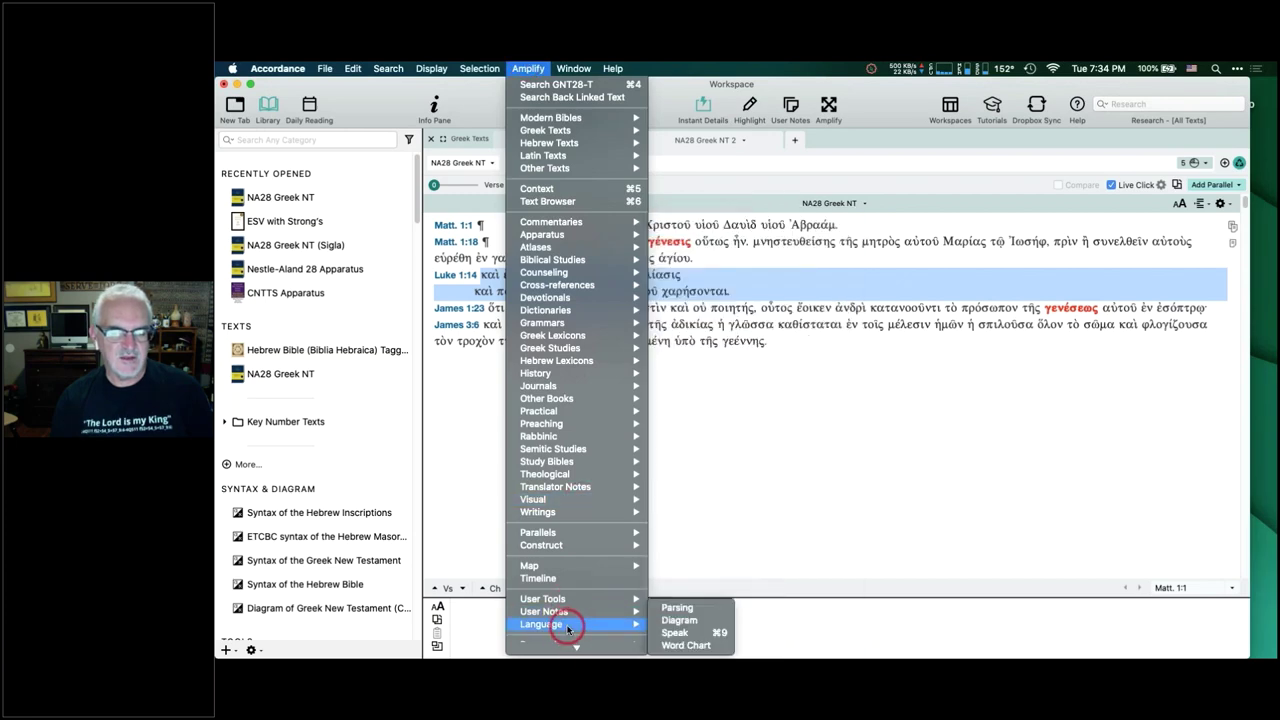
click(681, 609)
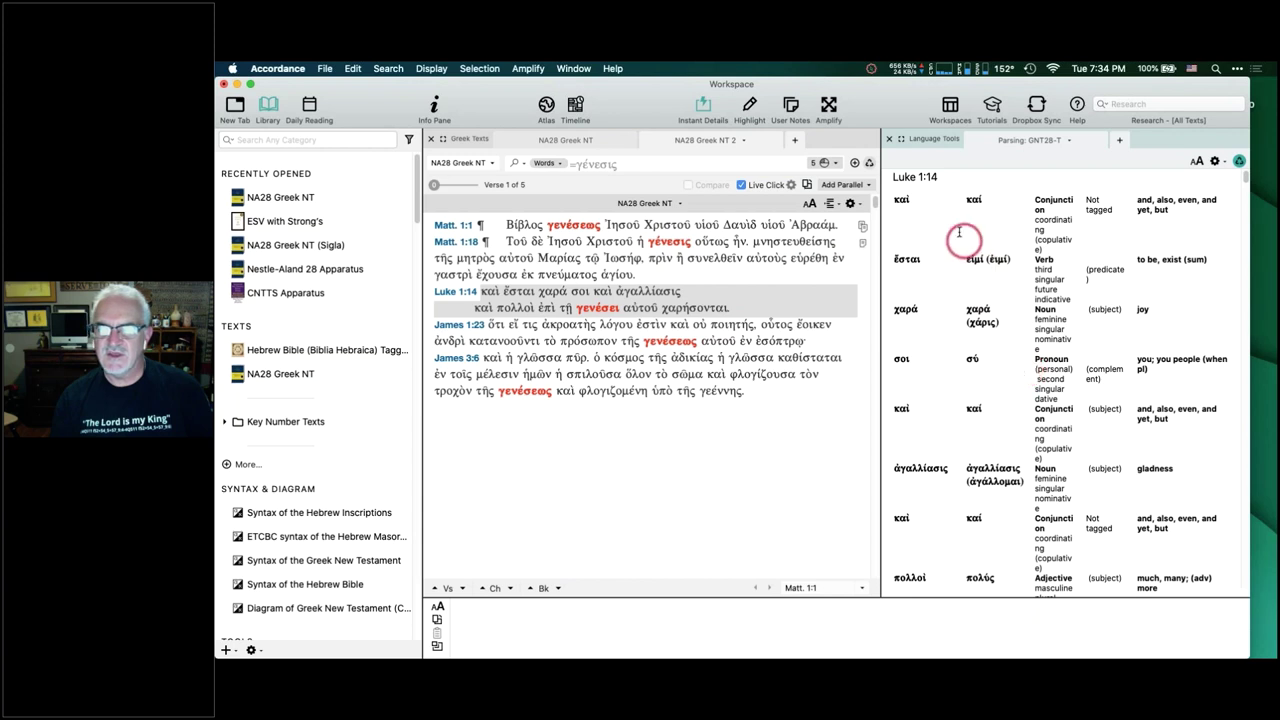
click(889, 141)
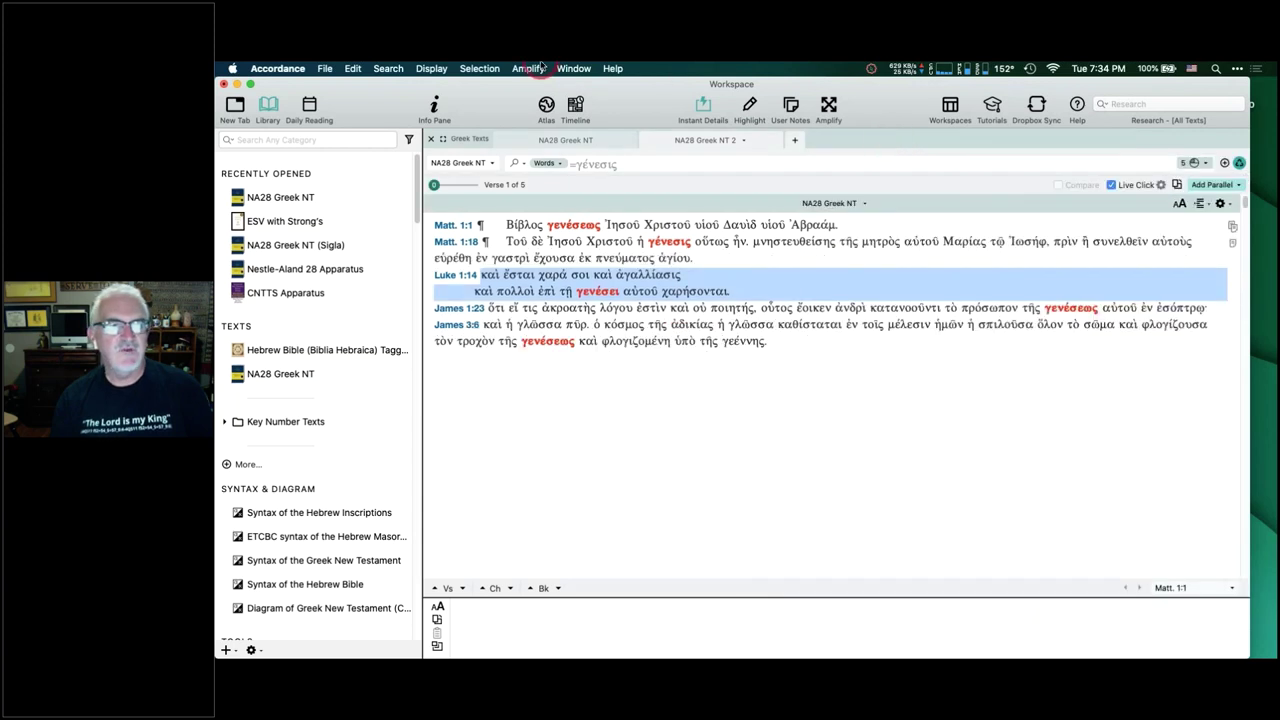
Generate a Diagram of the selected Luke 1:14 text and close the diagram pane.
click(527, 68)
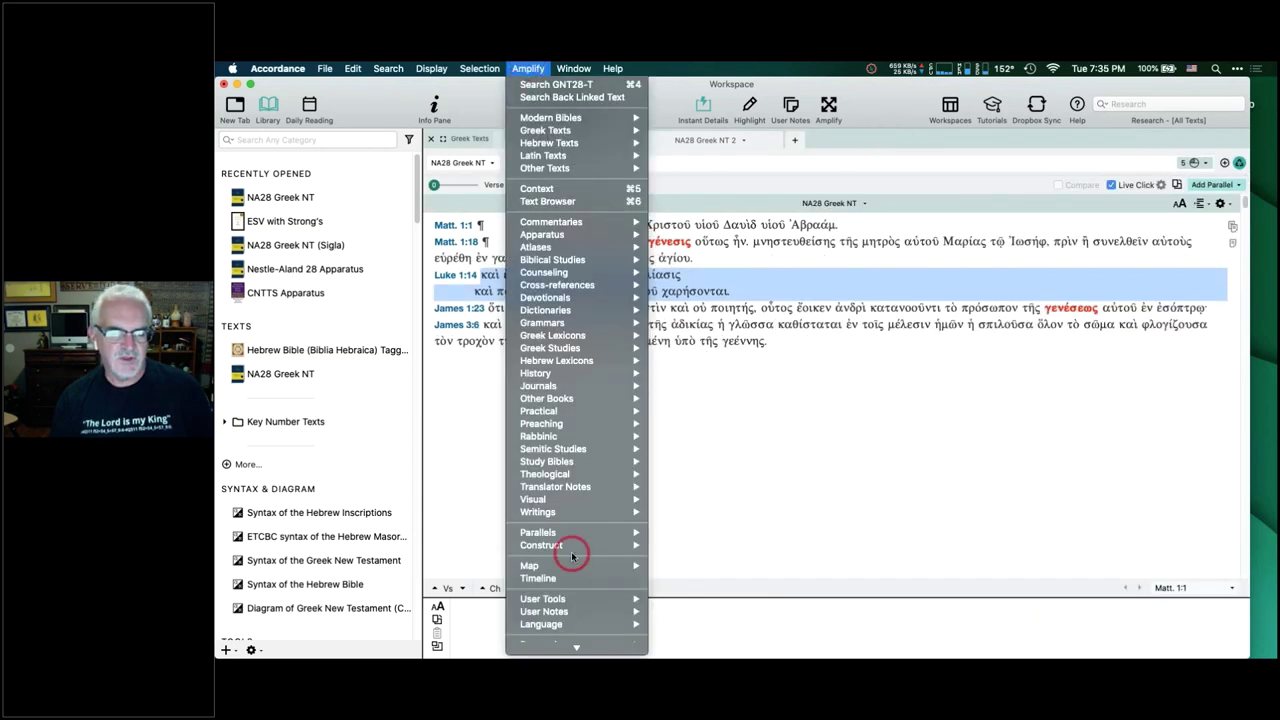
mouse_move(562, 625)
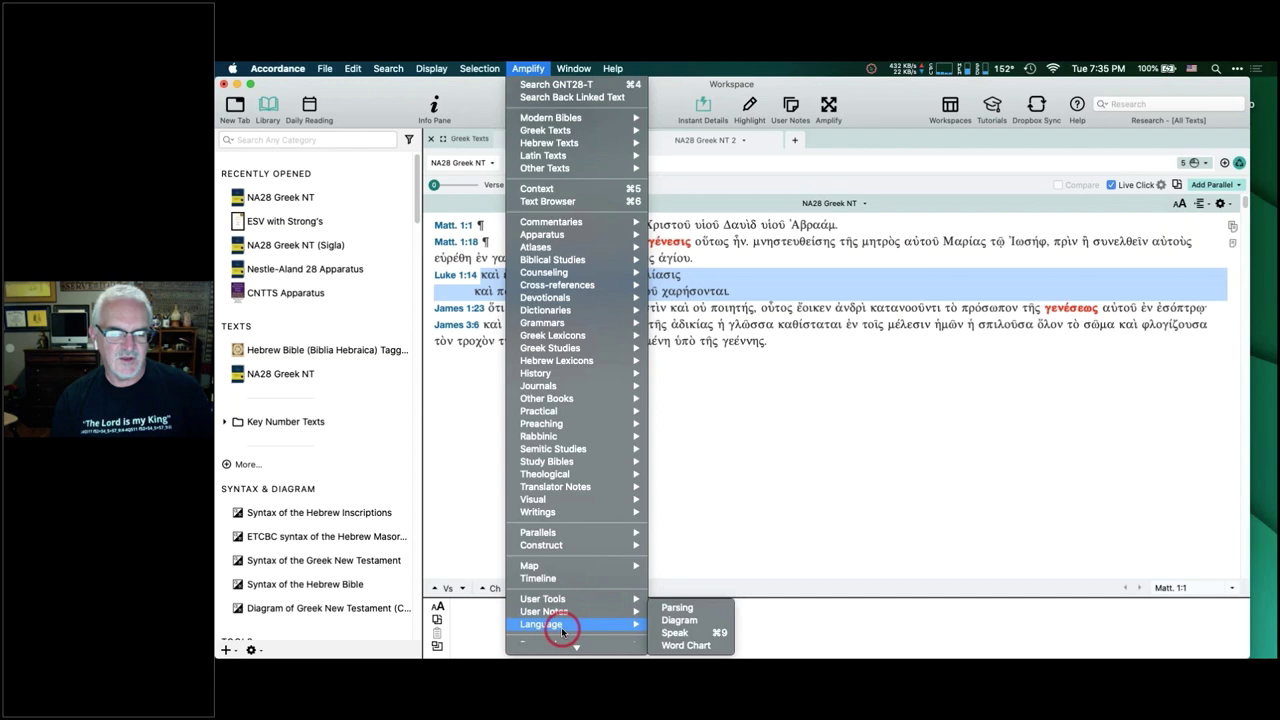
click(680, 621)
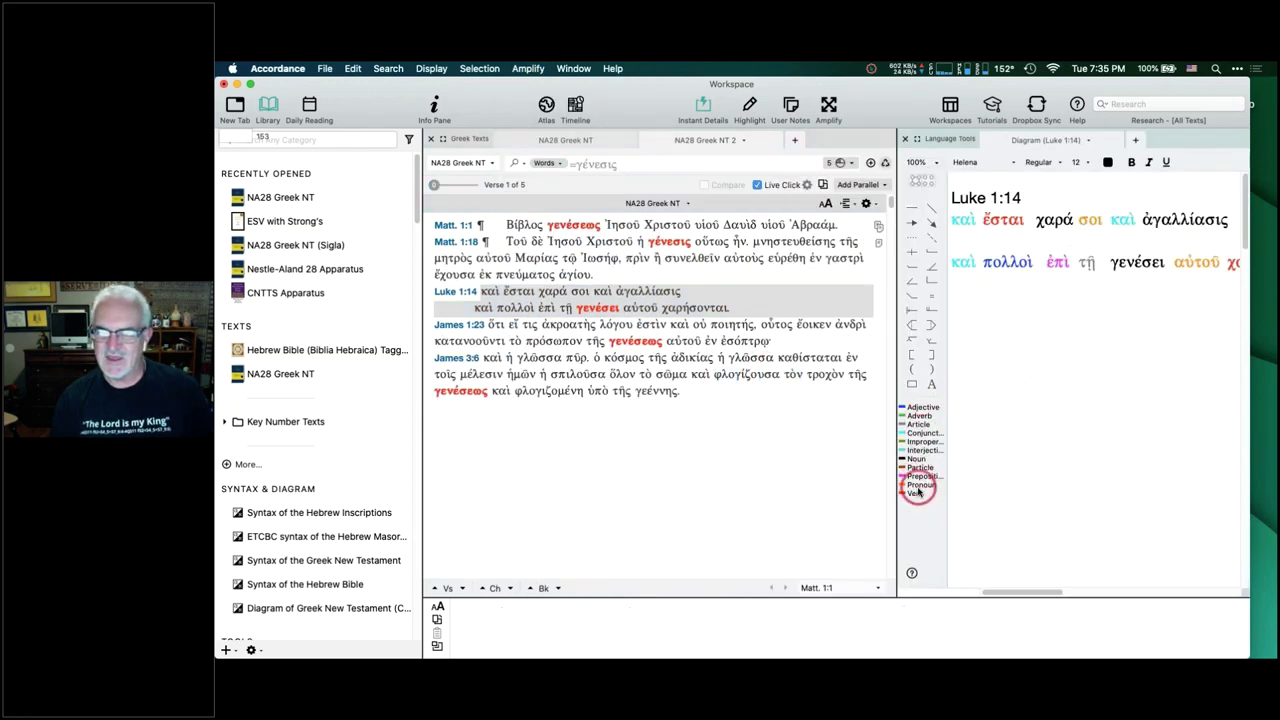
click(905, 139)
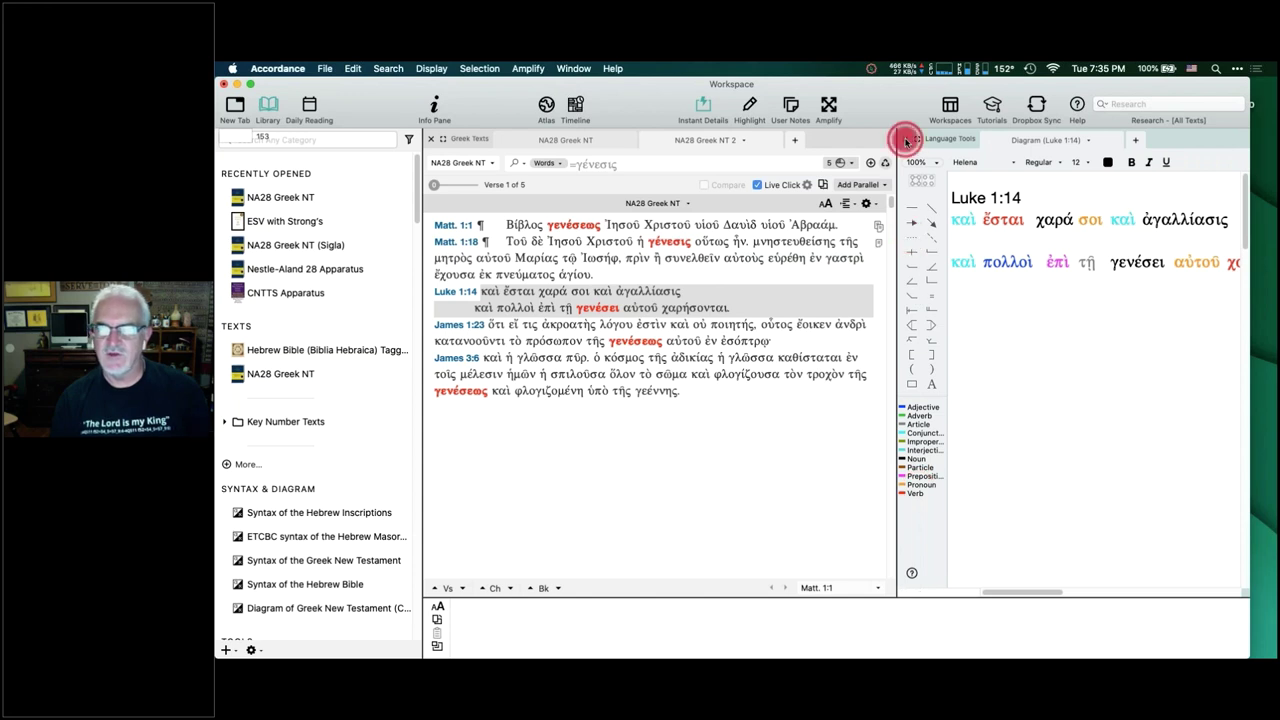
Add the Syntax of the Greek New Testament as a parallel pane to the NA28 hits, view it and close it.
click(1237, 184)
mouse_move(1165, 356)
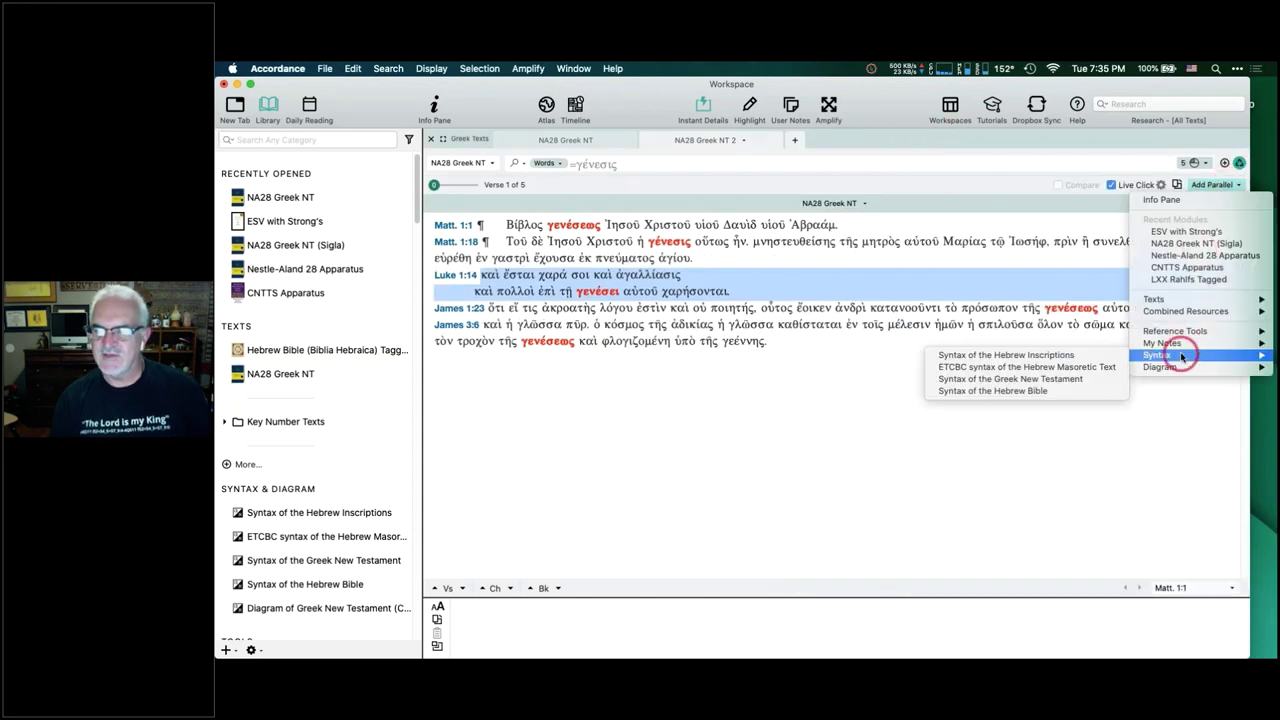
click(1090, 379)
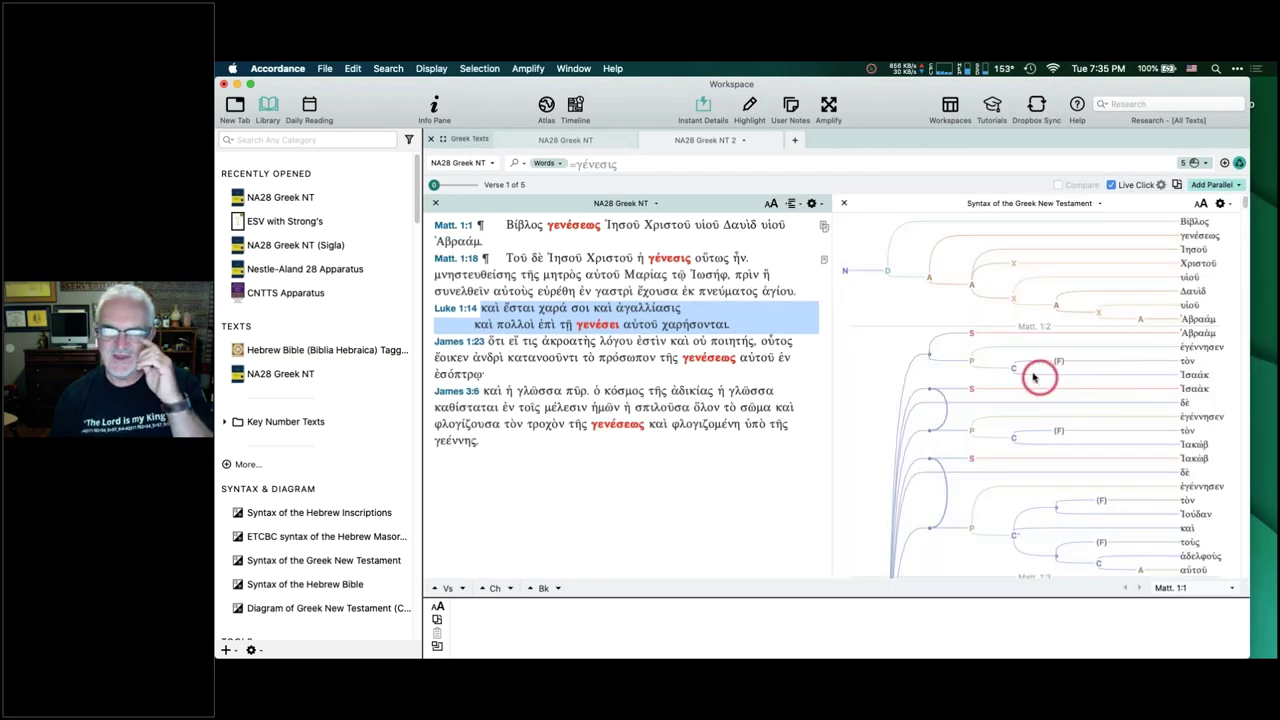
click(843, 202)
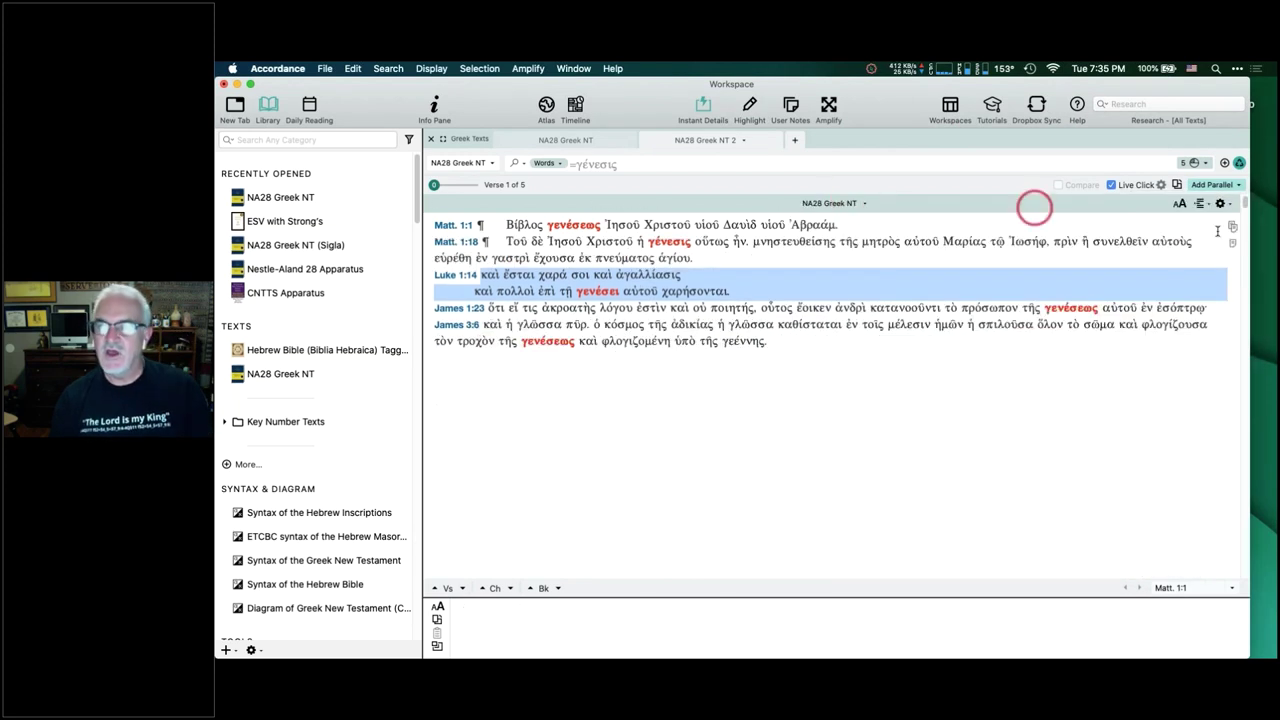
Add Diagram of Greek New Testament (Complete) as a parallel pane, look through the Matthew 1 diagrams and close it.
click(1220, 188)
mouse_move(1160, 367)
click(1057, 370)
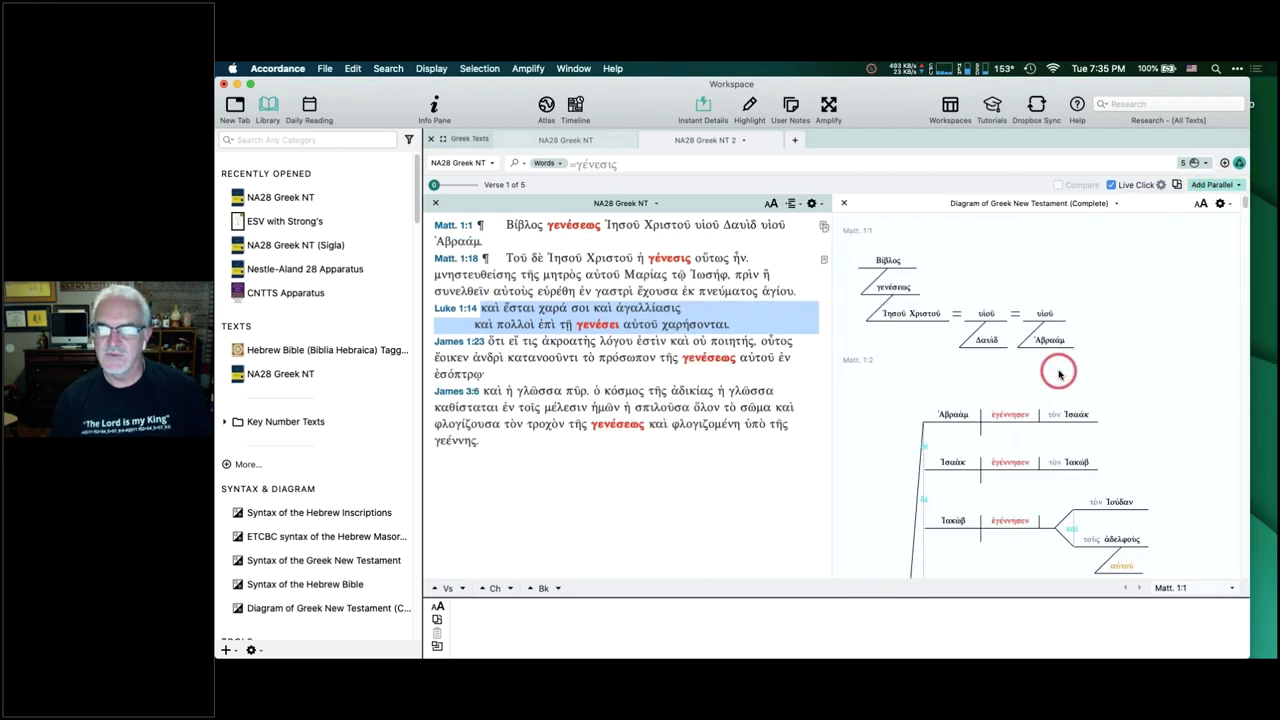
scroll(1059, 373, down, 8)
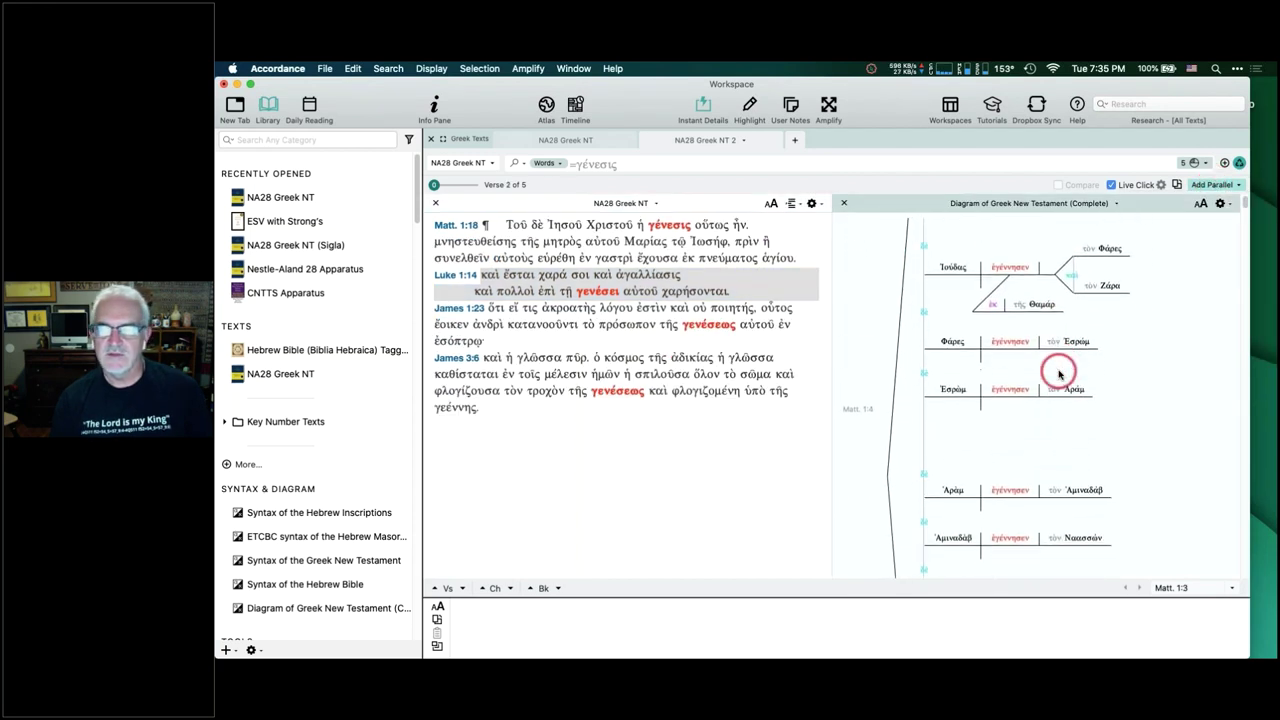
scroll(1059, 373, up, 1)
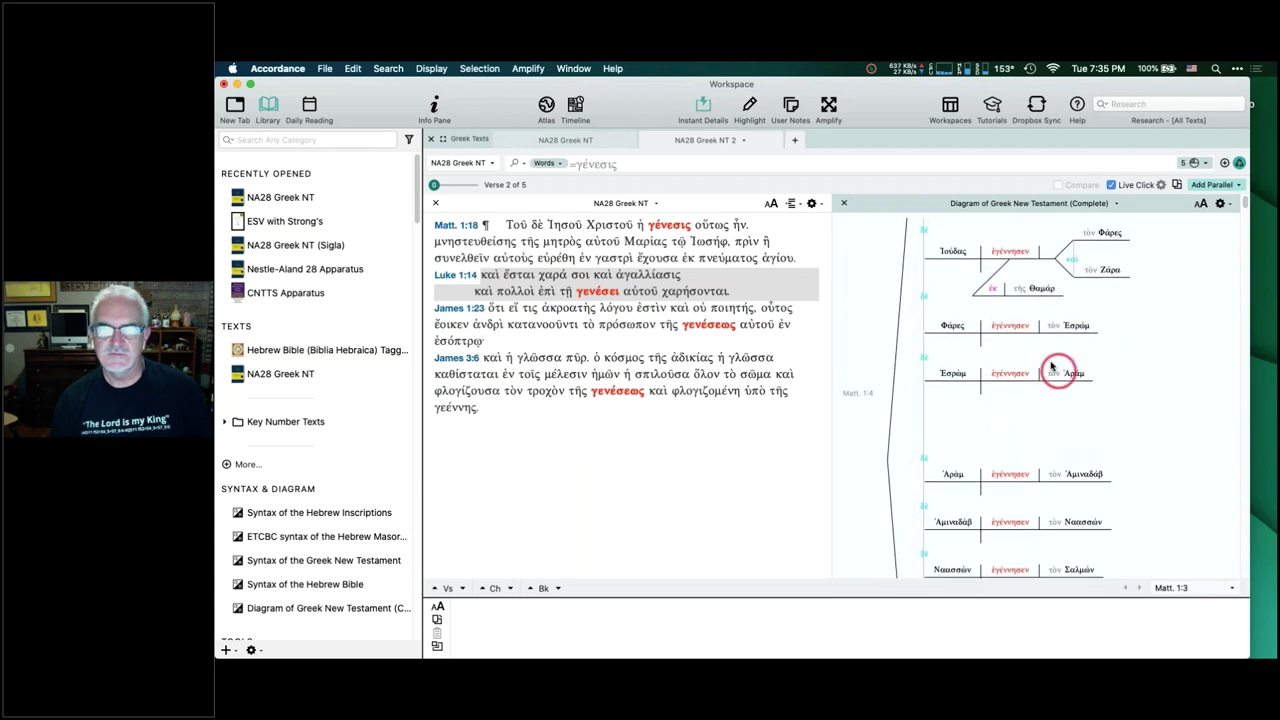
click(845, 204)
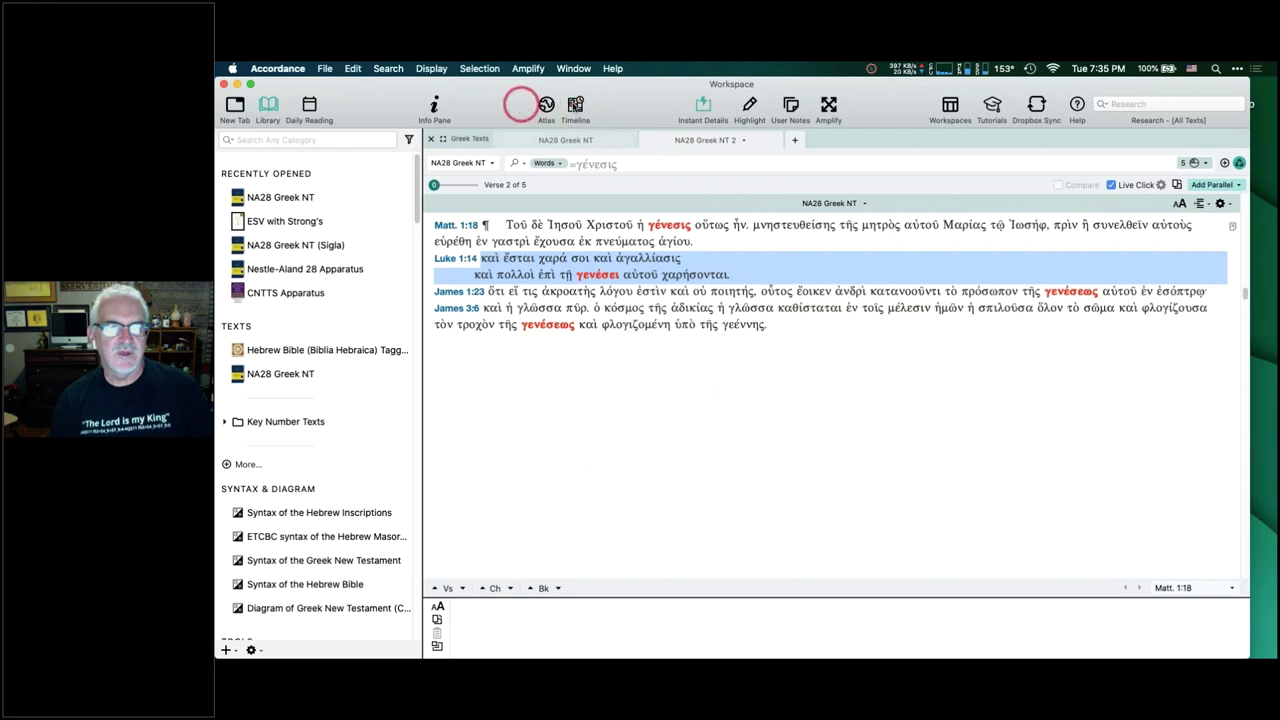
Generate the color-coded Diagram of the selected Luke 1:14 text again, view its part-of-speech legend and close the diagram pane.
click(528, 68)
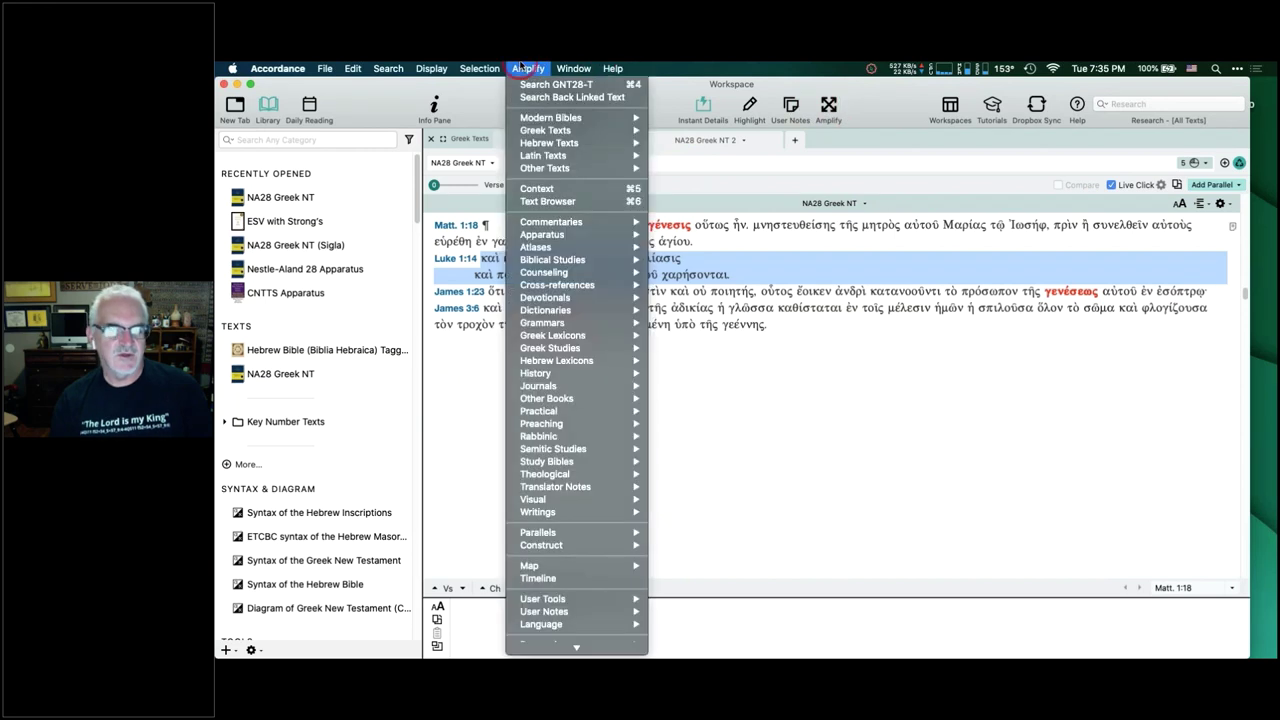
mouse_move(586, 625)
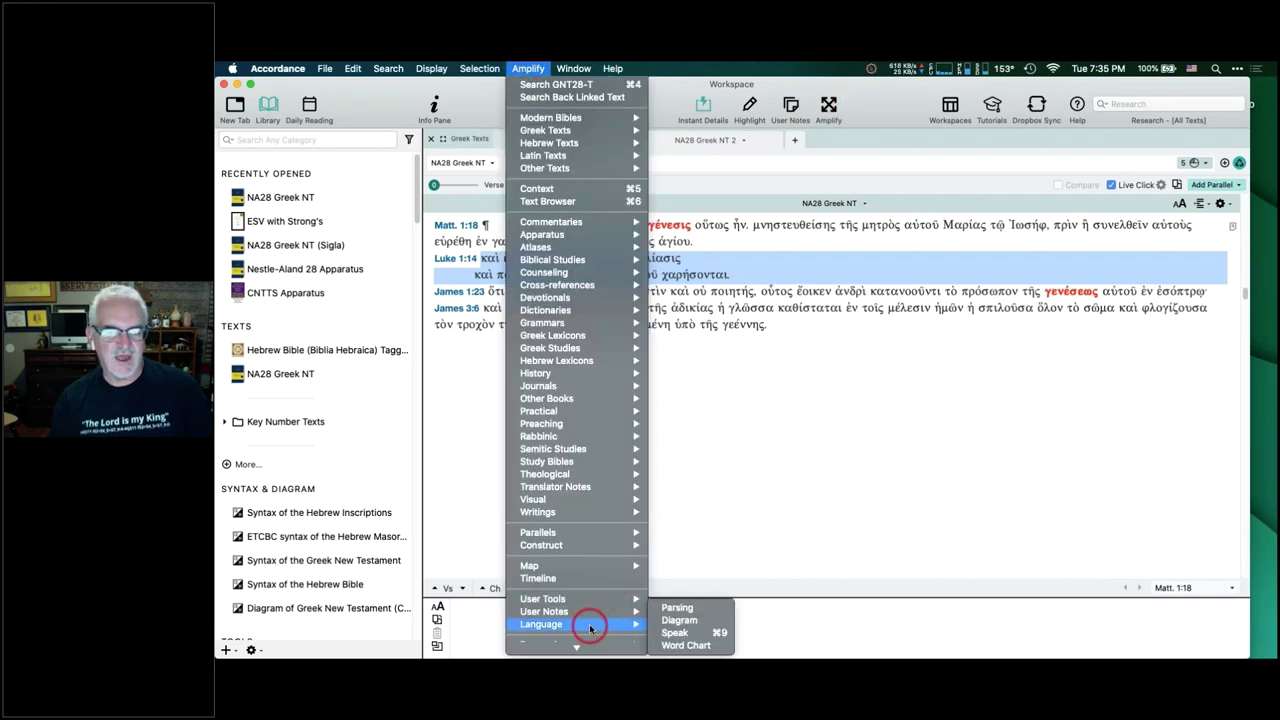
click(687, 618)
click(1185, 222)
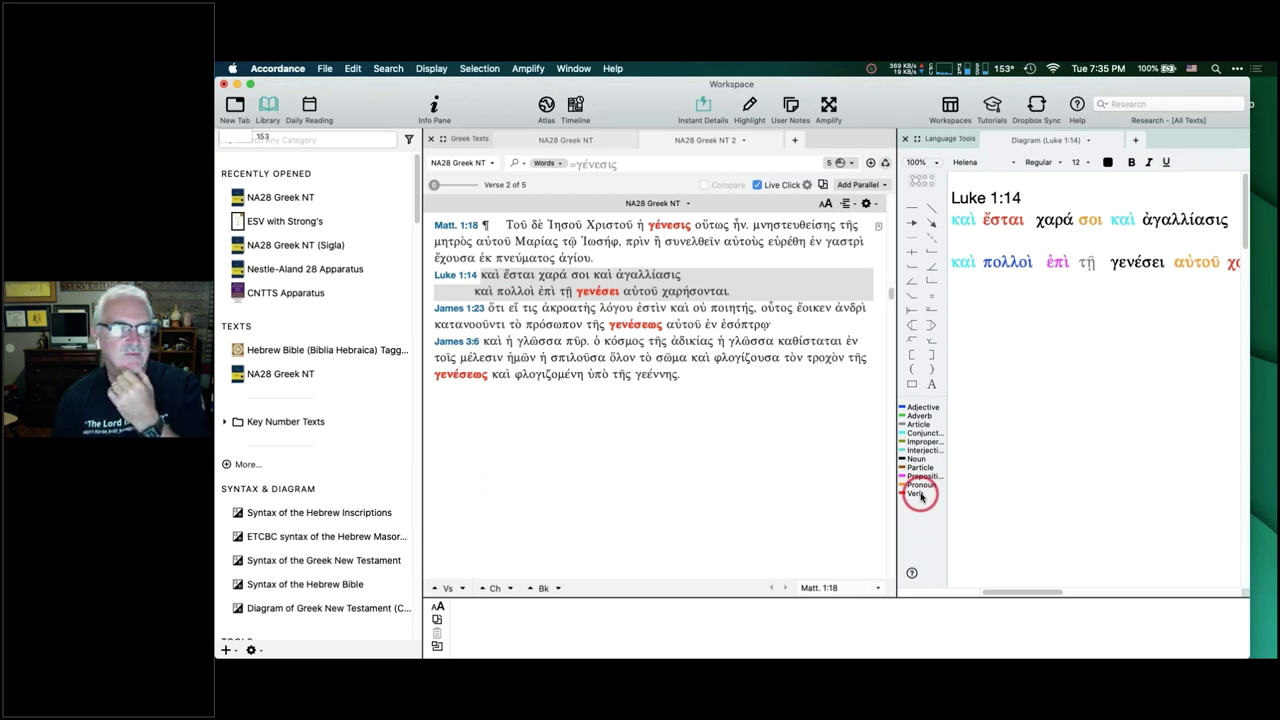
click(360, 140)
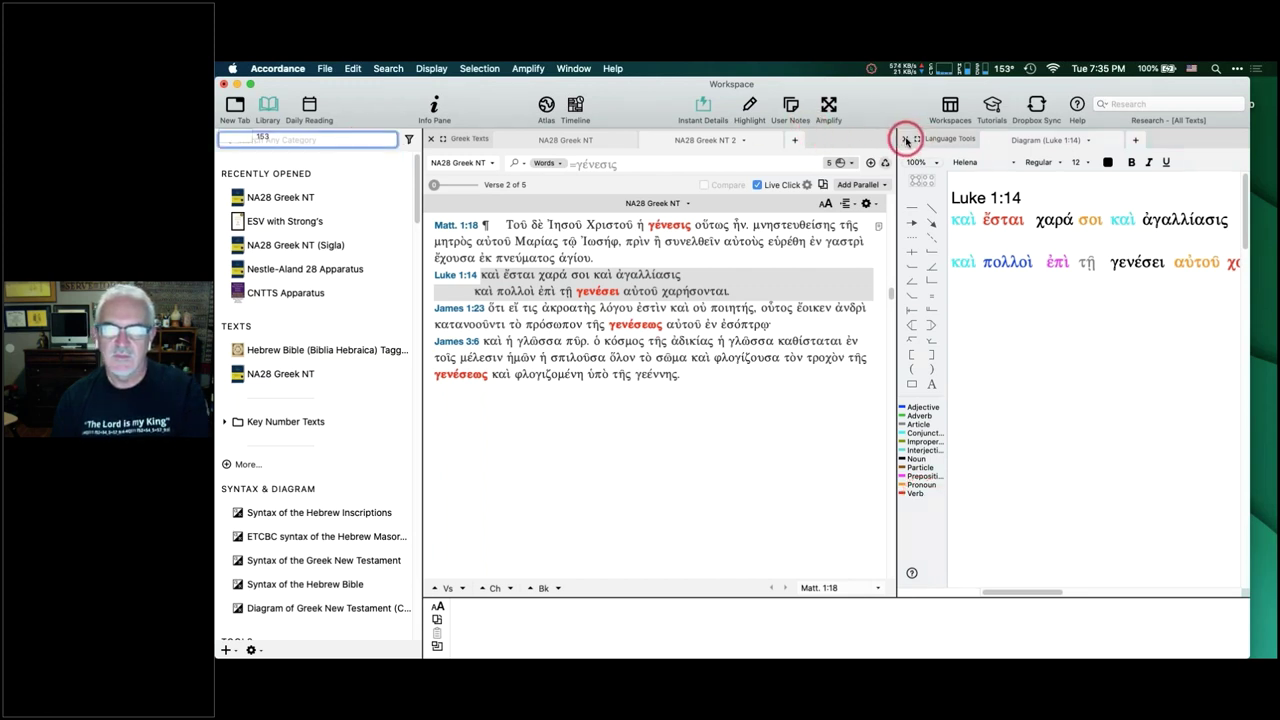
click(907, 138)
click(353, 140)
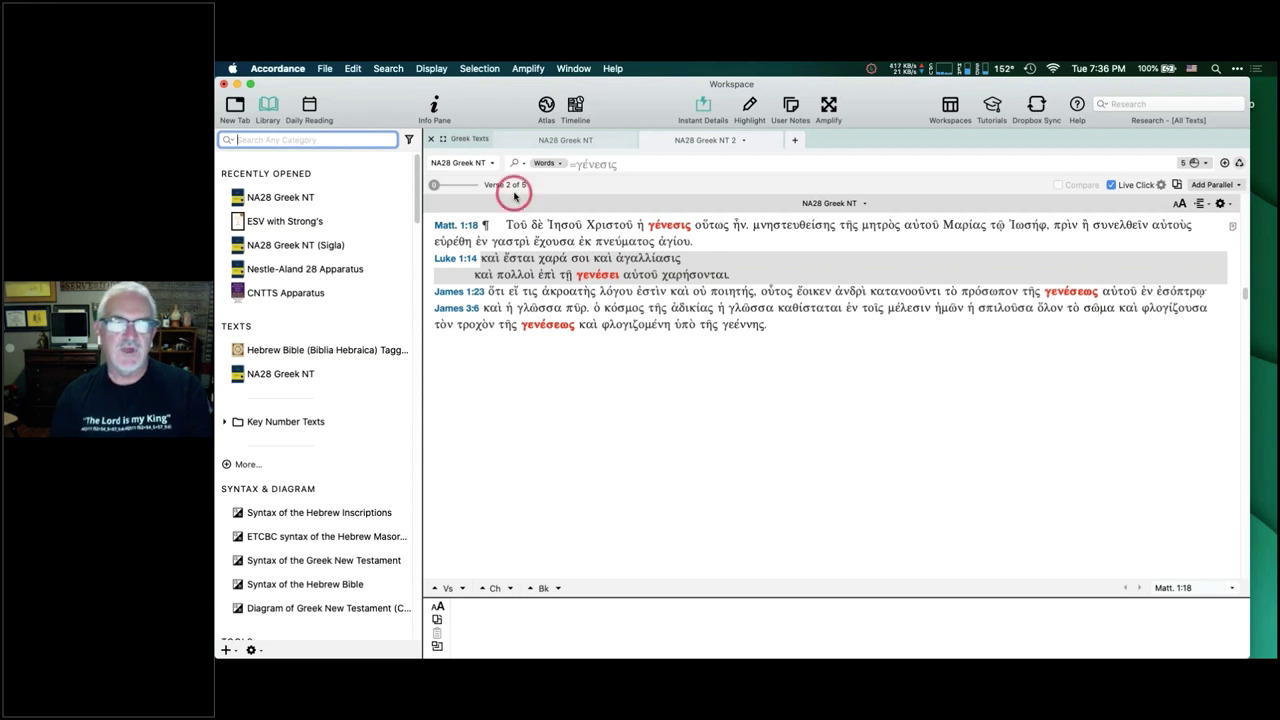
Replace the γένεσις search term with αγαπαω to demonstrate Greek entry, and clear it without running the search.
click(629, 163)
key(BackSpace)
key(BackSpace)
key(BackSpace)
key(BackSpace)
key(BackSpace)
key(BackSpace)
key(BackSpace)
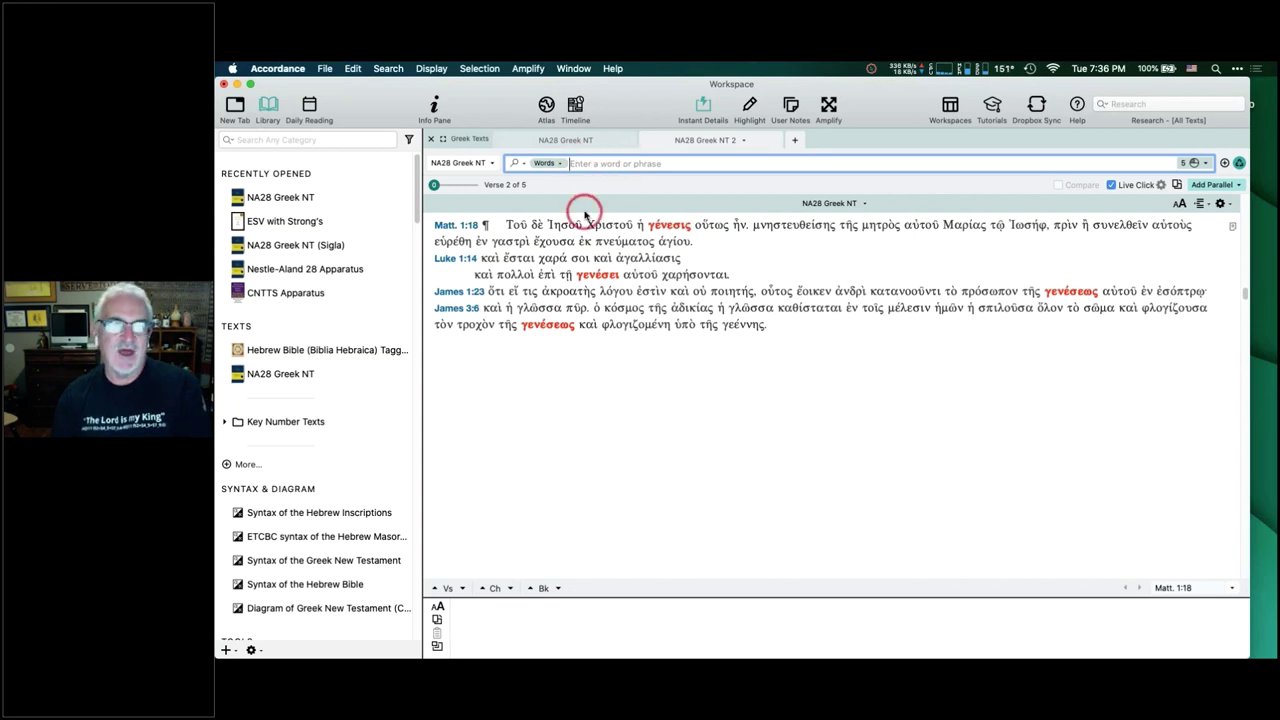
text(αγαπα)
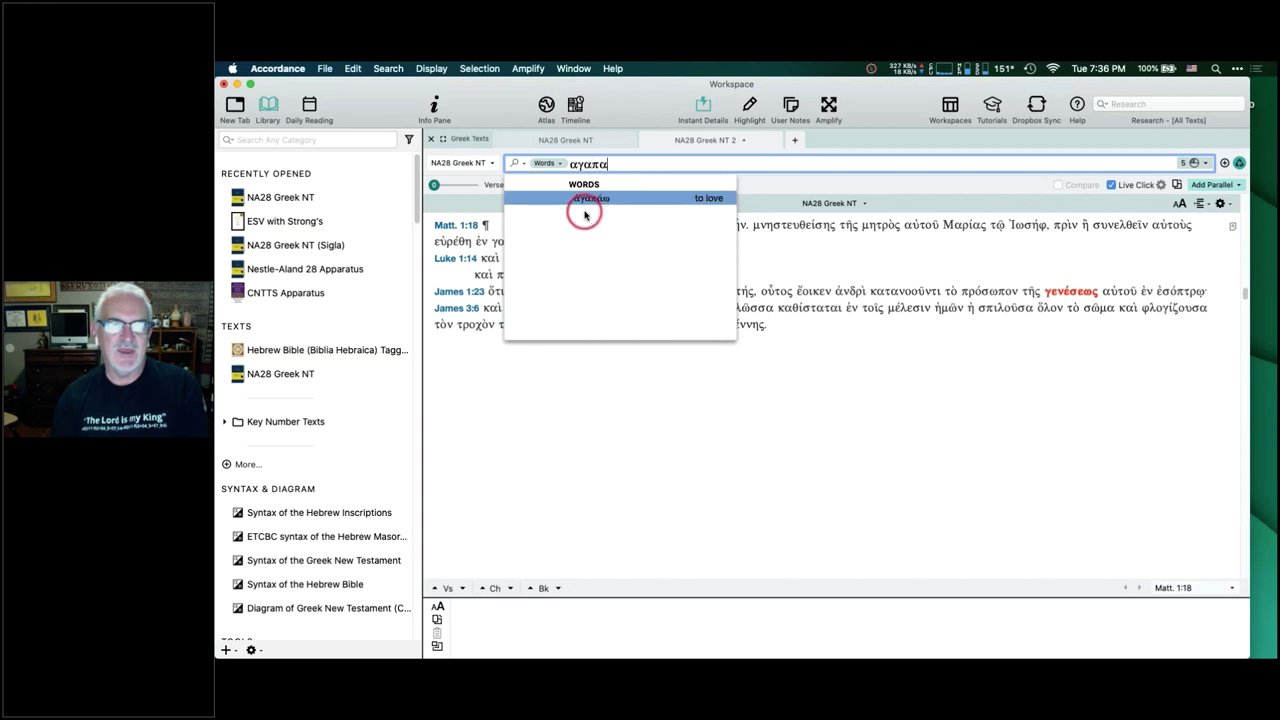
text(ω)
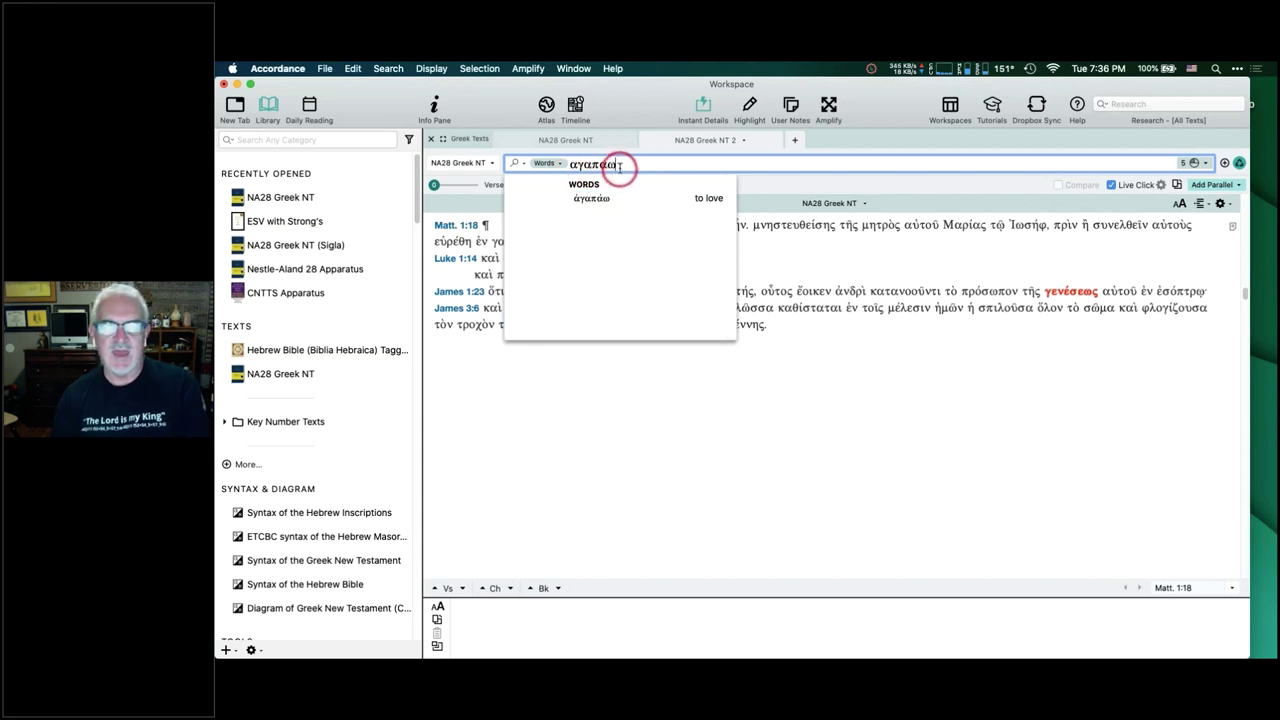
double_click(591, 164)
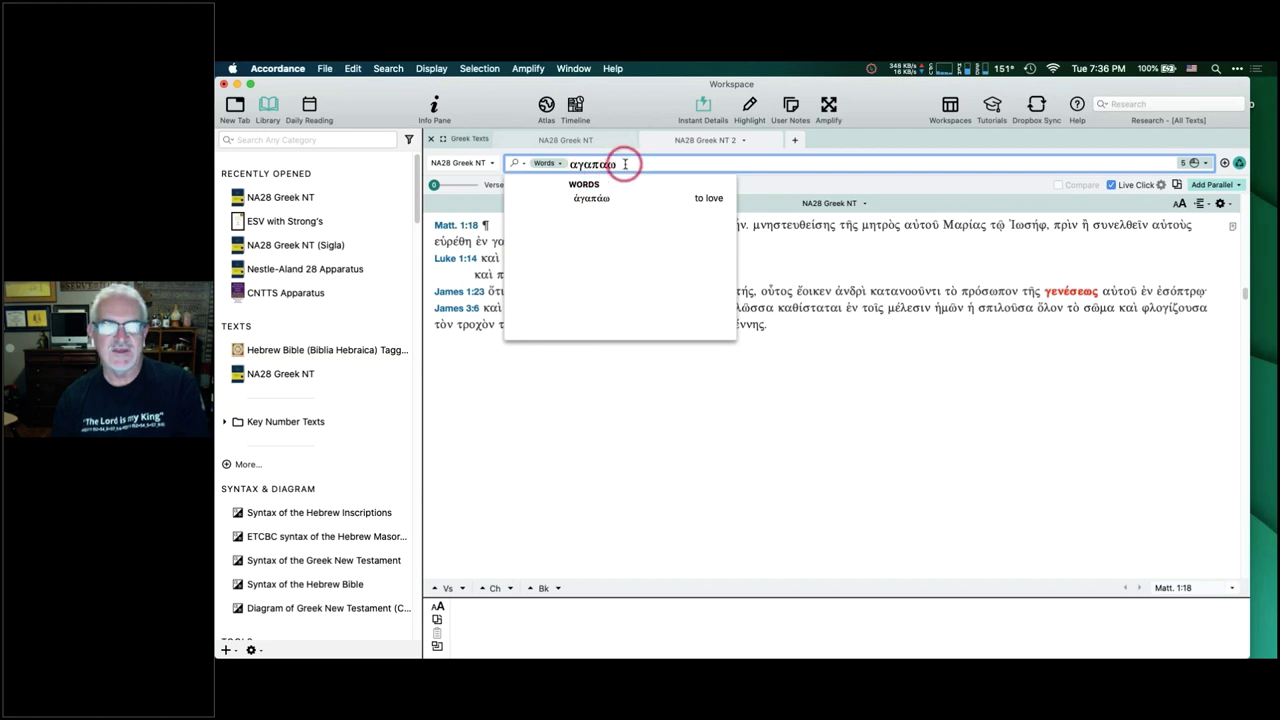
key(BackSpace)
Switch the searched text to Hebrew Bible (Biblia Hebraica) Tagged, enter ברא to demonstrate Hebrew entry and clear the term.
click(466, 163)
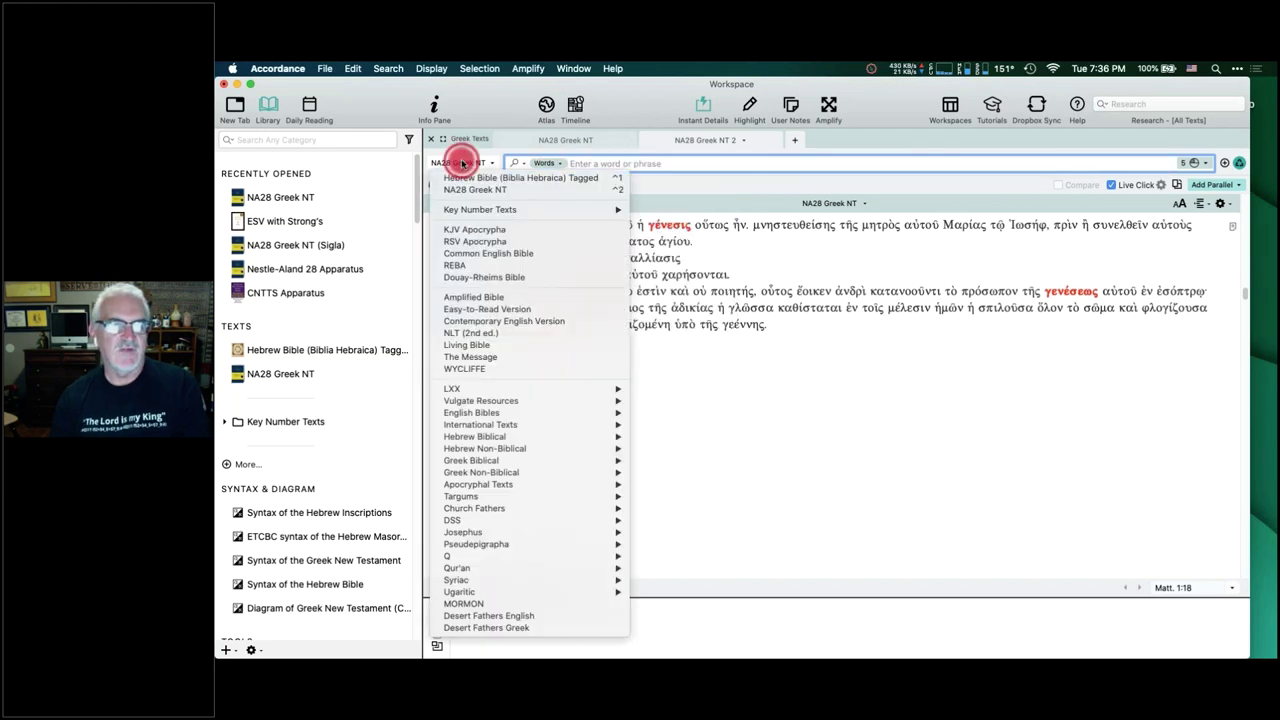
click(464, 177)
click(631, 166)
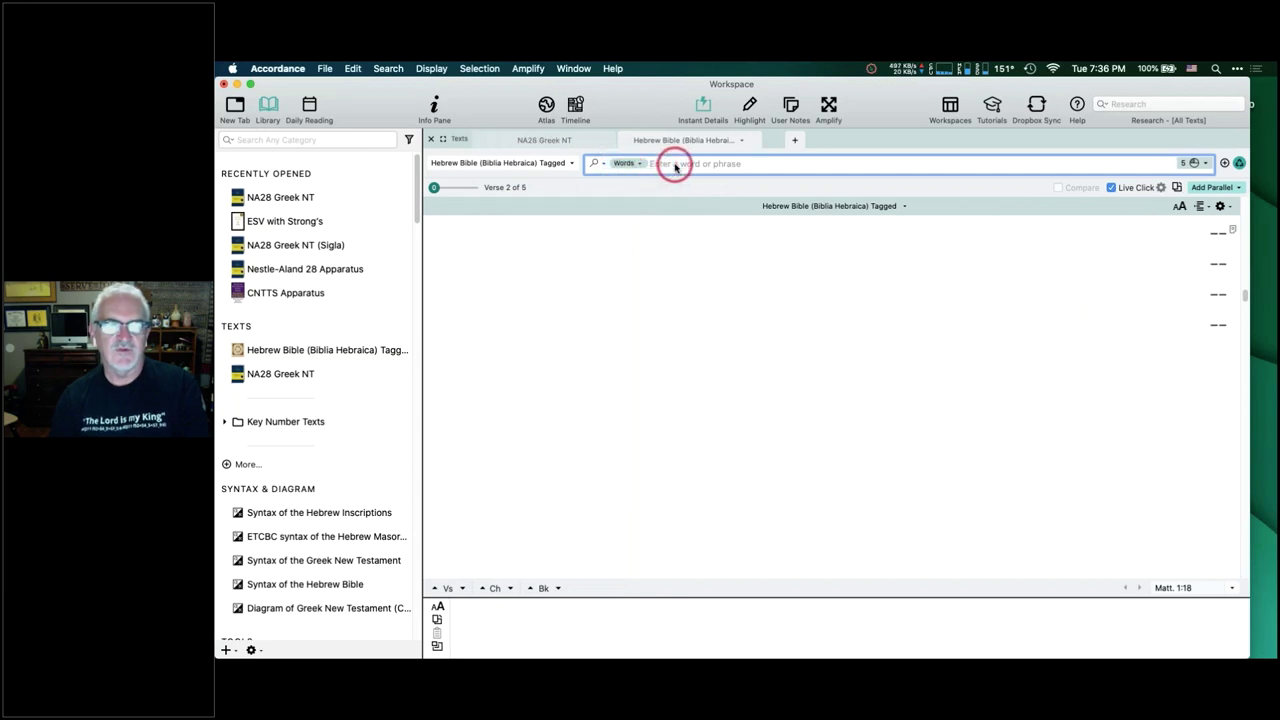
text(ברא)
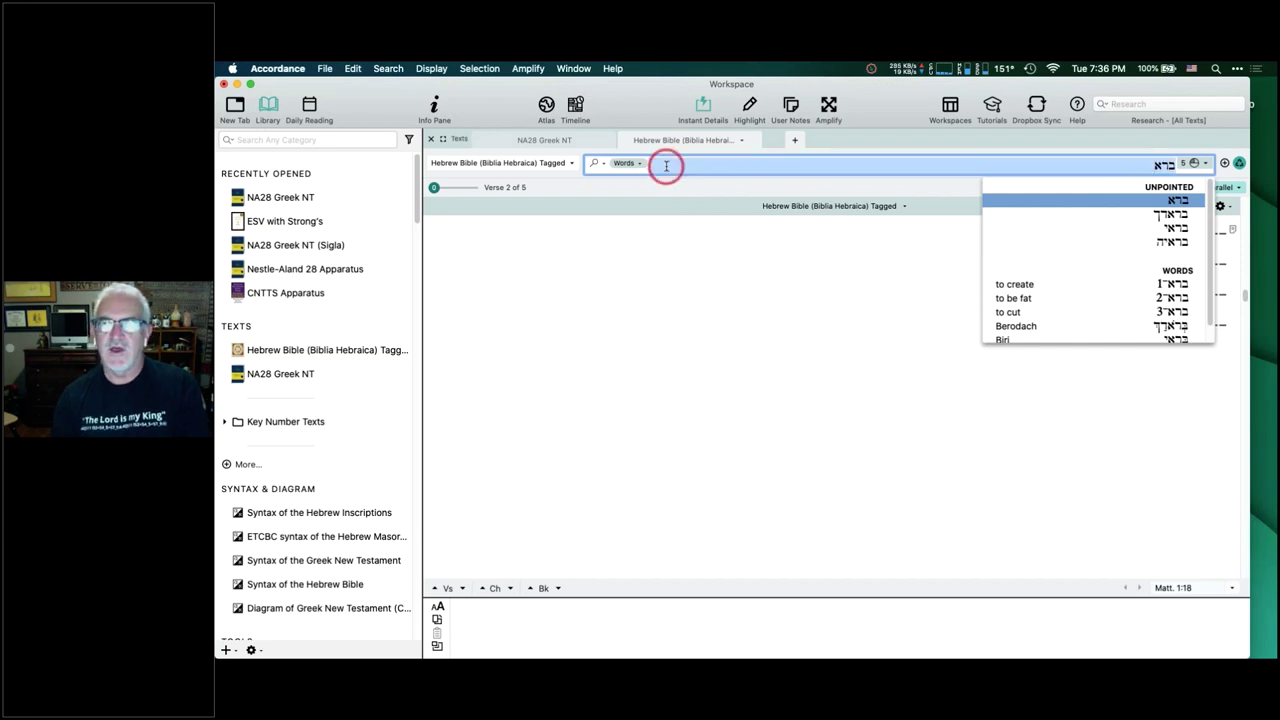
key(BackSpace)
key(BackSpace)
key(BackSpace)
View the Greek & Hebrew entry and search options in the Preferences and leave without saving changes.
click(277, 68)
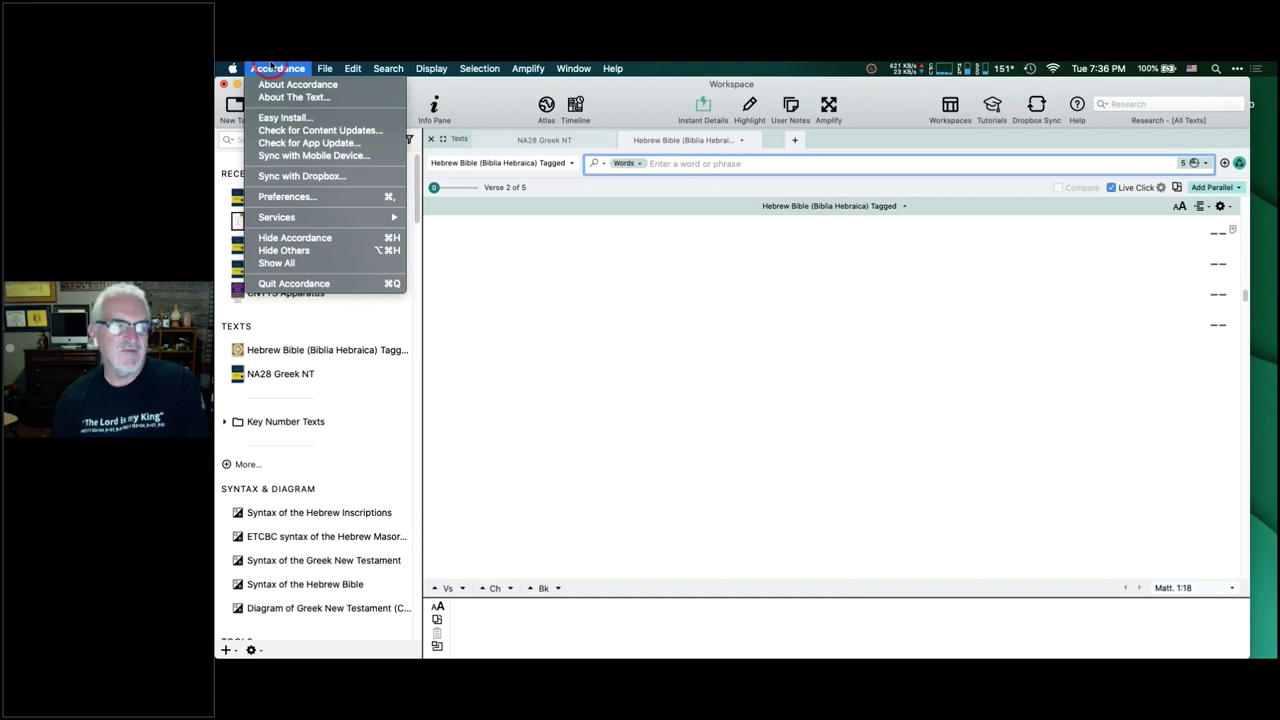
click(306, 200)
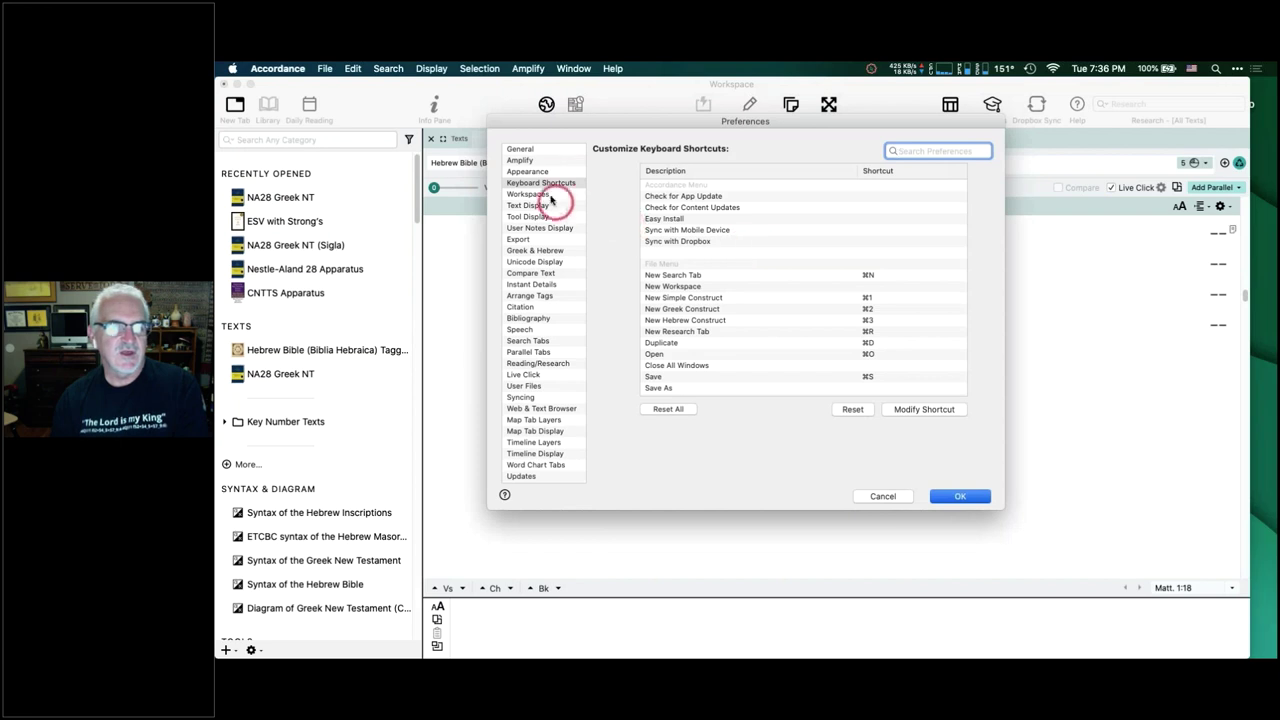
click(527, 251)
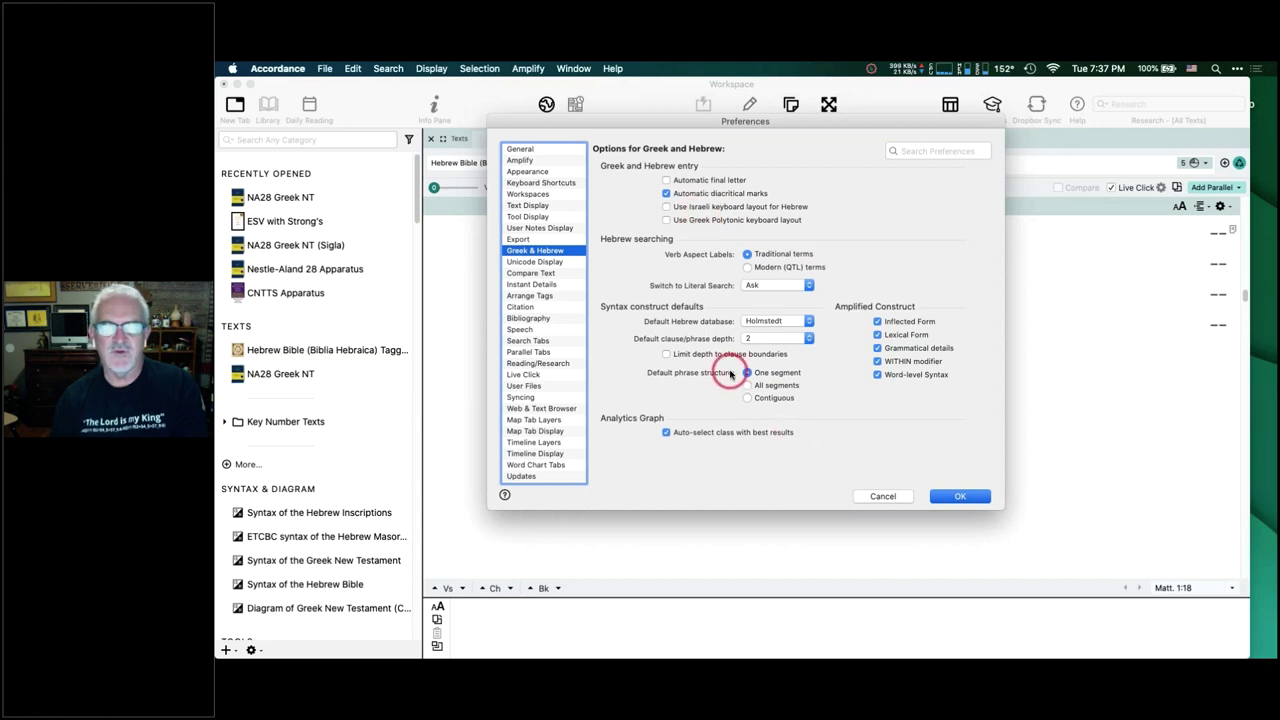
click(889, 494)
Open the built-in Accordance Help, view its welcome page and close the help pane.
click(610, 68)
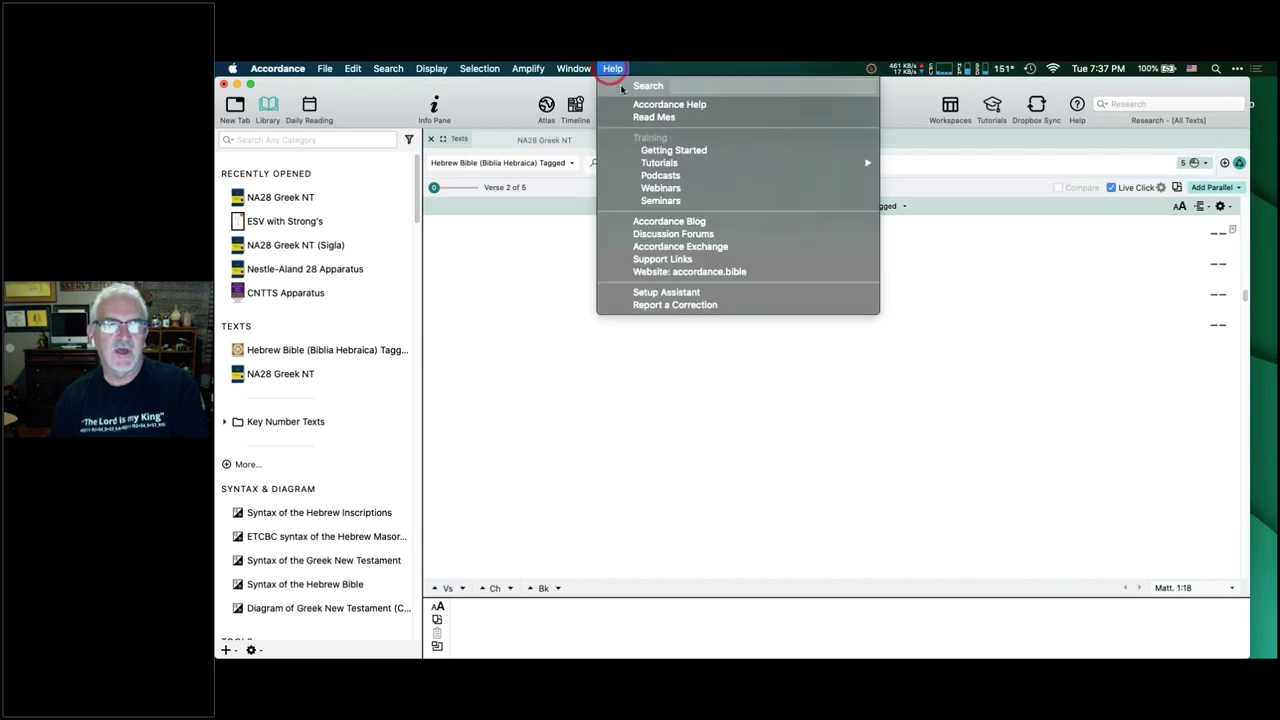
click(626, 105)
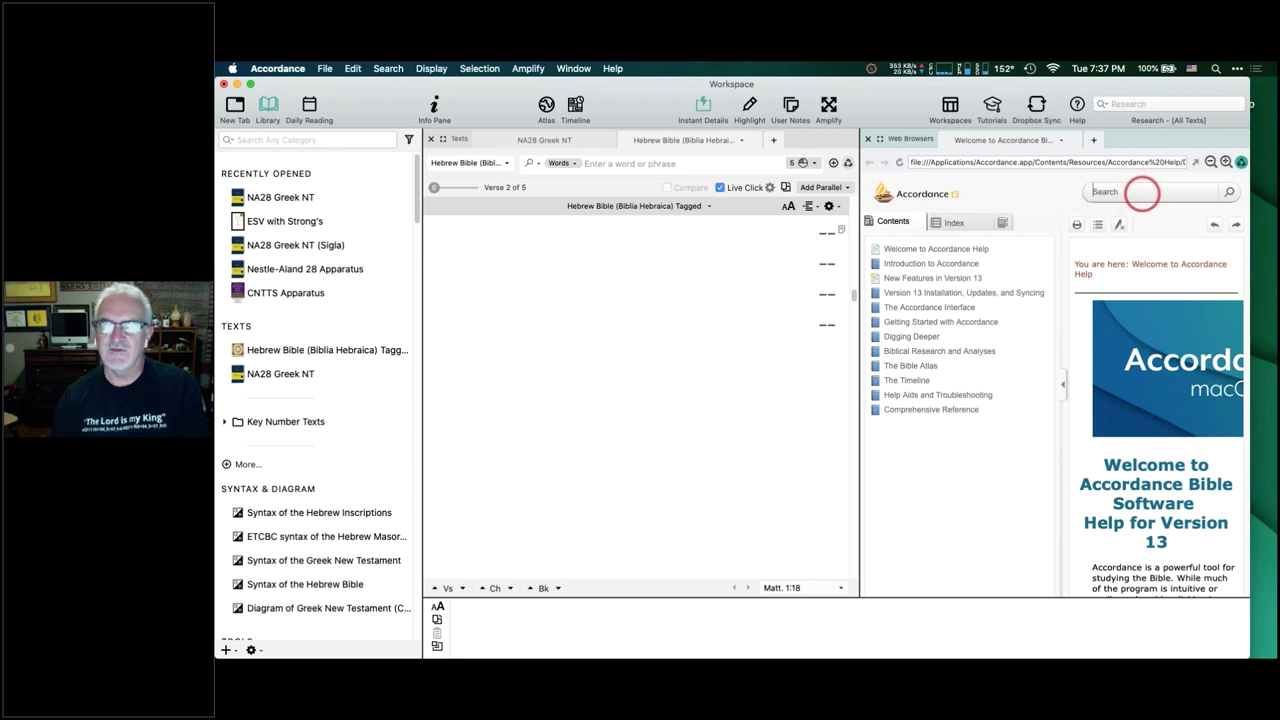
click(868, 141)
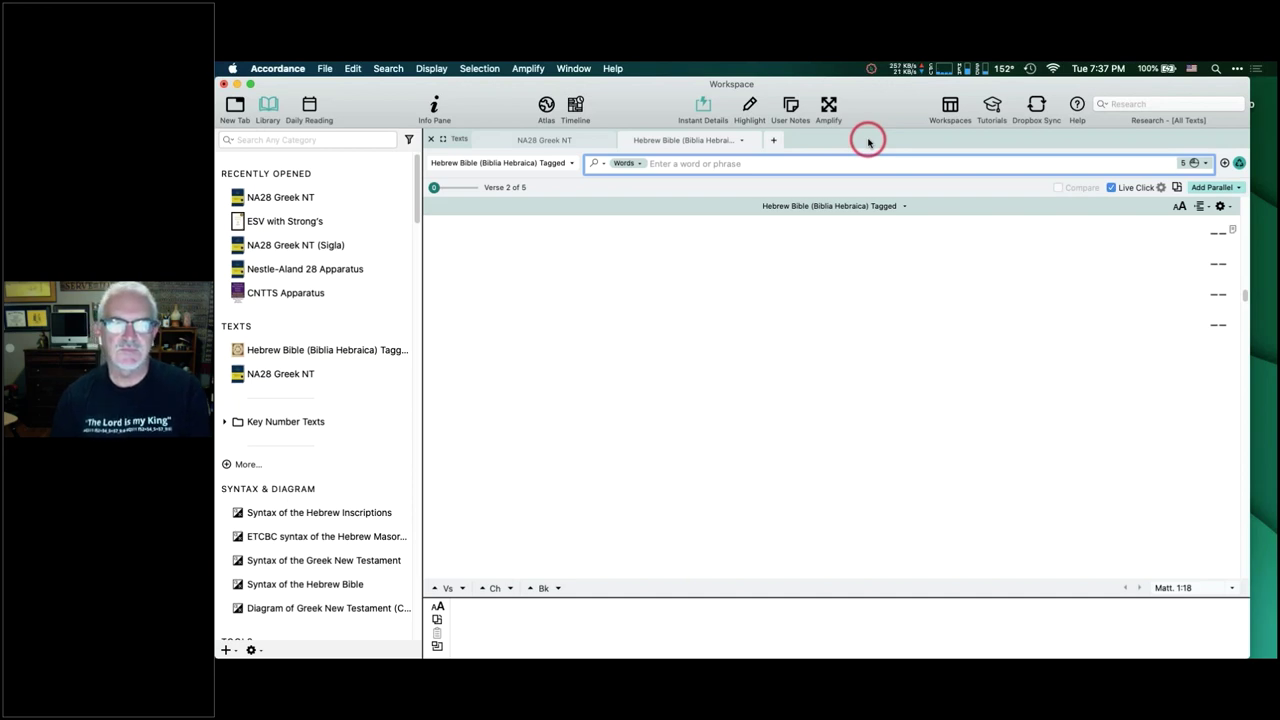
Close the Hebrew Bible tab and search the NA28 Greek NT for [COUNT 200-500] with the Range criterion removed.
click(629, 141)
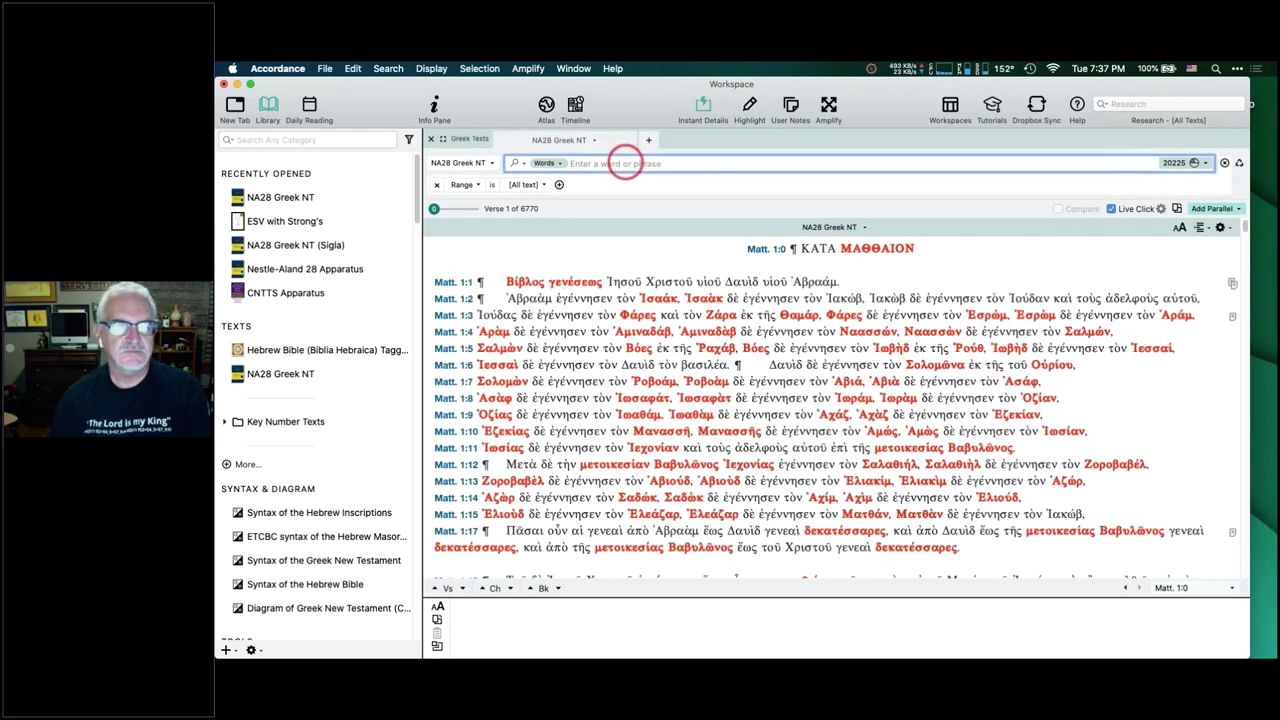
click(1224, 163)
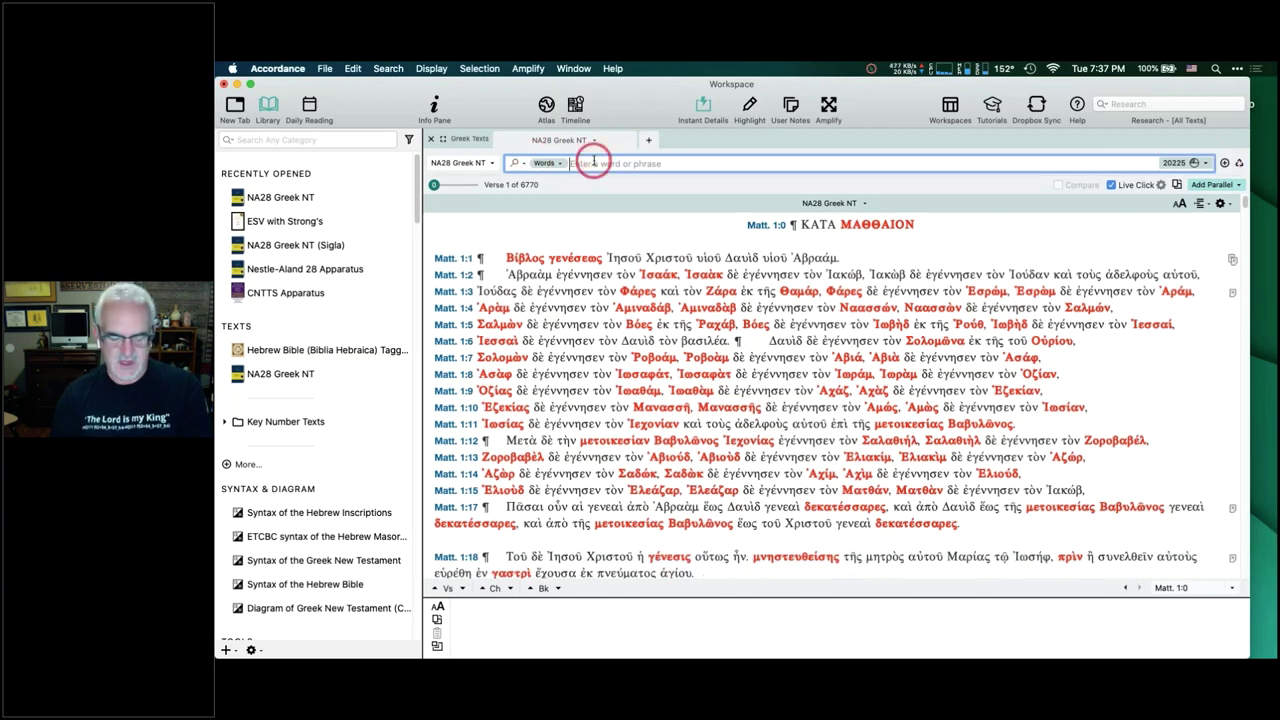
right_click(594, 163)
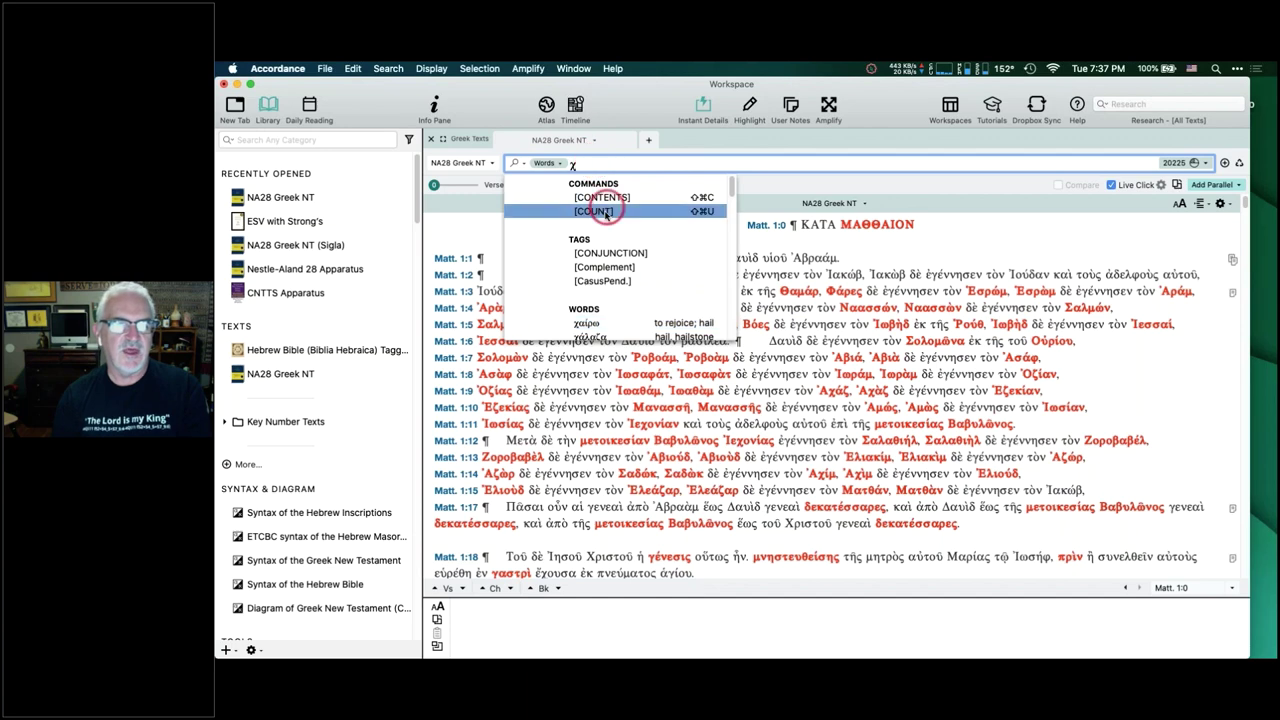
click(603, 210)
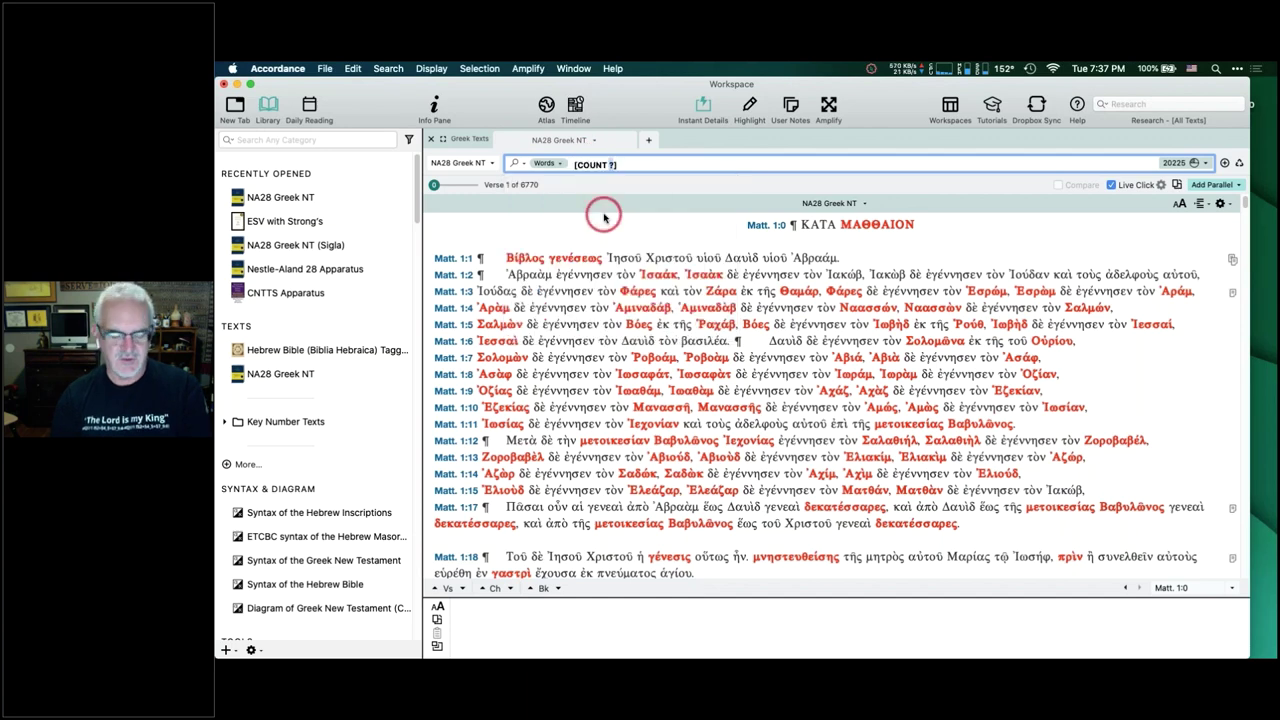
text(200-)
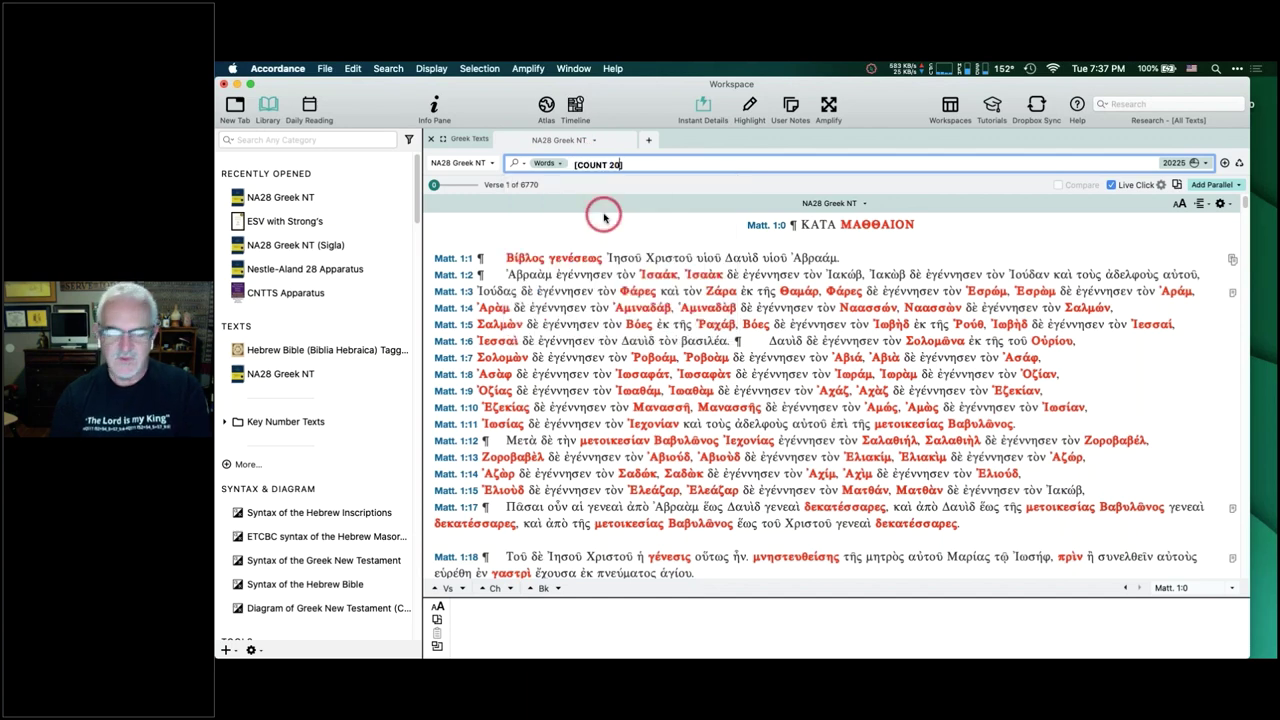
text(500)
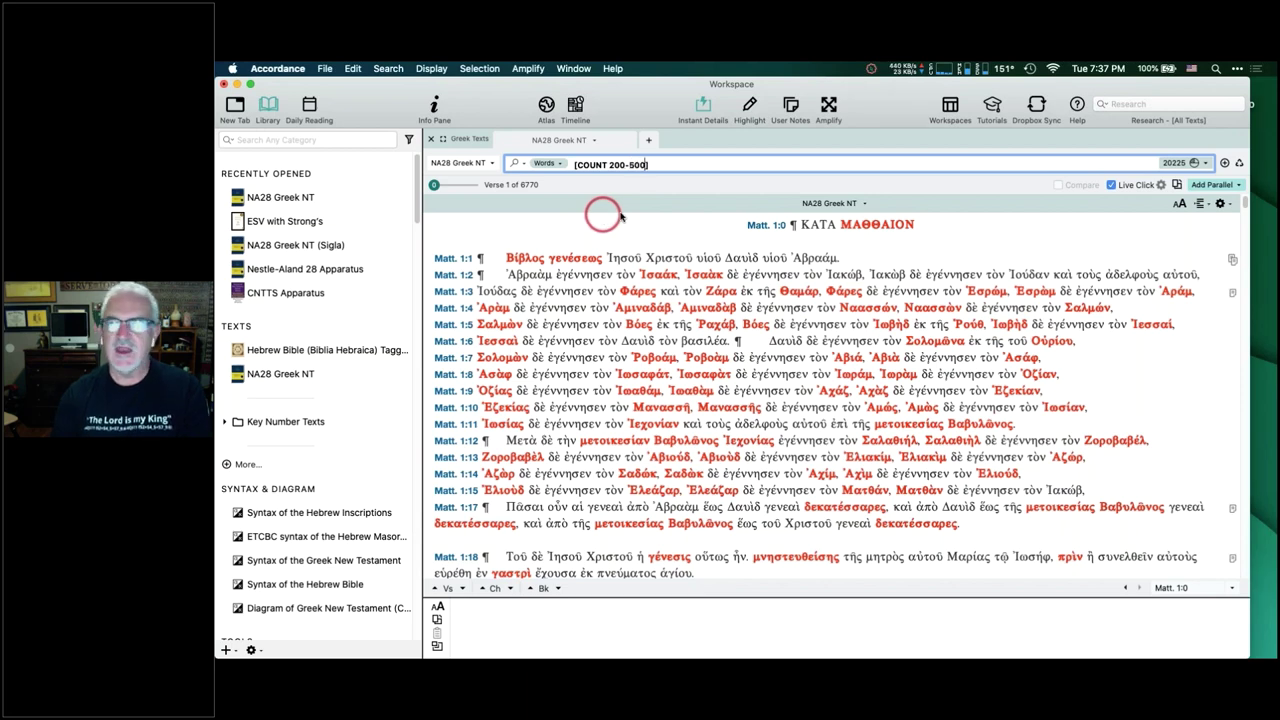
key(Return)
Open the word Analysis of the [COUNT 200-500] hits and sort it by Count down.
click(1177, 162)
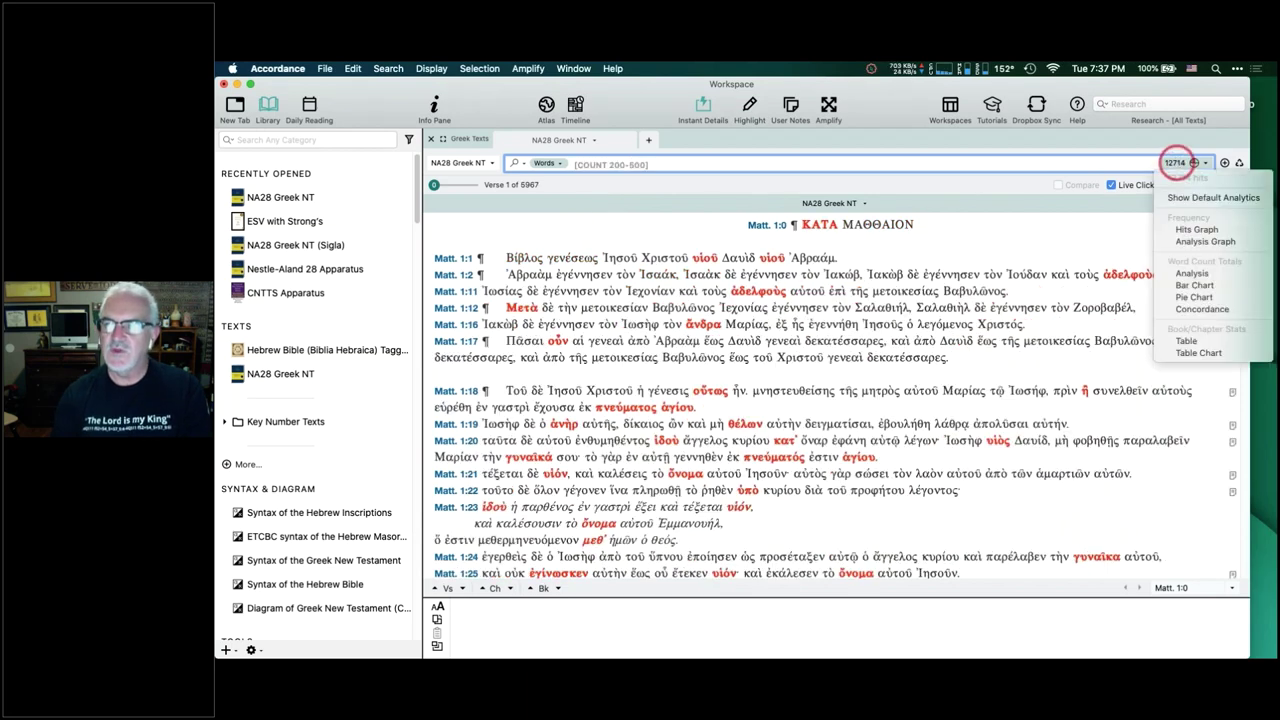
click(1190, 274)
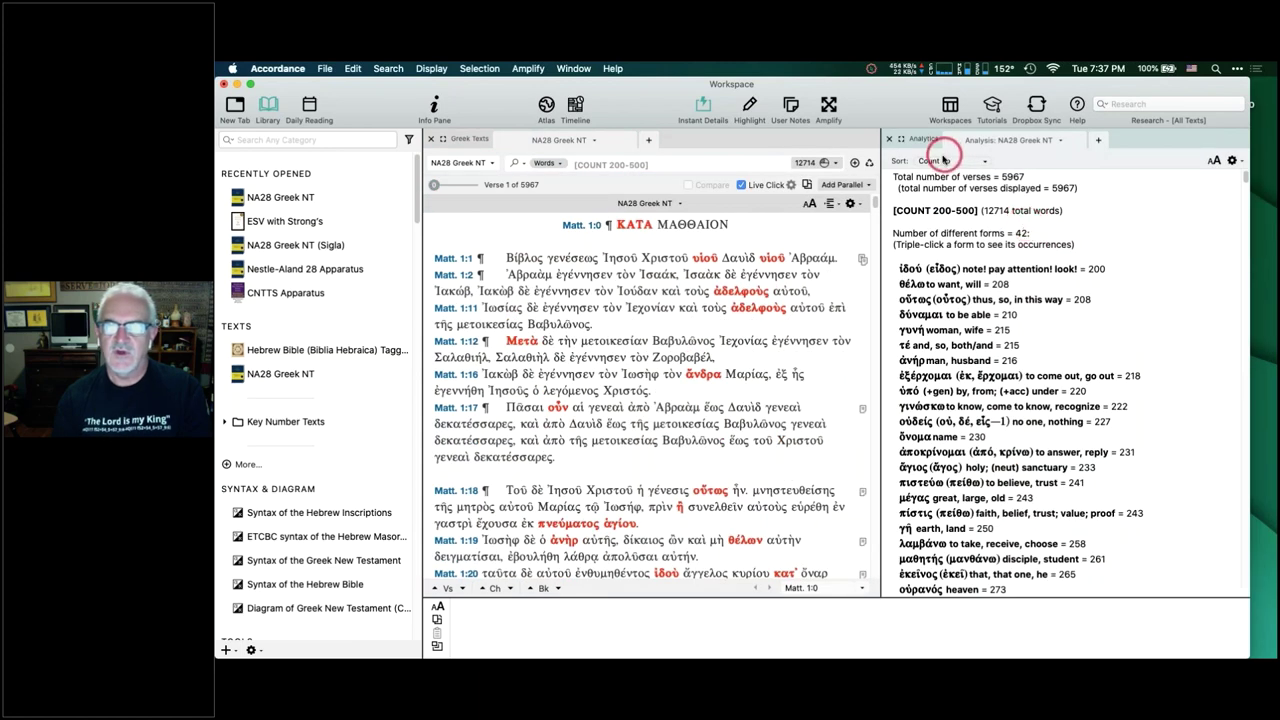
click(940, 162)
click(940, 183)
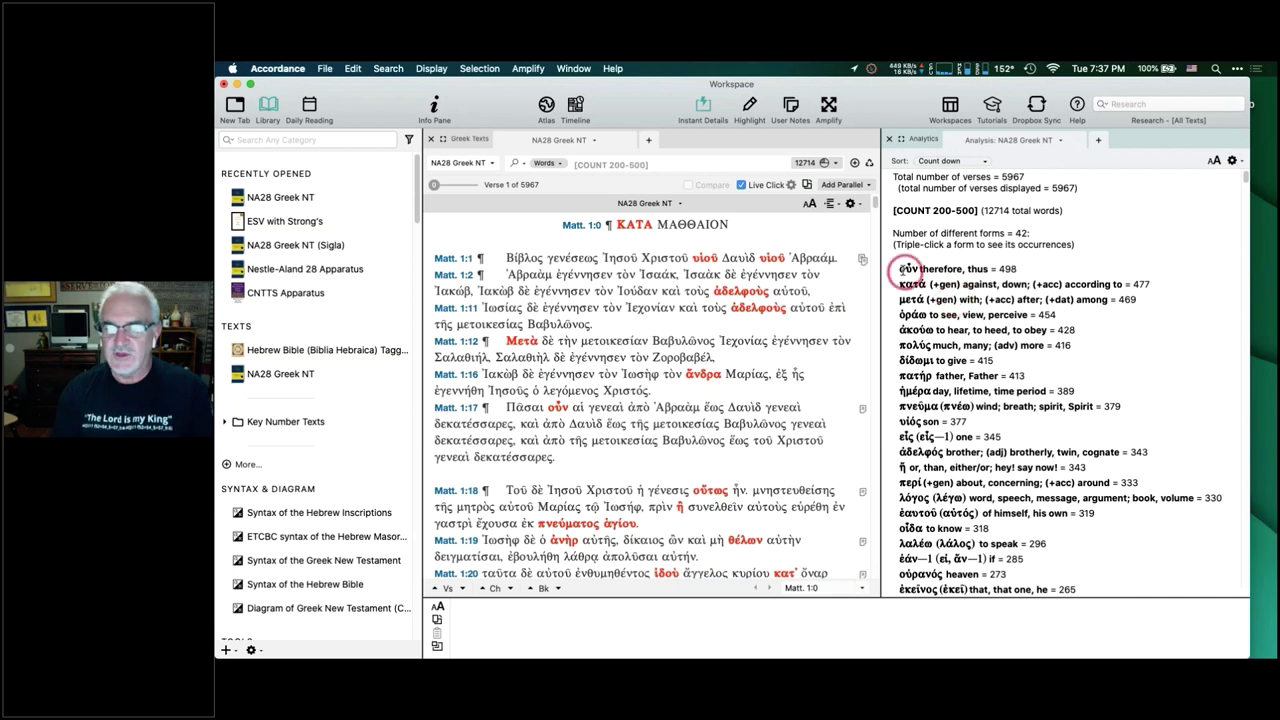
Select the entire text of the NA28 Analysis list.
drag(900, 268, 1143, 549)
click(1117, 517)
key(super+a)
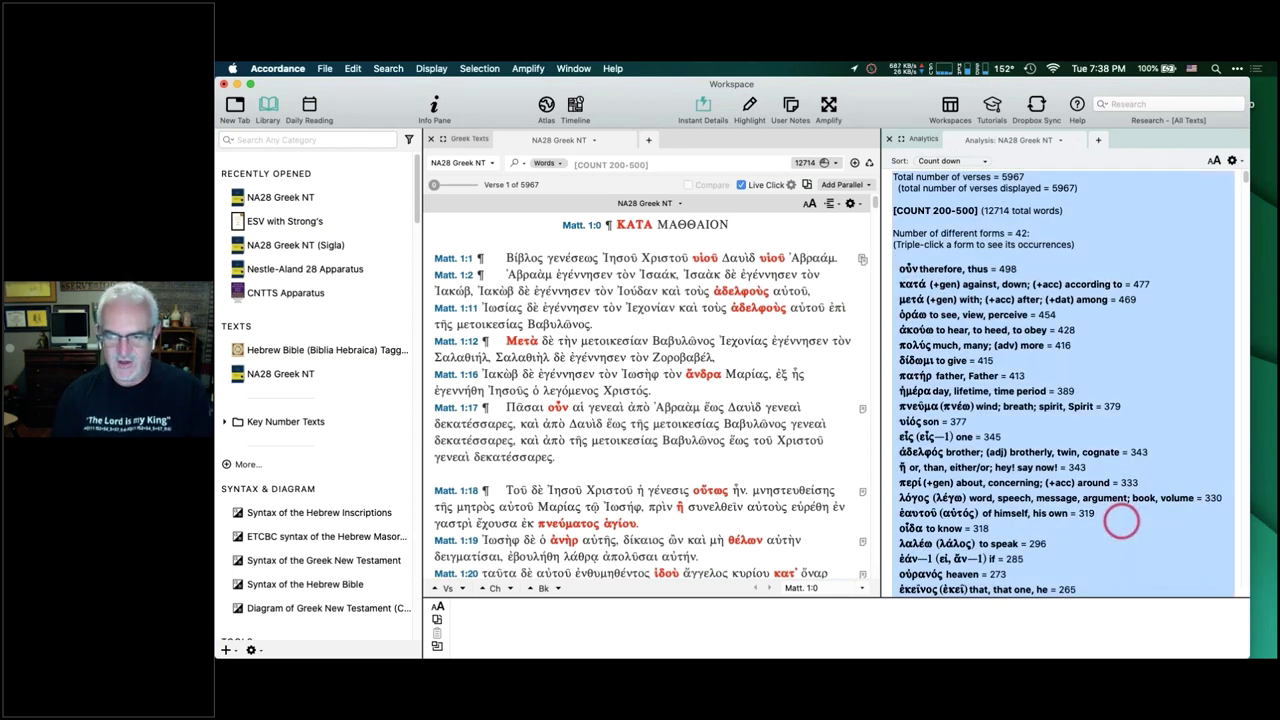
key(super+space)
text(wo)
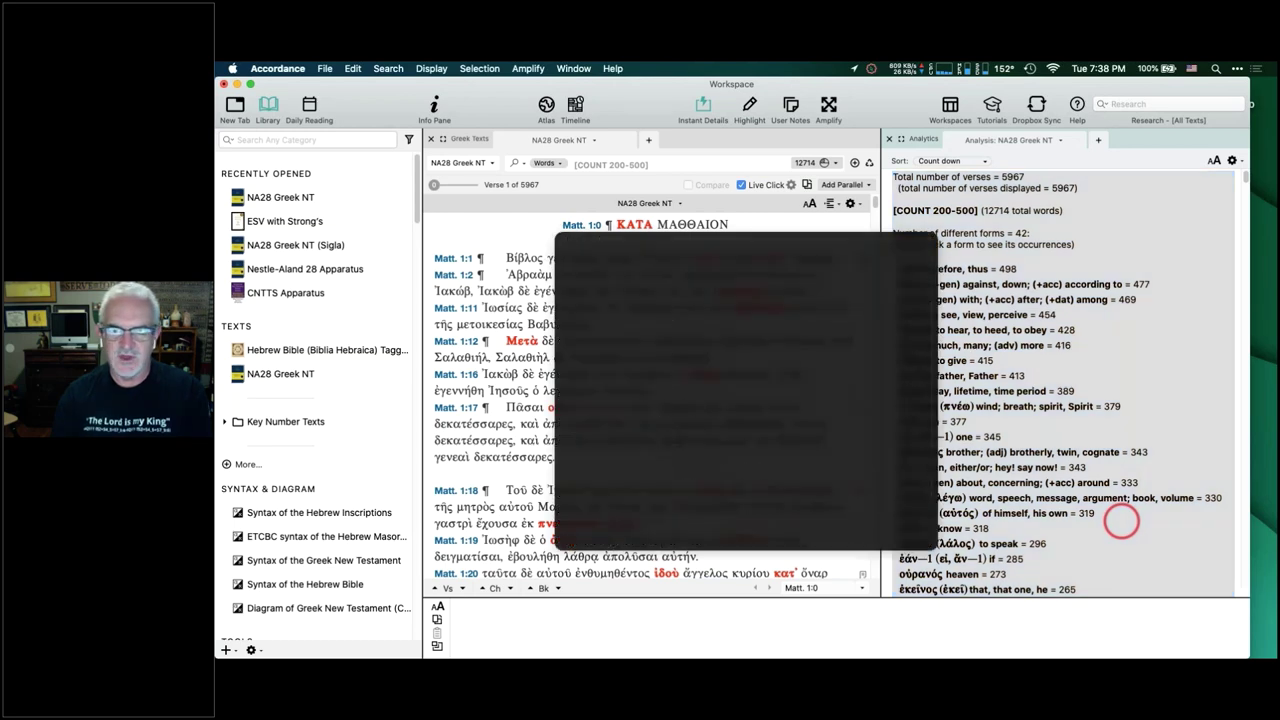
key(Escape)
click(1078, 418)
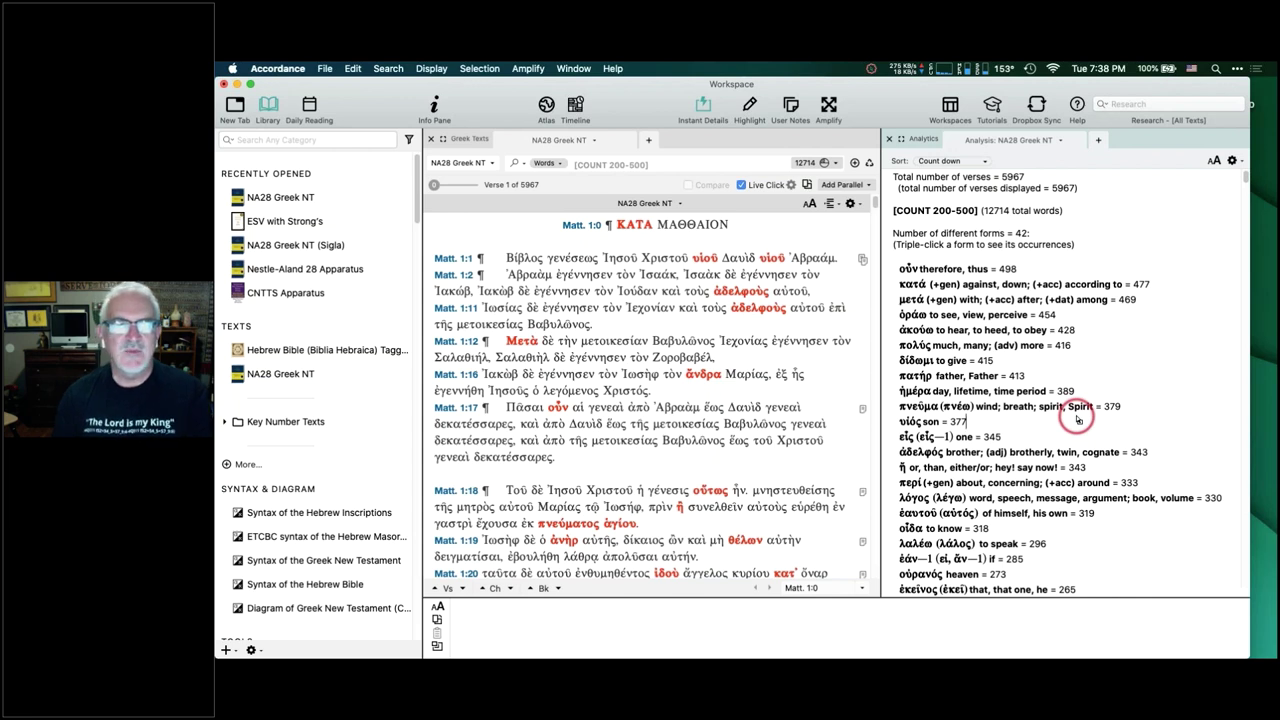
Open the Accordance Exchange website in an enlarged pane and go to its Automation page.
click(612, 68)
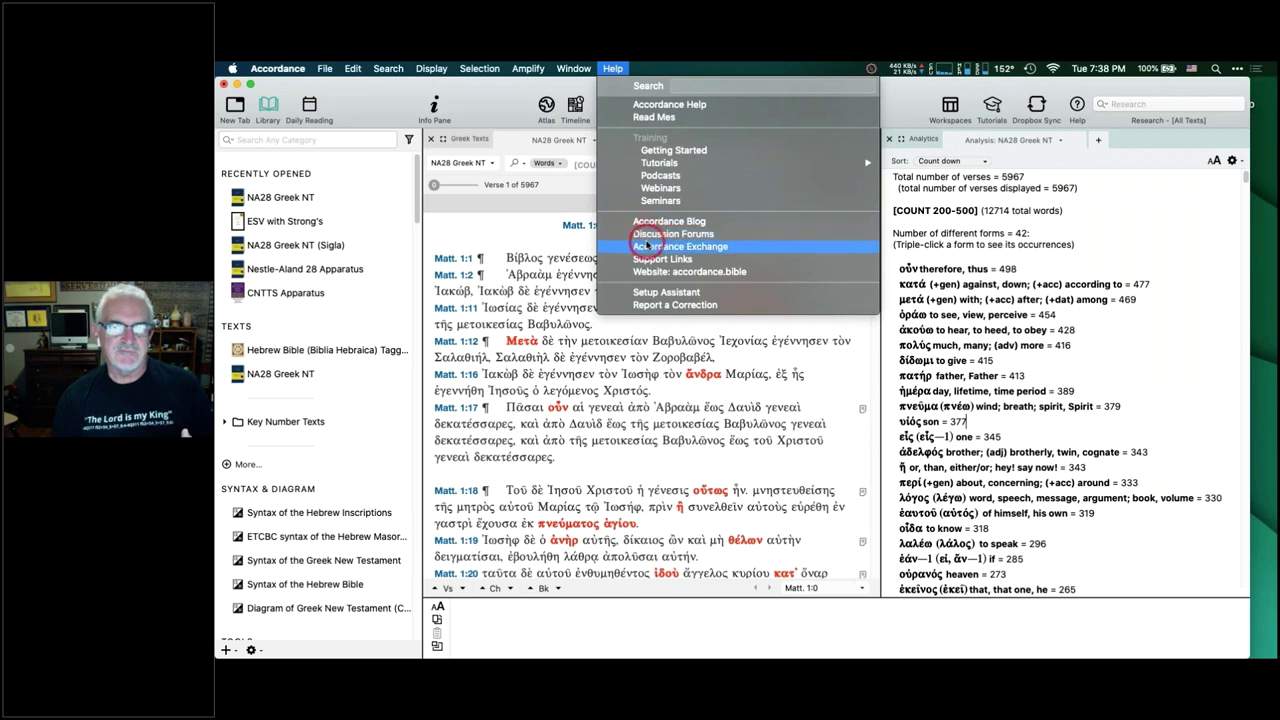
click(643, 247)
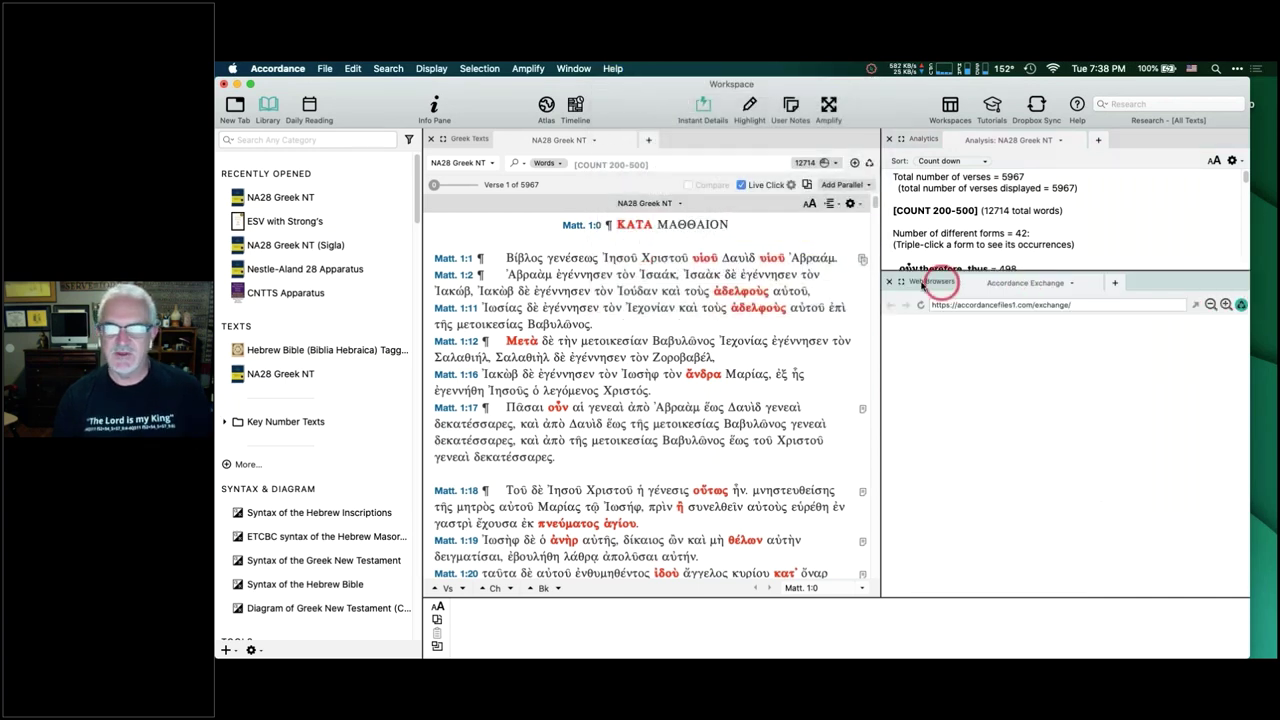
click(901, 282)
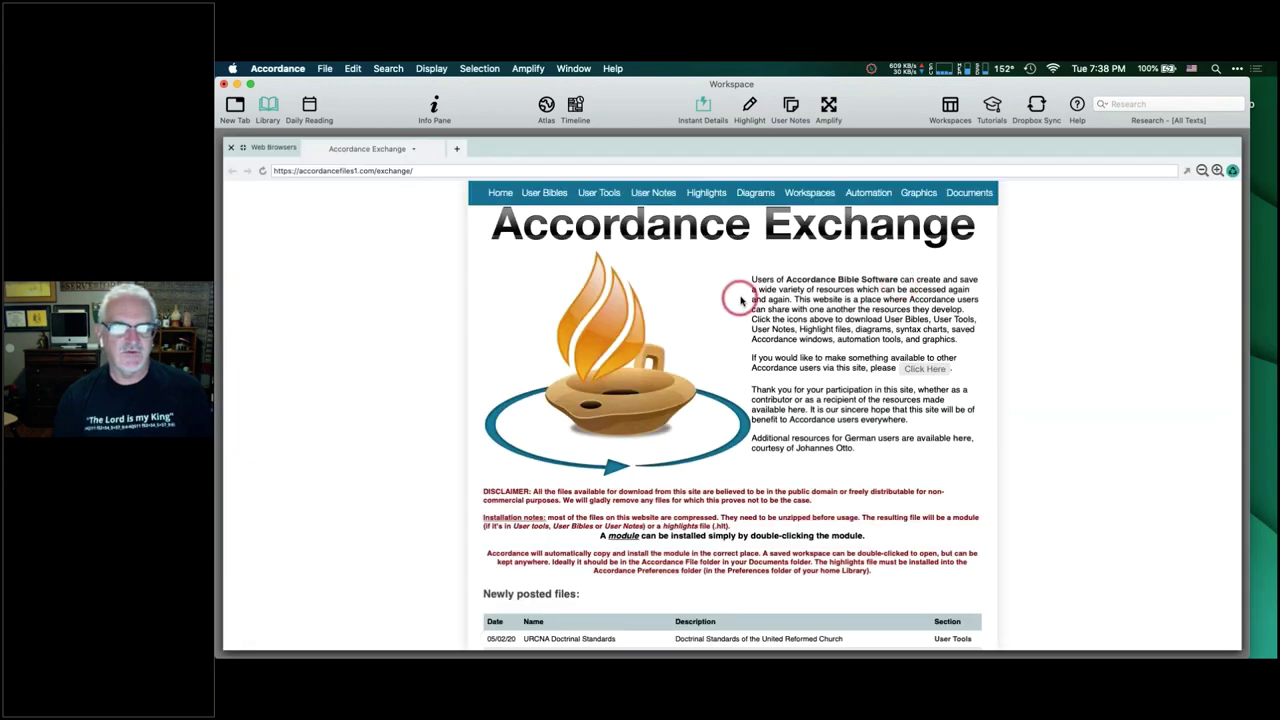
click(874, 194)
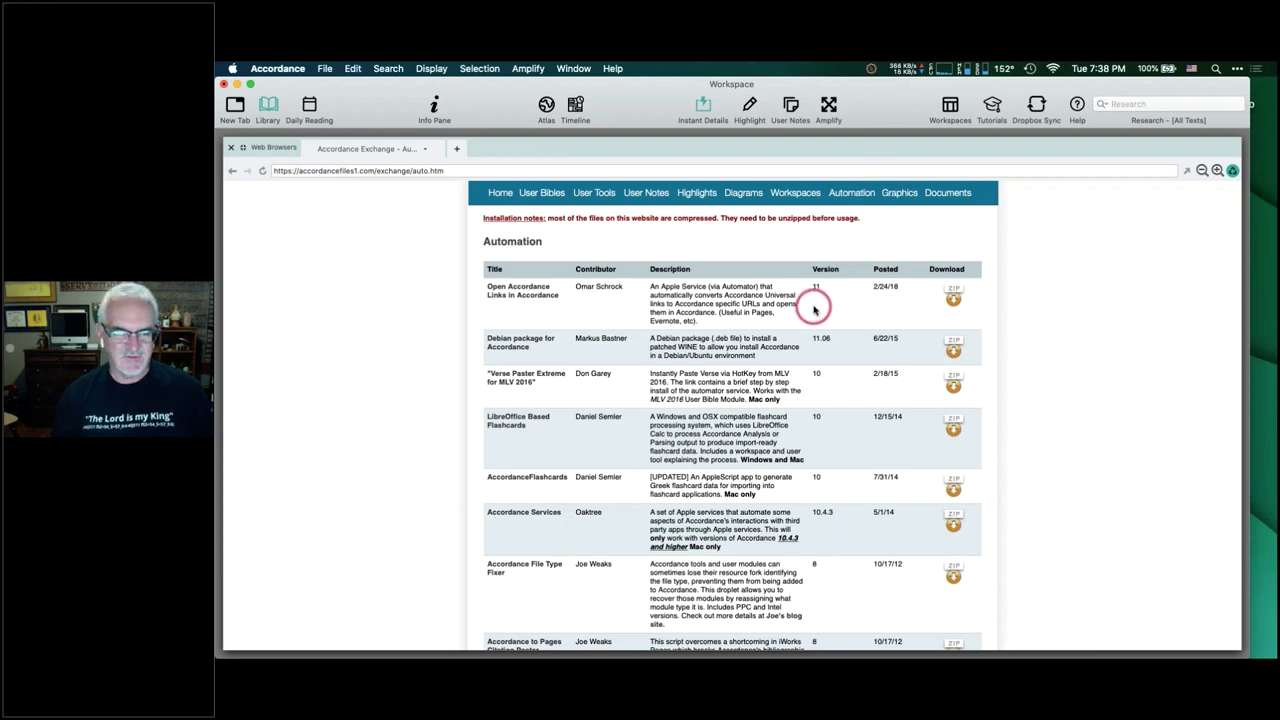
Examine the Automation downloads for scripts that convert Analysis output into flashcard data.
scroll(814, 305, down, 5)
scroll(814, 305, up, 1)
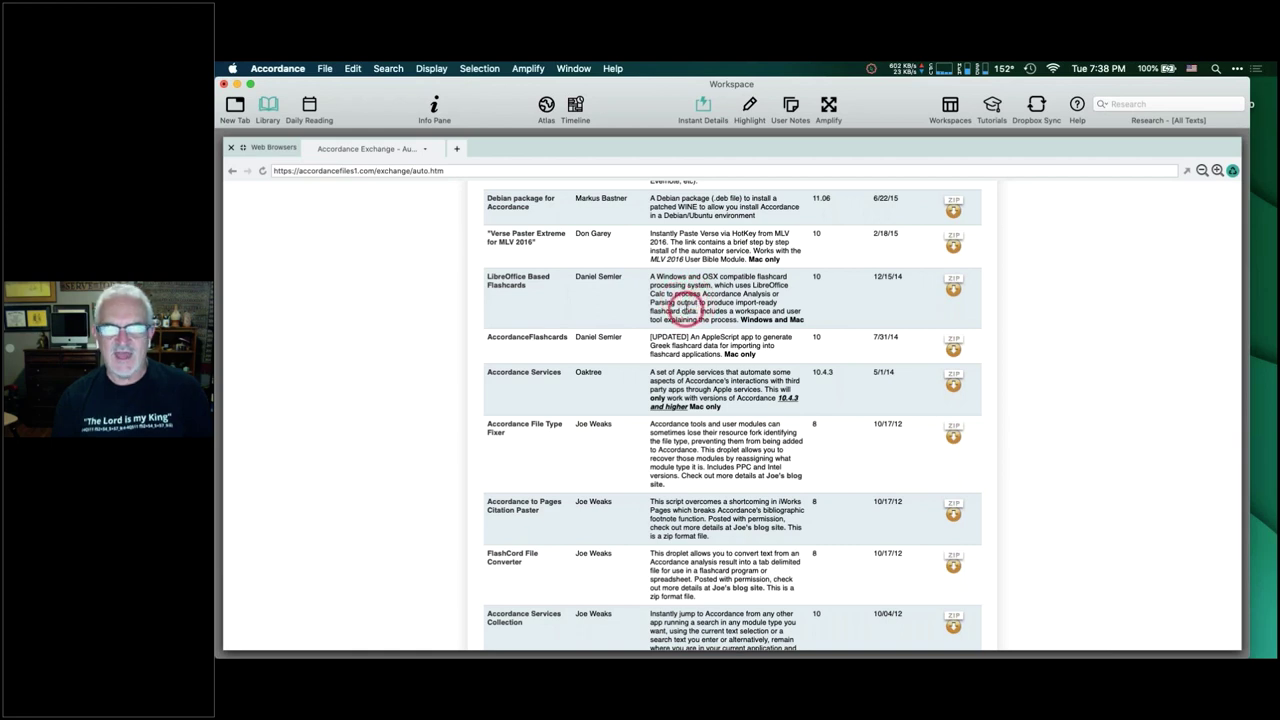
scroll(686, 310, down, 2)
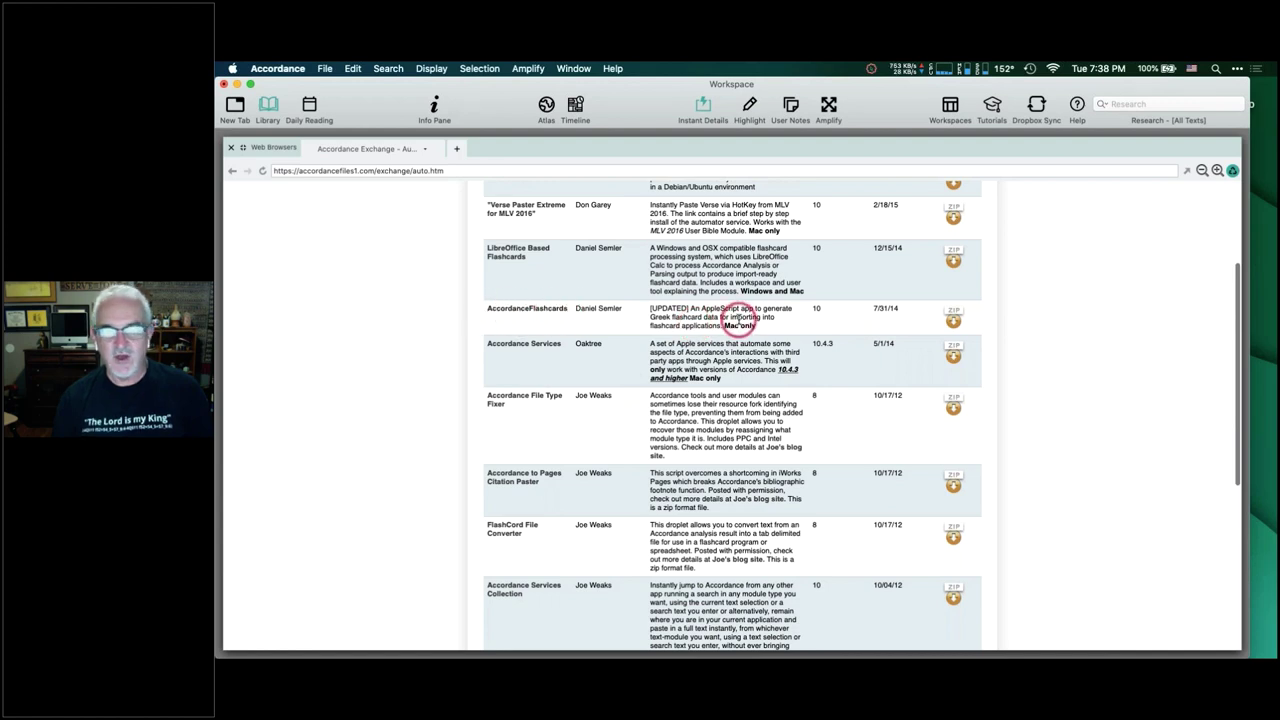
right_click(708, 352)
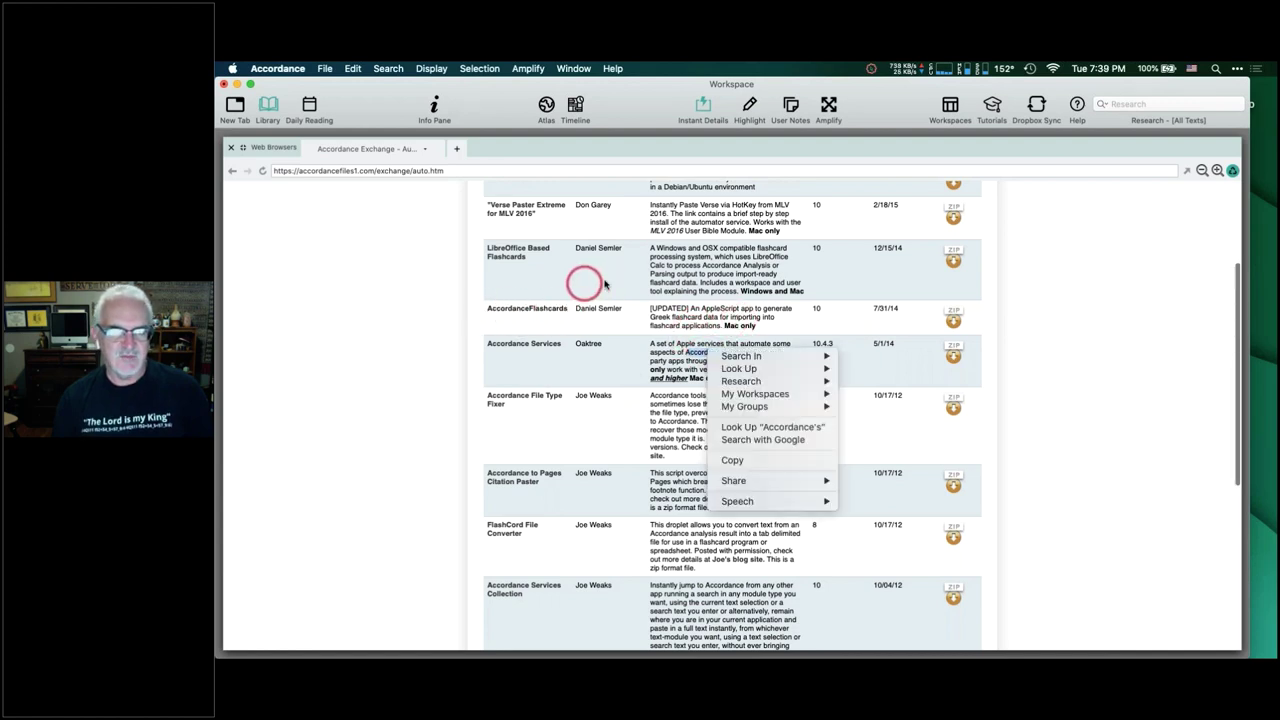
click(598, 276)
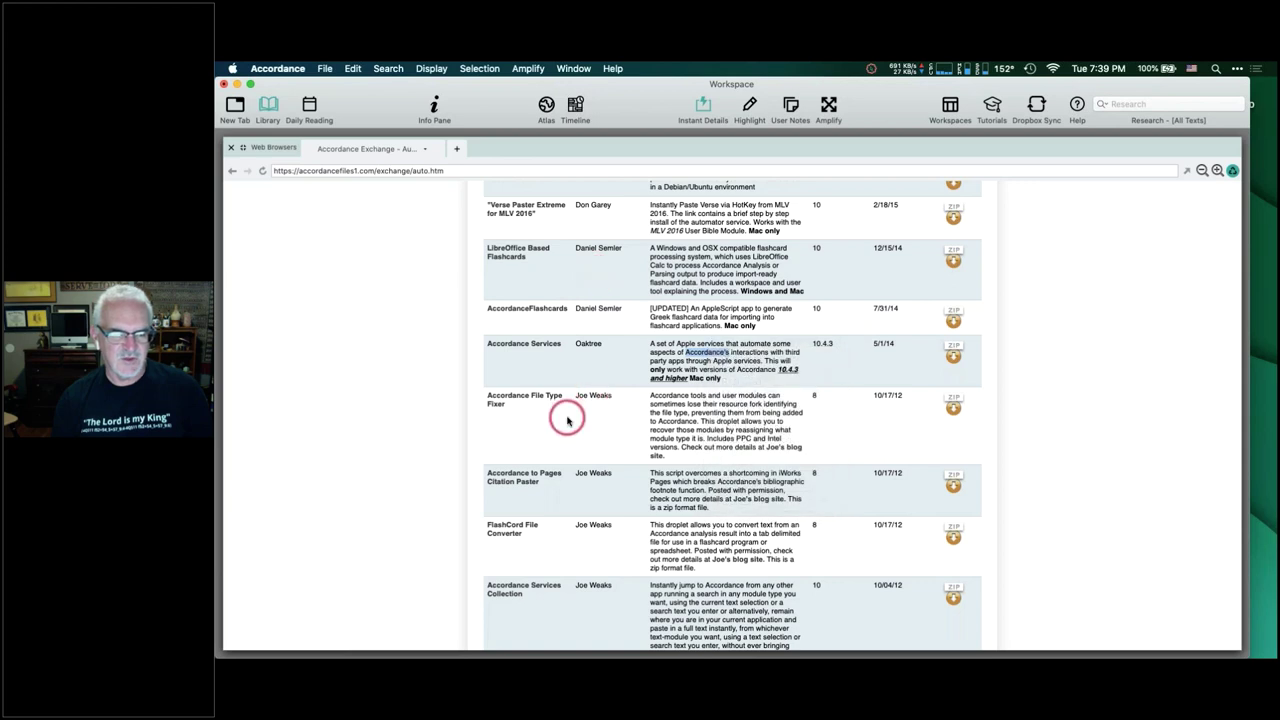
scroll(566, 420, down, 1)
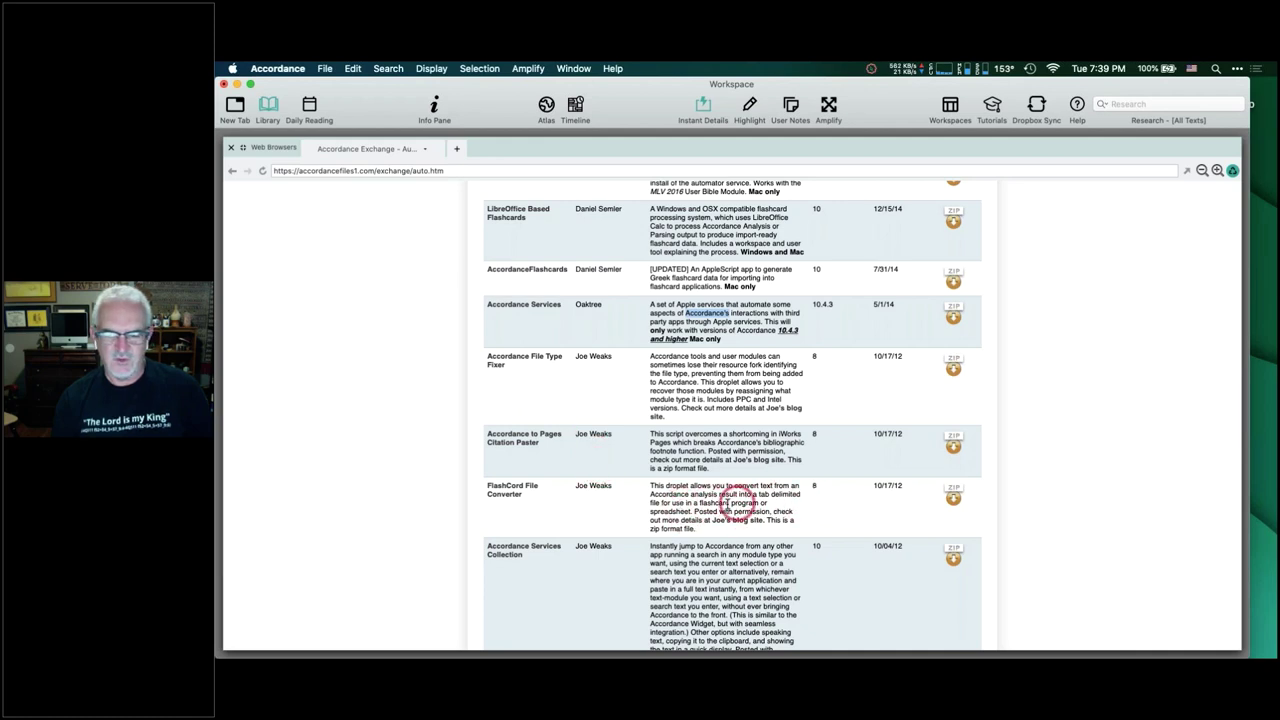
scroll(730, 505, up, 3)
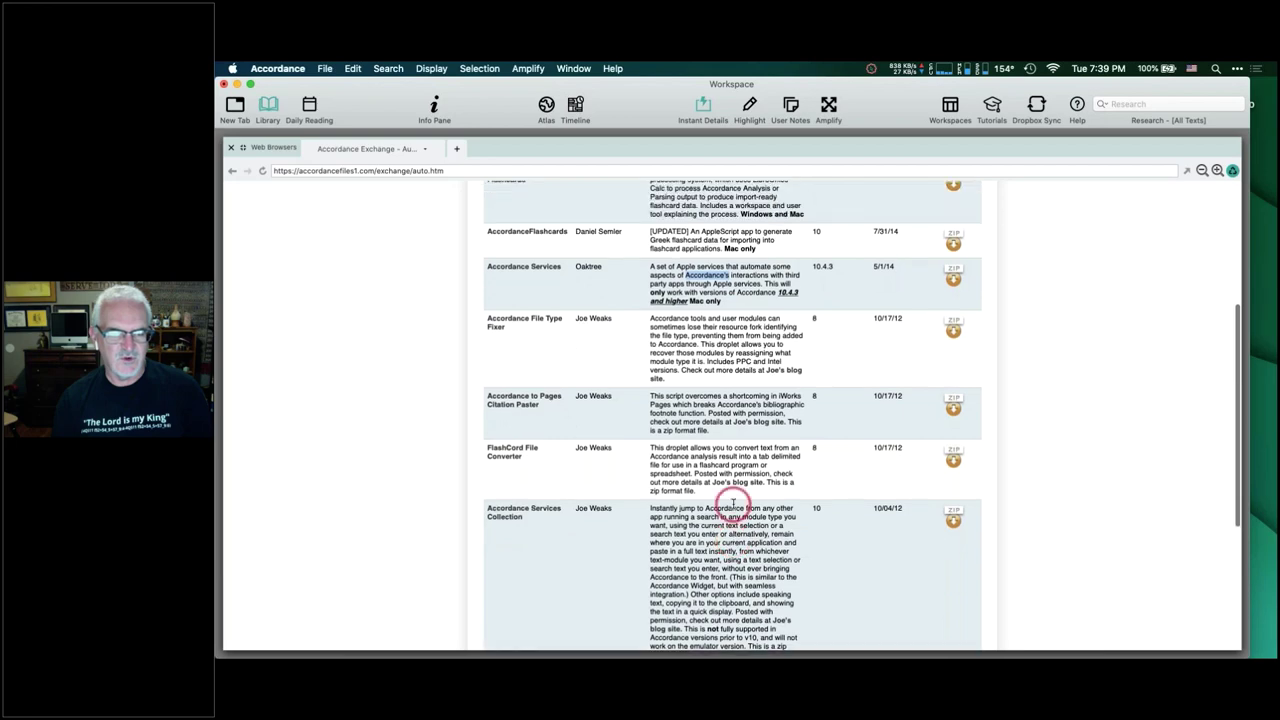
scroll(678, 328, up, 6)
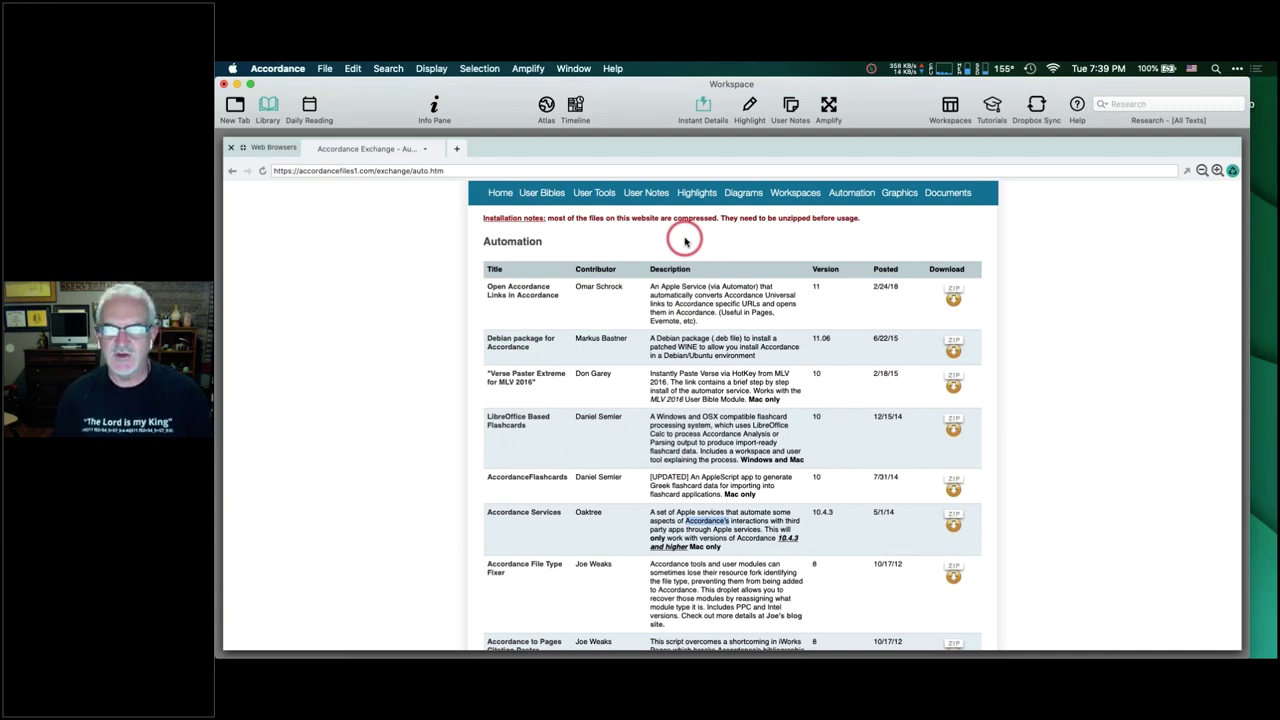
Close the Accordance Exchange and Analysis panes and clear the NA28 Greek NT search entry.
click(230, 147)
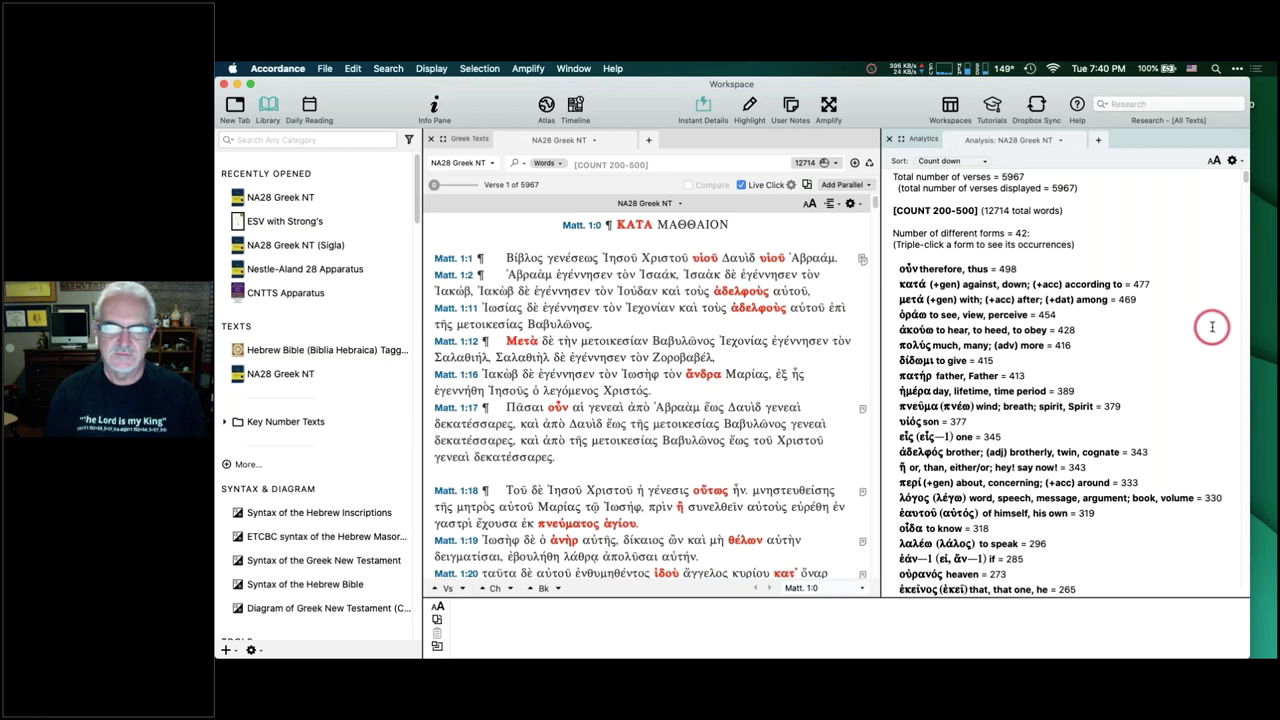
click(889, 139)
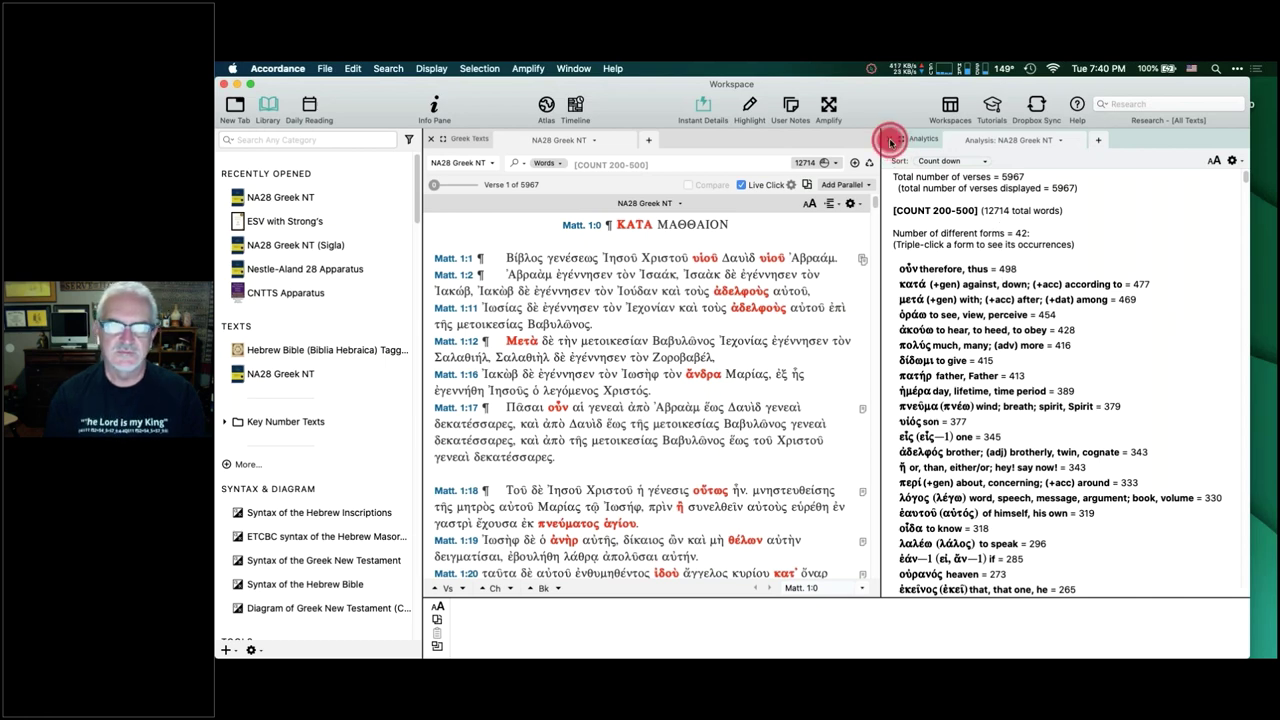
drag(703, 164, 560, 163)
key(BackSpace)
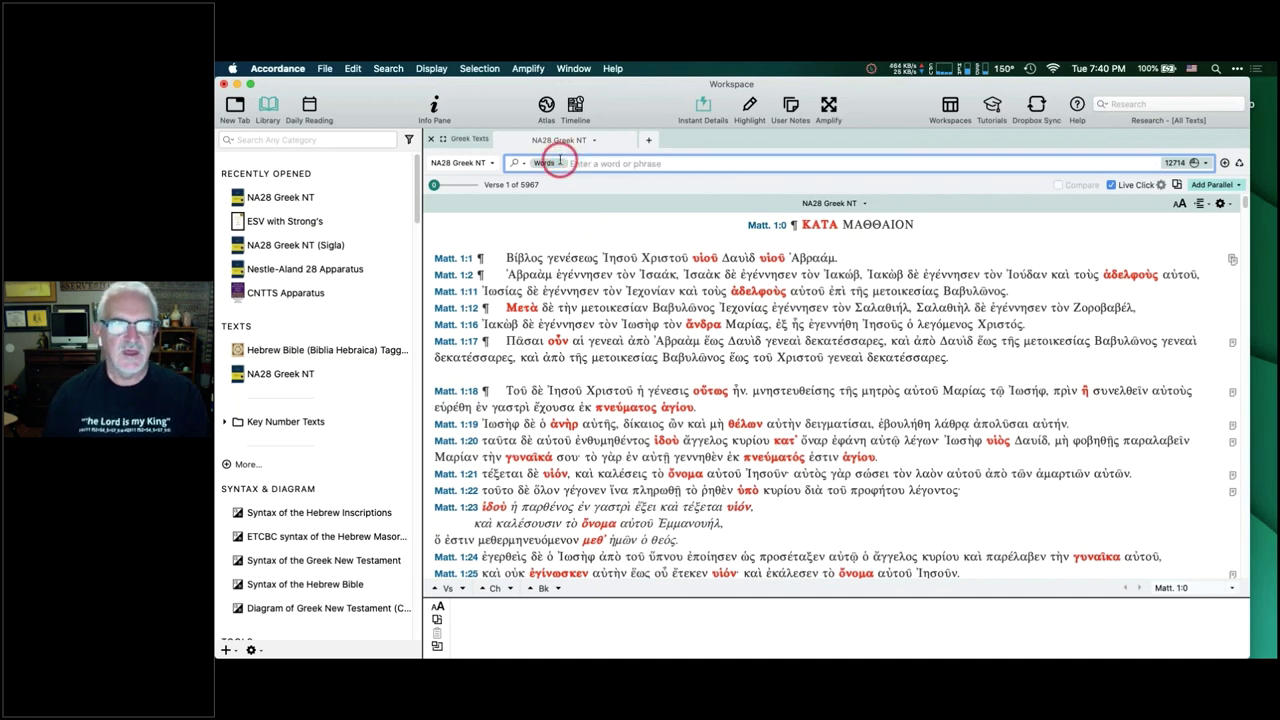
Filter the Library for gnt and open the Greek Bible (LXX + GNT) in a new tab.
click(349, 139)
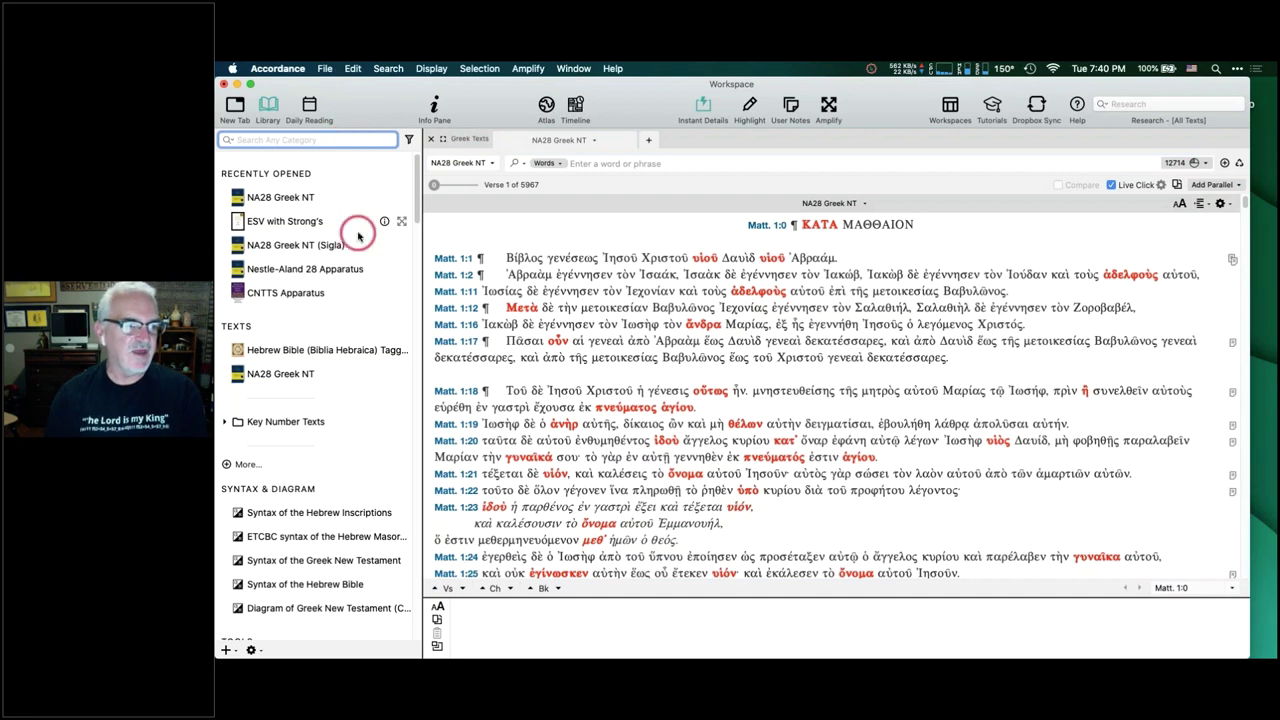
text(gnt)
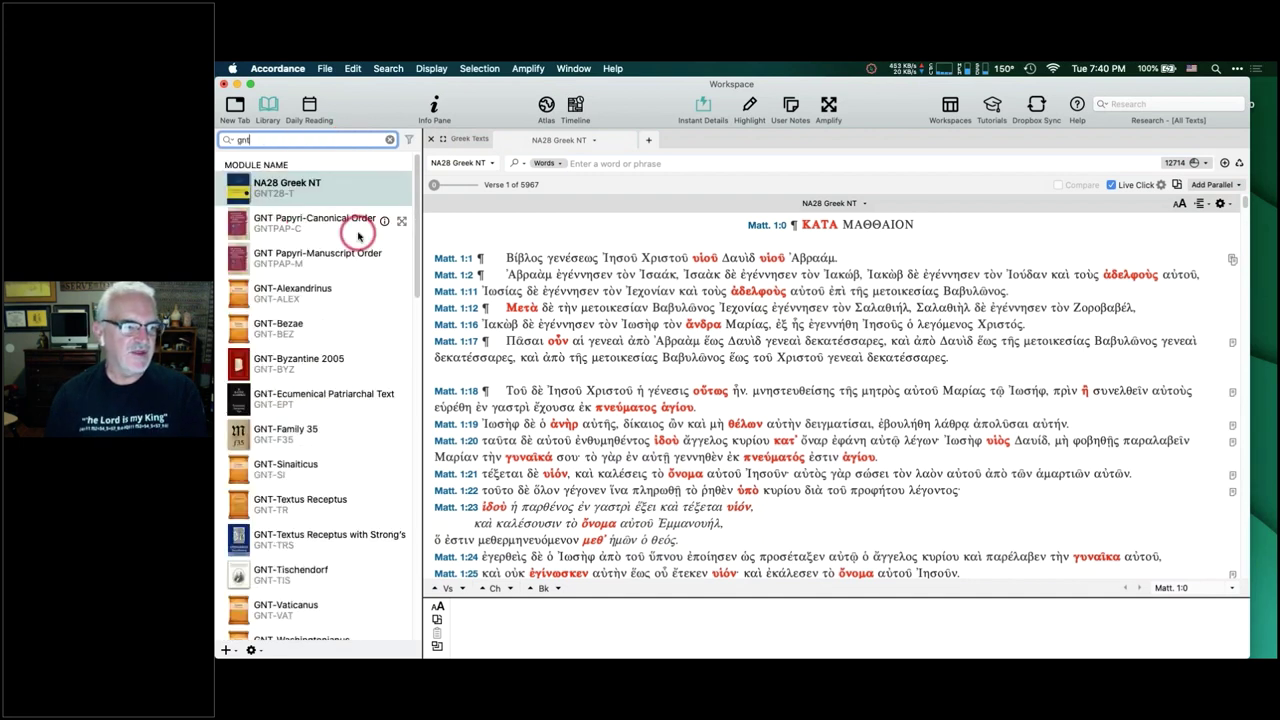
scroll(358, 235, down, 8)
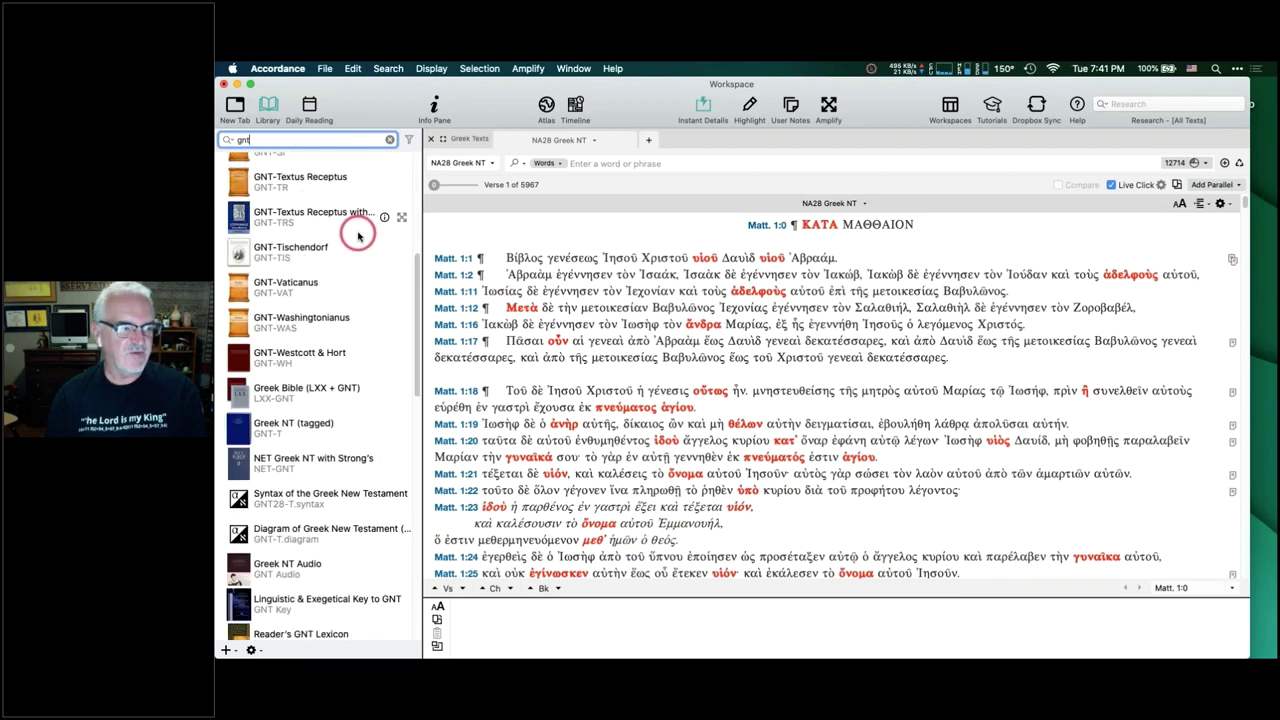
click(278, 397)
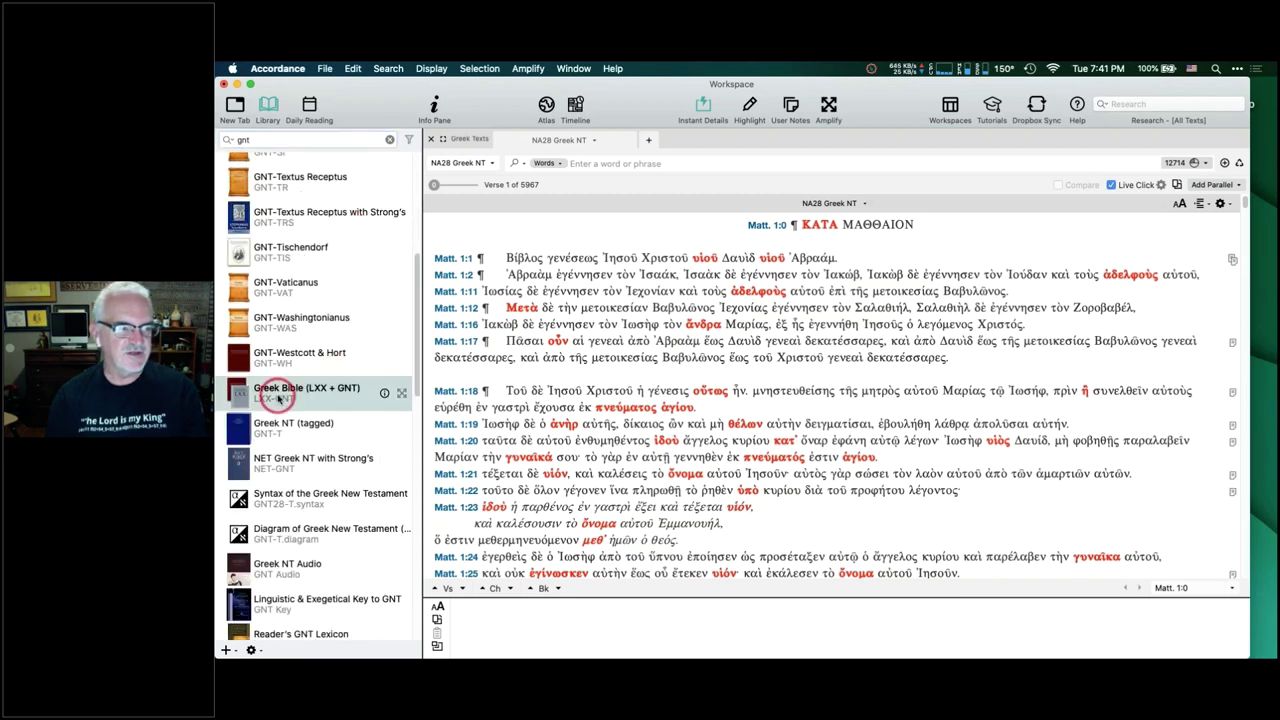
double_click(278, 397)
Search the Greek Bible (LXX + GNT) by Words for ἀγαπάω.
click(710, 165)
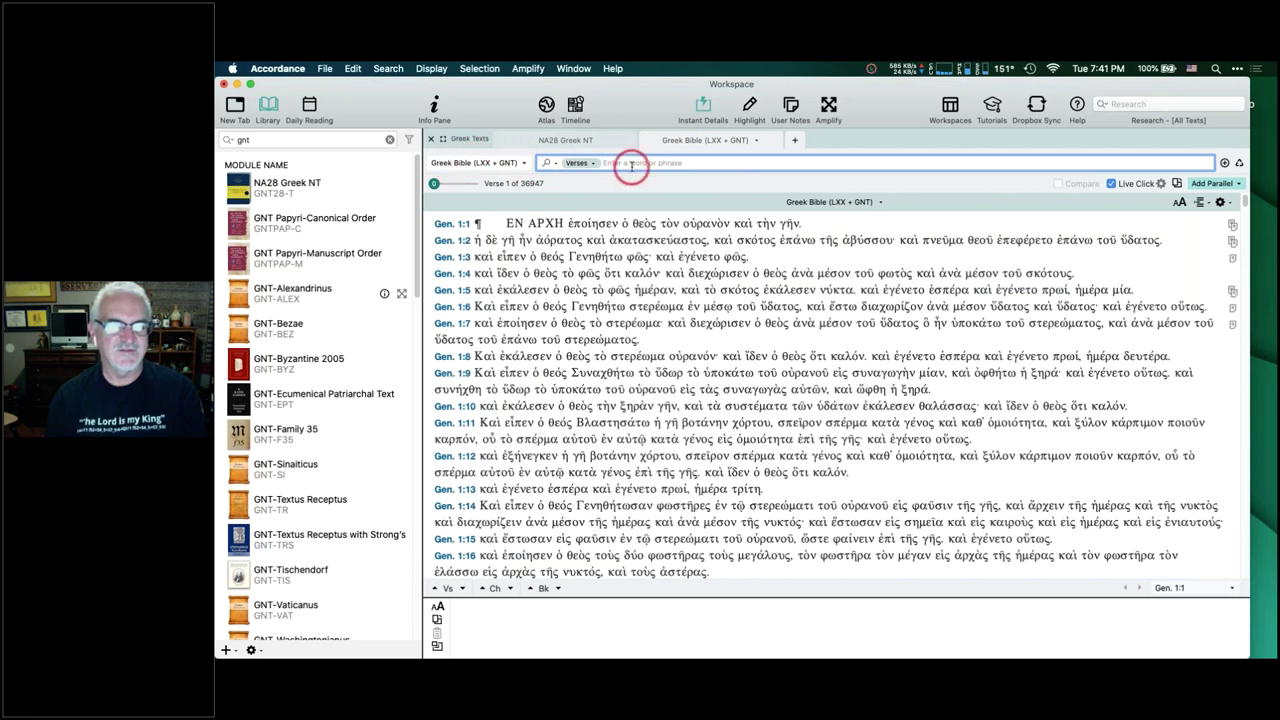
key(super+shift+w)
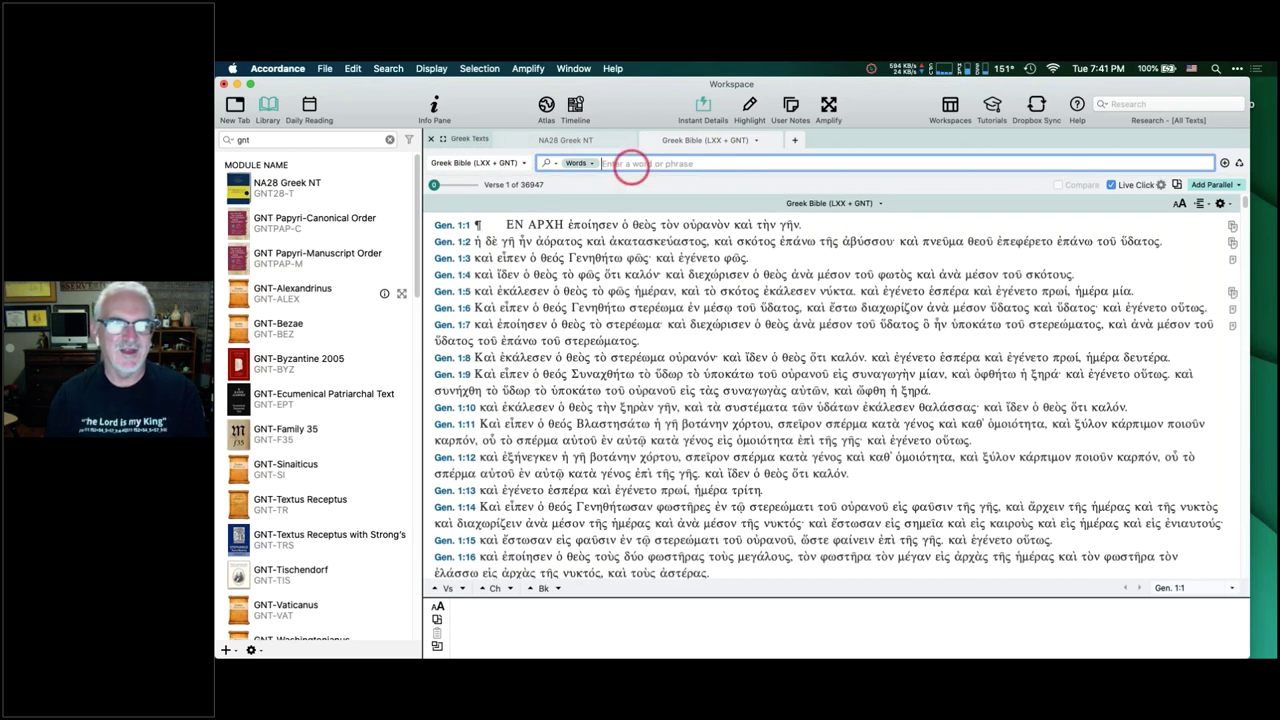
text(agapaw)
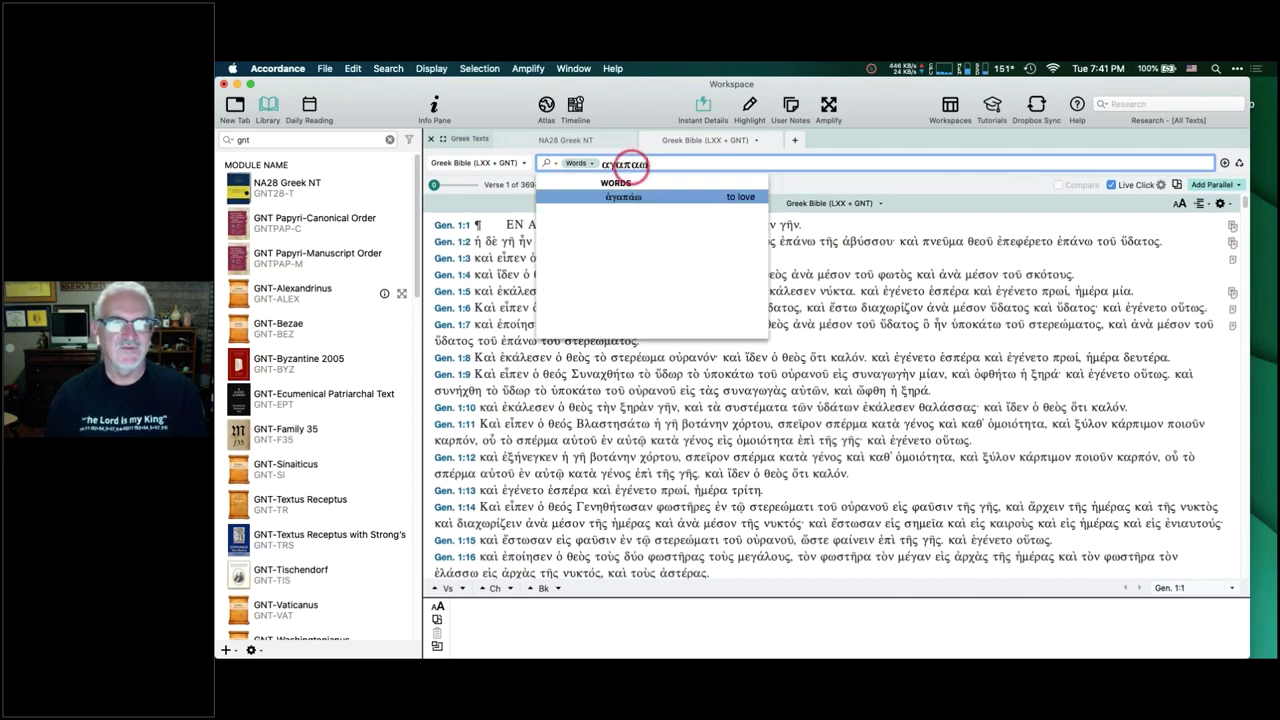
key(Return)
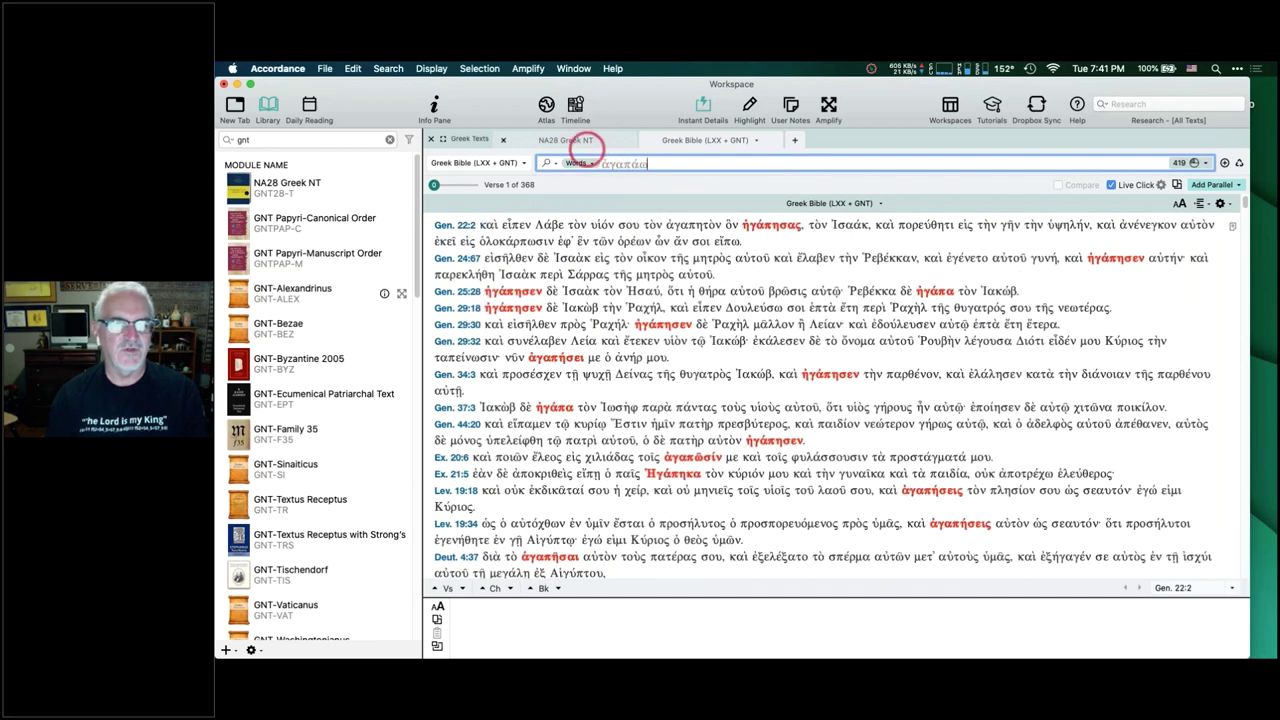
Close the Greek Bible tab, filter the Library for lxx and open LXX Rahlfs Tagged in a separate pane beside NA28.
click(648, 141)
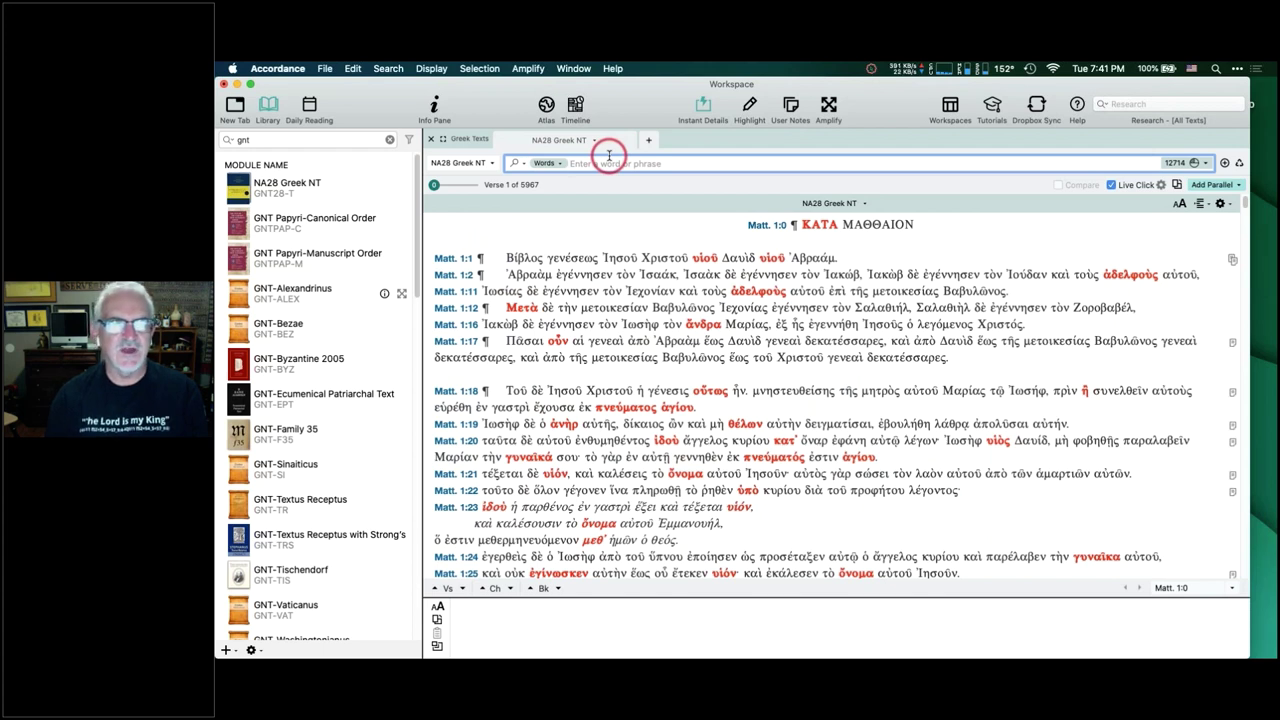
click(389, 139)
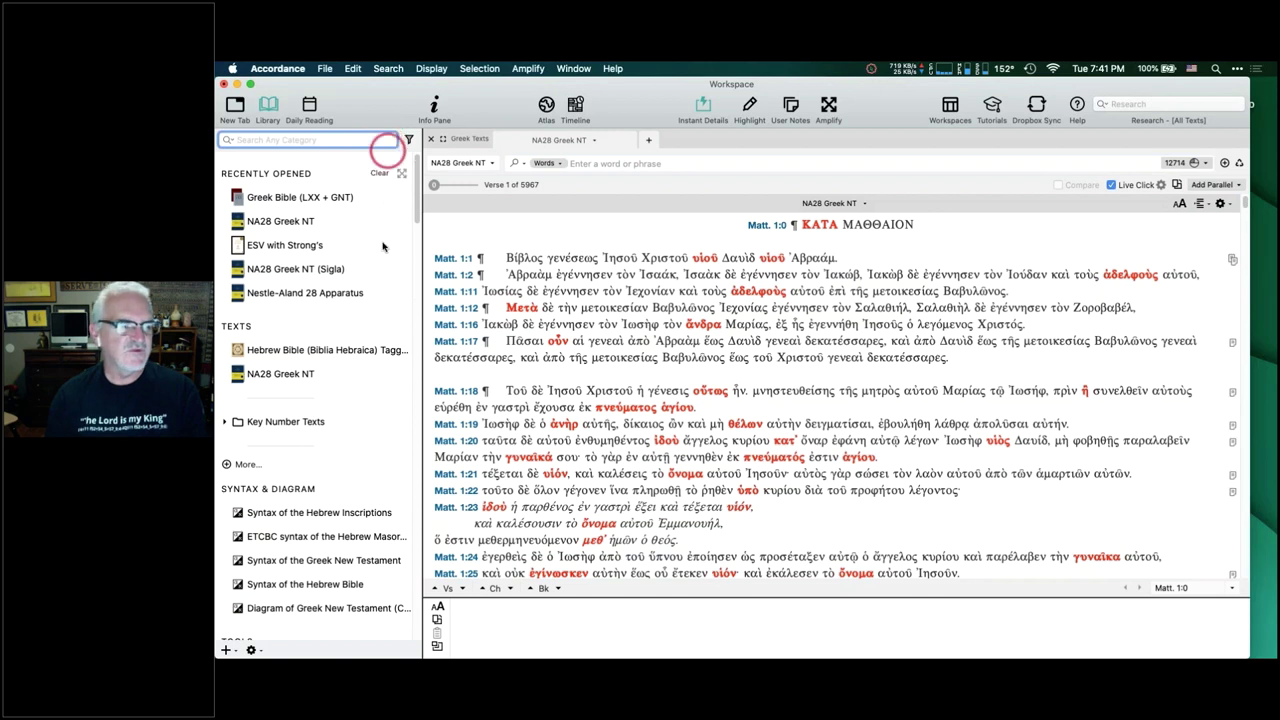
mouse_move(307, 178)
text(lxx)
drag(307, 178, 1186, 316)
Insert a LINK command to NA28 Greek NT as the search entry of LXX Rahlfs Tagged.
click(1003, 161)
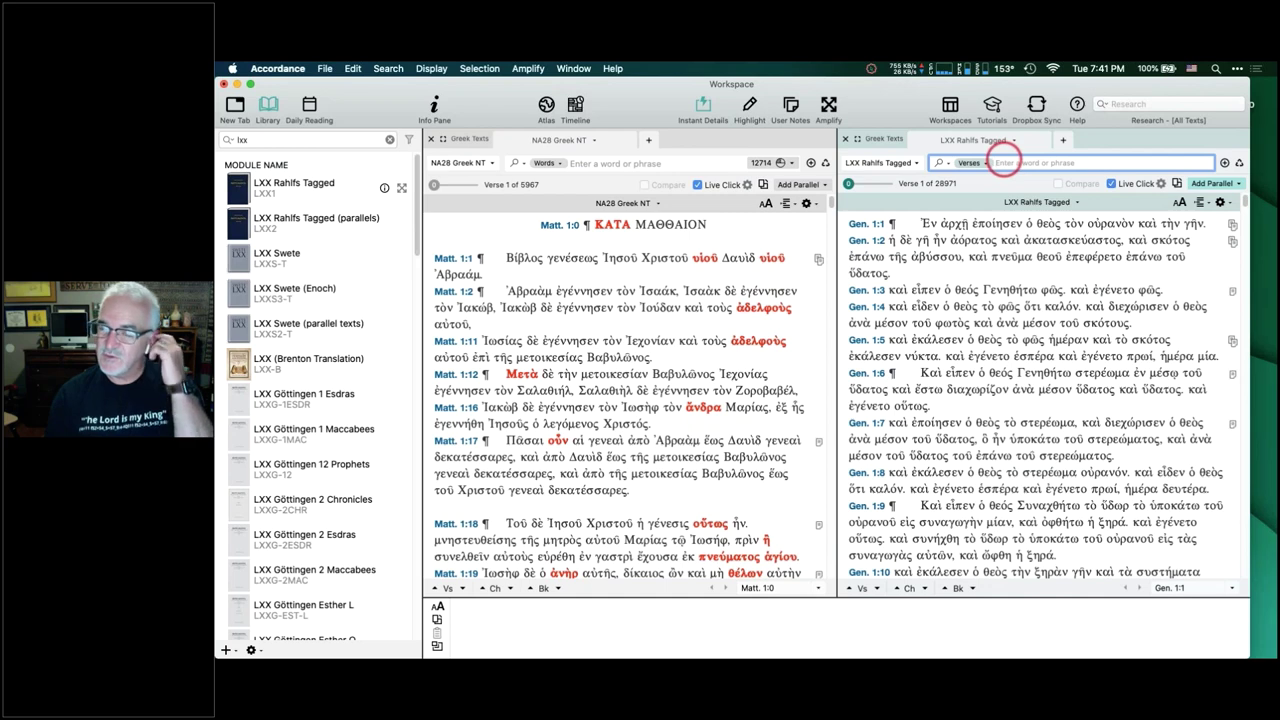
click(998, 162)
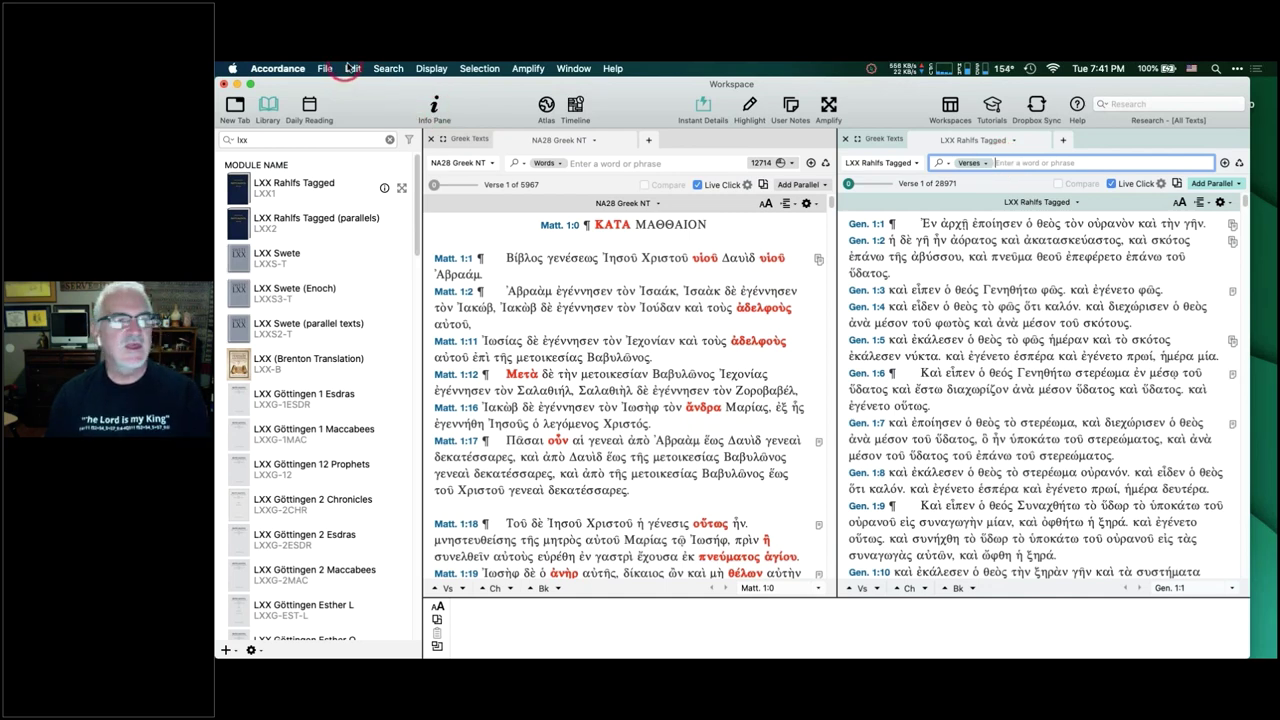
click(388, 68)
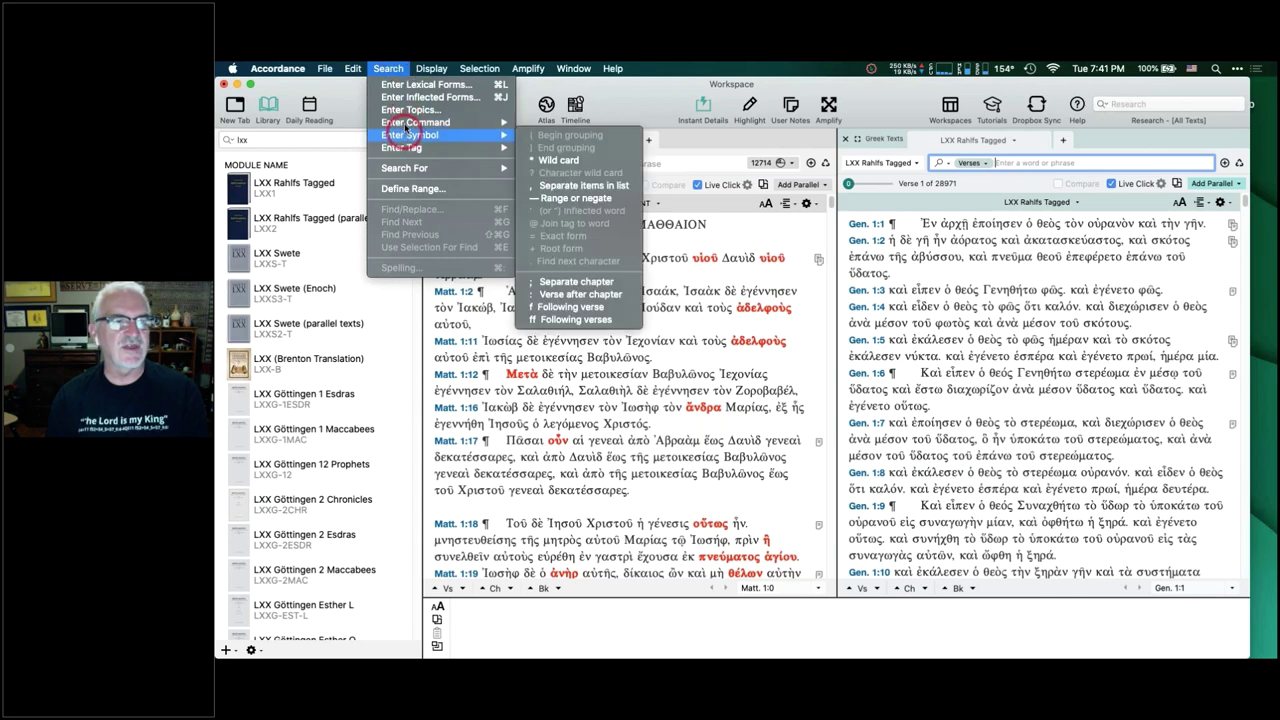
mouse_move(420, 122)
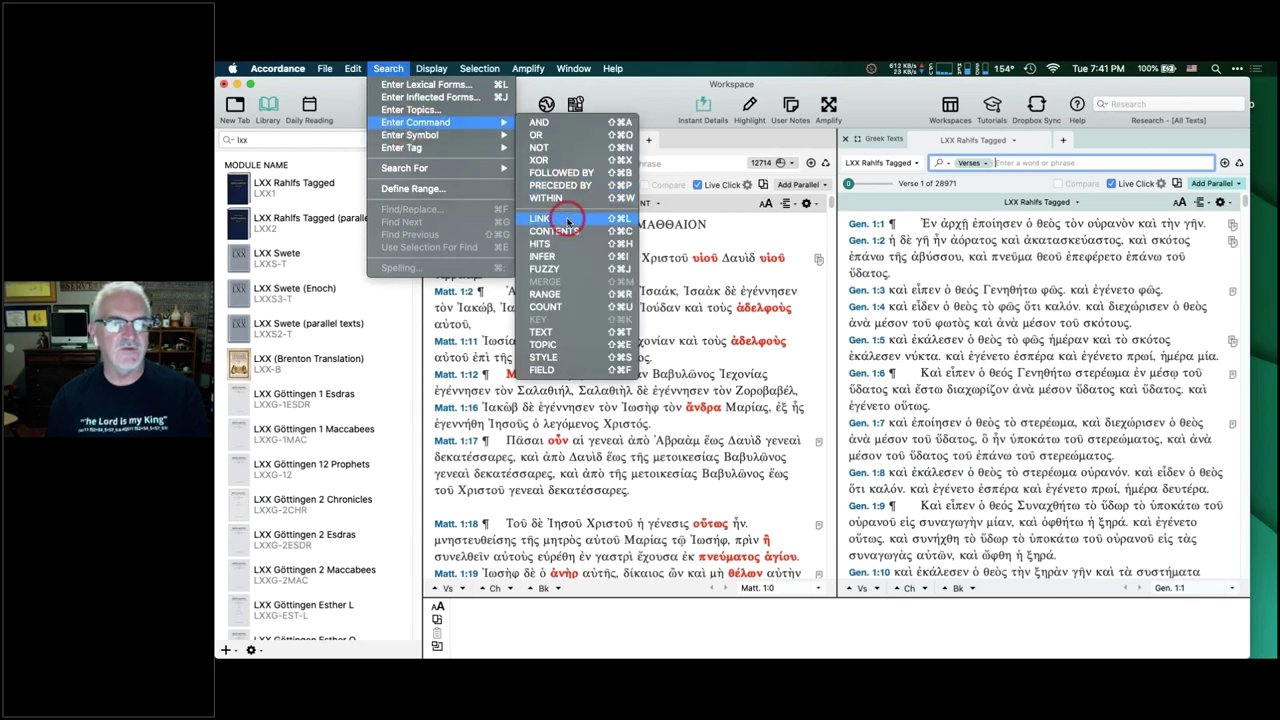
click(568, 220)
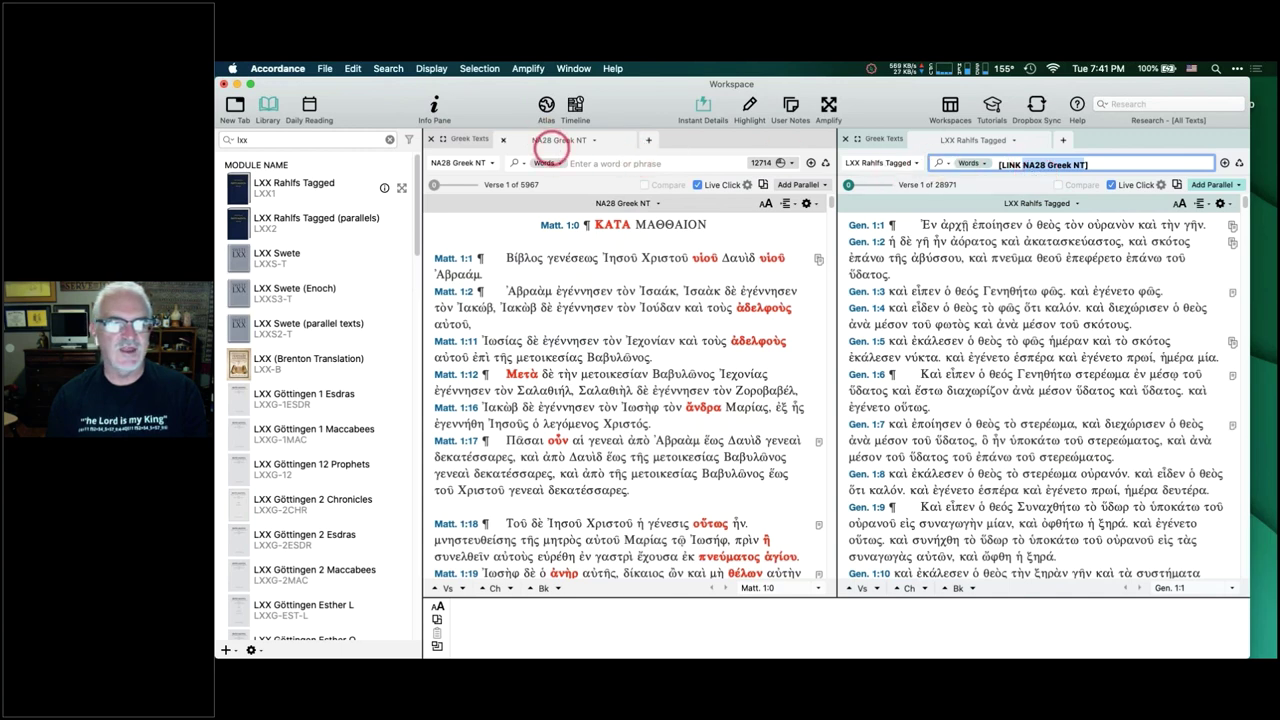
Search the NA28 Greek NT for αγαπαω so the linked LXX pane runs the same search.
click(587, 163)
text(αγαπαω)
key(Return)
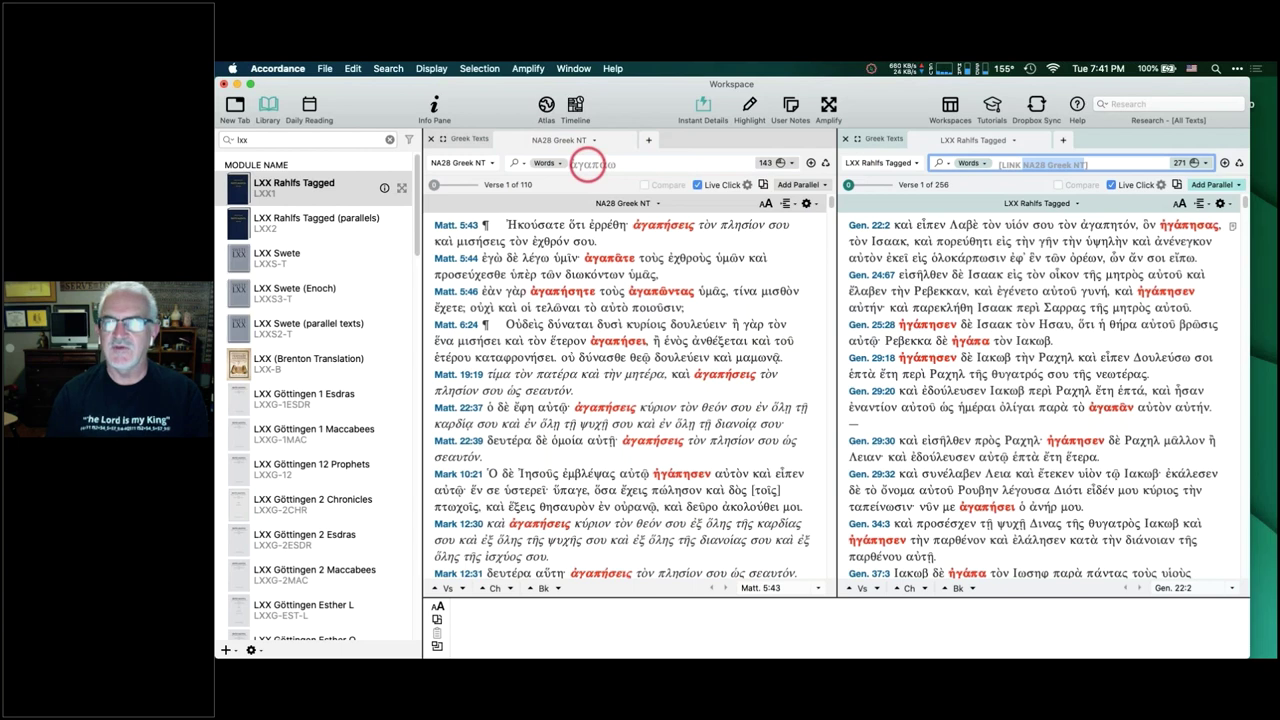
mouse_move(643, 262)
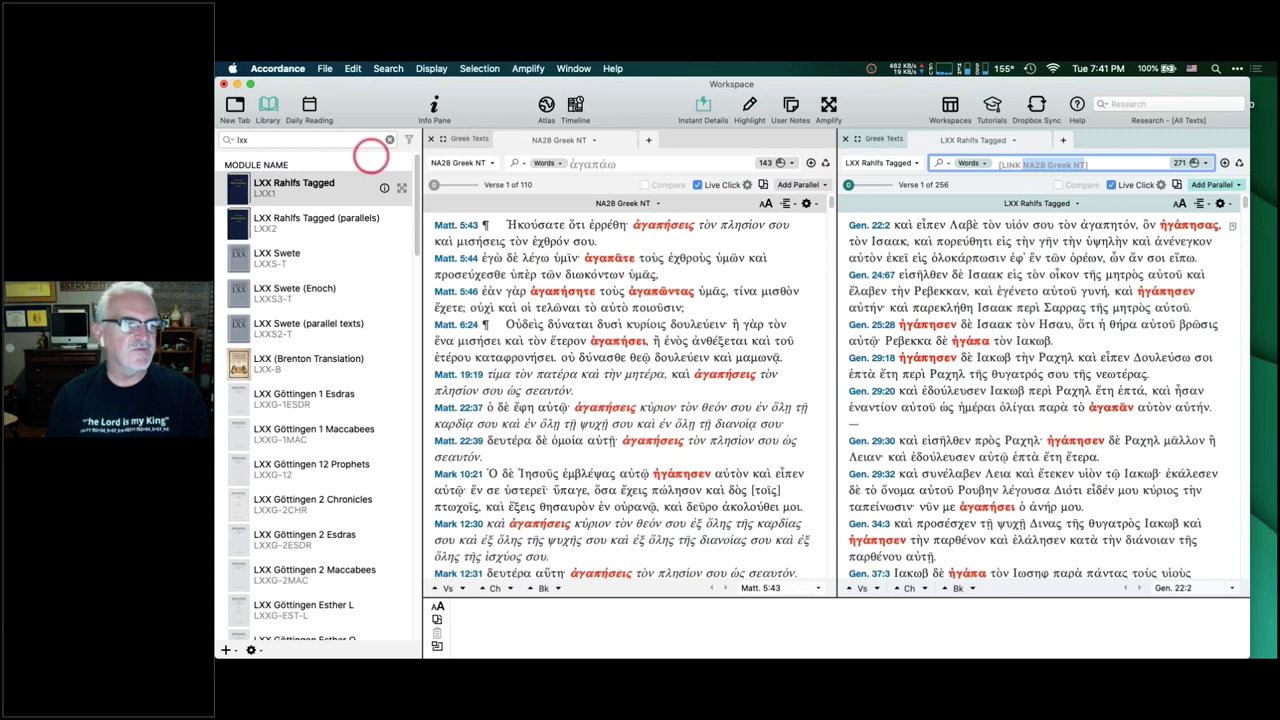
Filter the Library for philo and open Philo Greek in a new tab beside the NA28 Greek NT.
click(281, 142)
text(philo)
click(292, 222)
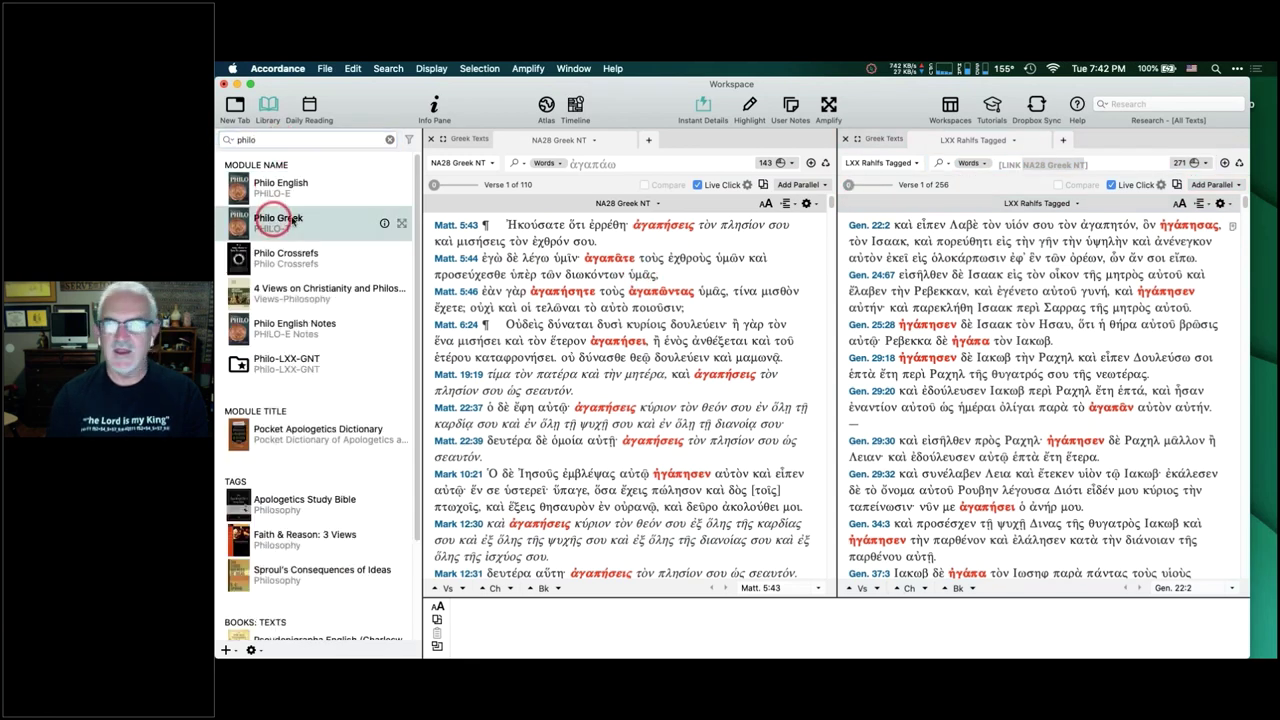
double_click(292, 222)
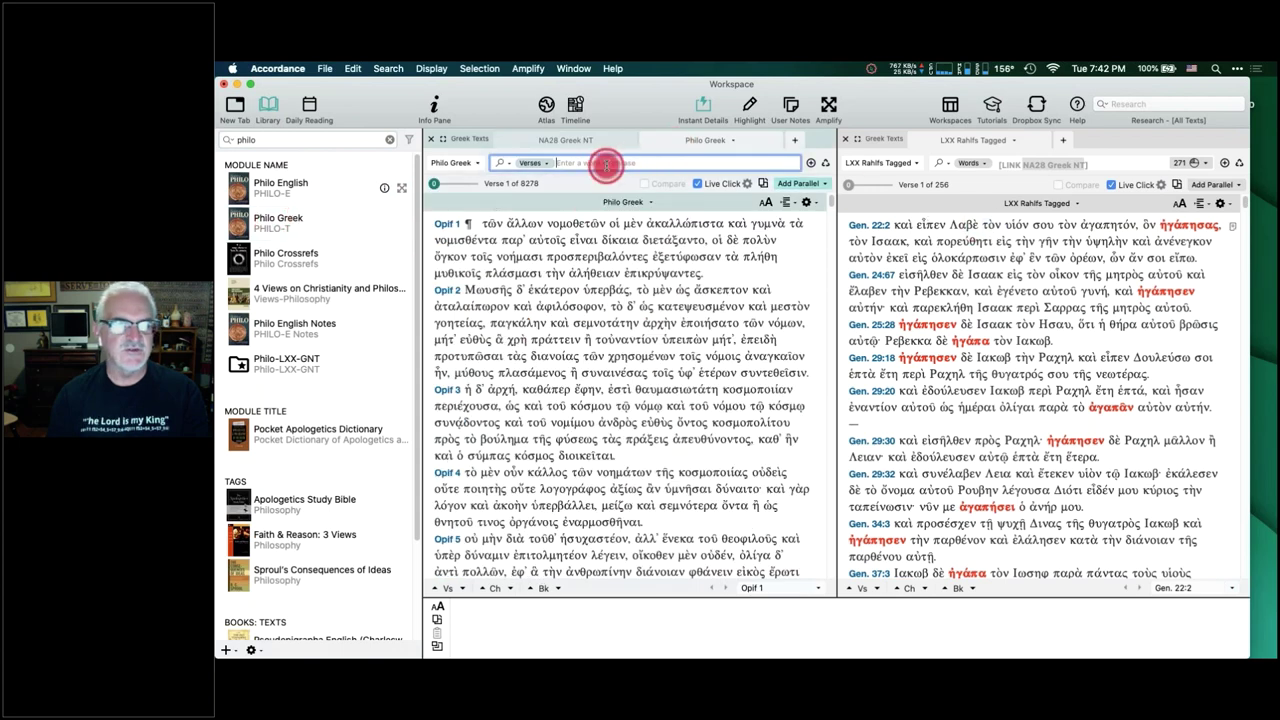
Insert a LINK command to the NA28 Greek NT tab as the search entry of Philo Greek.
click(606, 165)
right_click(606, 165)
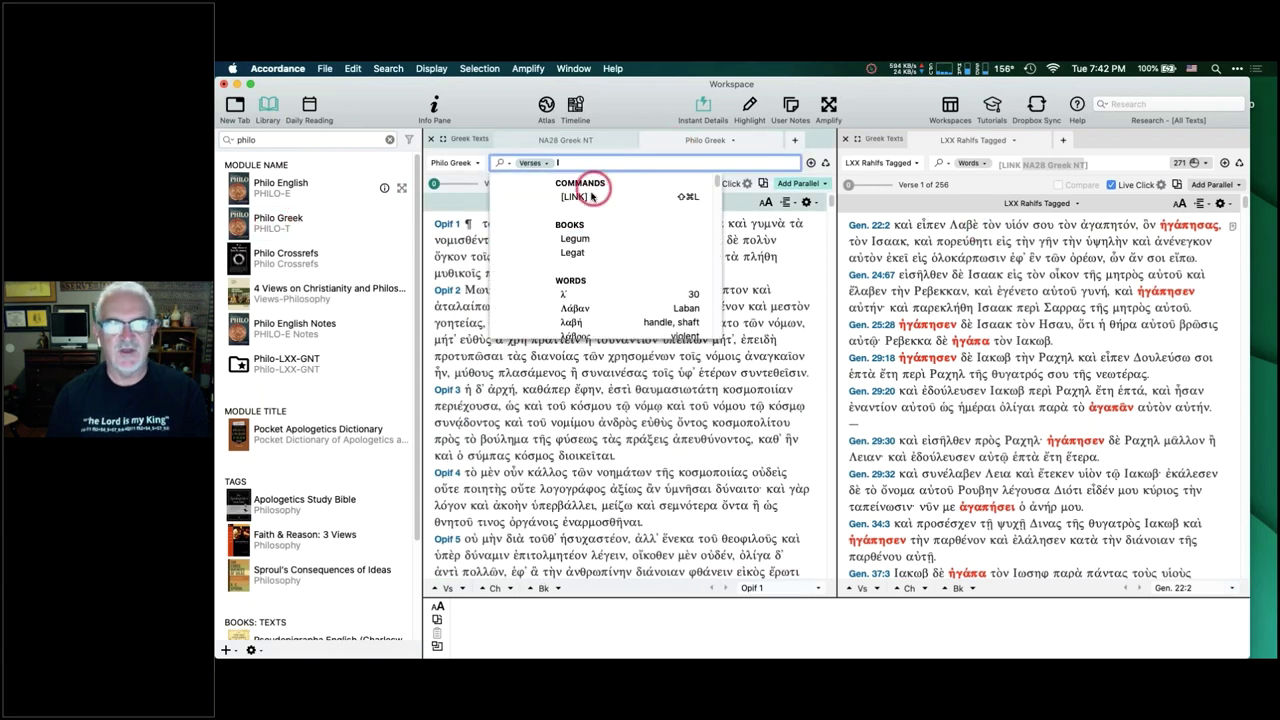
click(589, 197)
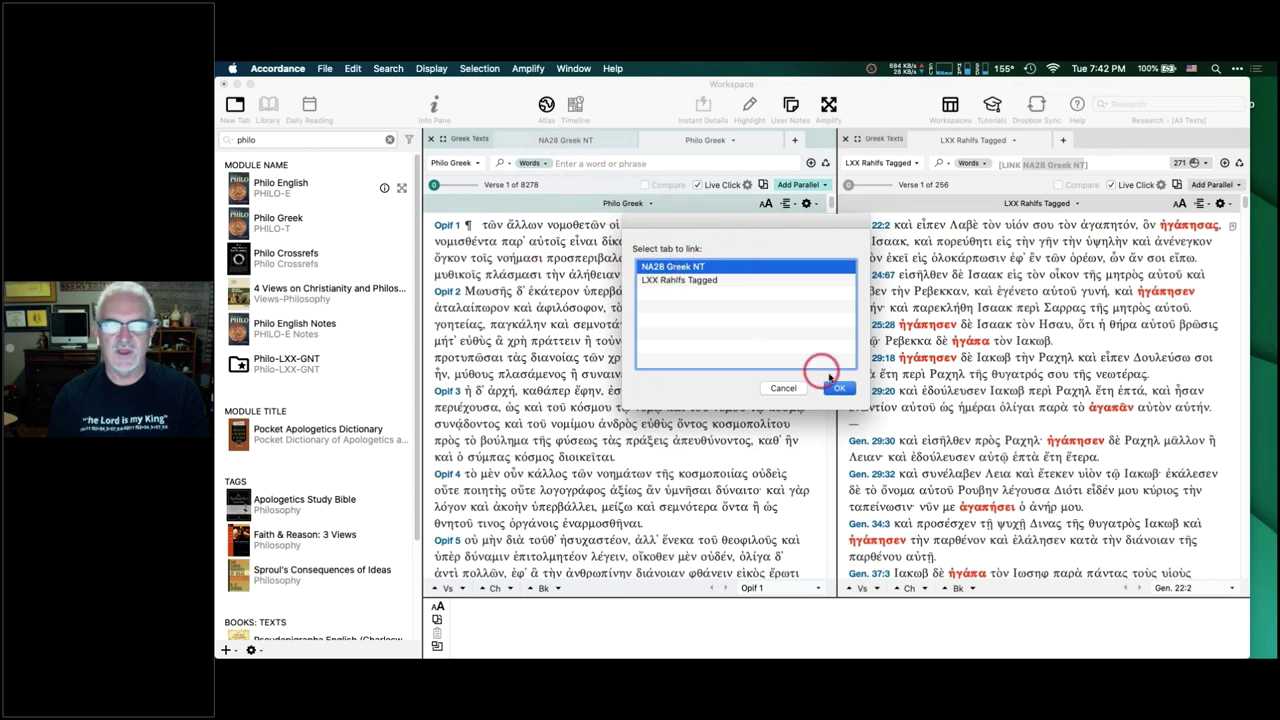
click(840, 388)
Move Philo Greek into its own pane below LXX Rahlfs Tagged and rerun the NA28 search for ἀγαπάω to update the linked panes.
drag(705, 140, 997, 503)
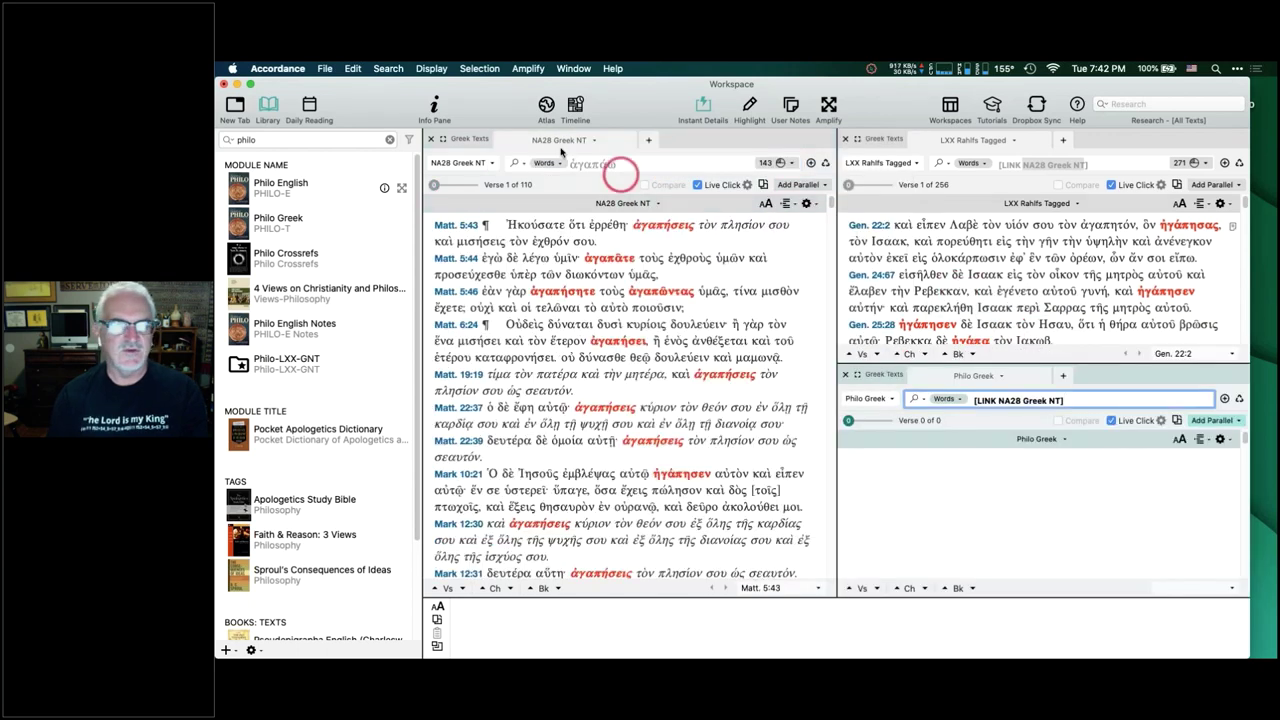
click(617, 166)
key(Return)
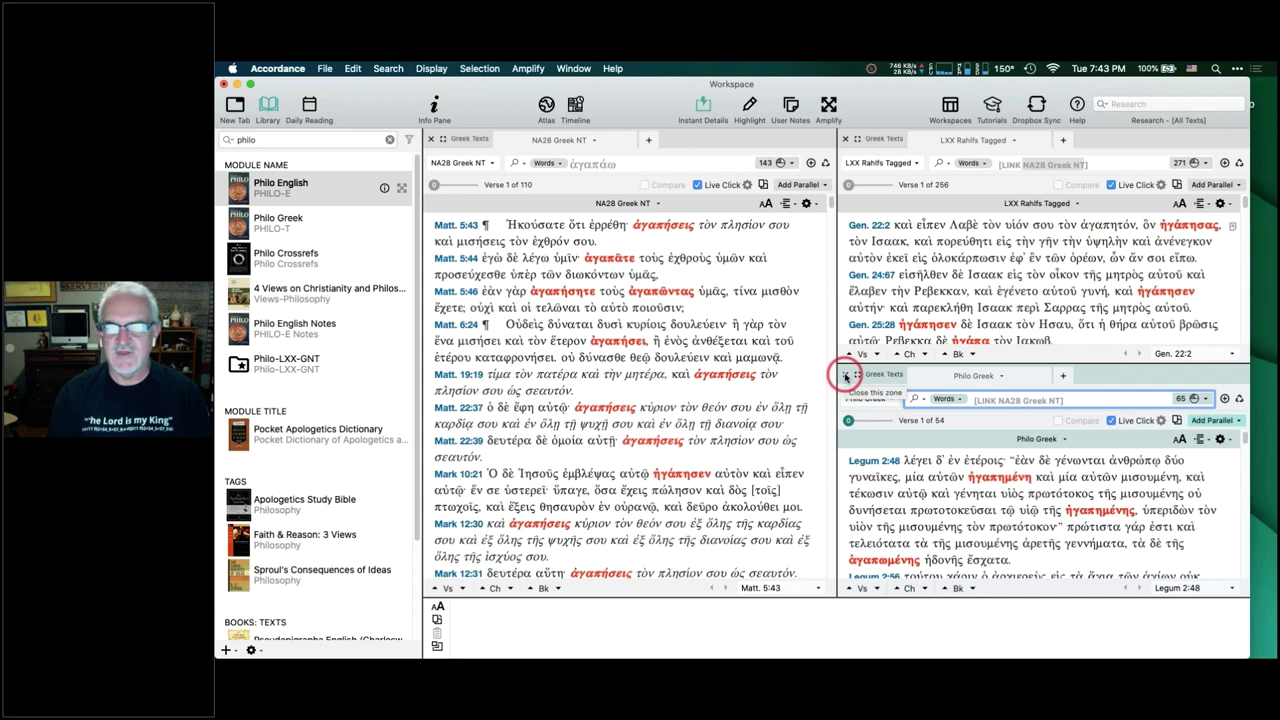
View the word count Analysis of the NA28 search and a lexicon lookup of Σαρρας from LXX Gen. 24:67, closing each result pane.
click(734, 398)
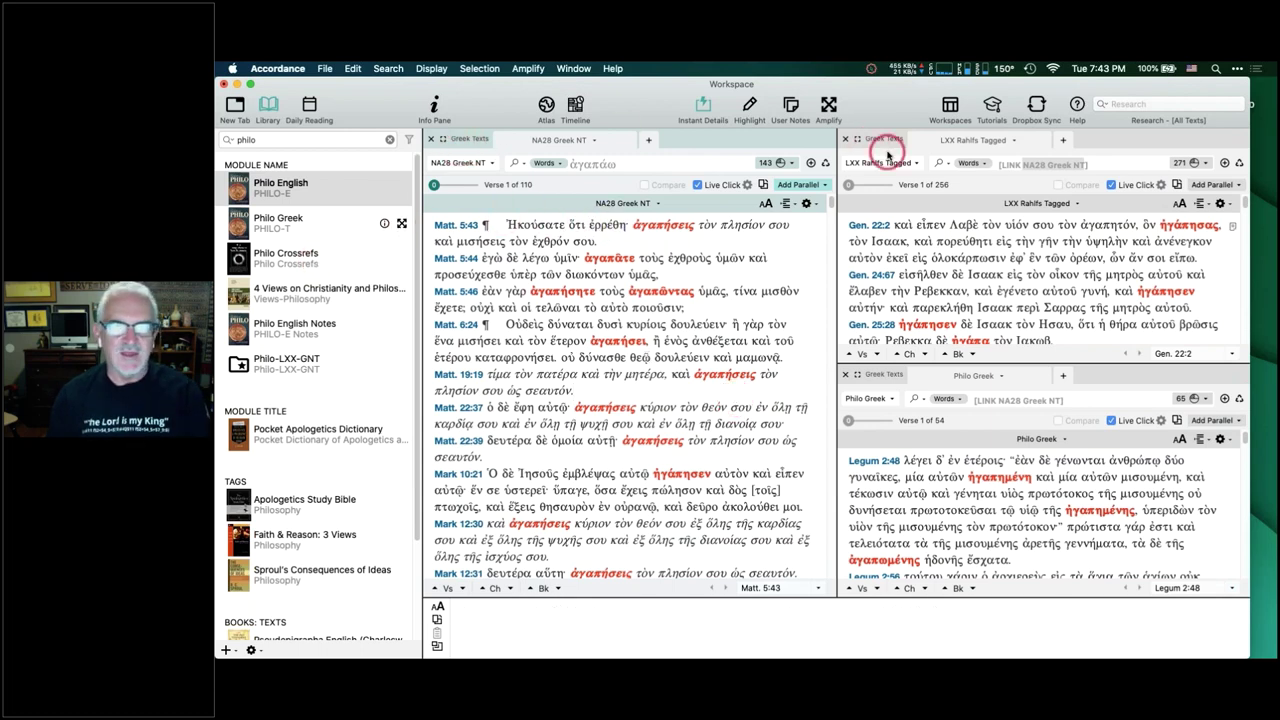
click(780, 163)
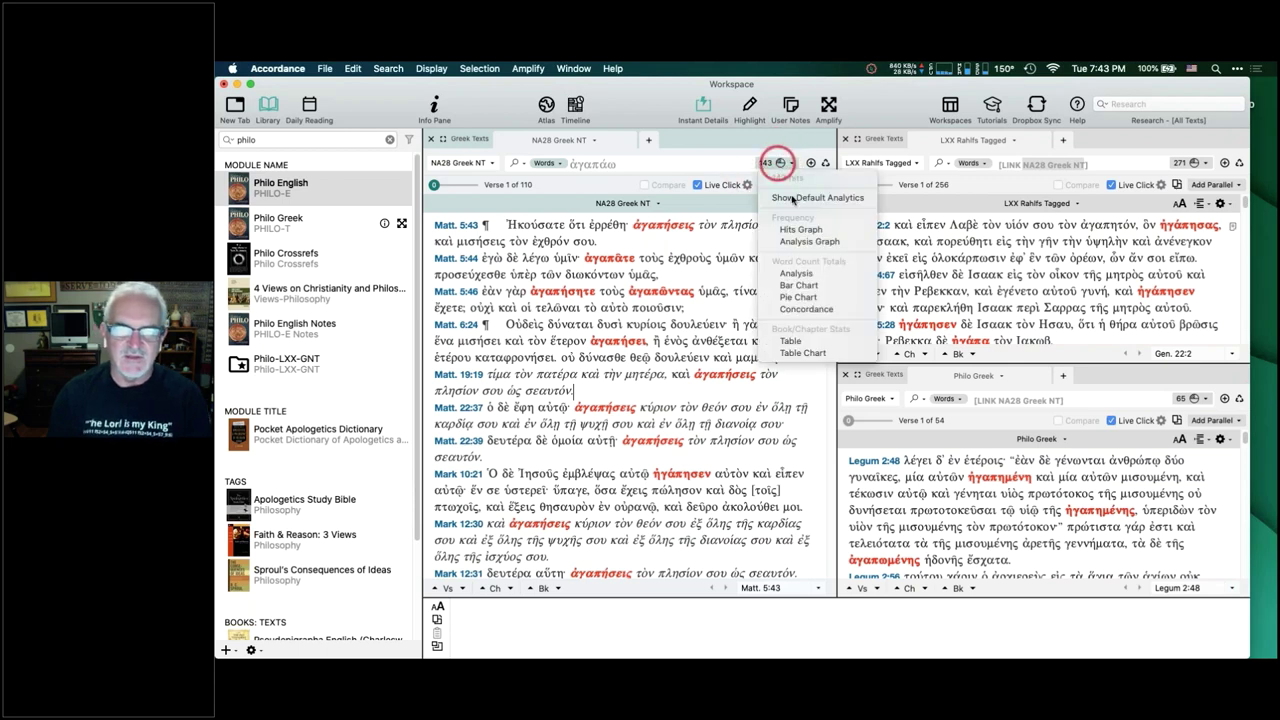
click(797, 273)
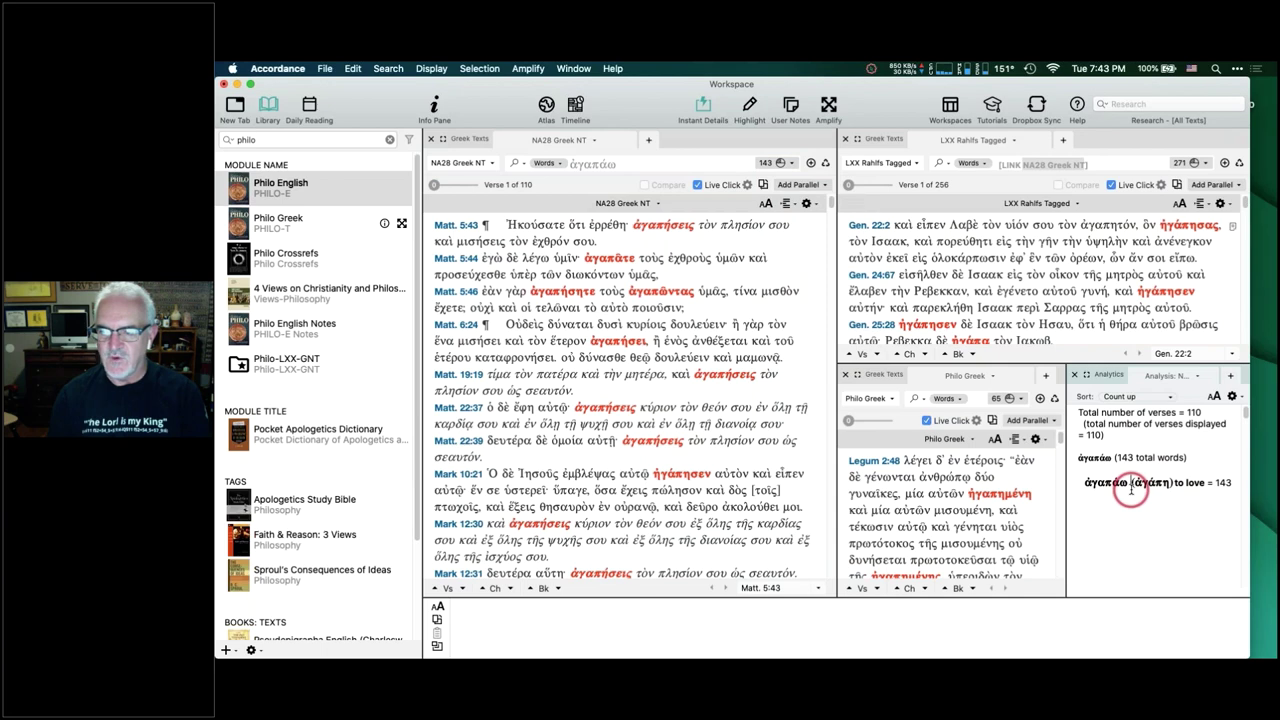
click(1074, 375)
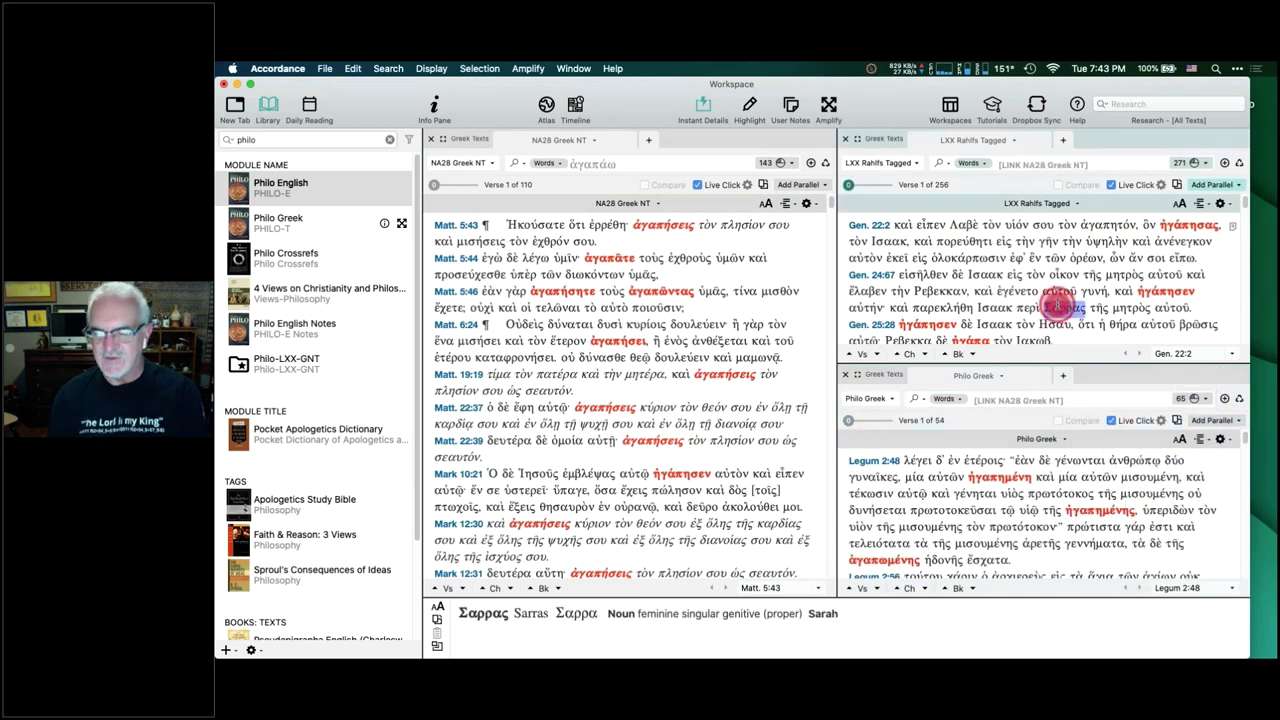
double_click(1057, 307)
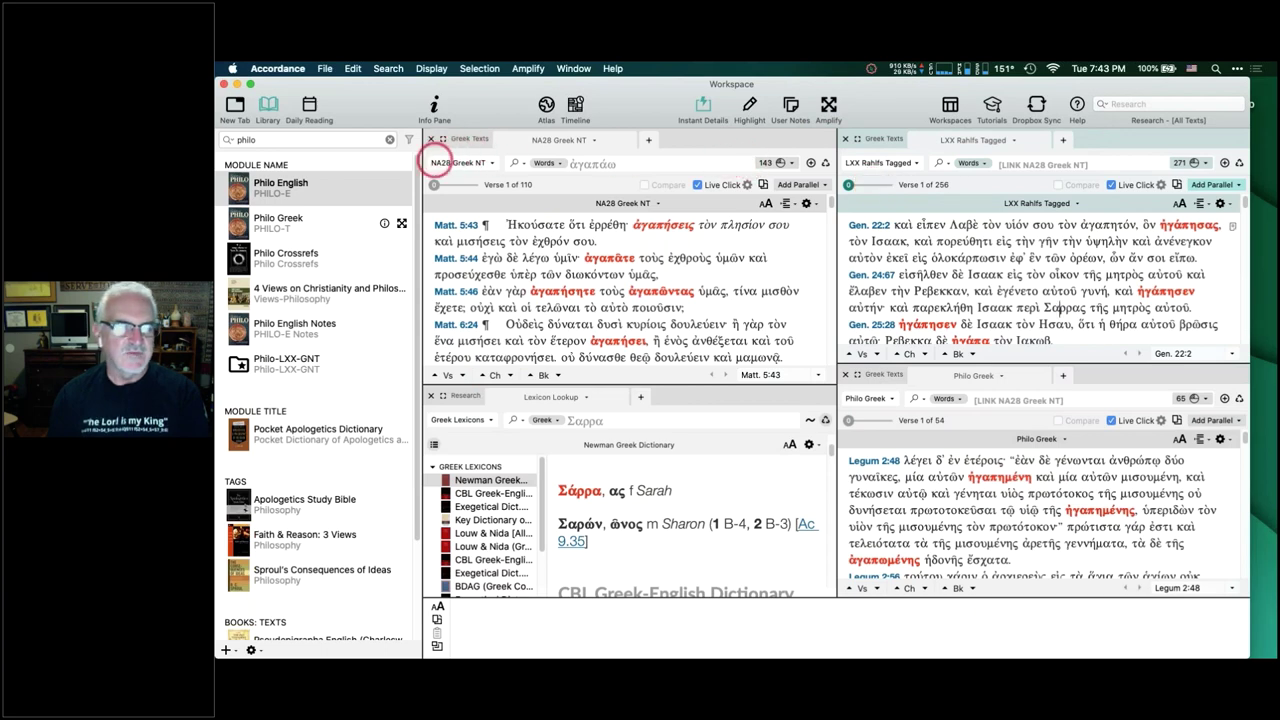
click(431, 396)
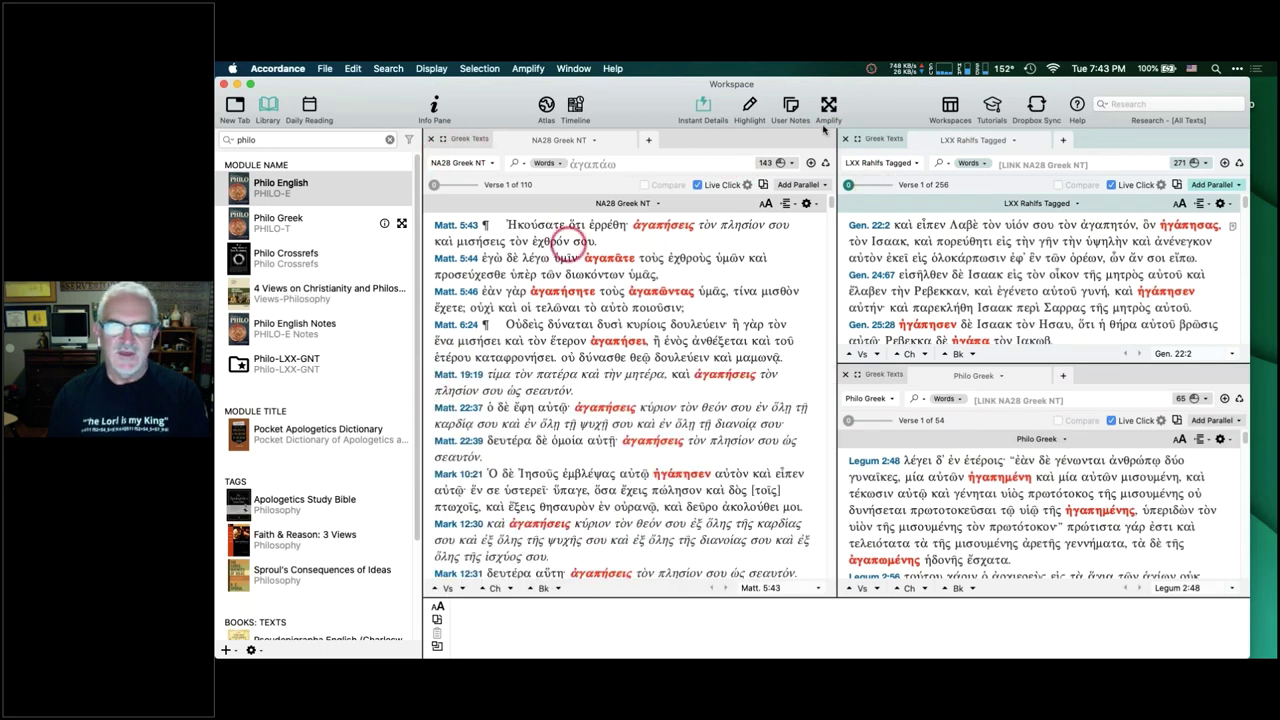
Close the LXX Rahlfs Tagged and Philo Greek panes, leaving only the NA28 Greek NT.
click(845, 139)
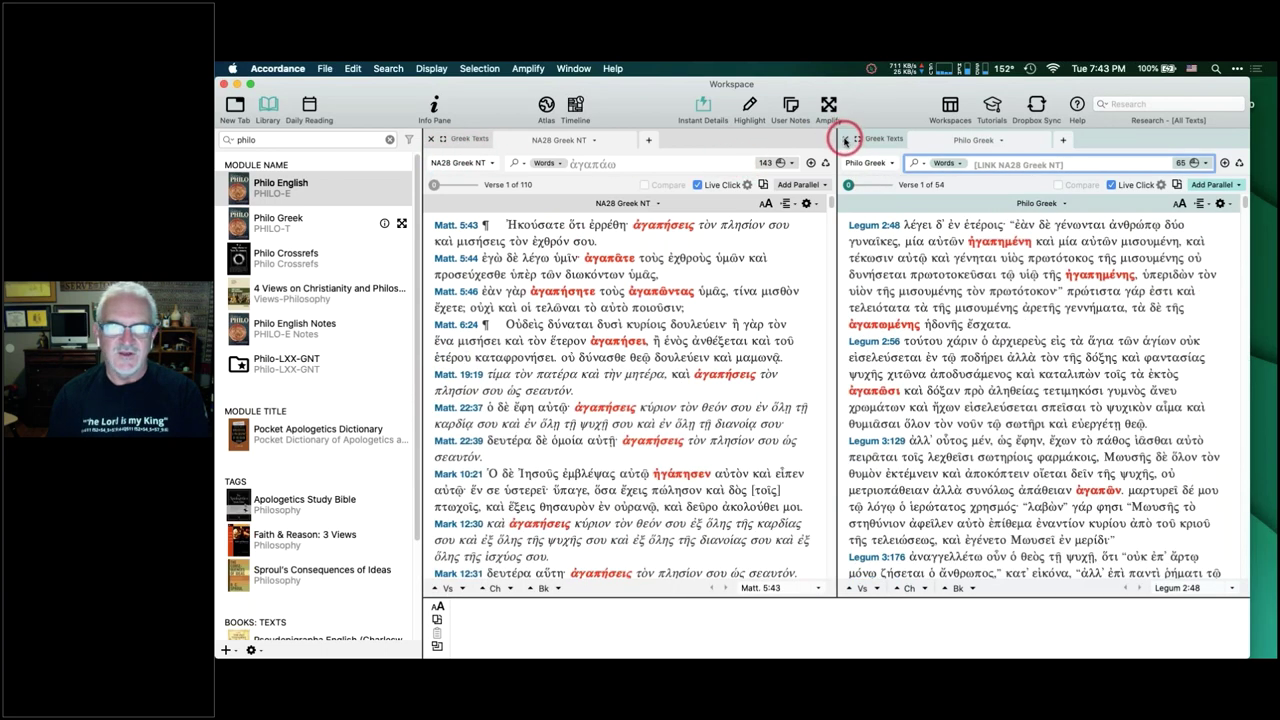
click(845, 140)
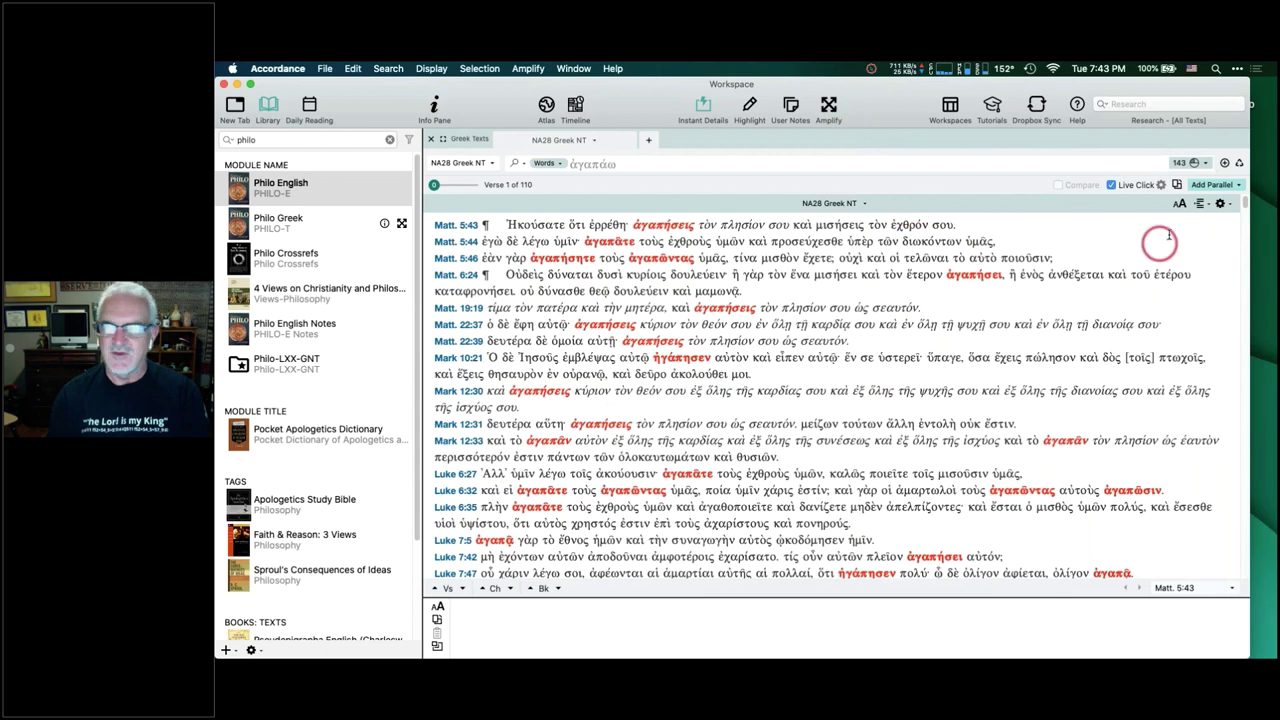
Toggle Verse Lookup and Lexicon Lookup in the Live Click preferences and accept the settings.
click(1160, 186)
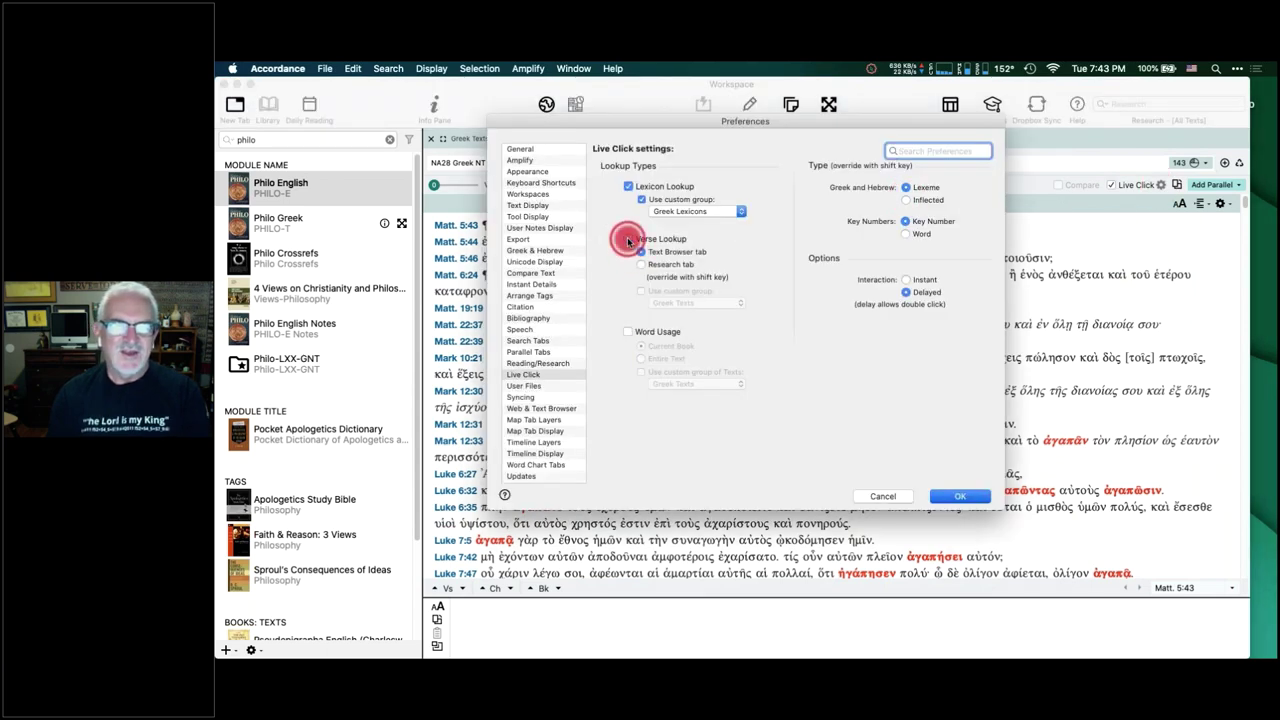
click(628, 240)
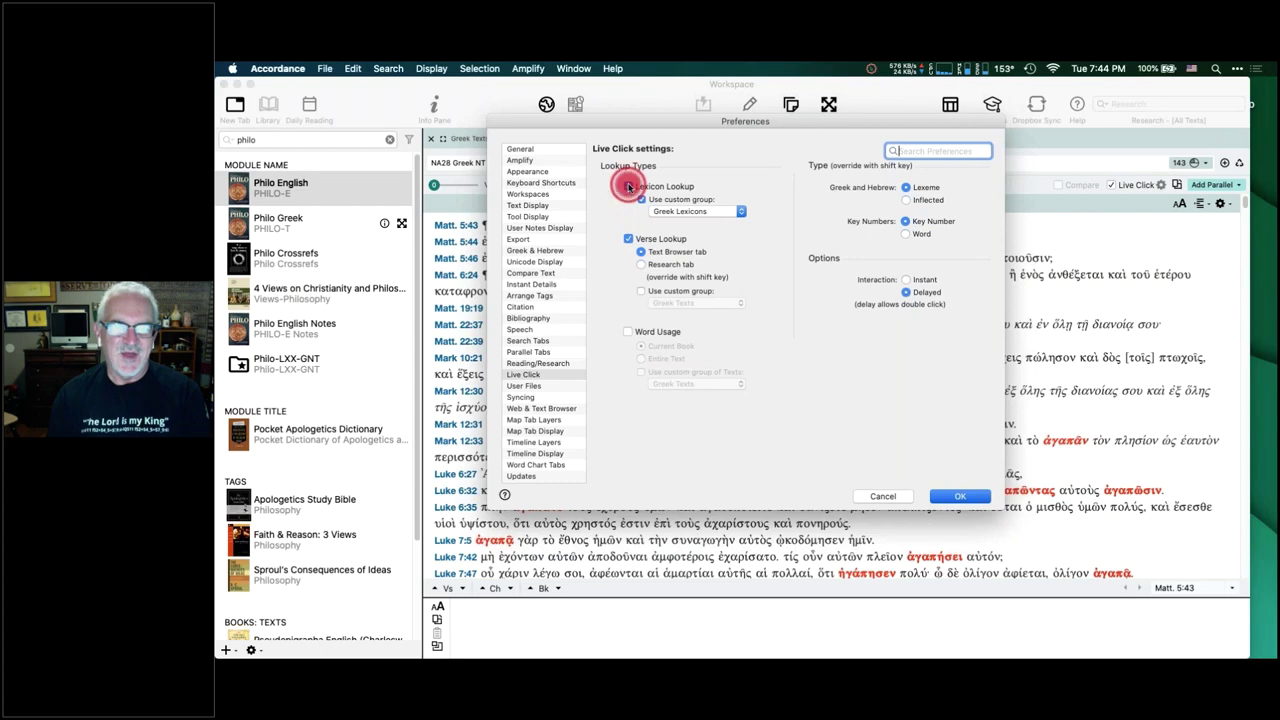
click(628, 187)
click(952, 494)
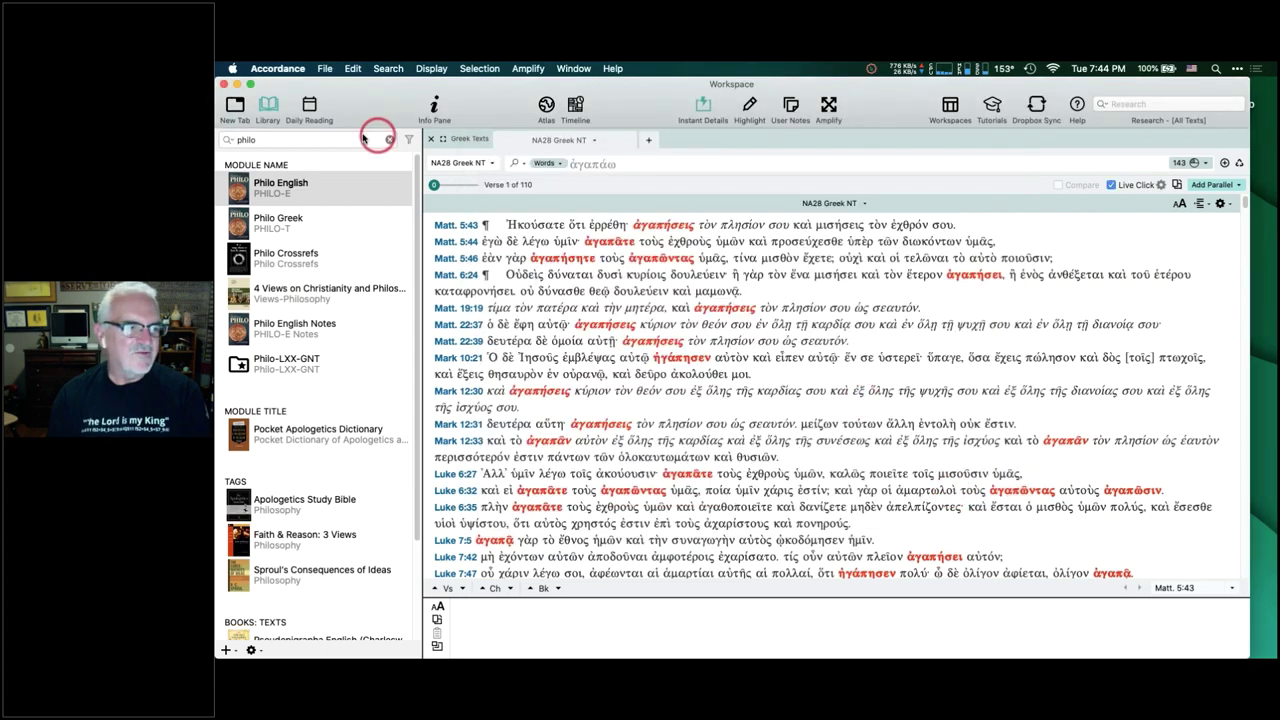
Clear the Library filter, open Greek Bible (LXX + GNT) and search its words for αγαπαω.
click(389, 139)
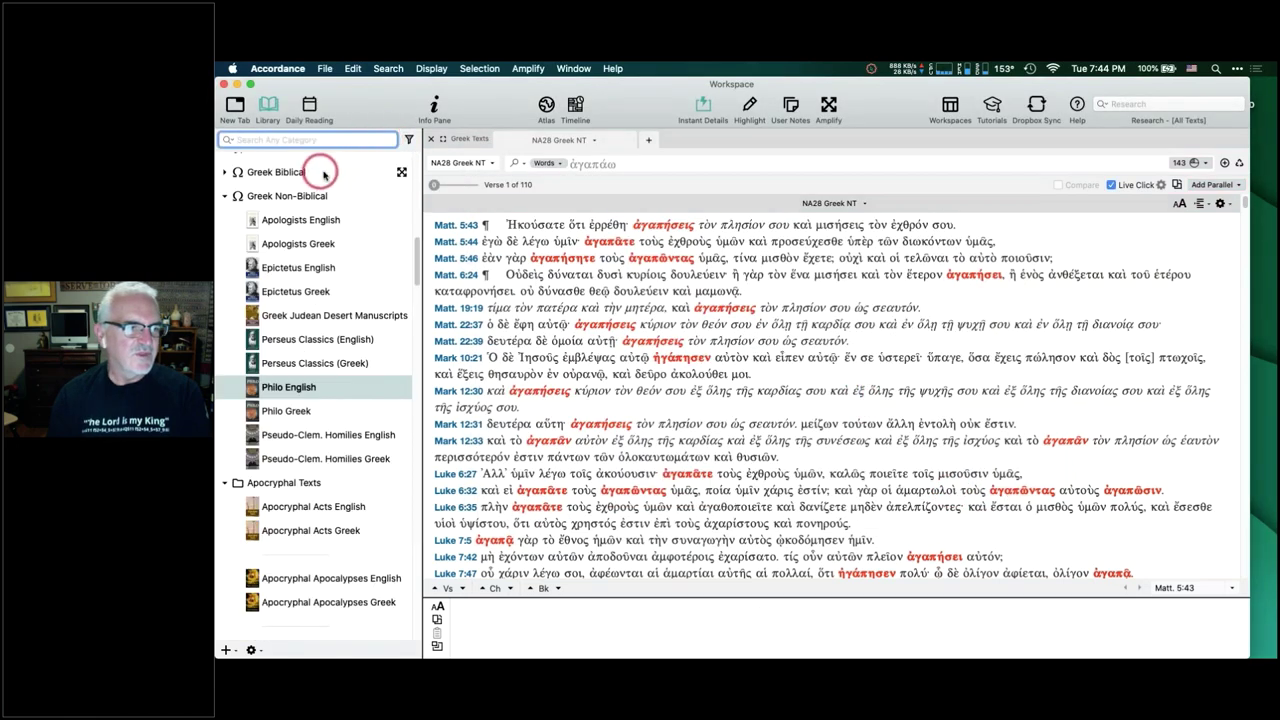
click(281, 268)
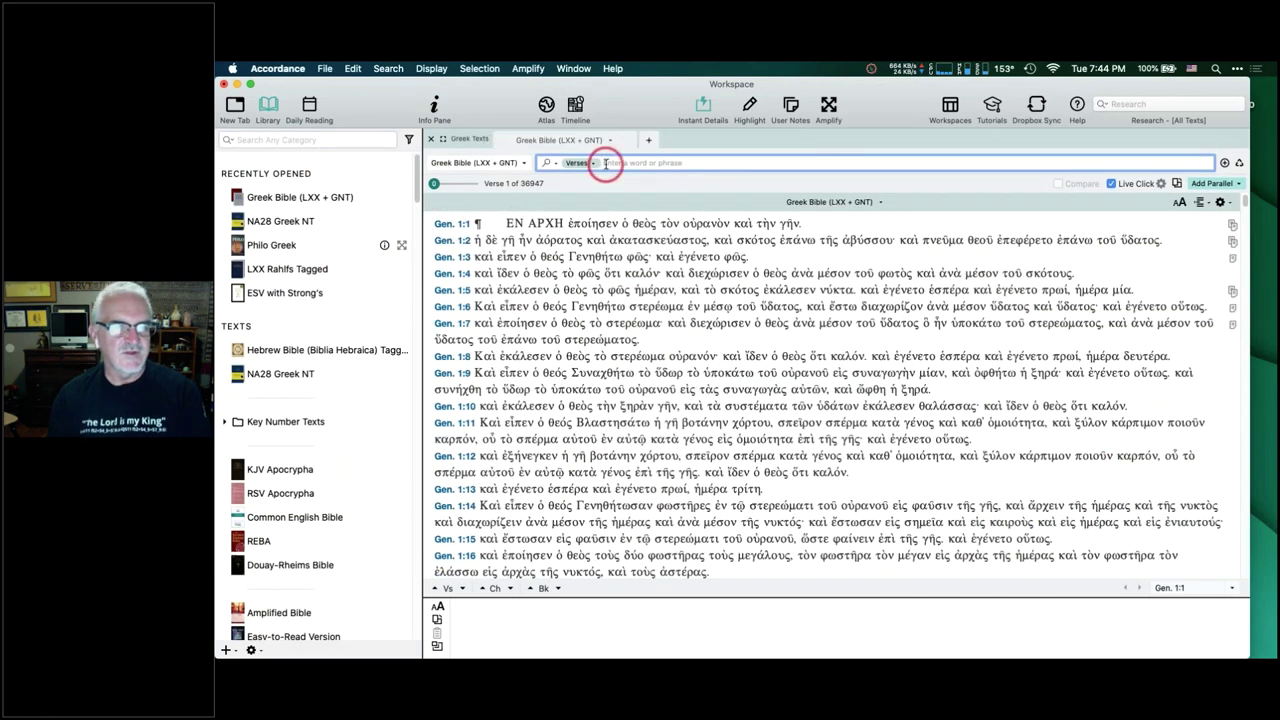
key(super+shift+w)
text(αγαπαω)
key(Return)
View the word count Analysis of the Greek Bible (LXX + GNT) search hits, and close the Analytics pane.
click(1193, 162)
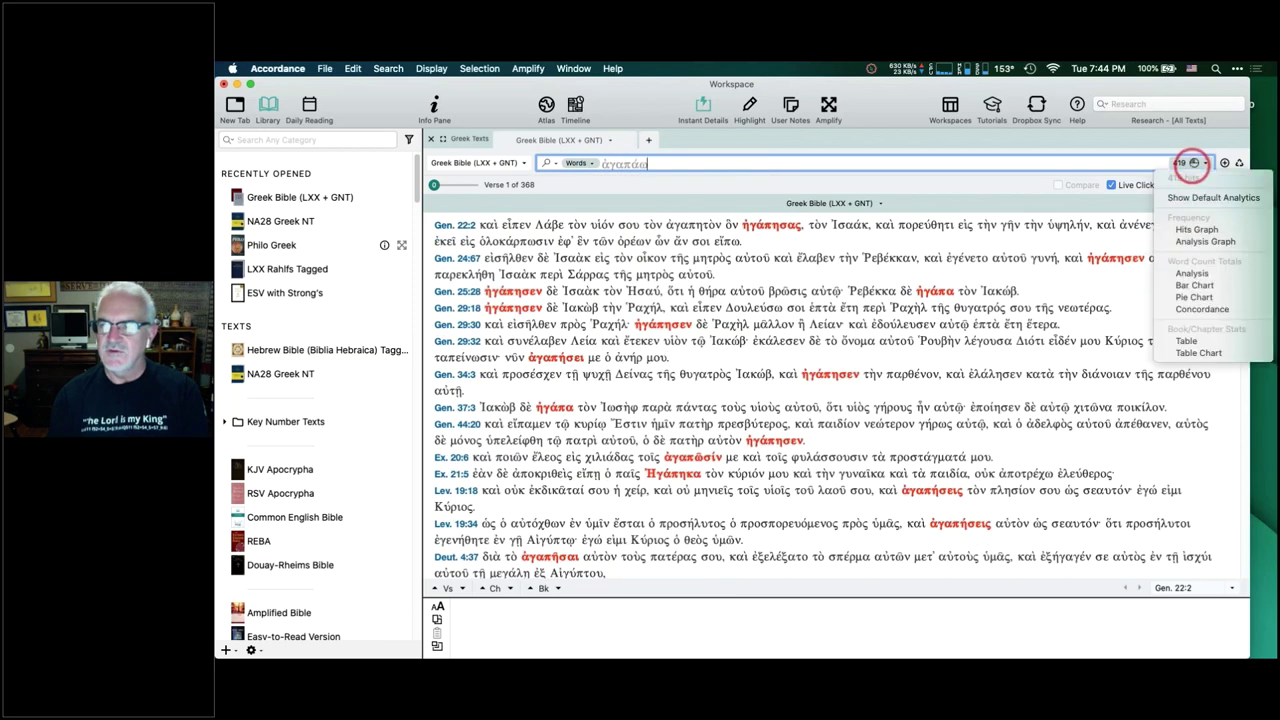
click(1193, 273)
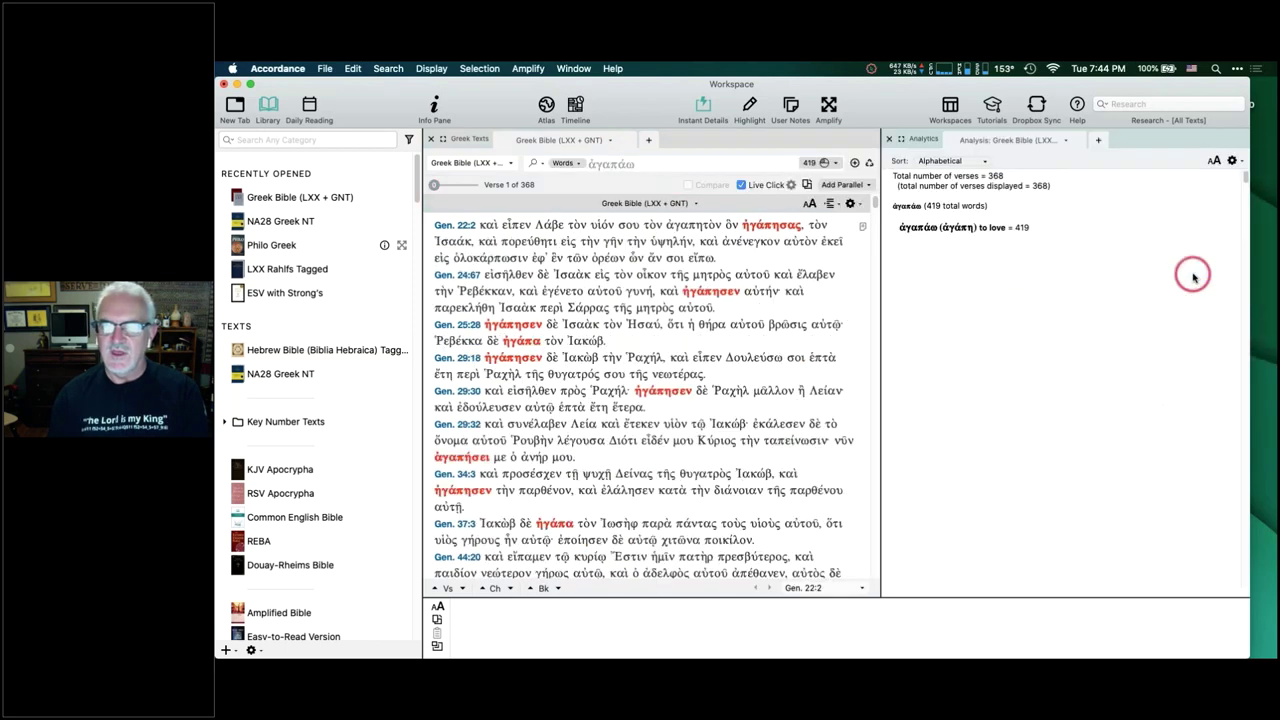
click(953, 280)
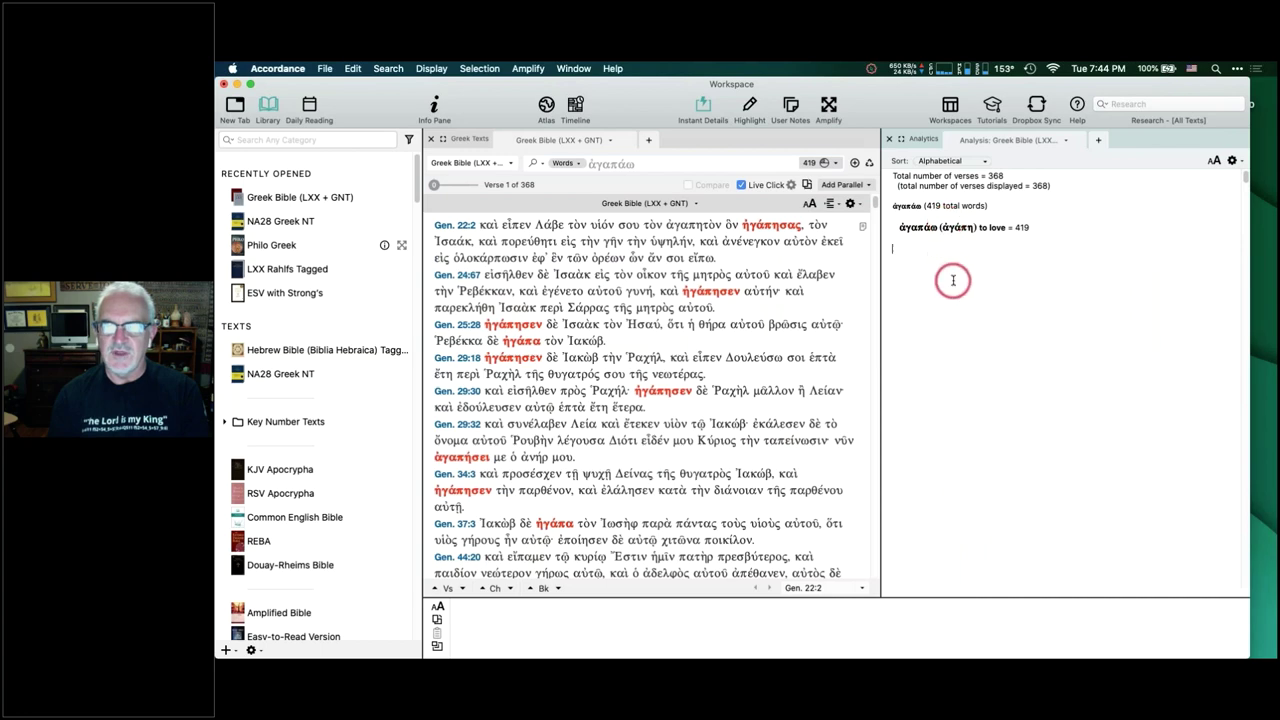
click(888, 139)
Examine the Table of ἀγαπάω hits per book and per 1000 words for the Greek Bible, and close it.
click(1196, 162)
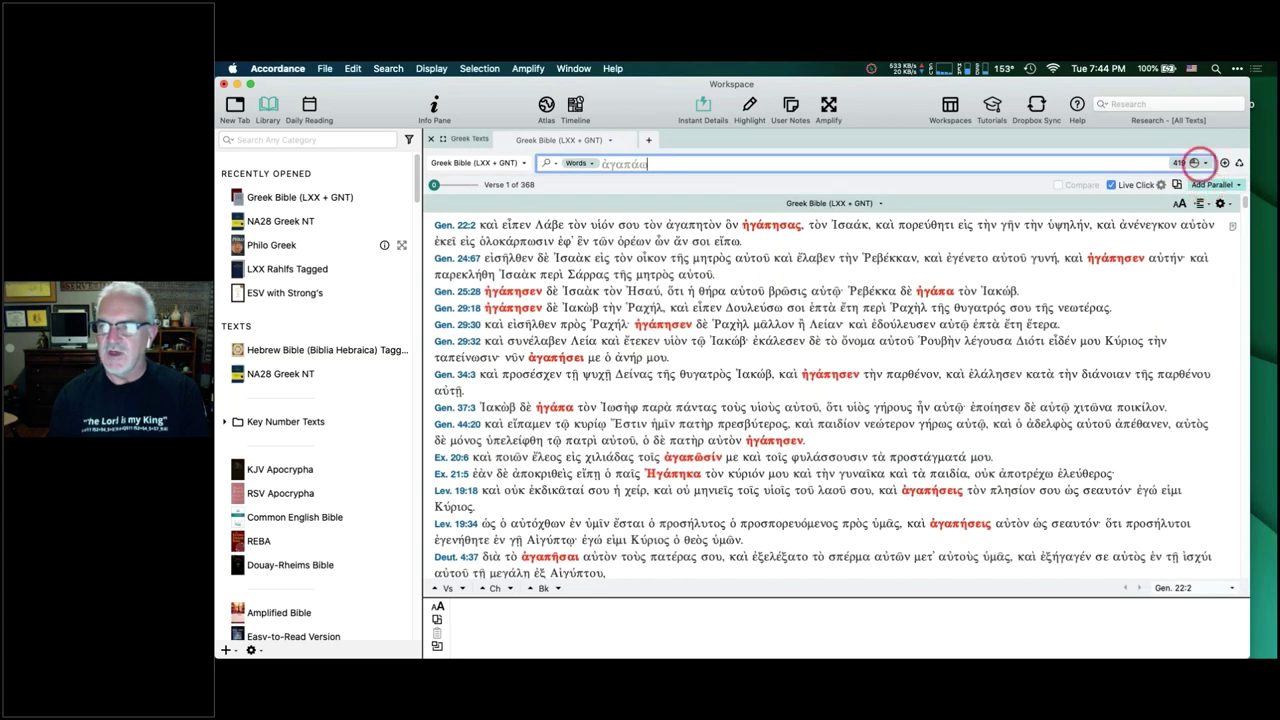
click(1196, 341)
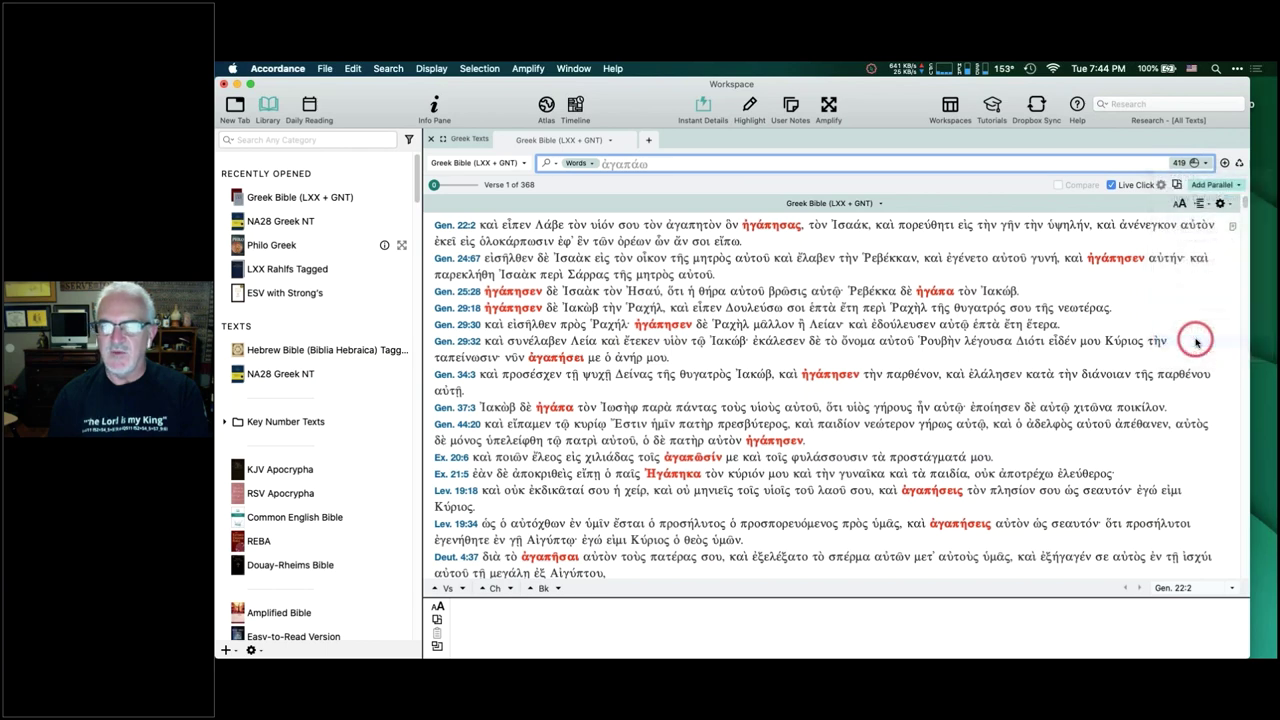
scroll(1073, 318, down, 20)
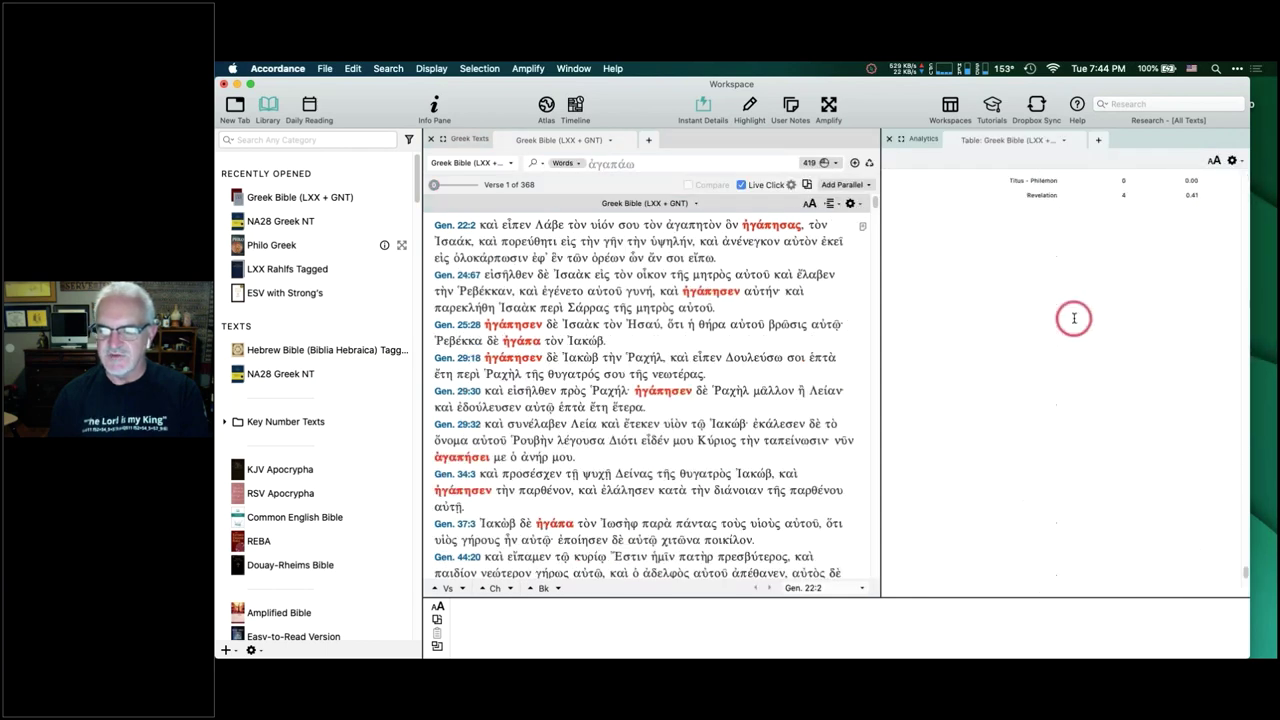
scroll(1073, 318, up, 20)
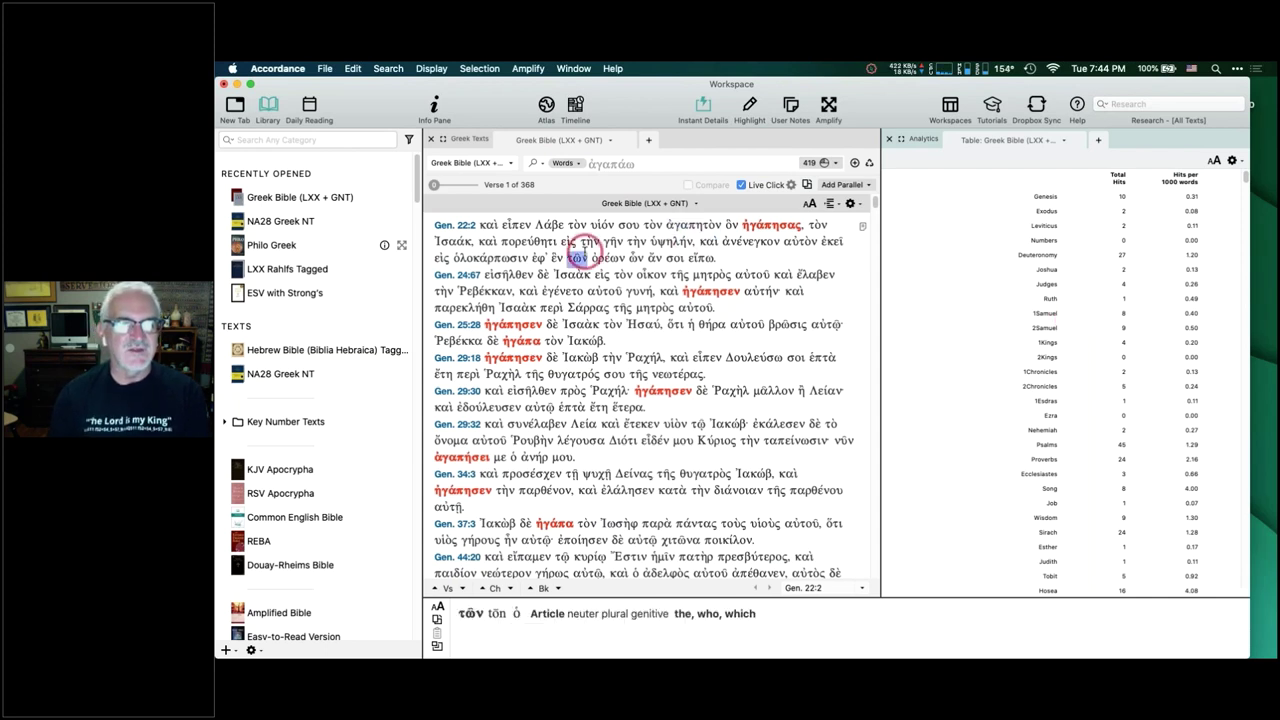
mouse_move(520, 308)
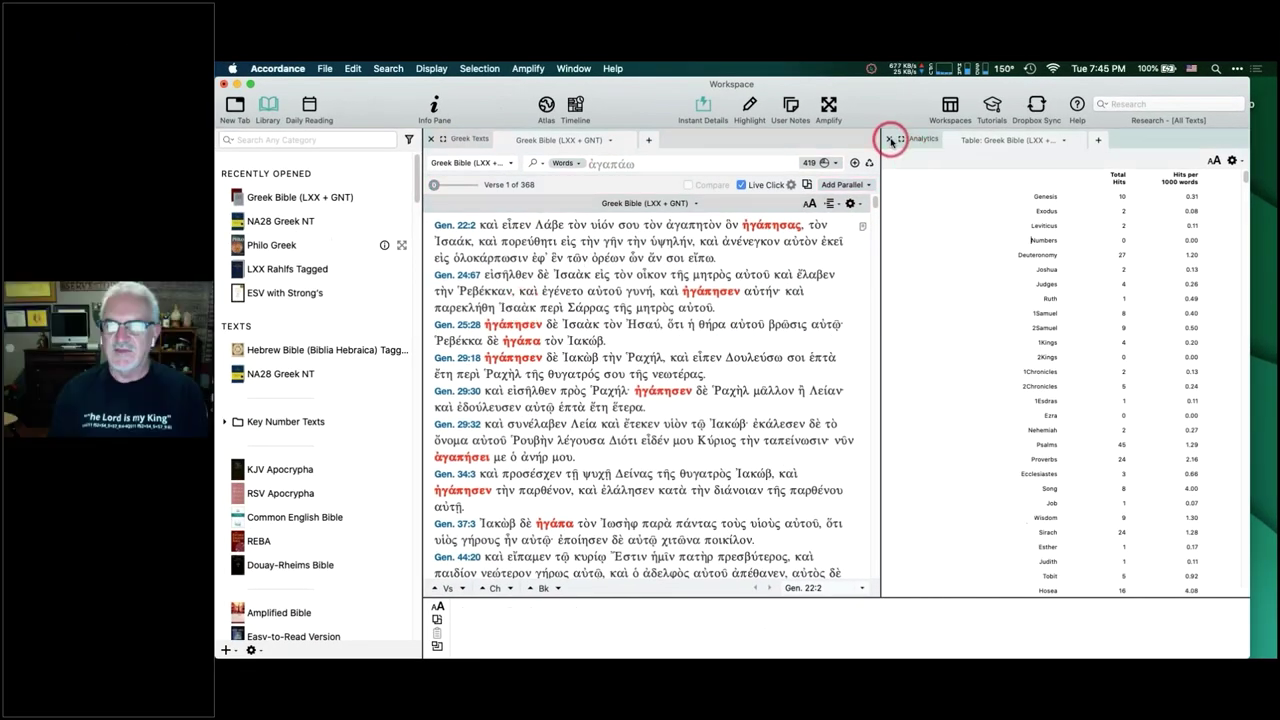
click(891, 141)
Show the Table Chart of ἀγαπάω hits by book, enlarge it to fill the workspace and open its Average Hits options.
click(1194, 162)
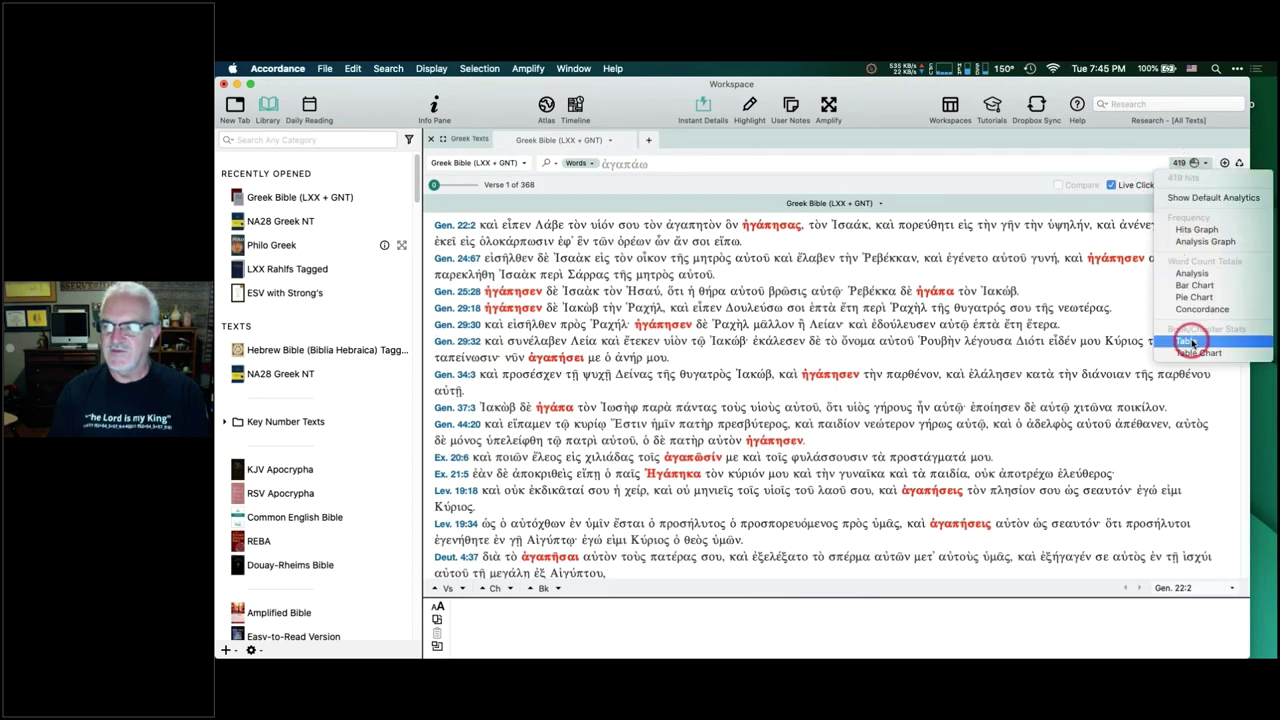
click(1197, 354)
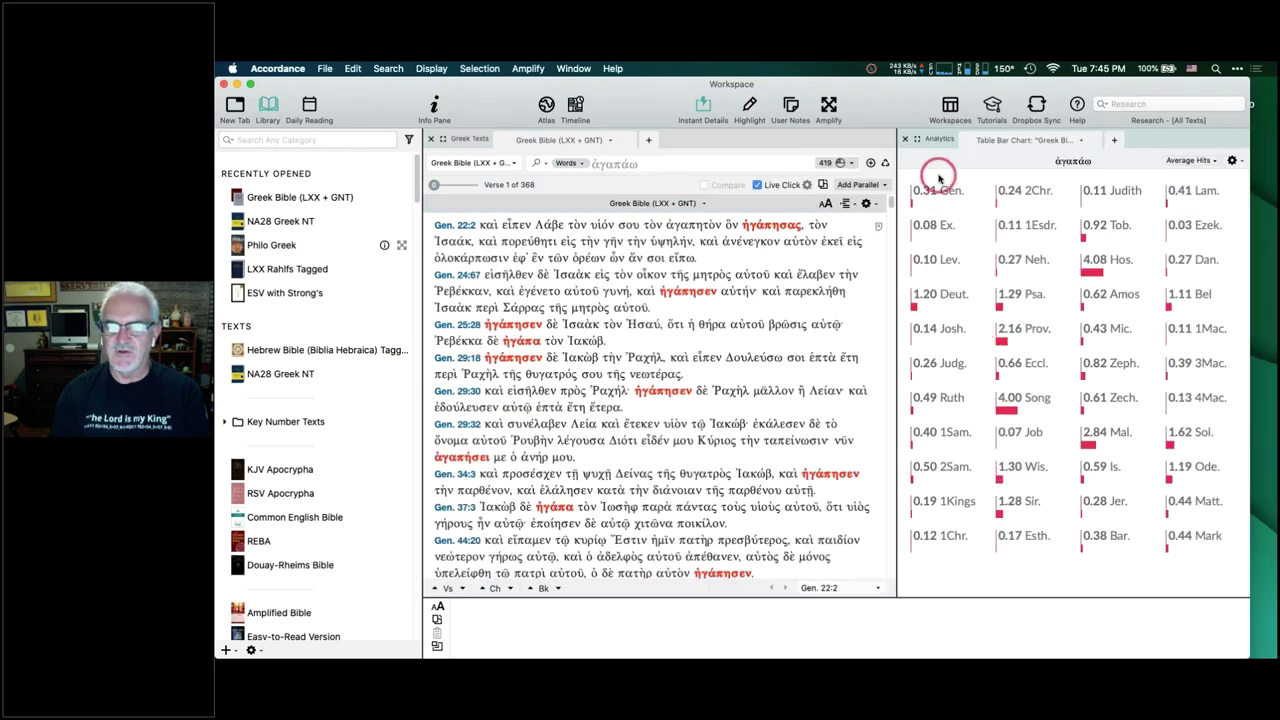
click(917, 141)
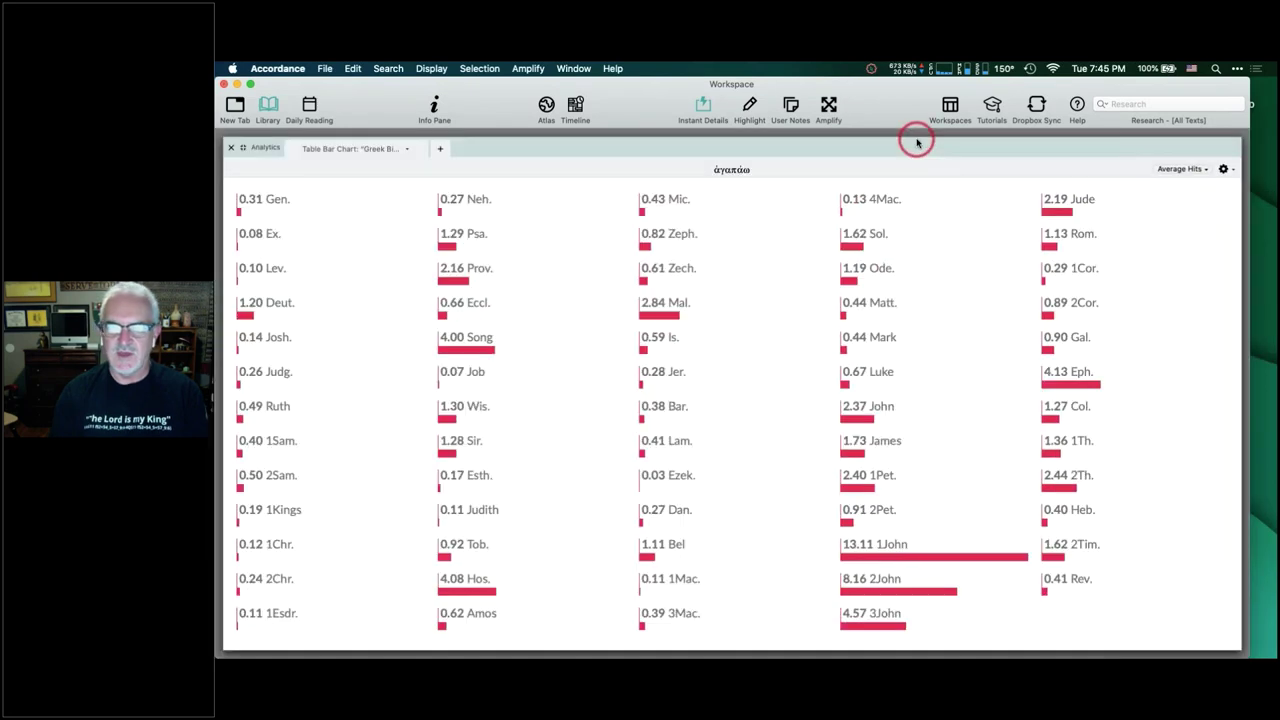
click(1183, 169)
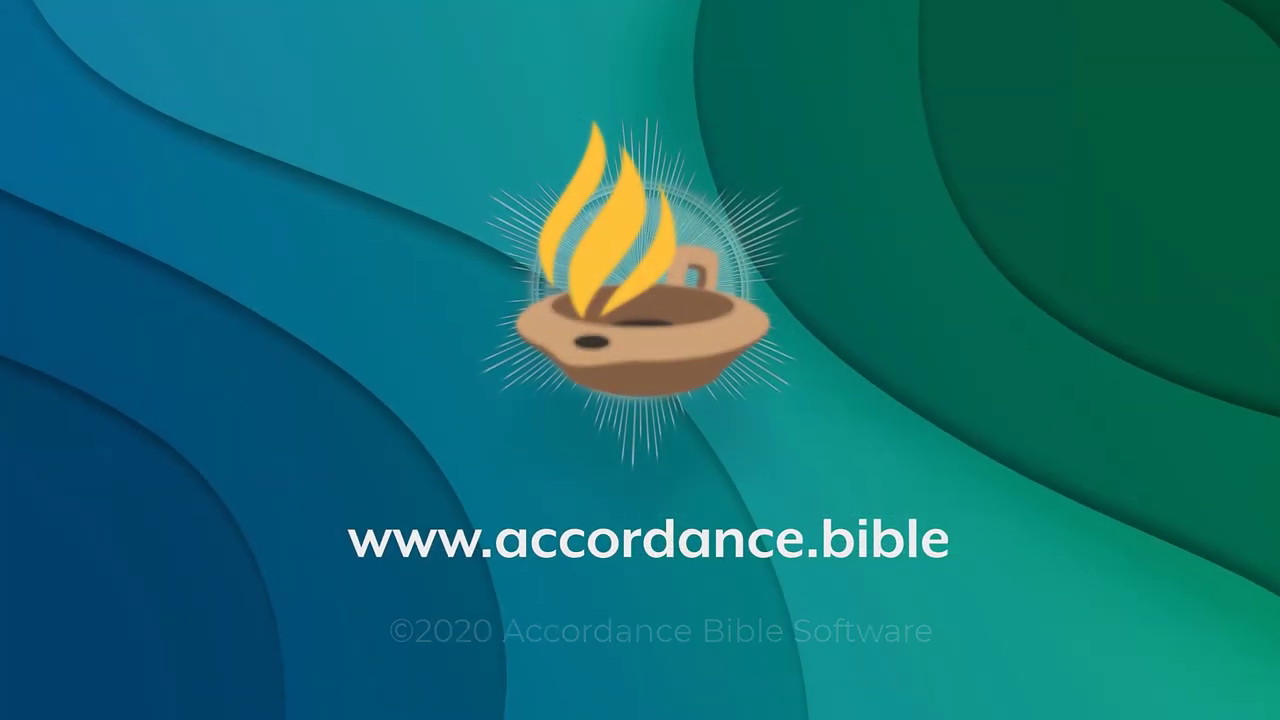